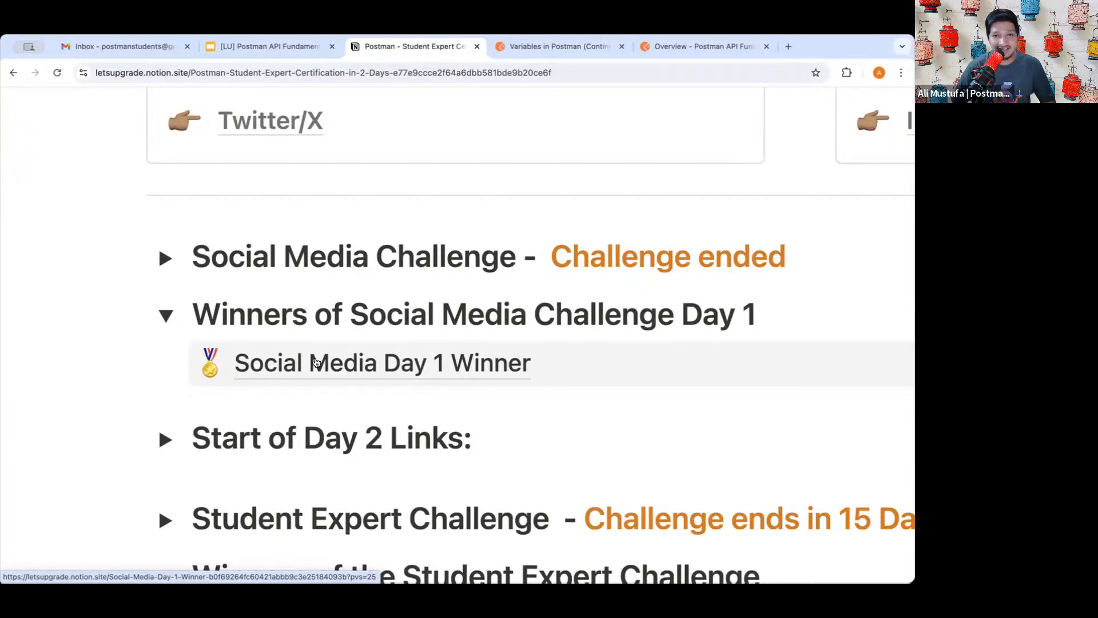
- Reset the browser zoom on the Notion certification page to normal size
scroll(332, 366, down, 2)
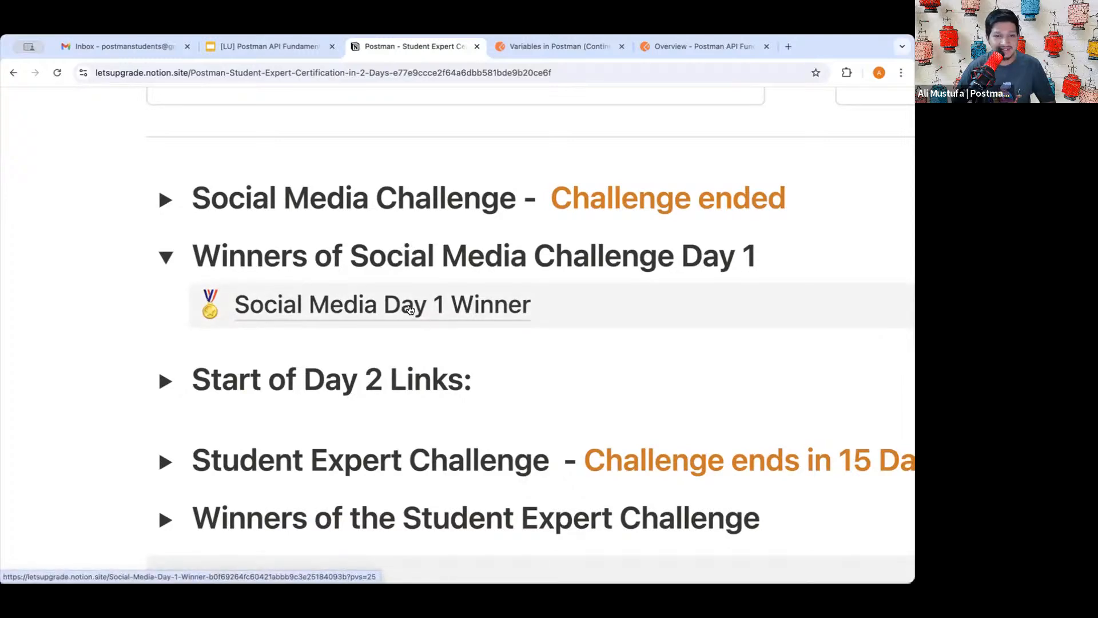
key(super+0)
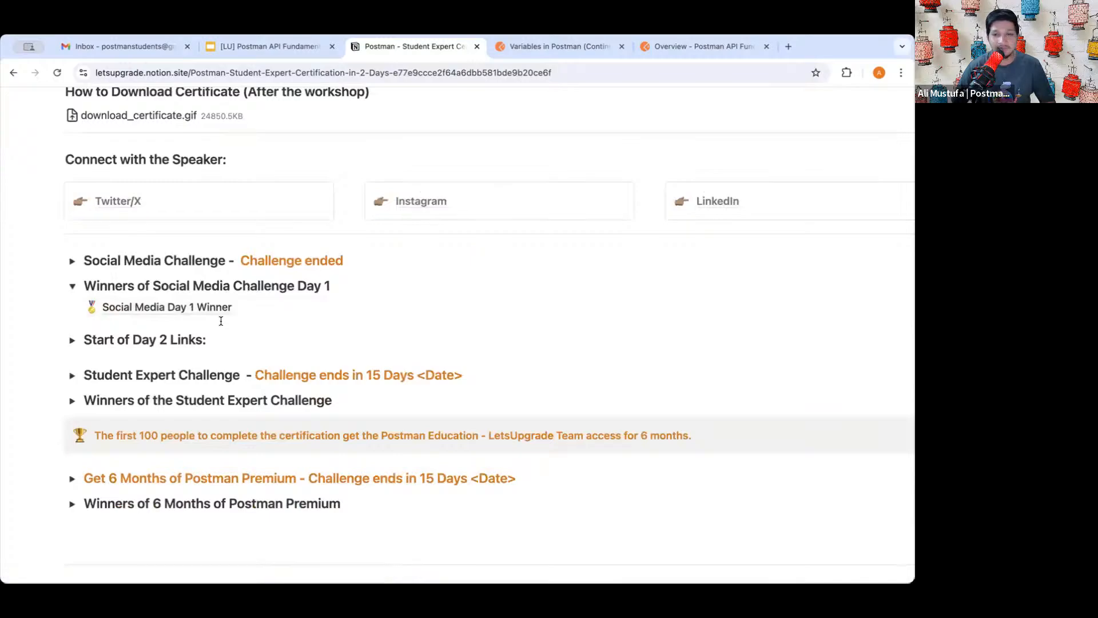
scroll(220, 302, up, 10)
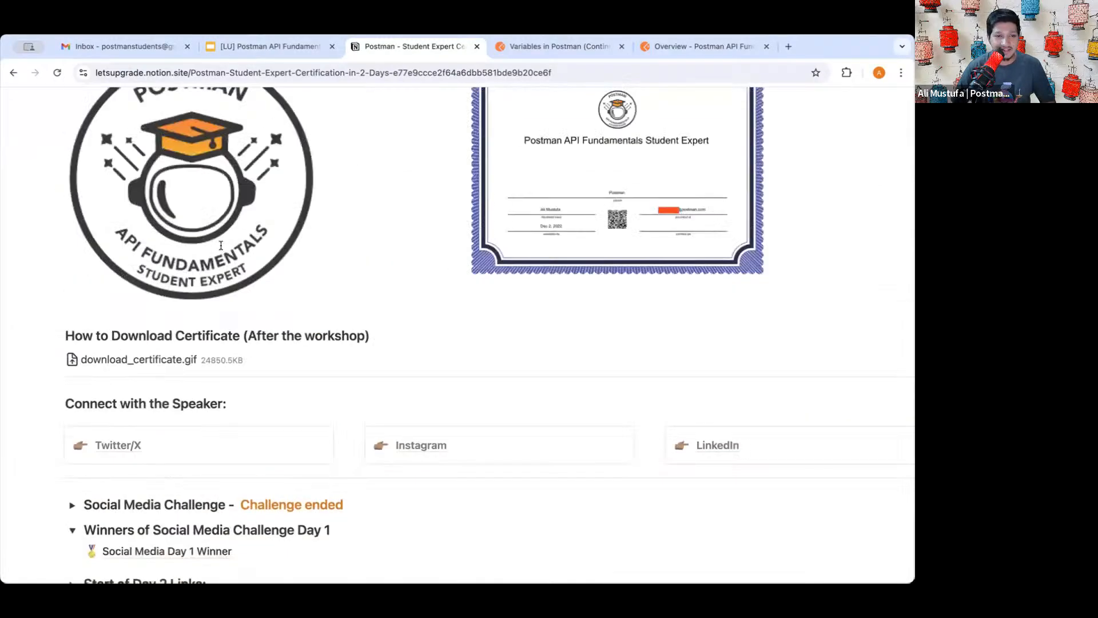
scroll(221, 245, up, 5)
scroll(224, 320, down, 20)
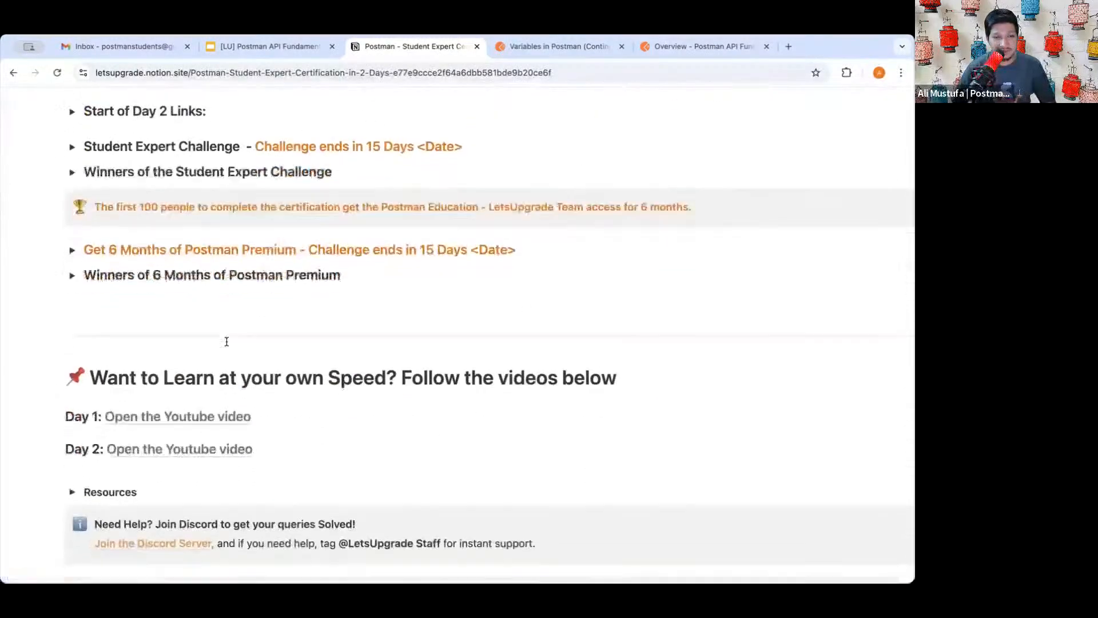
scroll(226, 341, up, 5)
scroll(223, 331, down, 1)
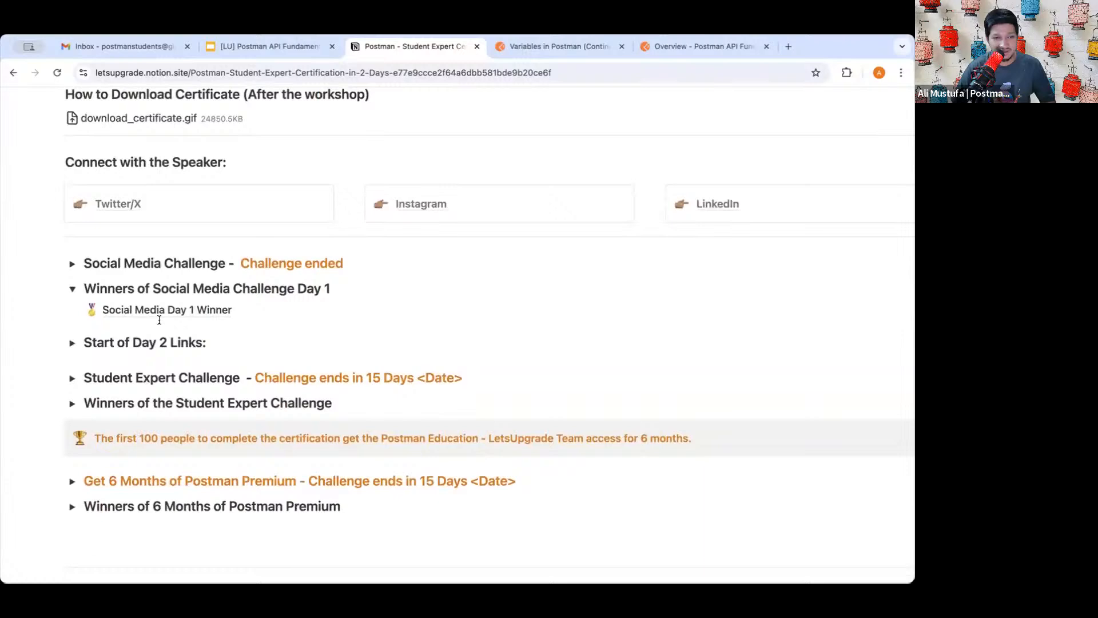
- Collapse 'Winners of Social Media Challenge Day 1' and briefly check the Day 1 winners slides
click(70, 289)
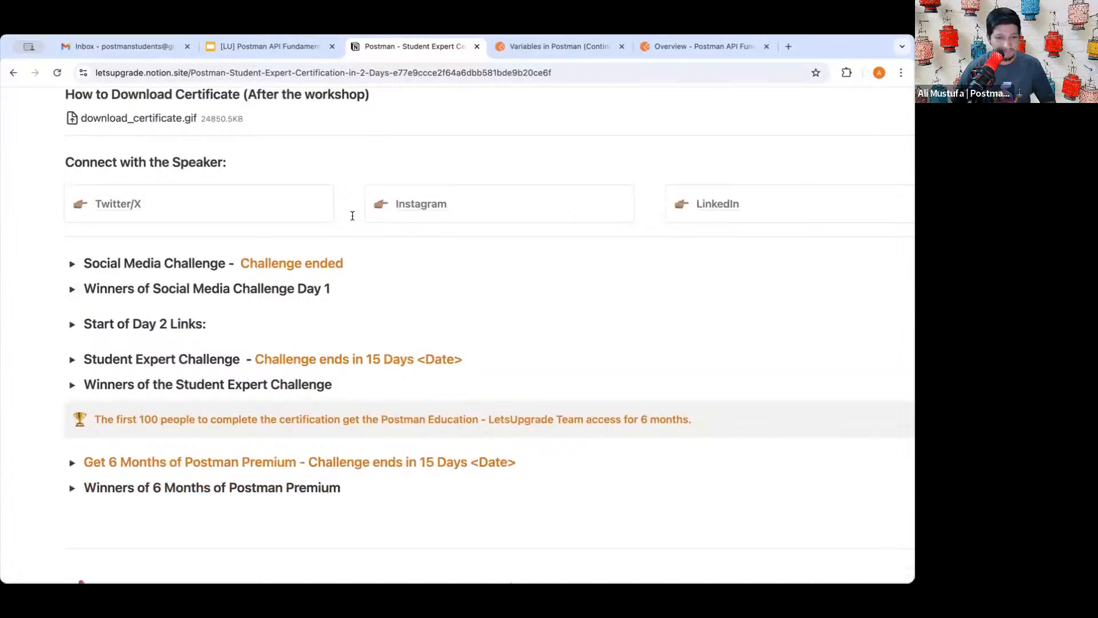
click(285, 55)
click(441, 51)
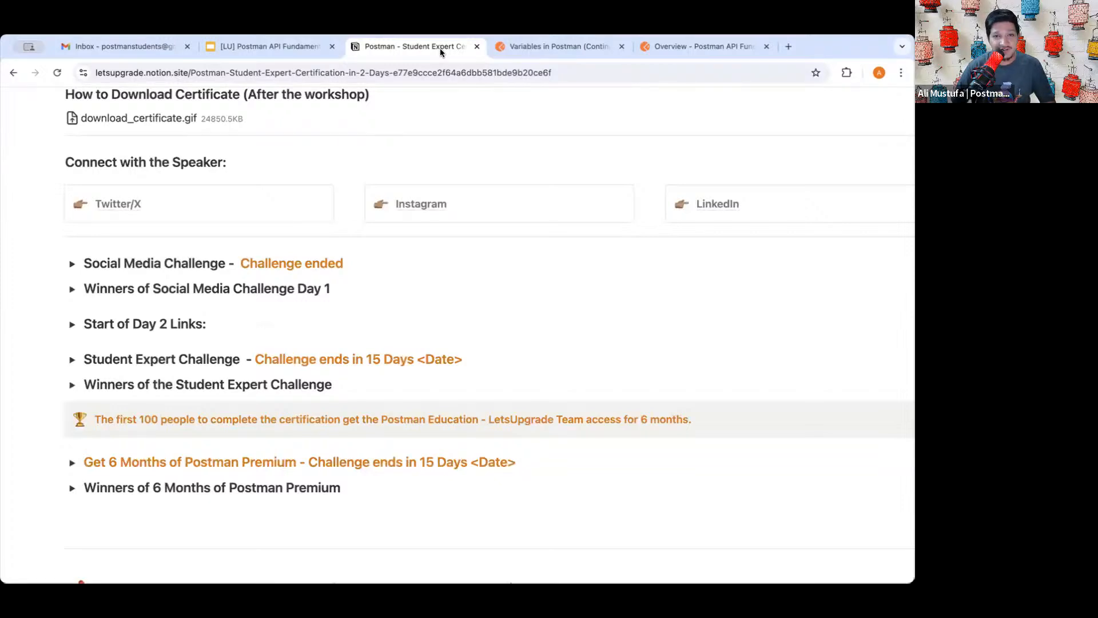
scroll(228, 298, down, 3)
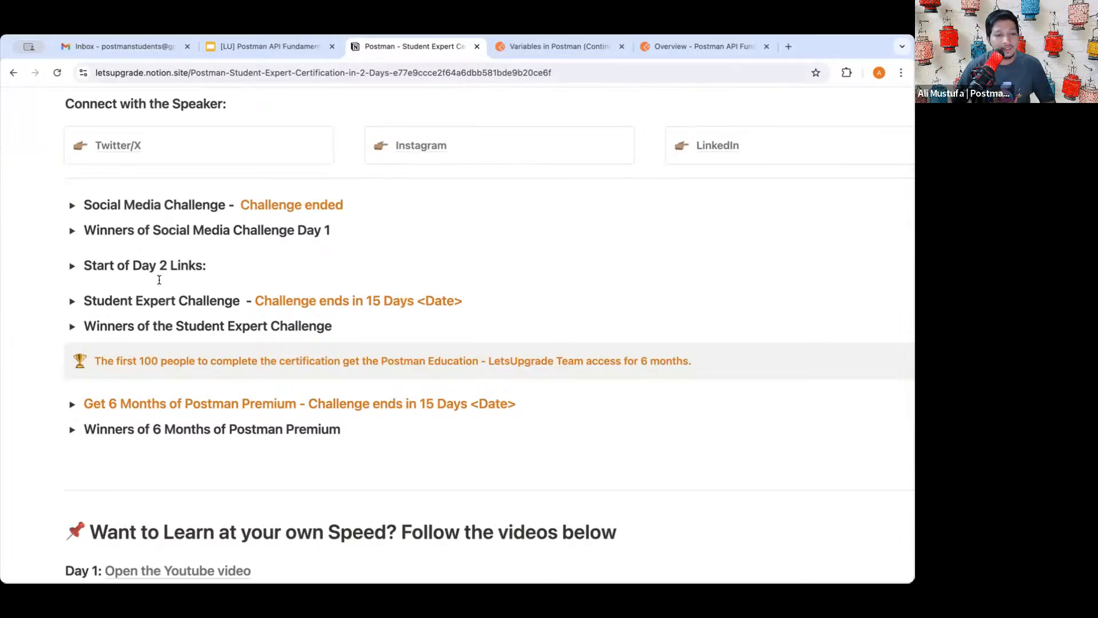
scroll(159, 276, down, 2)
- Expand the 'Start of Day 2 Links' section and read its Day 2 instructions
click(71, 218)
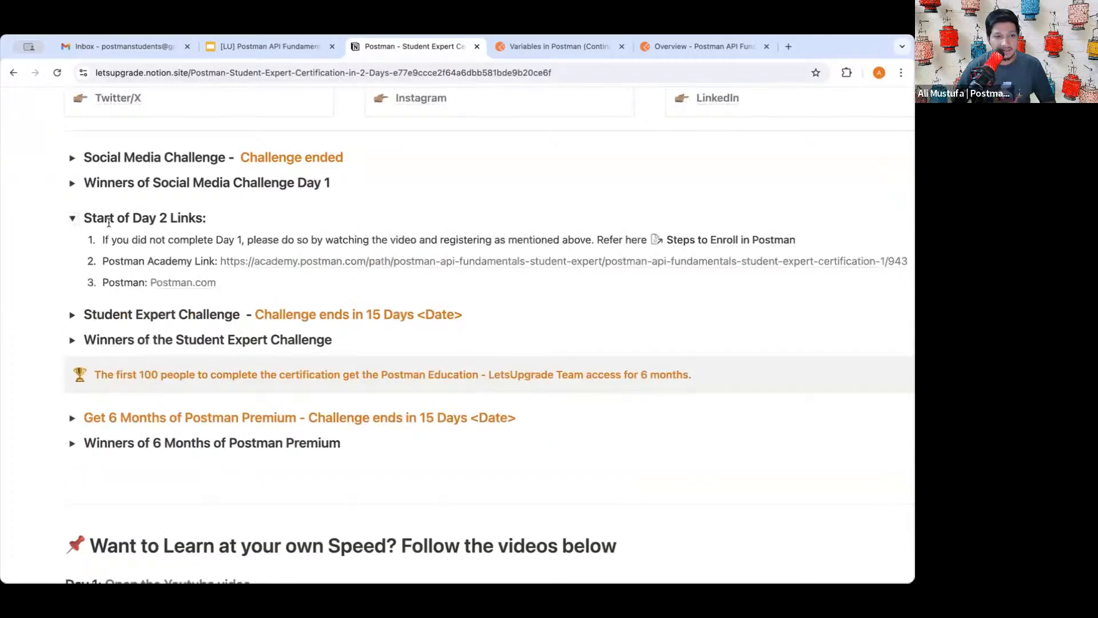
drag(140, 236, 332, 237)
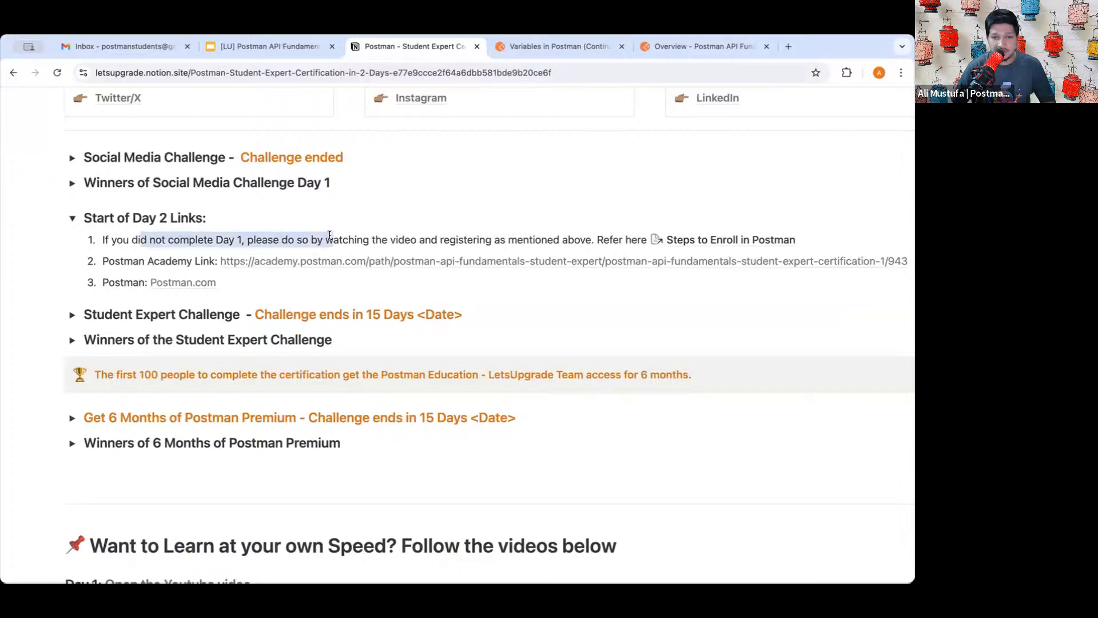
click(331, 237)
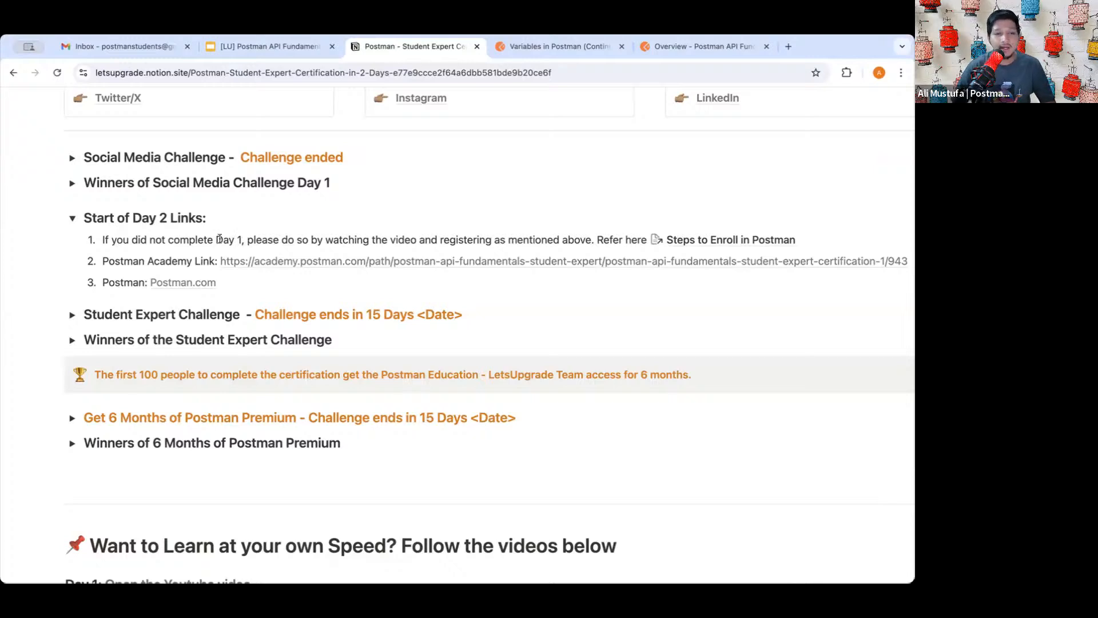
drag(171, 238, 433, 239)
click(433, 240)
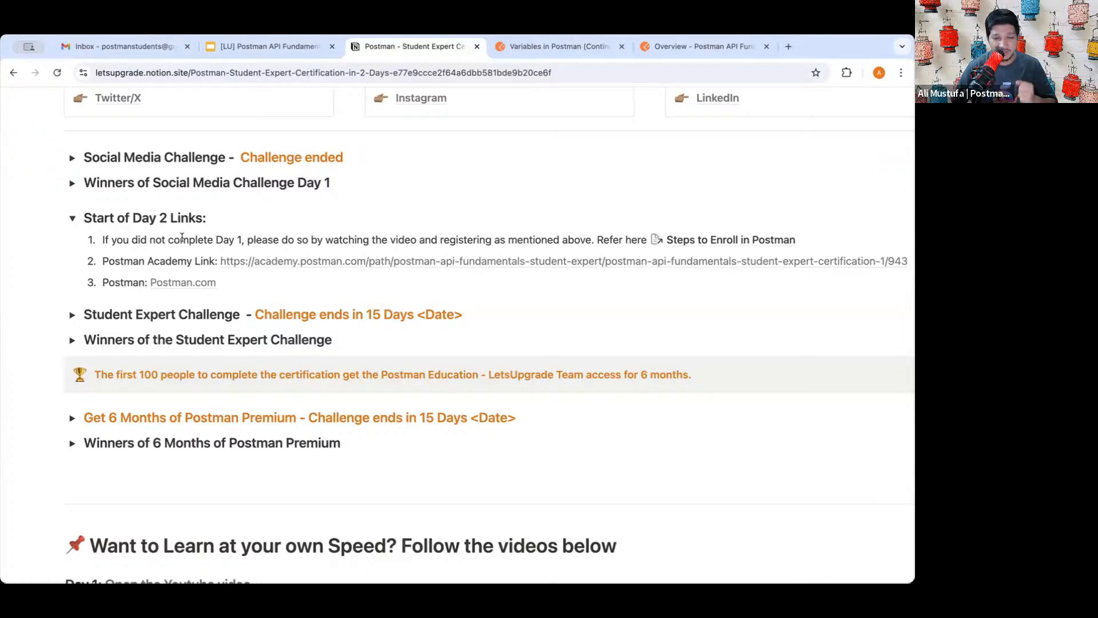
- Open item 2's Postman Academy Link in a new tab
scroll(192, 245, down, 1)
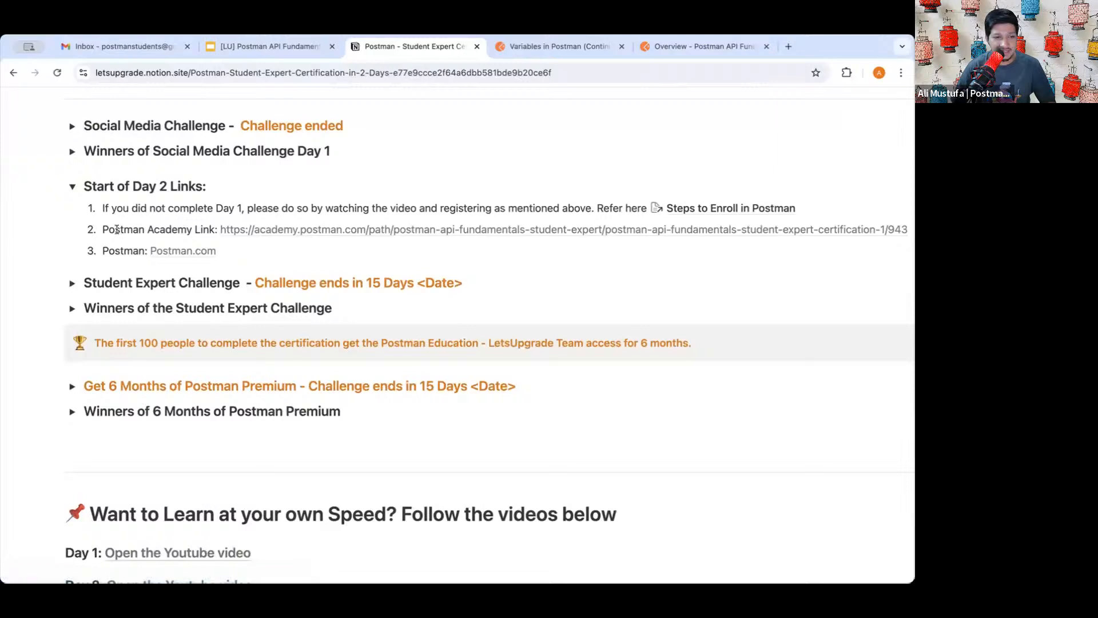
drag(109, 229, 186, 230)
click(187, 230)
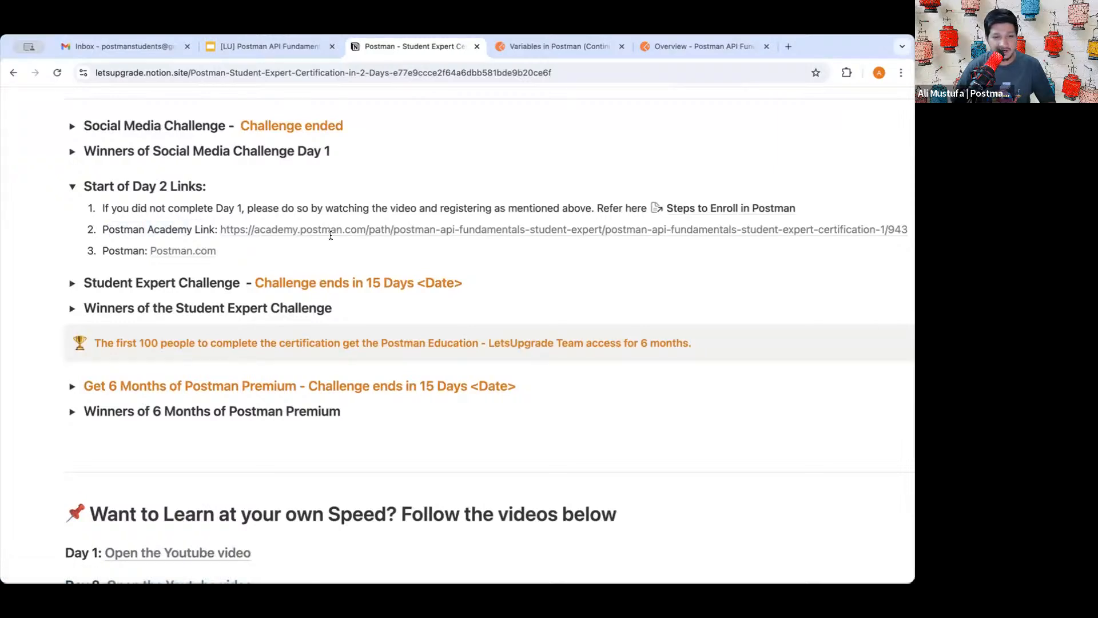
click(360, 229)
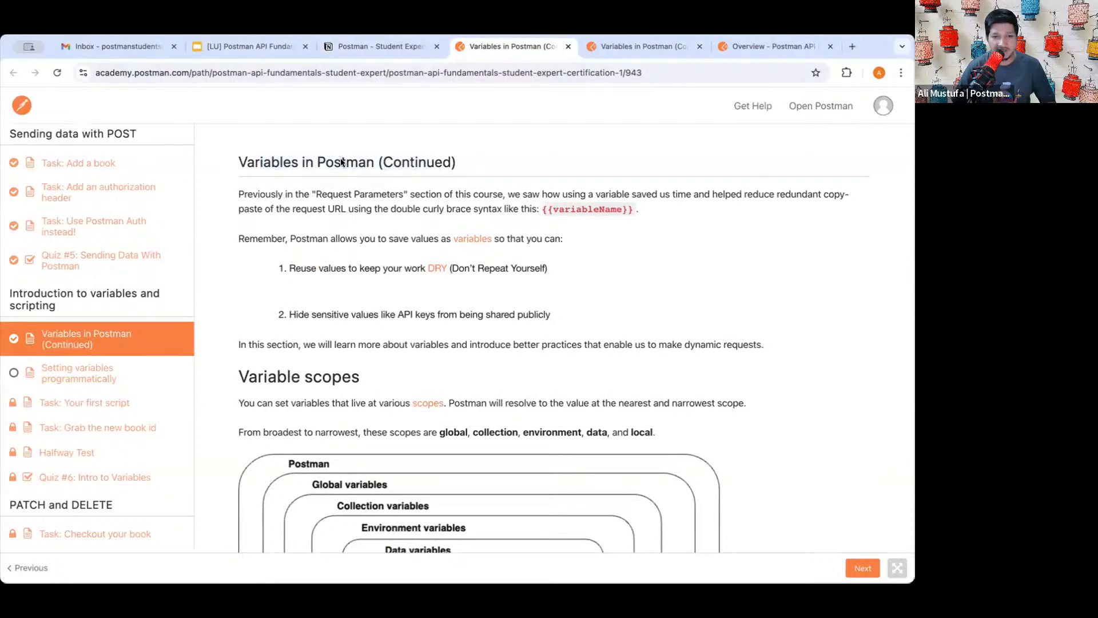
- Close the 'Overview - Postman API' tab and the duplicate 'Variables in Postman' lesson tab
triple_click(400, 163)
double_click(367, 162)
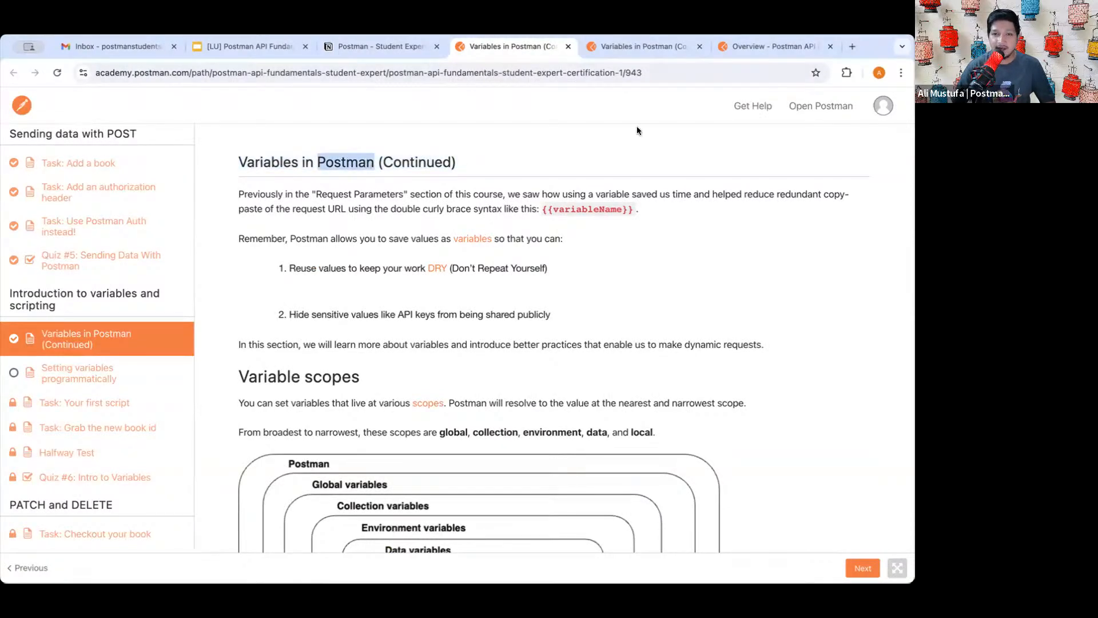
click(794, 48)
click(831, 47)
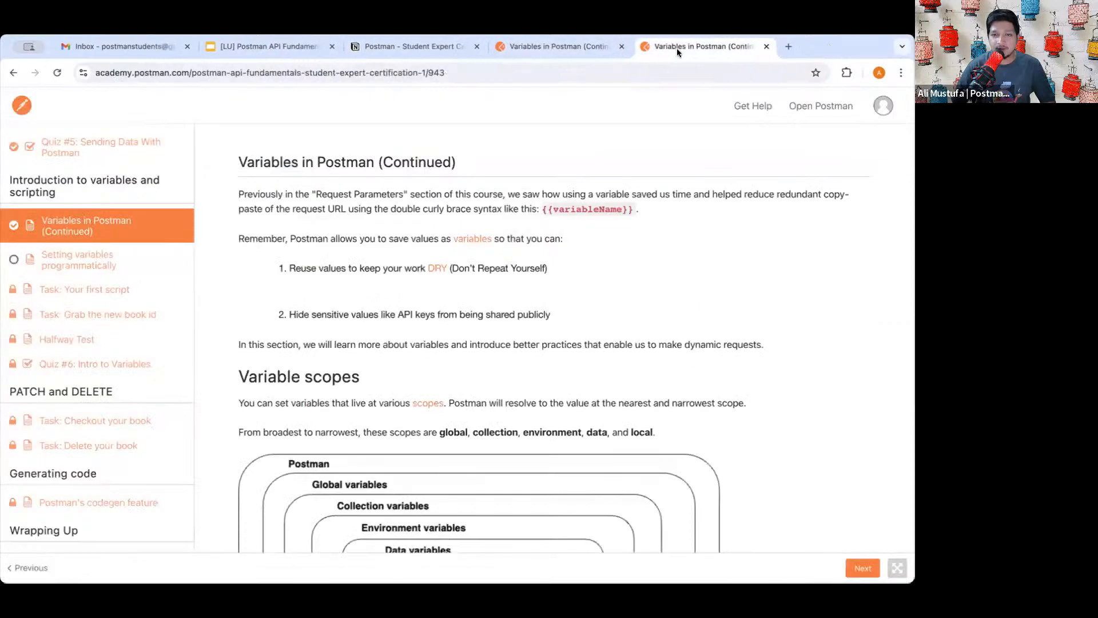
click(764, 47)
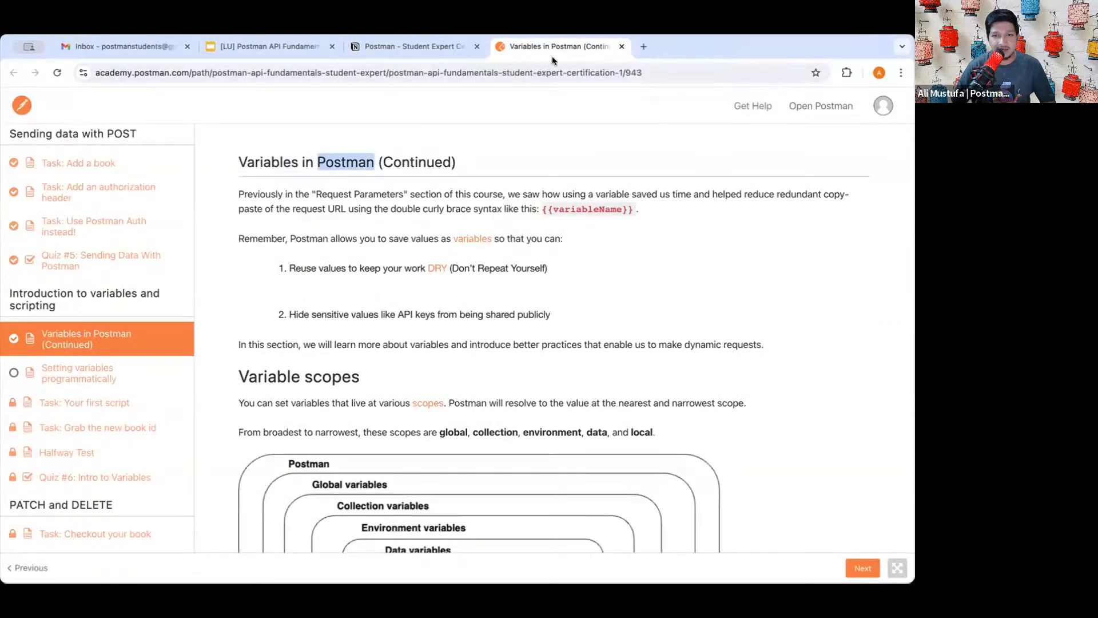
click(416, 164)
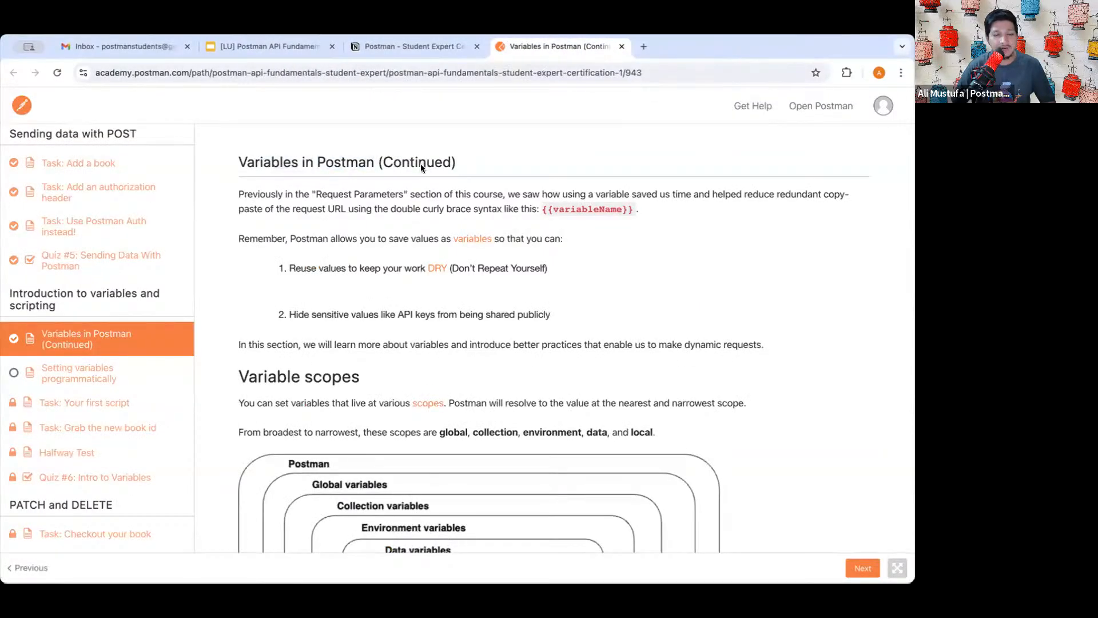
- Skim the remaining Variables in Postman (Continued) lesson and start a new browser tab
scroll(416, 253, down, 3)
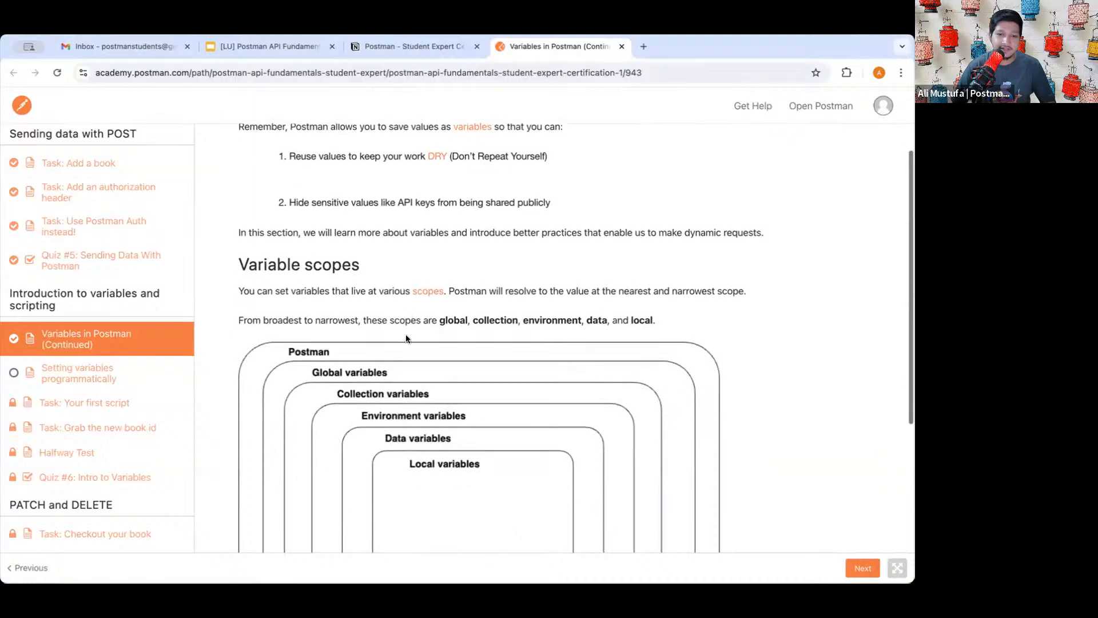
scroll(403, 368, down, 5)
scroll(403, 368, up, 8)
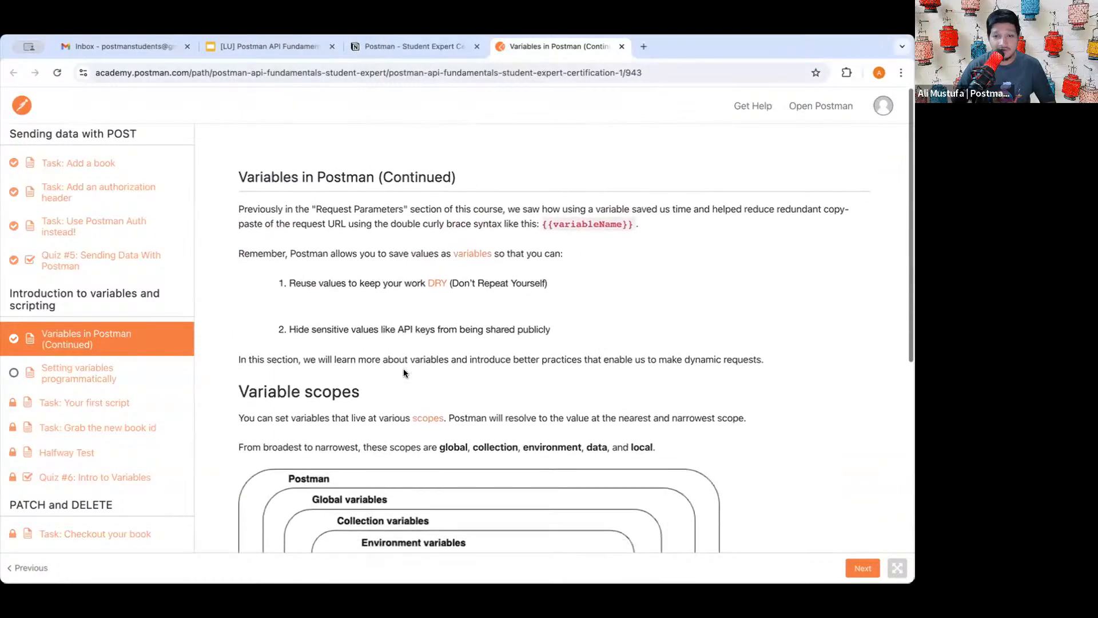
scroll(403, 372, down, 1)
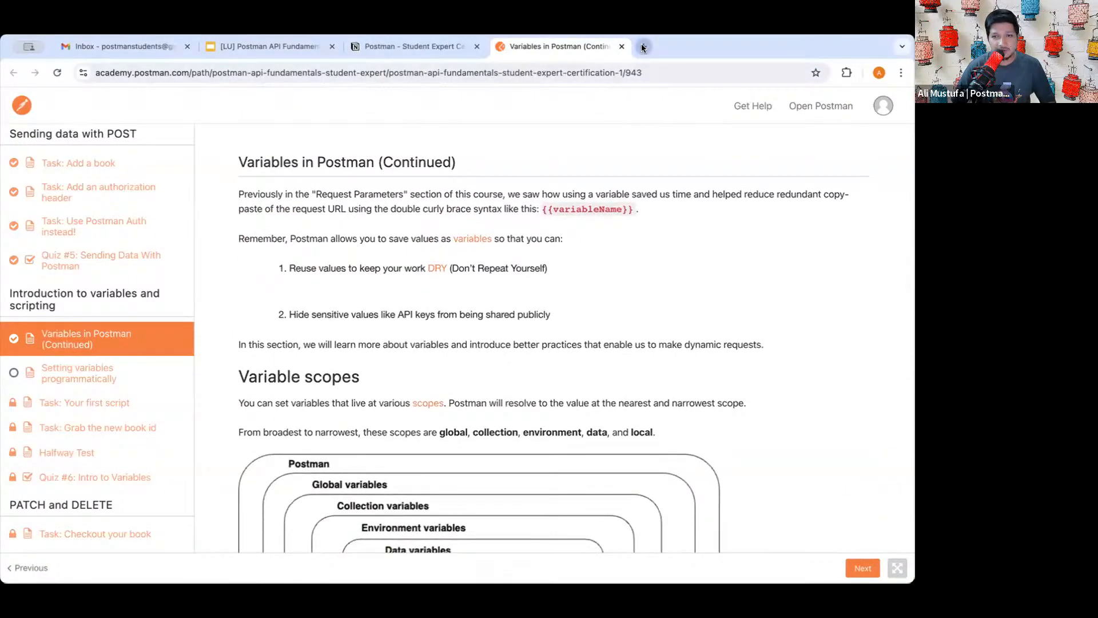
click(642, 47)
- Go to the postman.com website by typing 'postman' in the new tab
text(pos)
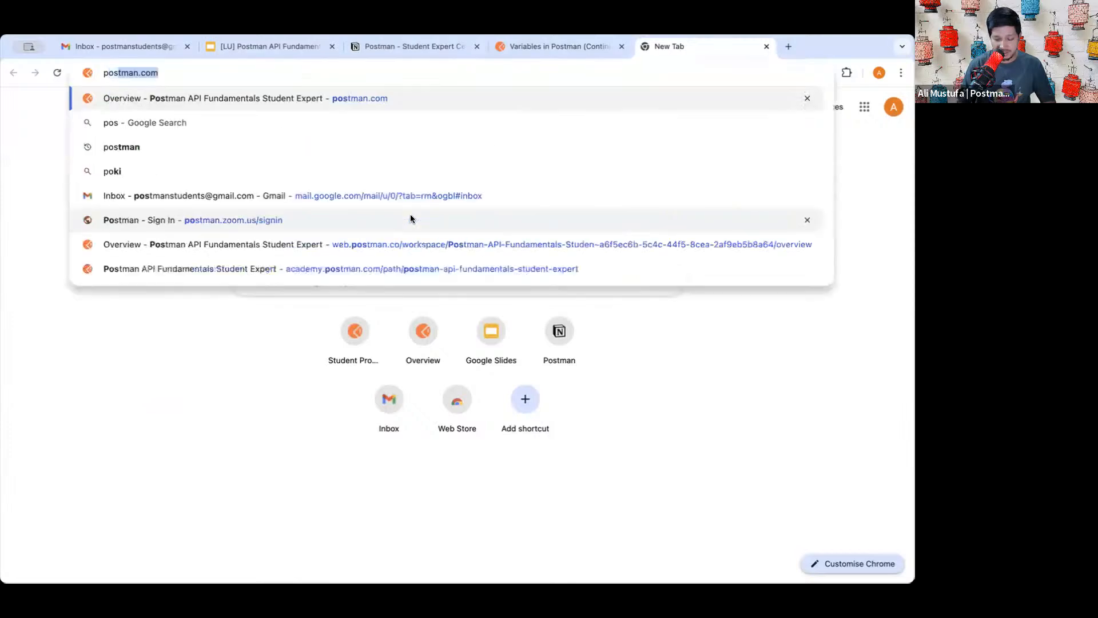
text(tman)
key(Return)
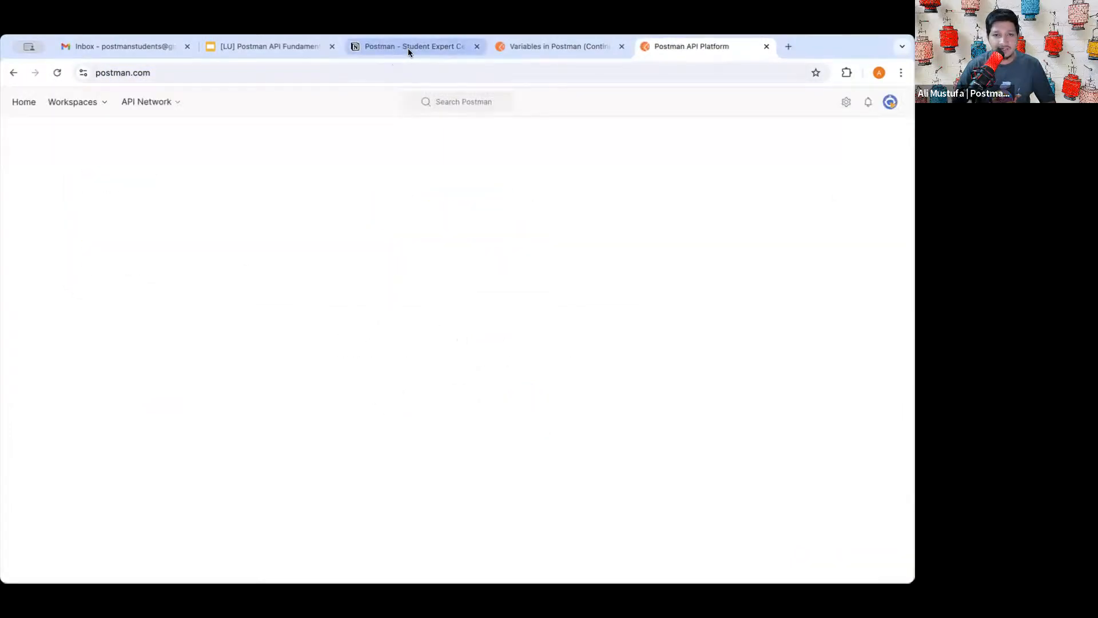
click(407, 48)
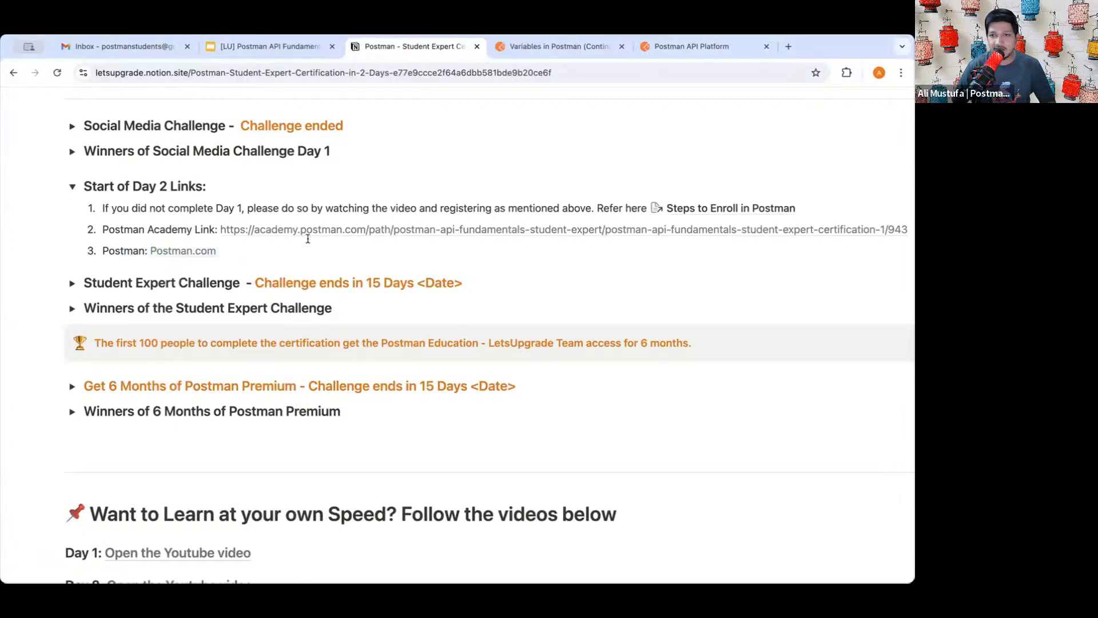
click(695, 48)
scroll(554, 279, down, 5)
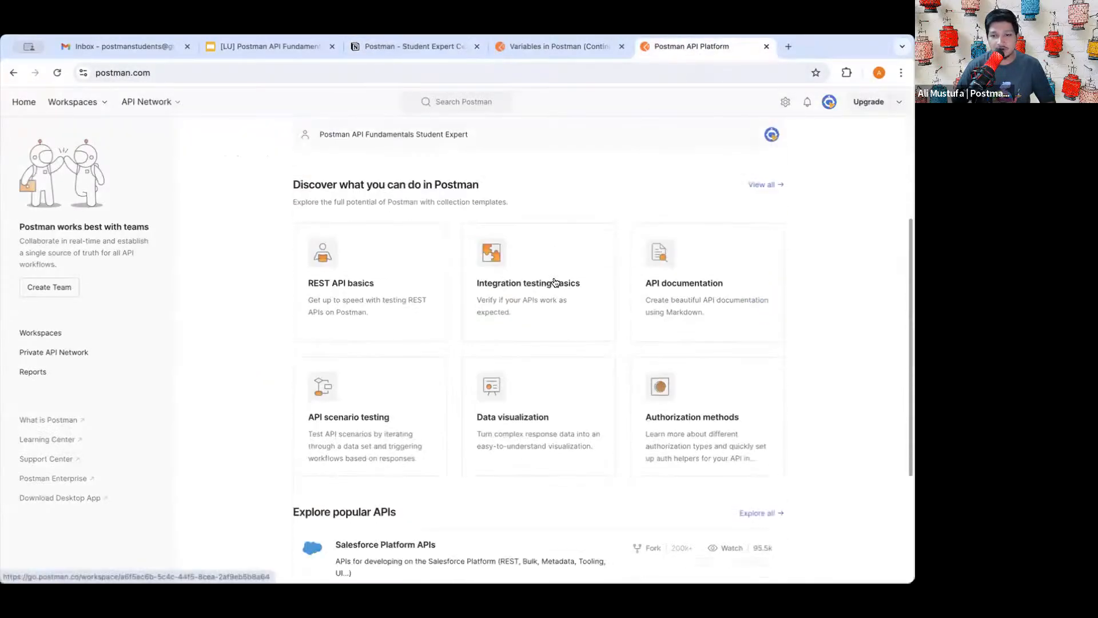
scroll(555, 280, up, 3)
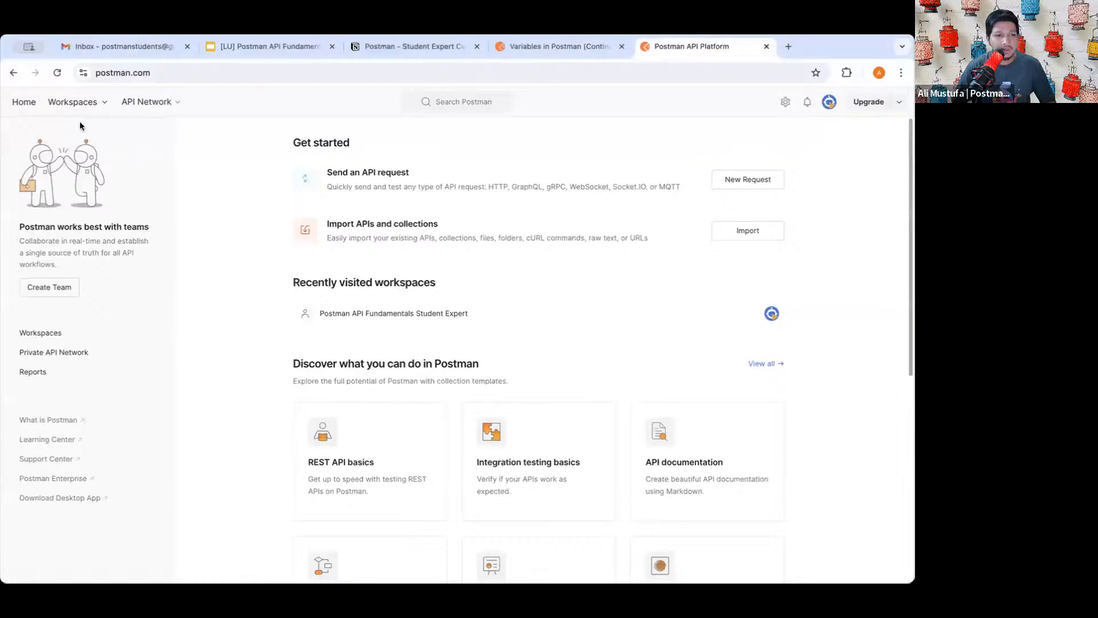
- Pick the Postman API Fundamentals Student Expert workspace from the Workspaces list
click(80, 103)
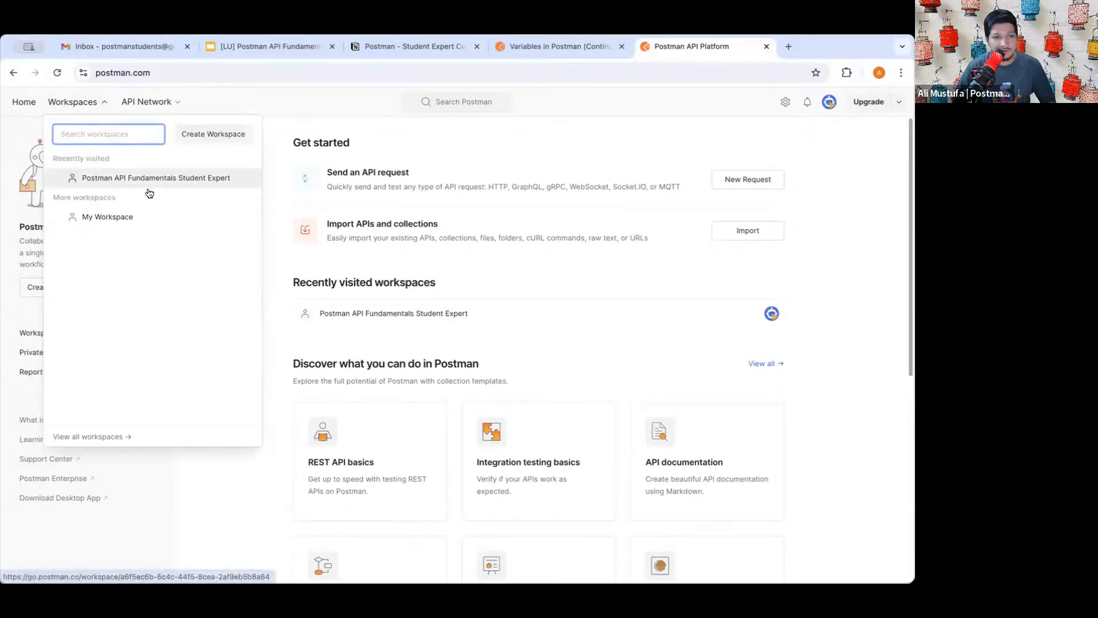
scroll(121, 183, up, 5)
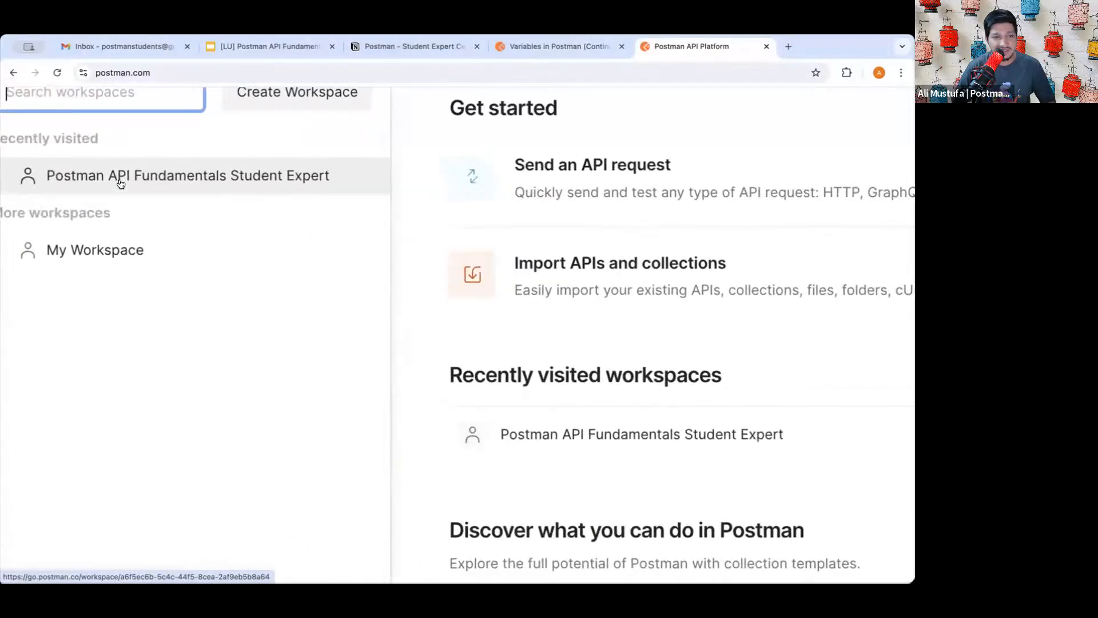
scroll(120, 184, left, 2)
scroll(307, 211, up, 2)
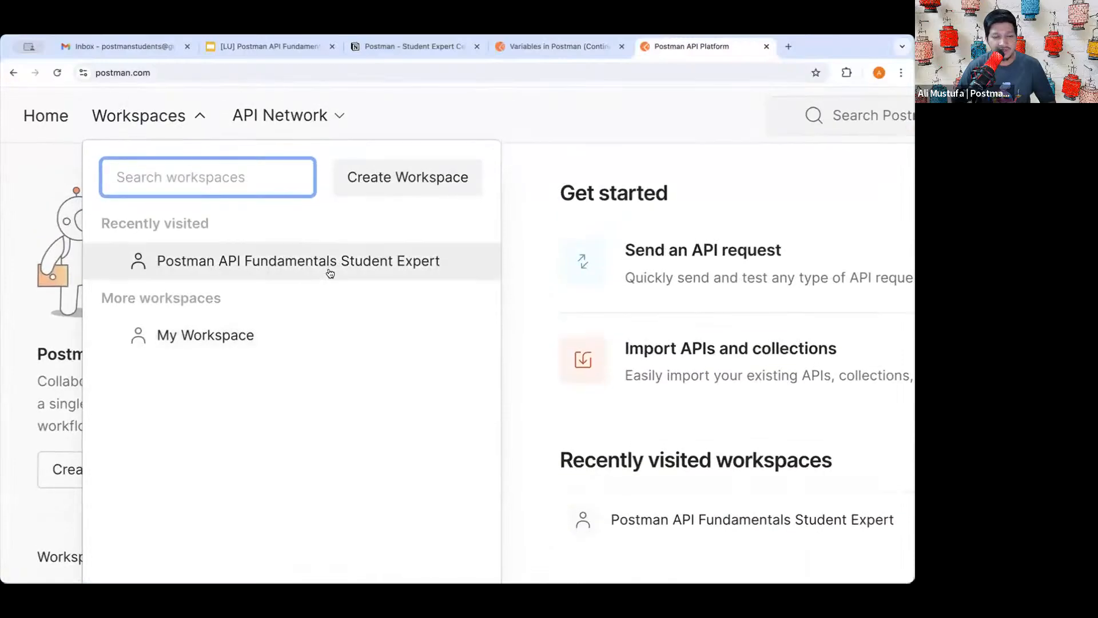
click(343, 262)
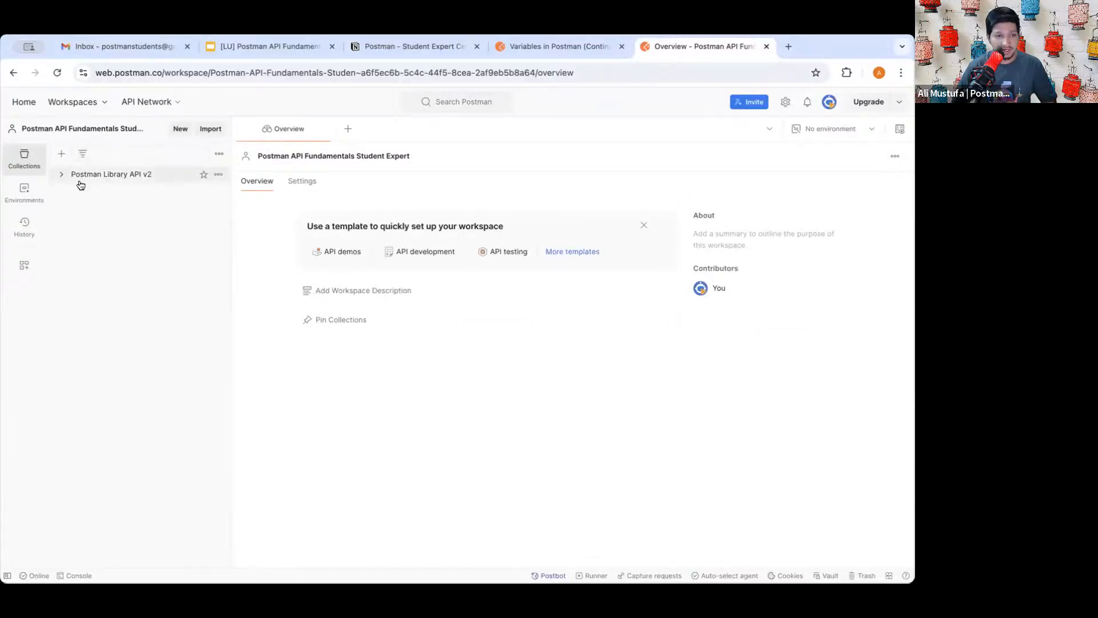
- Expand Postman Library API v2 to list its four requests, then reset the zoom
click(59, 176)
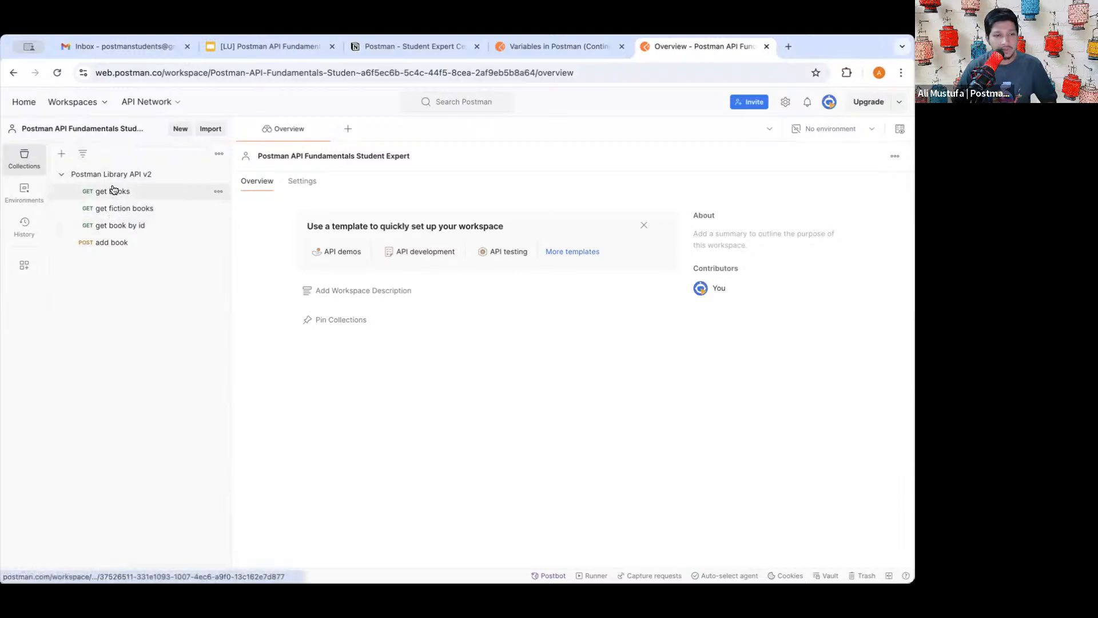
scroll(113, 190, up, 5)
scroll(112, 188, left, 5)
scroll(257, 274, up, 4)
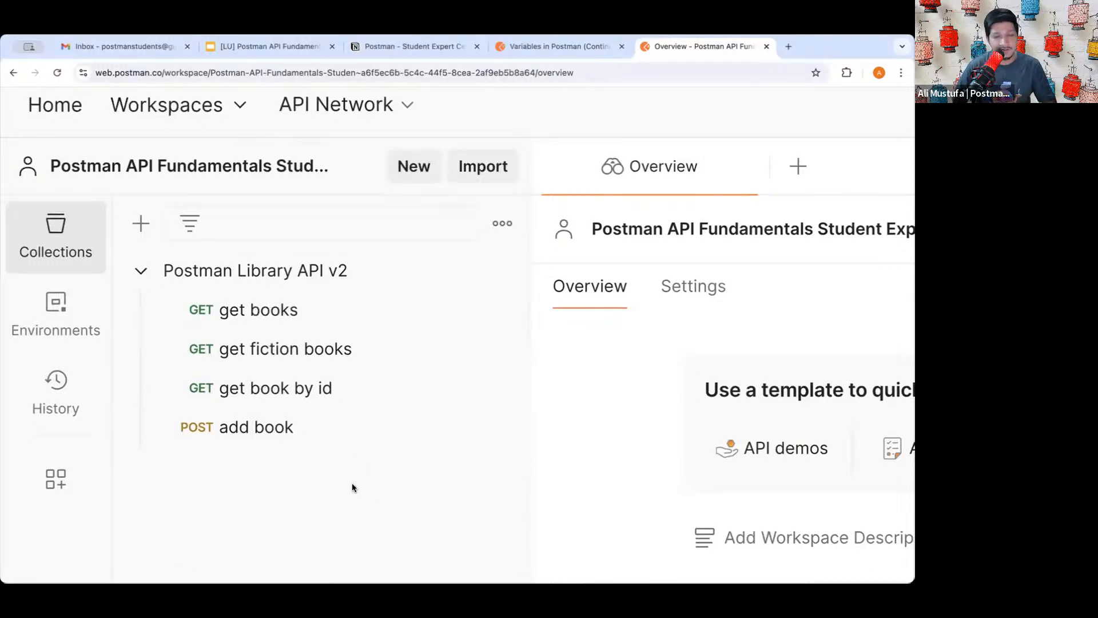
key(ctrl+0)
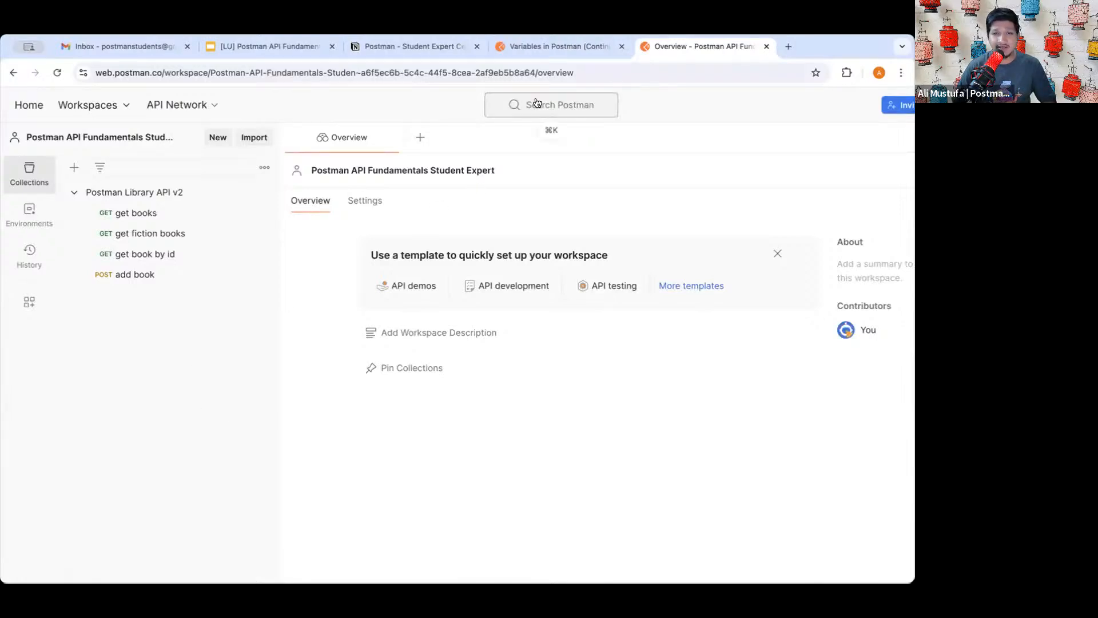
- Read the variable scopes lesson, then advance to 'Setting variables programmatically'
click(544, 50)
scroll(517, 335, down, 2)
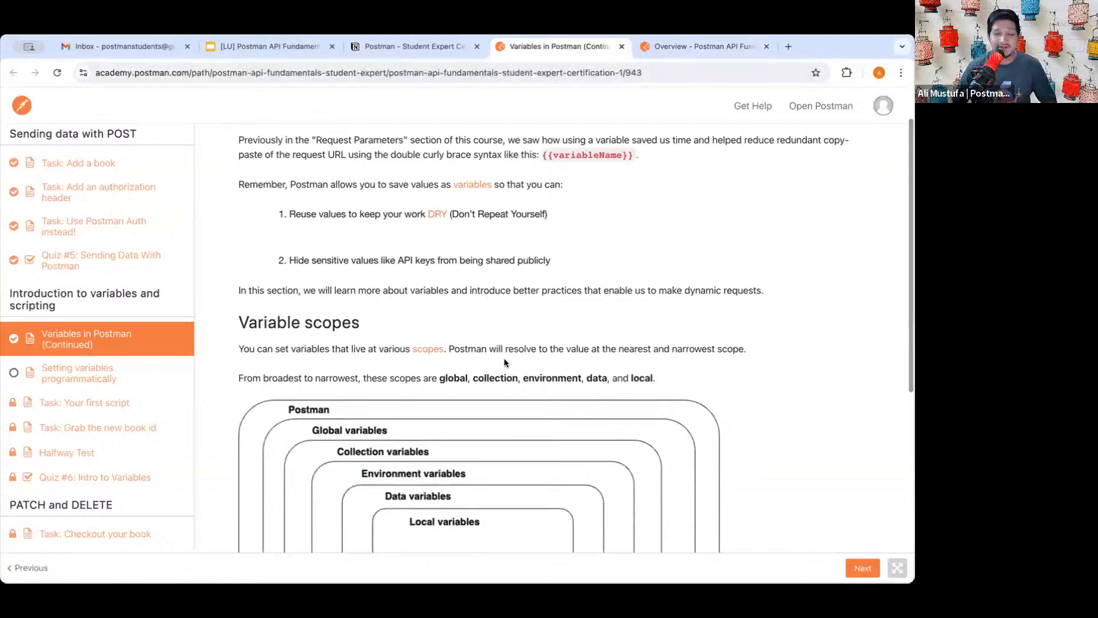
scroll(506, 362, down, 3)
click(689, 49)
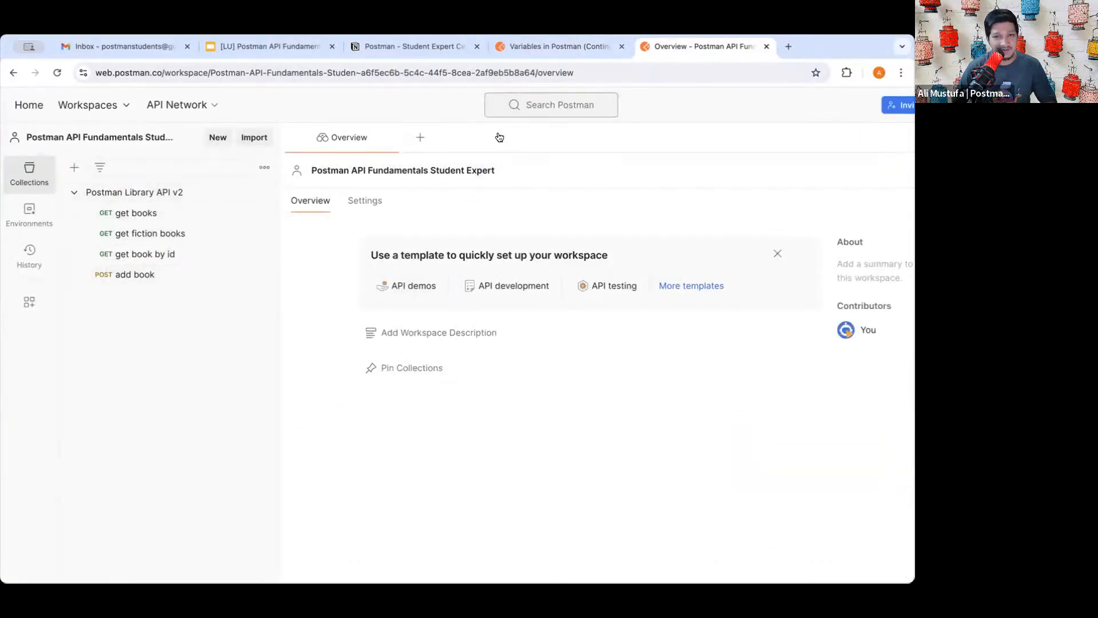
click(564, 41)
scroll(485, 292, down, 2)
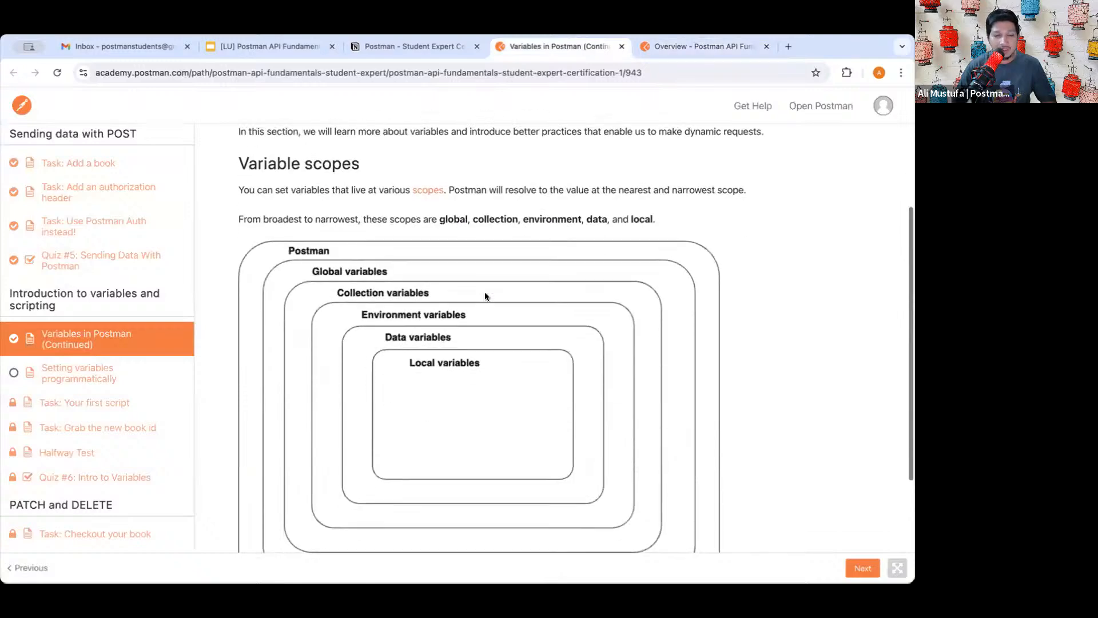
scroll(485, 292, up, 4)
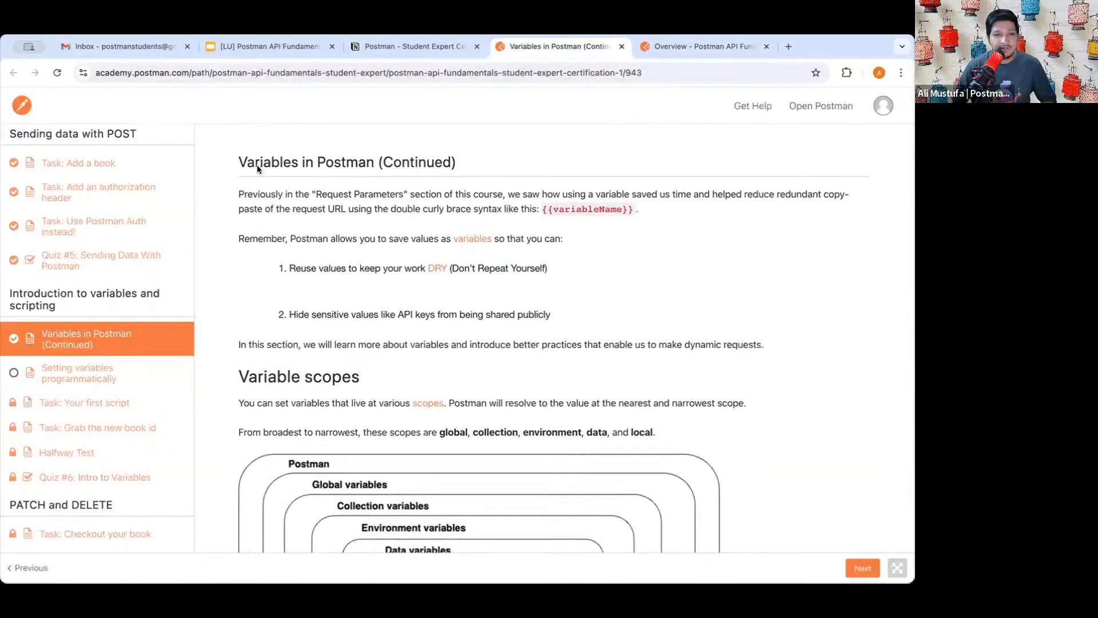
drag(252, 162, 350, 162)
triple_click(349, 163)
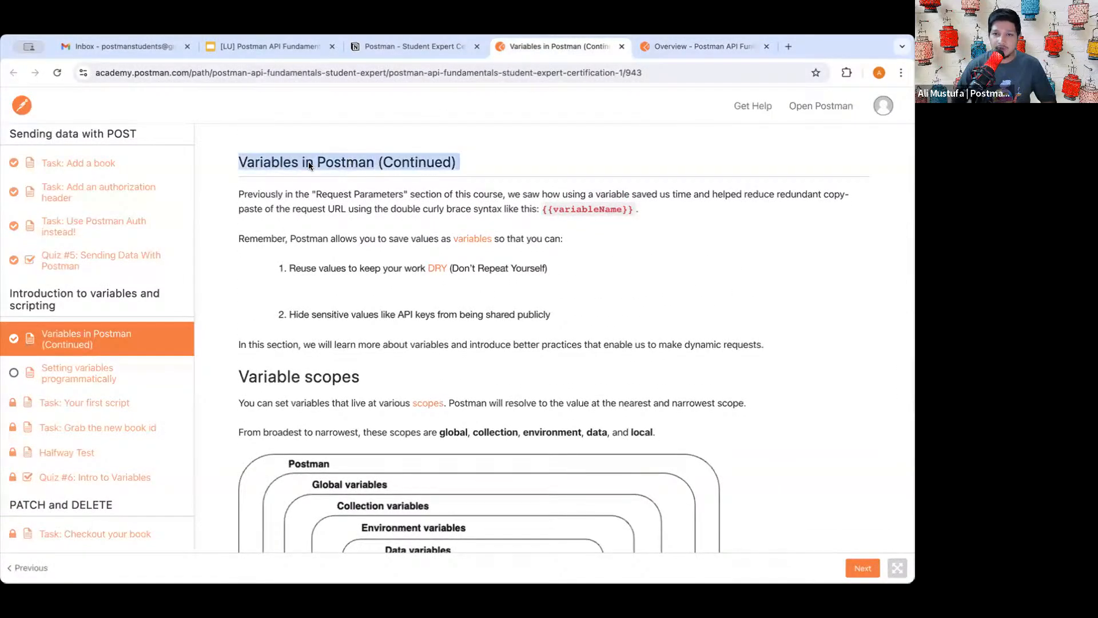
triple_click(309, 163)
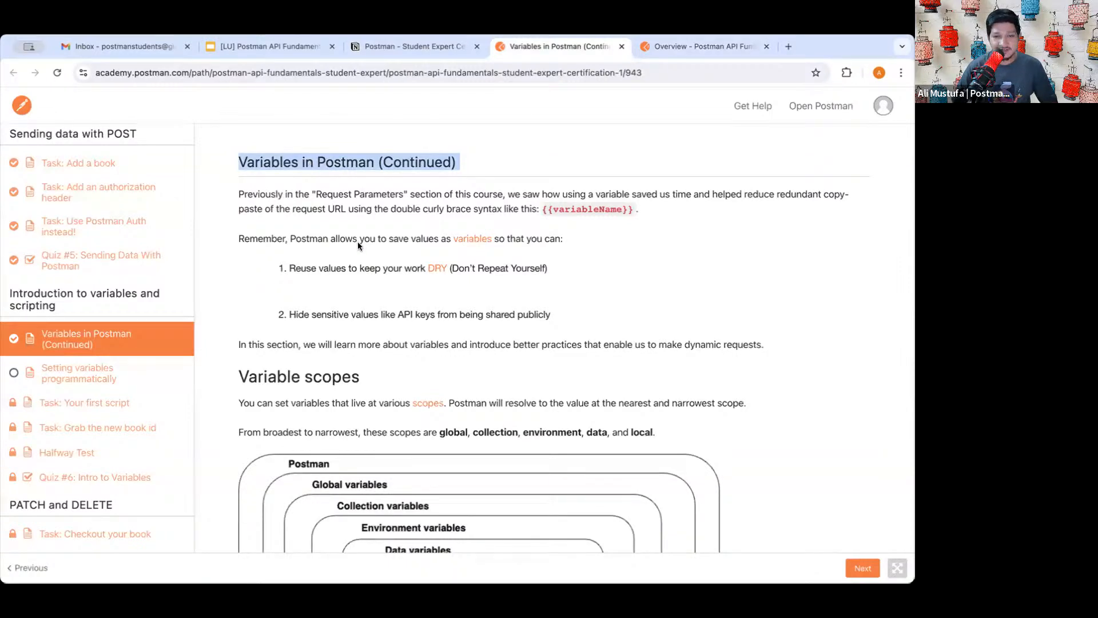
click(503, 274)
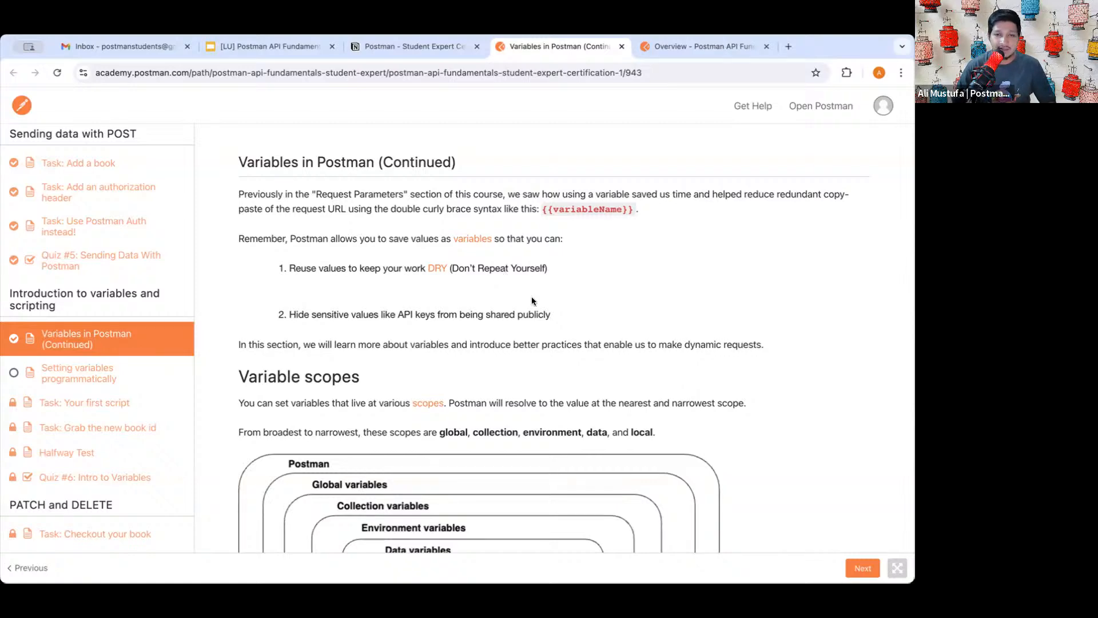
scroll(577, 373, down, 7)
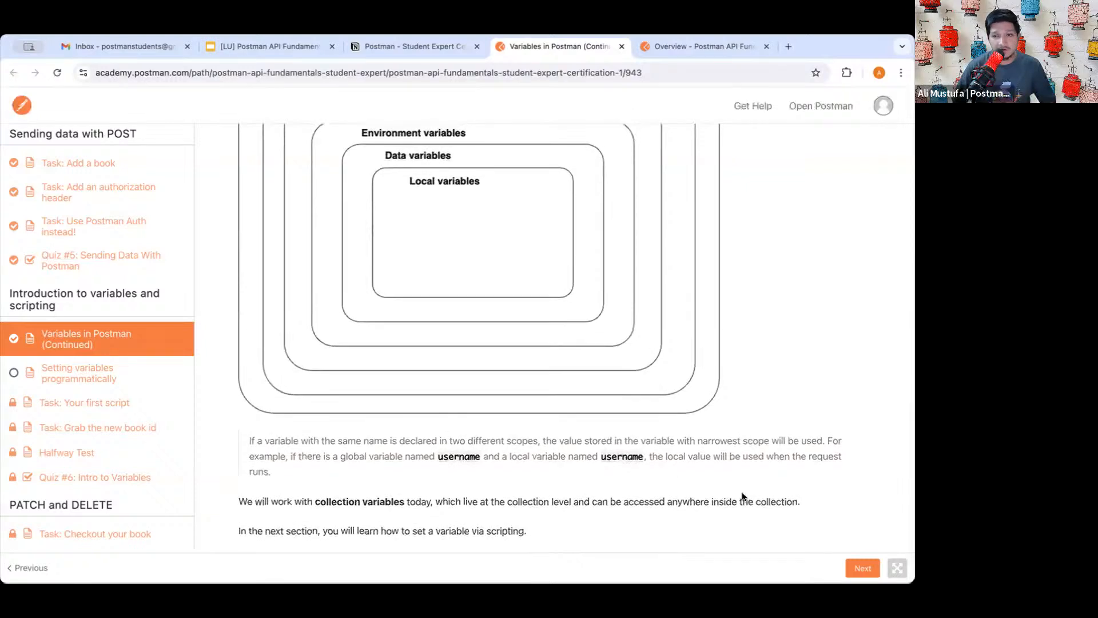
click(847, 566)
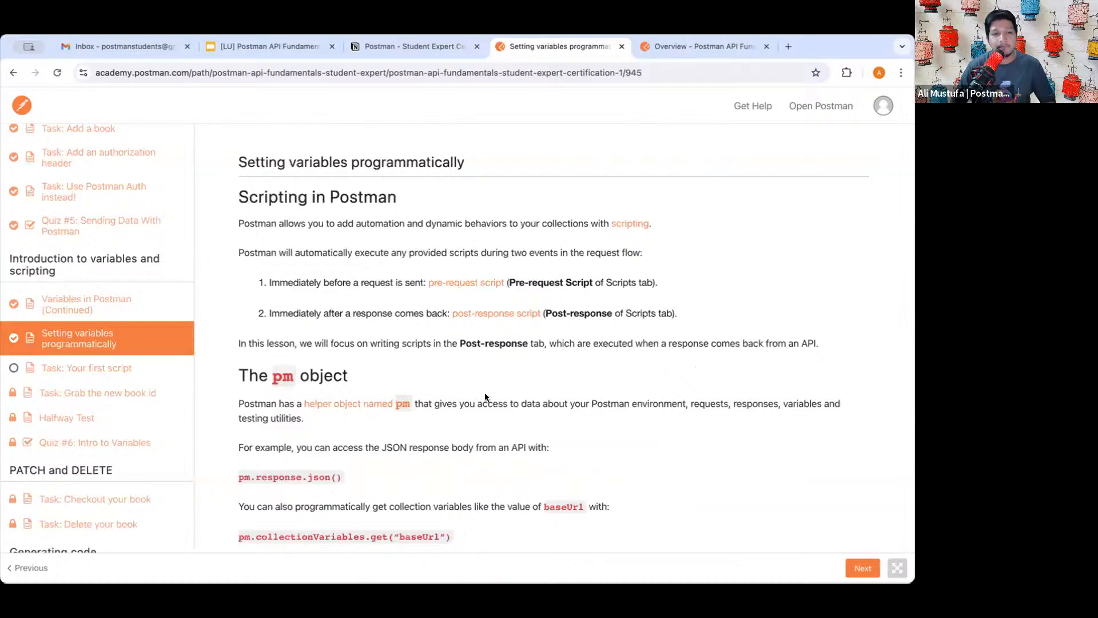
- Scroll through the Setting variables programmatically lesson content
scroll(392, 358, down, 2)
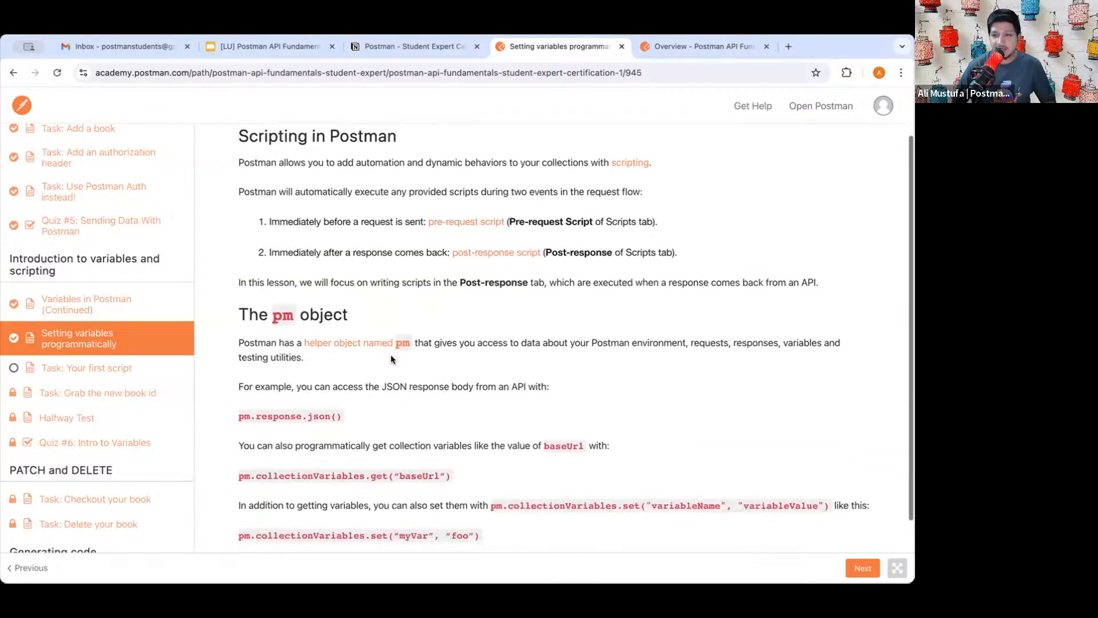
scroll(391, 359, up, 2)
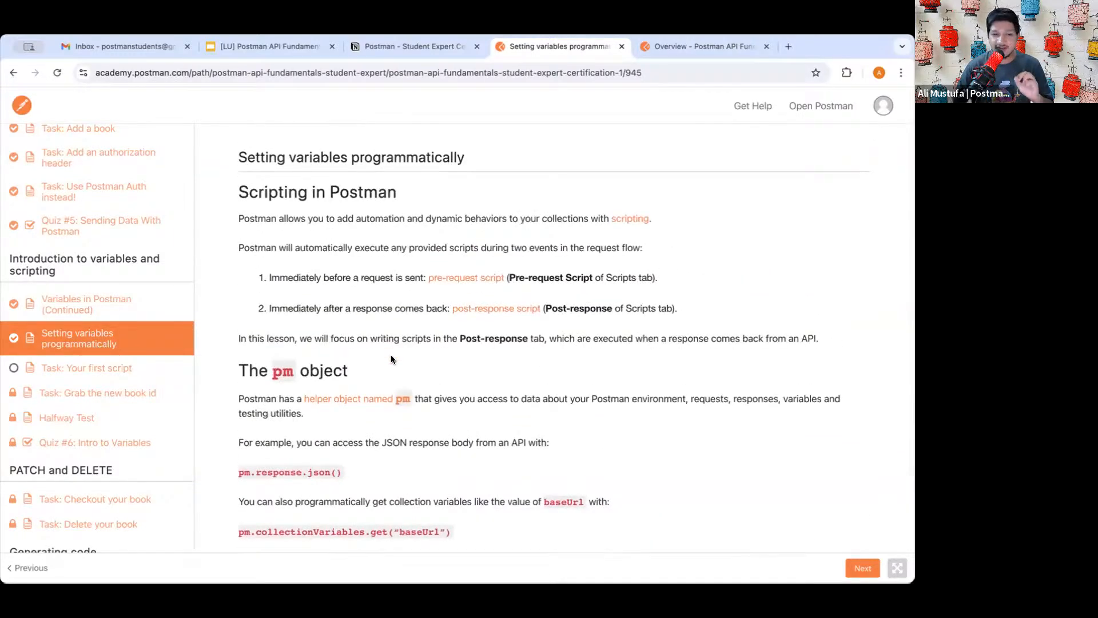
scroll(391, 359, up, 1)
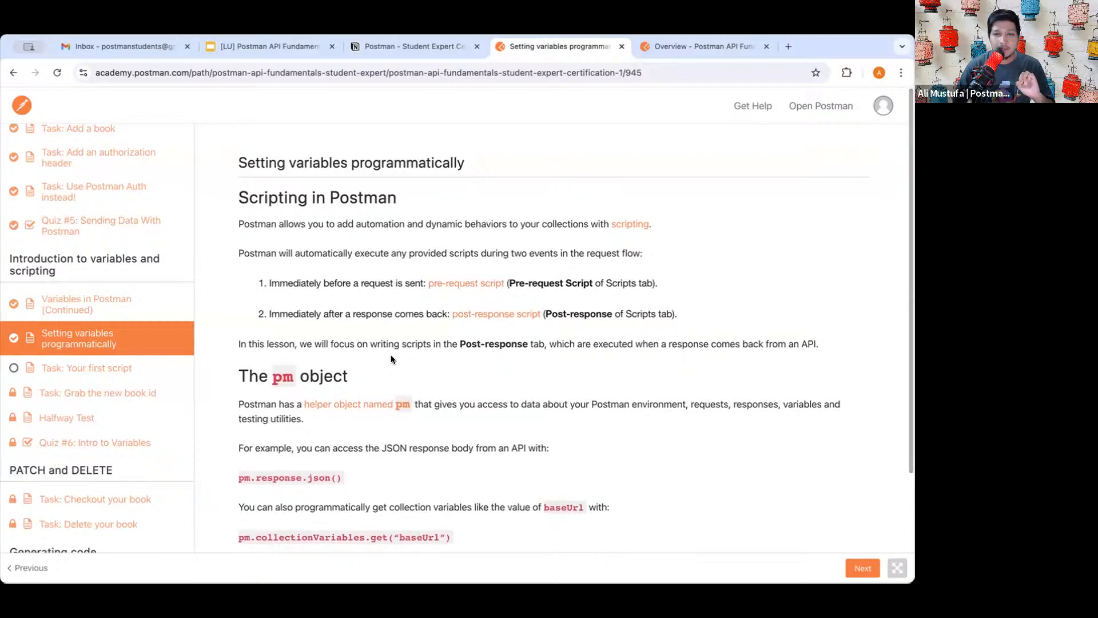
scroll(391, 358, down, 1)
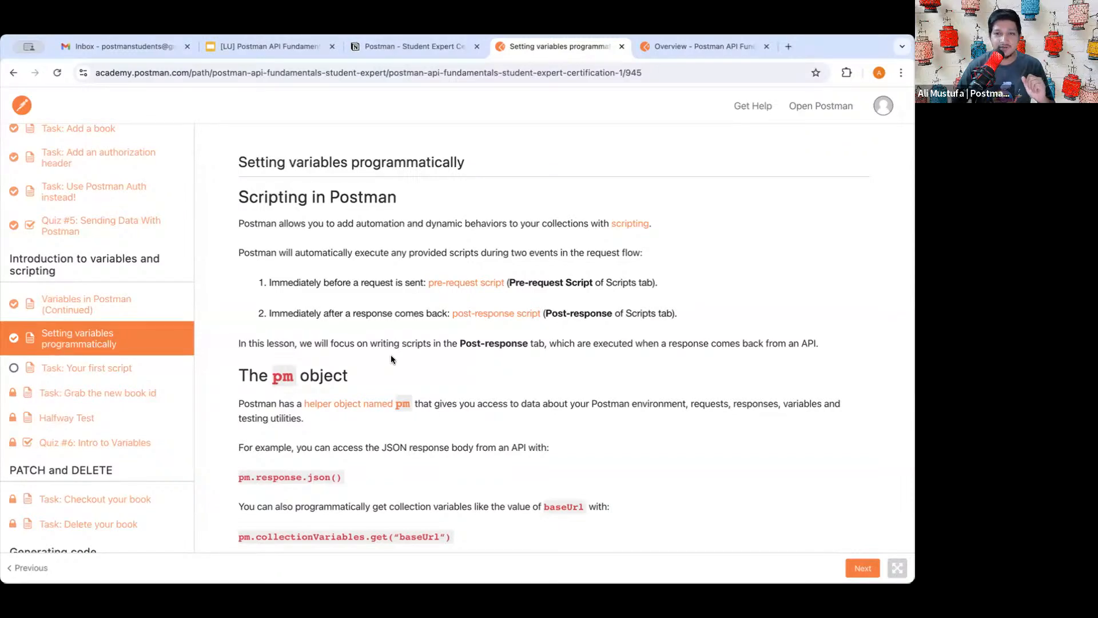
scroll(398, 404, down, 2)
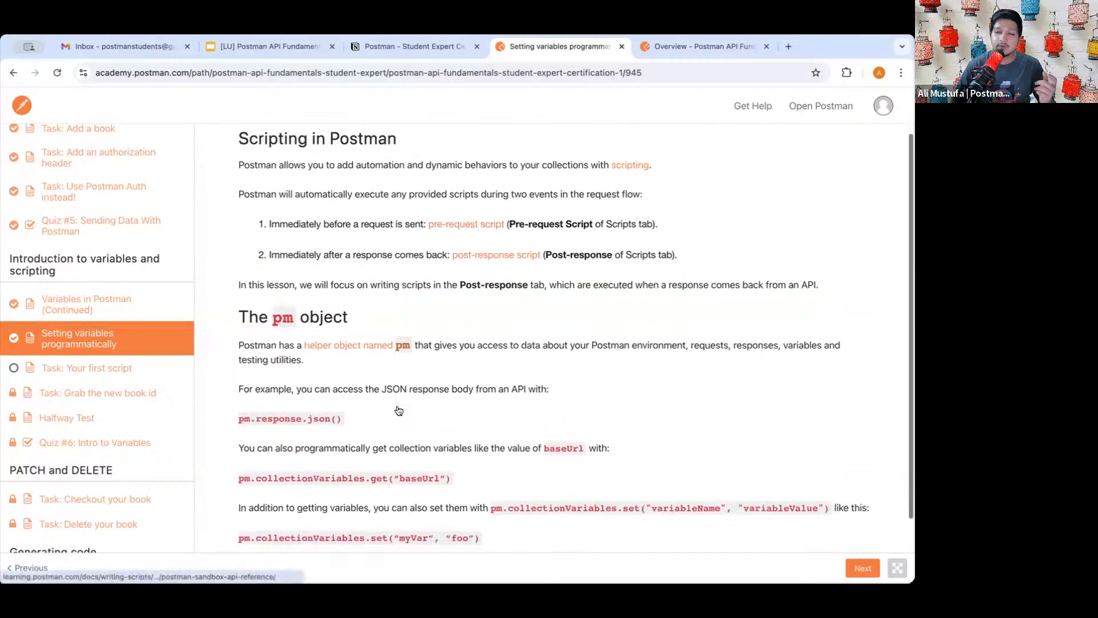
scroll(398, 410, down, 2)
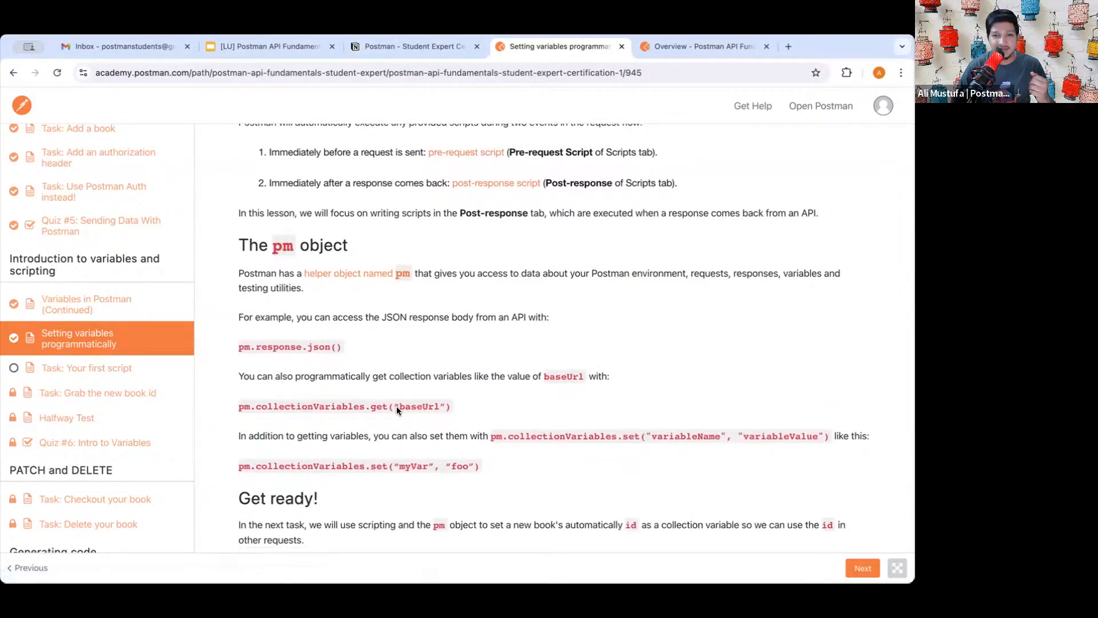
scroll(396, 406, down, 1)
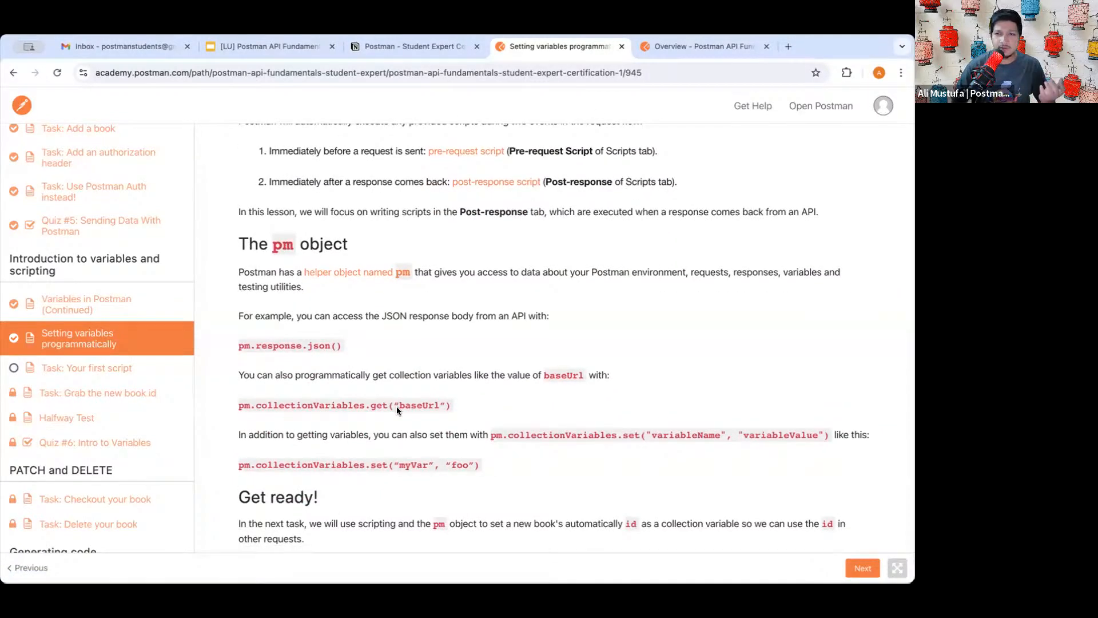
scroll(396, 406, down, 1)
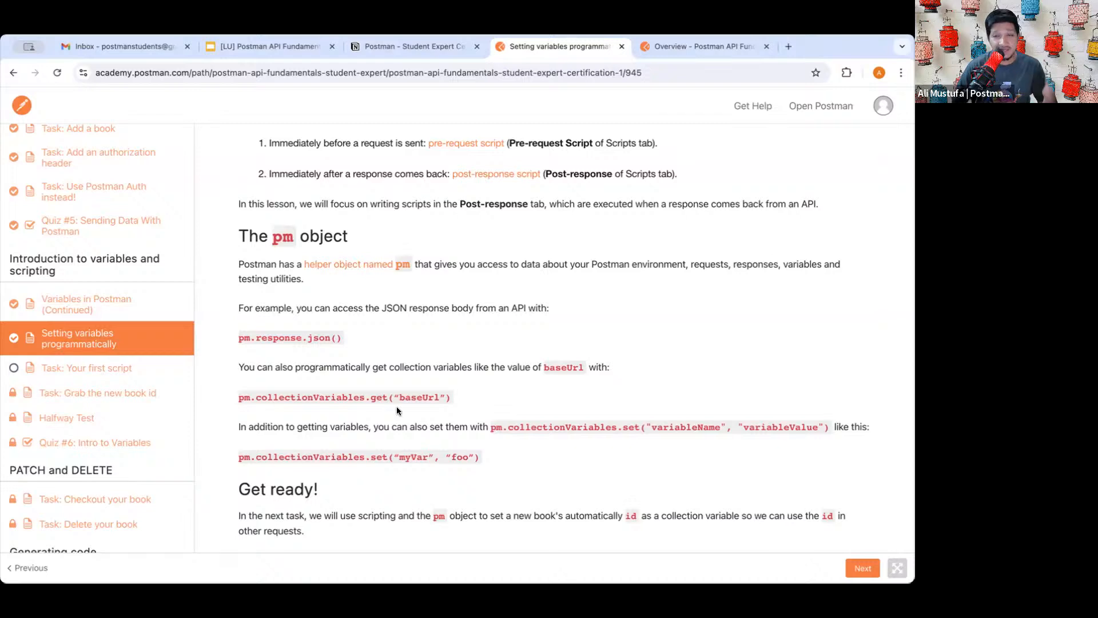
scroll(397, 406, down, 1)
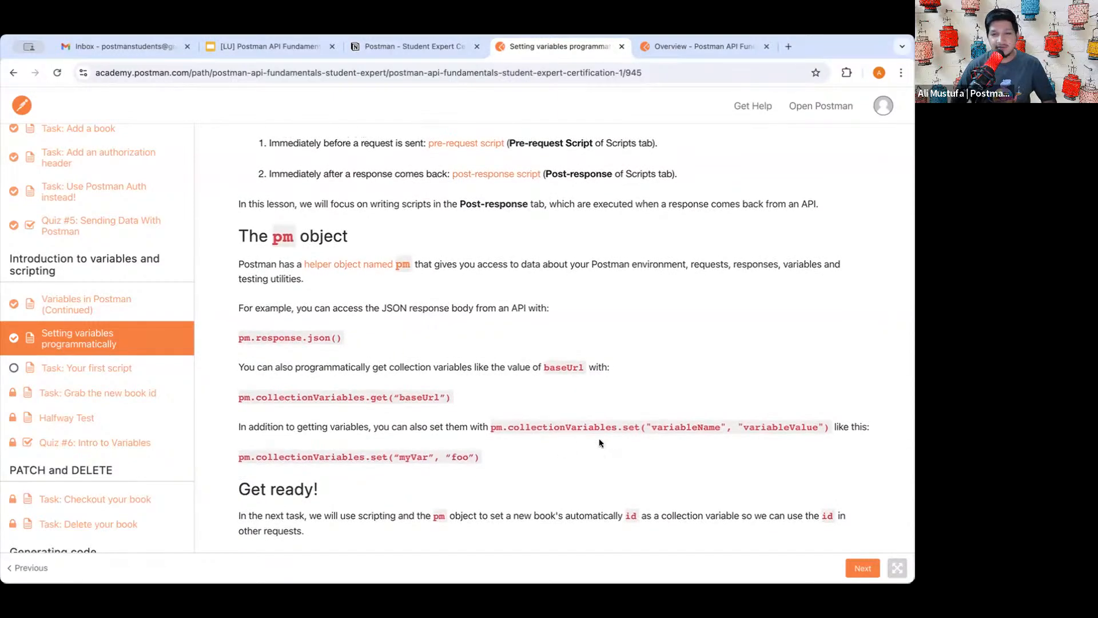
scroll(648, 343, up, 3)
scroll(647, 340, down, 3)
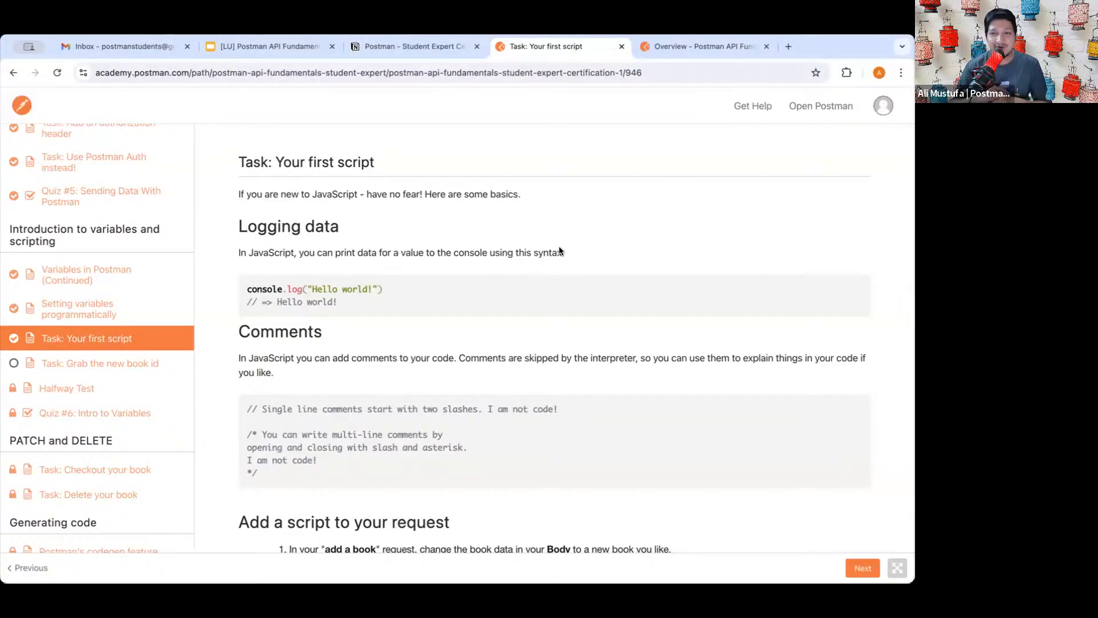
- Review the Your first script task steps, then return to the Postman workspace tab
scroll(486, 343, down, 3)
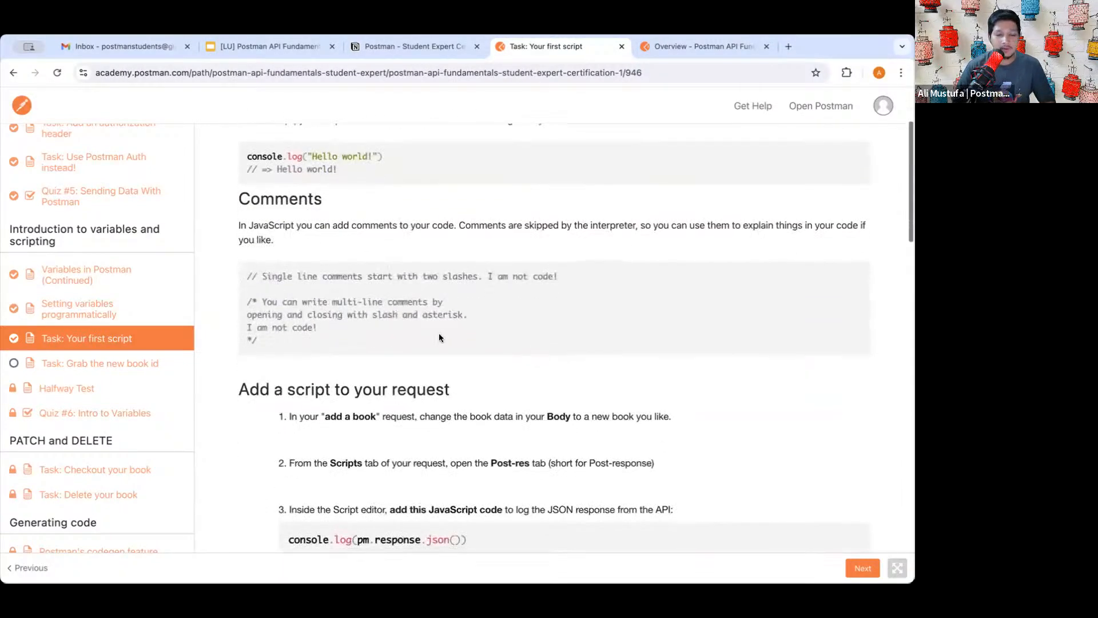
scroll(371, 184, up, 2)
drag(248, 219, 338, 233)
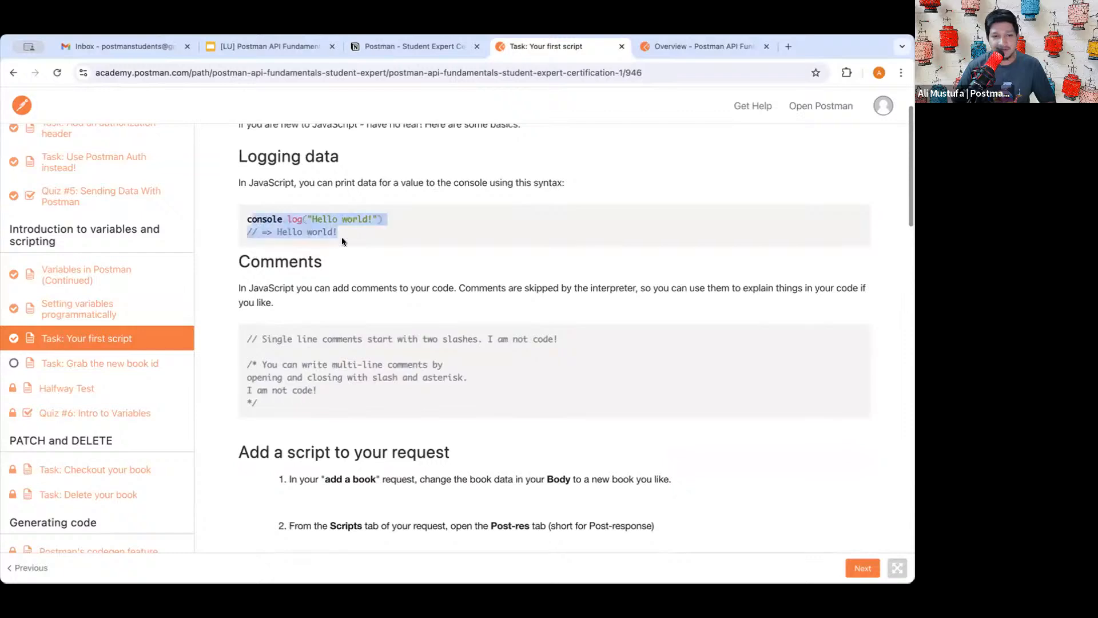
scroll(376, 326, down, 10)
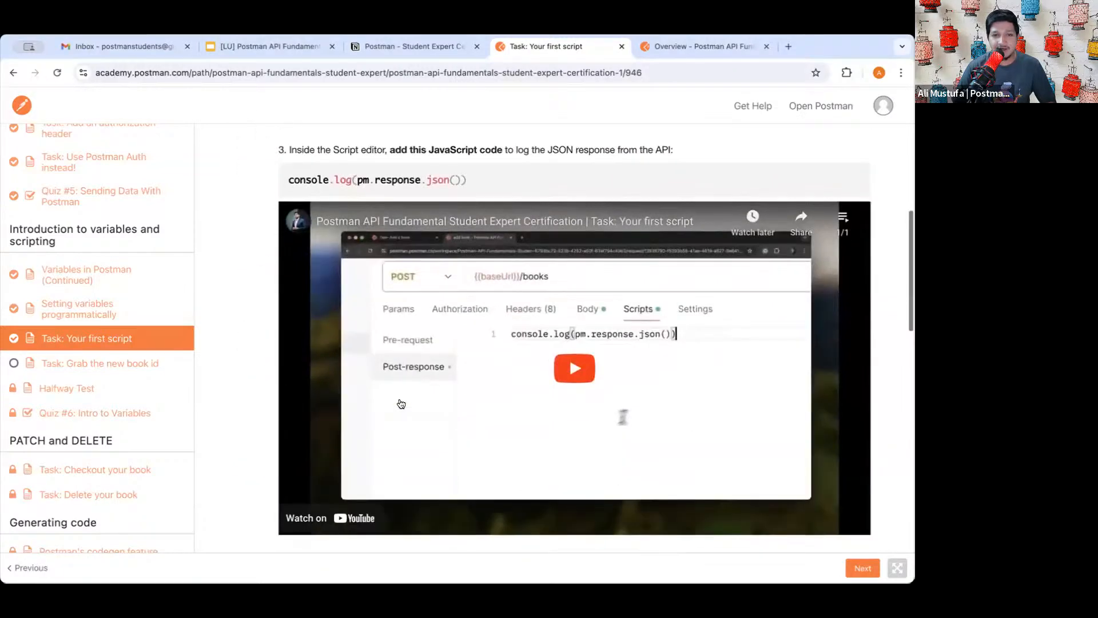
scroll(468, 243, up, 1)
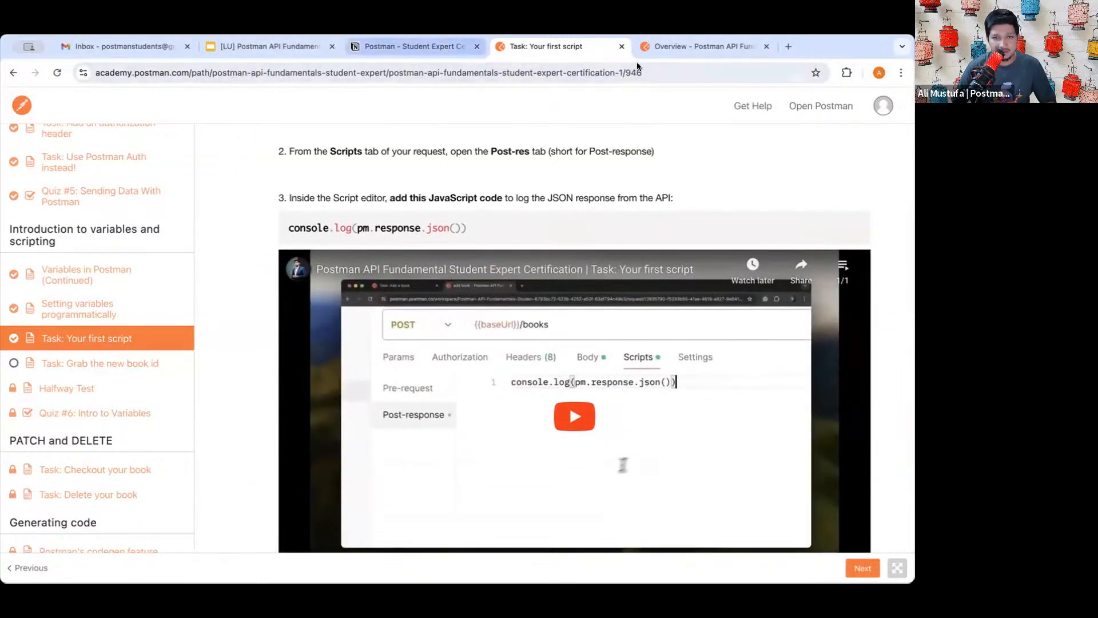
click(694, 46)
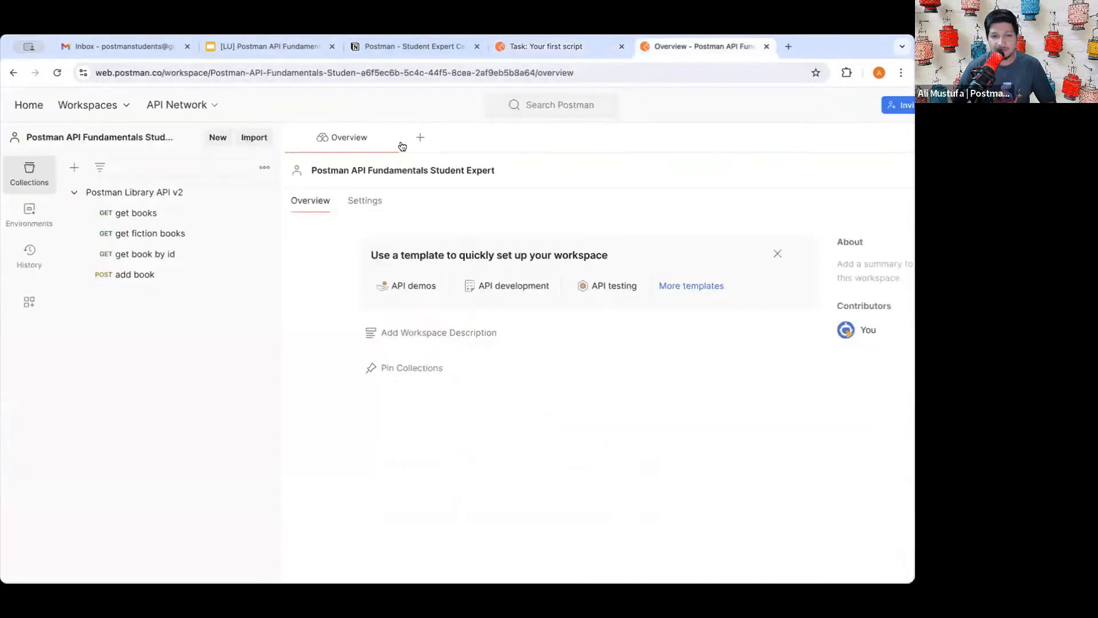
- Delete the four old lines of the add book post-response script and save
click(152, 278)
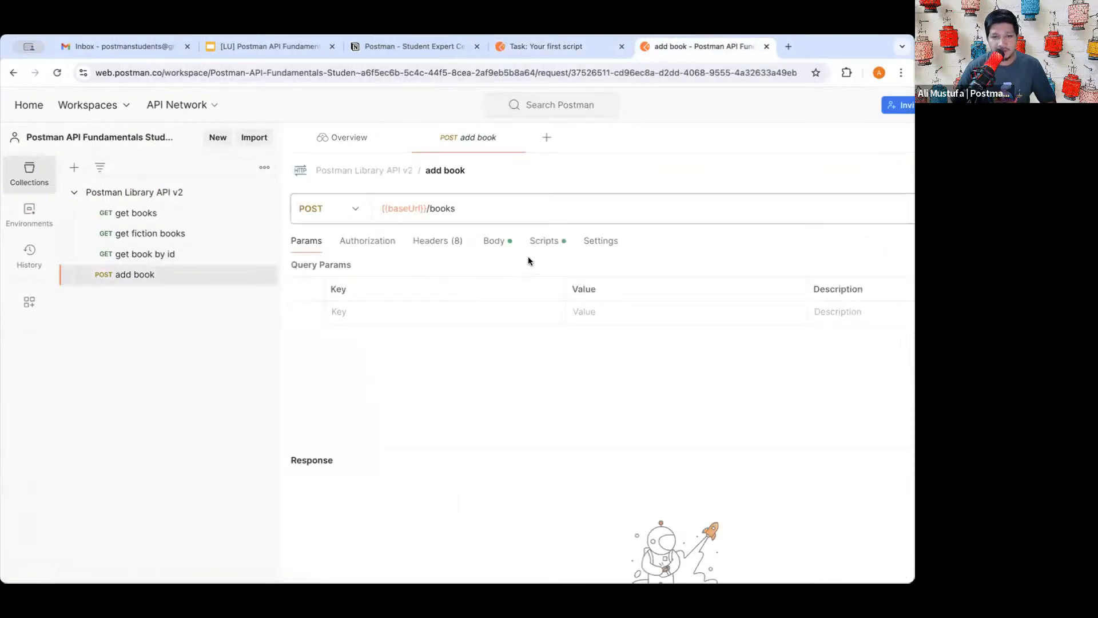
click(553, 243)
click(516, 305)
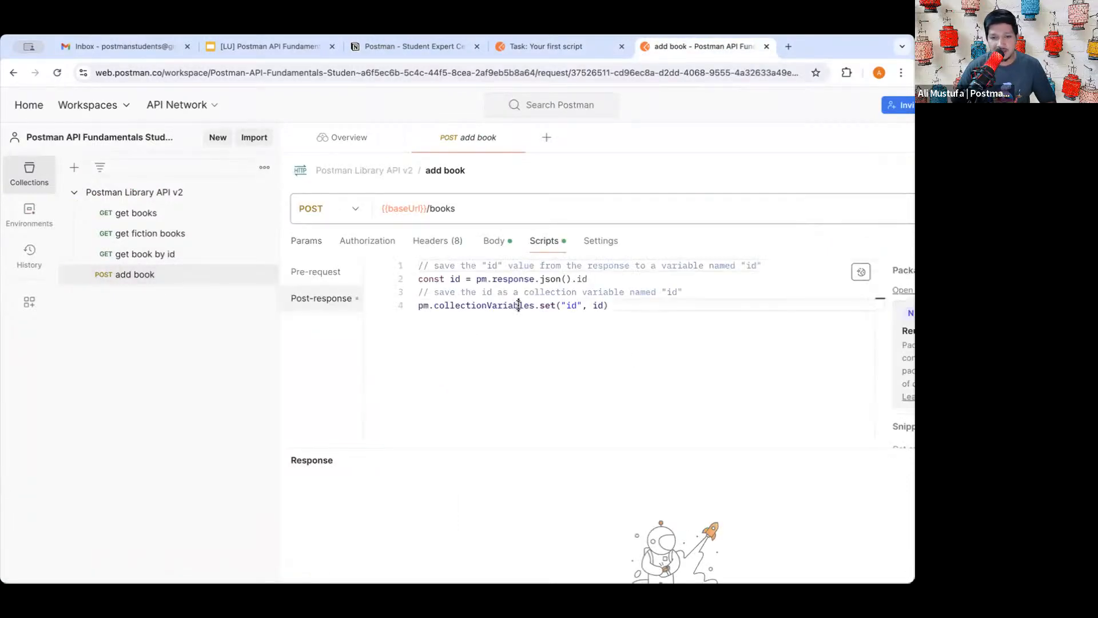
drag(611, 305, 406, 261)
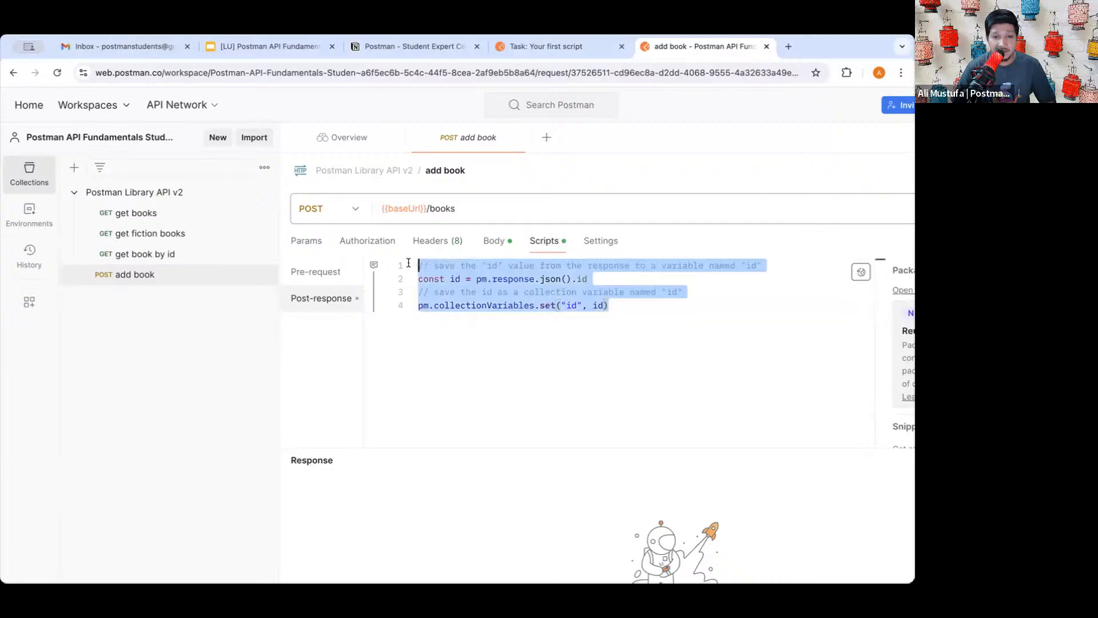
drag(611, 306, 411, 254)
key(BackSpace)
scroll(568, 297, right, 2)
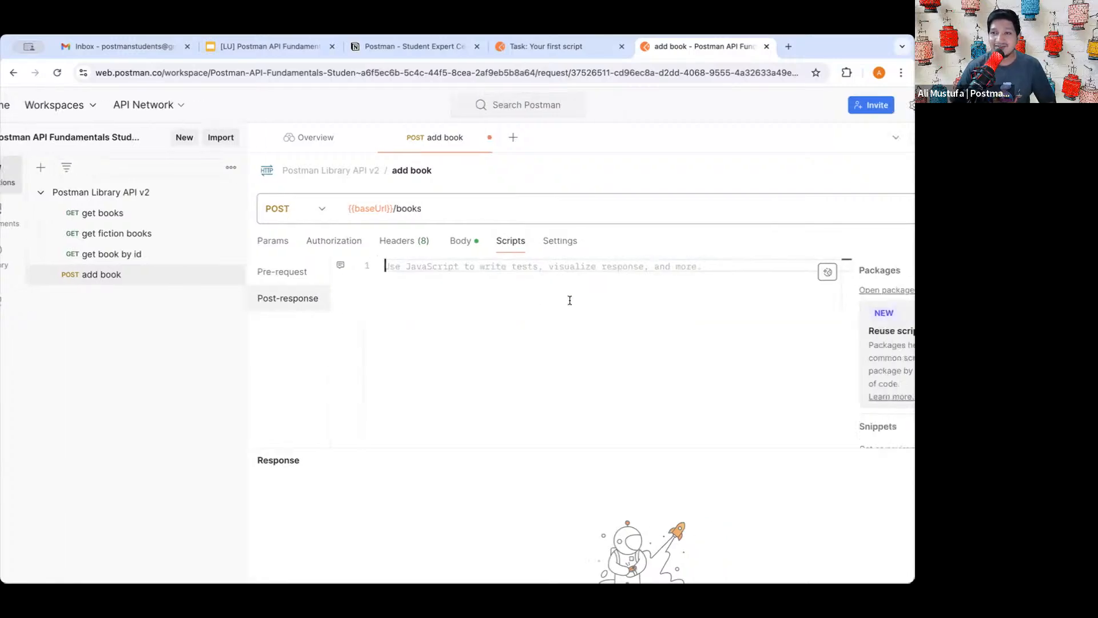
scroll(570, 300, right, 1)
key(ctrl+s)
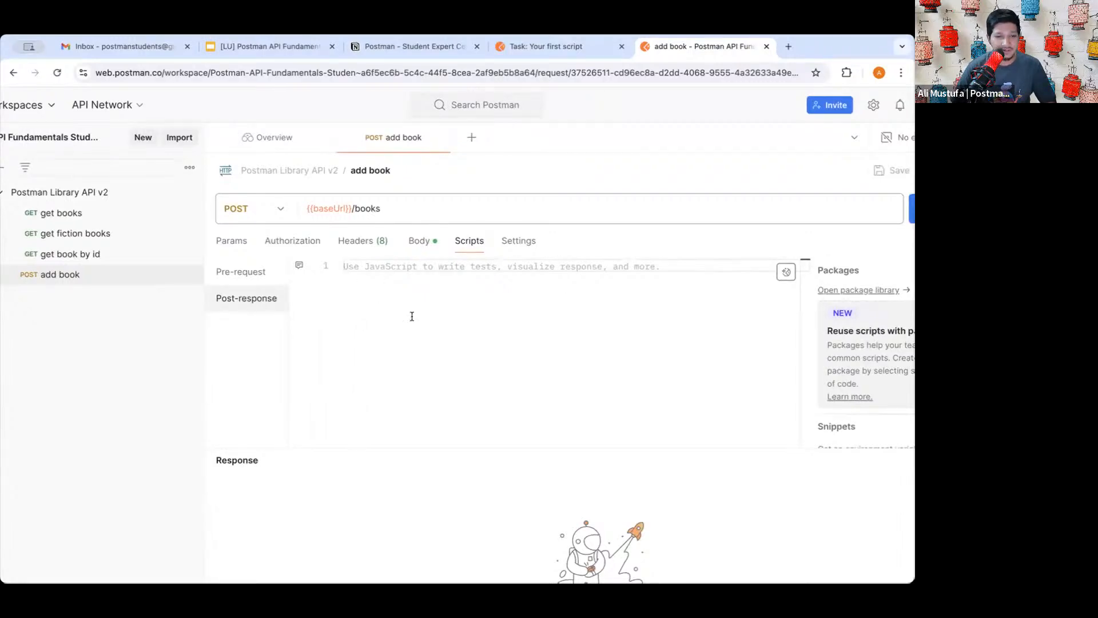
scroll(385, 297, left, 2)
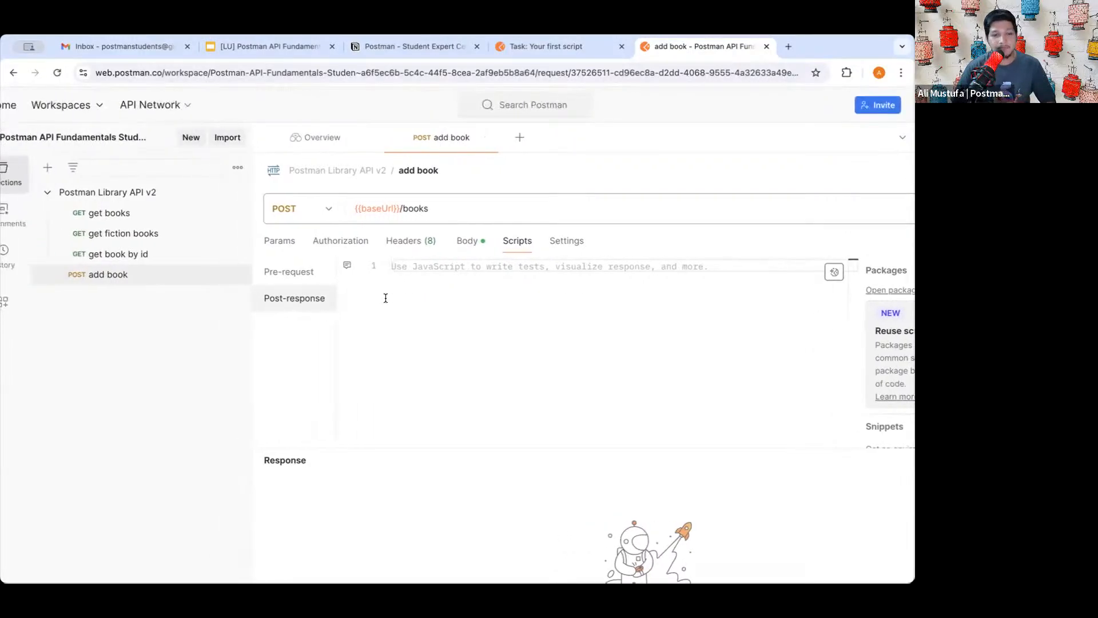
scroll(377, 296, right, 2)
scroll(348, 295, left, 3)
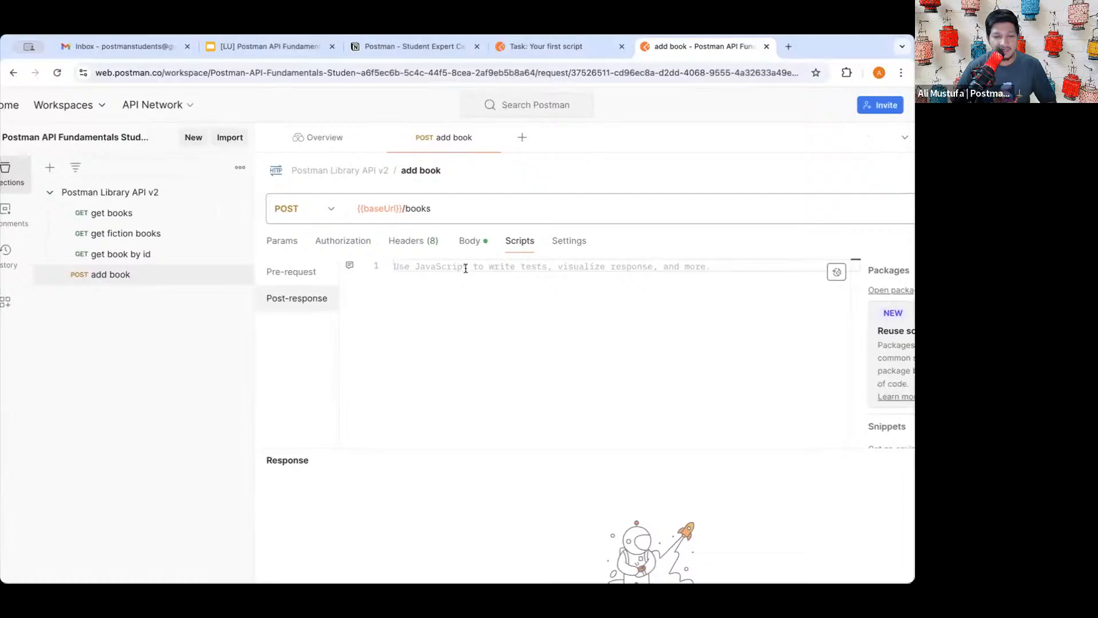
scroll(484, 298, right, 2)
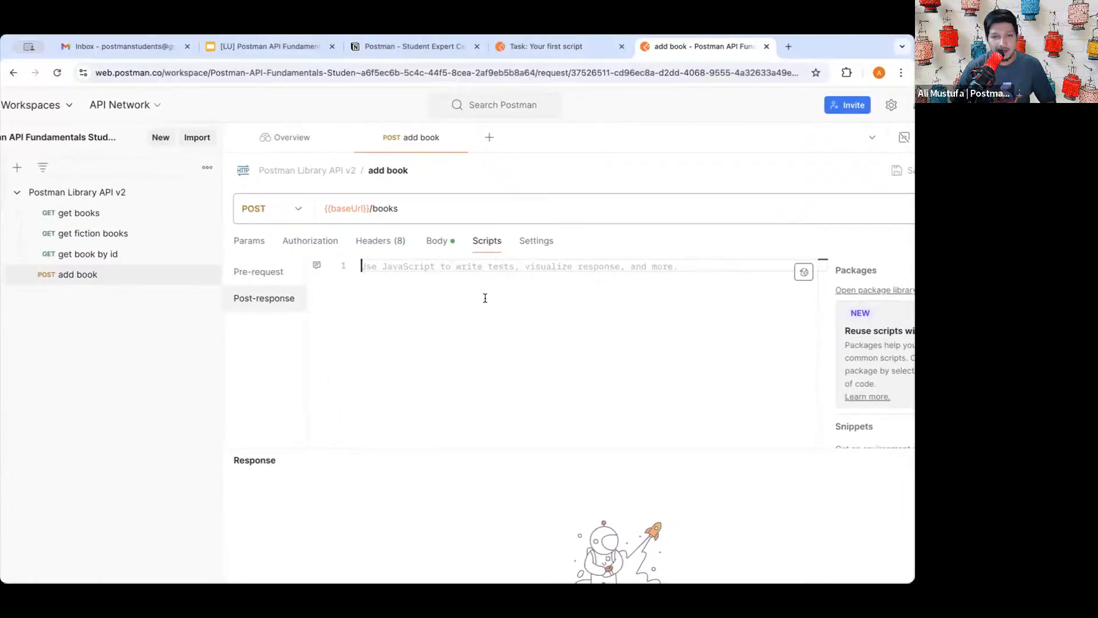
- Paste console.log(pm.response.json()) from the lesson as the post-response script and save
click(547, 49)
scroll(361, 193, down, 1)
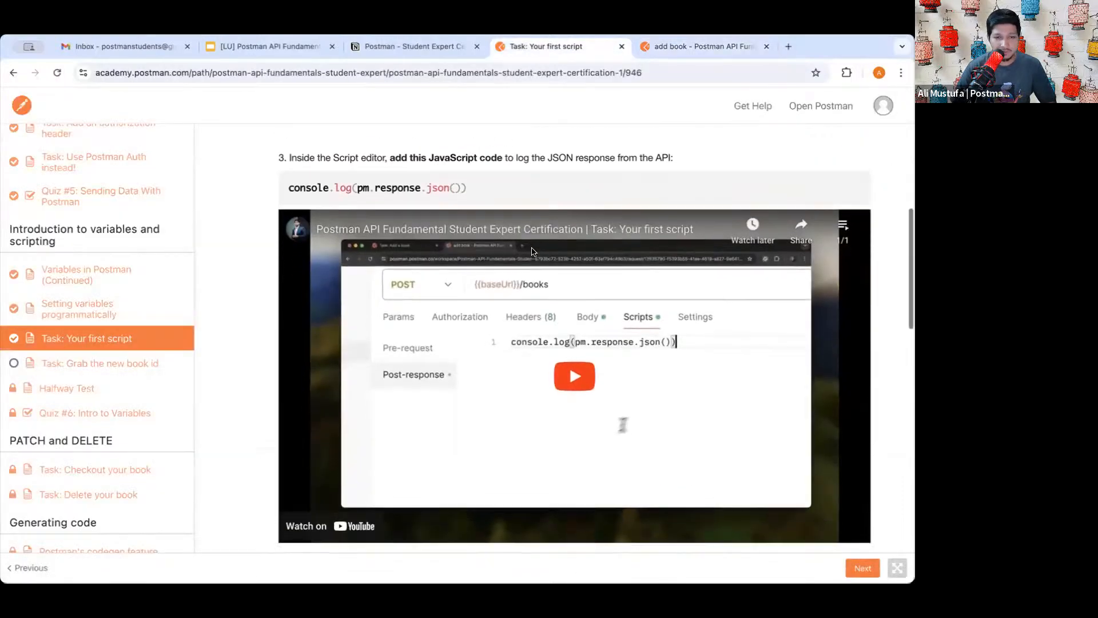
triple_click(359, 189)
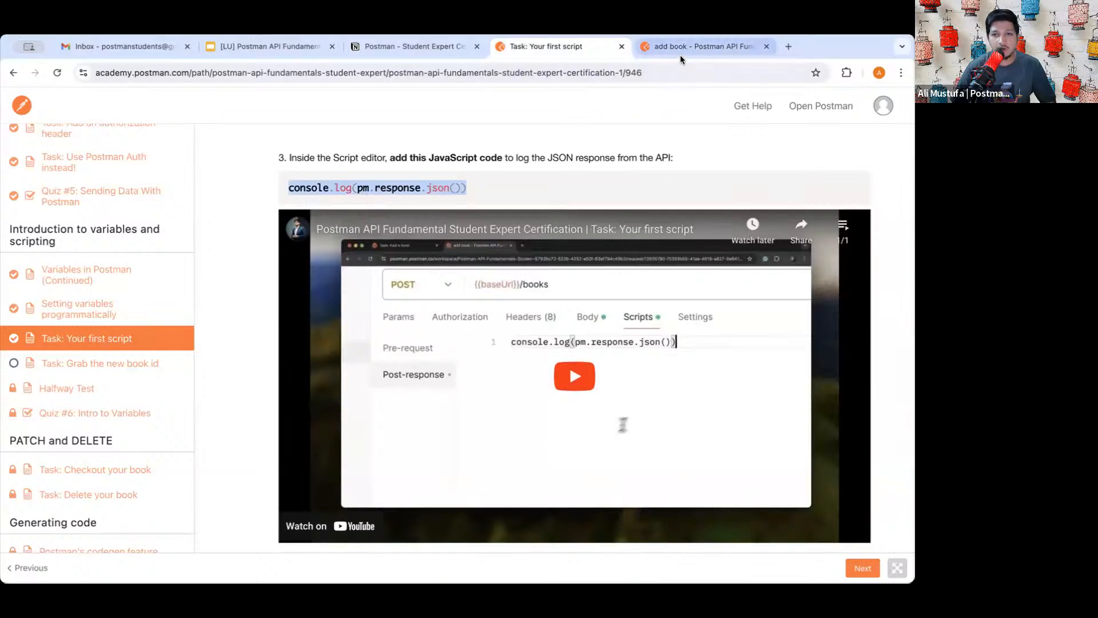
click(682, 57)
click(433, 290)
text(console.log(pm.response.json()))
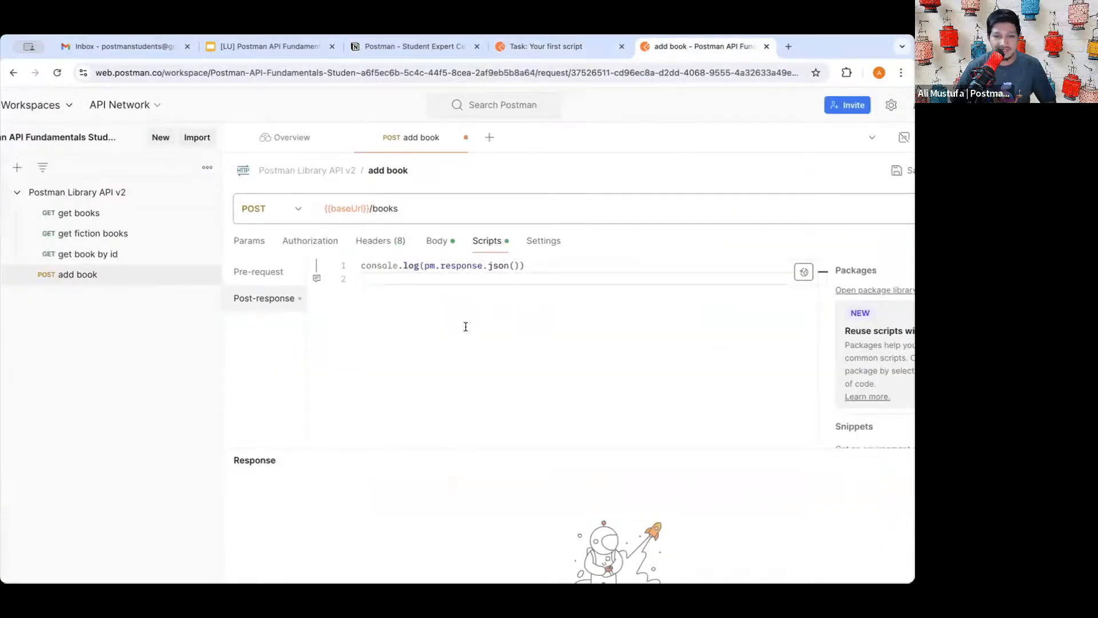
key(BackSpace)
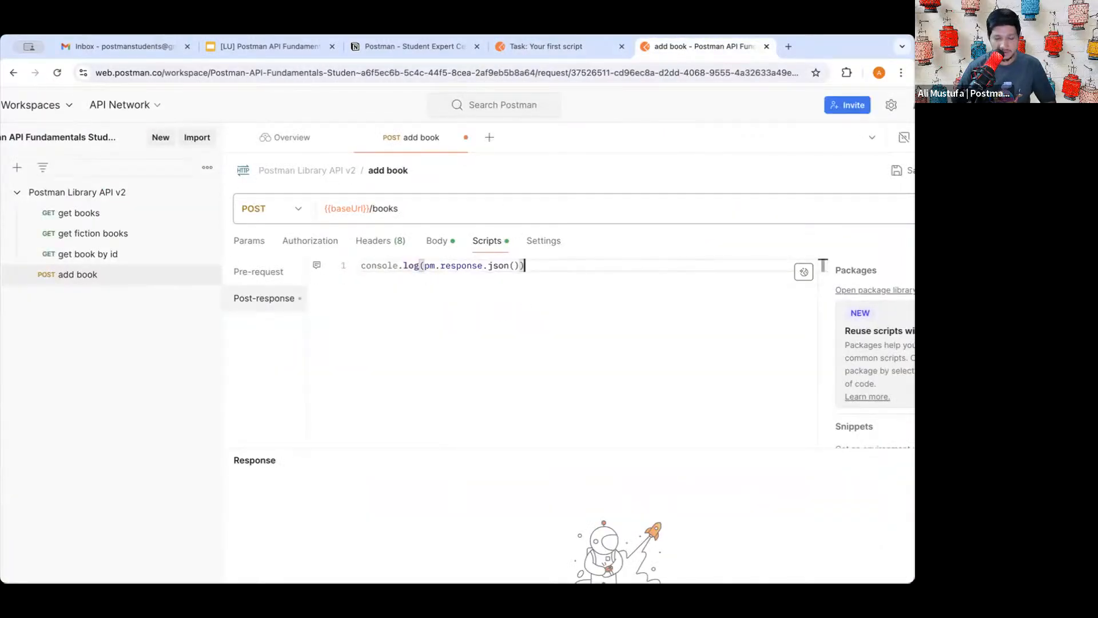
key(ctrl+s)
drag(376, 265, 401, 265)
click(486, 285)
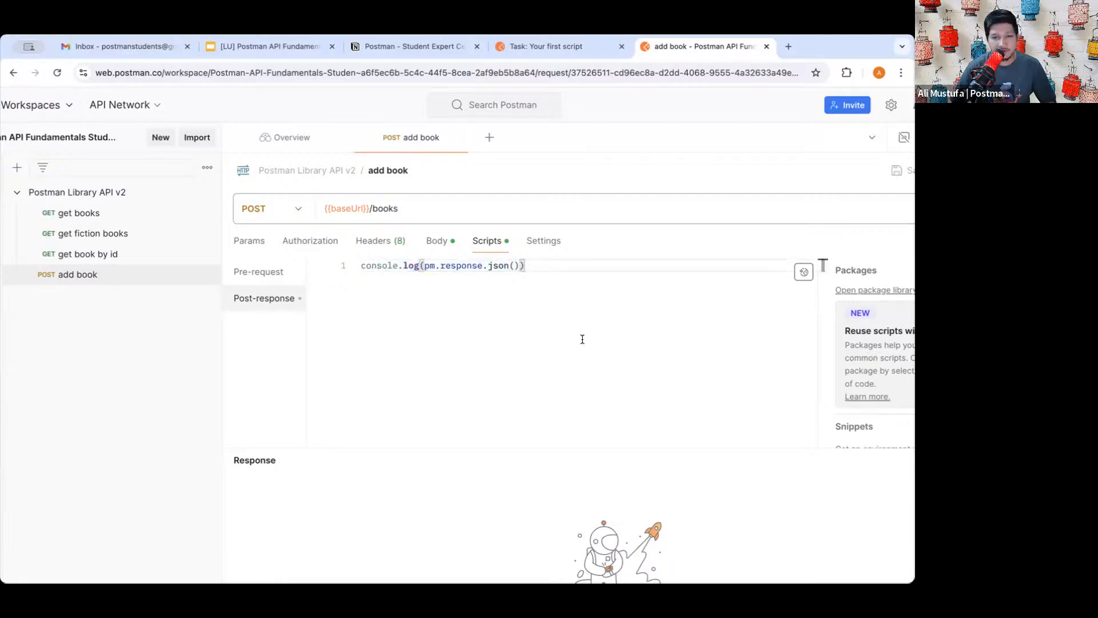
key(ctrl+minus)
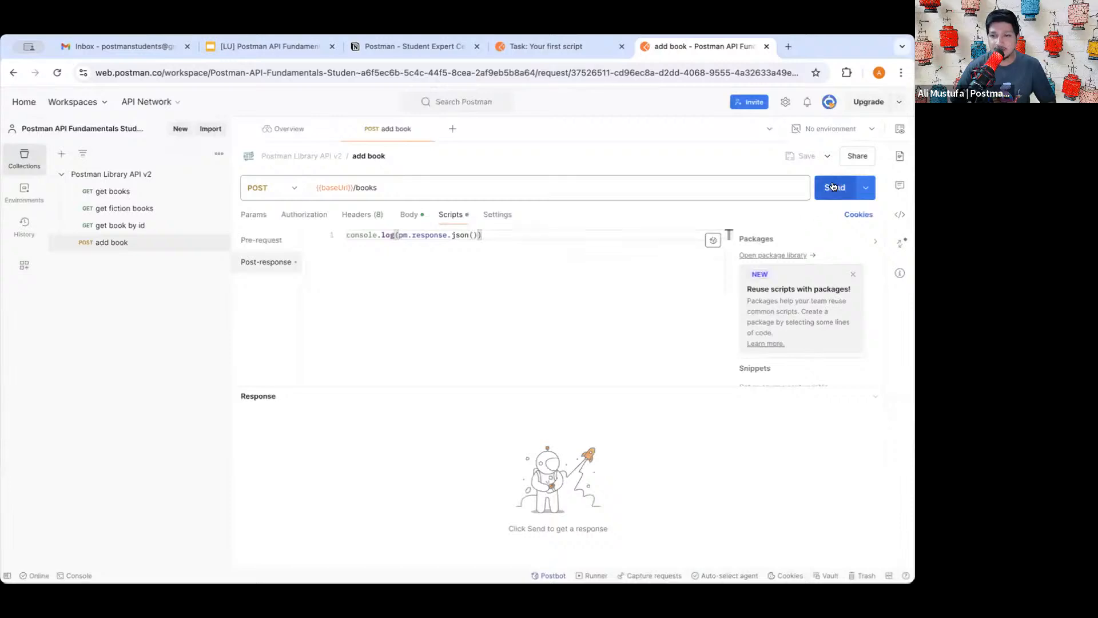
- Send the add book request and check the returned book JSON
click(833, 187)
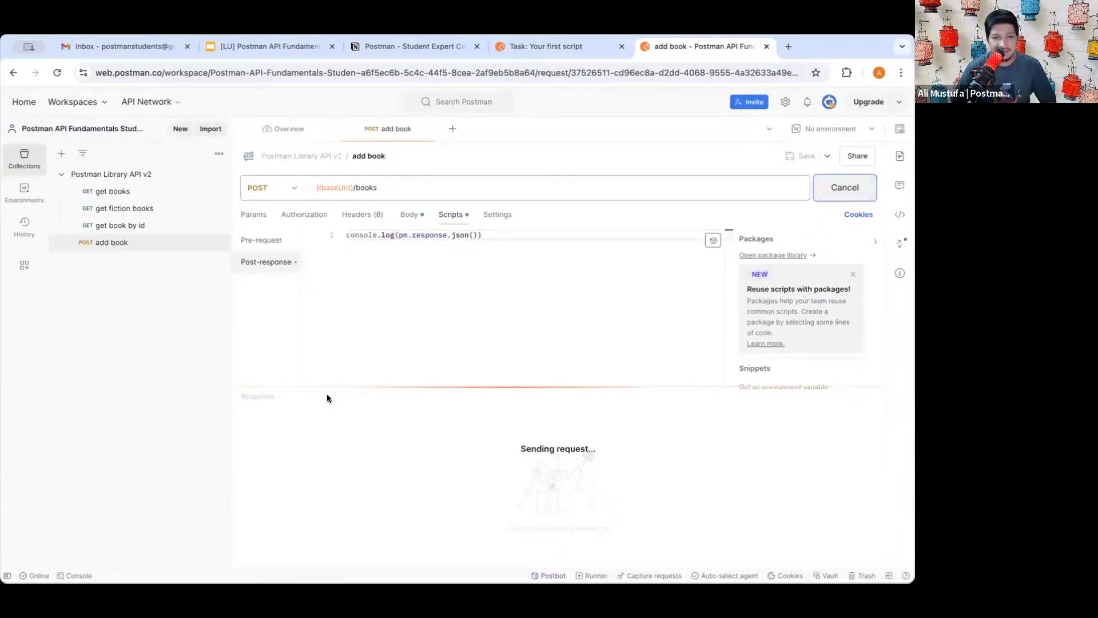
drag(338, 535, 272, 450)
click(306, 472)
click(164, 472)
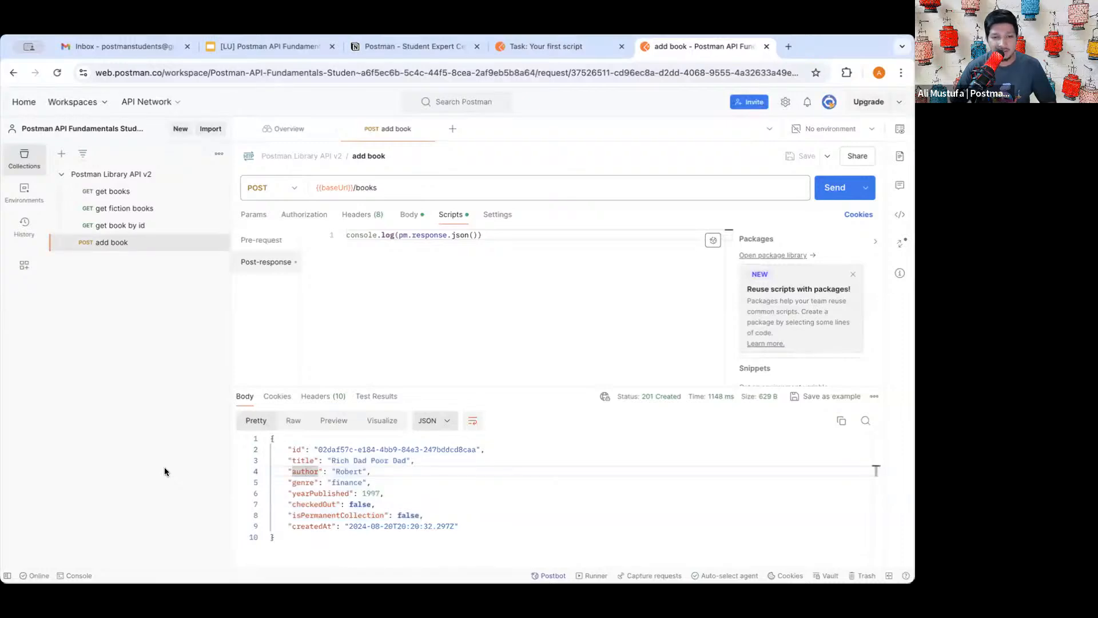
- Inspect the logged 201 Created response object in the Console, then close it
click(74, 575)
scroll(169, 421, up, 5)
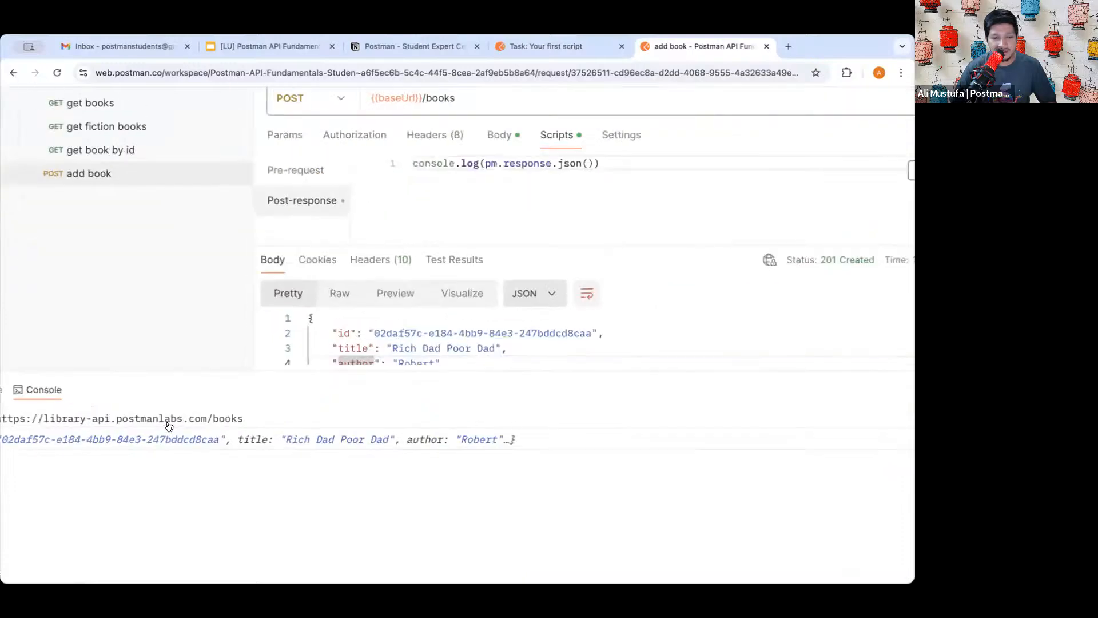
scroll(169, 421, left, 3)
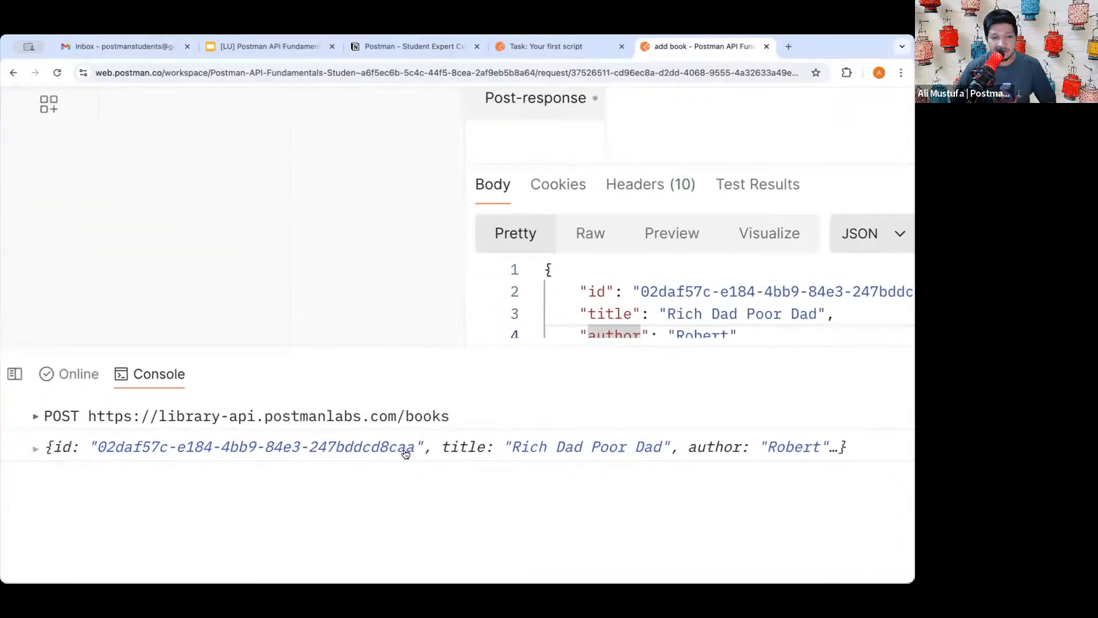
scroll(525, 454, down, 1)
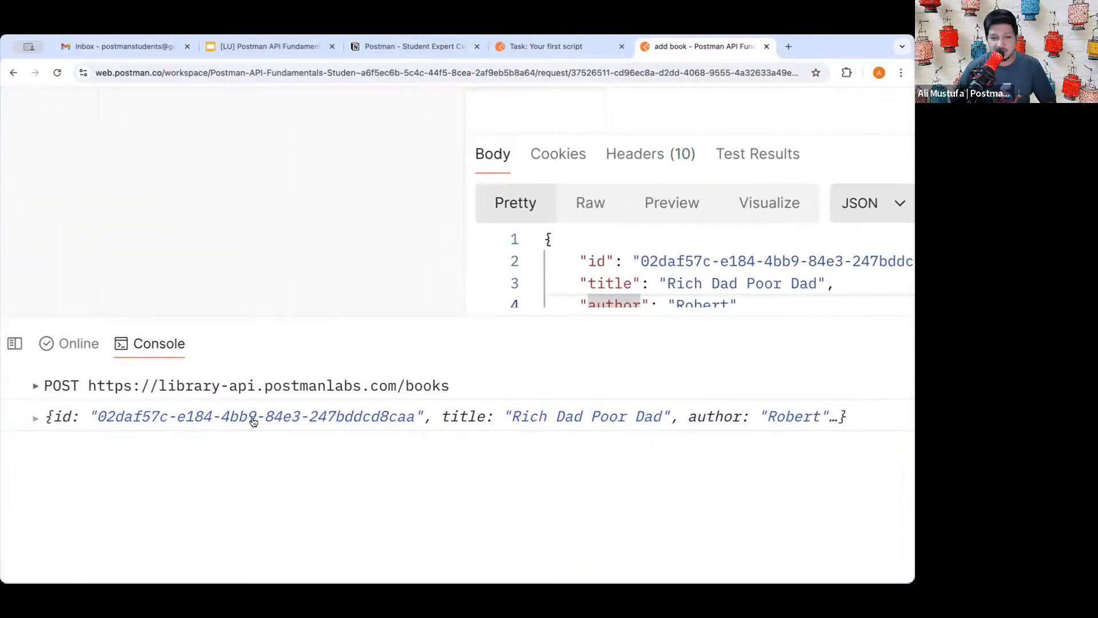
click(36, 418)
click(36, 418)
scroll(399, 450, down, 5)
click(902, 402)
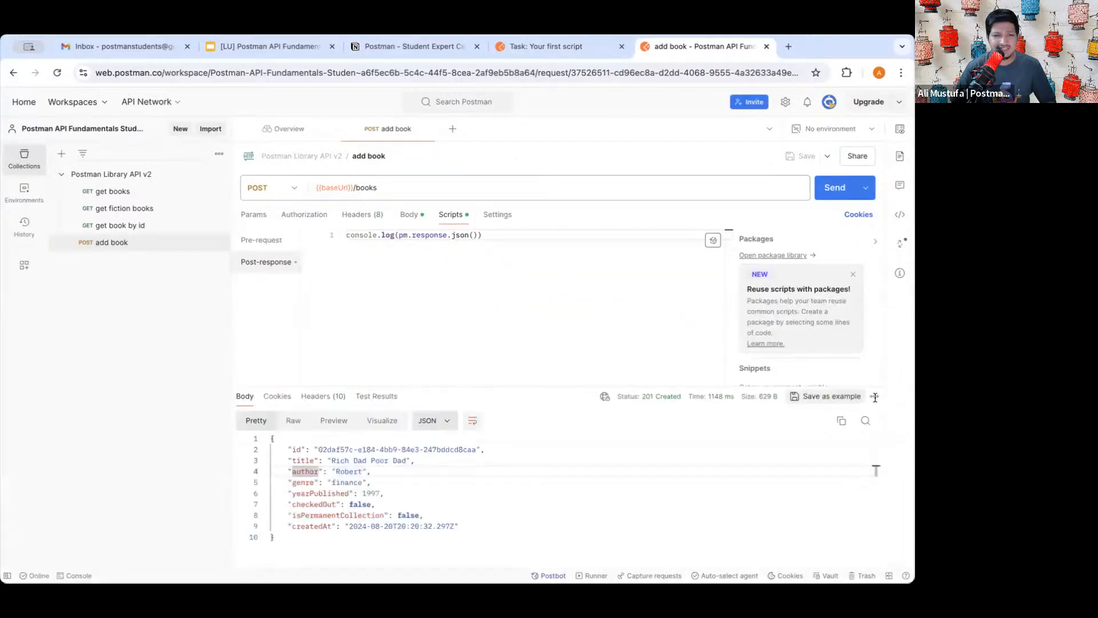
- Review the console.log(pm.response.json()) script line, then return to the Your first script lesson
triple_click(433, 239)
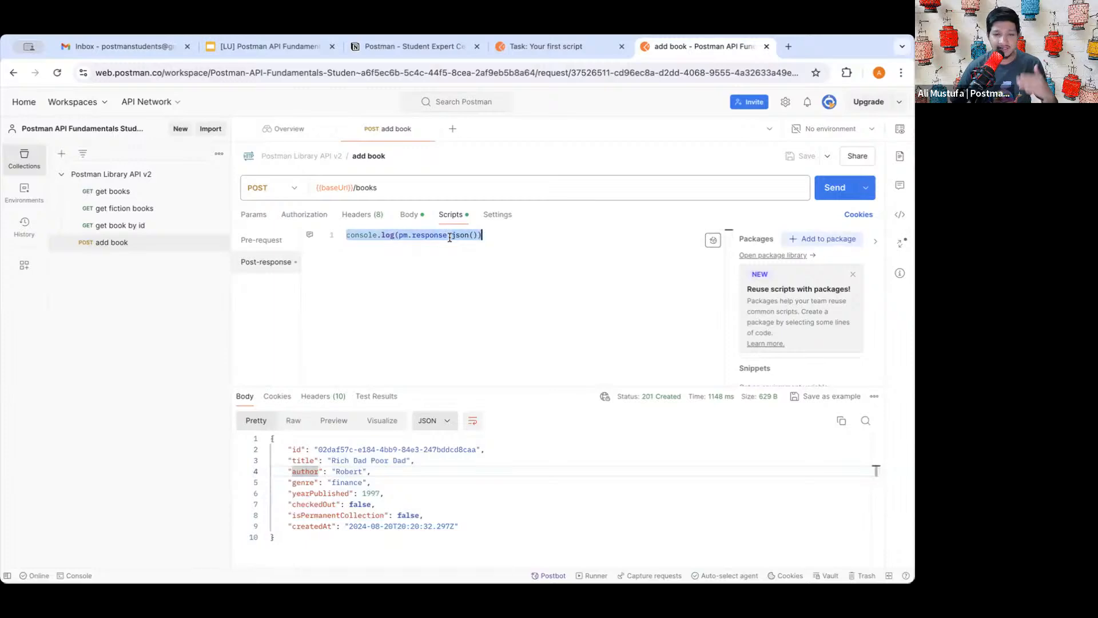
double_click(475, 239)
triple_click(453, 237)
click(481, 251)
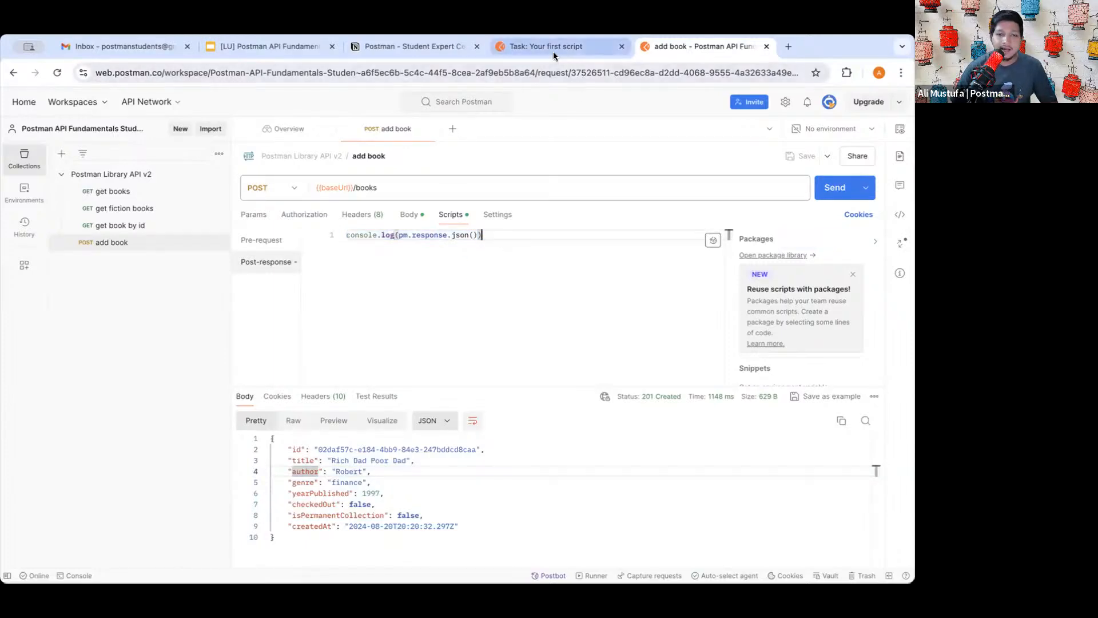
double_click(401, 235)
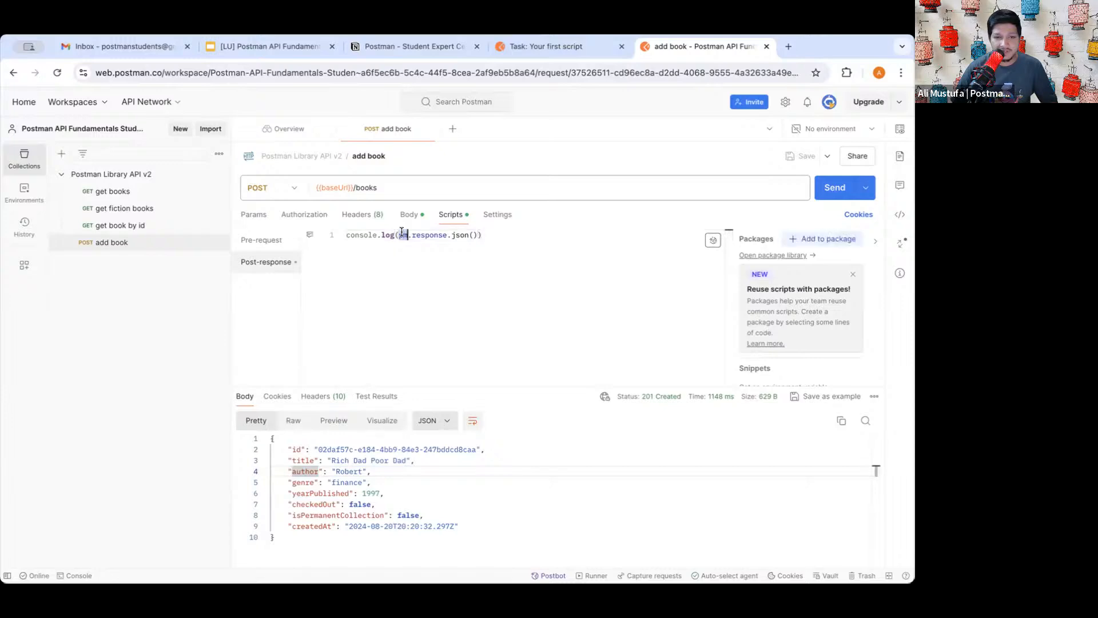
click(427, 234)
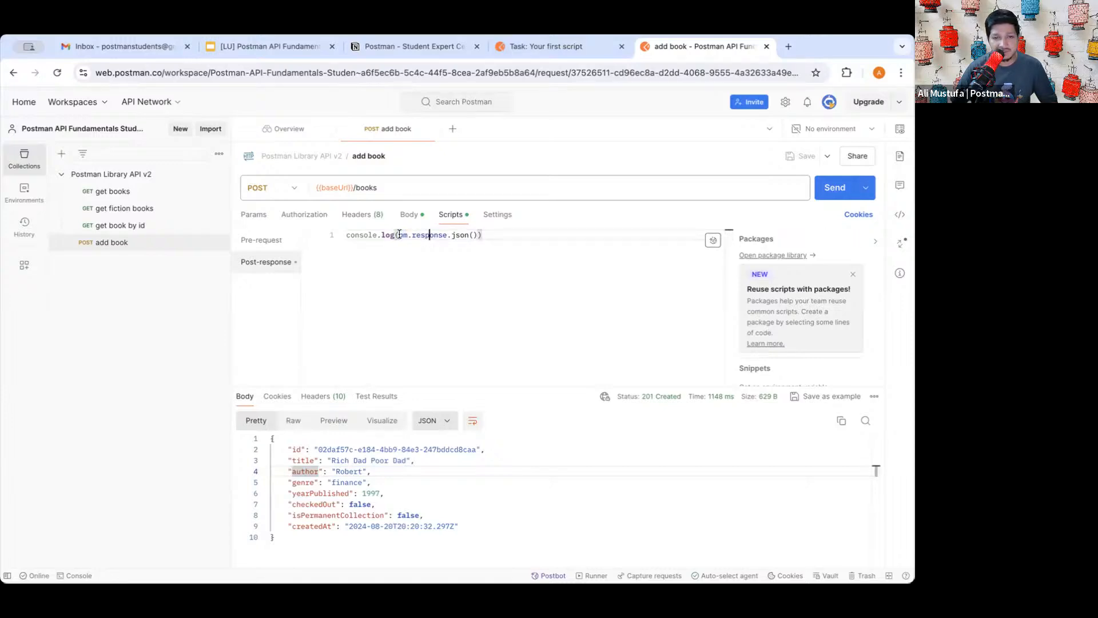
double_click(400, 234)
click(464, 249)
click(572, 46)
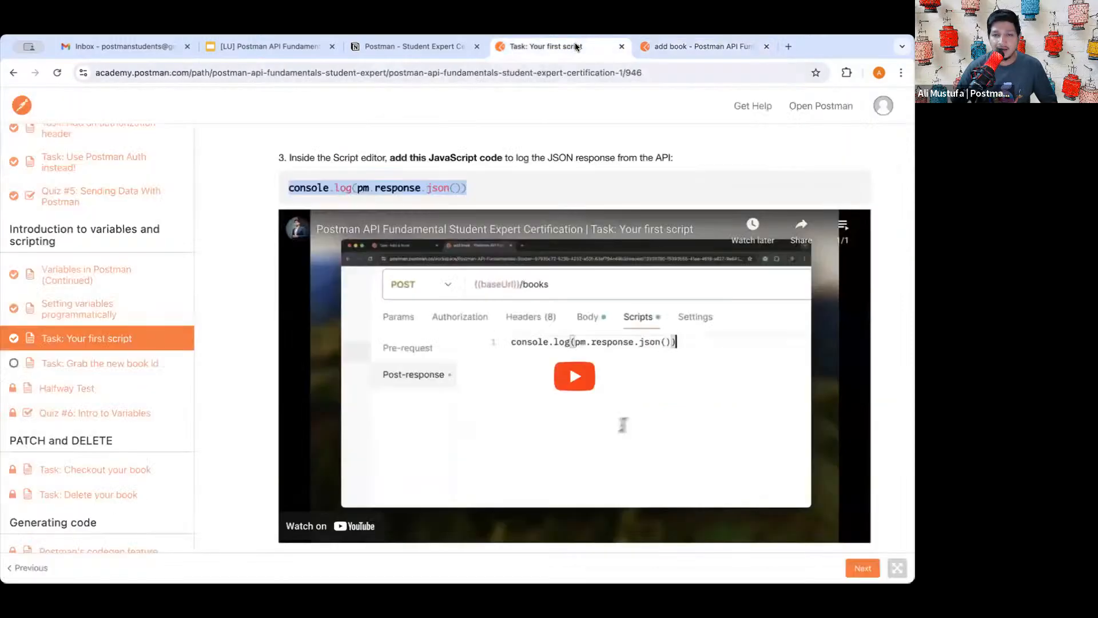
- Scroll through the 'Your first script' lesson's steps 1–4 to the closing congratulations message
scroll(610, 273, down, 2)
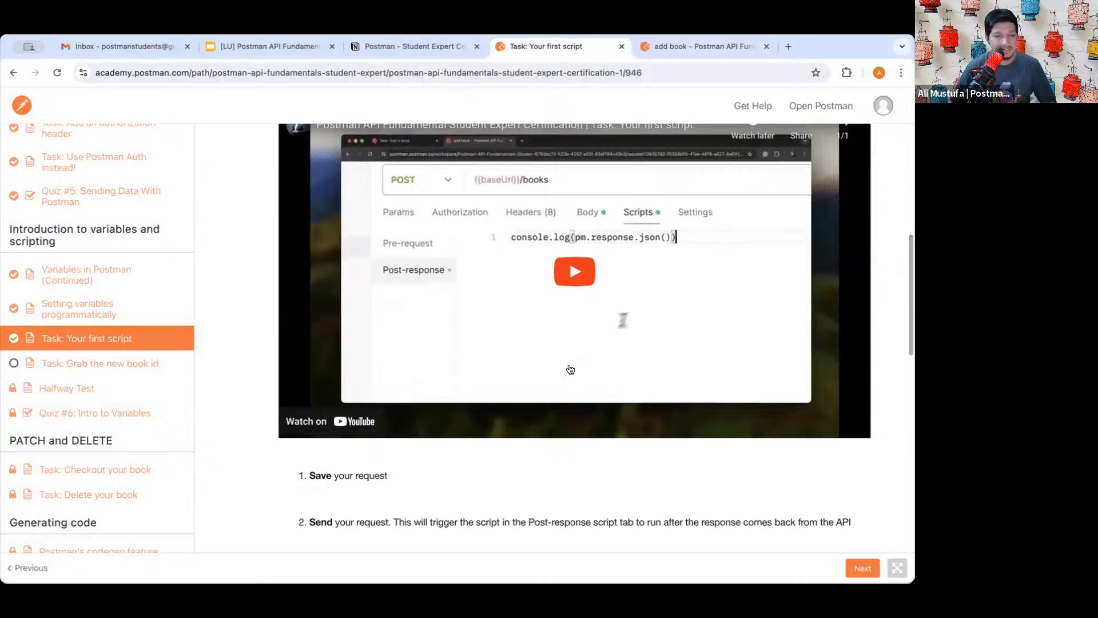
scroll(597, 252, up, 1)
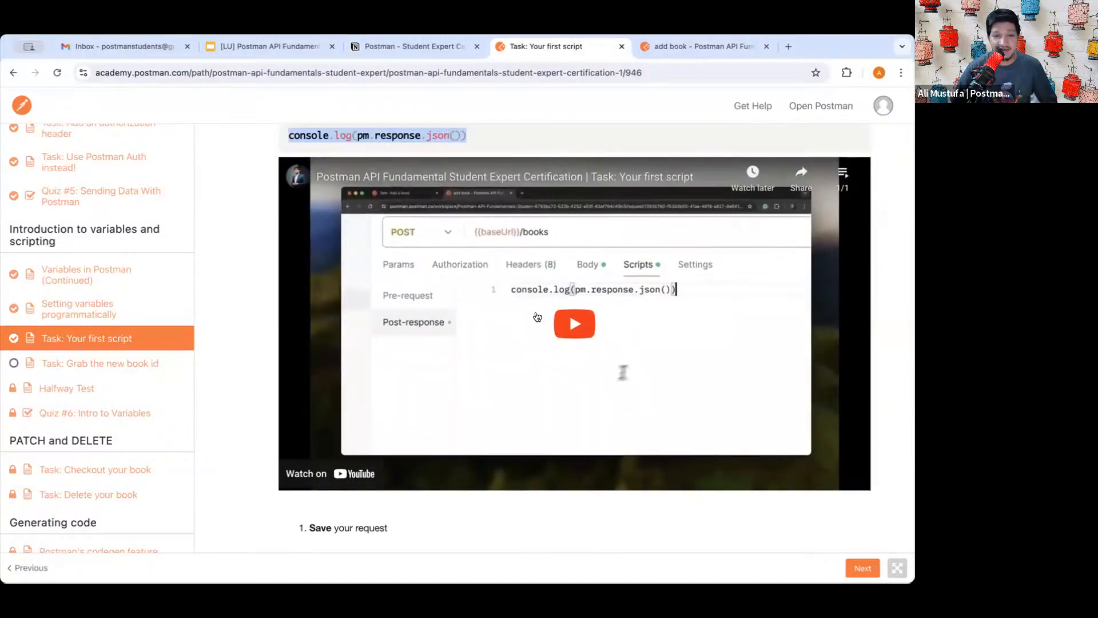
scroll(558, 243, down, 2)
scroll(579, 235, up, 3)
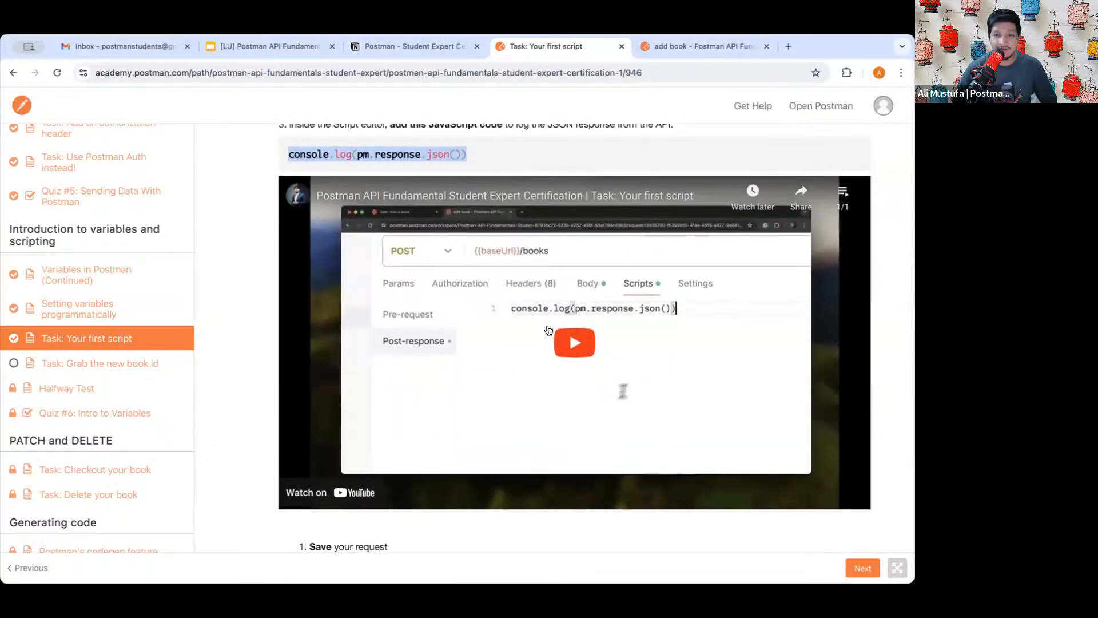
scroll(549, 331, down, 1)
scroll(549, 322, down, 5)
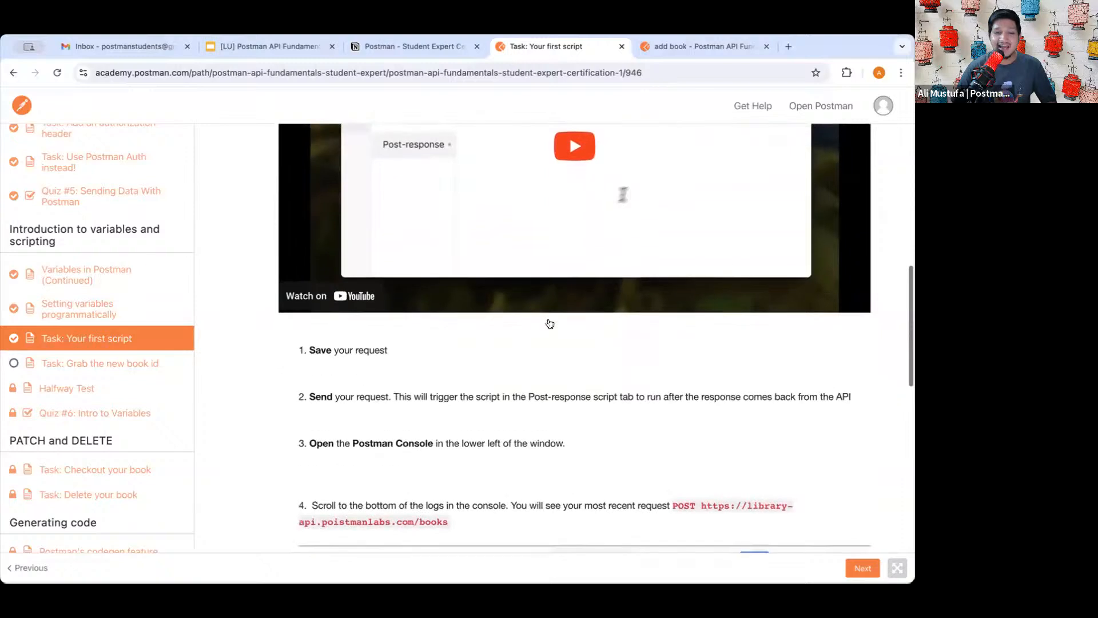
scroll(562, 222, up, 3)
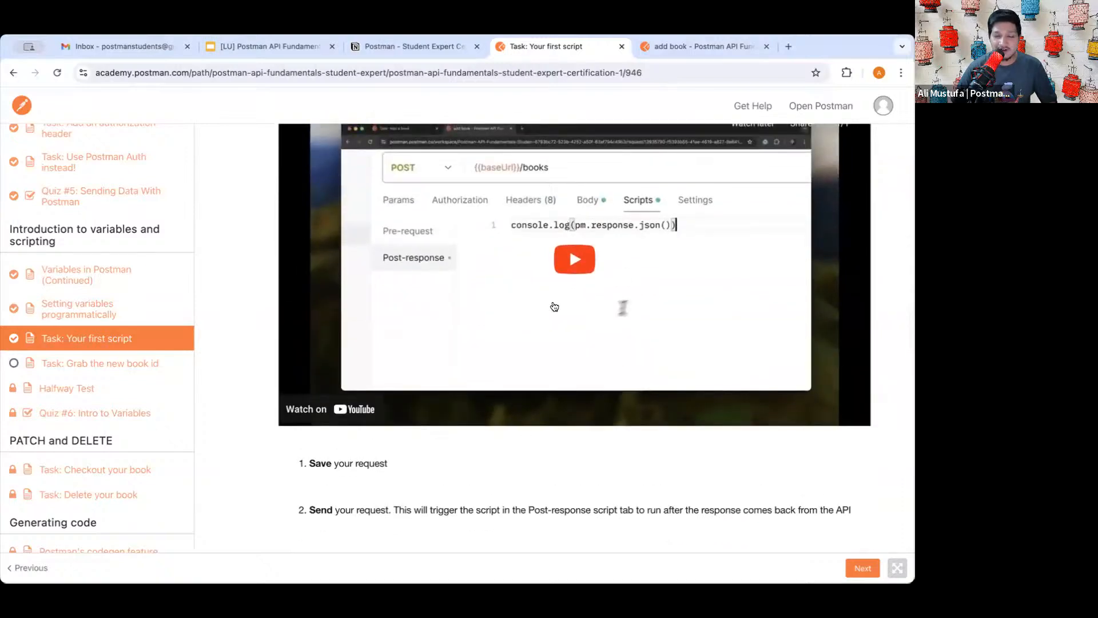
scroll(553, 304, down, 1)
scroll(543, 292, down, 10)
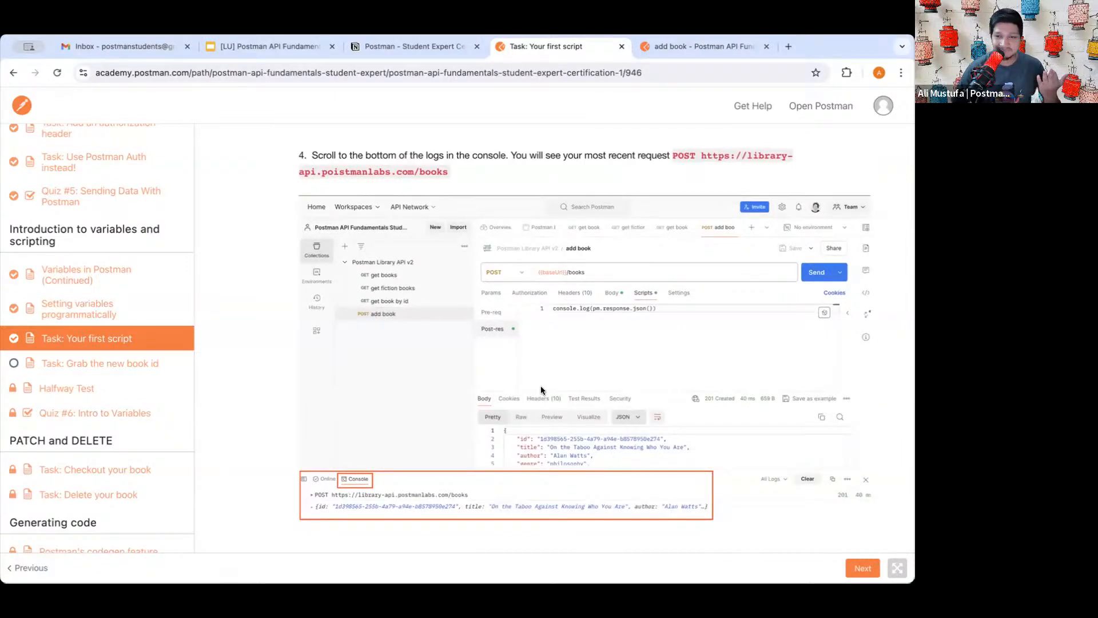
scroll(544, 405, down, 4)
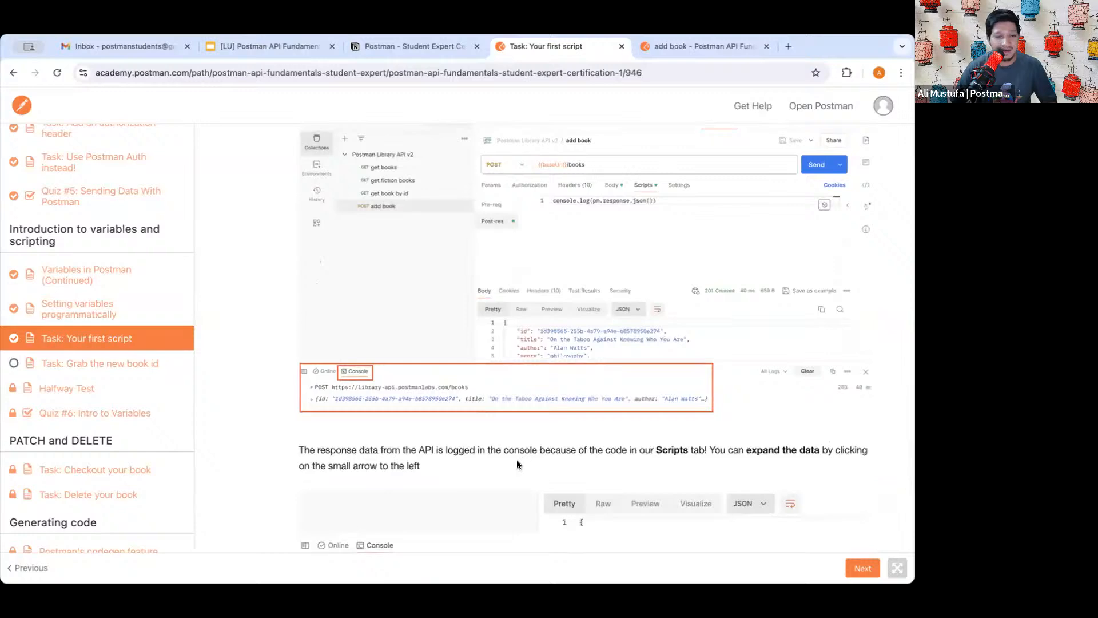
scroll(517, 460, down, 5)
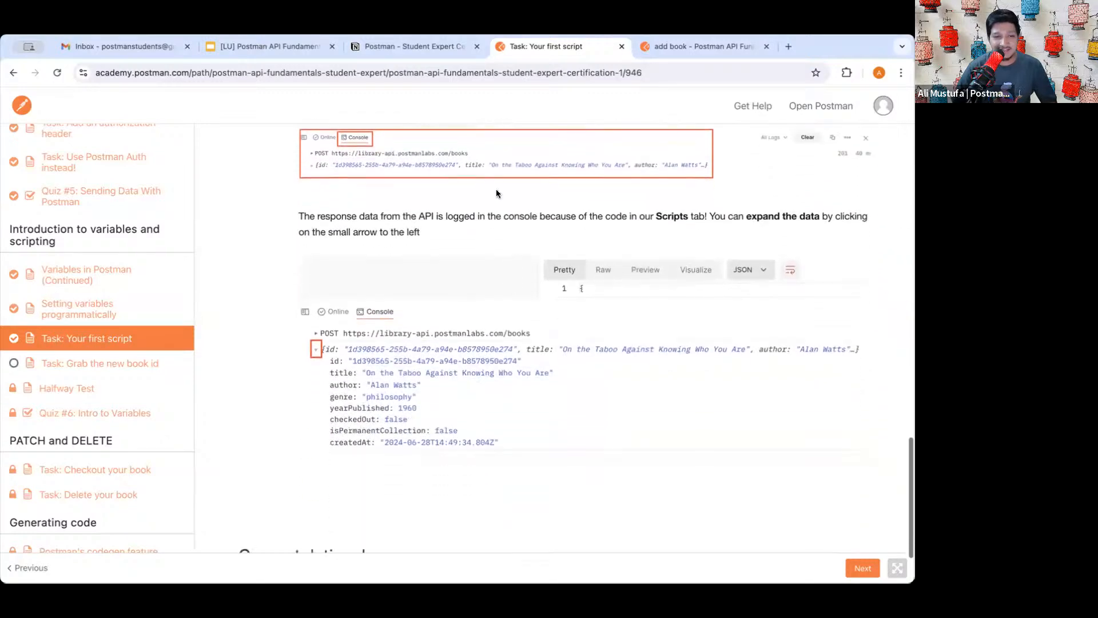
scroll(504, 353, down, 1)
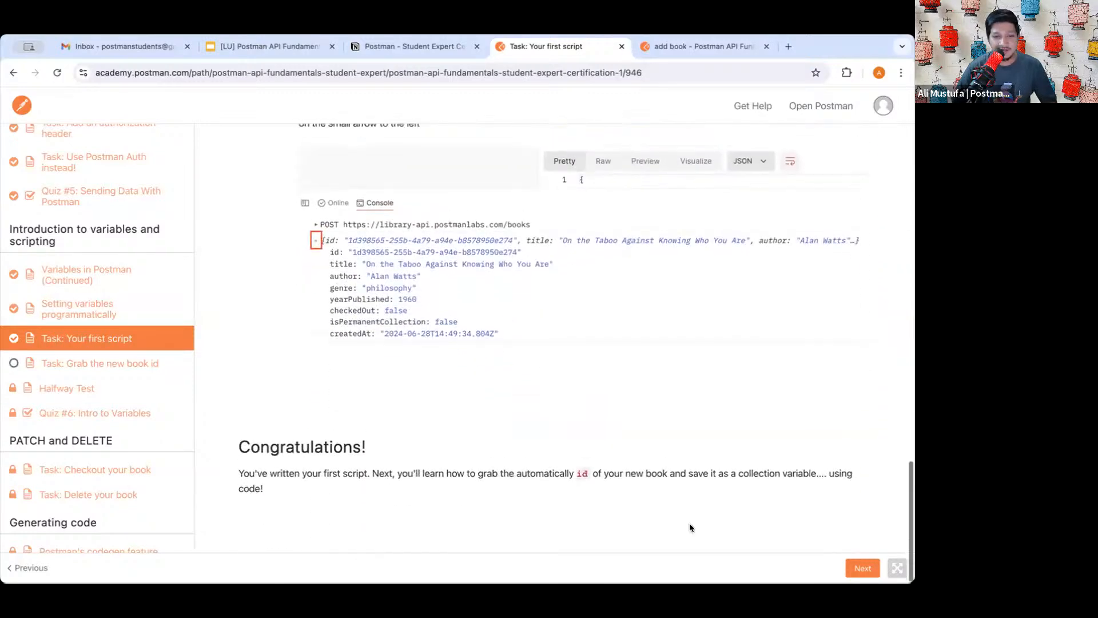
- Move on to the 'Grab the new book id' lesson and scroll to its set() example
click(862, 567)
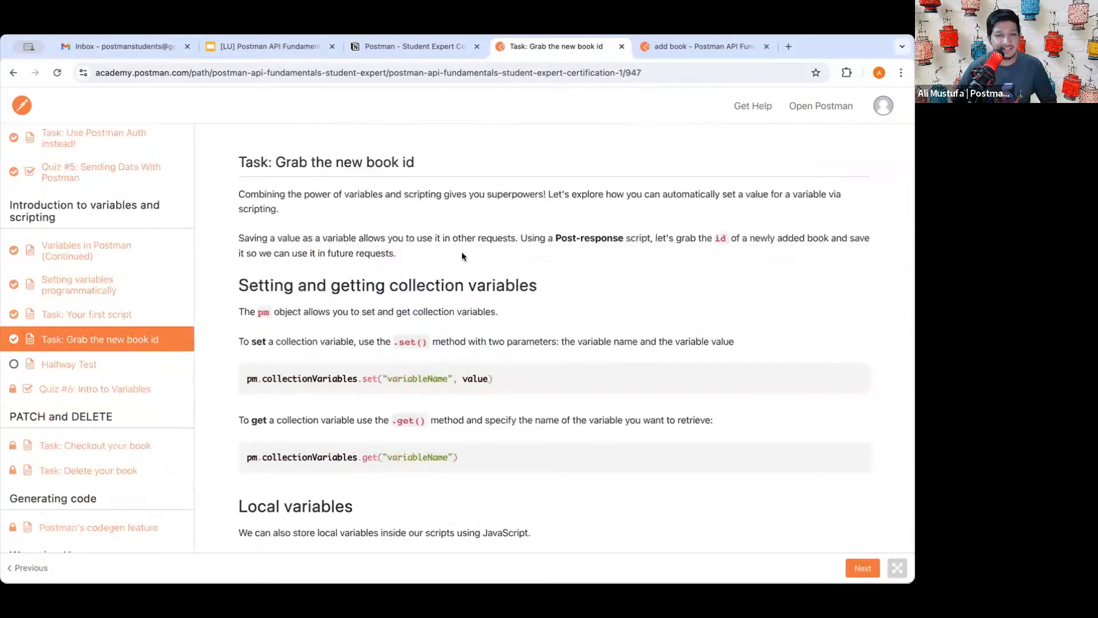
scroll(441, 300, down, 3)
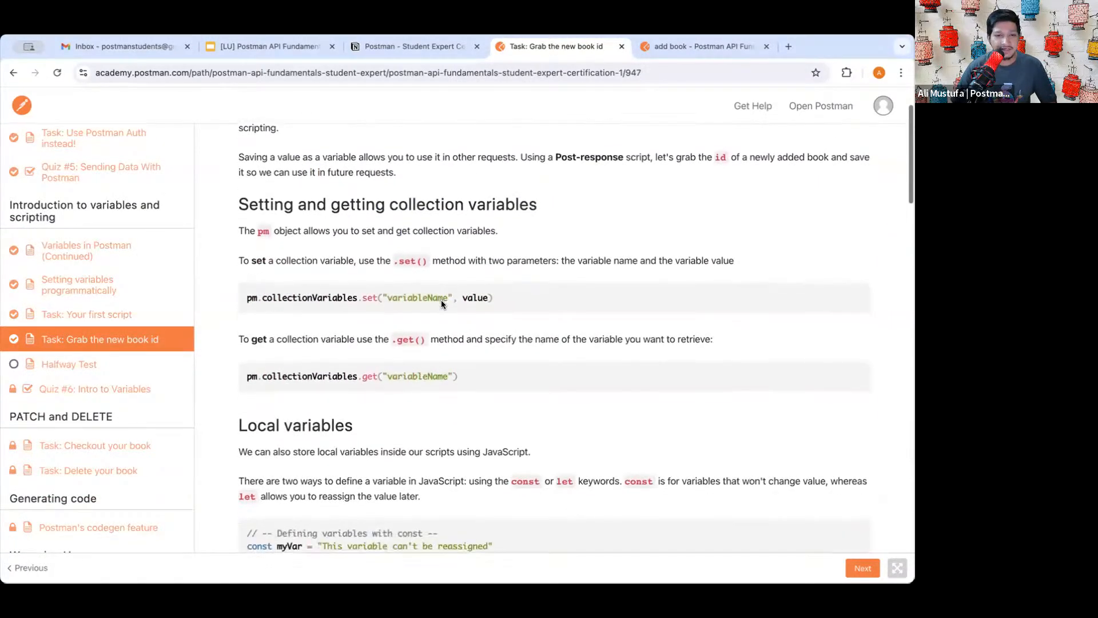
scroll(441, 299, down, 1)
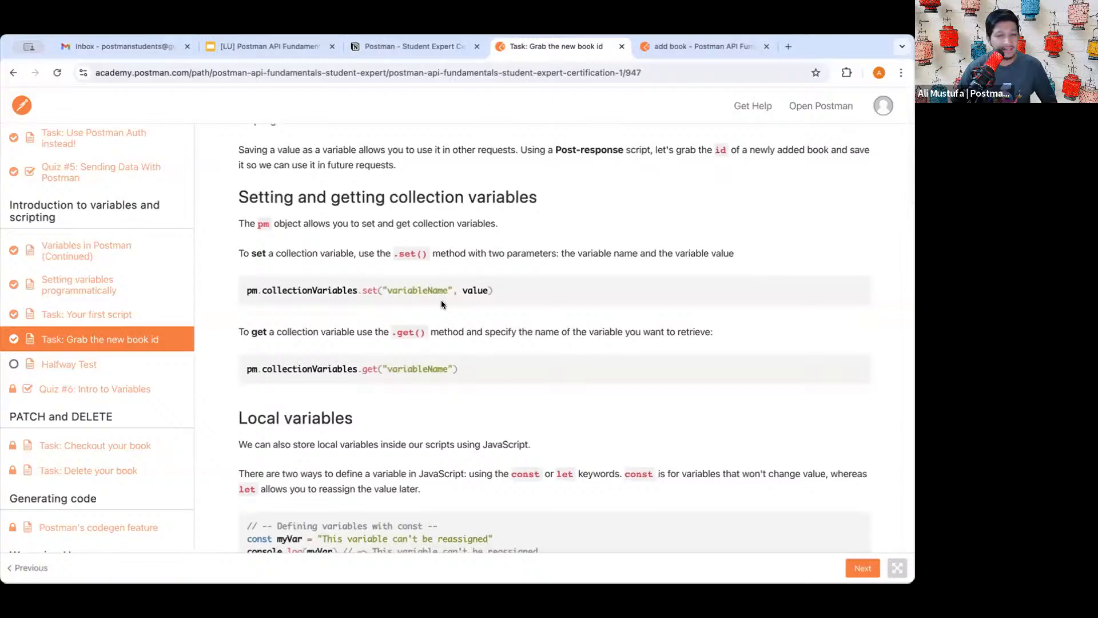
scroll(434, 350, down, 2)
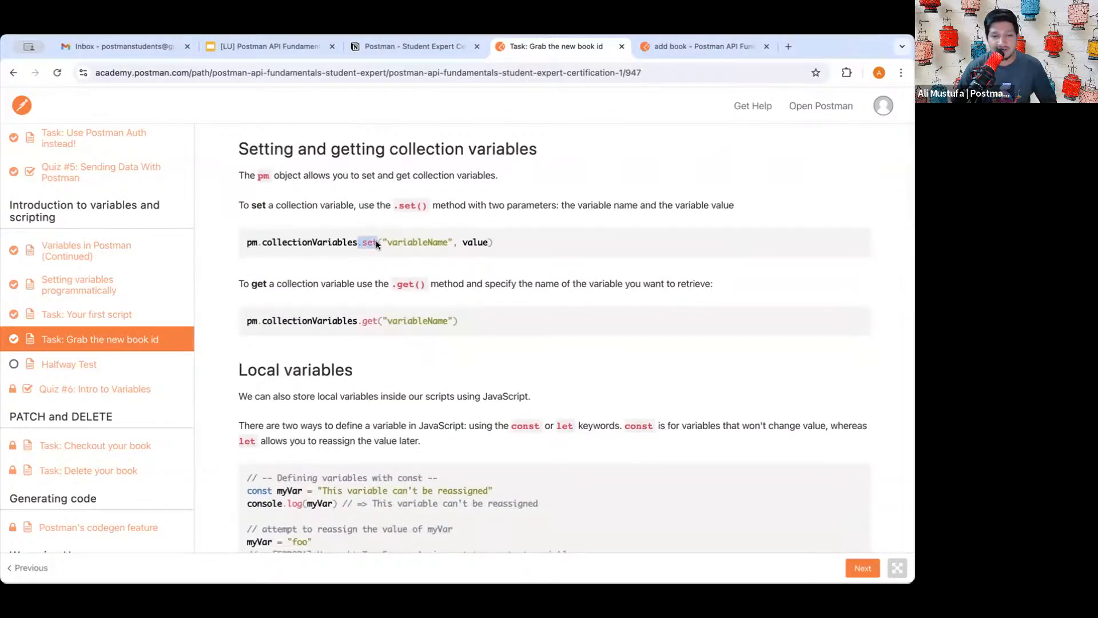
- Select the lesson's four-line script that saves the new book's id, ready to copy
click(408, 243)
drag(469, 242, 387, 240)
click(478, 243)
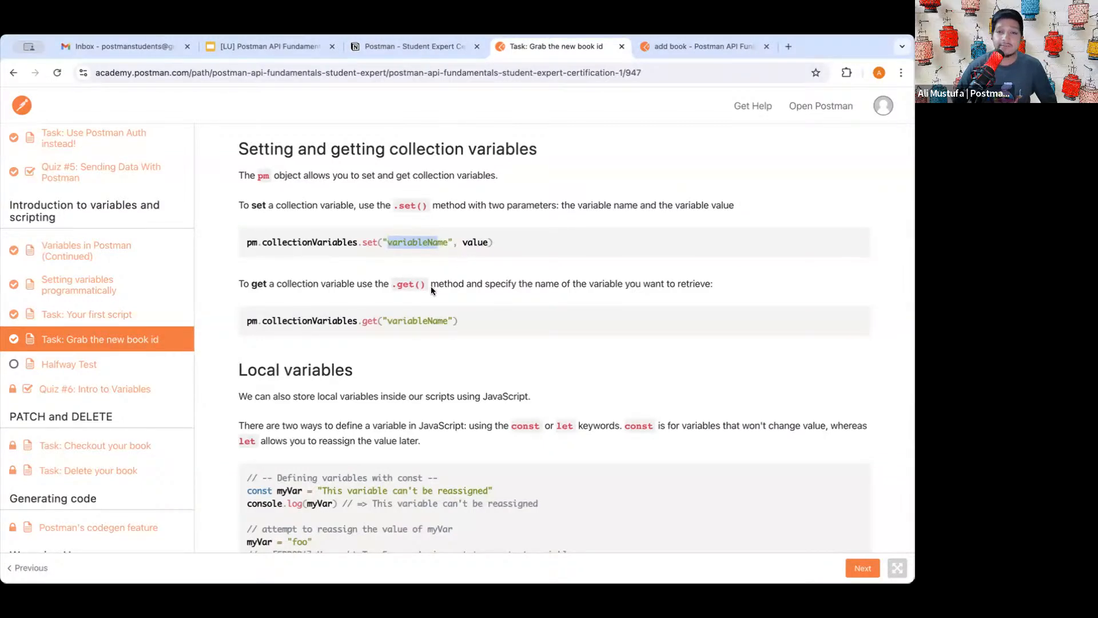
scroll(423, 314, down, 7)
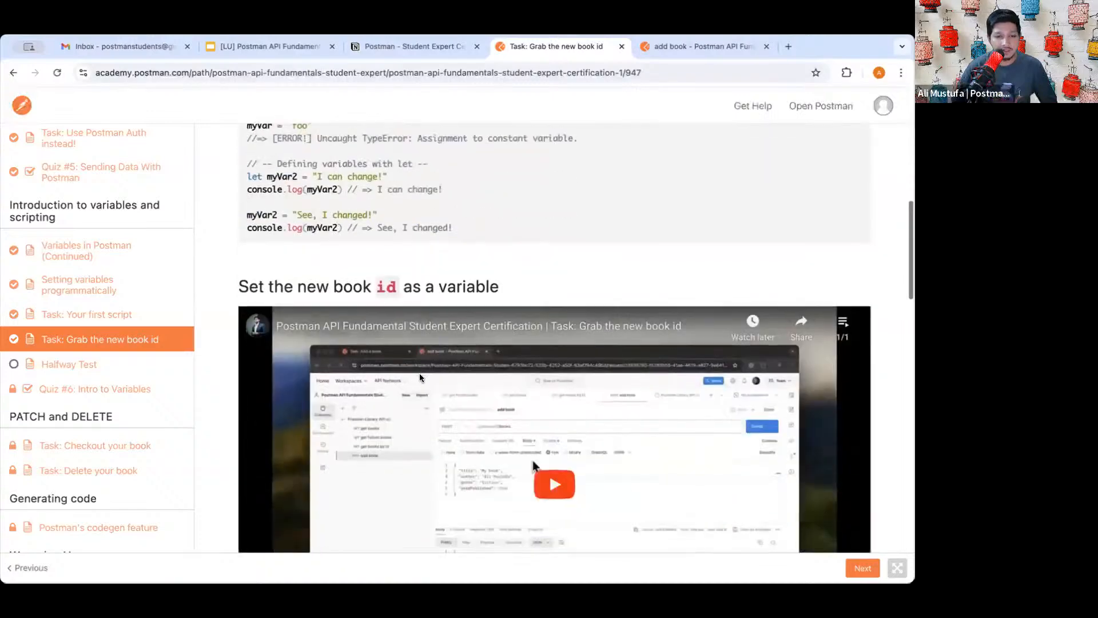
scroll(419, 378, down, 9)
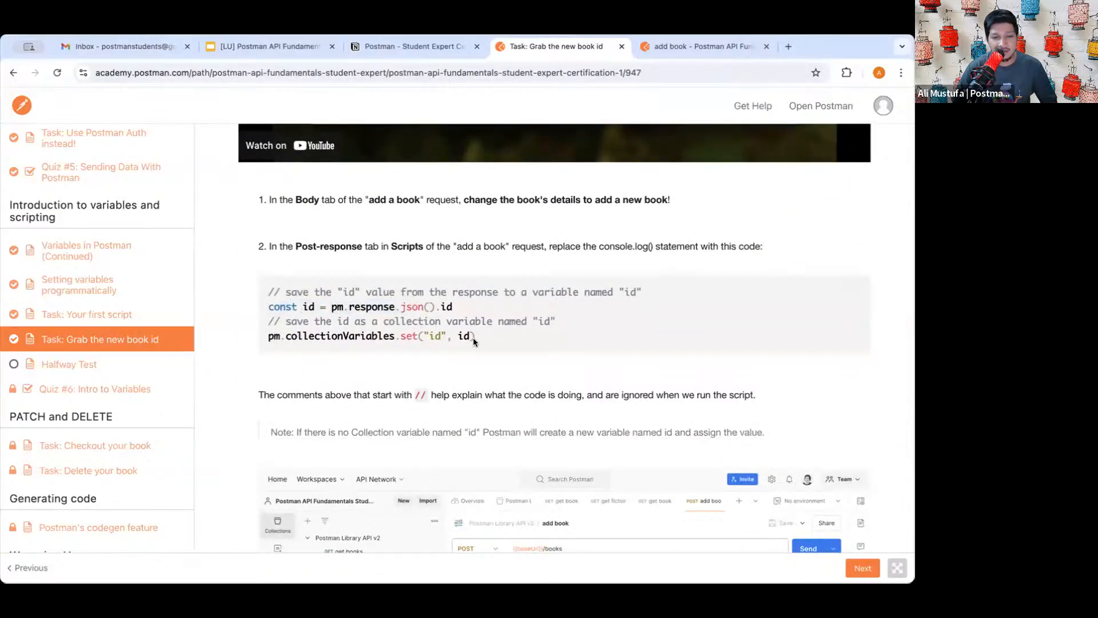
drag(472, 337, 265, 285)
key(ctrl+c)
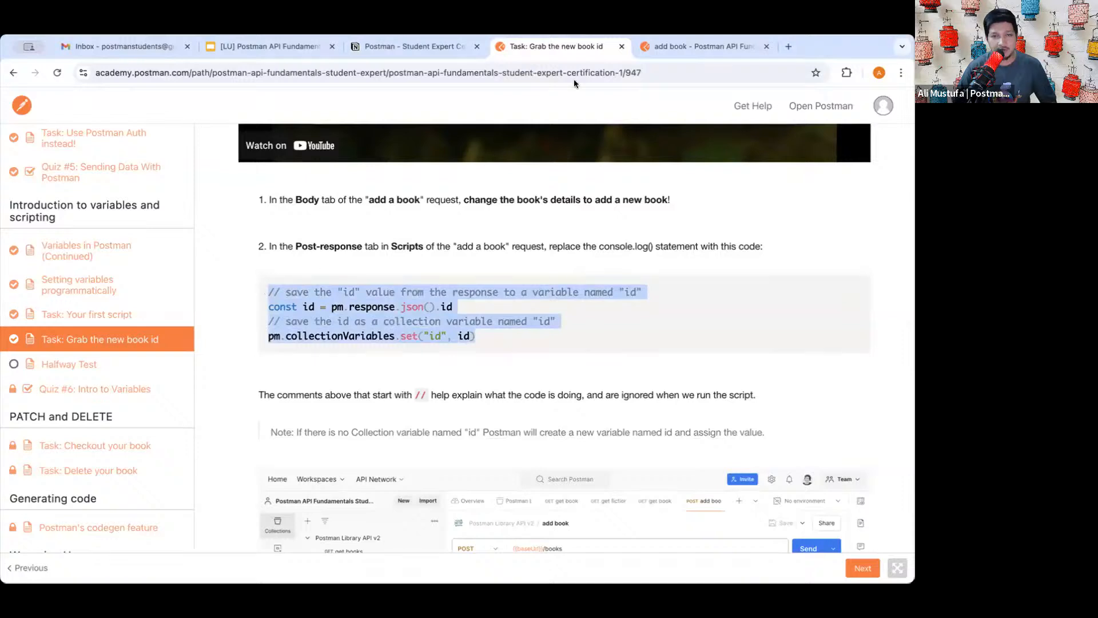
click(687, 45)
- Replace the post-response console.log line with the copied four-line id-saving snippet
click(453, 259)
key(ctrl+a)
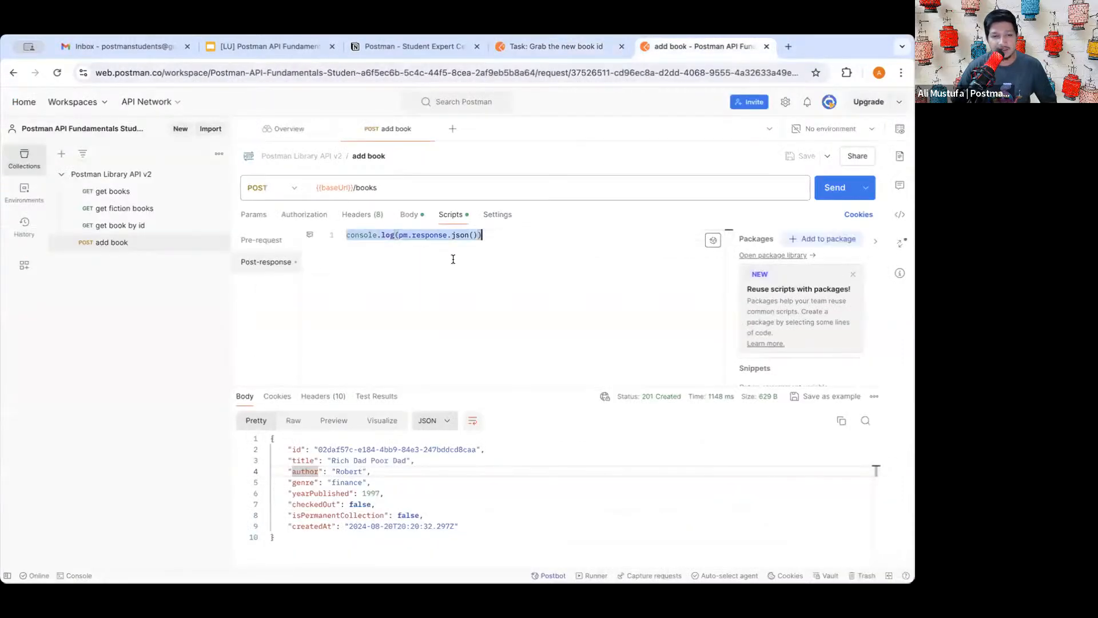
key(ctrl+v)
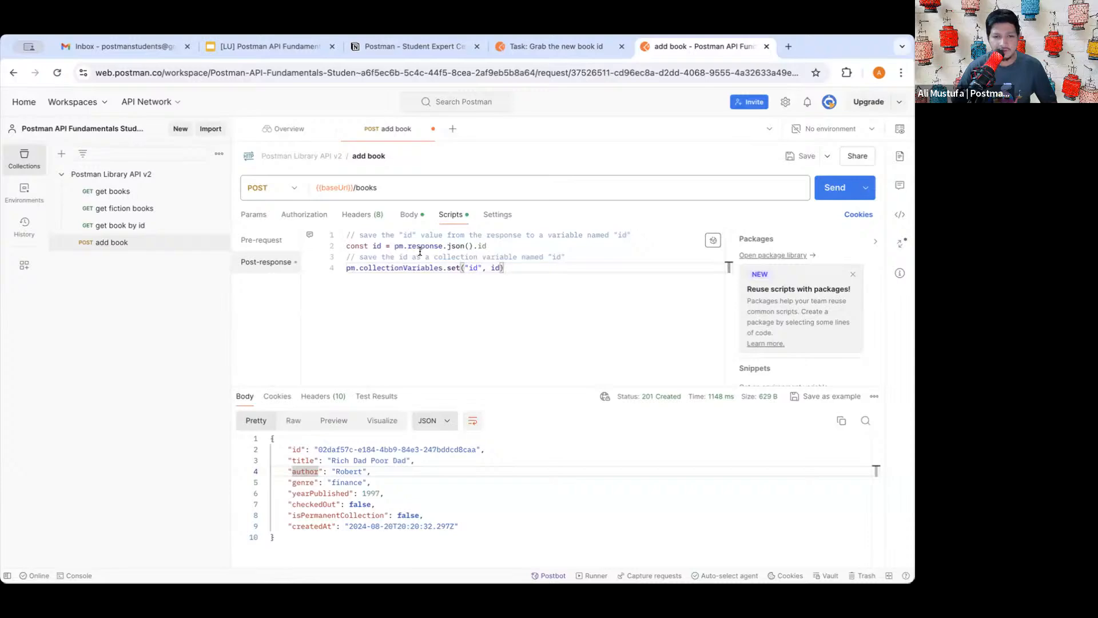
scroll(419, 251, up, 4)
scroll(420, 251, up, 1)
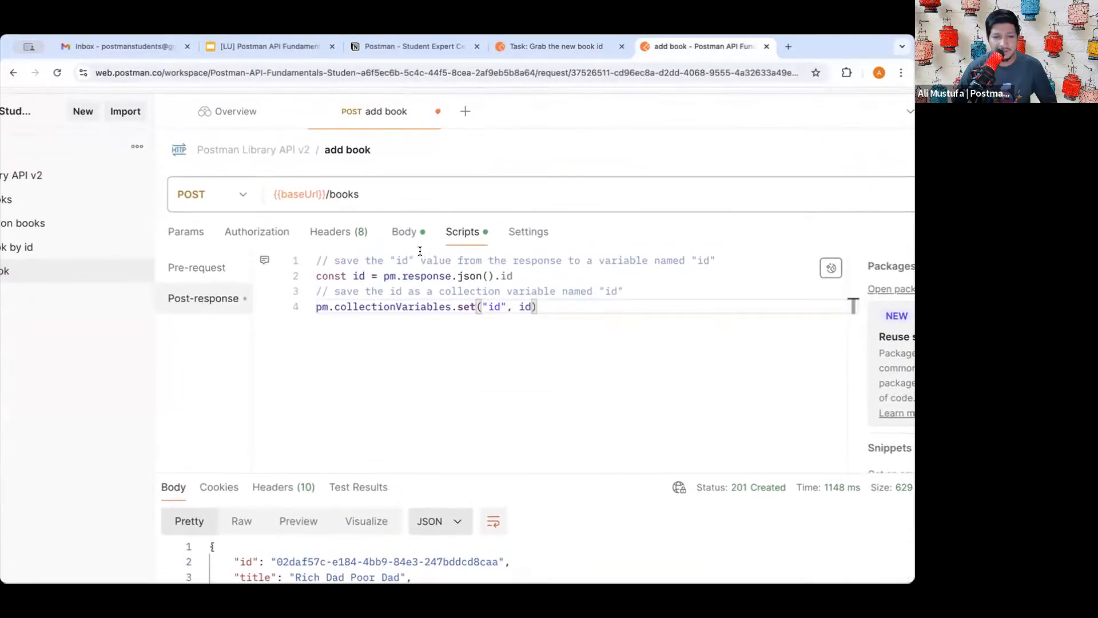
- Examine line 2, const id = pm.response.json().id, piece by piece
drag(318, 276, 396, 276)
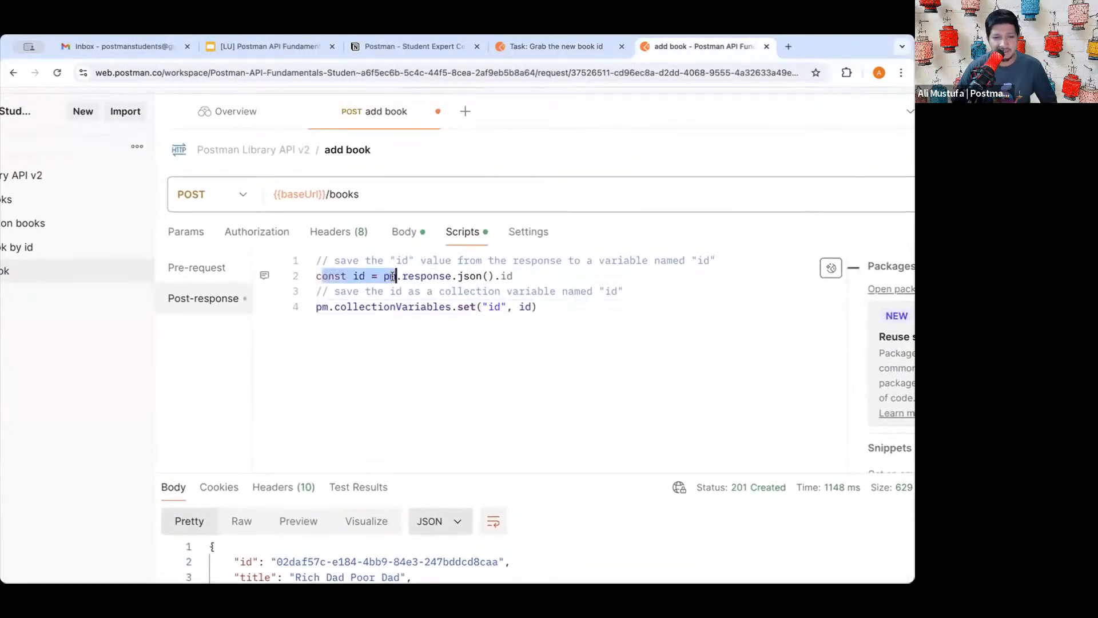
triple_click(354, 276)
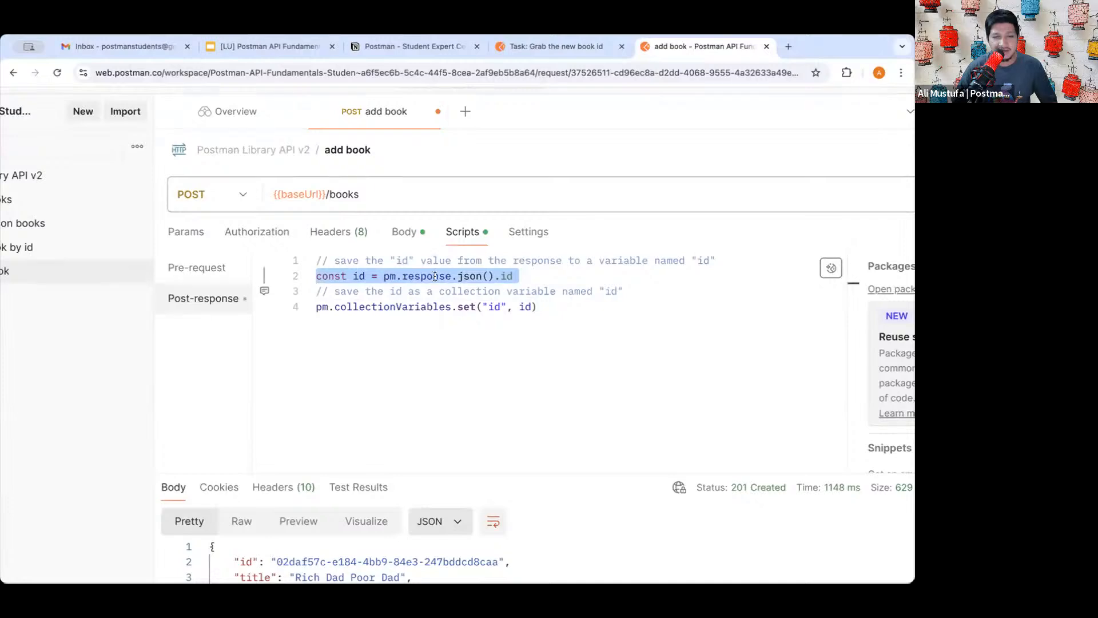
double_click(428, 275)
double_click(469, 275)
drag(495, 276, 382, 276)
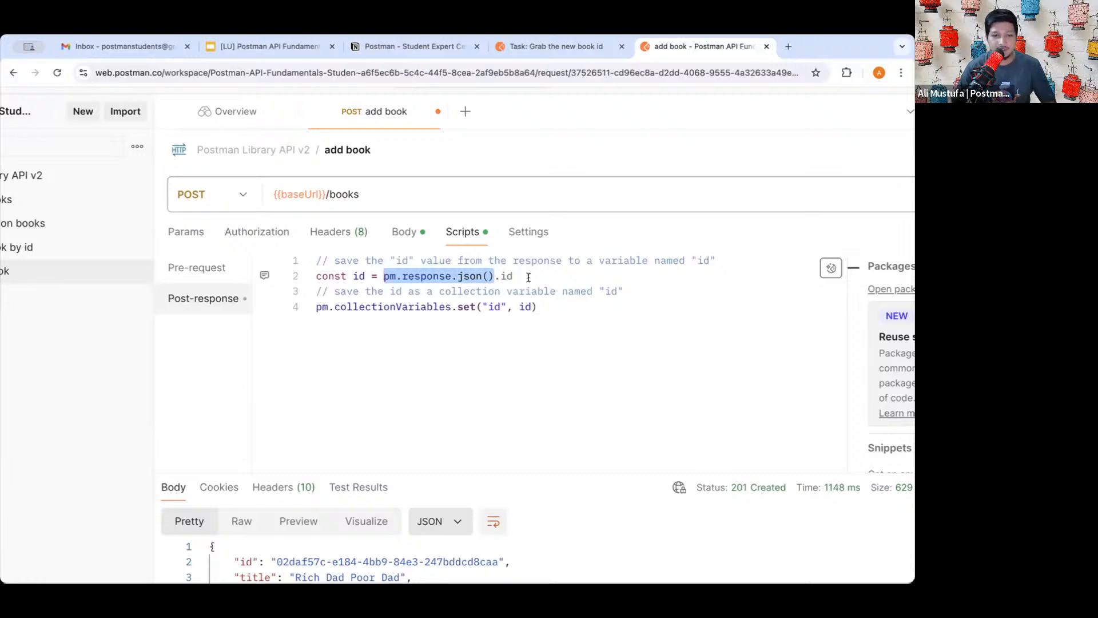
drag(513, 276, 493, 276)
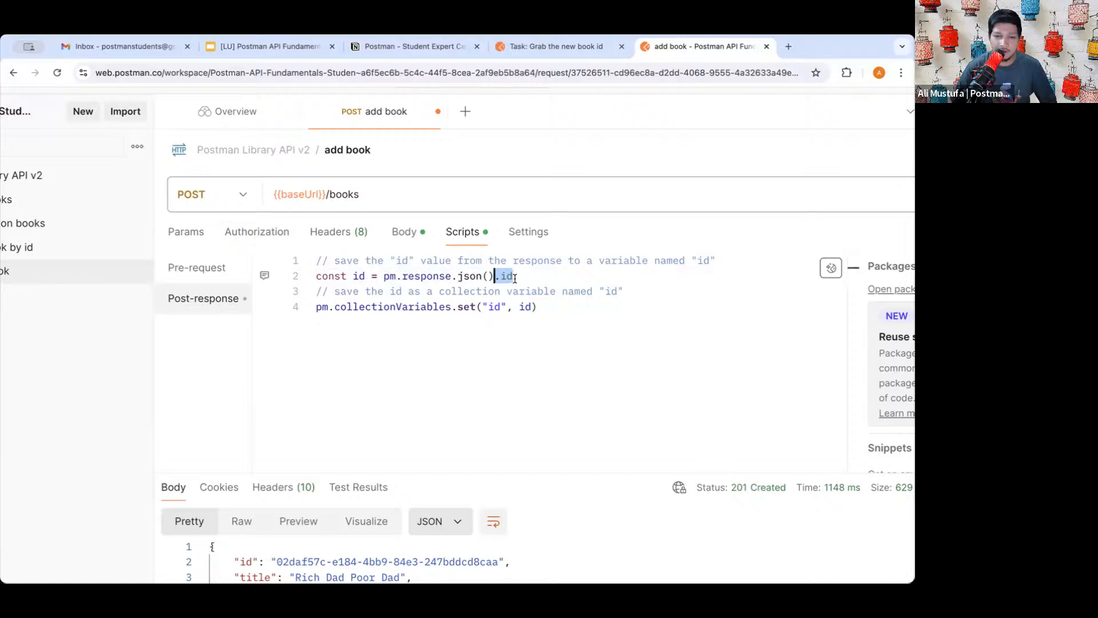
key(Right)
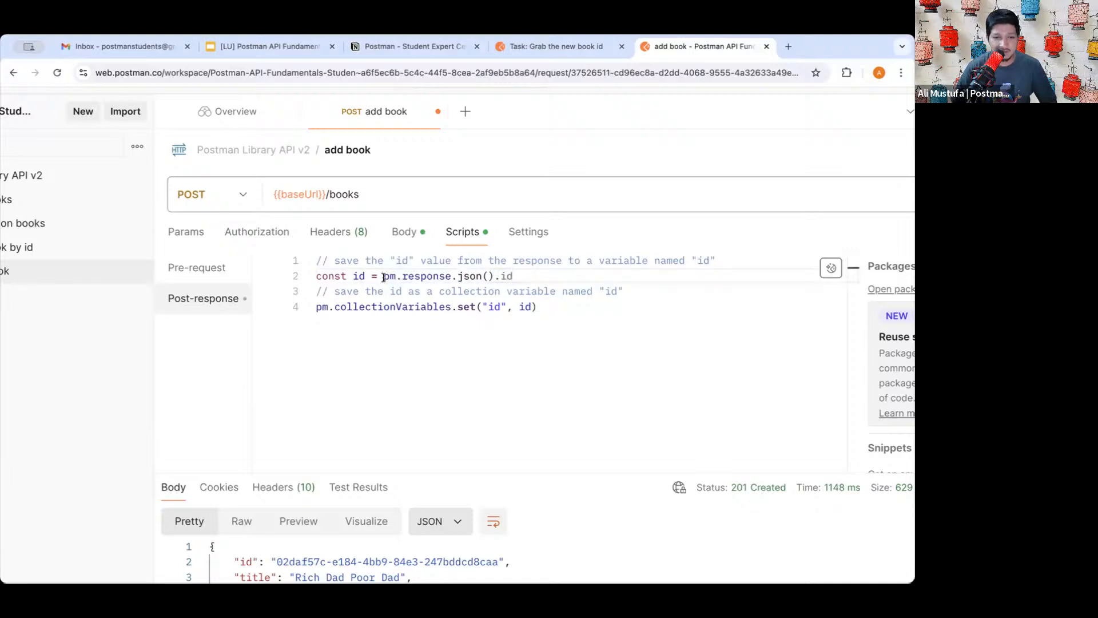
drag(384, 276, 510, 277)
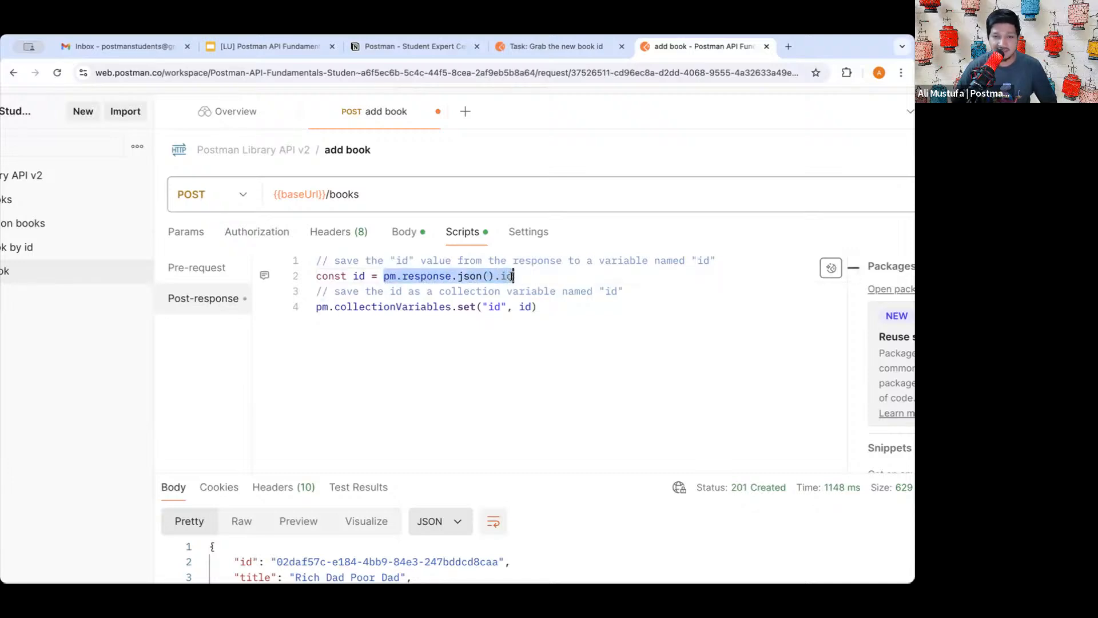
click(514, 276)
double_click(508, 276)
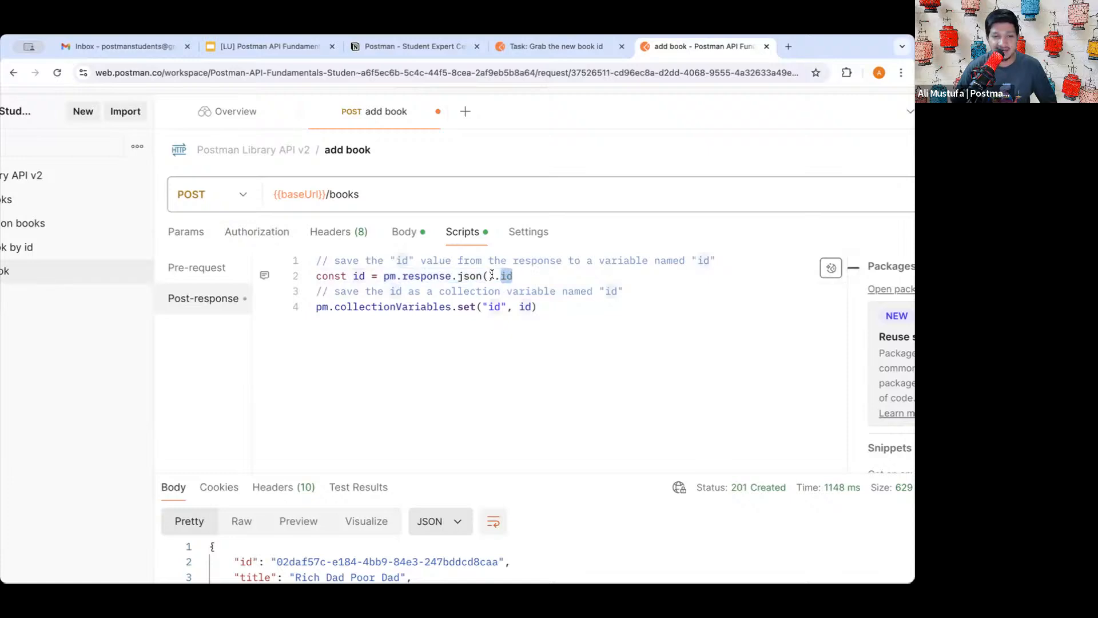
double_click(358, 276)
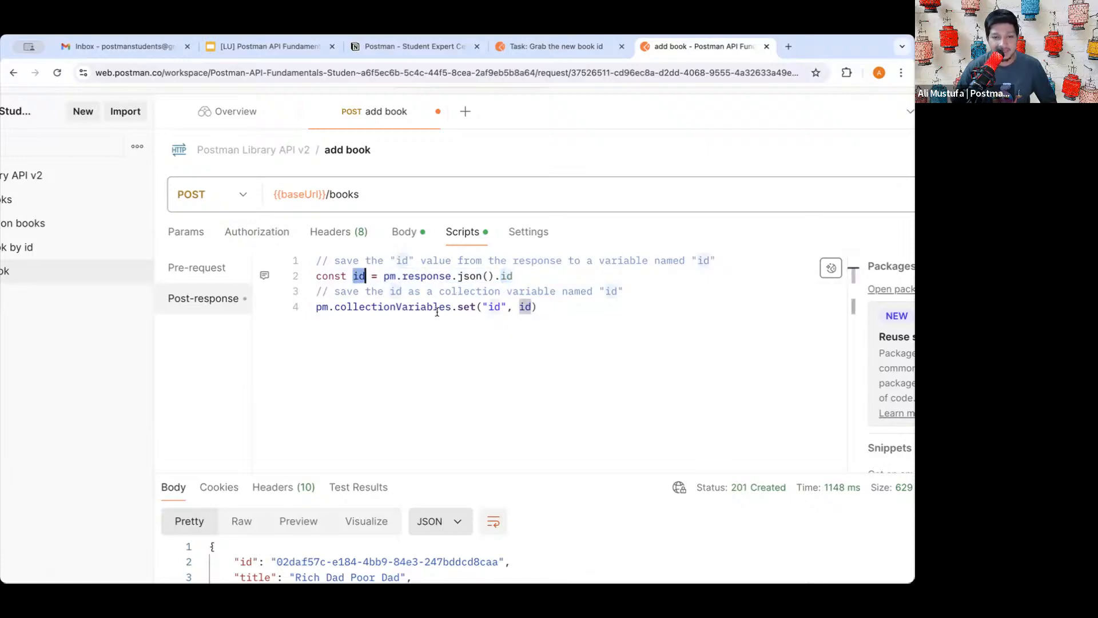
- Review line 4's pm.collectionVariables.set() call using variable name "id"
click(423, 304)
double_click(367, 307)
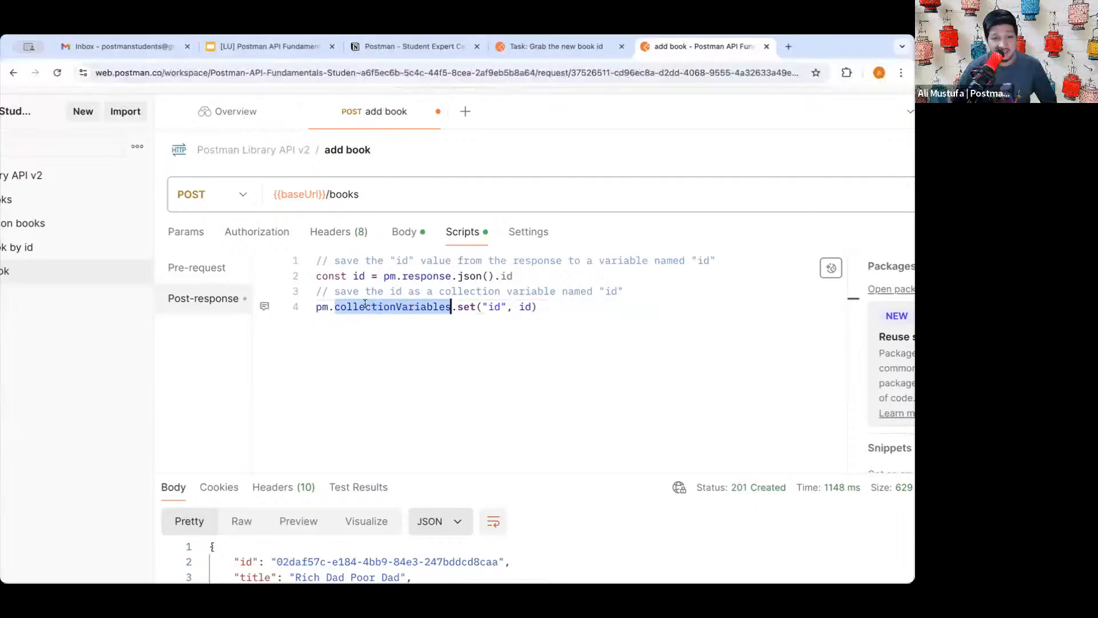
click(493, 305)
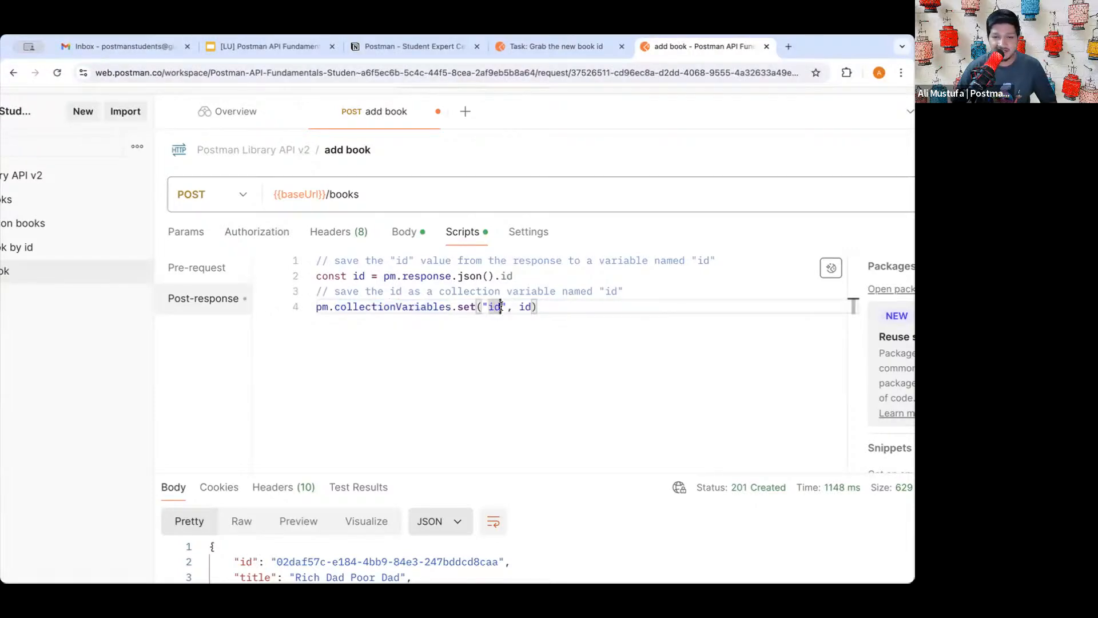
click(557, 307)
click(505, 306)
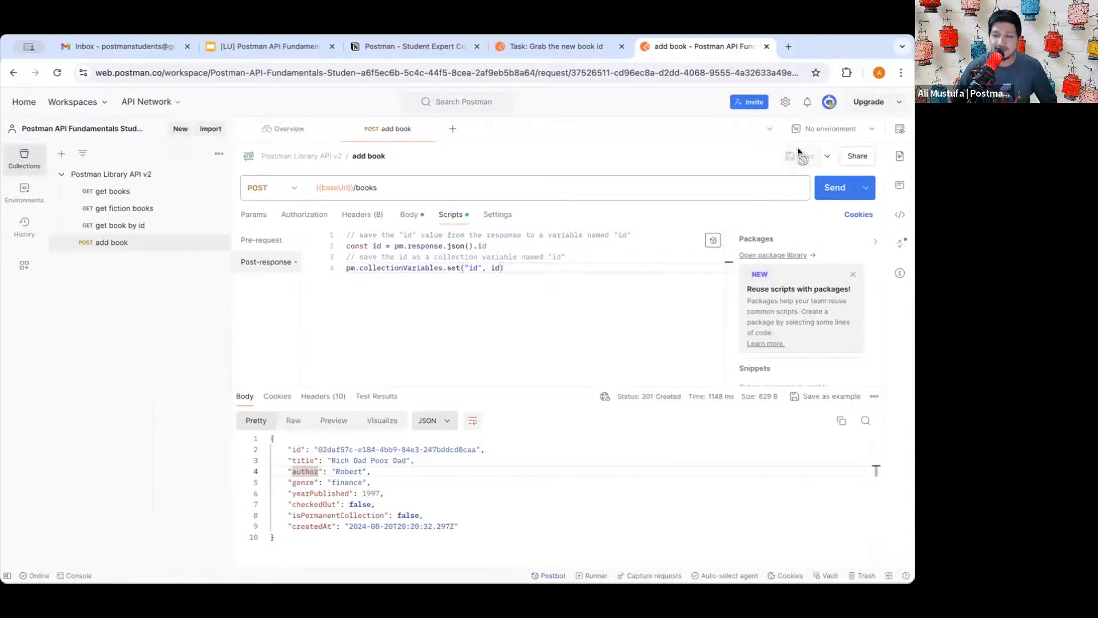
- Resend add book to run the script and review the pm.collectionVariables.set("id", id) line
click(834, 187)
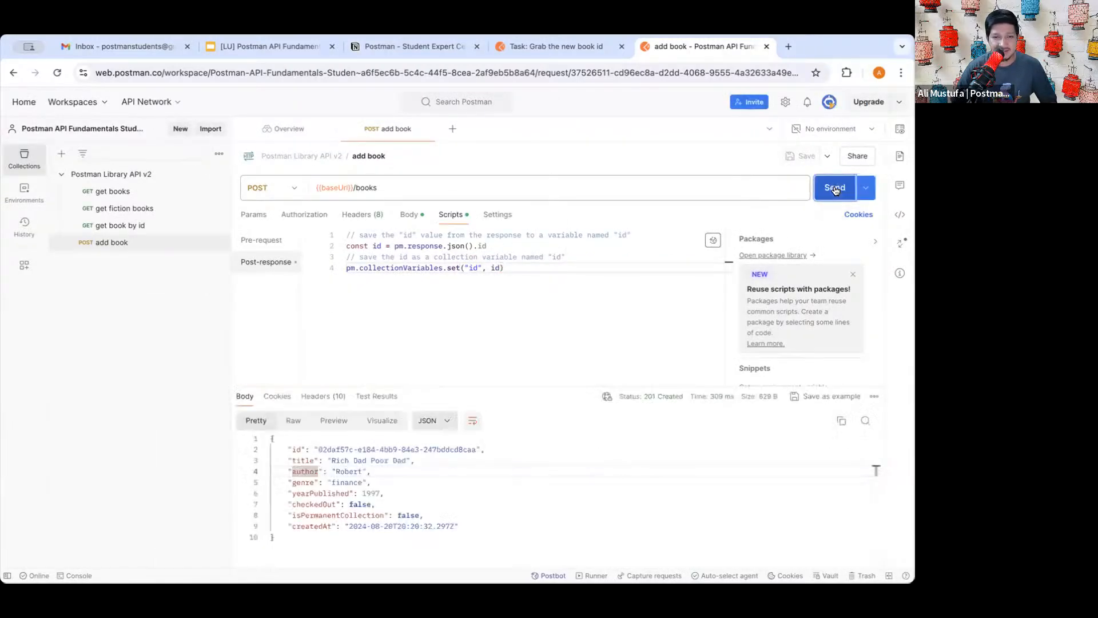
click(503, 283)
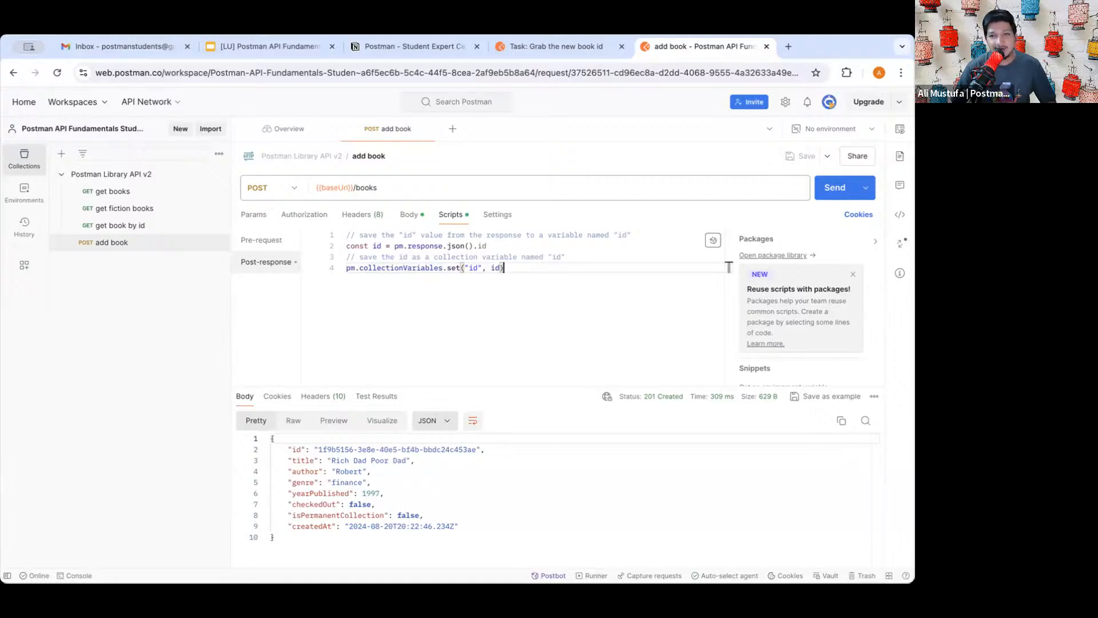
triple_click(452, 268)
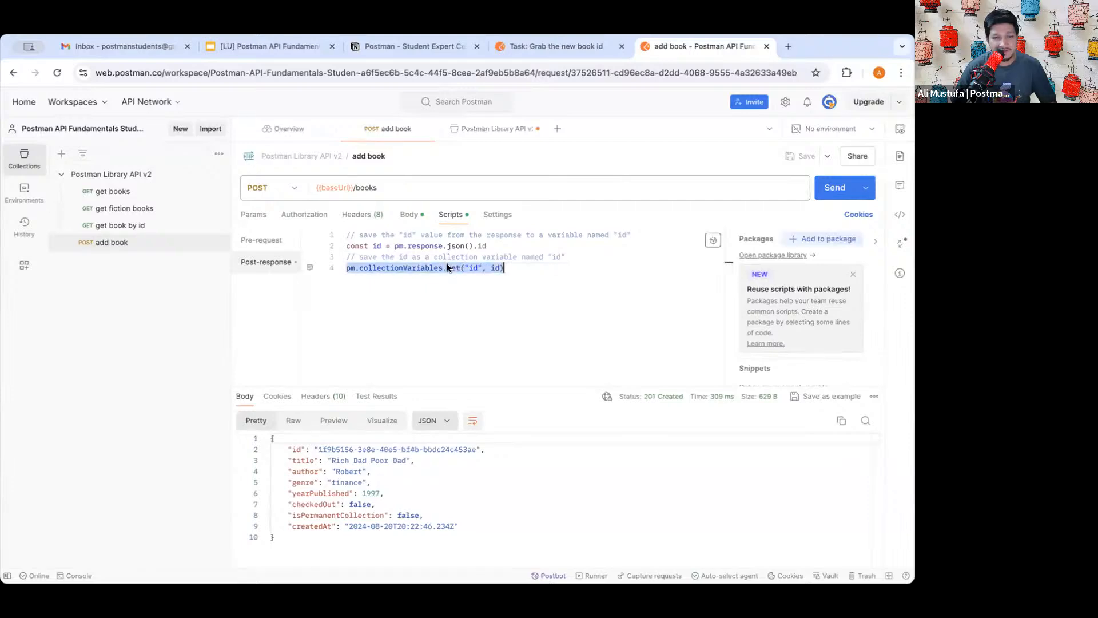
- Open the Postman Library API v2 collection's Variables and inspect the baseUrl value
click(103, 174)
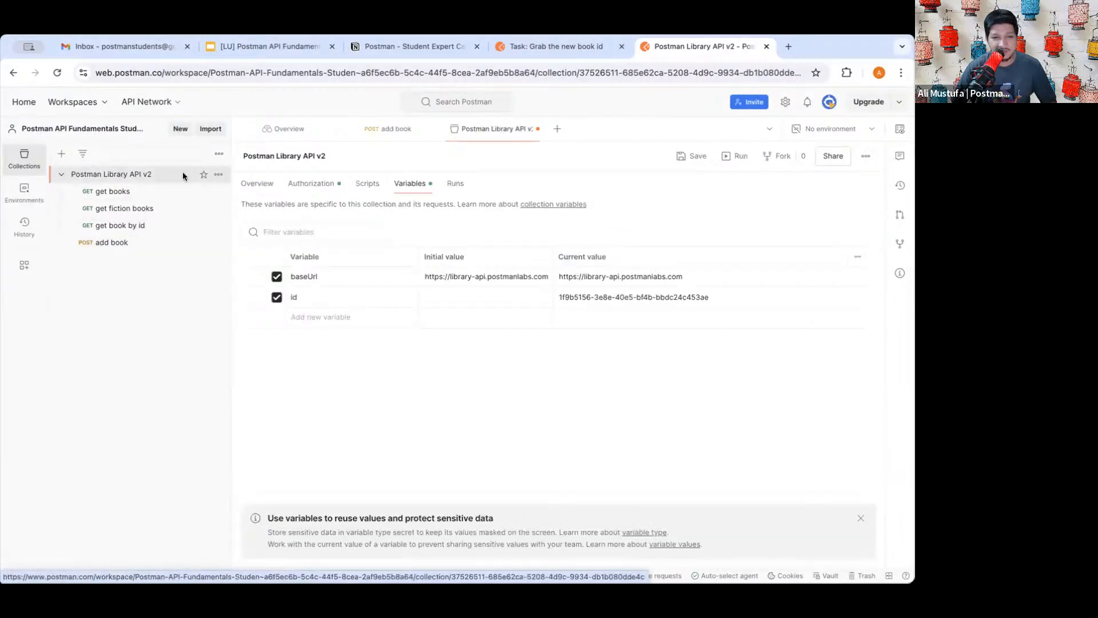
click(252, 183)
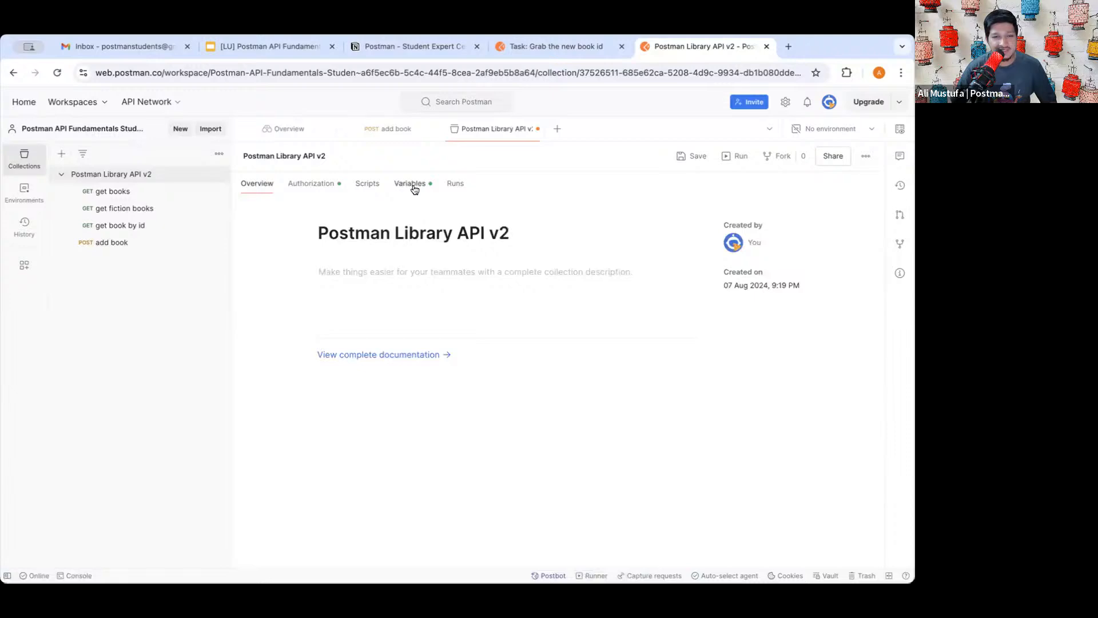
click(410, 183)
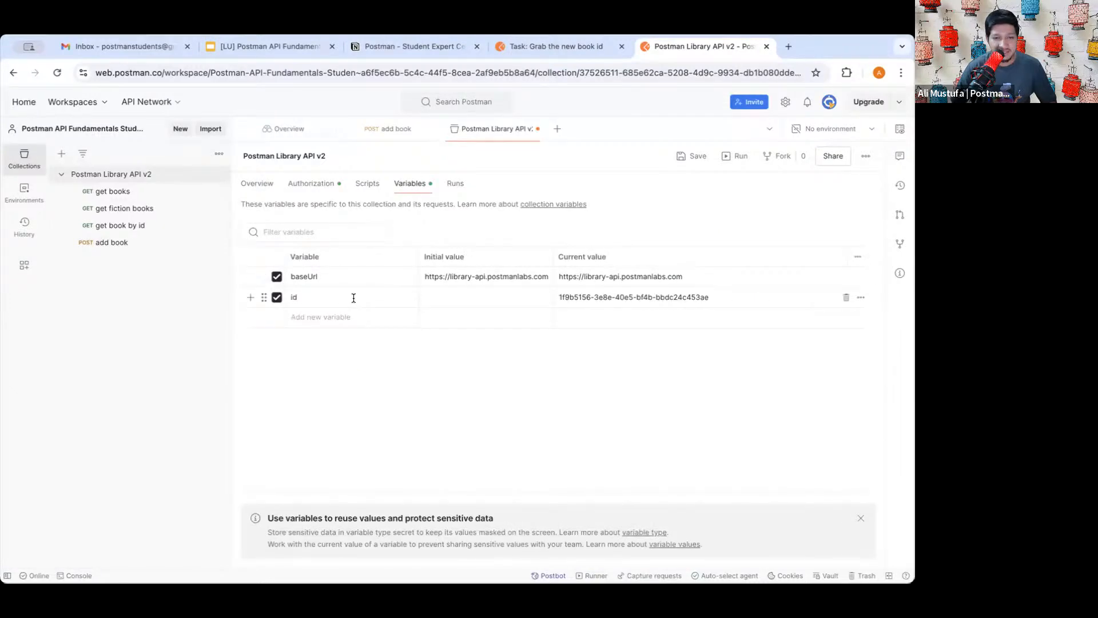
triple_click(492, 272)
double_click(453, 285)
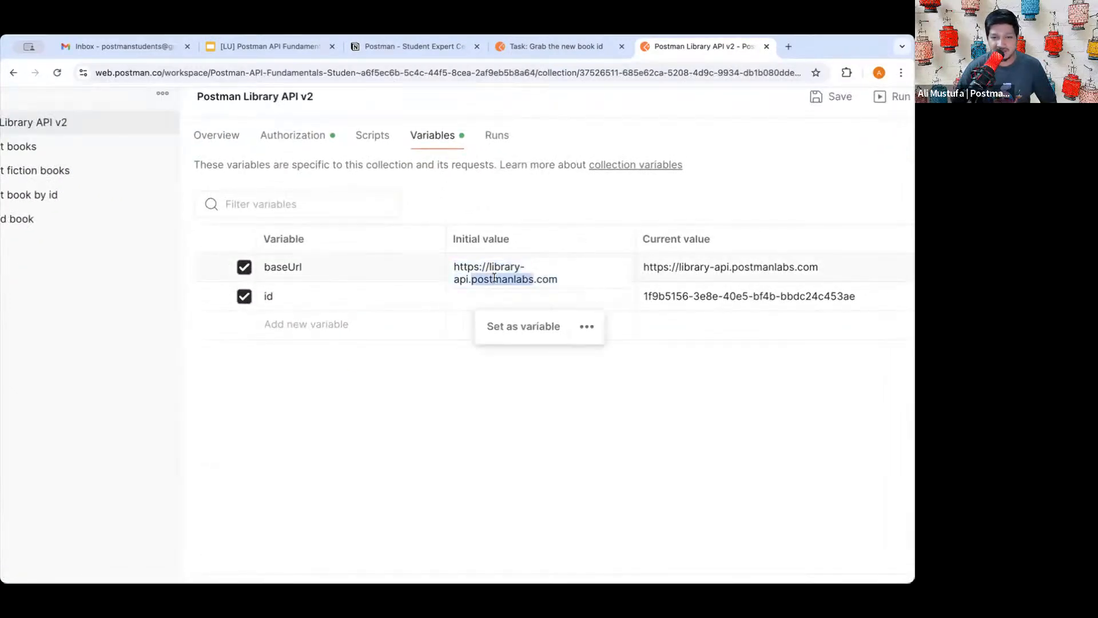
click(362, 402)
- Confirm the id variable's current value holds the new book id, then save the collection
double_click(267, 297)
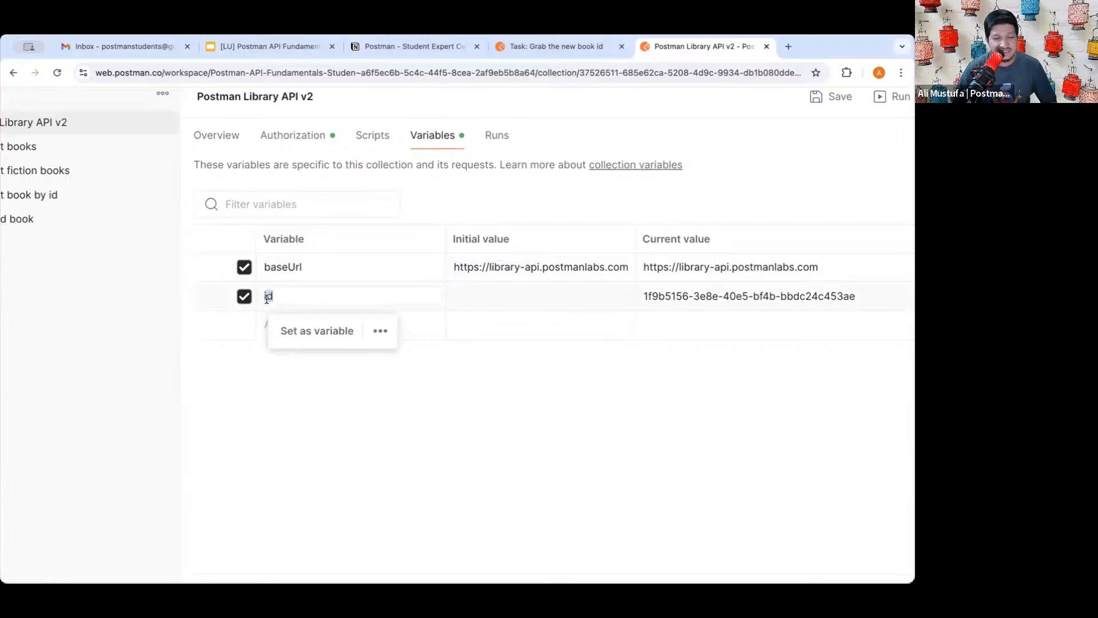
click(321, 294)
triple_click(721, 296)
double_click(749, 290)
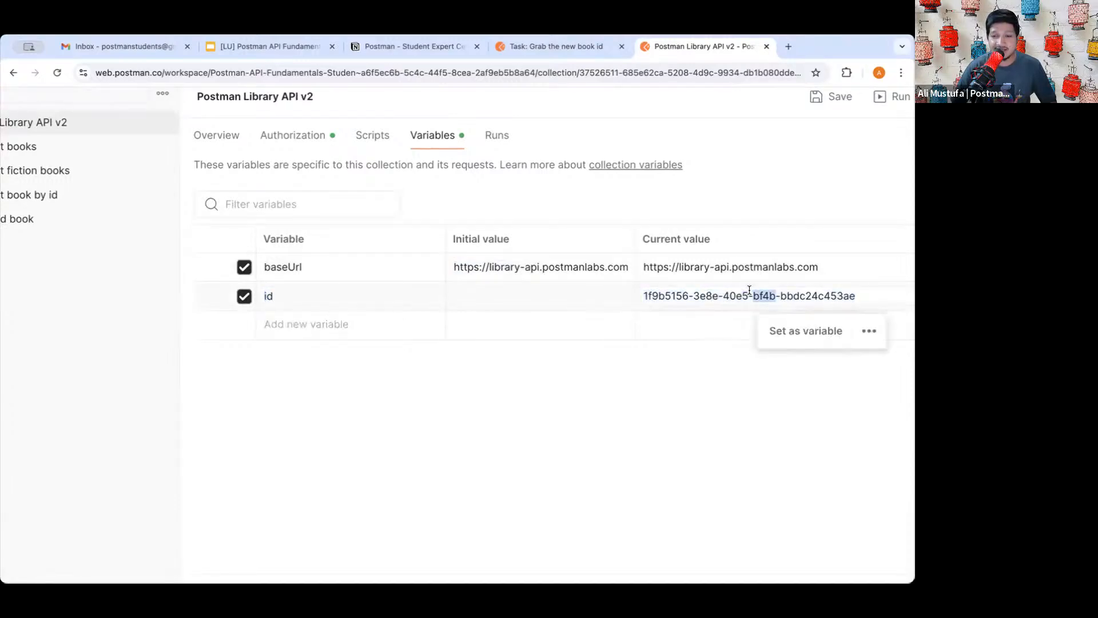
triple_click(749, 290)
click(727, 292)
click(523, 452)
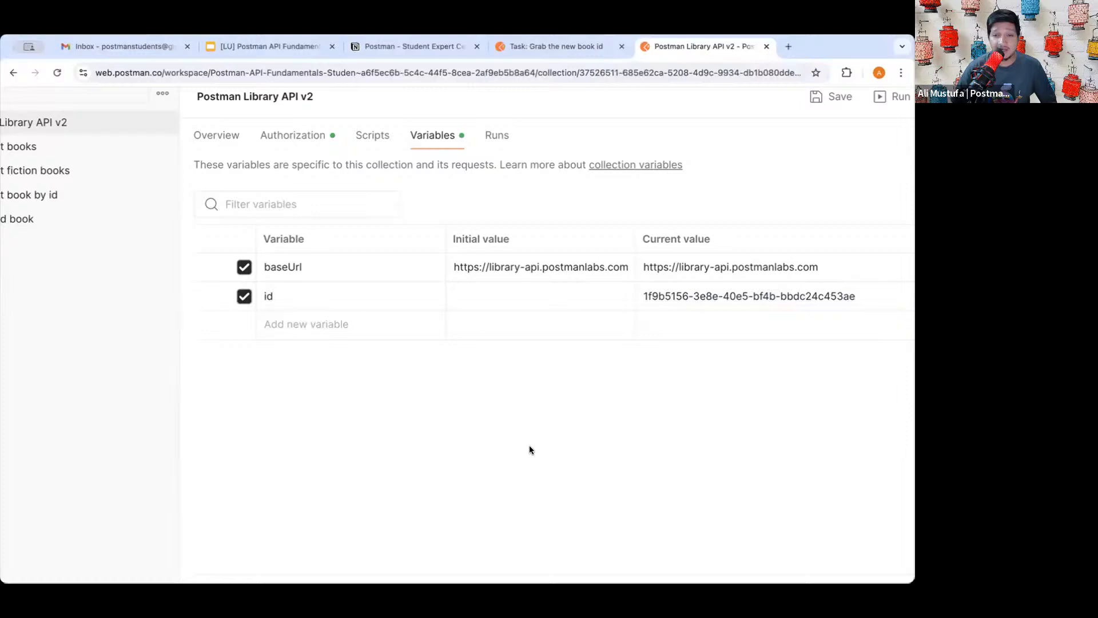
triple_click(688, 295)
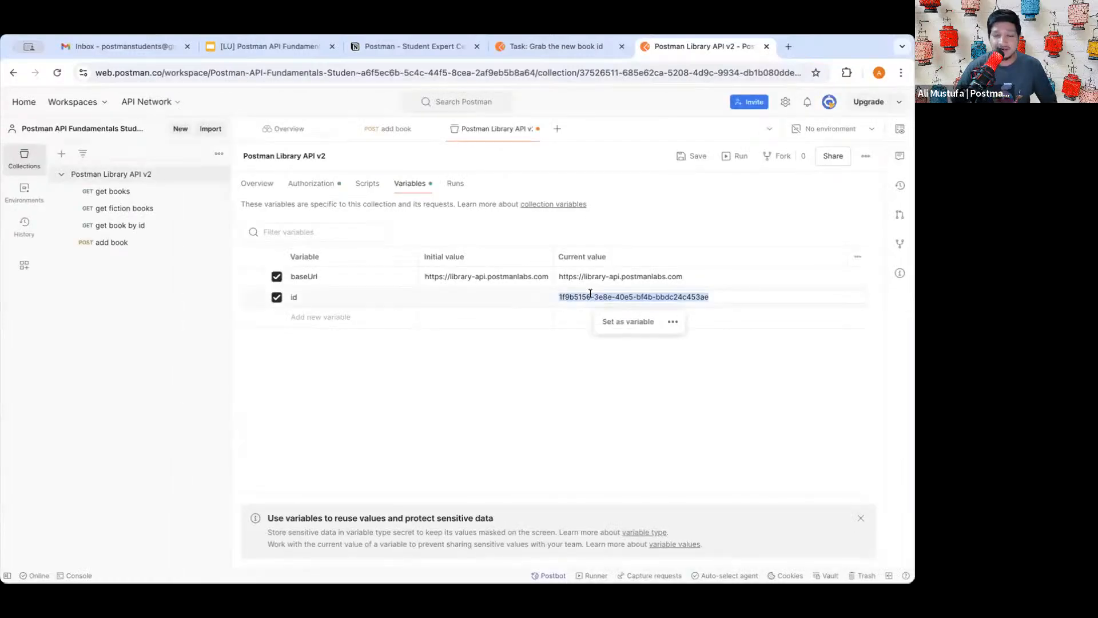
click(458, 357)
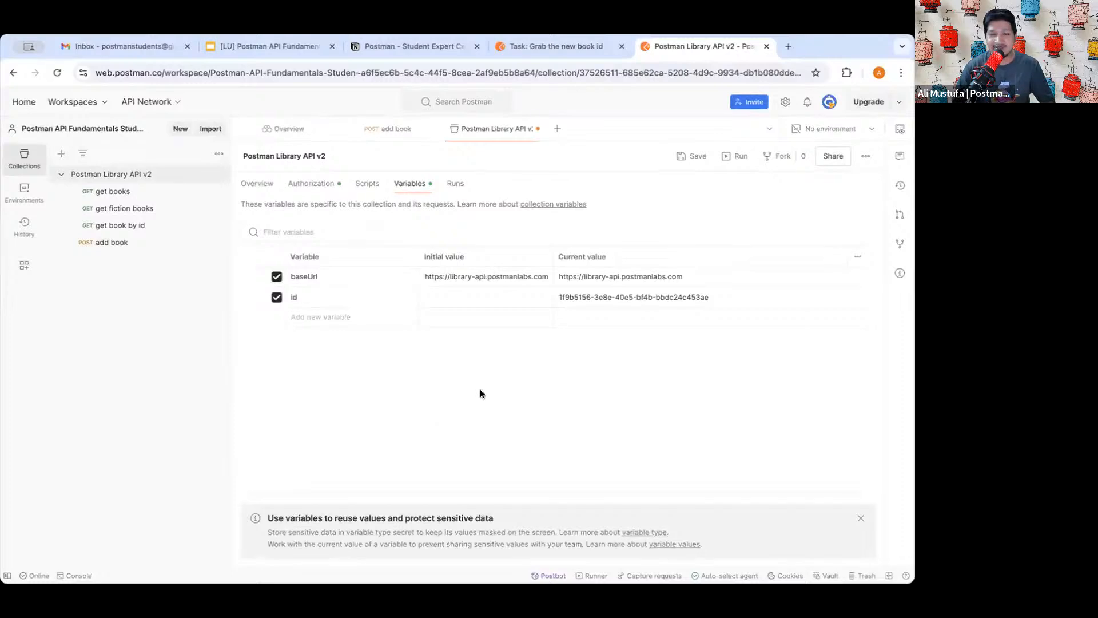
click(691, 156)
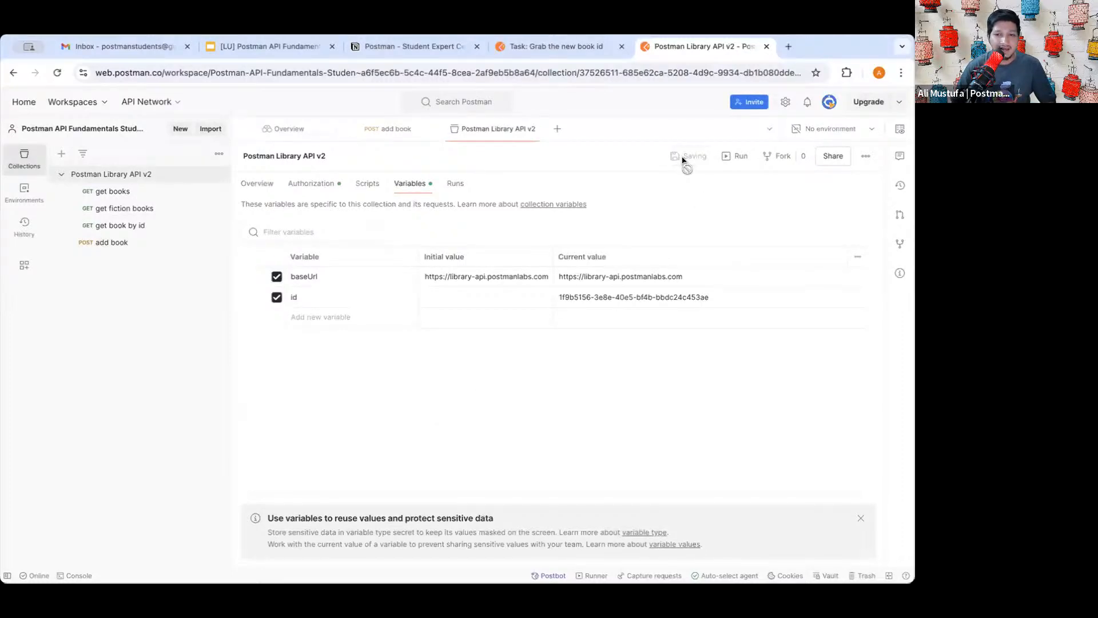
click(387, 128)
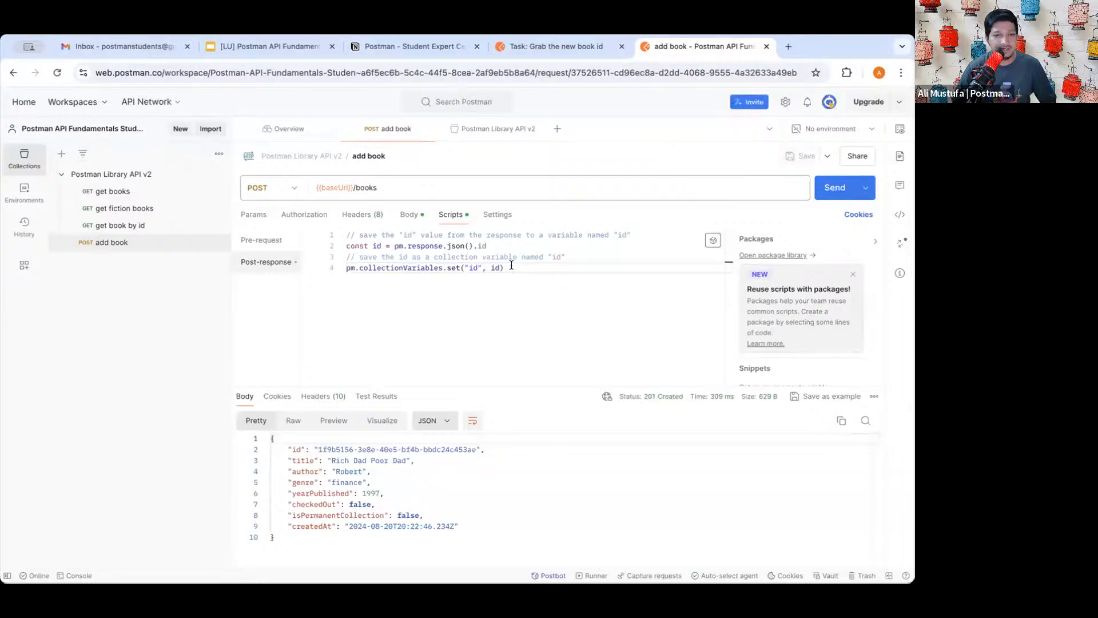
- Review the post-response script, then show the collection's variables with baseUrl and the saved id
drag(504, 268, 348, 235)
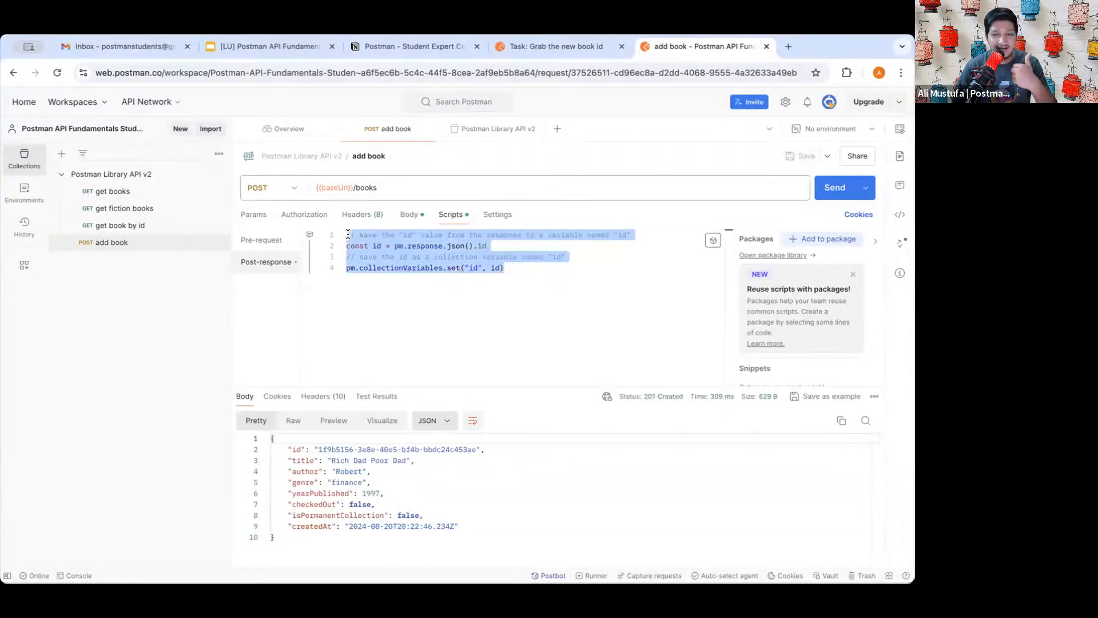
click(421, 286)
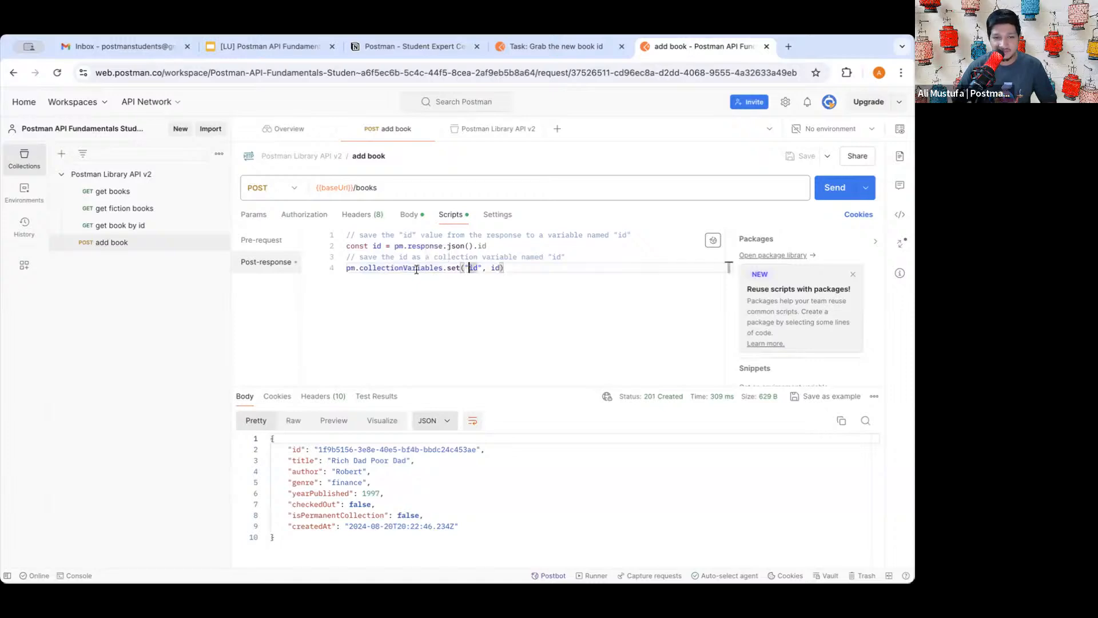
click(82, 175)
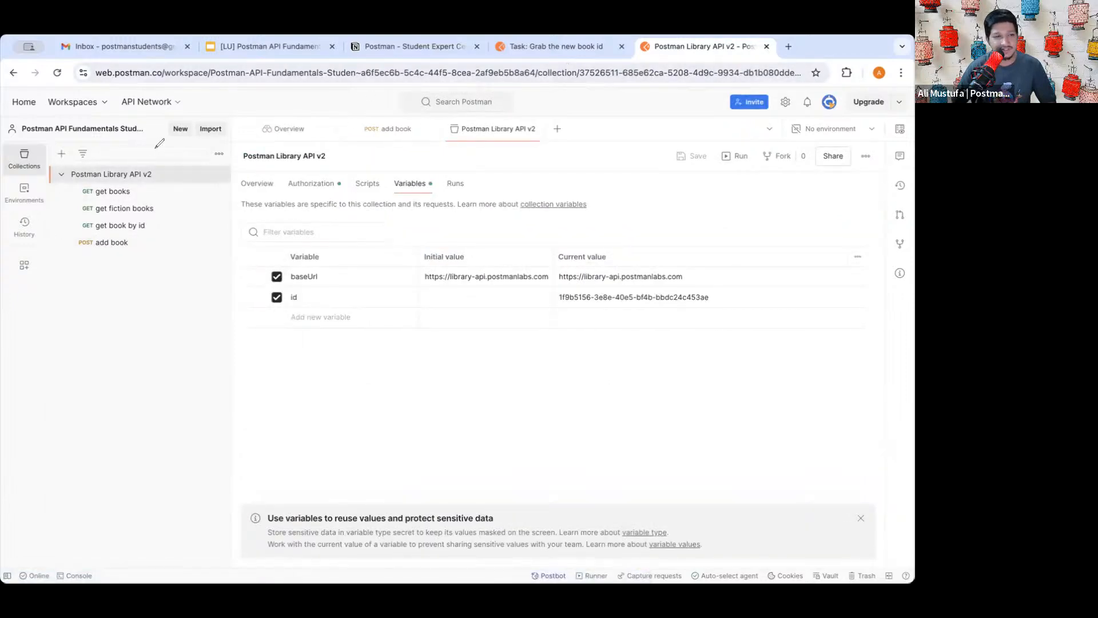
mouse_move(171, 173)
mouse_down()
mouse_move(64, 179)
mouse_move(60, 161)
mouse_up()
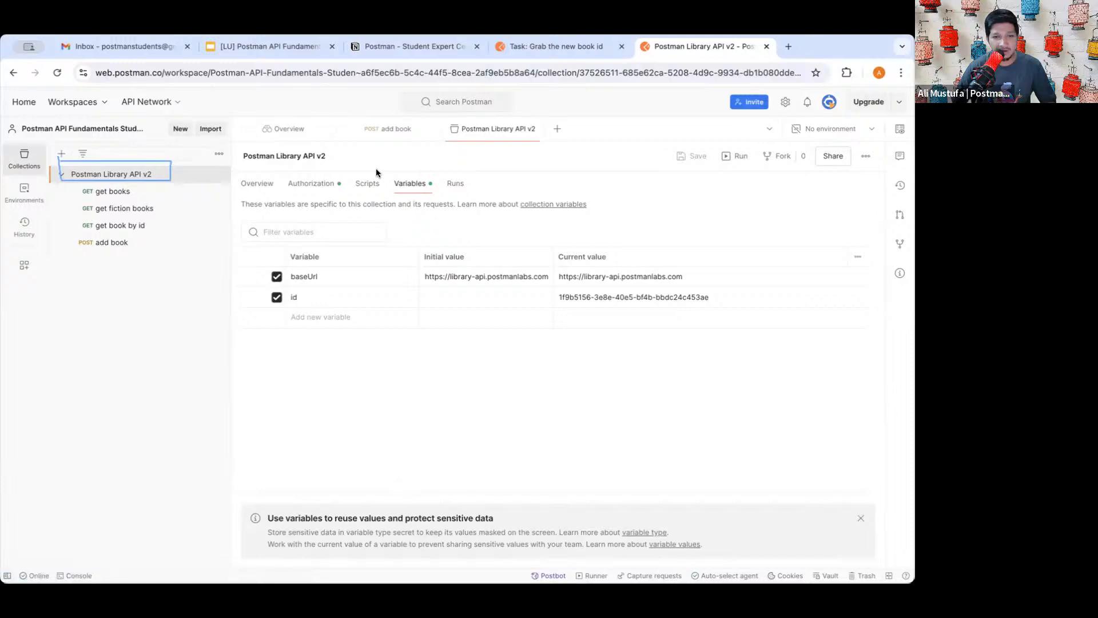
mouse_move(383, 170)
mouse_down()
mouse_move(454, 174)
mouse_move(382, 193)
mouse_move(380, 169)
mouse_up()
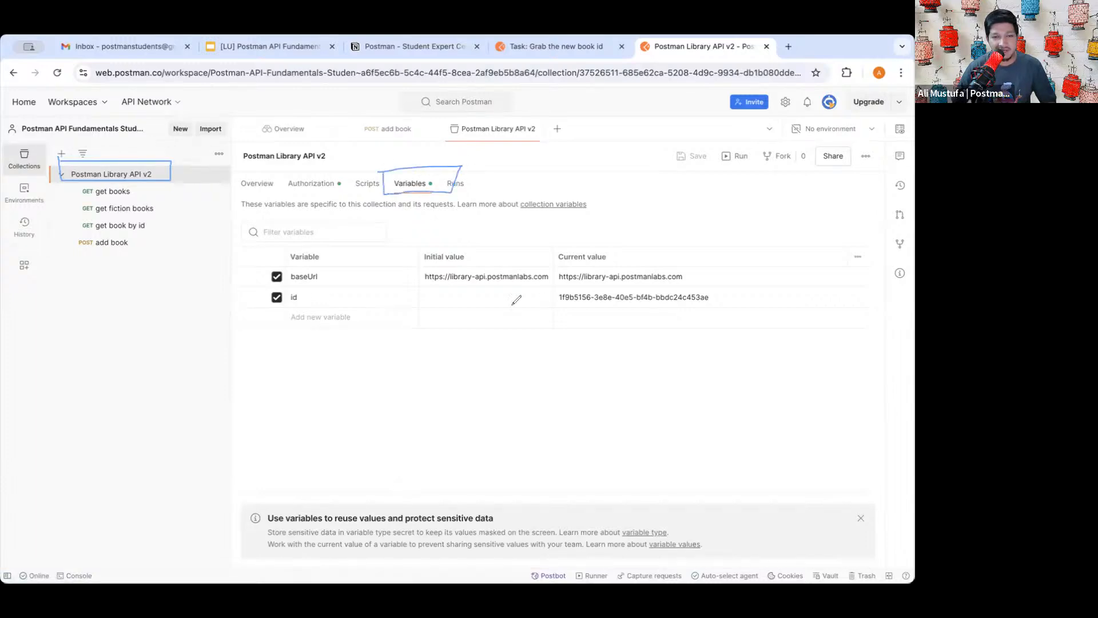
mouse_move(281, 315)
mouse_down()
mouse_move(298, 291)
mouse_move(262, 299)
mouse_move(296, 307)
mouse_up()
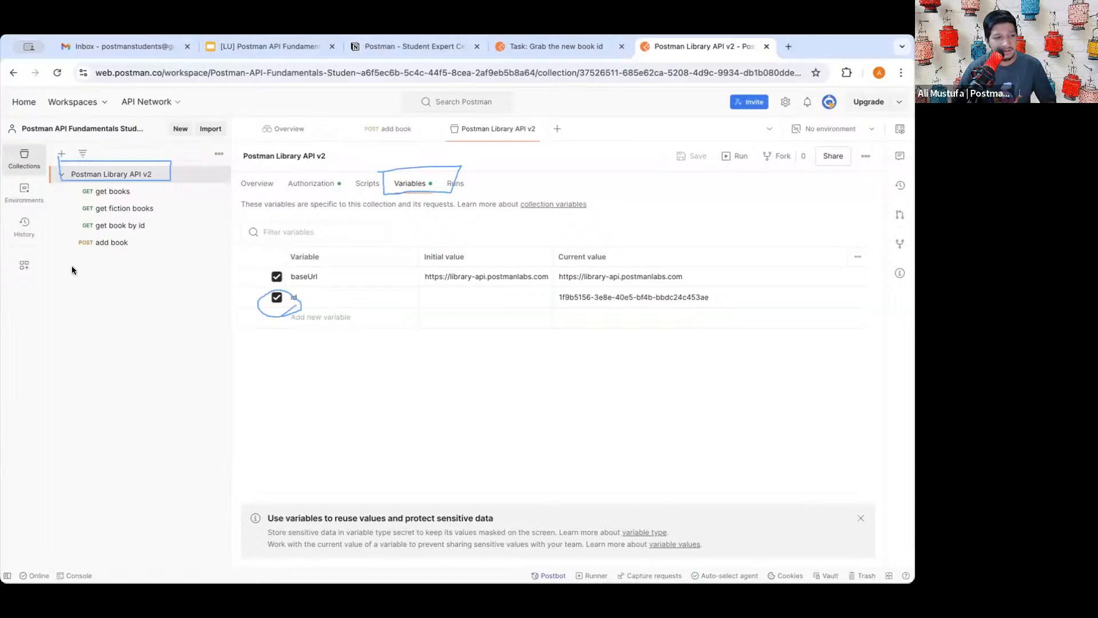
key(super+z)
drag(257, 287, 327, 285)
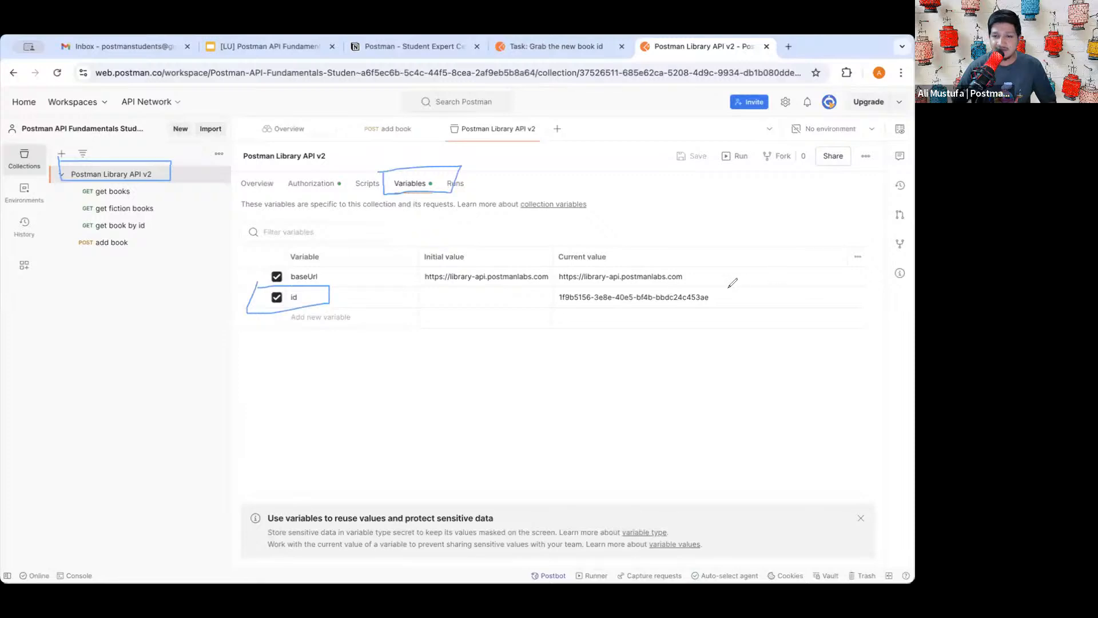
drag(717, 296, 765, 265)
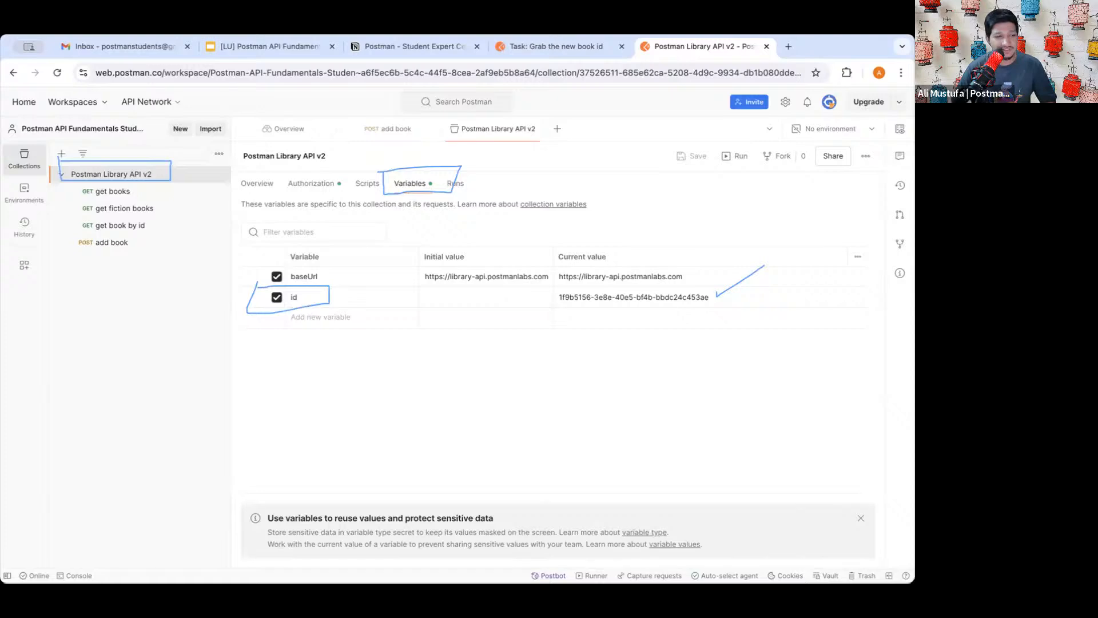
key(Escape)
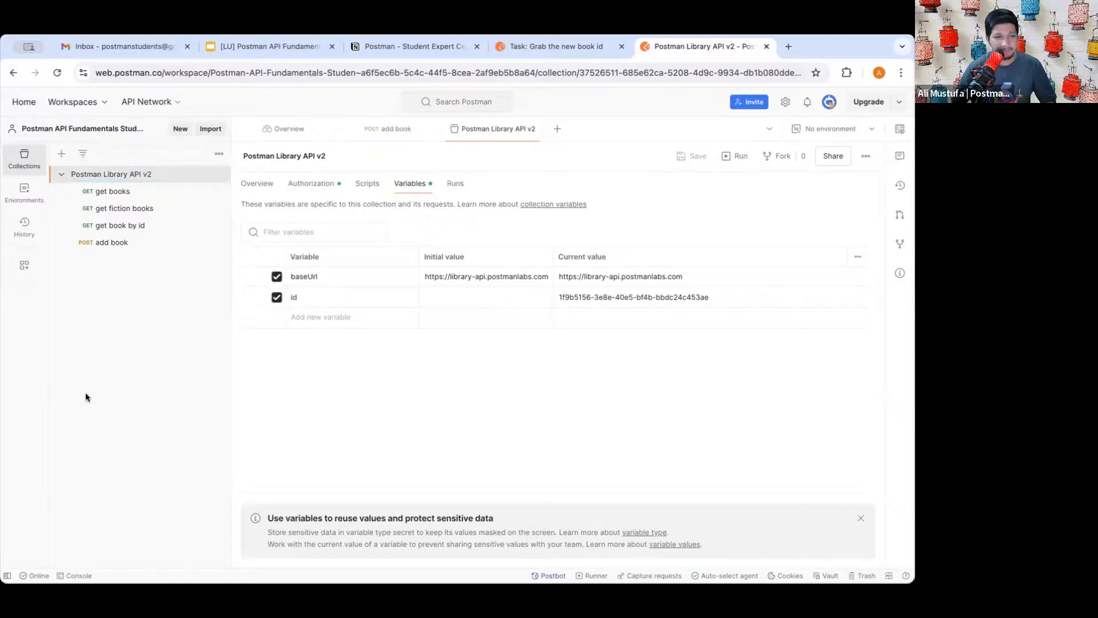
- Read the 'Grab the new book id' lesson down to its {{id}} note, then continue to the Halfway Test
click(529, 46)
scroll(366, 254, down, 1)
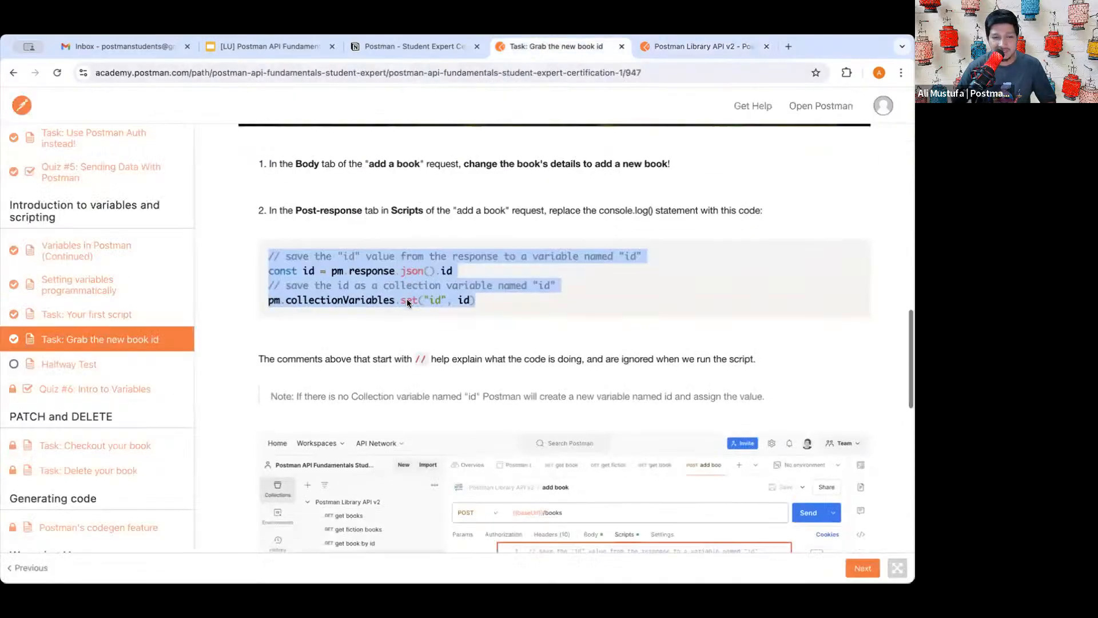
triple_click(340, 255)
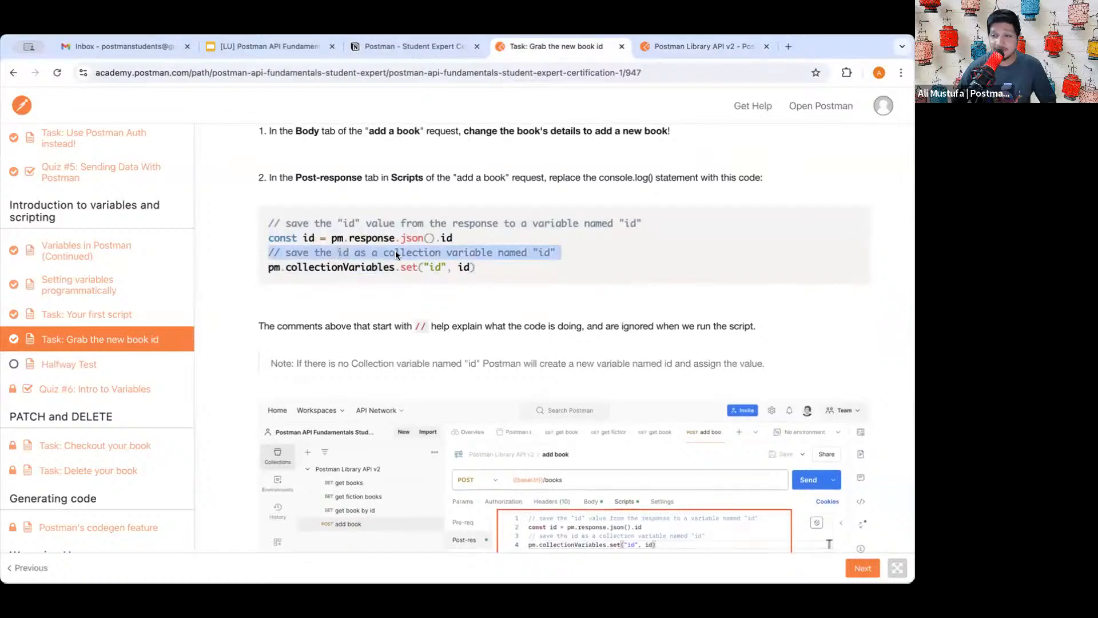
triple_click(399, 254)
triple_click(386, 255)
click(385, 258)
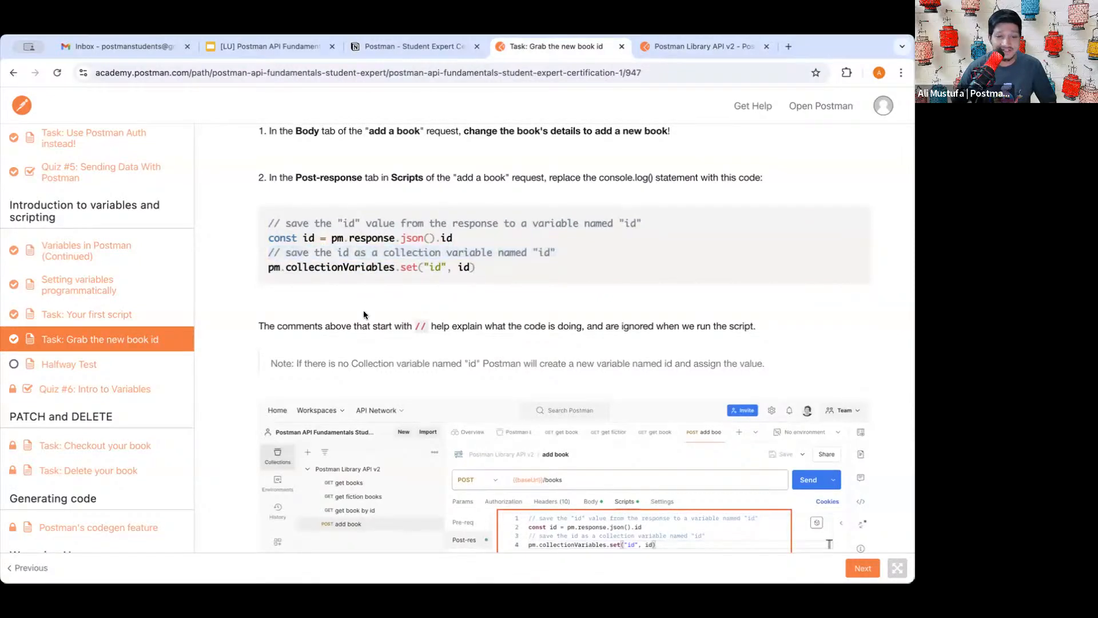
scroll(363, 310, down, 2)
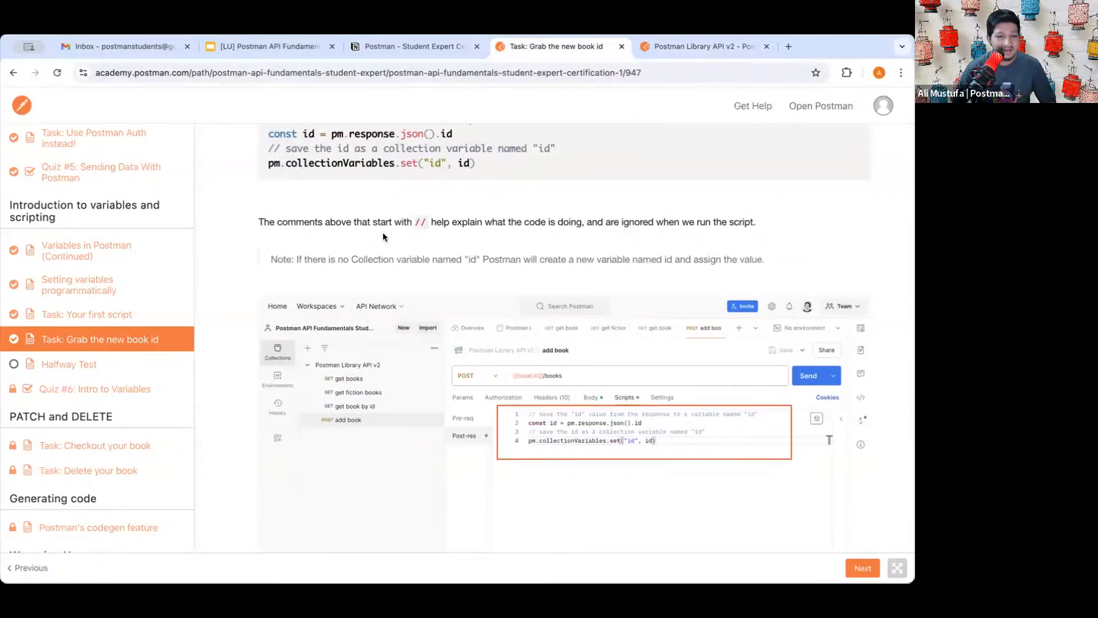
scroll(358, 290, down, 3)
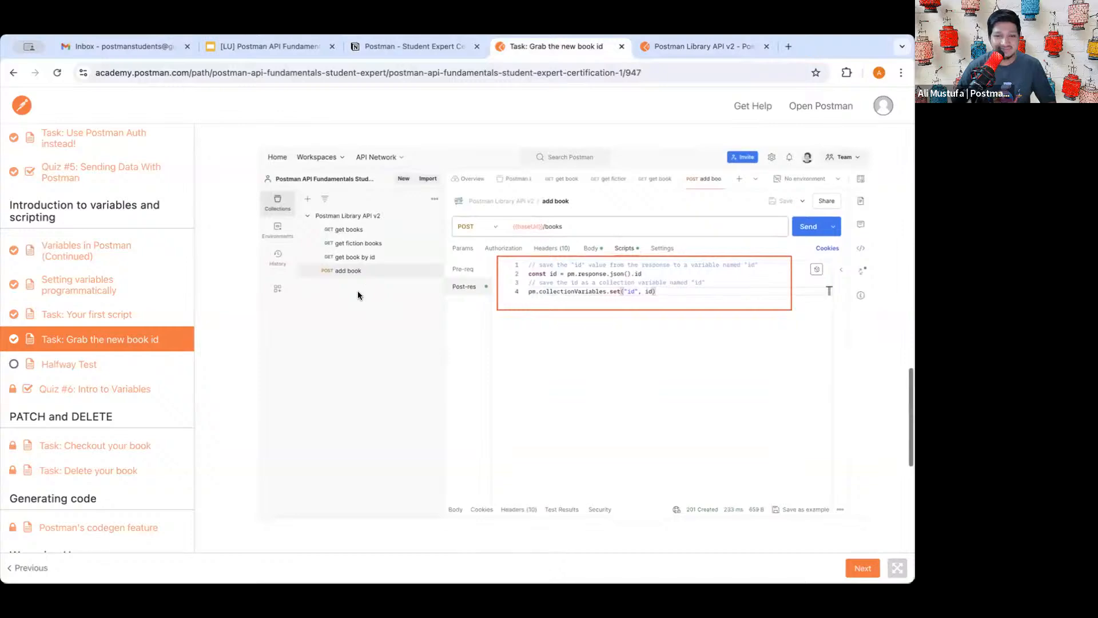
scroll(358, 291, down, 10)
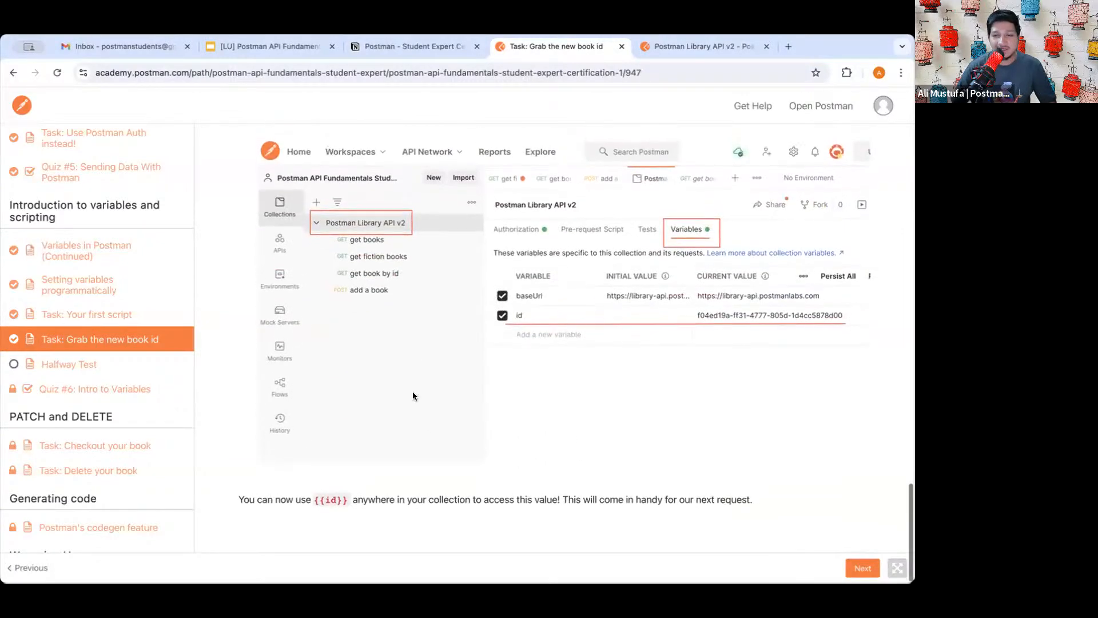
click(862, 568)
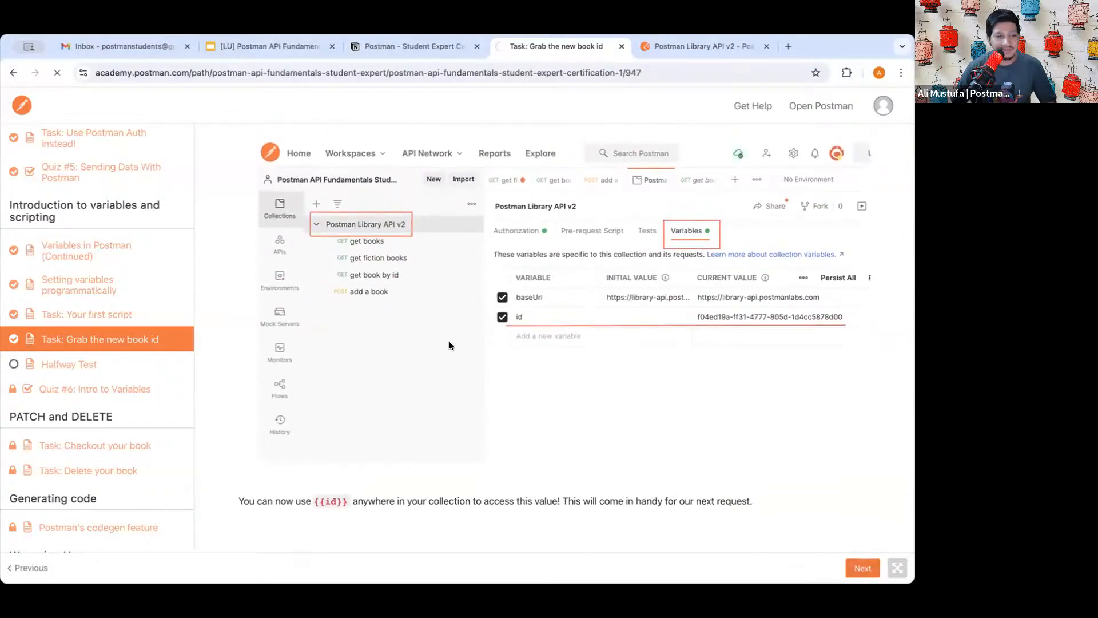
- Check the add book request in Postman, then return to the Halfway Test lesson
click(695, 47)
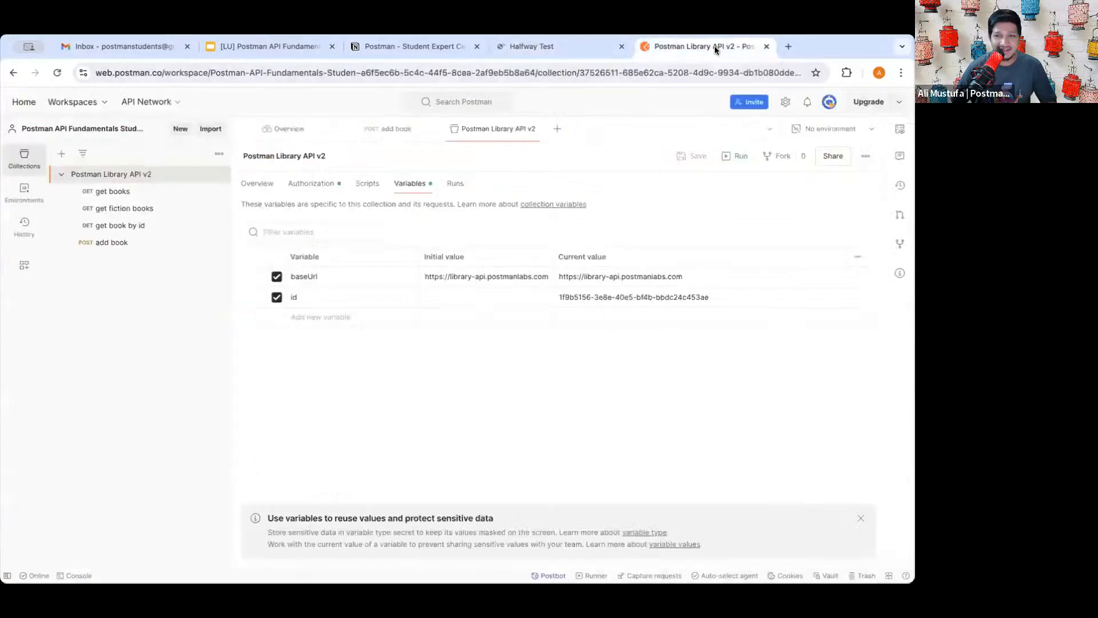
click(114, 242)
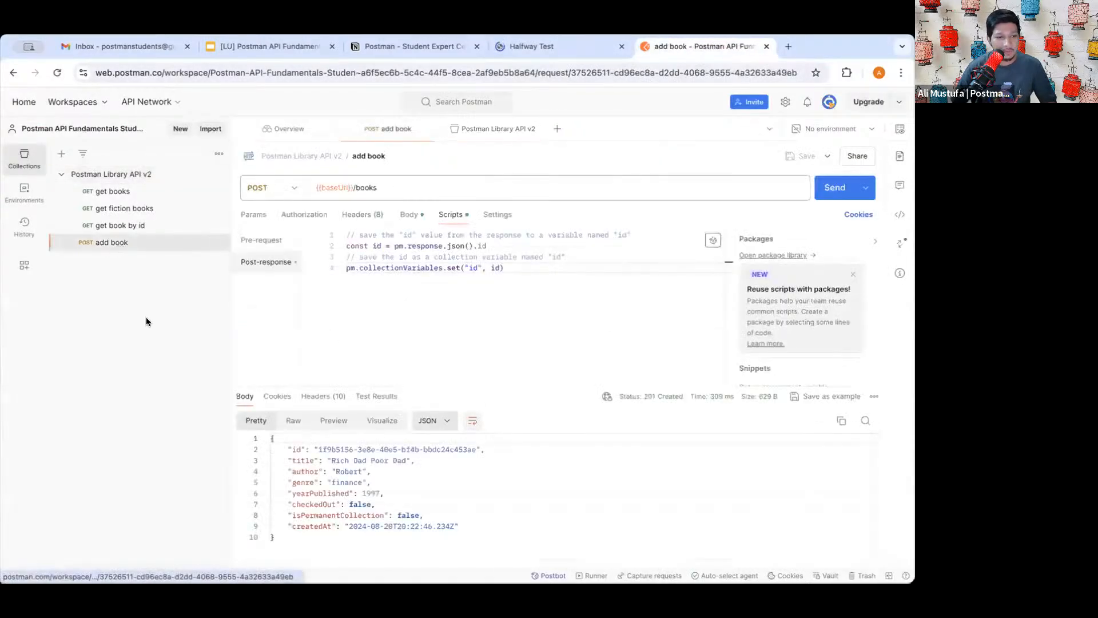
click(546, 47)
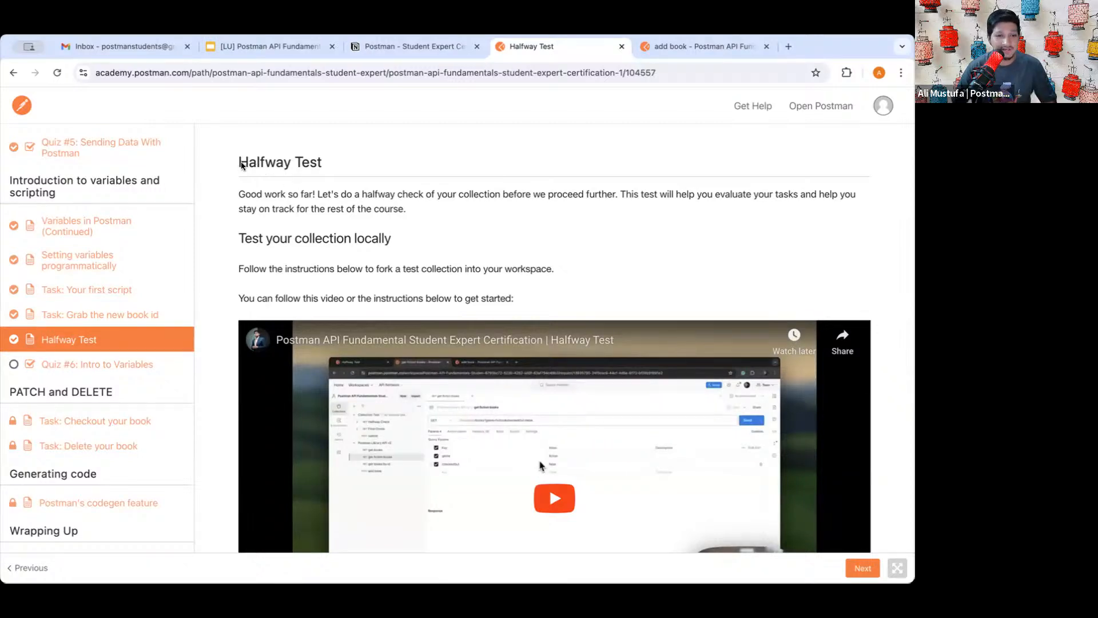
- Scroll the Halfway Test lesson past the video to step 1, forking Collection Test into your workspace
drag(239, 165, 327, 166)
click(328, 166)
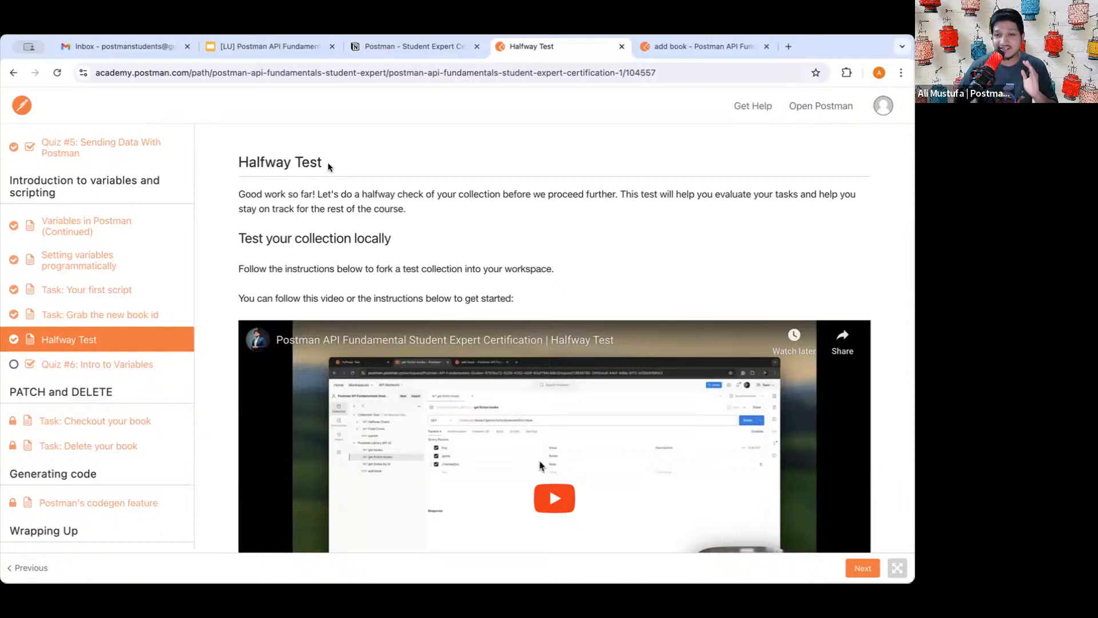
scroll(313, 257, down, 2)
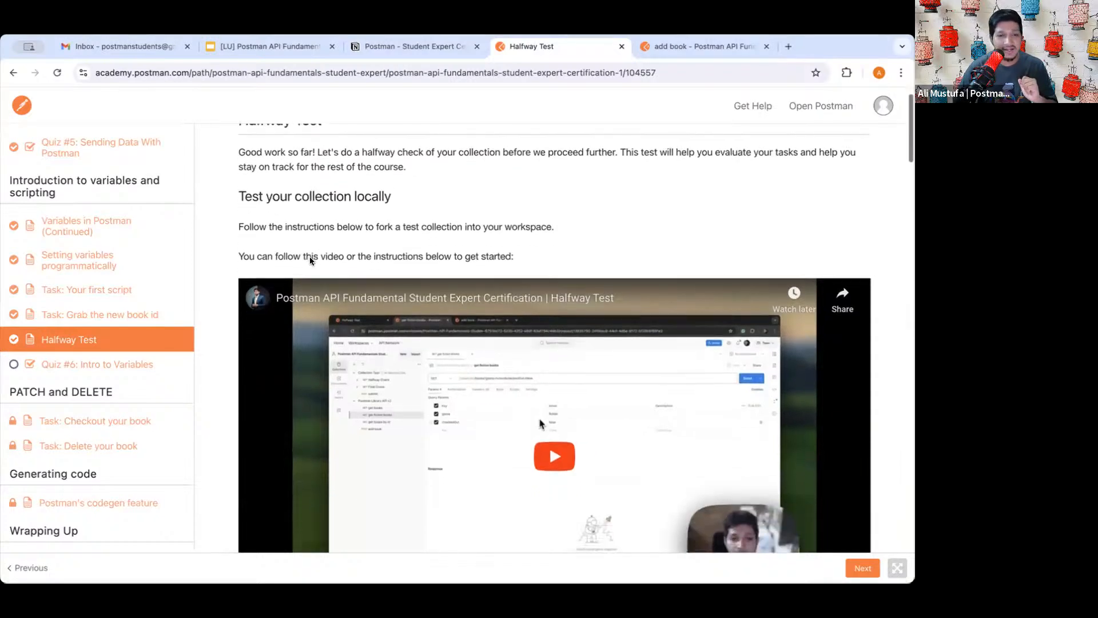
click(686, 50)
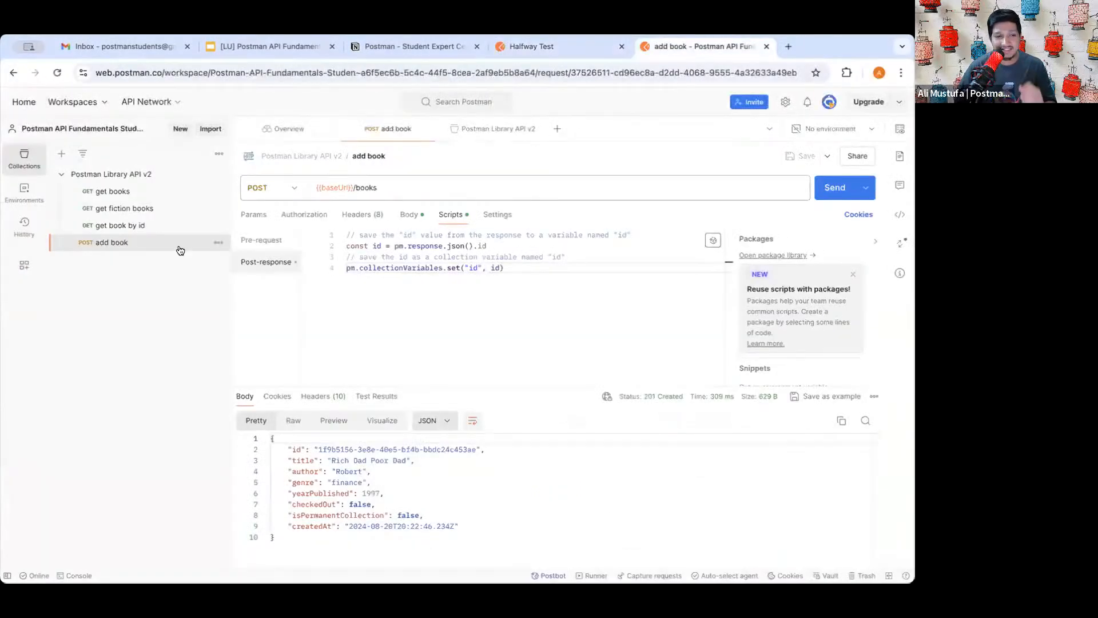
click(550, 48)
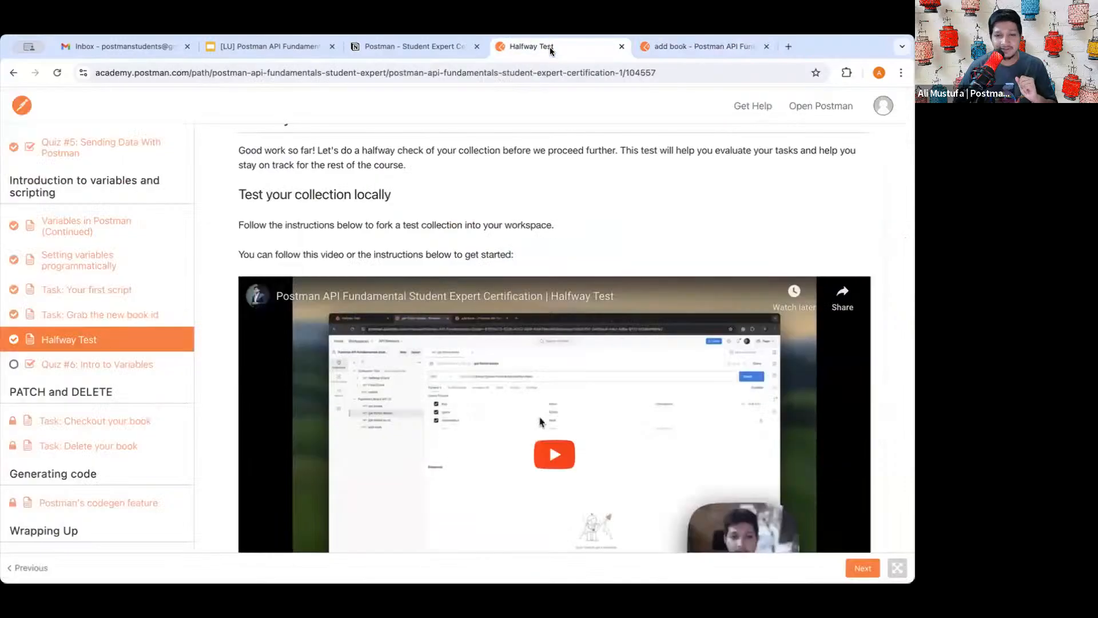
scroll(452, 249, down, 3)
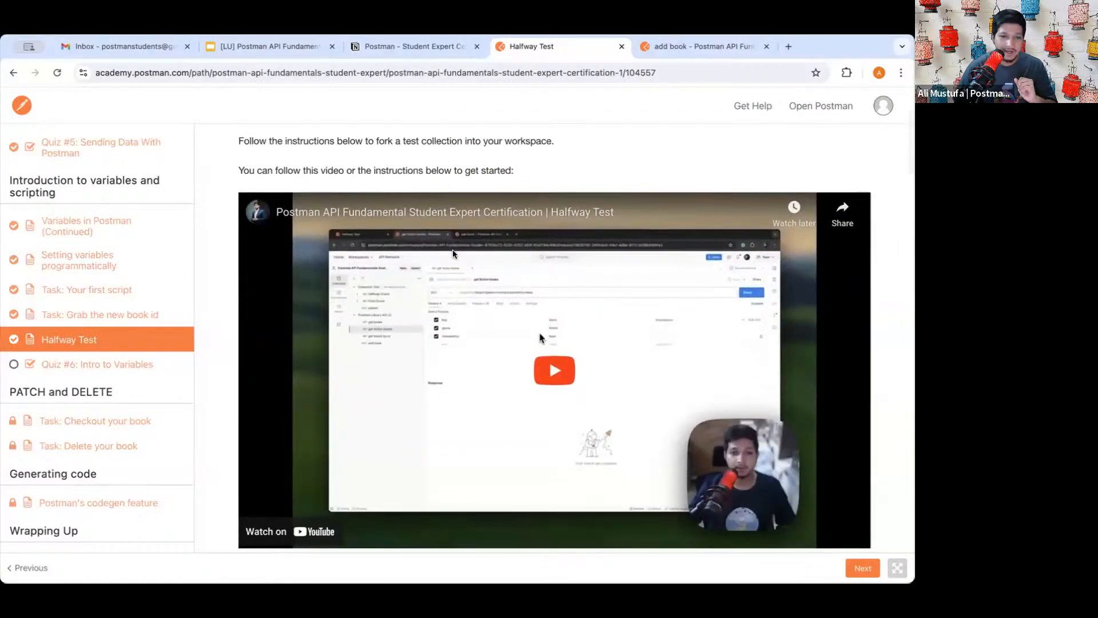
scroll(452, 342, down, 10)
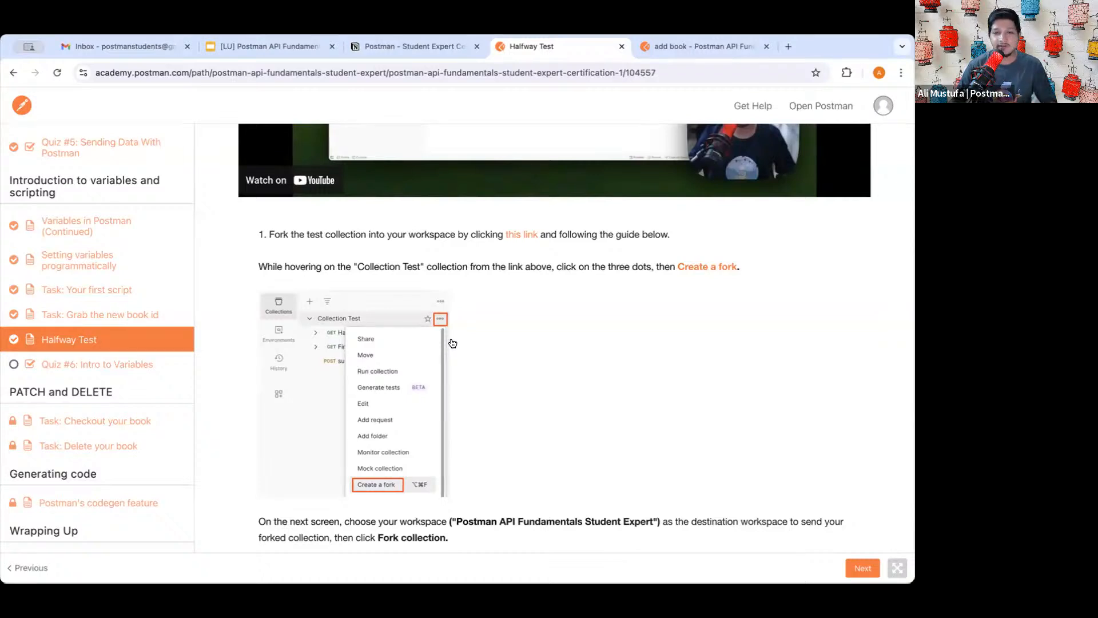
drag(269, 235, 450, 235)
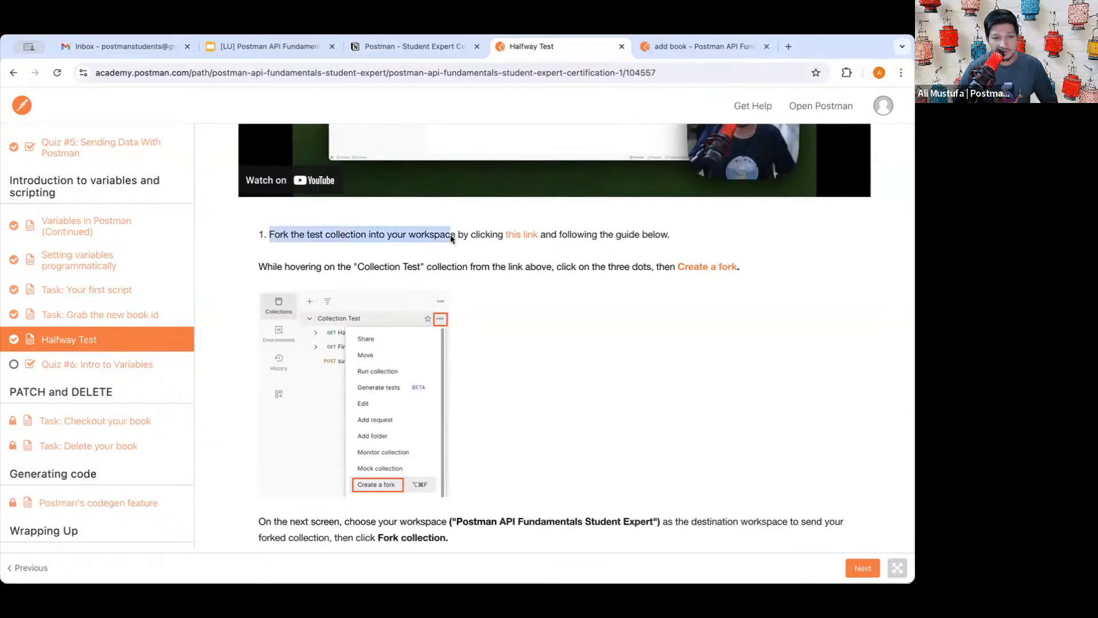
click(448, 234)
drag(283, 234, 430, 234)
click(431, 234)
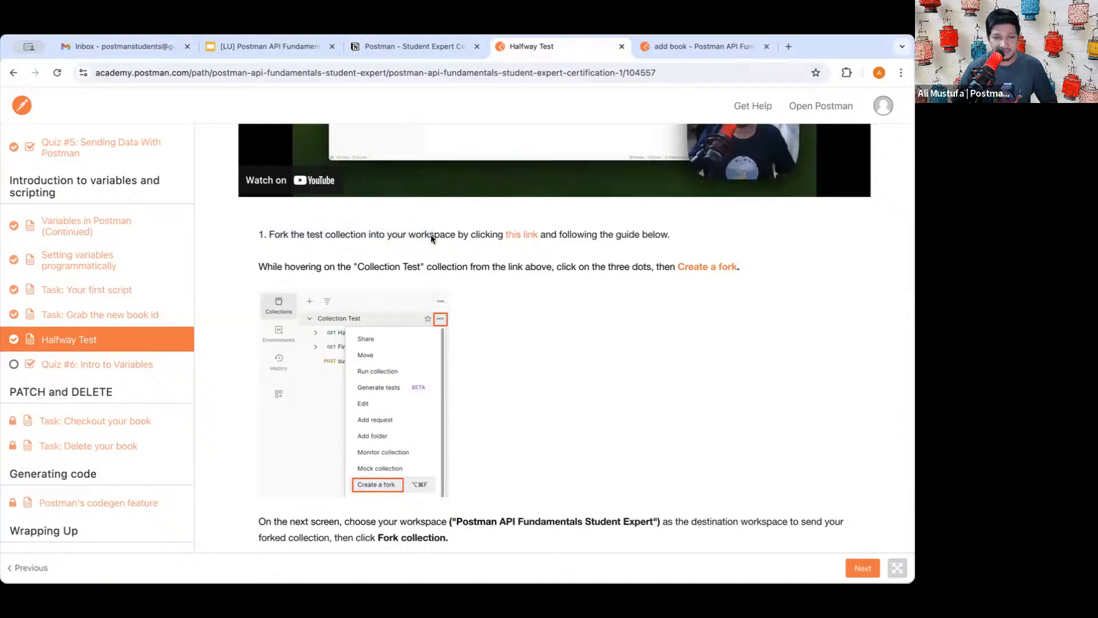
- Open the linked Collection Test and bring up its fork form for the Student Expert workspace
click(520, 235)
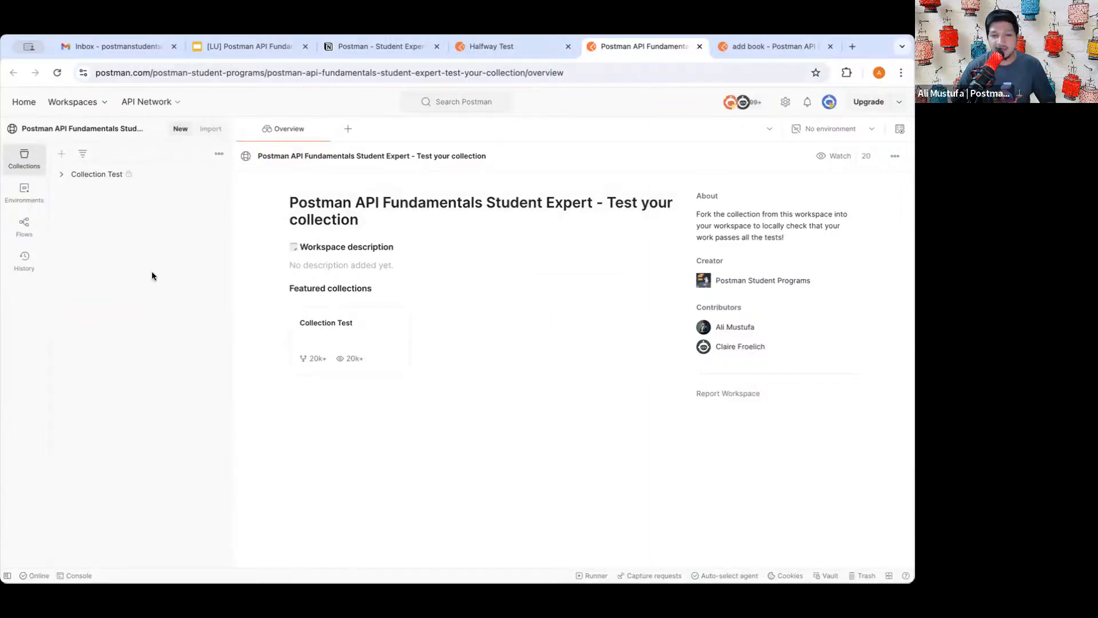
click(91, 176)
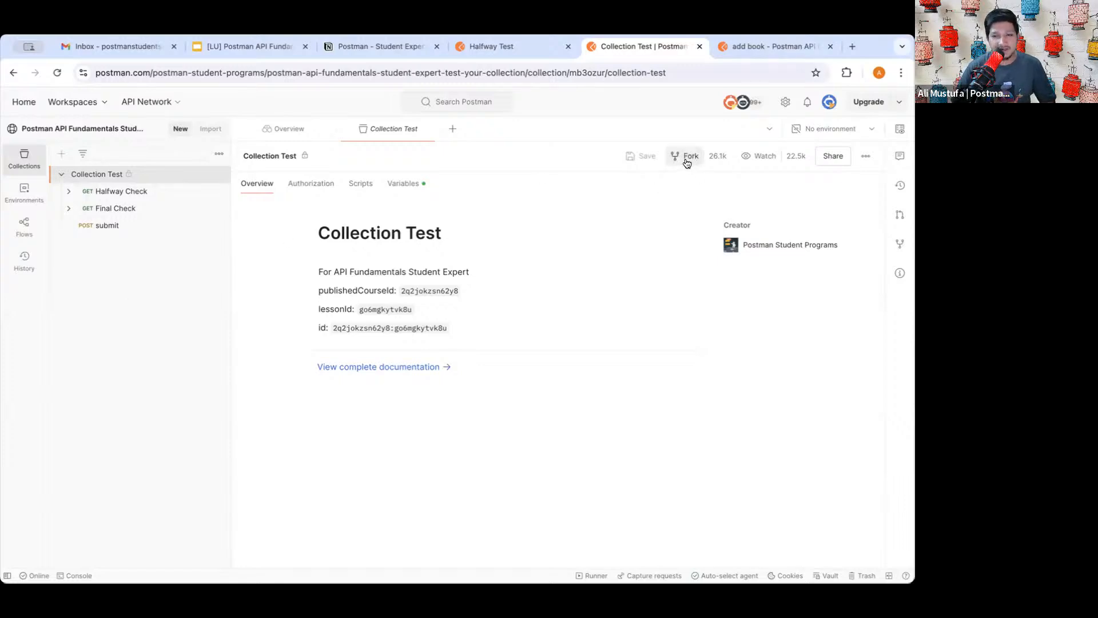
scroll(687, 163, up, 2)
scroll(688, 163, left, 1)
mouse_move(719, 168)
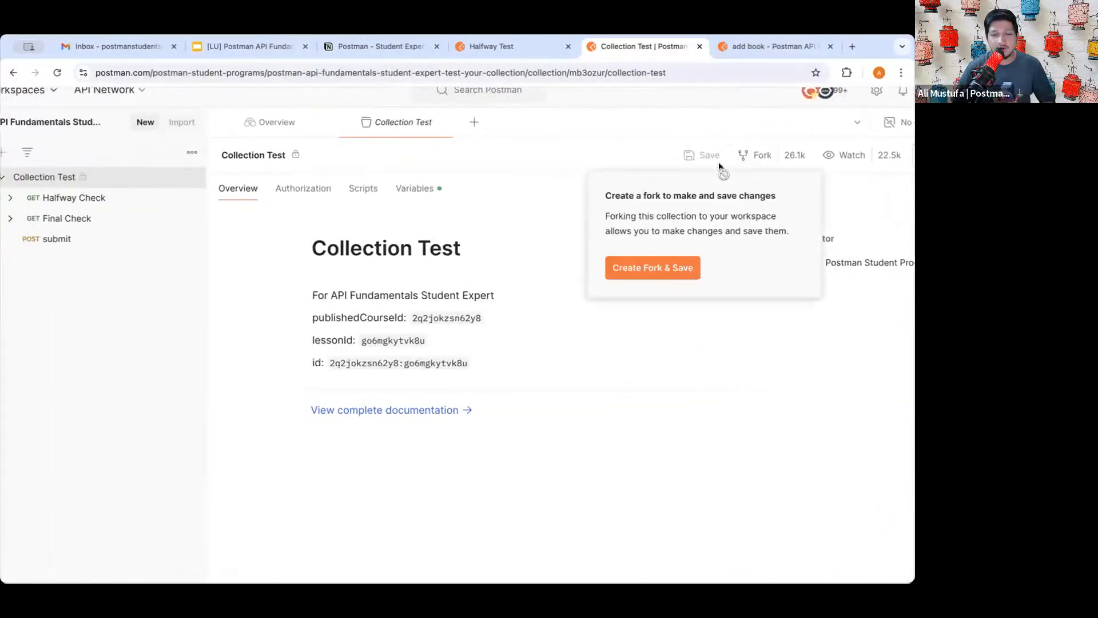
scroll(720, 167, up, 1)
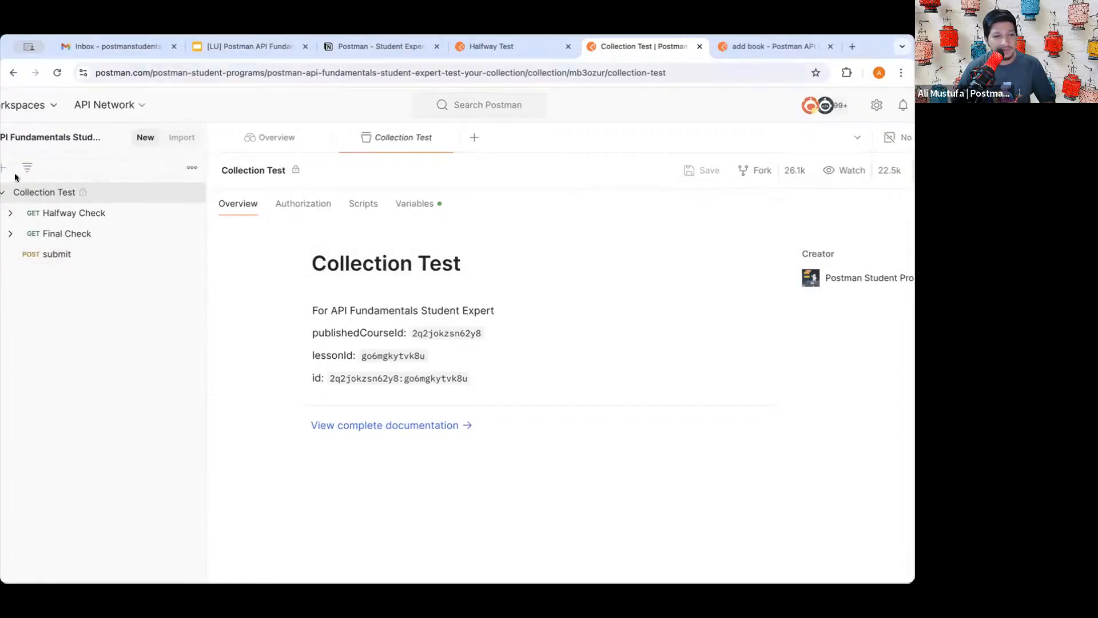
mouse_move(8, 172)
mouse_down()
mouse_move(96, 172)
mouse_move(83, 201)
mouse_move(5, 201)
mouse_move(8, 172)
mouse_up()
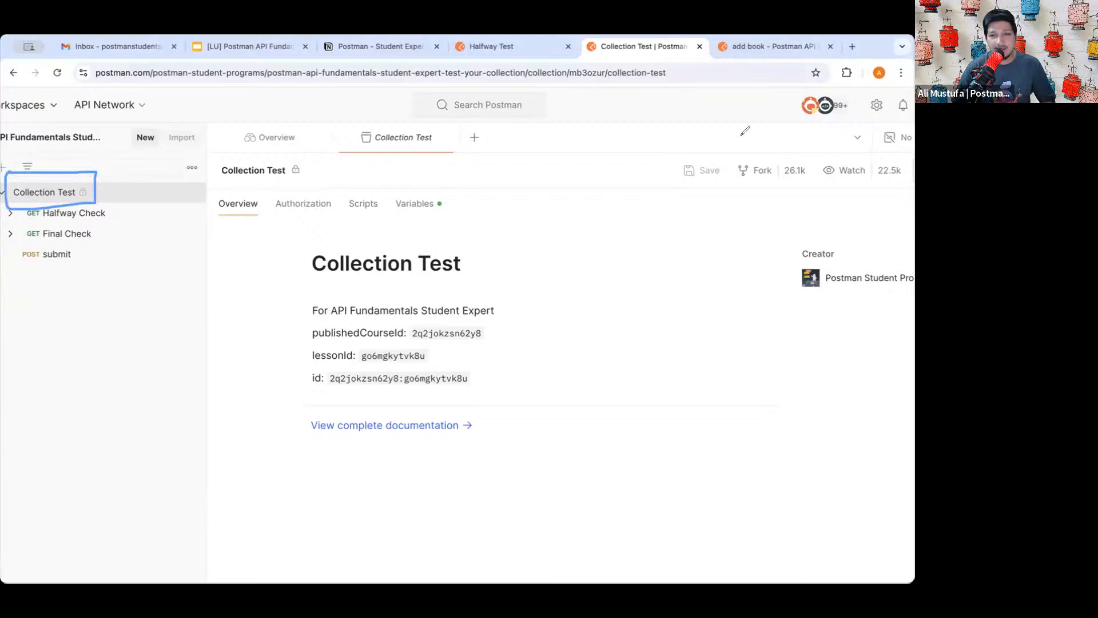
mouse_move(698, 150)
mouse_down()
mouse_move(776, 150)
mouse_move(781, 186)
mouse_move(712, 200)
mouse_move(697, 150)
mouse_up()
drag(671, 254, 723, 217)
mouse_move(694, 218)
mouse_down()
mouse_move(725, 215)
mouse_move(715, 263)
mouse_up()
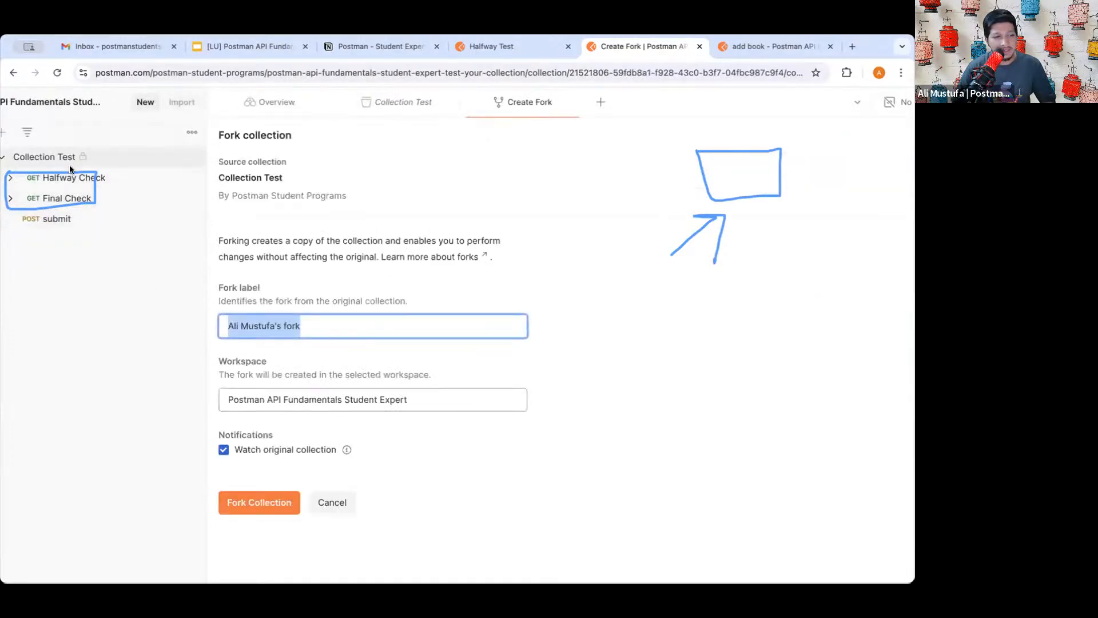
- Keep the default fork label and read the explanation of what forking does
click(273, 324)
click(233, 284)
double_click(234, 285)
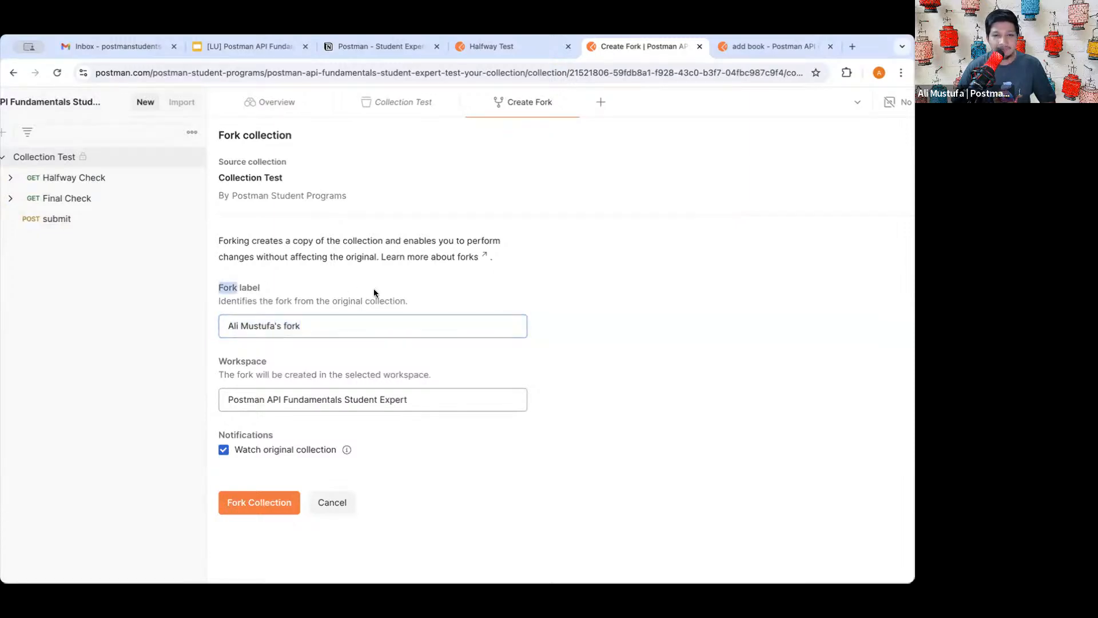
scroll(395, 309, down, 1)
scroll(439, 344, down, 3)
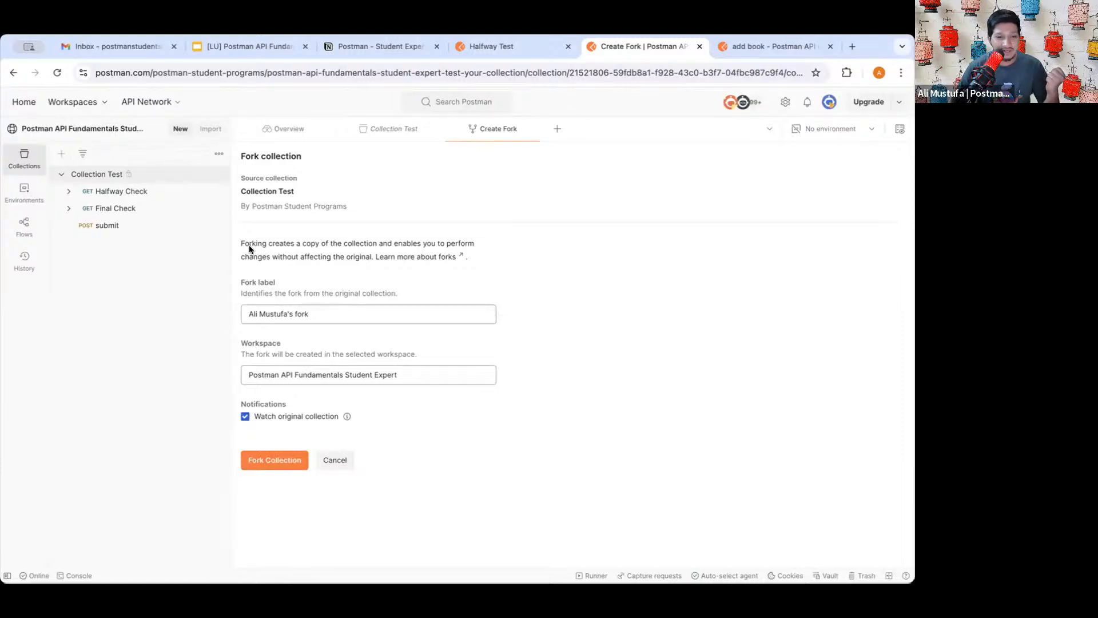
drag(240, 243, 426, 242)
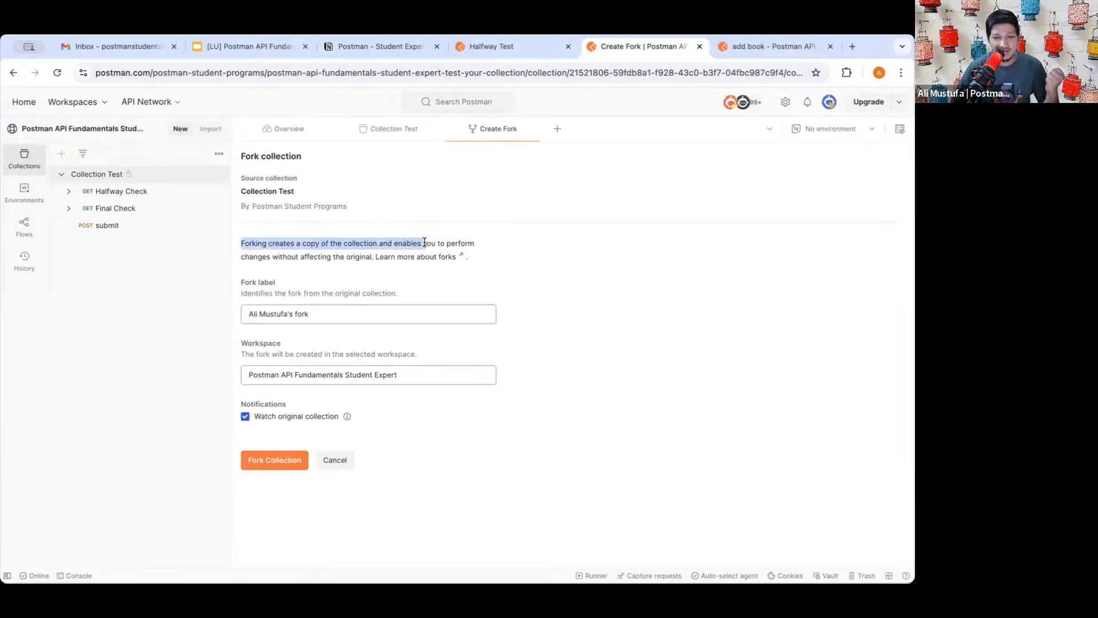
triple_click(428, 243)
double_click(361, 241)
triple_click(361, 241)
click(327, 245)
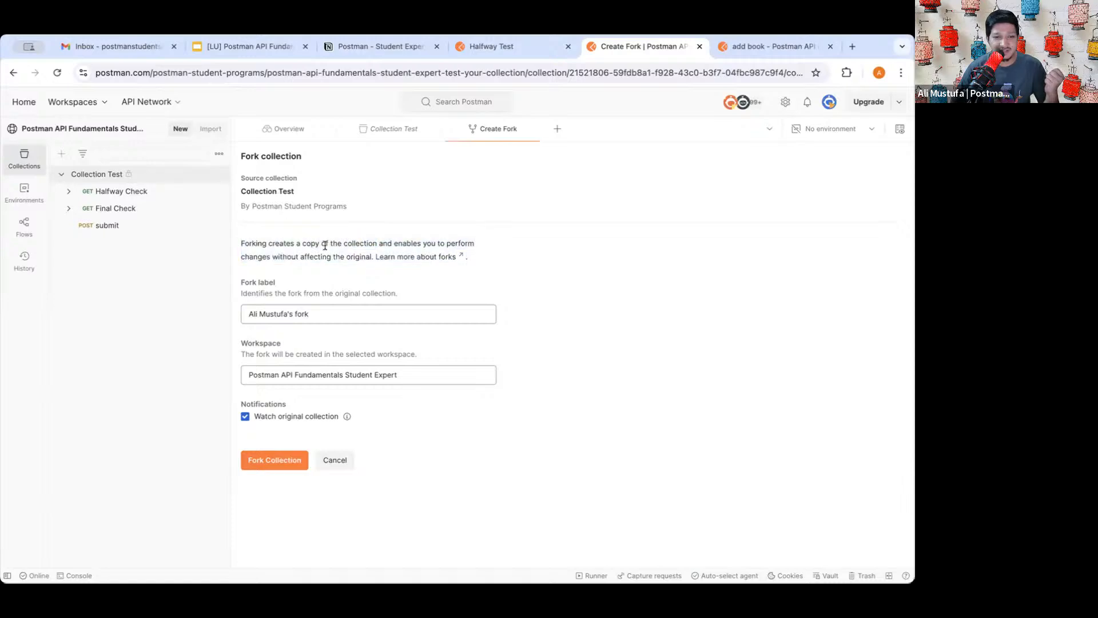
drag(368, 256, 277, 252)
click(278, 252)
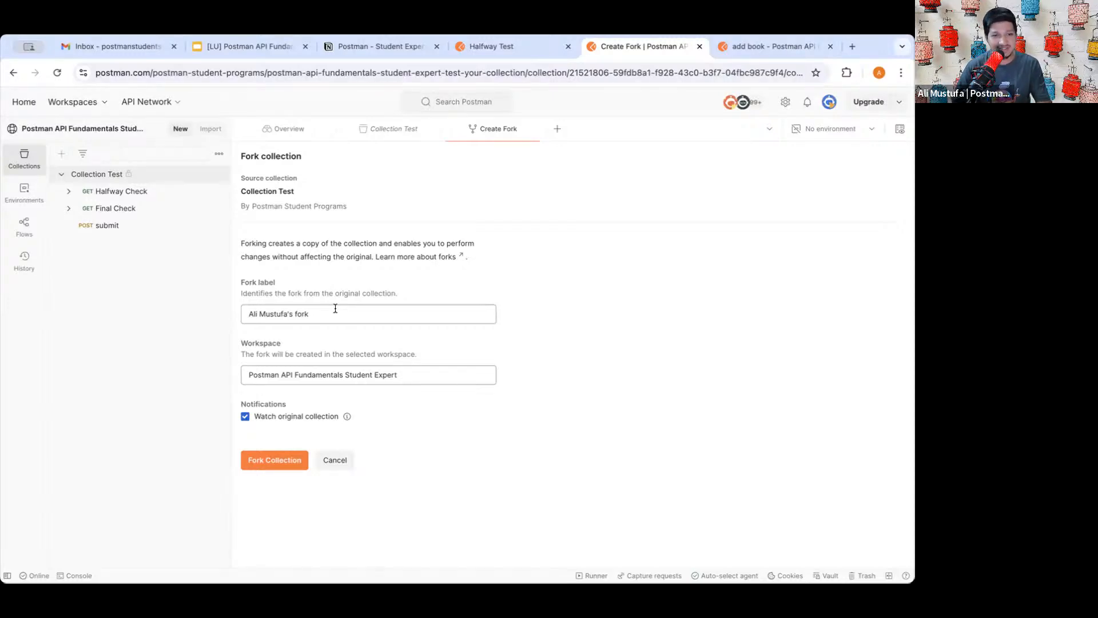
- Choose the Postman API Fundamentals Student Expert workspace and create the fork
click(299, 367)
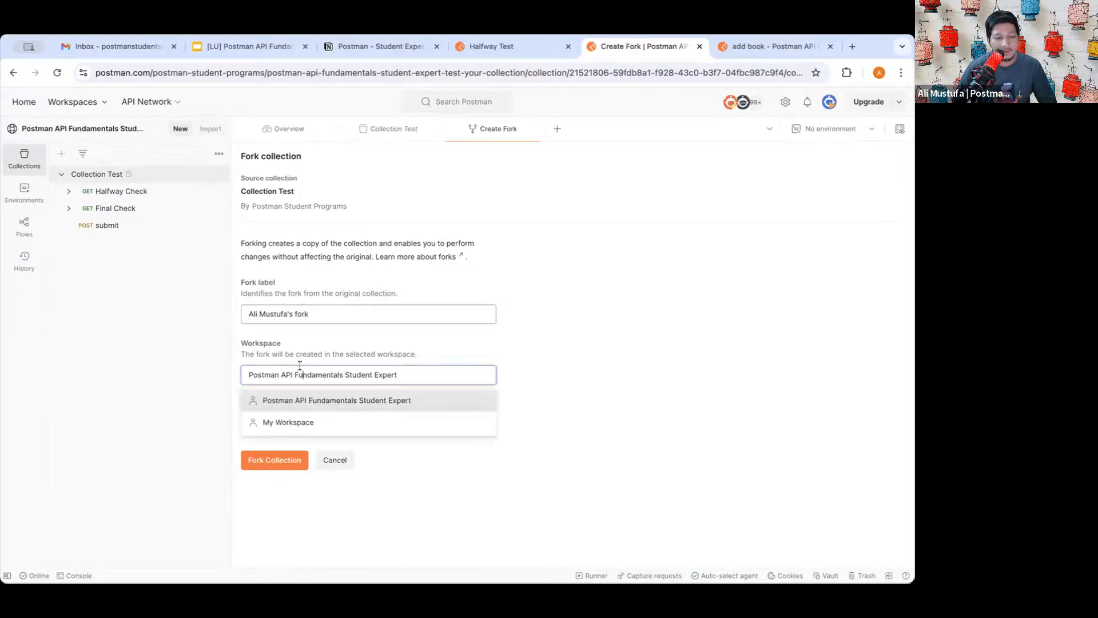
click(310, 402)
drag(253, 378, 328, 376)
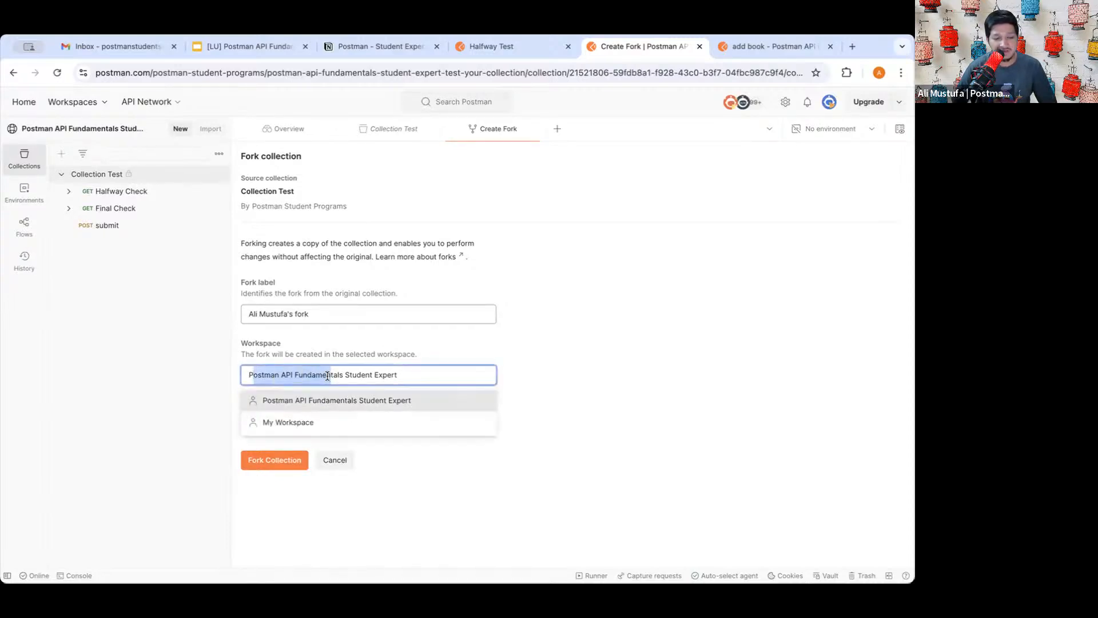
triple_click(328, 375)
click(354, 375)
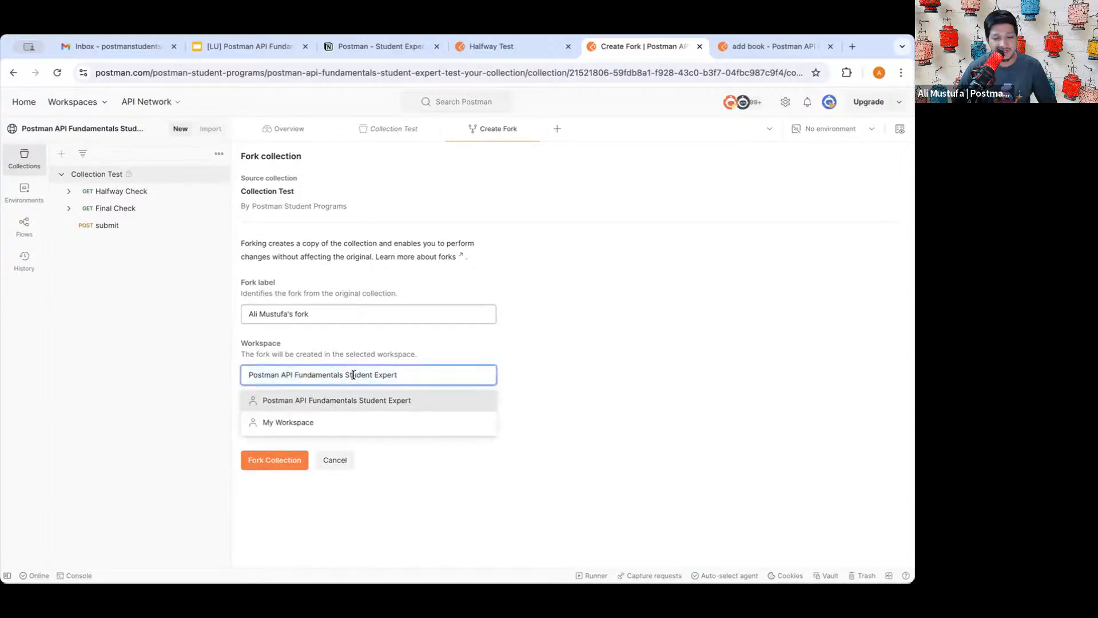
click(277, 460)
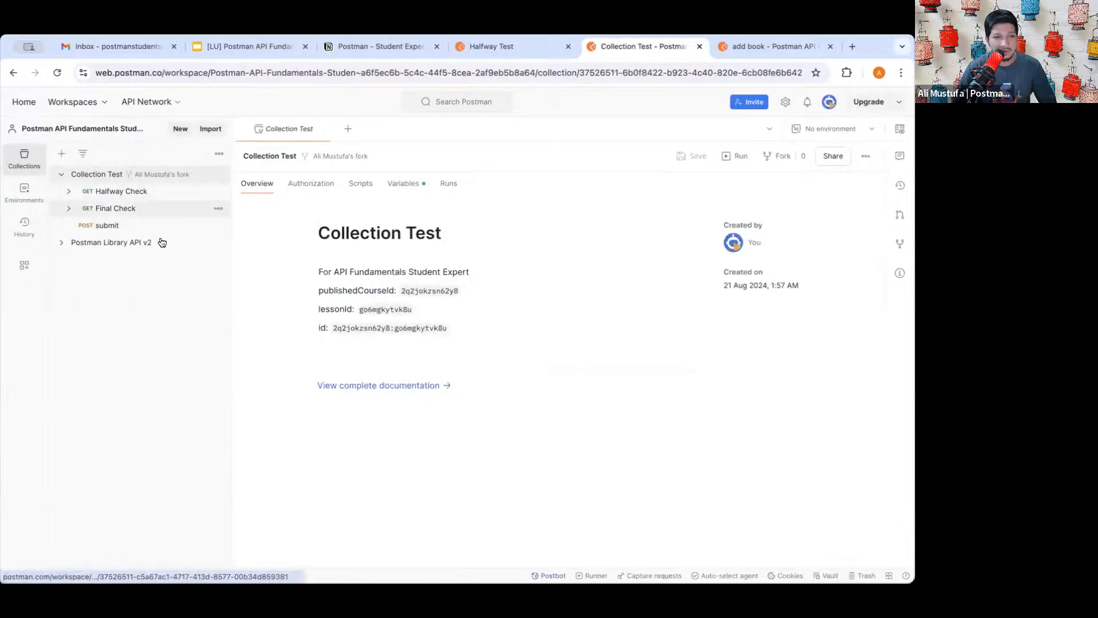
- Look over the collection's authorization settings and the Library API v2 add book request
mouse_move(152, 179)
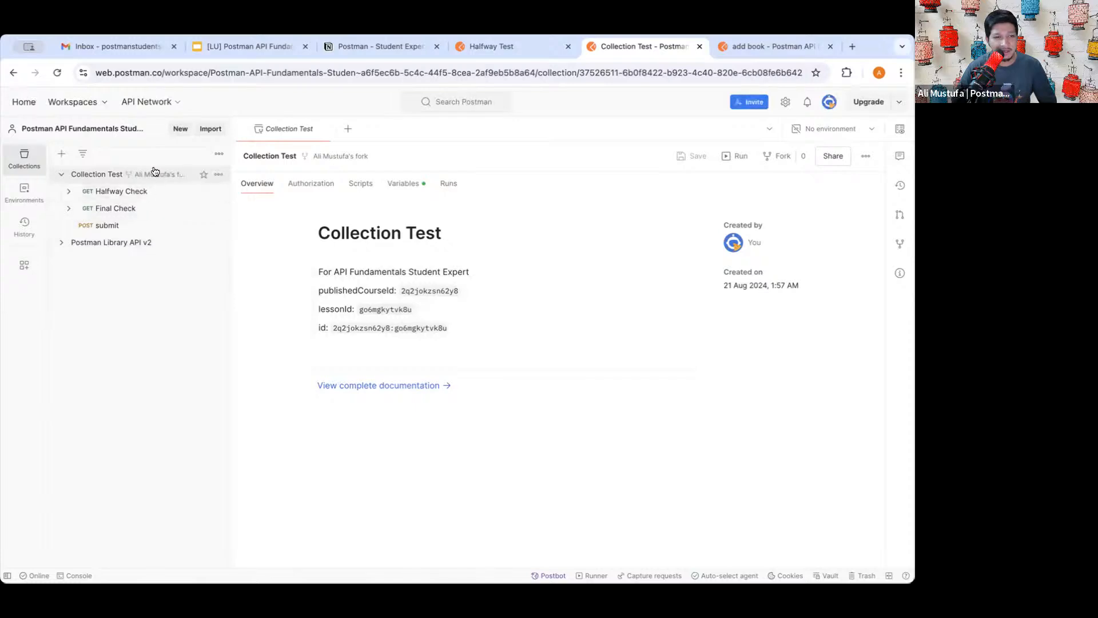
click(306, 186)
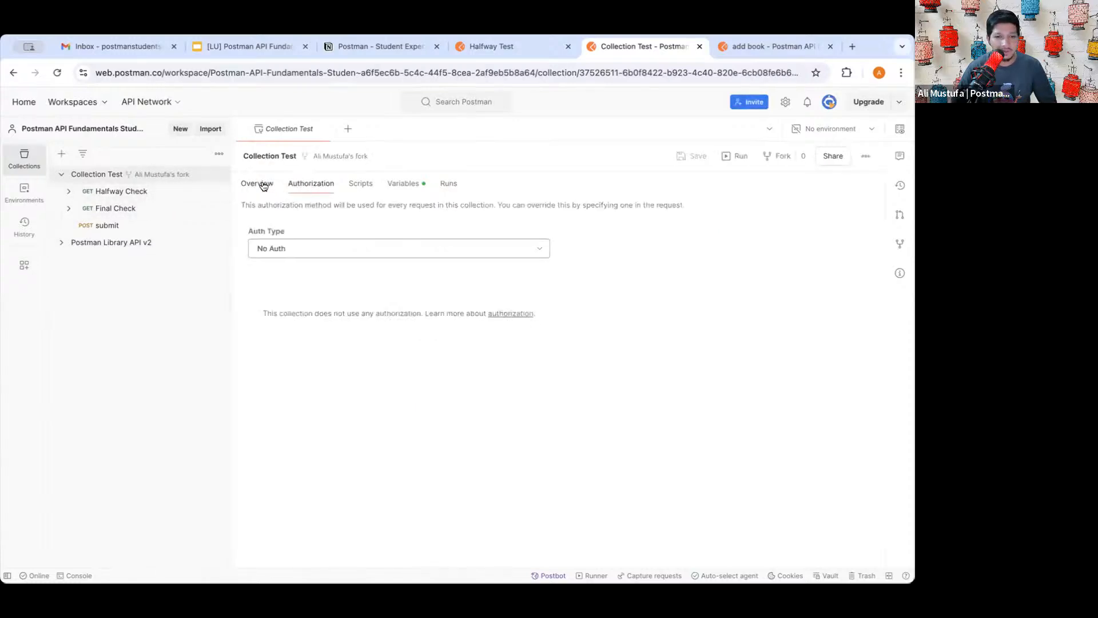
click(261, 184)
click(109, 242)
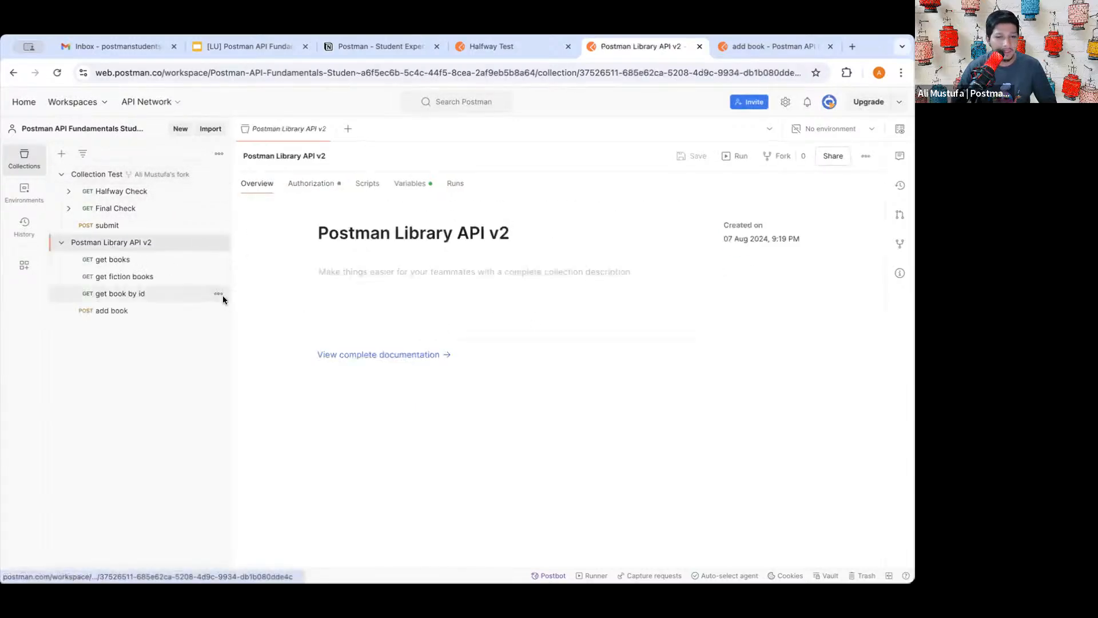
click(120, 310)
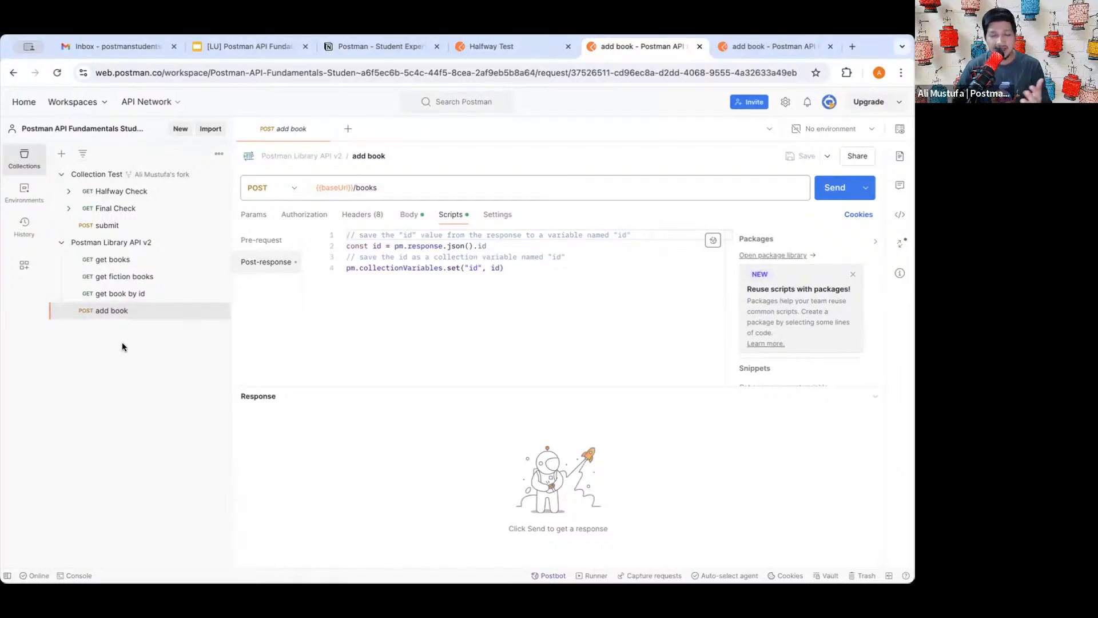
- Open Collection Test's Halfway Check request with its {{submission}} URL, then return to the Halfway Test lesson
click(101, 175)
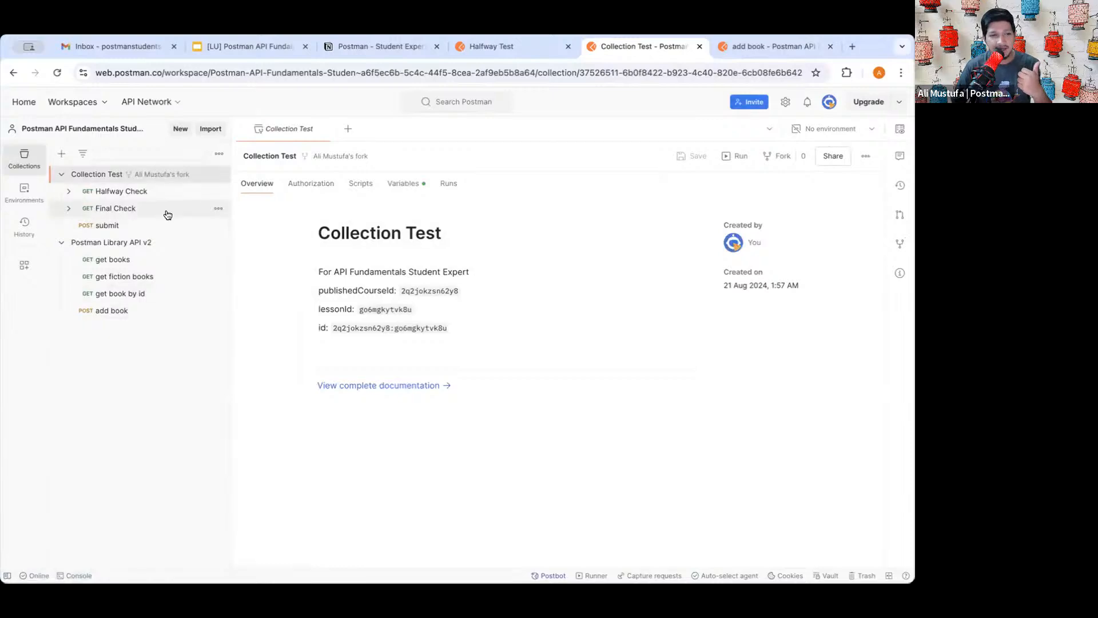
click(123, 191)
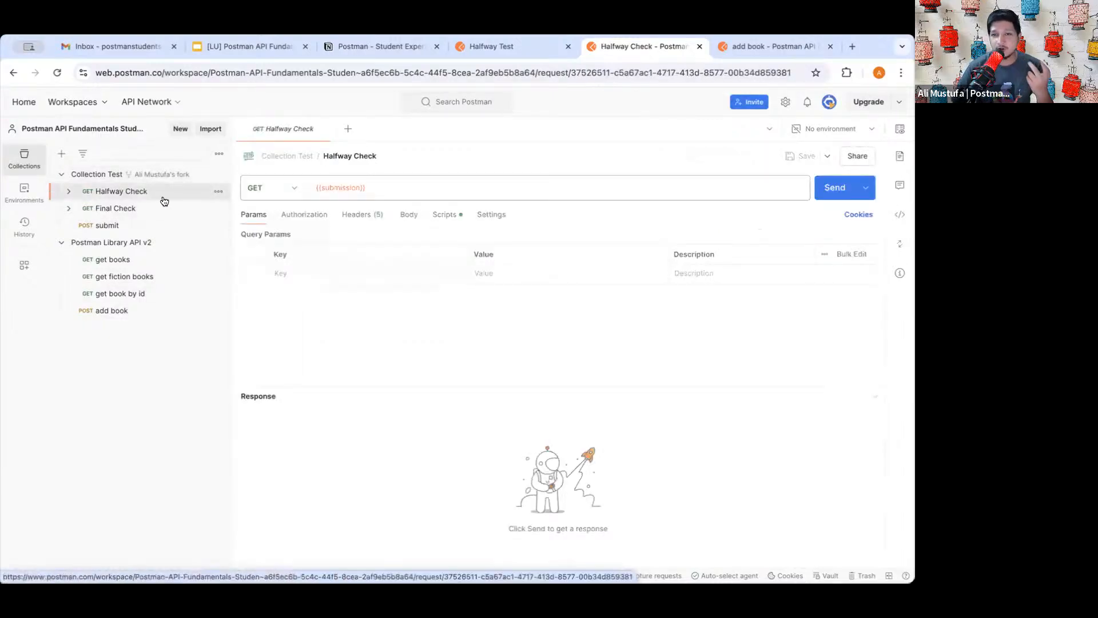
click(491, 47)
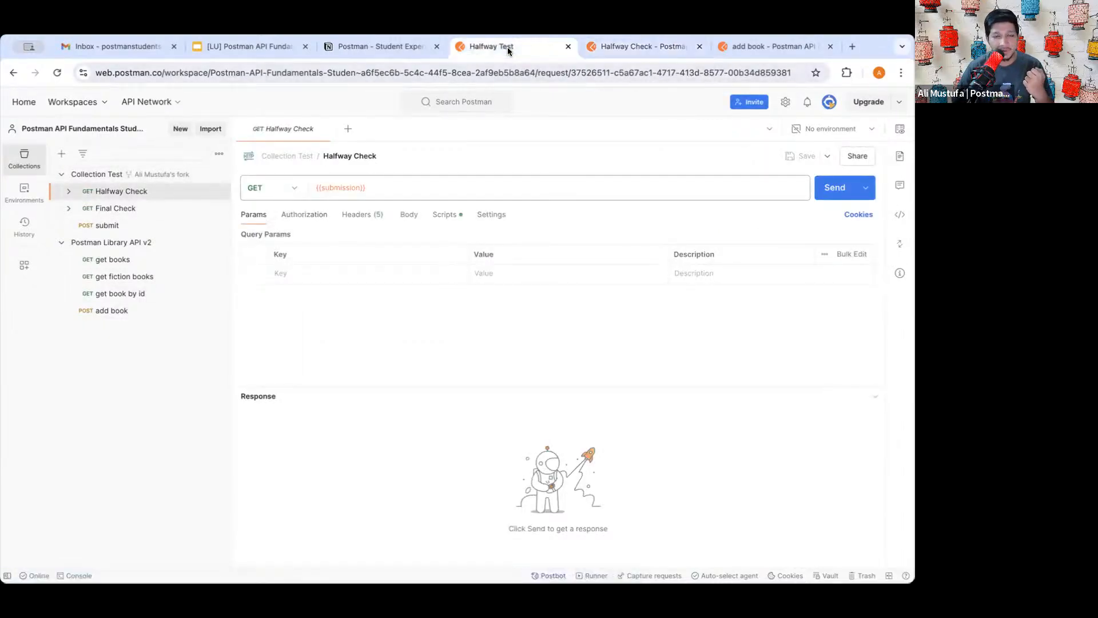
scroll(445, 269, down, 1)
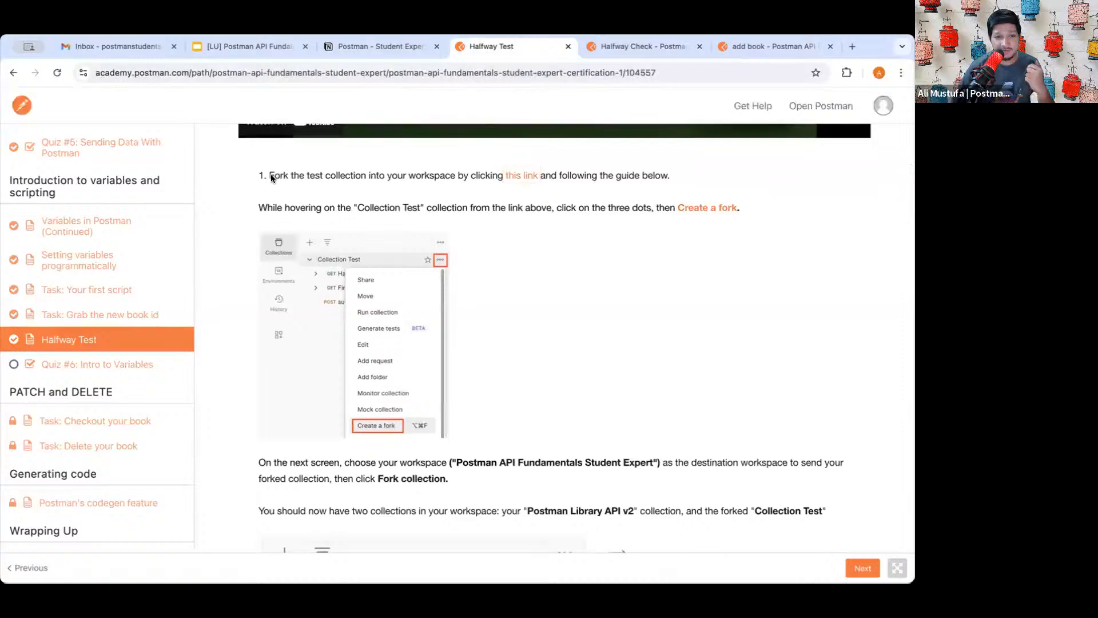
- Read the lesson's instructions on forking the collection with Create a fork
drag(269, 175, 593, 176)
click(592, 191)
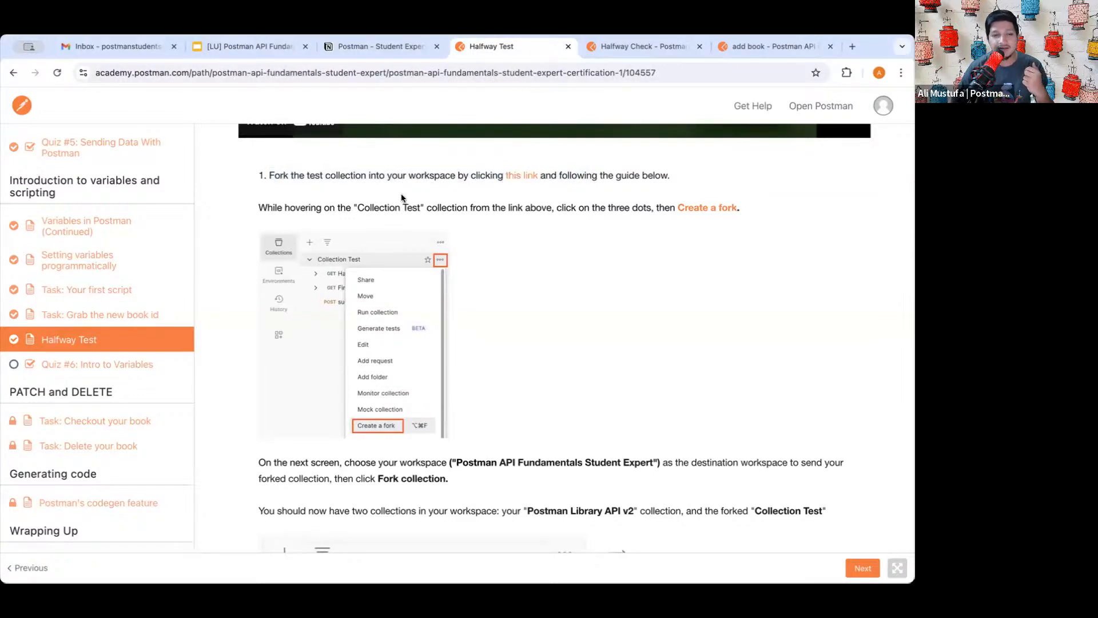
drag(295, 208, 658, 209)
click(659, 209)
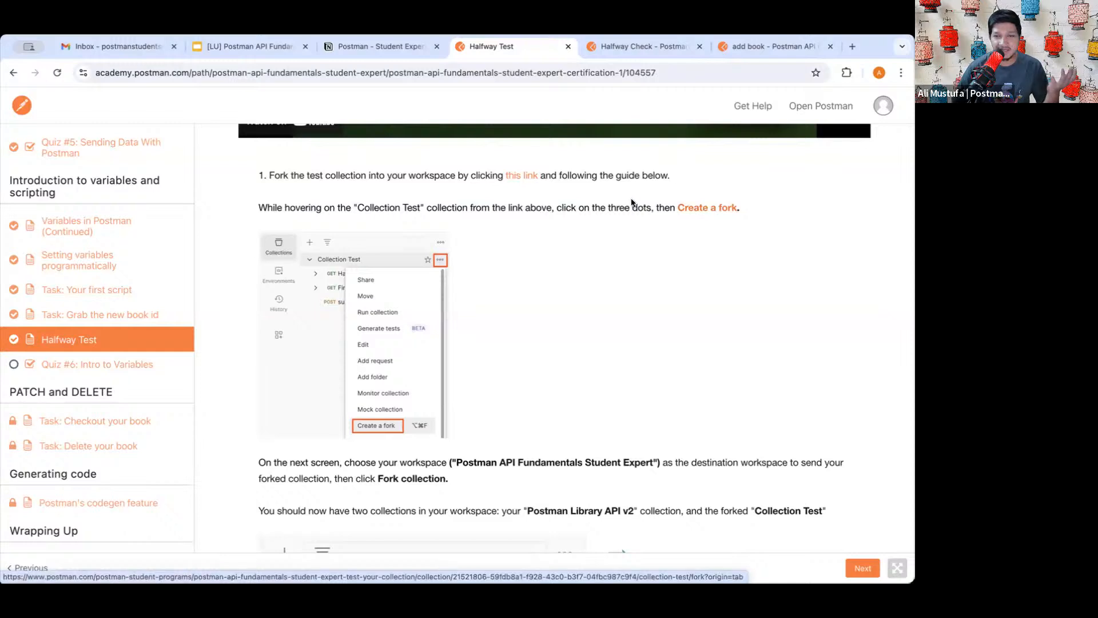
drag(620, 208, 799, 210)
- Scroll through the steps on getting the collection's API link, then return to Halfway Check
scroll(485, 299, down, 2)
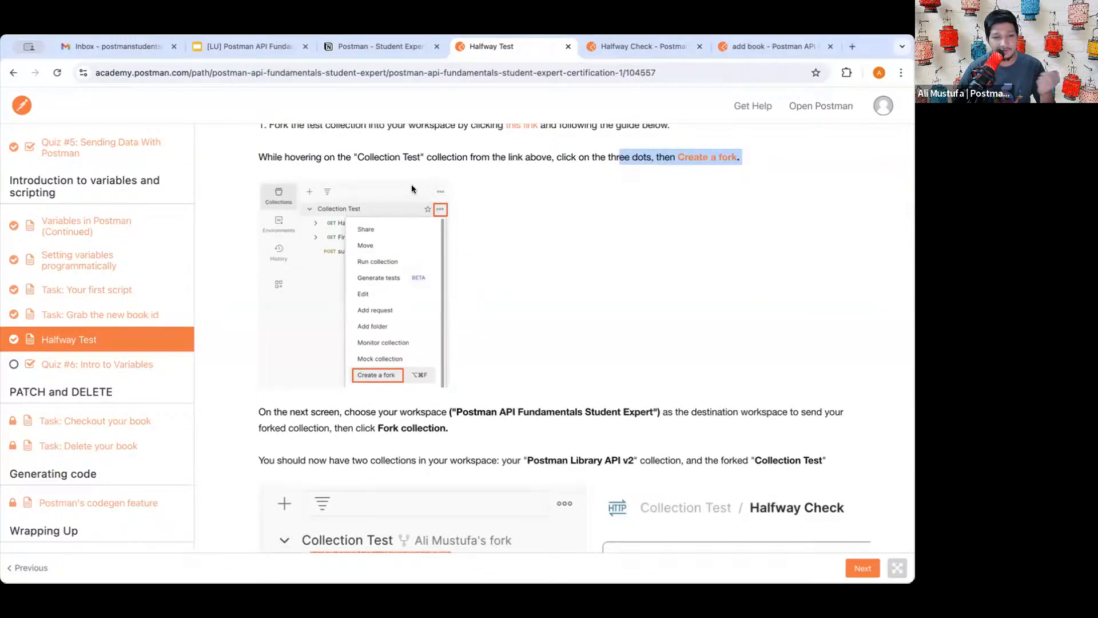
scroll(386, 418, down, 3)
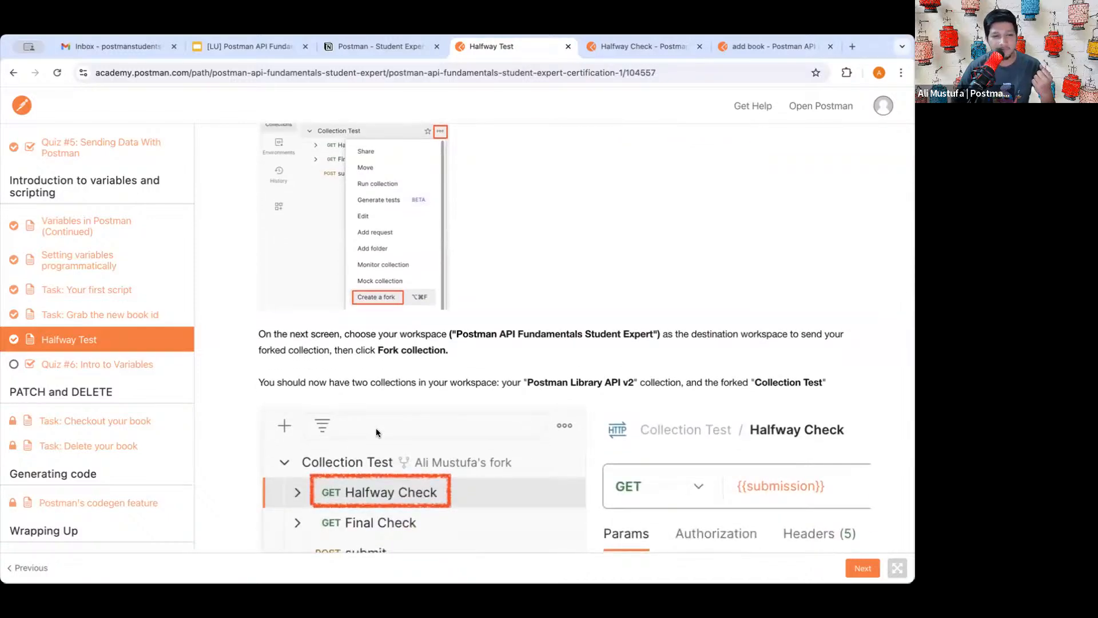
scroll(375, 428, down, 8)
scroll(376, 432, down, 12)
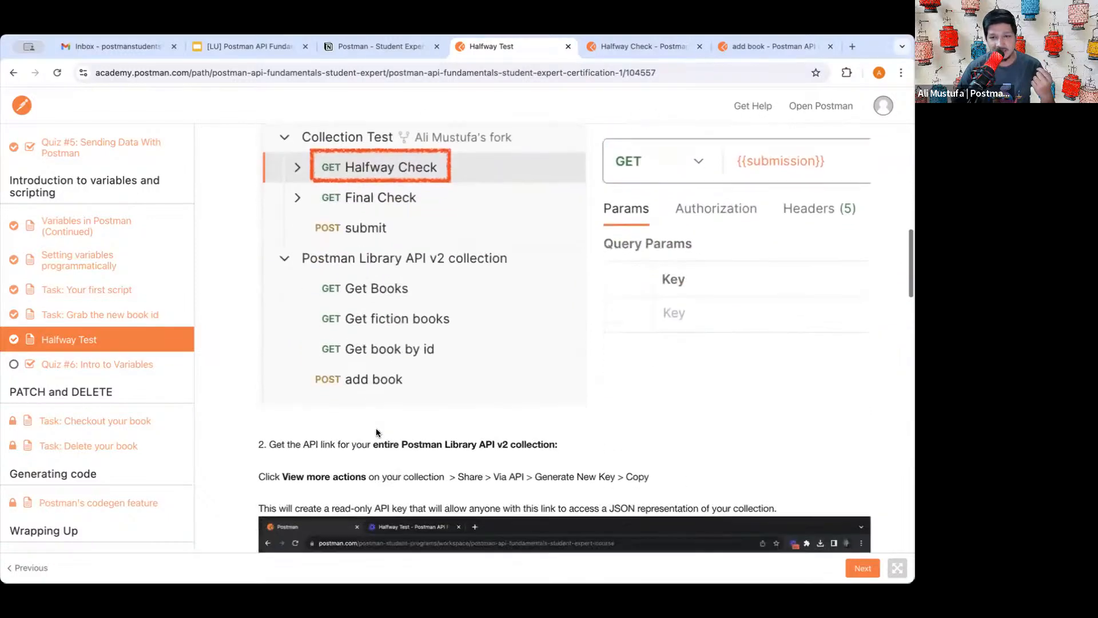
scroll(375, 428, down, 2)
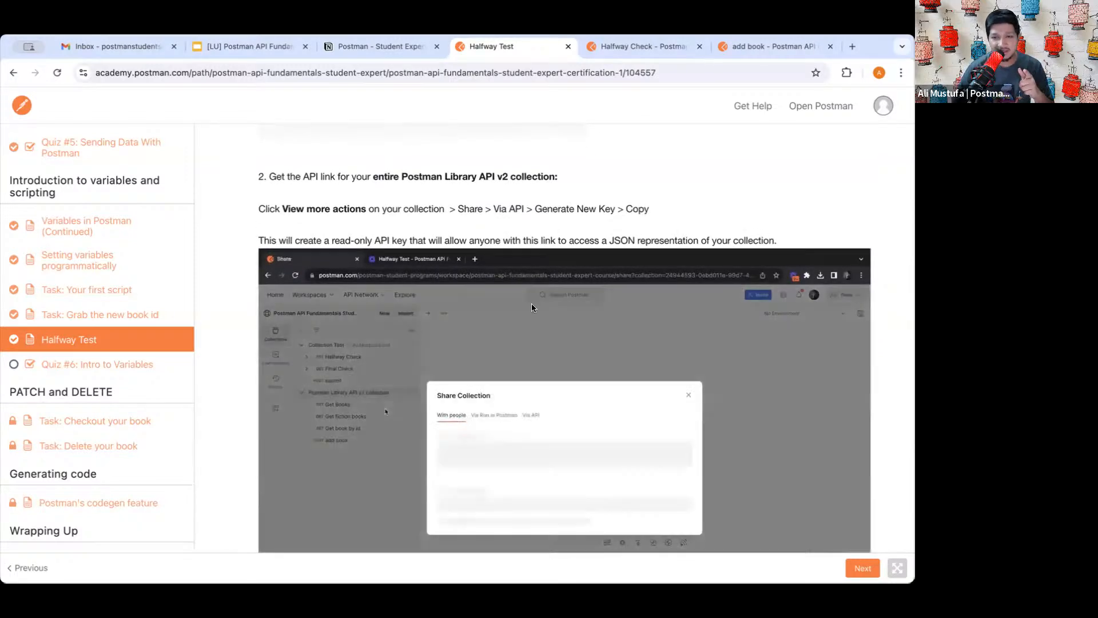
scroll(531, 305, up, 1)
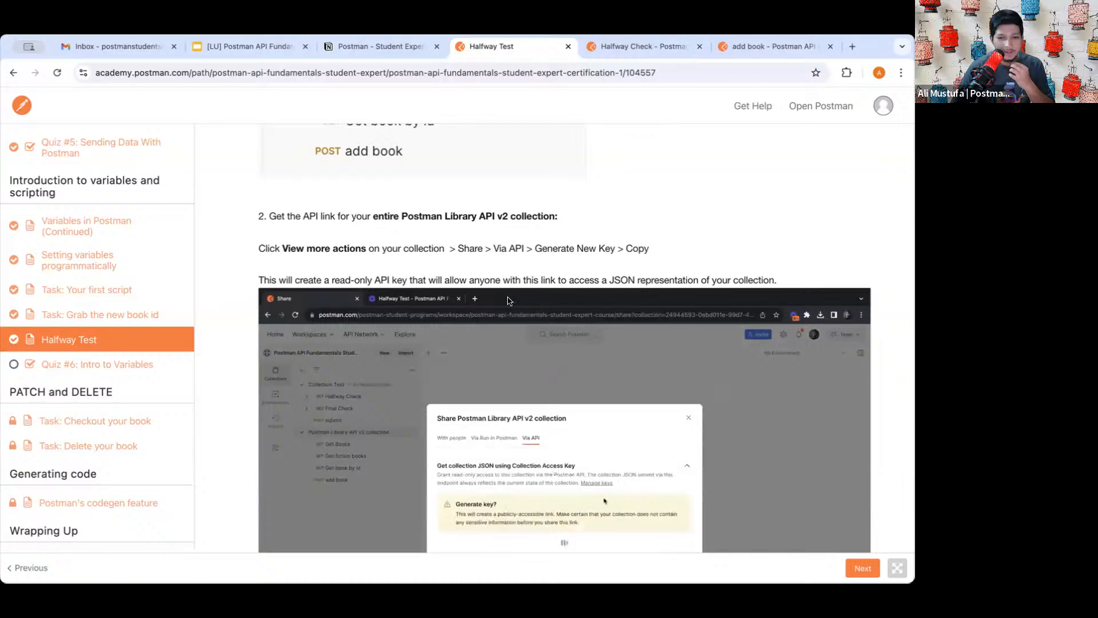
scroll(513, 223, up, 8)
scroll(513, 219, up, 10)
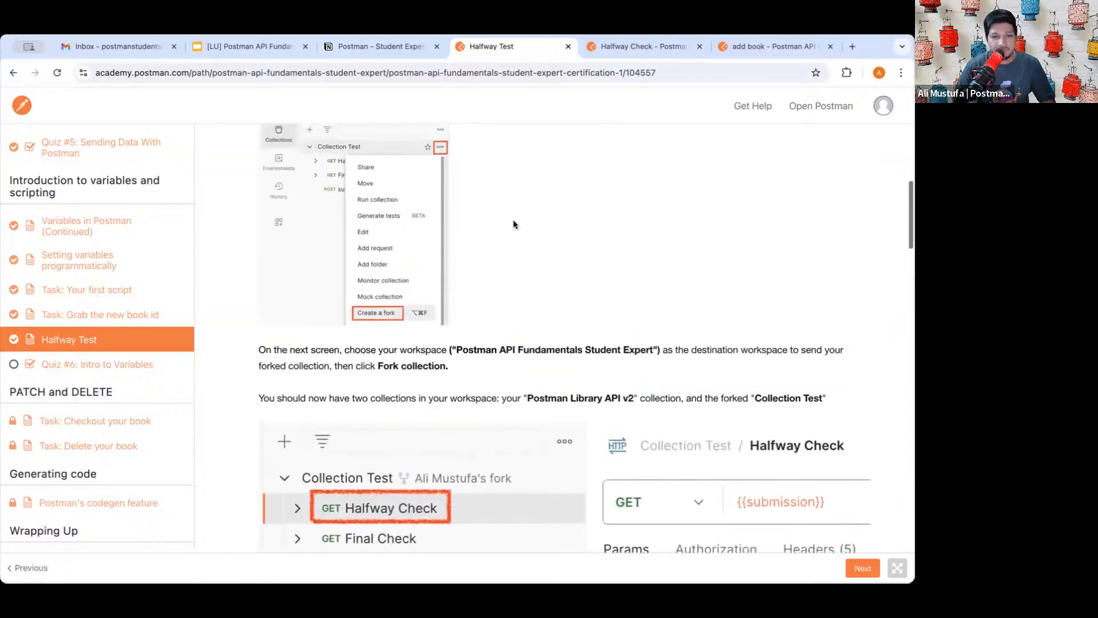
click(615, 45)
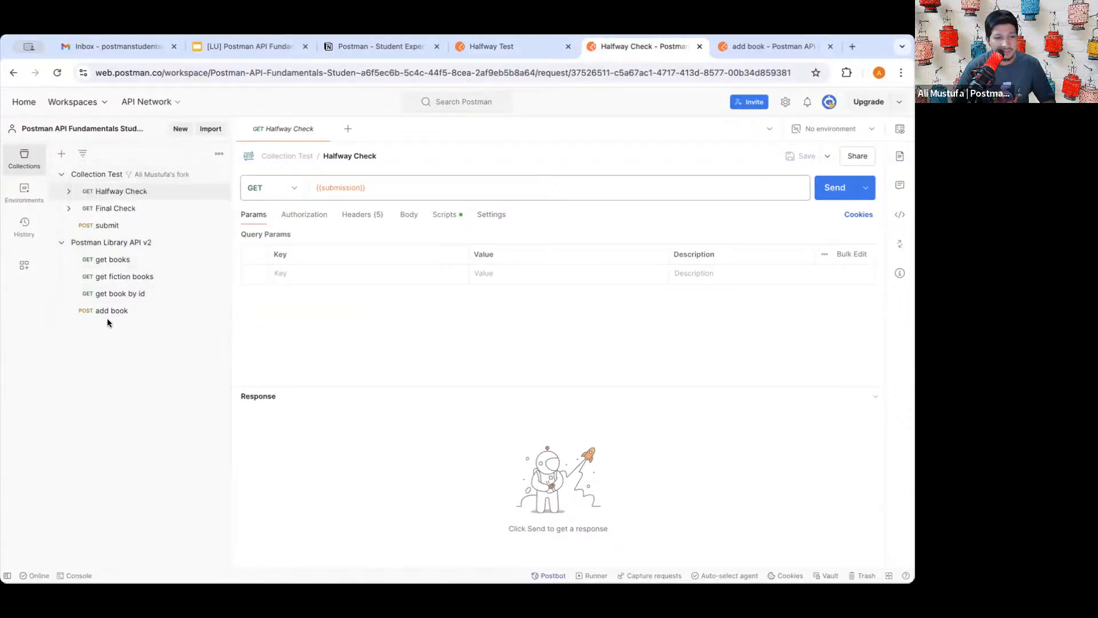
- Choose Share from the Postman Library API v2 collection's actions menu
scroll(98, 304, up, 10)
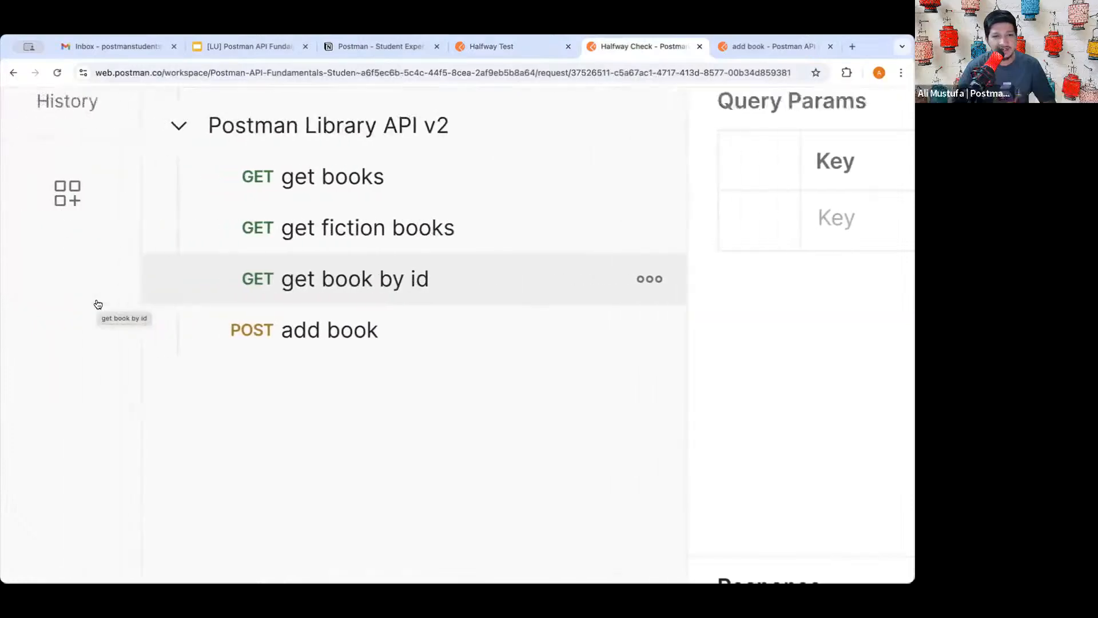
scroll(97, 303, up, 1)
scroll(169, 393, down, 1)
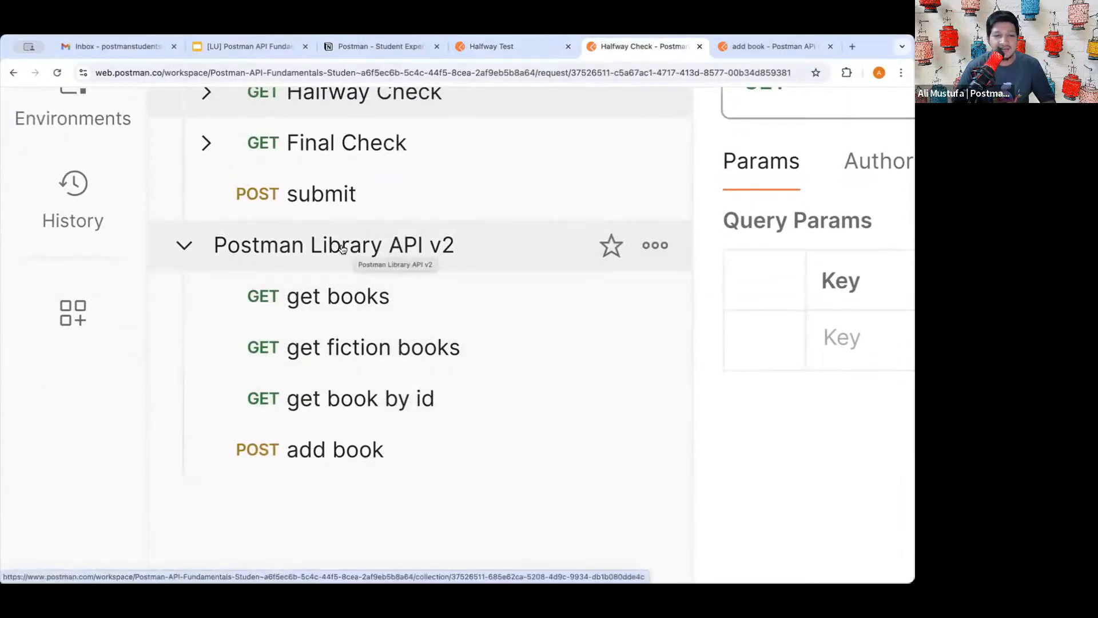
click(656, 246)
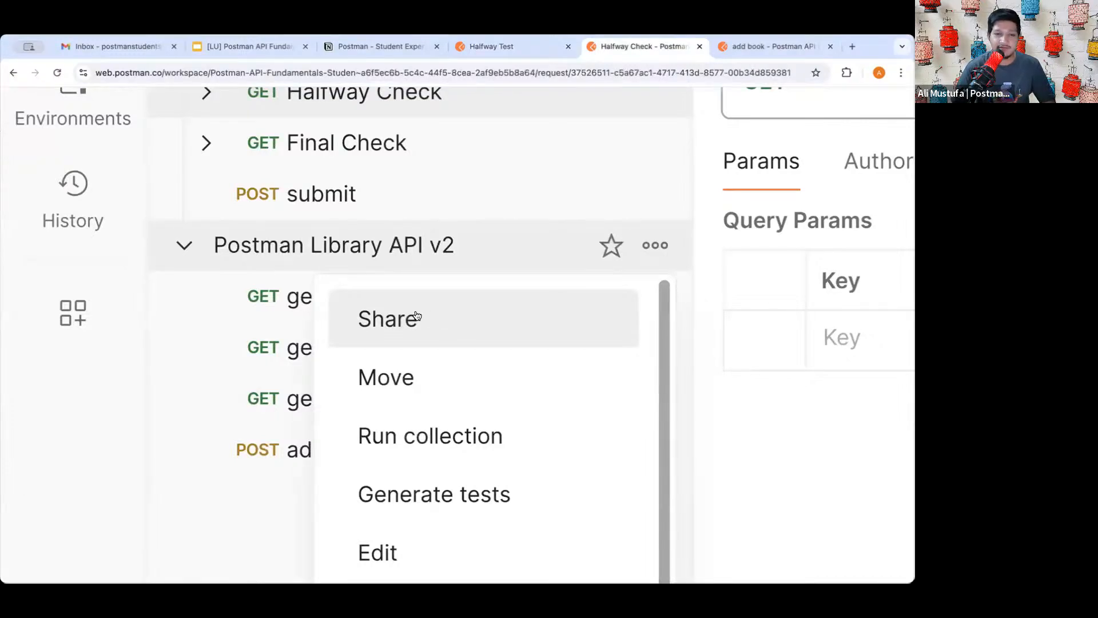
click(655, 245)
click(654, 245)
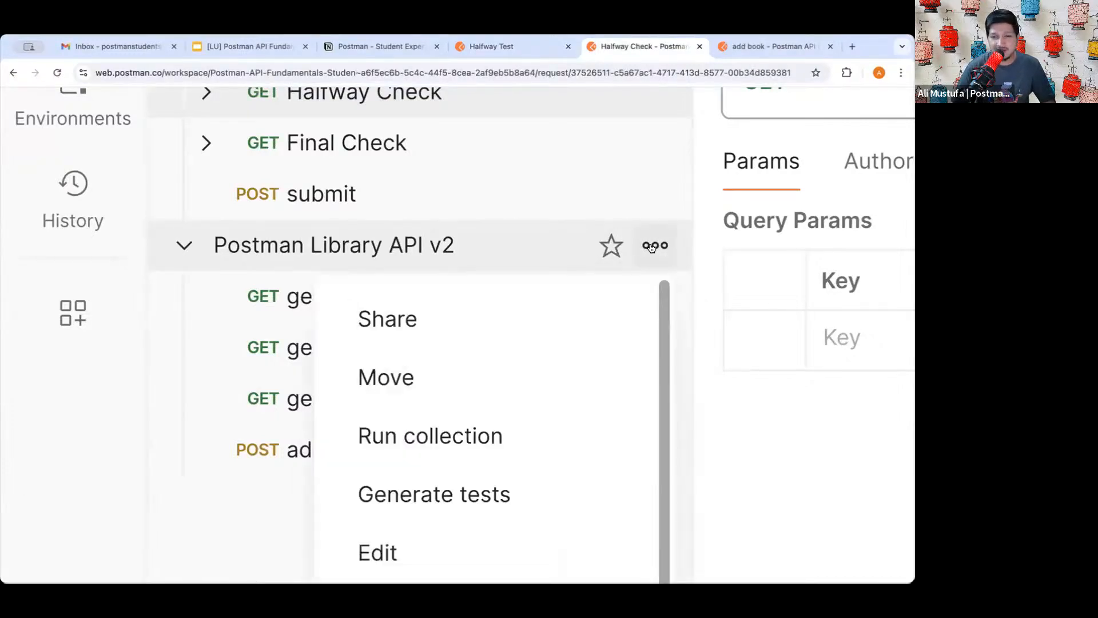
scroll(426, 327, down, 5)
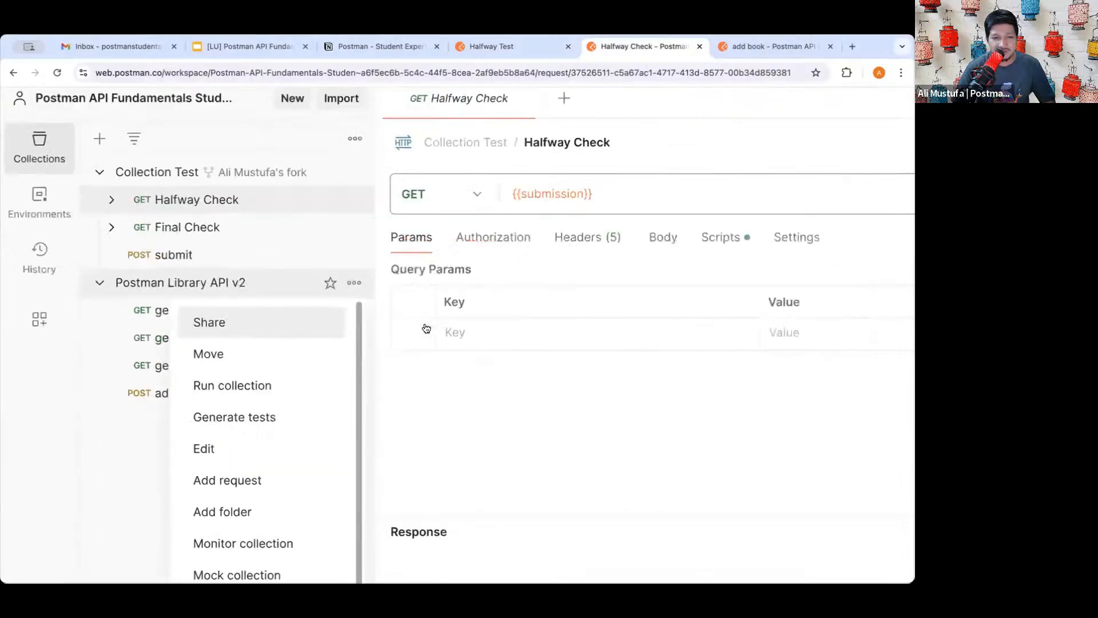
click(210, 329)
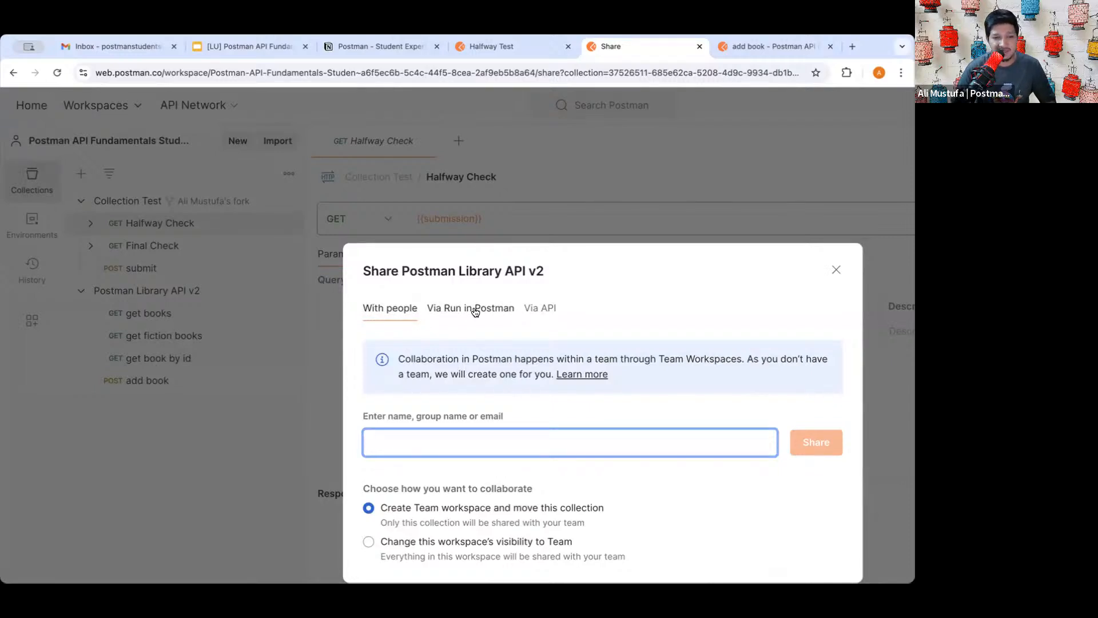
- Switch to Via API and inspect the Library API v2 access-key URL
click(541, 308)
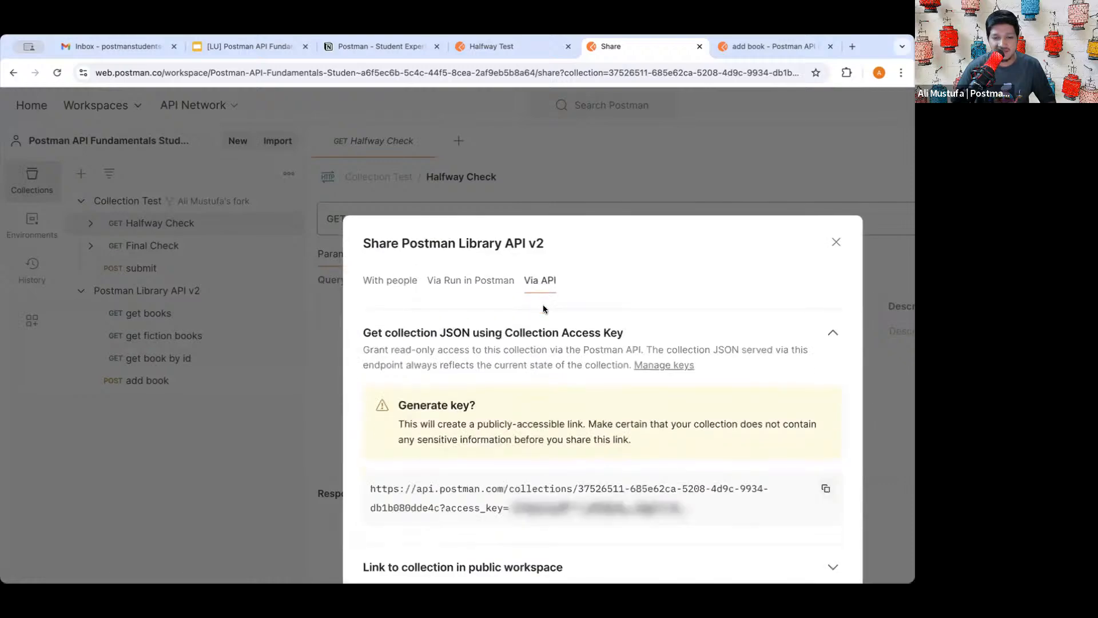
scroll(515, 363, down, 1)
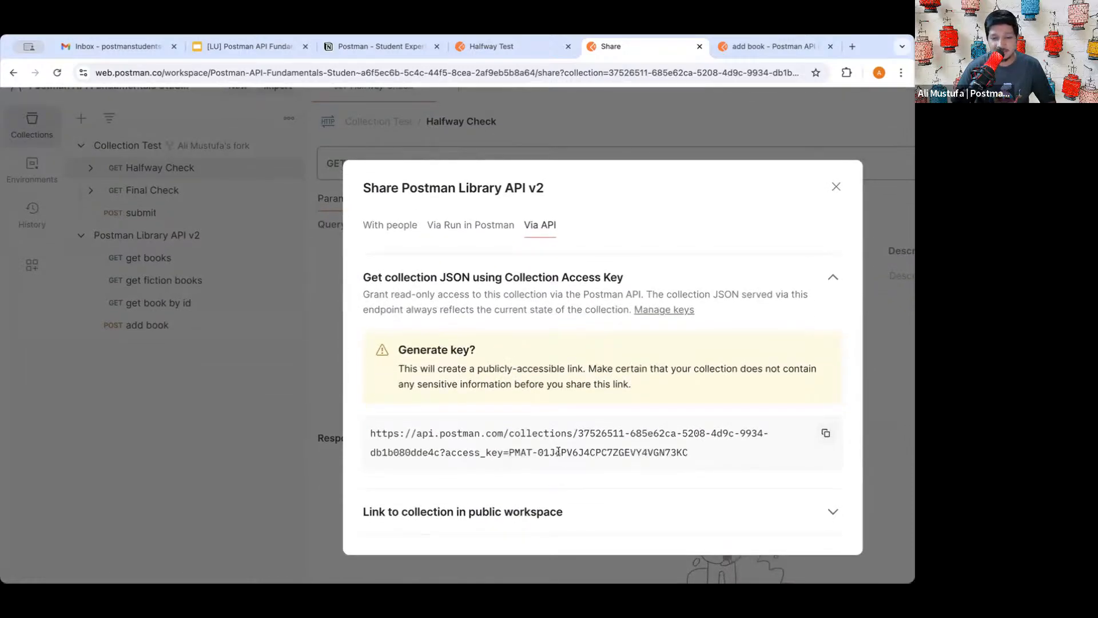
drag(509, 452, 685, 451)
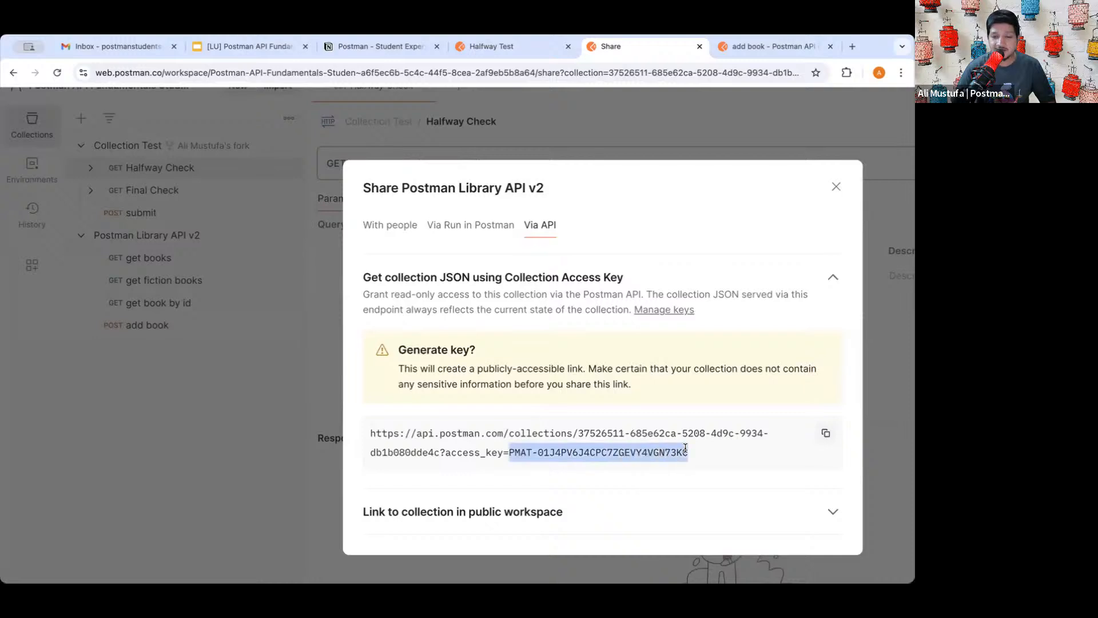
click(685, 449)
triple_click(621, 432)
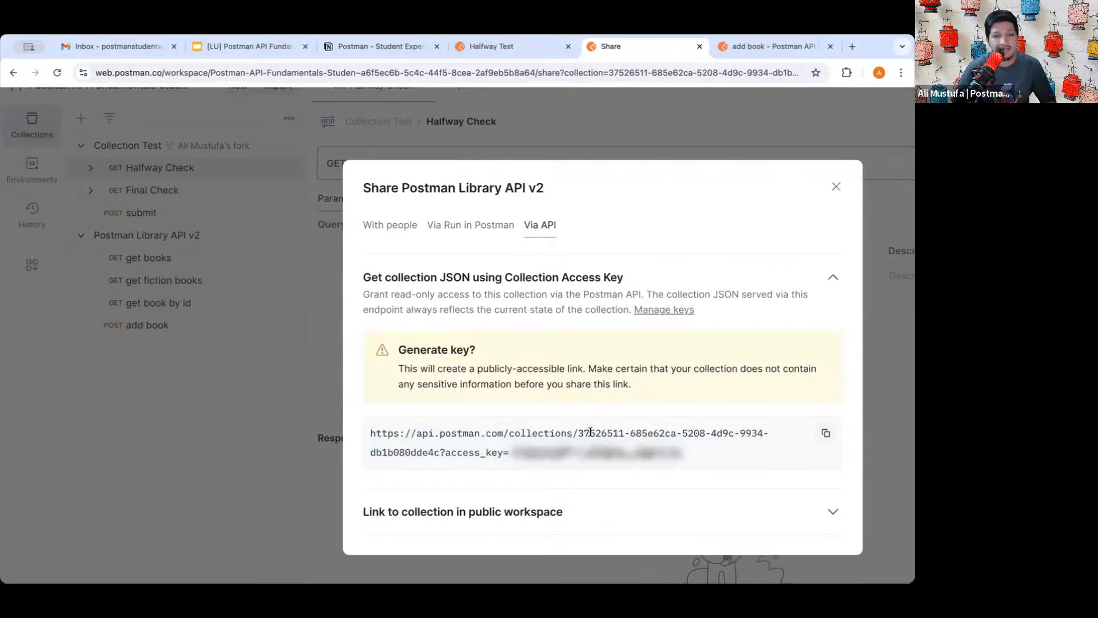
triple_click(590, 433)
click(590, 433)
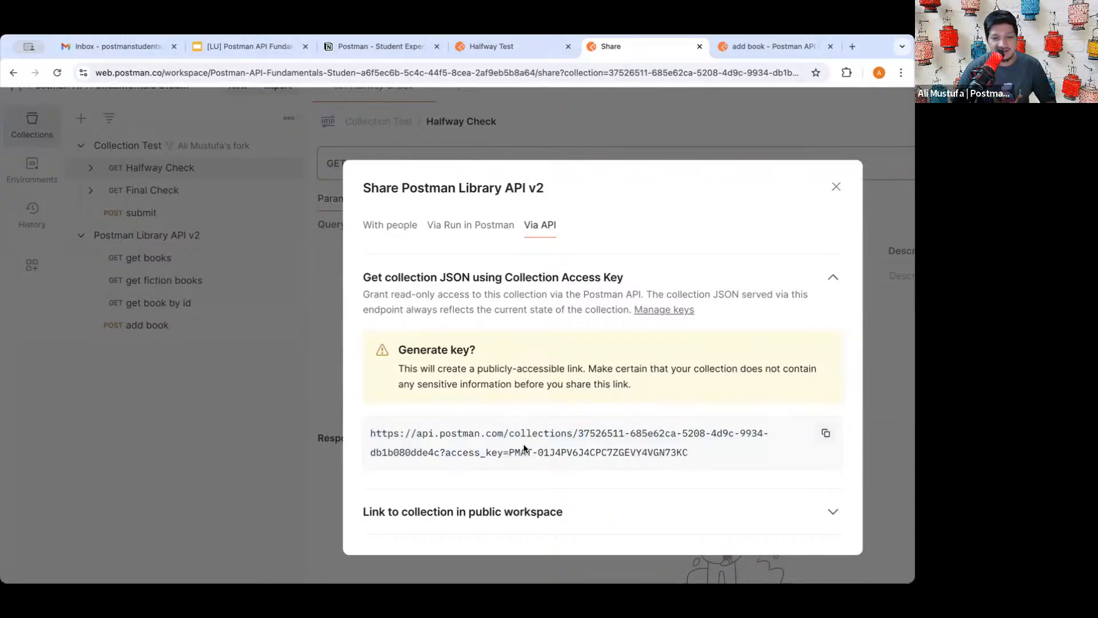
drag(509, 452, 651, 449)
click(648, 450)
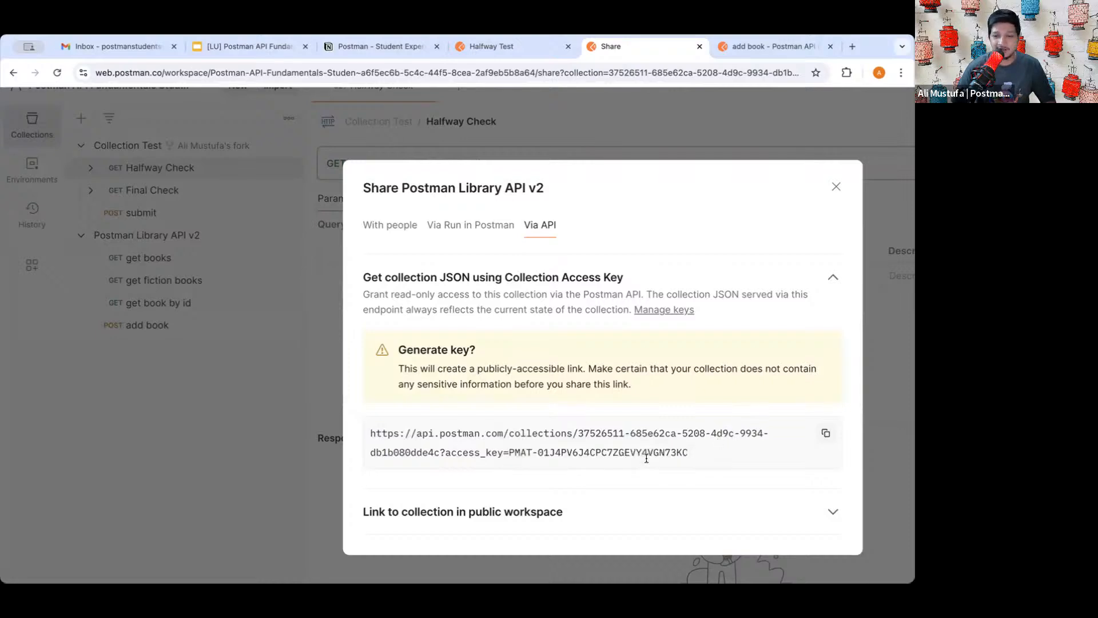
drag(653, 452, 554, 450)
click(568, 450)
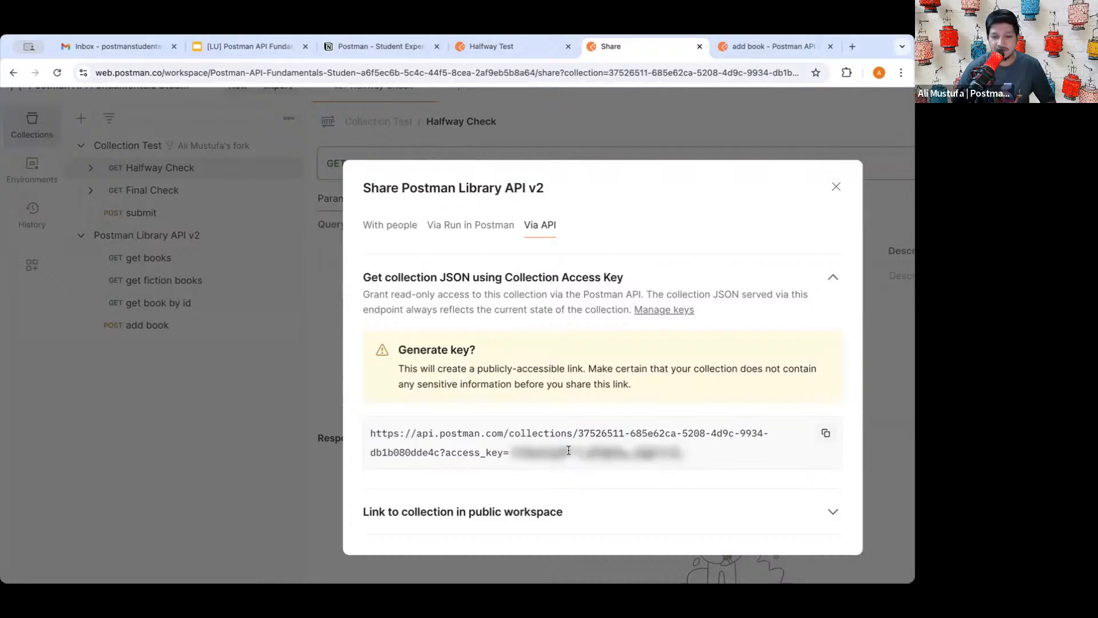
- Copy the access-key URL and close the Share dialog
click(826, 433)
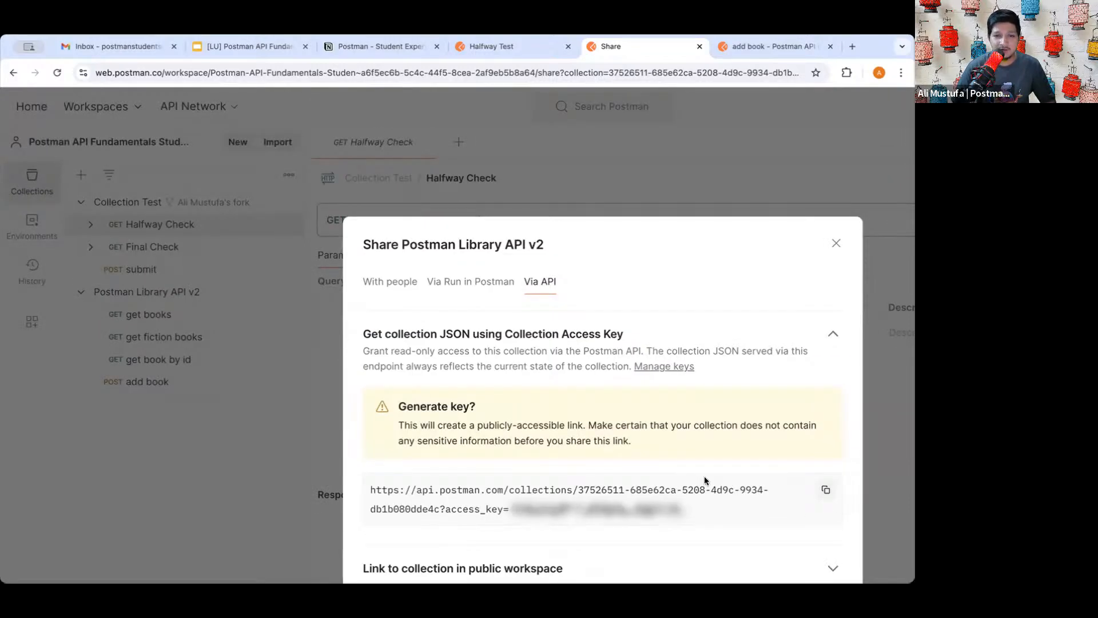
scroll(640, 467, down, 1)
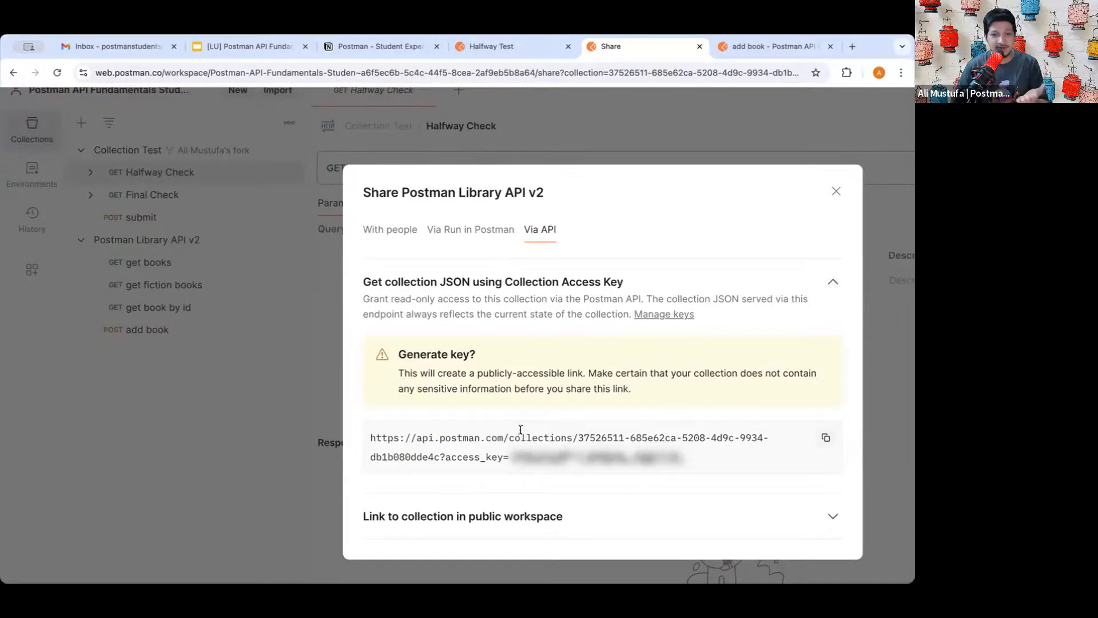
triple_click(469, 435)
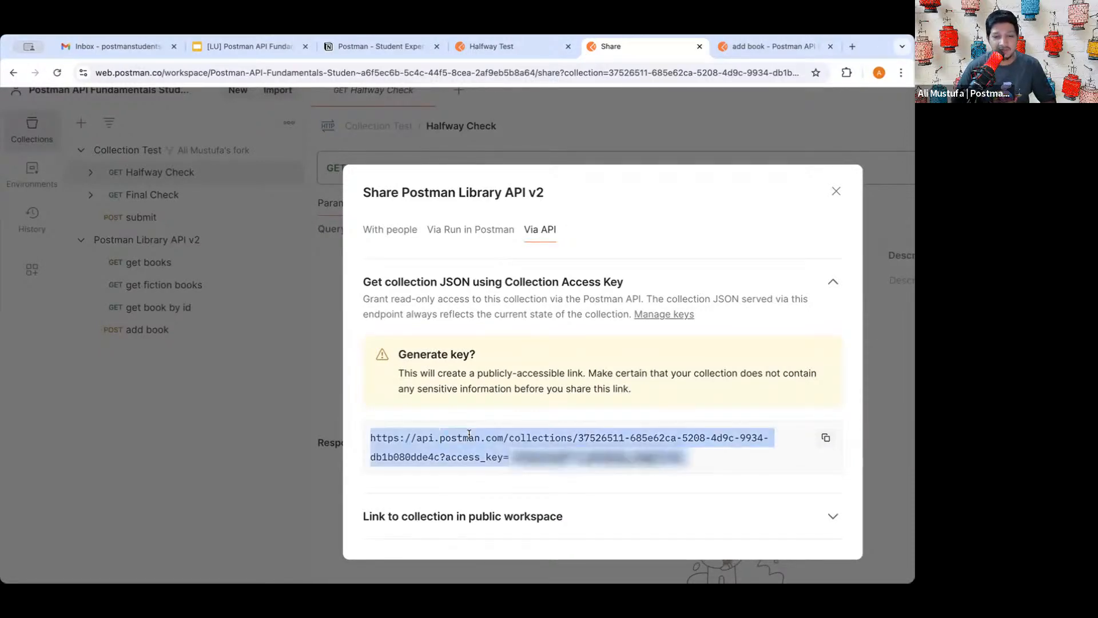
click(826, 437)
scroll(825, 447, up, 1)
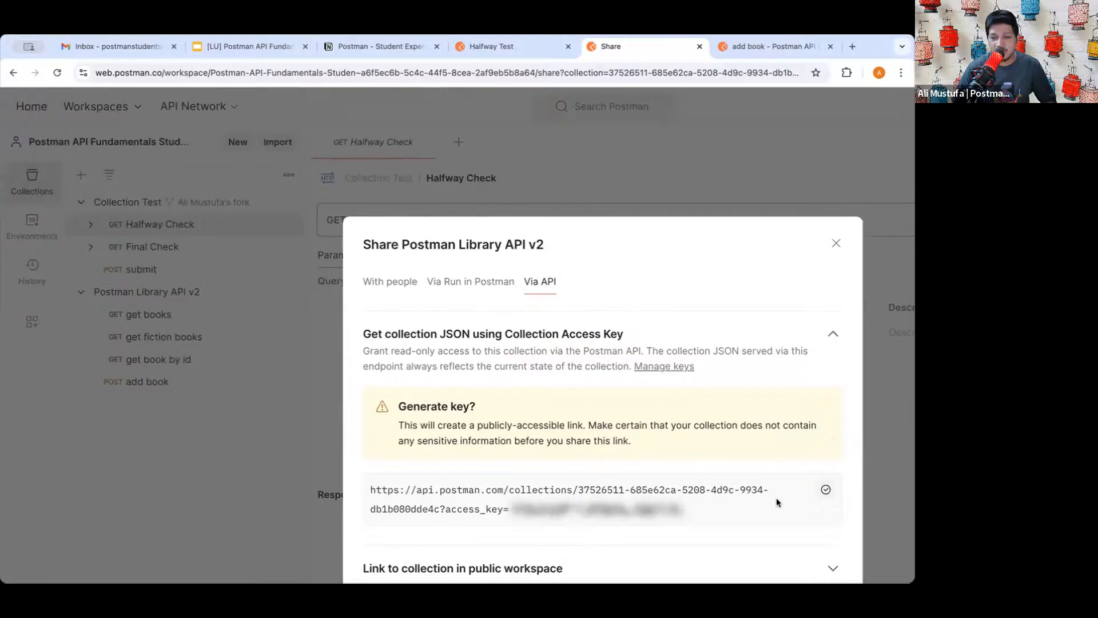
key(ctrl+minus)
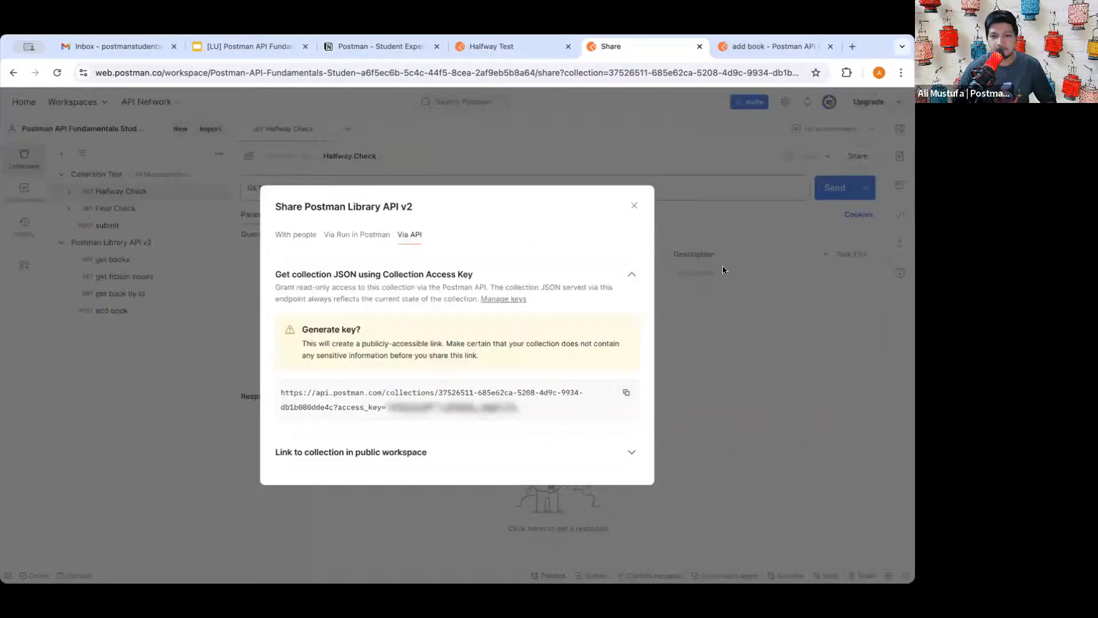
click(634, 207)
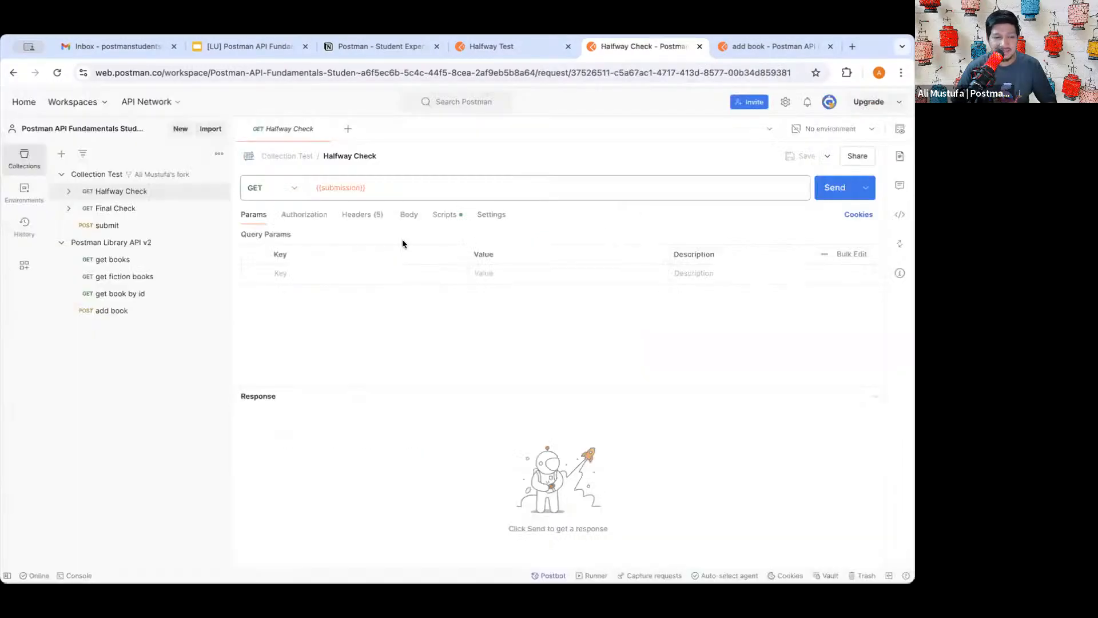
- Paste the access-key URL into submission's Initial and Current value cells and save with Ctrl+S
click(98, 174)
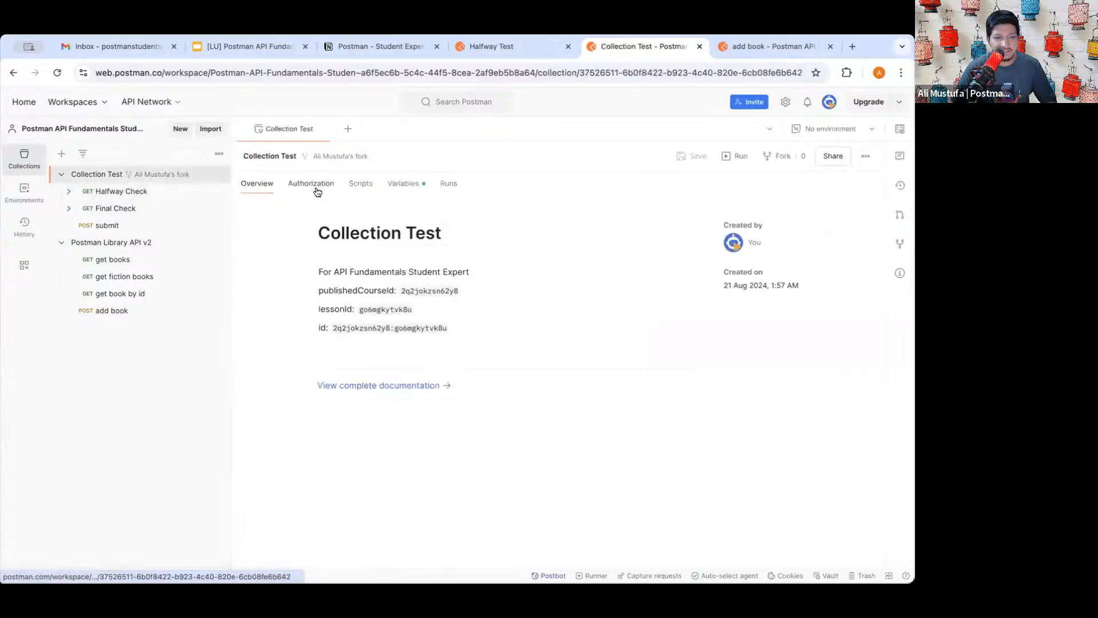
click(405, 183)
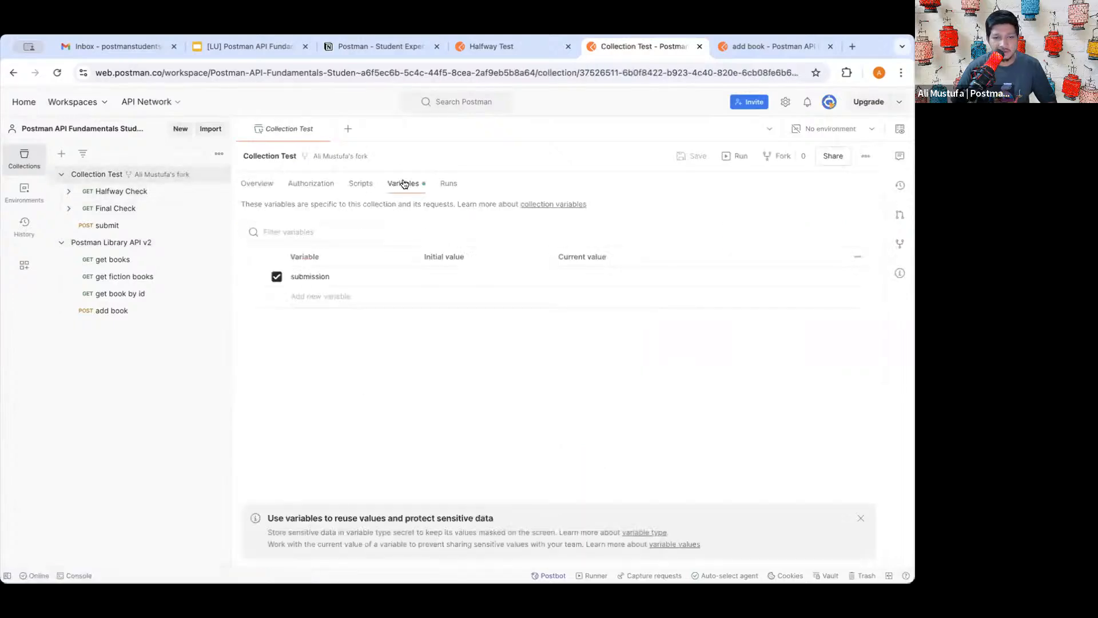
click(455, 281)
key(ctrl+v)
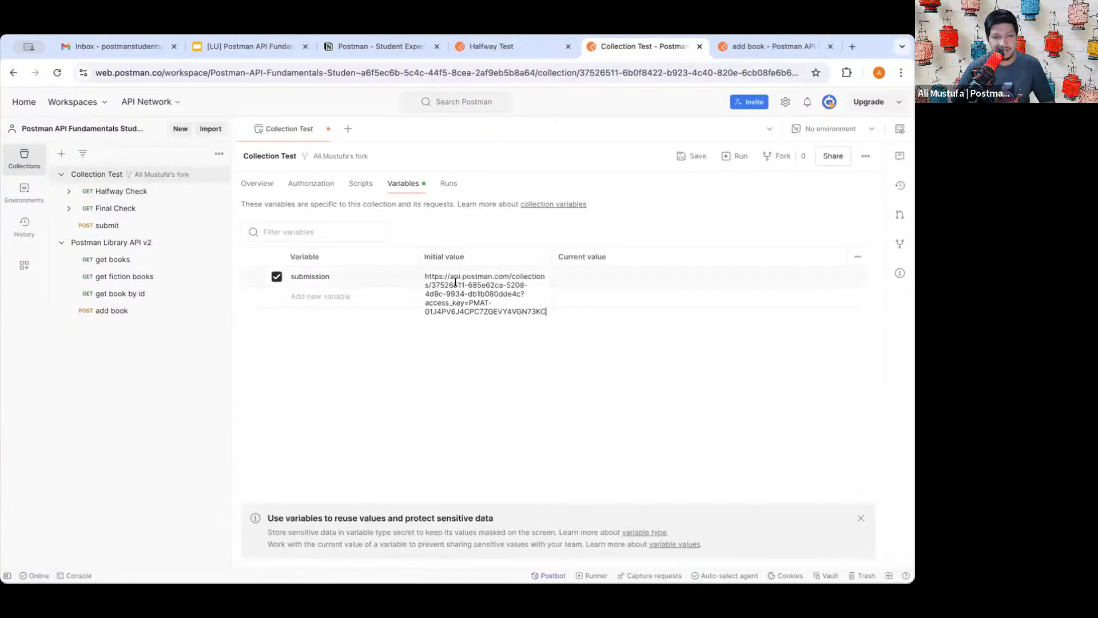
click(603, 277)
key(ctrl+v)
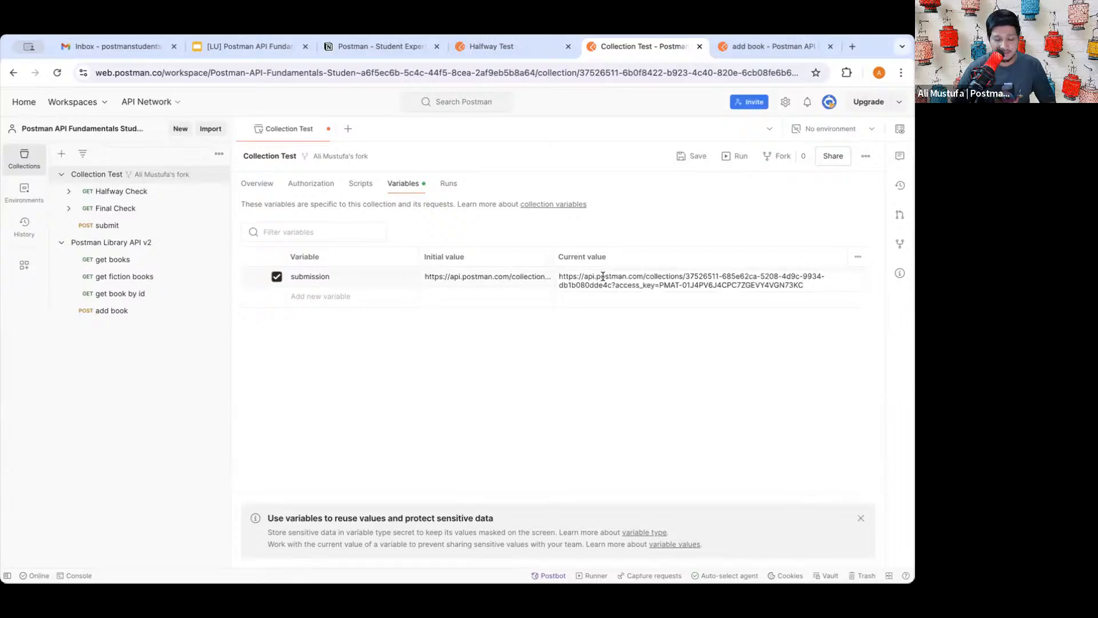
key(ctrl+s)
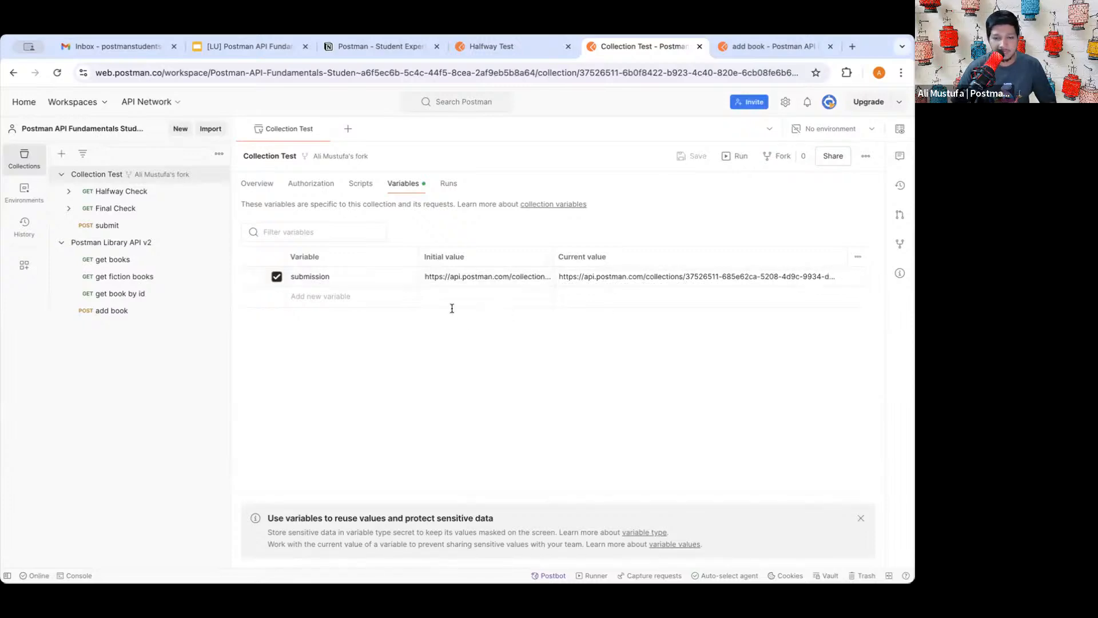
click(480, 291)
double_click(309, 276)
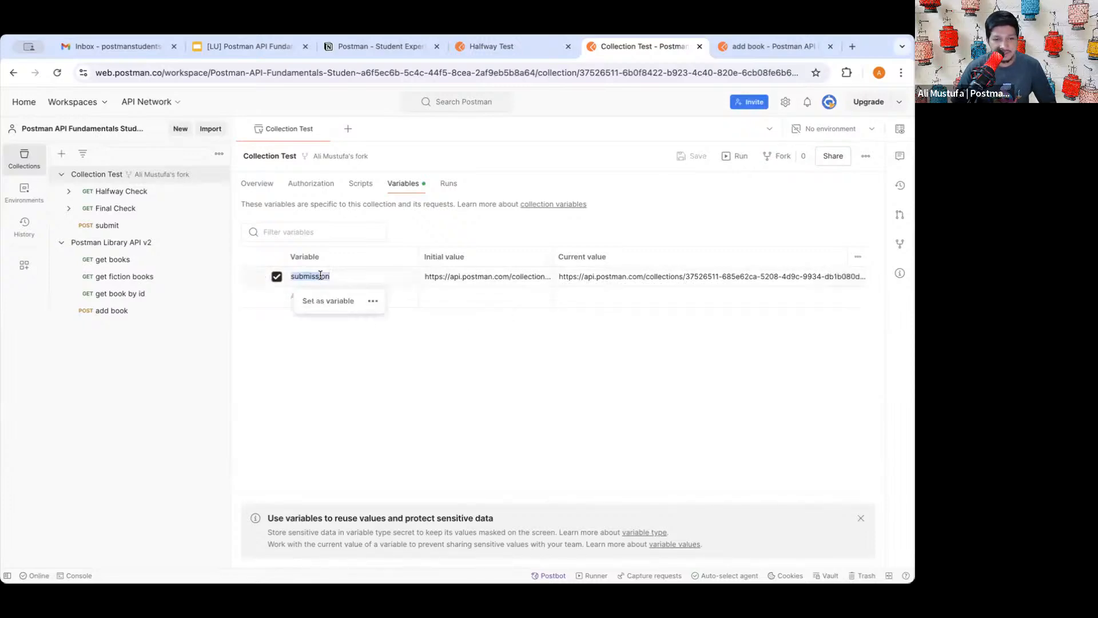
click(450, 348)
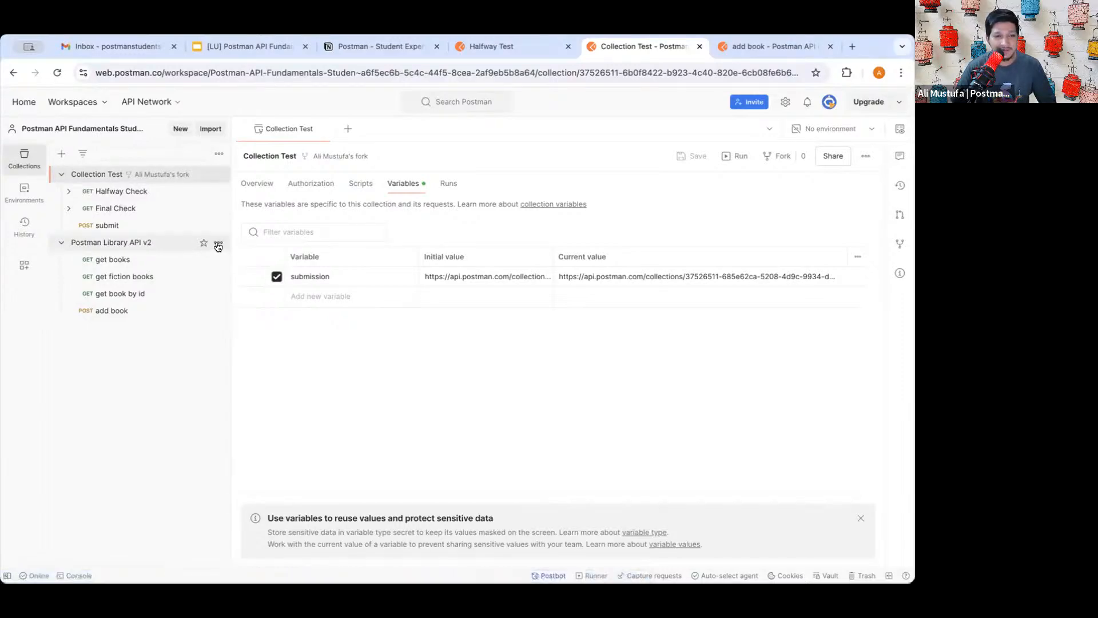
- Copy the Postman Library API v2 access-key URL again from Share > Via API
click(218, 242)
click(155, 268)
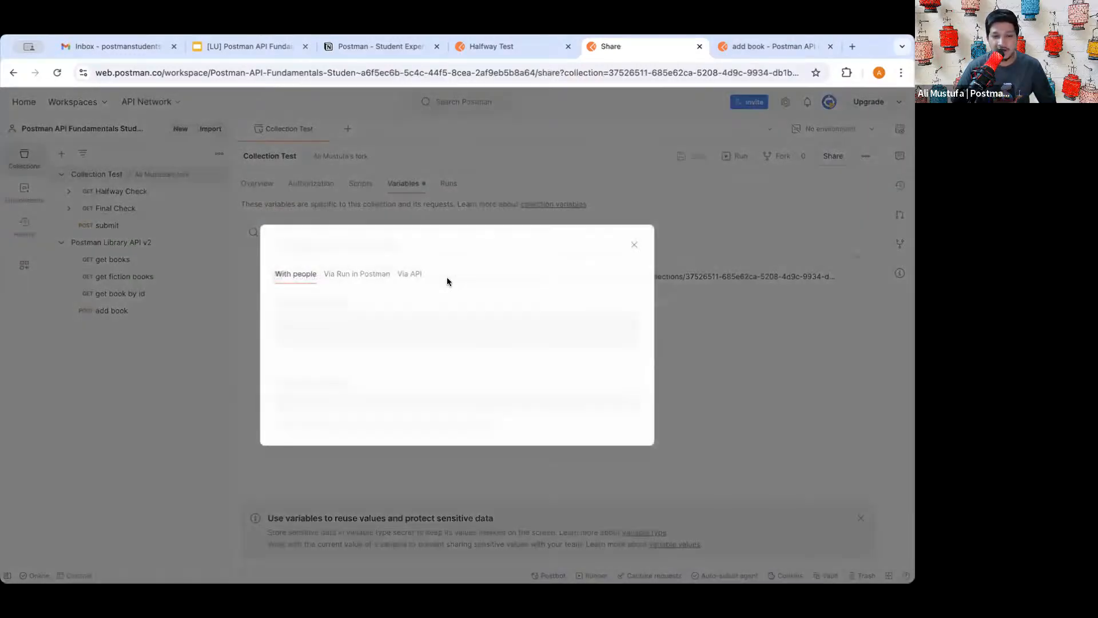
click(409, 252)
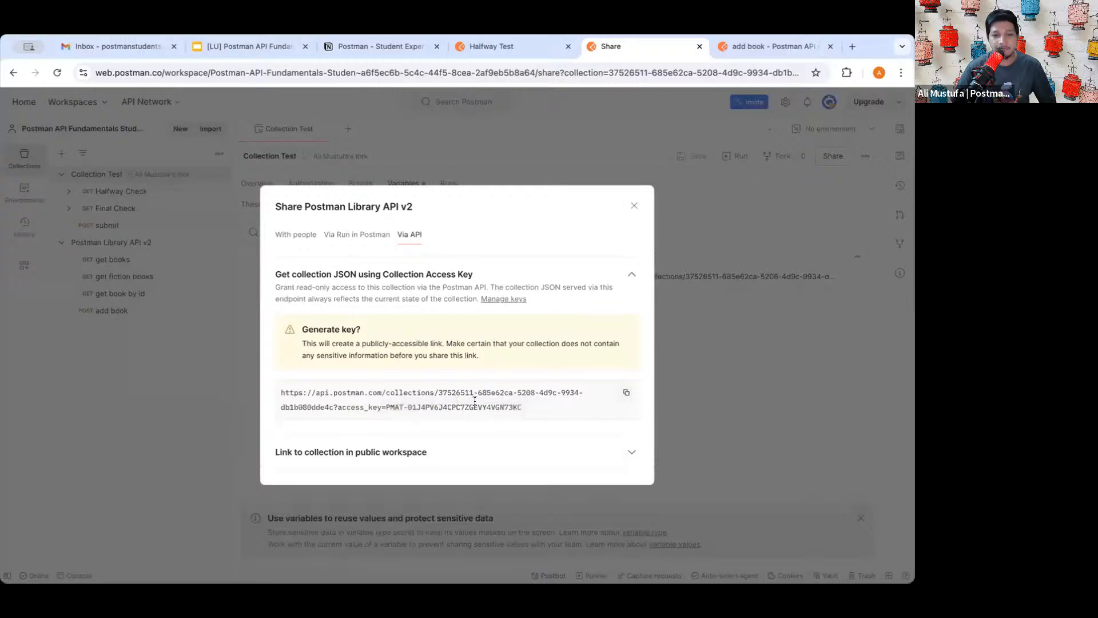
click(626, 392)
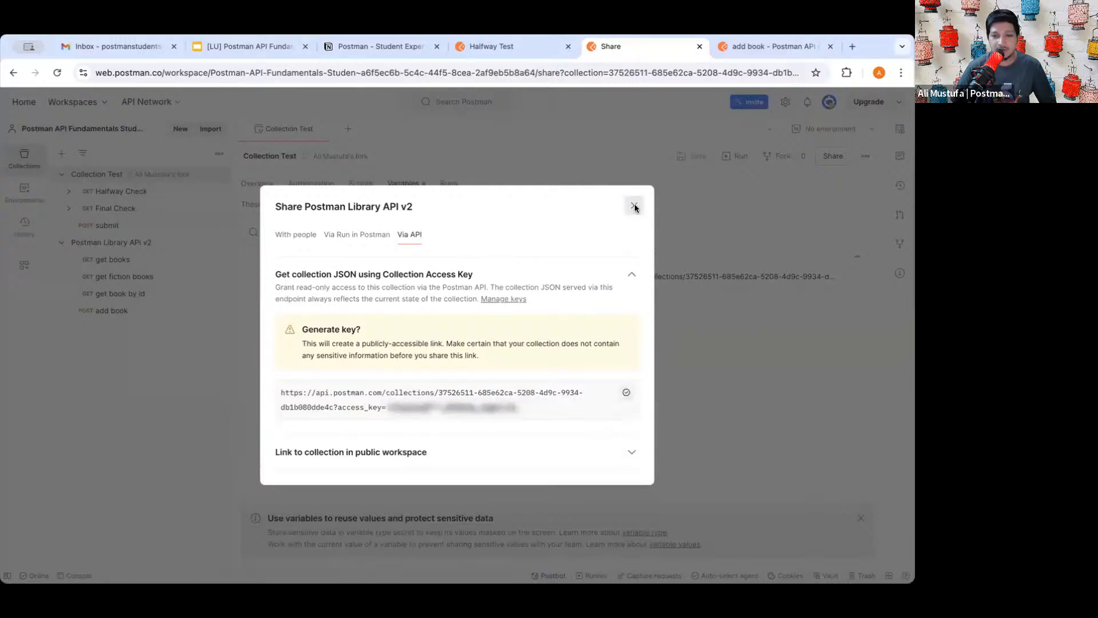
click(634, 205)
- Annotate Collection Test's submission variable values, then open the Halfway Check request
click(96, 179)
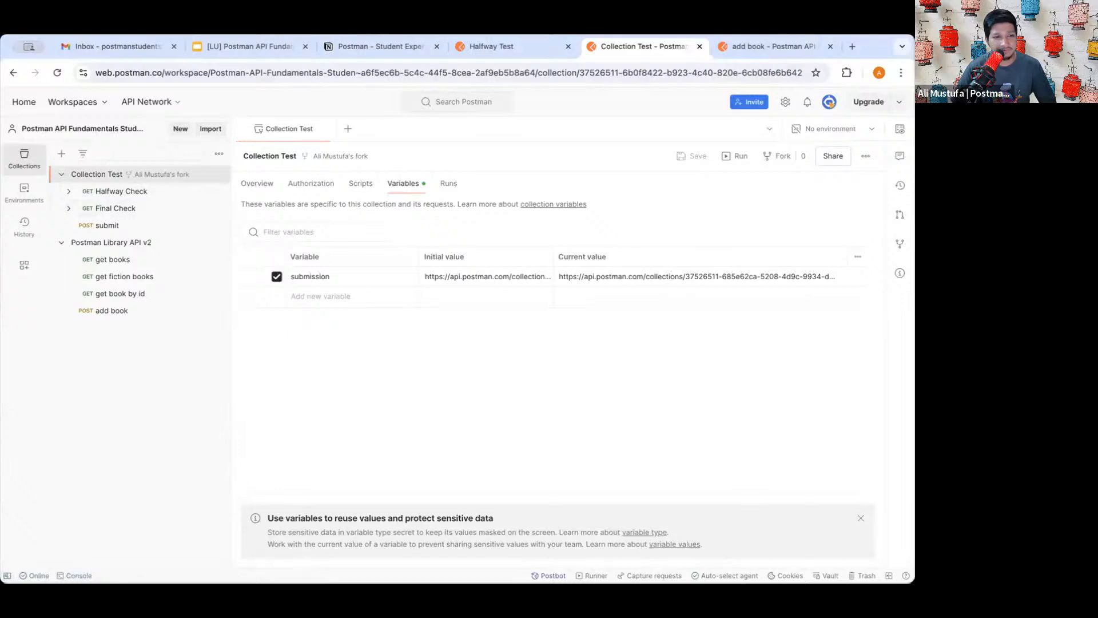
mouse_move(58, 164)
mouse_down()
mouse_move(170, 164)
mouse_move(207, 179)
mouse_up()
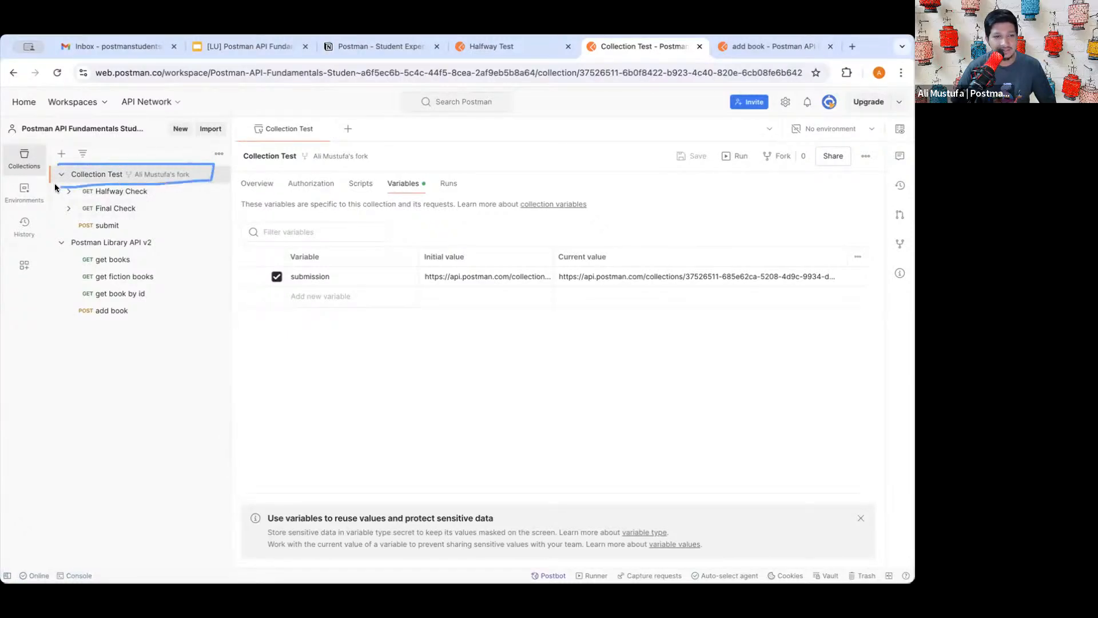
drag(55, 186, 61, 162)
mouse_move(382, 174)
mouse_down()
mouse_move(429, 172)
mouse_move(391, 197)
mouse_move(377, 170)
mouse_up()
mouse_move(256, 261)
mouse_down()
mouse_move(350, 260)
mouse_move(266, 292)
mouse_move(258, 251)
mouse_up()
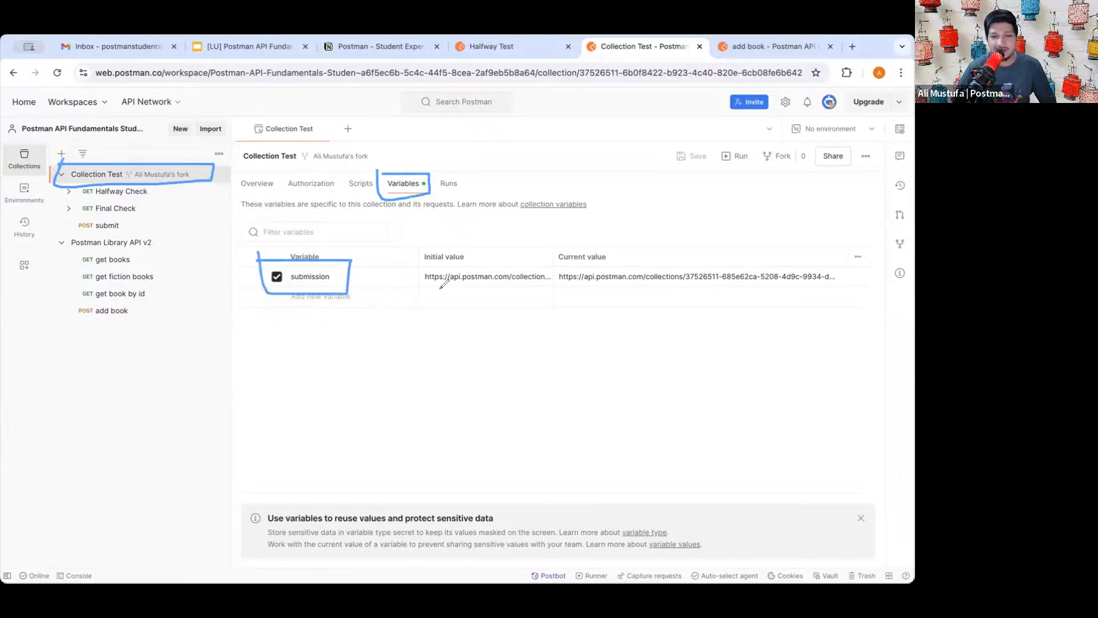
drag(439, 289, 505, 290)
drag(593, 288, 654, 288)
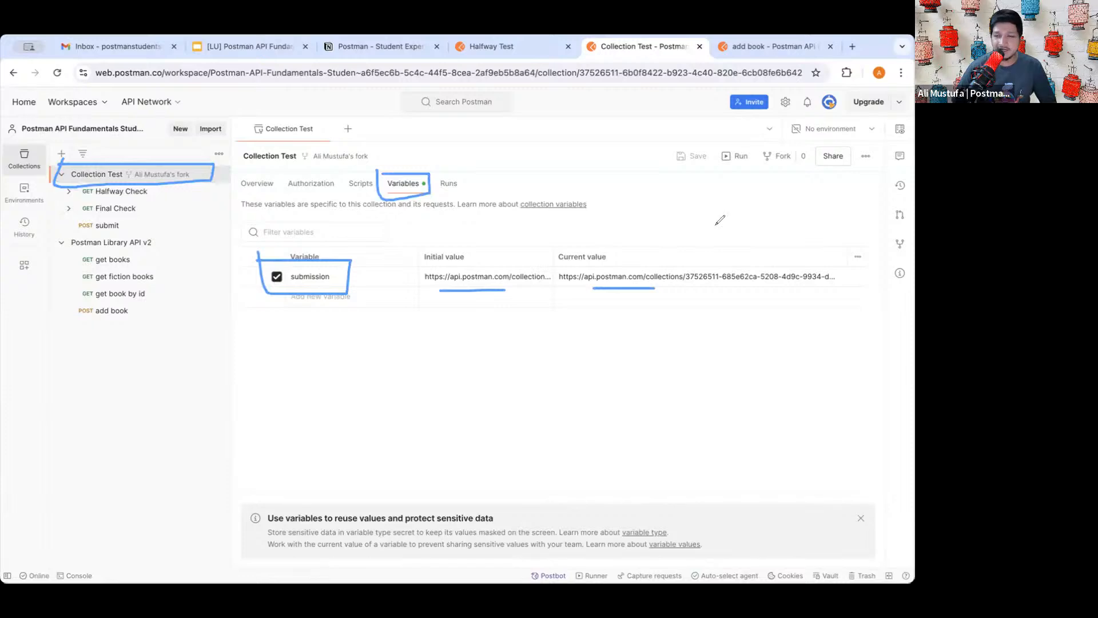
mouse_move(658, 144)
mouse_down()
mouse_move(709, 143)
mouse_move(692, 170)
mouse_move(662, 137)
mouse_up()
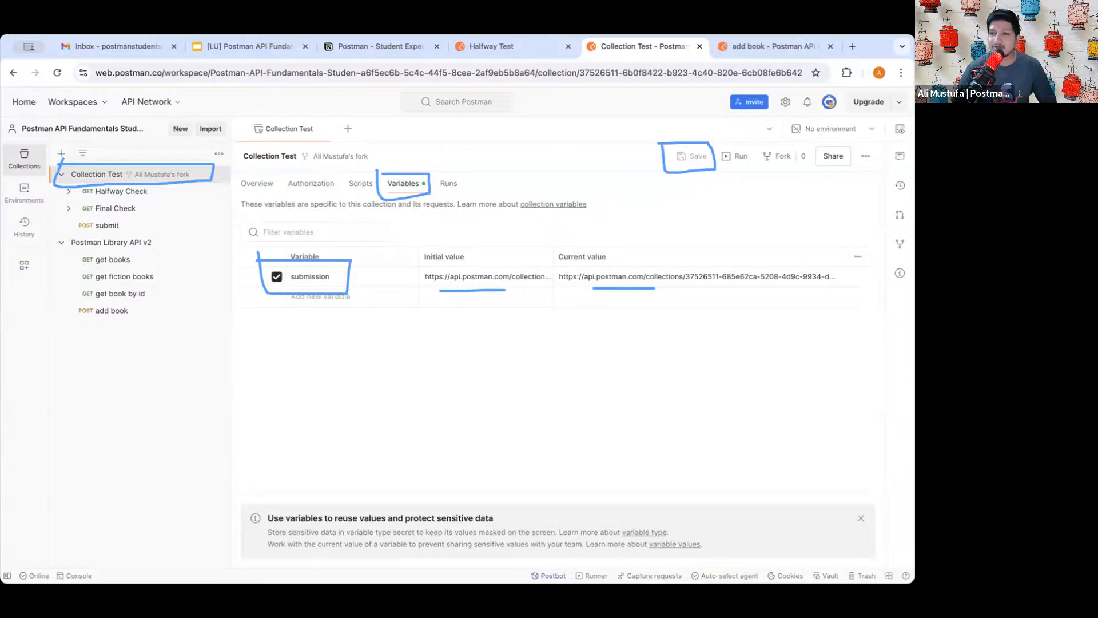
key(Delete)
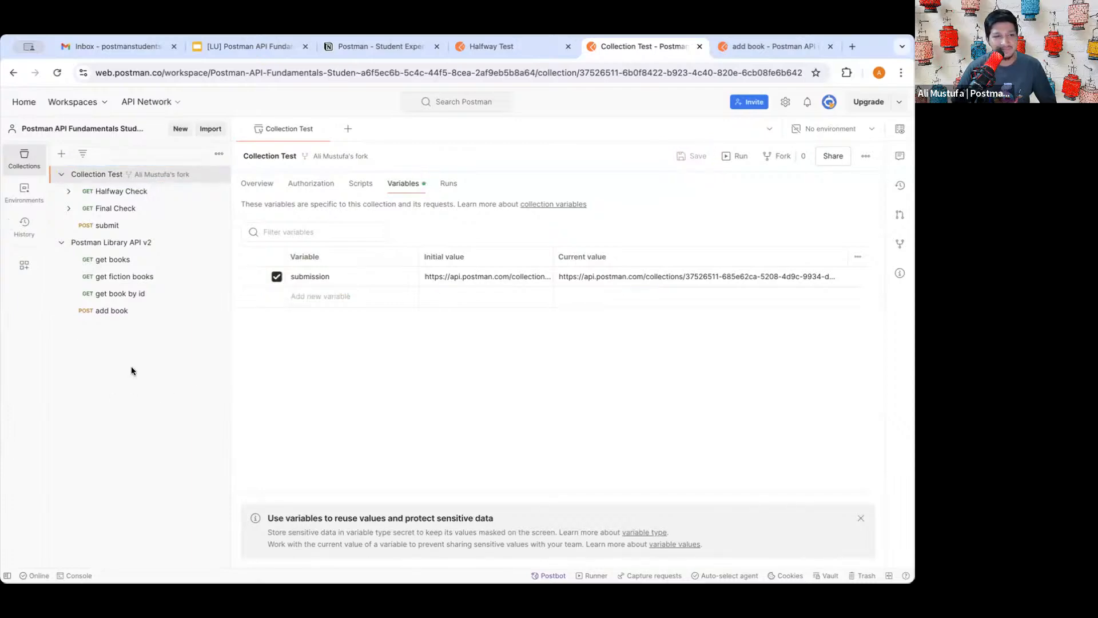
click(120, 191)
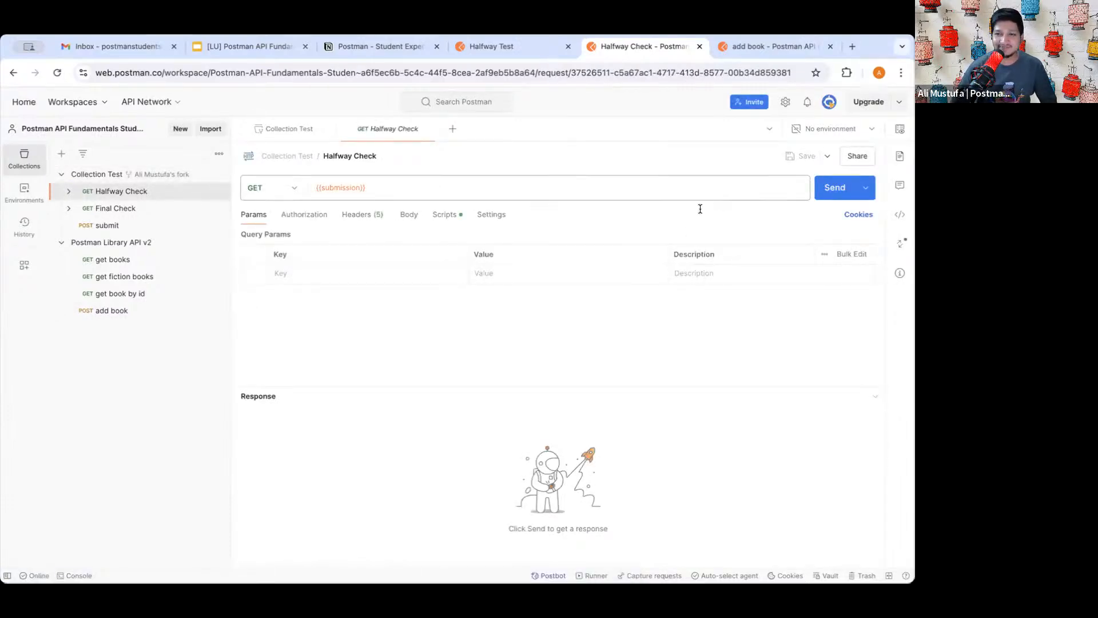
- Send Halfway Check and view Test Results showing 200 OK with 16/16 tests passing
click(834, 188)
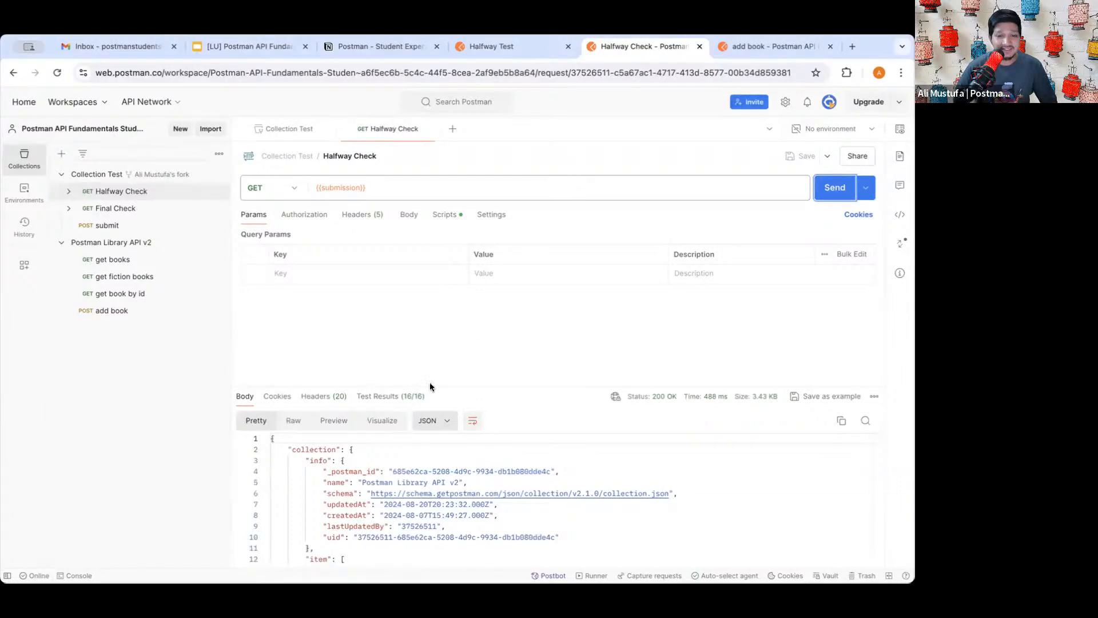
click(407, 396)
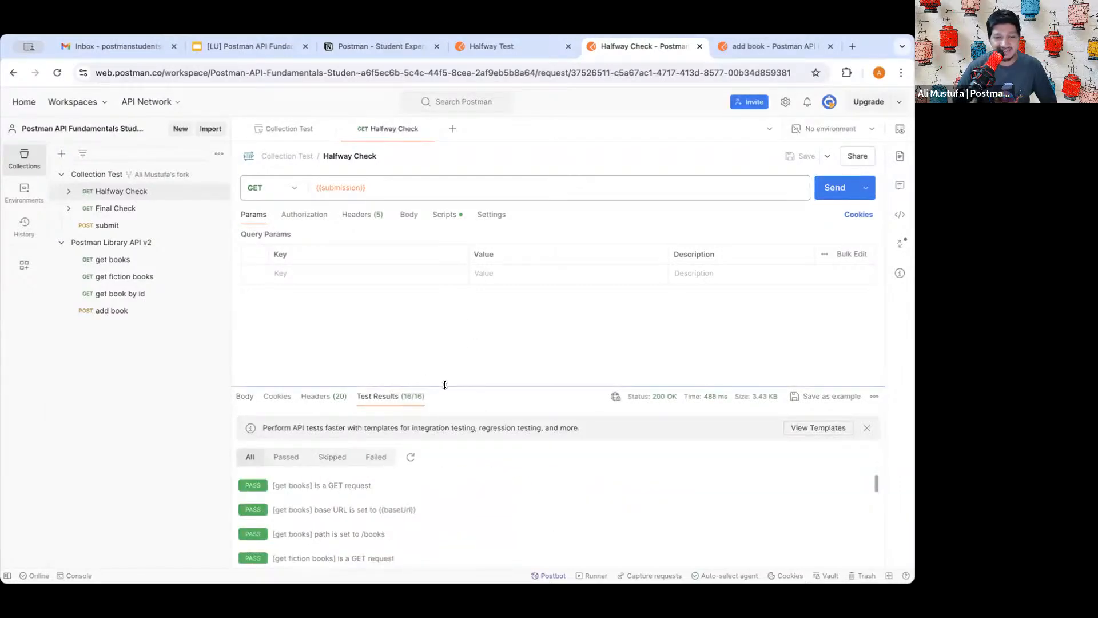
drag(439, 388, 439, 352)
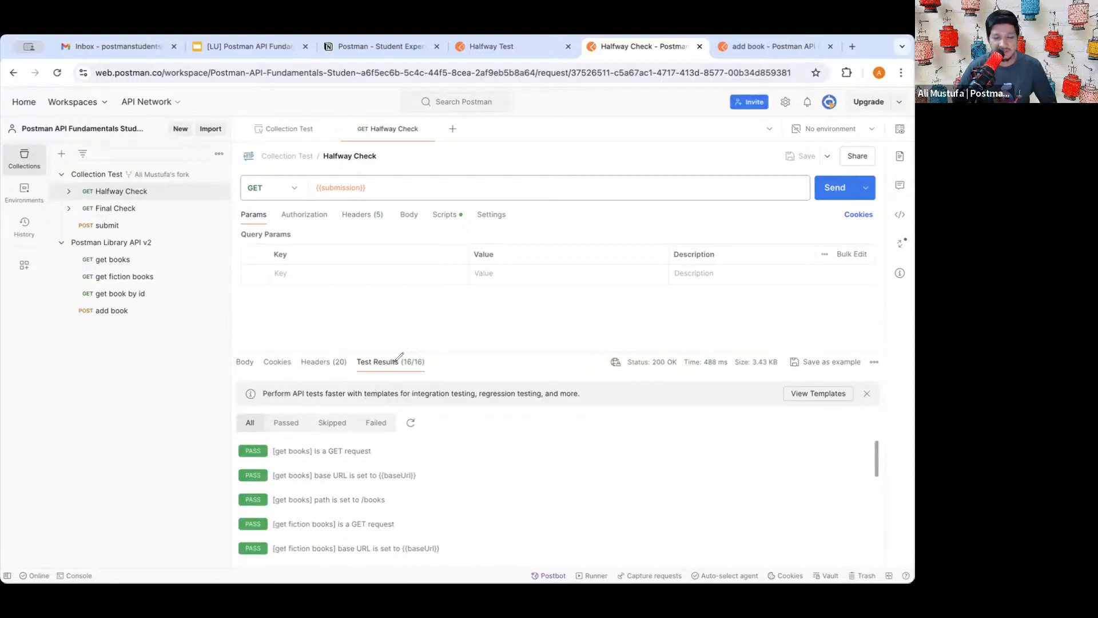
mouse_move(344, 344)
mouse_down()
mouse_move(462, 333)
mouse_move(451, 368)
mouse_move(346, 386)
mouse_move(350, 339)
mouse_up()
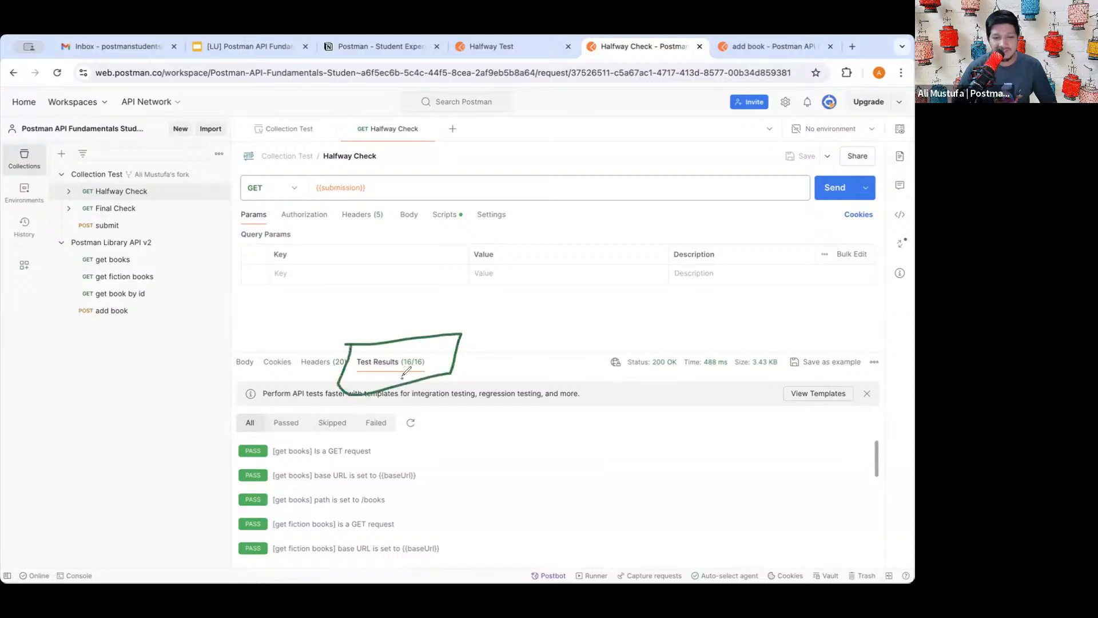
drag(402, 379, 424, 368)
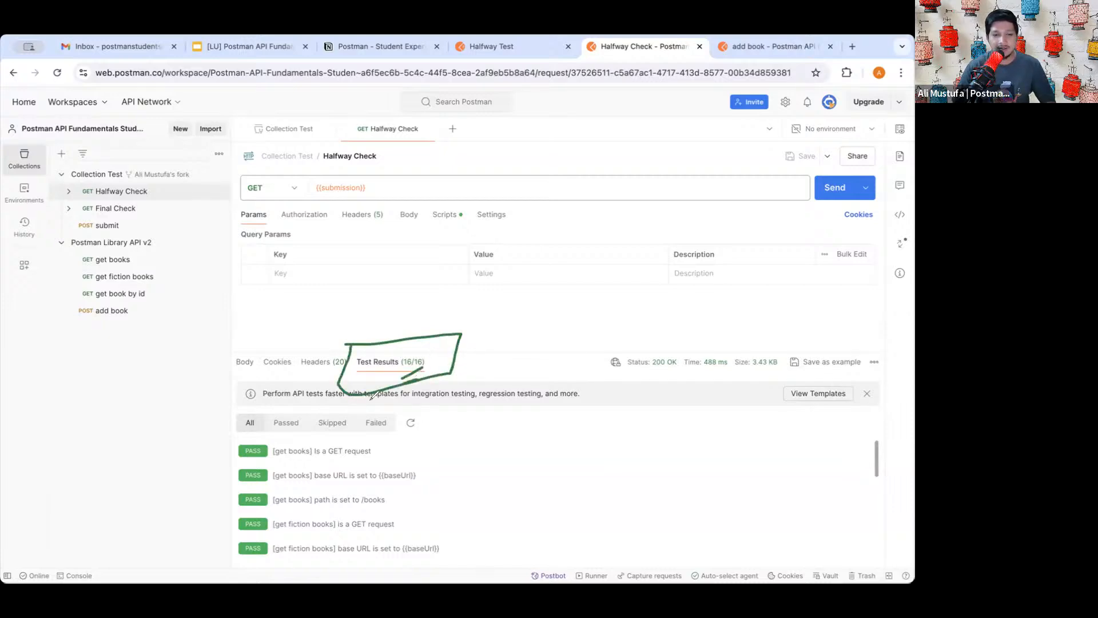
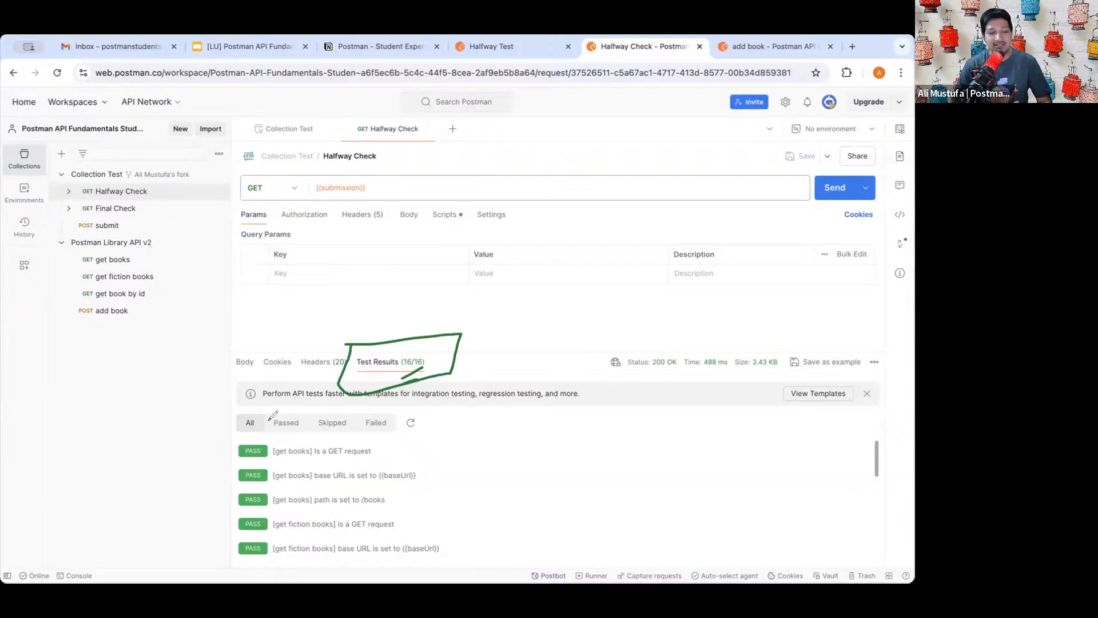
- Look over the get book by id and get fiction books requests, including the checkedOut false value
mouse_move(358, 414)
mouse_down()
mouse_move(401, 414)
mouse_move(398, 433)
mouse_move(358, 426)
mouse_move(356, 414)
mouse_up()
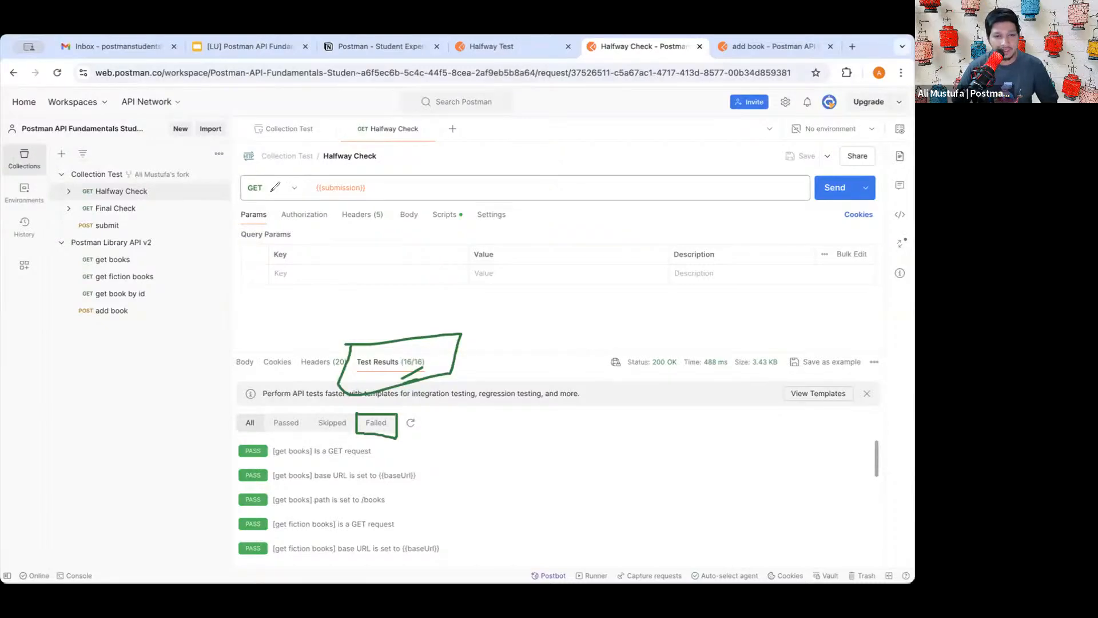
drag(153, 194, 193, 194)
drag(41, 193, 77, 193)
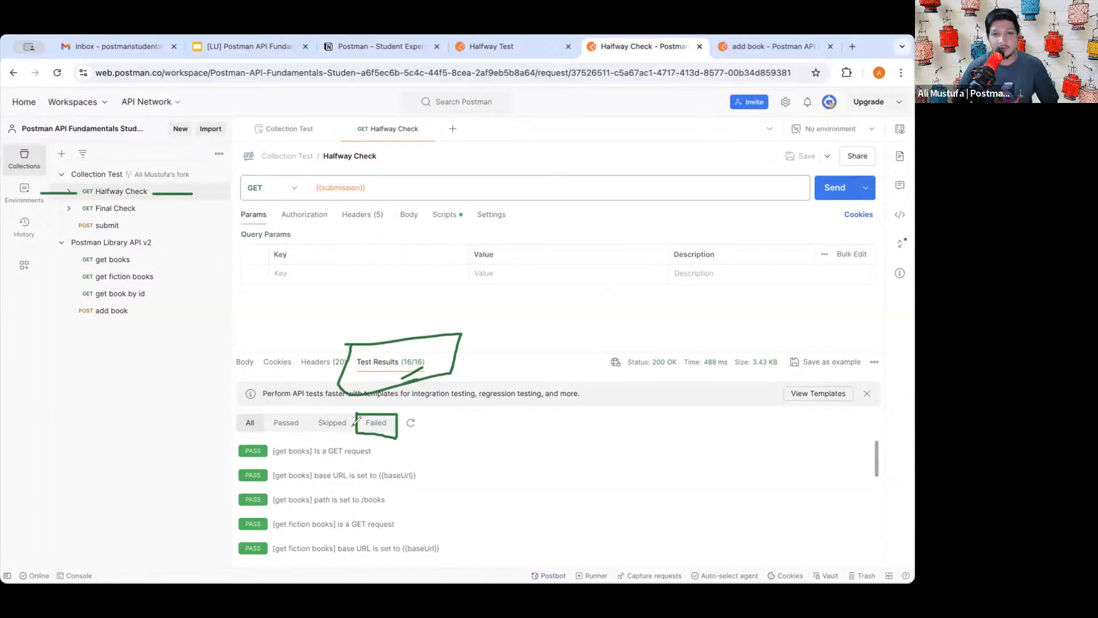
click(2, 198)
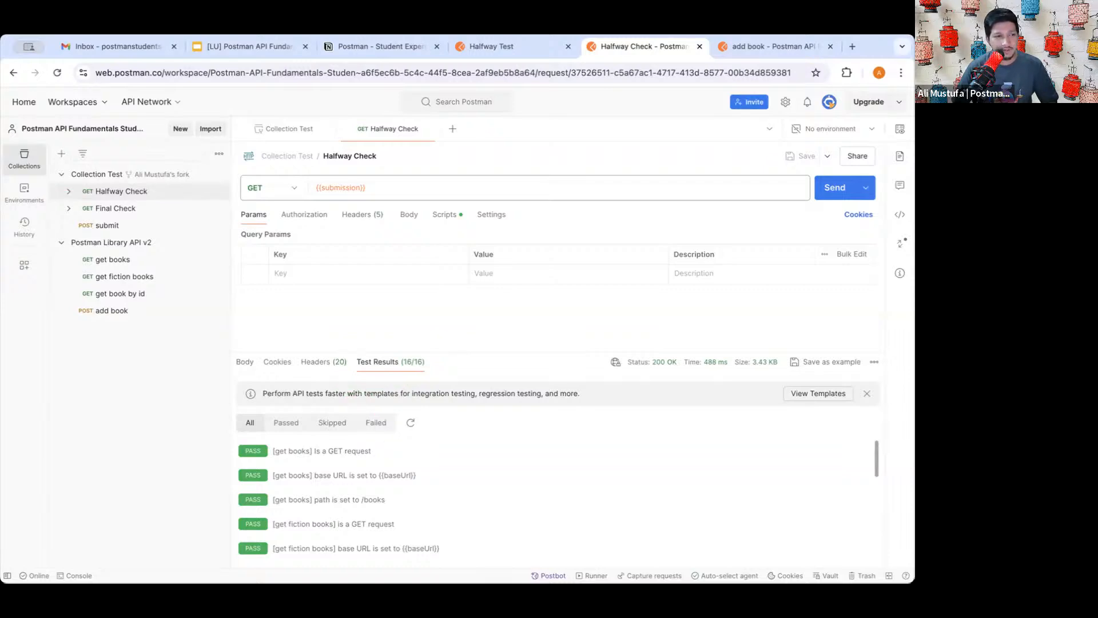
scroll(335, 500, down, 5)
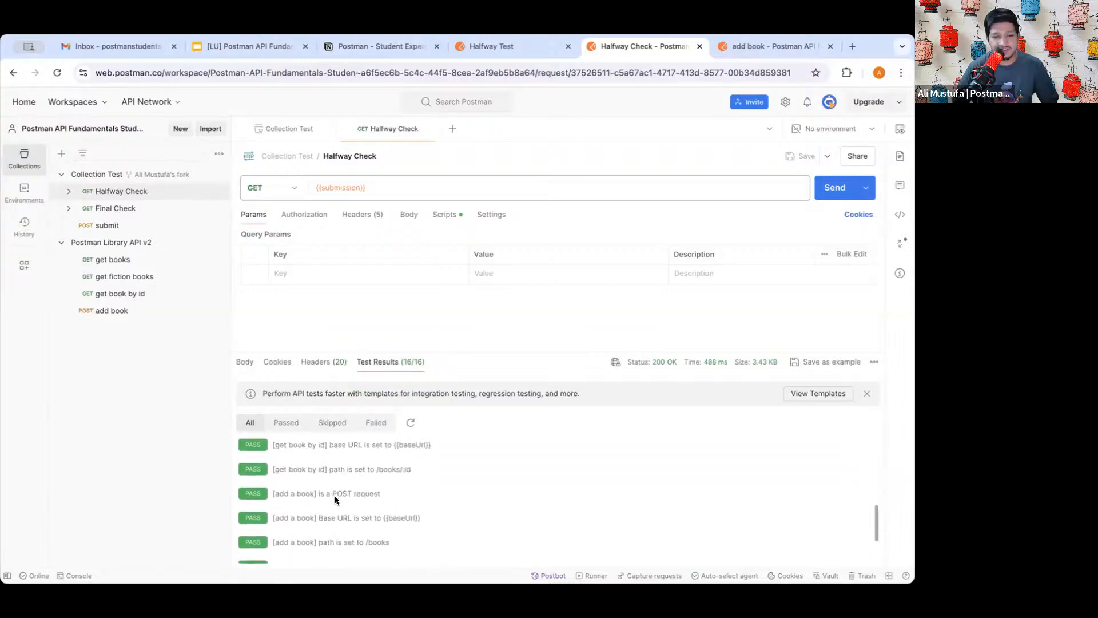
scroll(335, 499, up, 5)
click(114, 293)
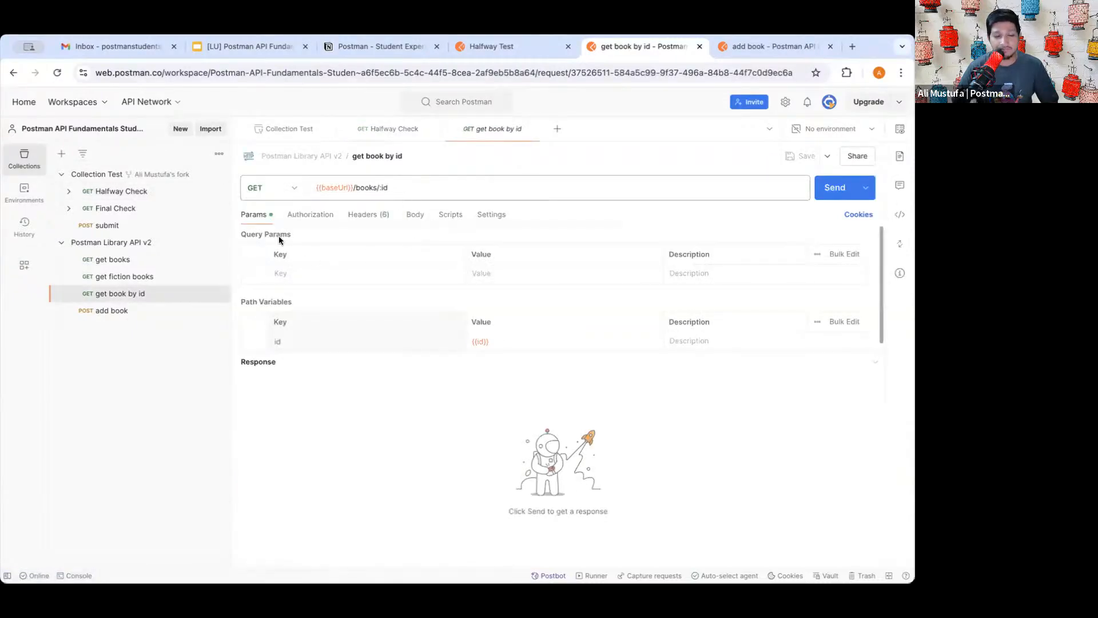
click(132, 277)
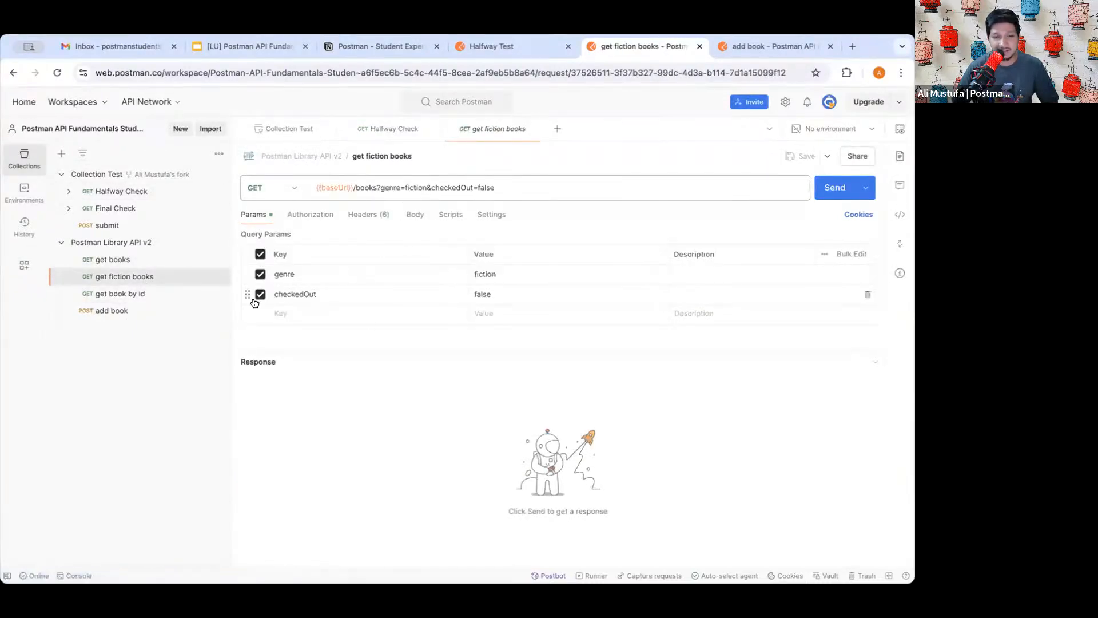
double_click(493, 295)
click(506, 402)
- Change the get books URL to {{baseUrl}}/booksd, save it, and go back to Halfway Check
click(114, 260)
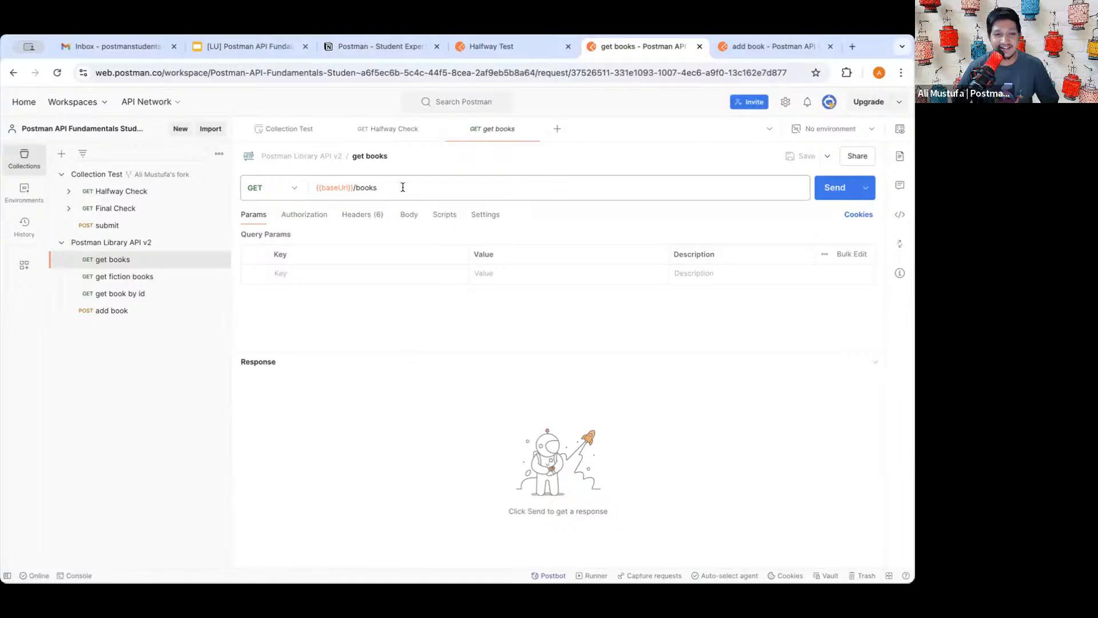
click(402, 187)
text(d)
key(ctrl+s)
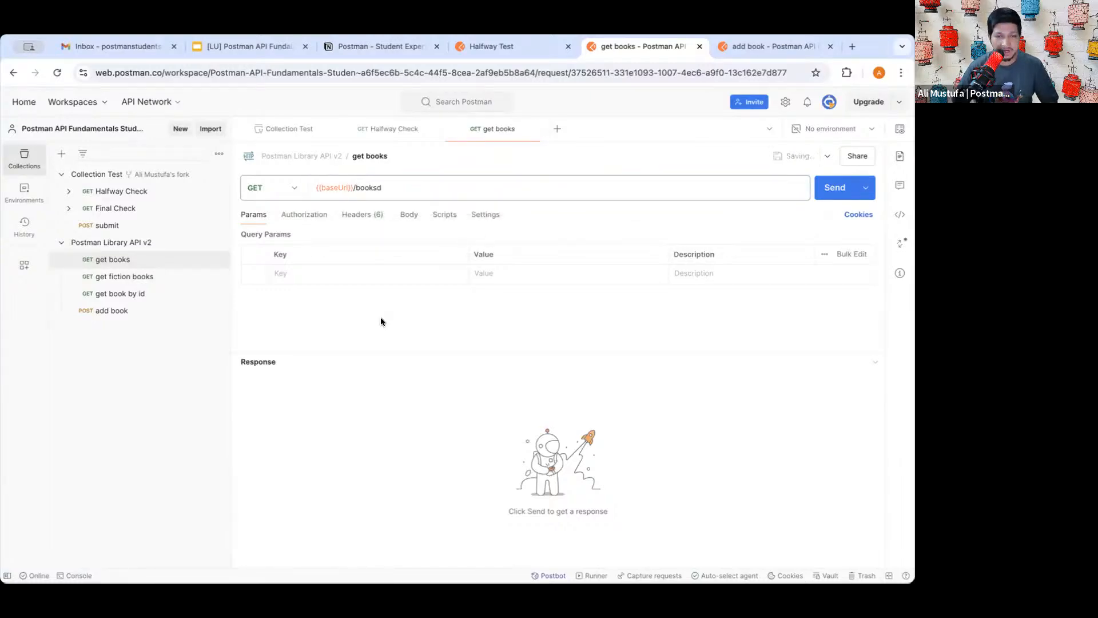
click(131, 195)
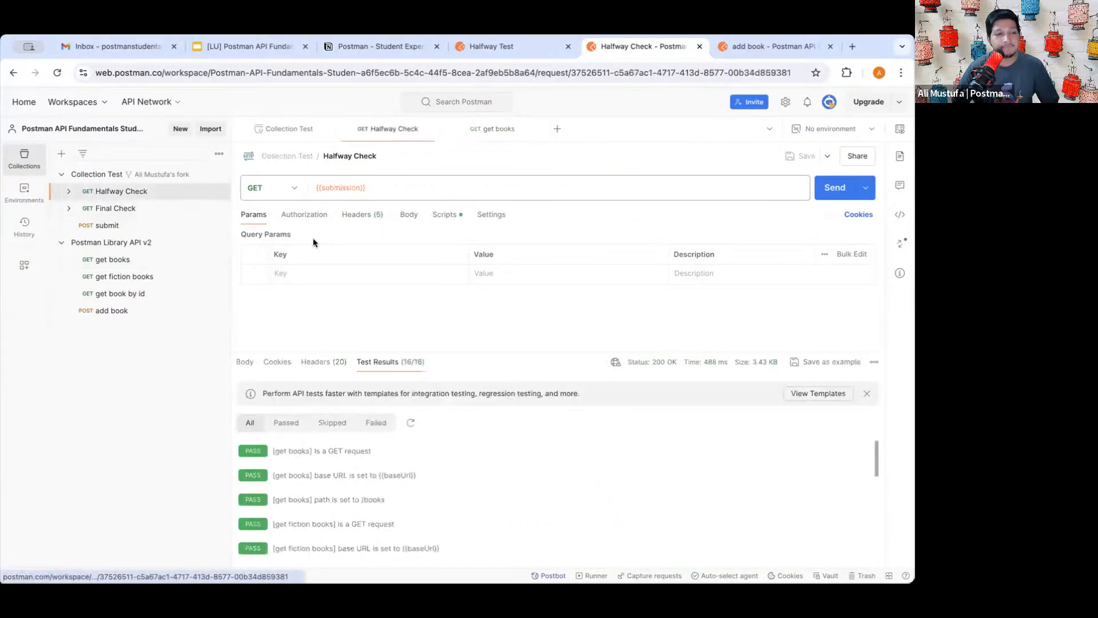
- Resend Halfway Check and enlarge the test results pane
click(829, 198)
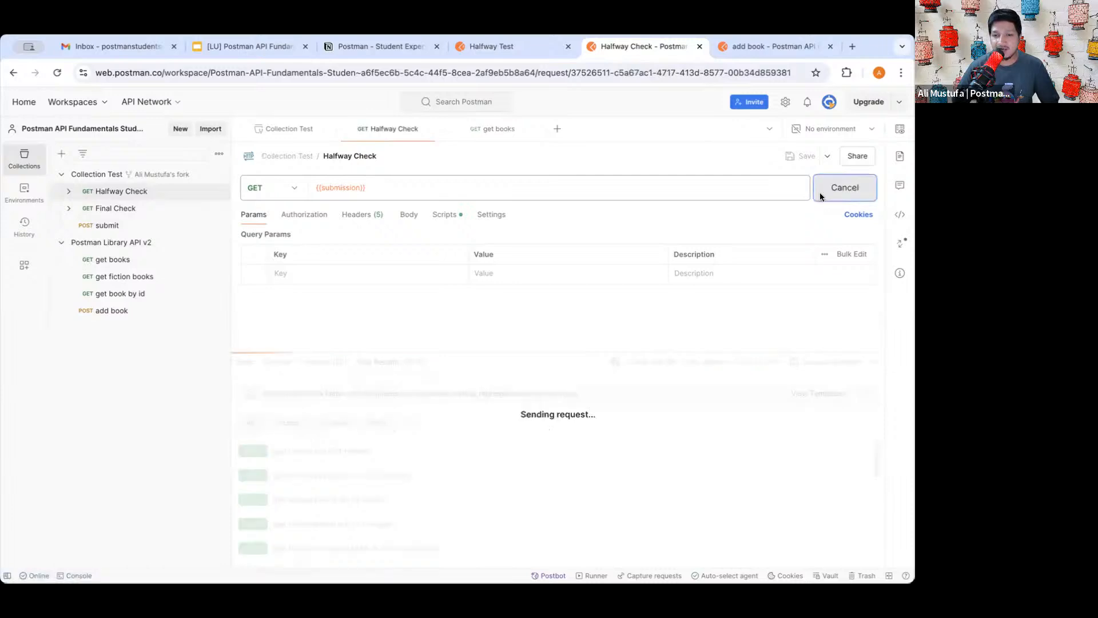
drag(434, 351, 441, 297)
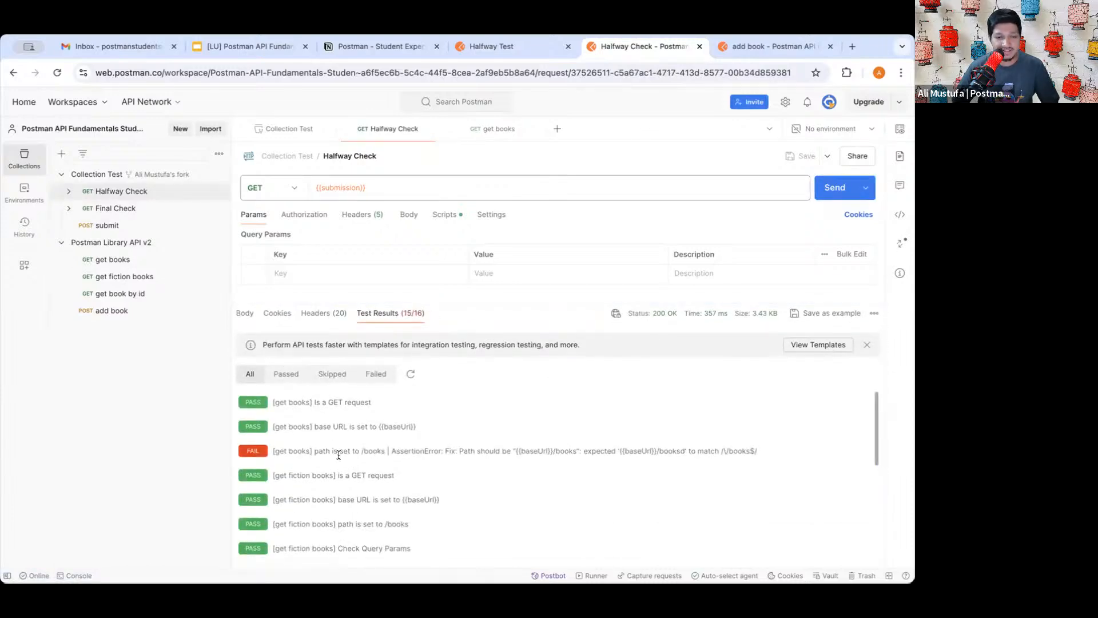
scroll(338, 455, up, 5)
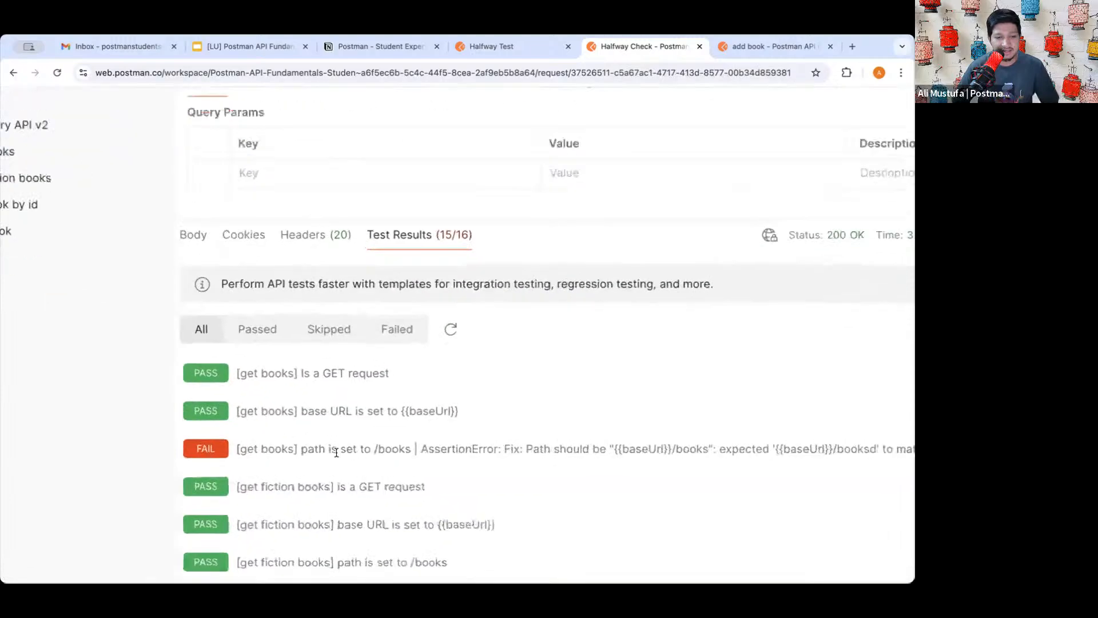
- Inspect the failing get books path test's name and the start of its fix hint
drag(240, 450, 311, 451)
click(277, 450)
drag(232, 450, 416, 449)
click(336, 449)
click(414, 449)
scroll(485, 449, right, 2)
scroll(485, 450, right, 1)
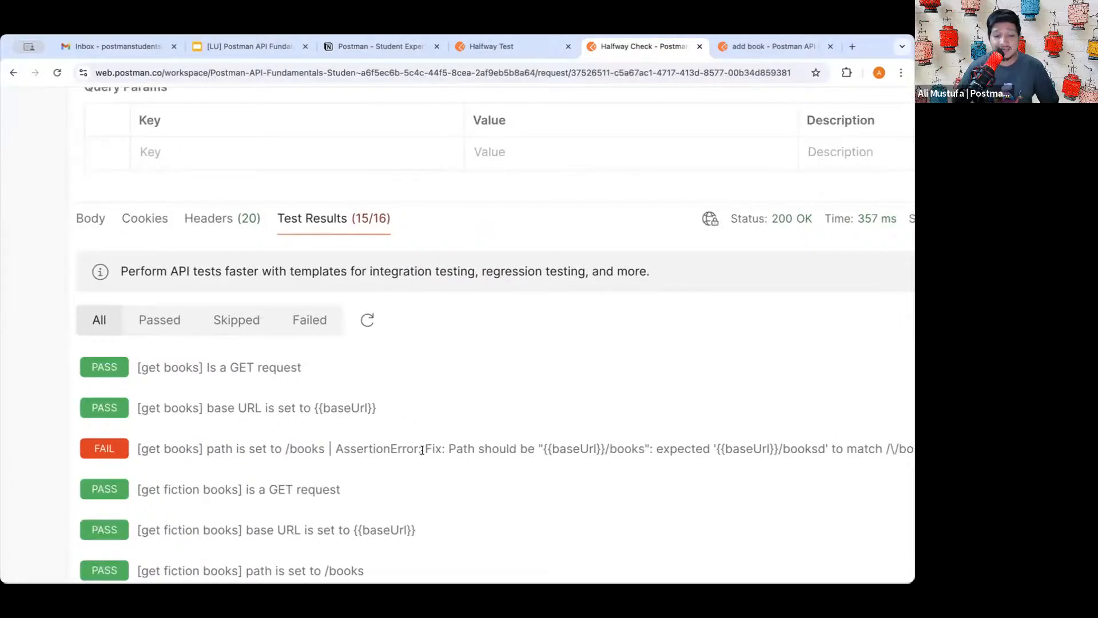
drag(423, 450, 624, 448)
click(500, 449)
click(625, 449)
- Compare the expected path {{baseUrl}}/books with the actual {{baseUrl}}/booksd in the failure message
drag(540, 450, 644, 449)
scroll(642, 448, right, 3)
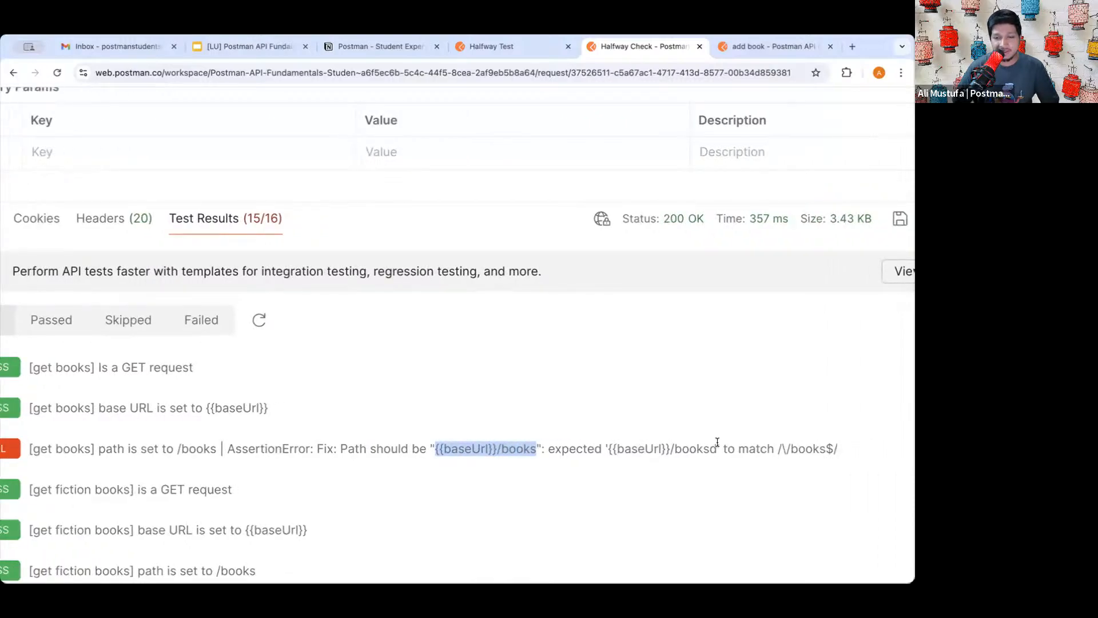
drag(716, 450, 607, 449)
click(659, 447)
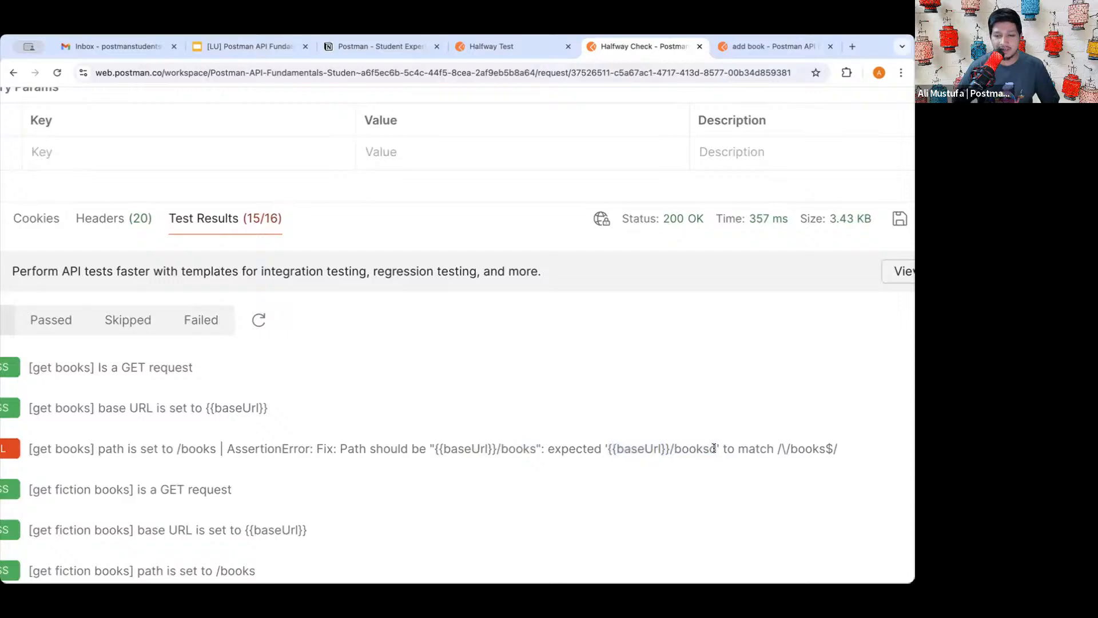
drag(717, 449, 605, 449)
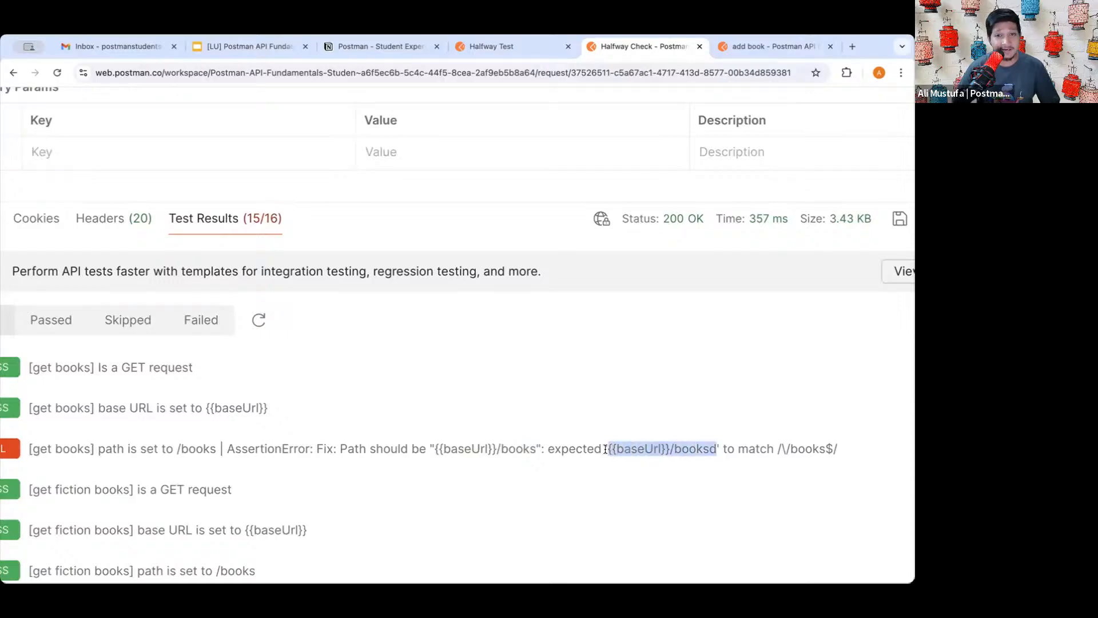
click(605, 449)
drag(536, 444, 434, 444)
double_click(694, 448)
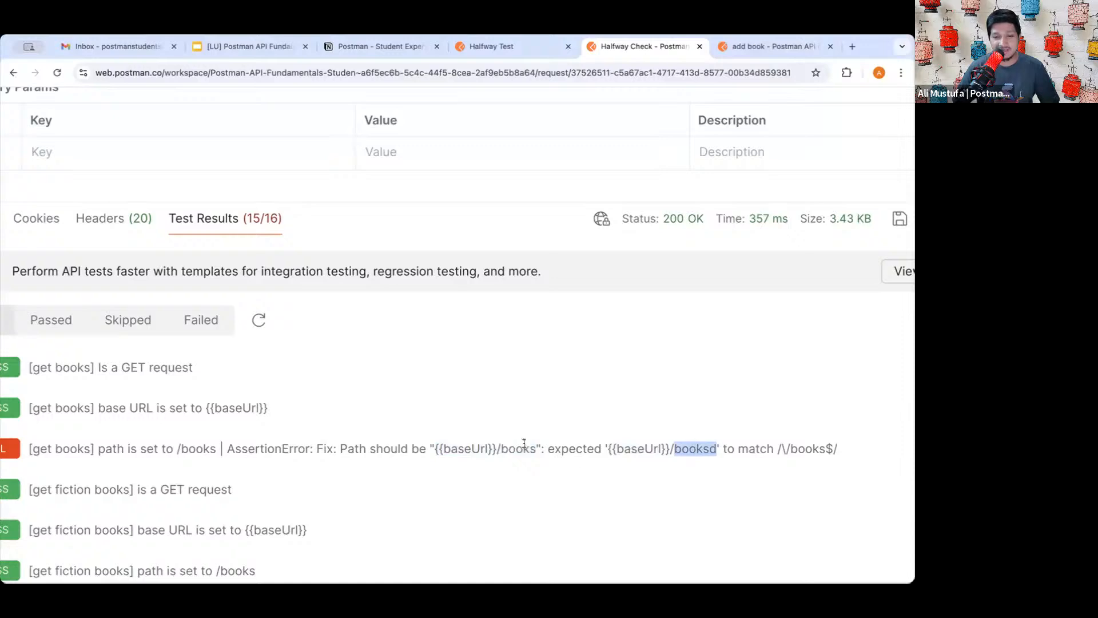
double_click(524, 445)
double_click(695, 448)
click(550, 452)
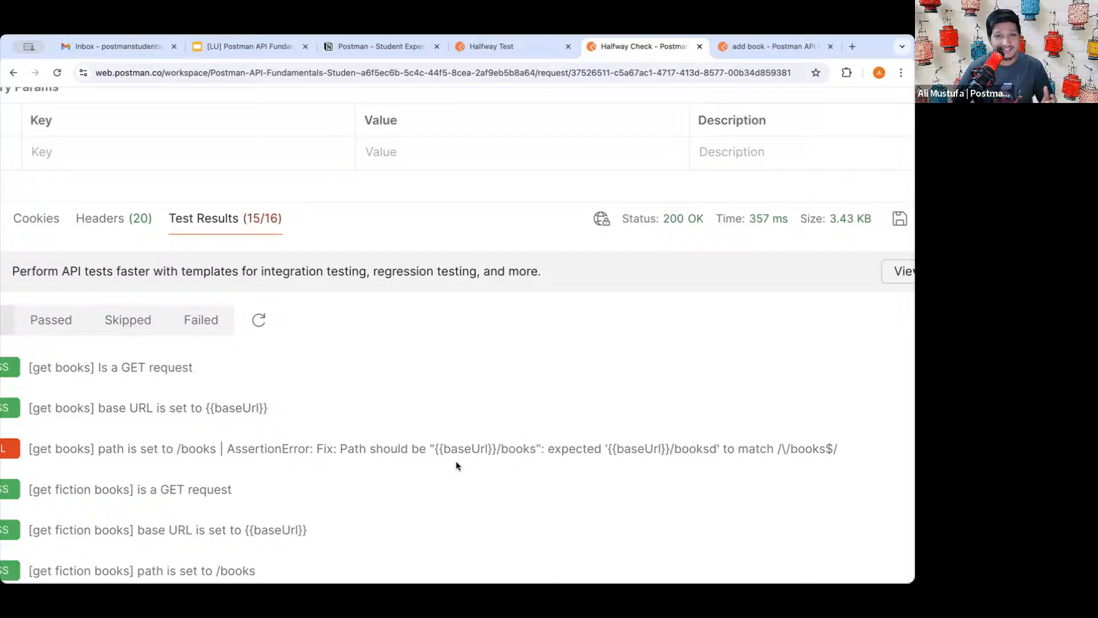
click(375, 45)
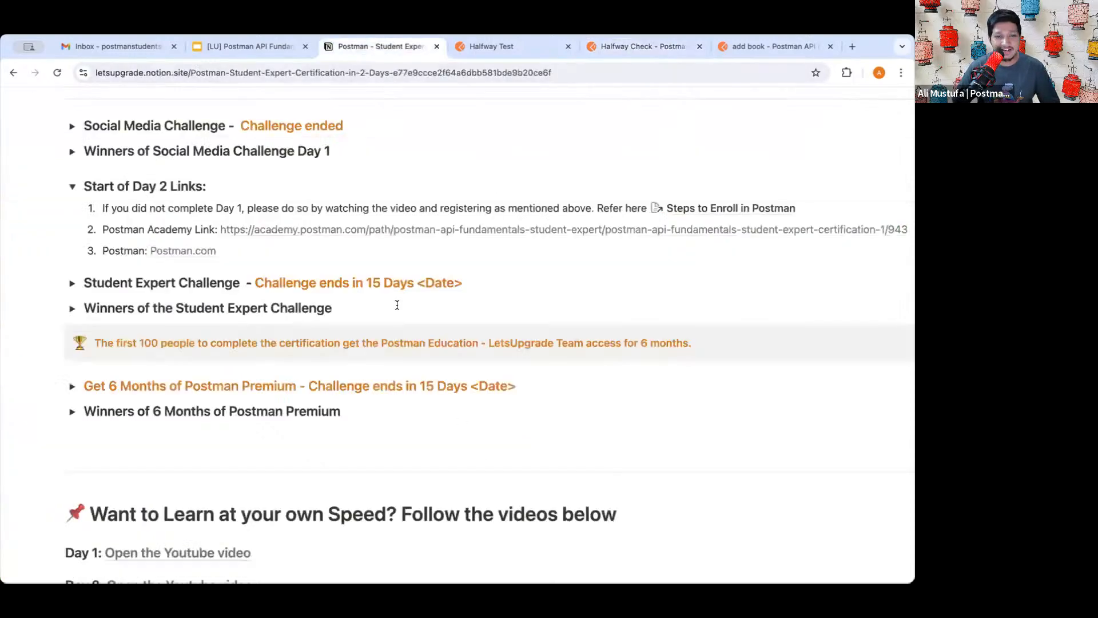
scroll(388, 328, down, 2)
scroll(388, 329, down, 3)
scroll(387, 329, up, 10)
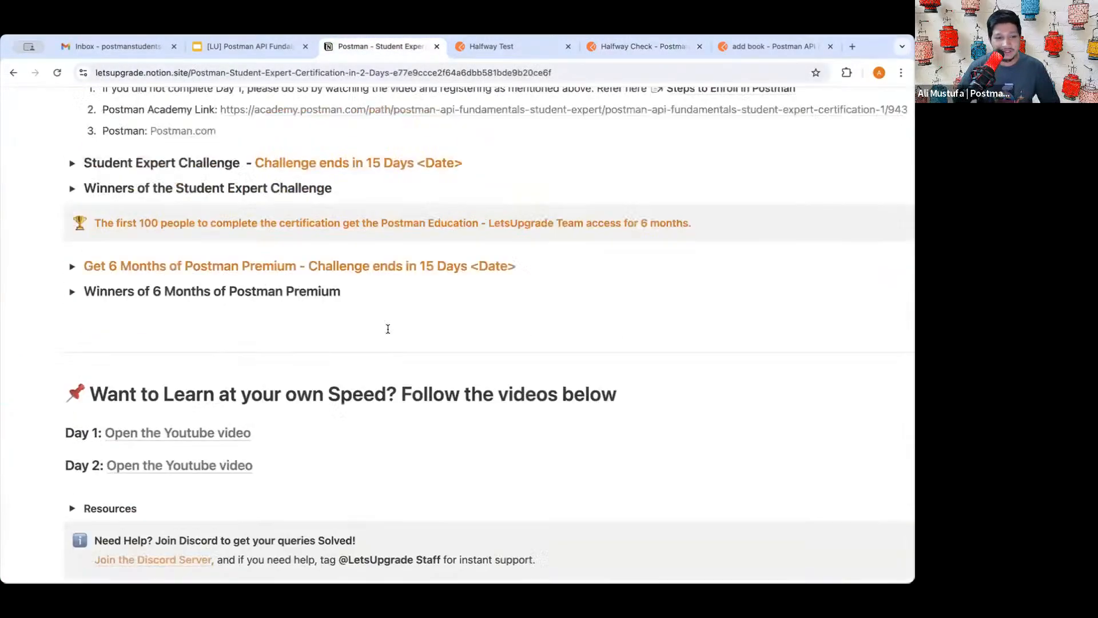
scroll(388, 329, up, 10)
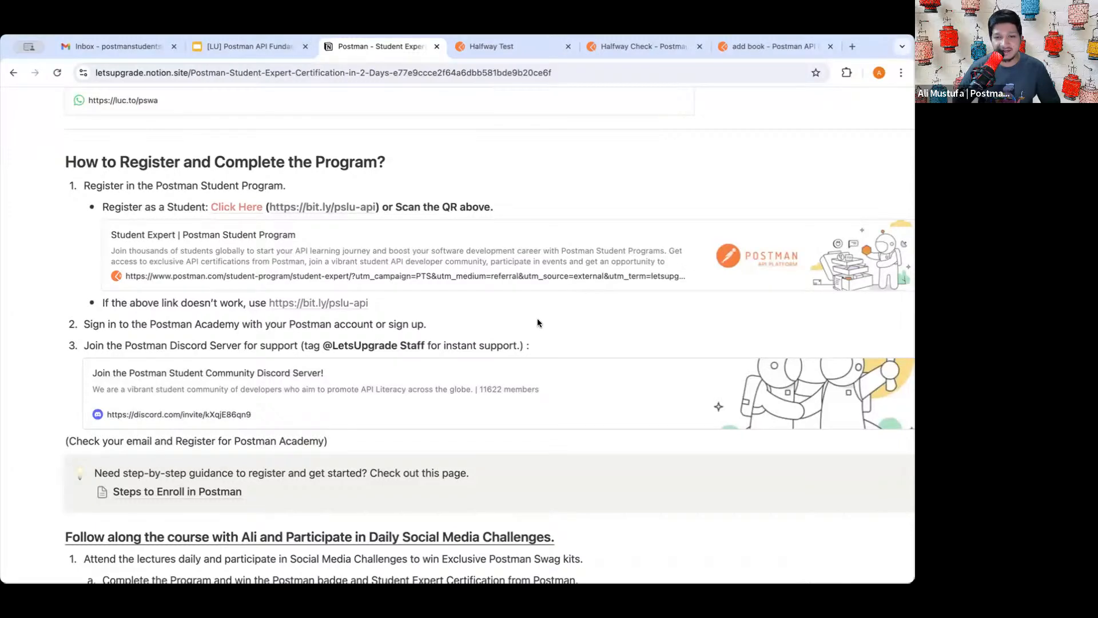
click(515, 51)
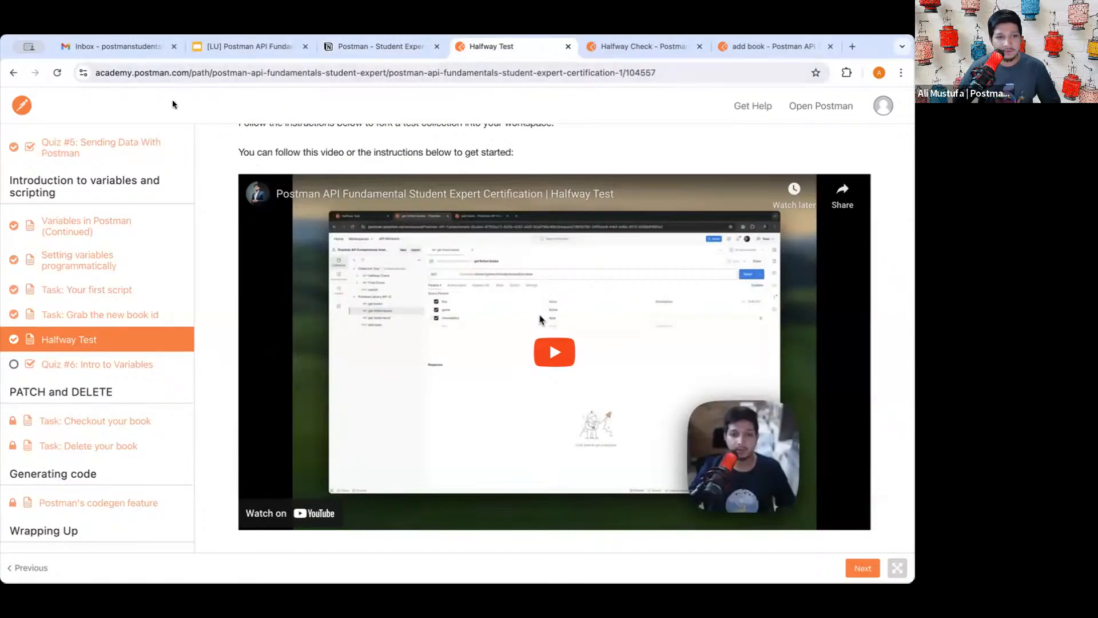
click(648, 46)
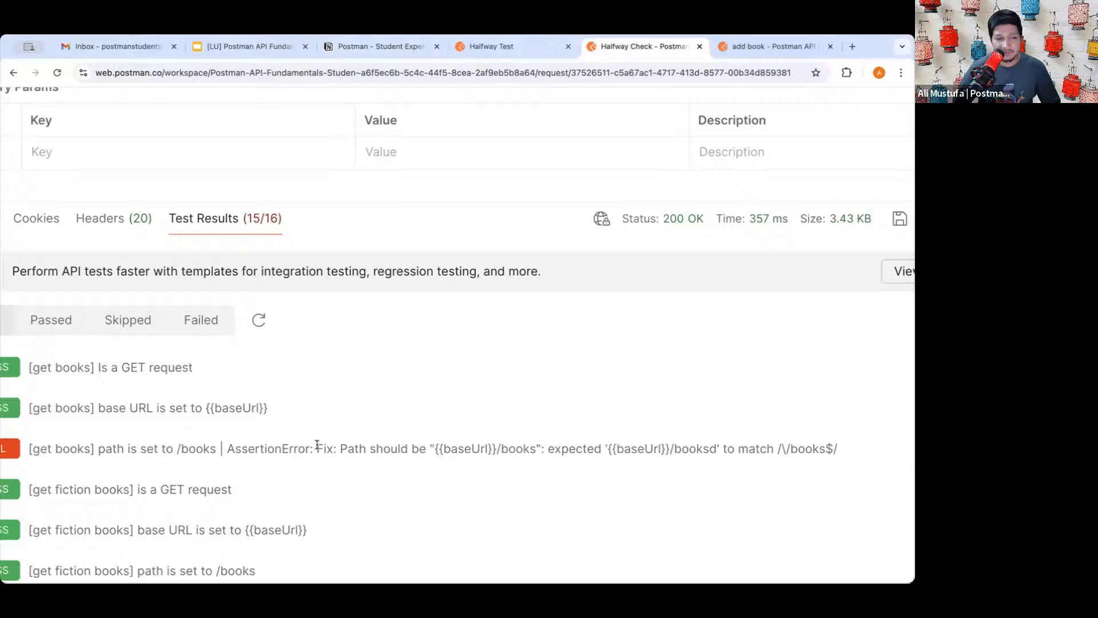
- Copy the 'Fix: Path should be "{{baseUrl}}/books"' message and switch to Discord
drag(318, 445, 535, 450)
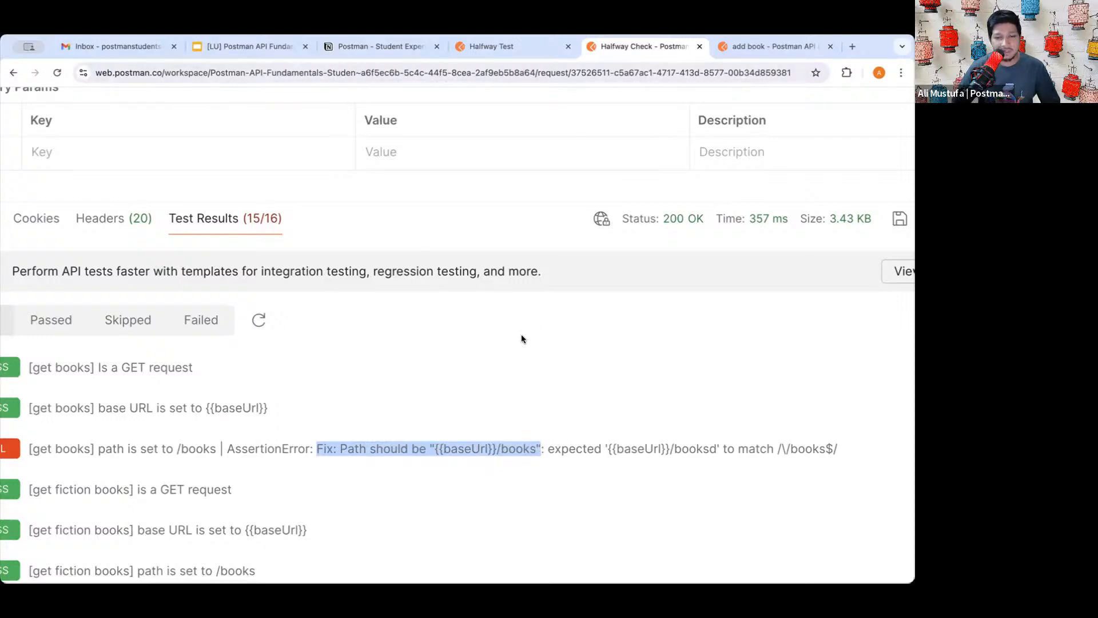
key(super+grave)
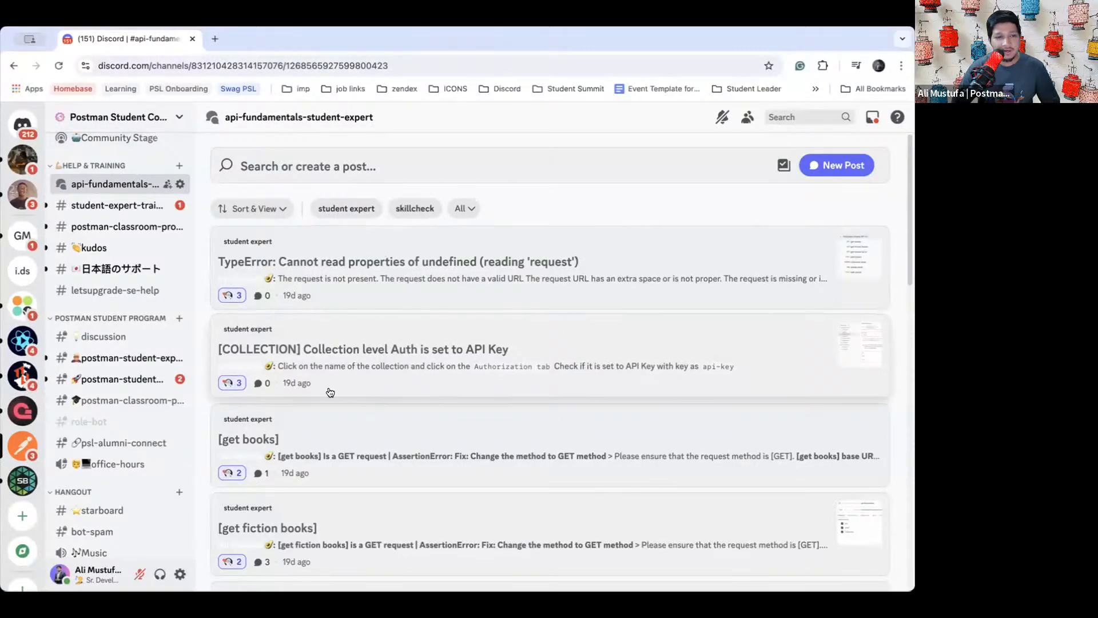
- Search the forum with the pasted fix hint, trimming the query to broaden results
scroll(329, 387, down, 8)
scroll(125, 303, up, 3)
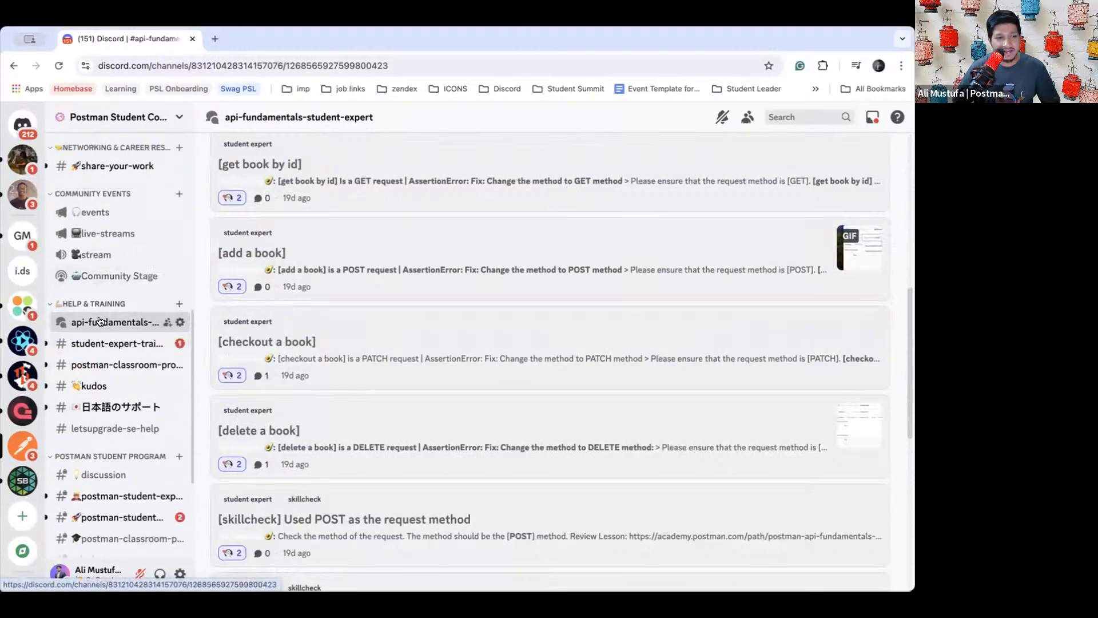
mouse_move(118, 322)
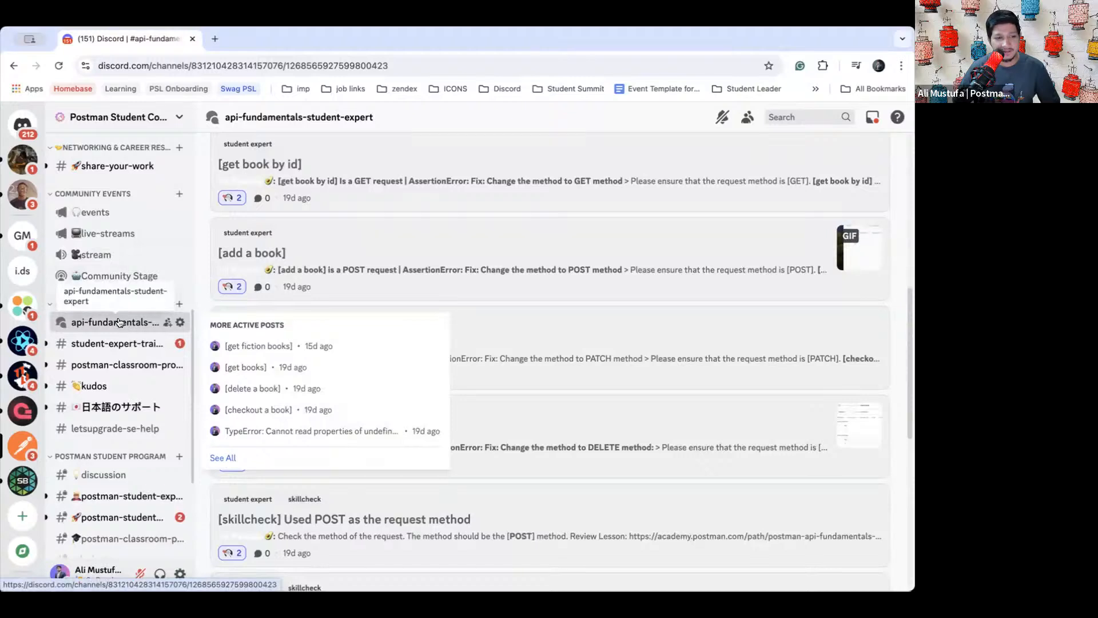
scroll(363, 170, up, 8)
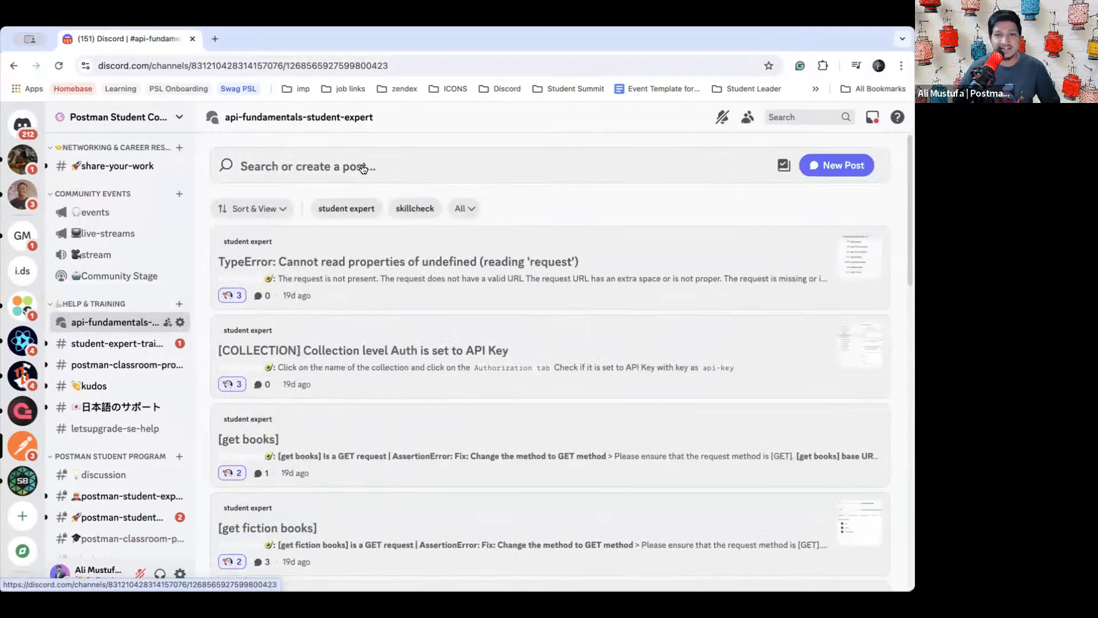
click(334, 165)
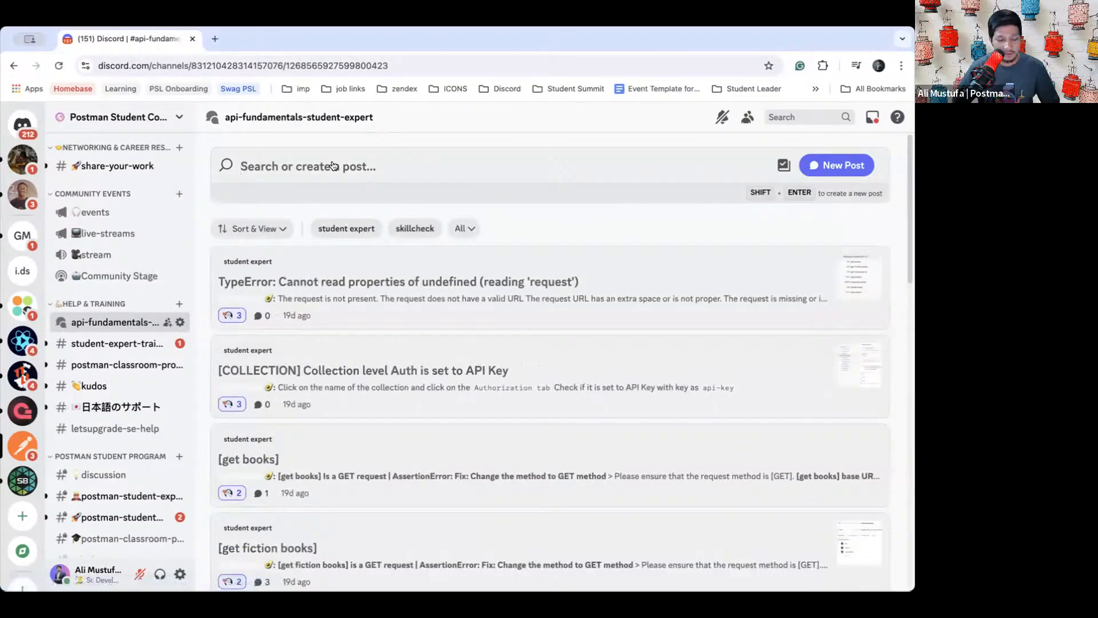
text(Fix: Path should be "{{baseUrl}}/books")
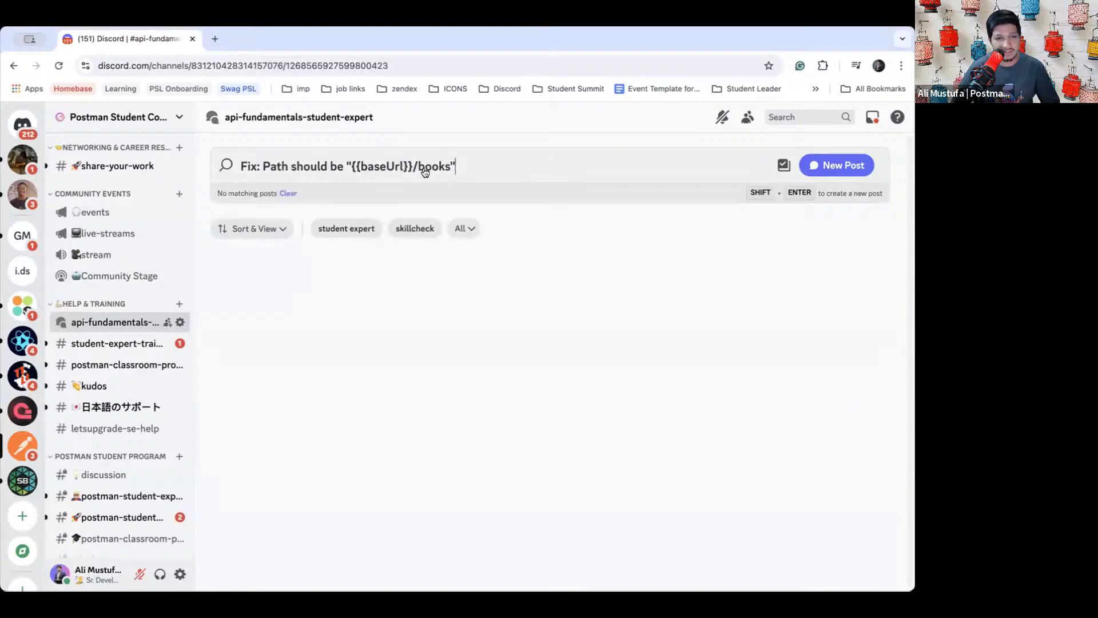
key(BackSpace)
key(BackSpace)
key(BackSpace)
key(BackSpace)
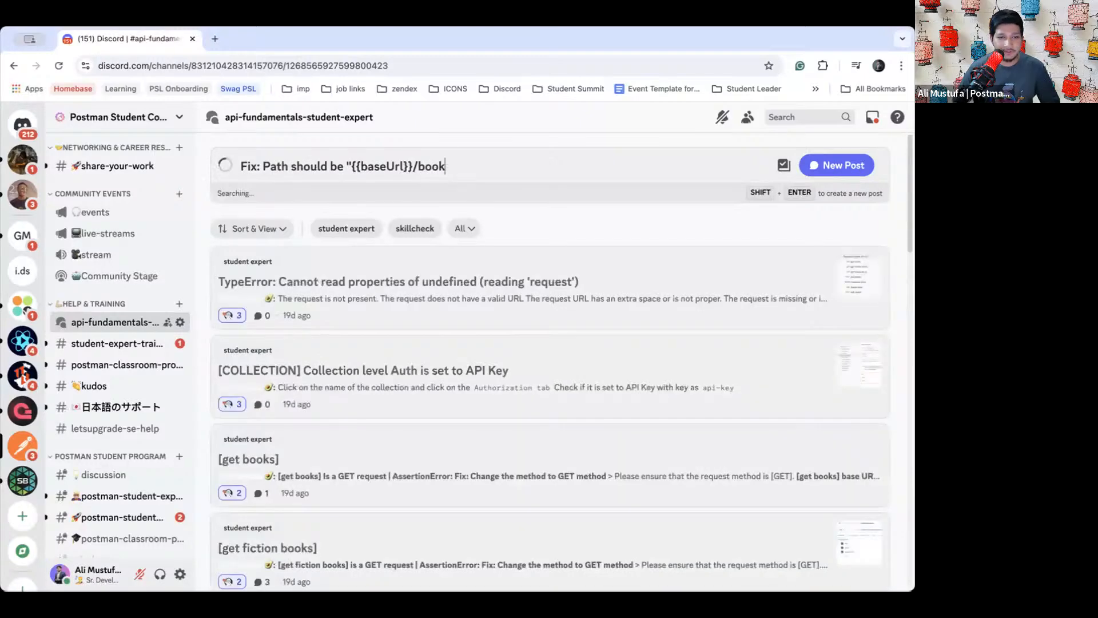
key(BackSpace)
key(BackSpace)
key(BackSpace)
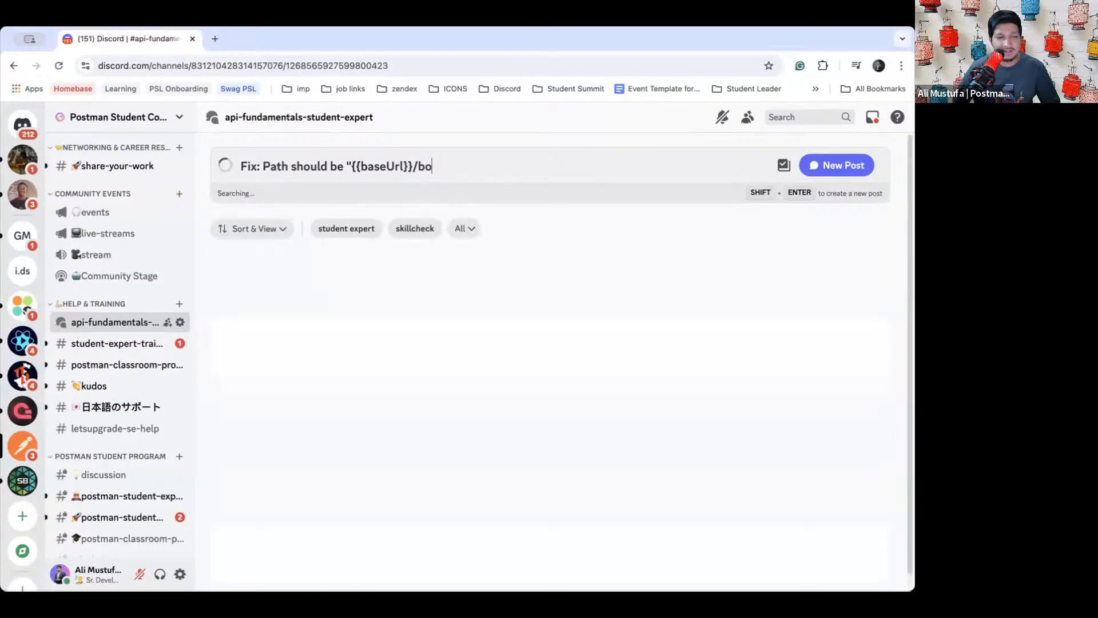
- Empty the search box and scroll through the full list of help posts
key(super+a)
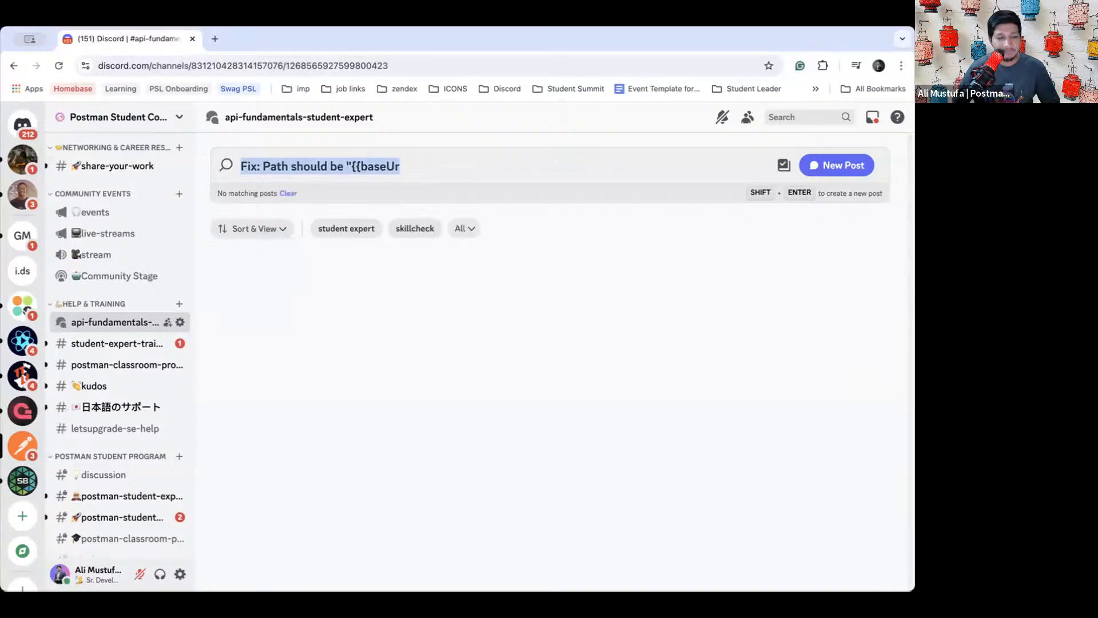
key(BackSpace)
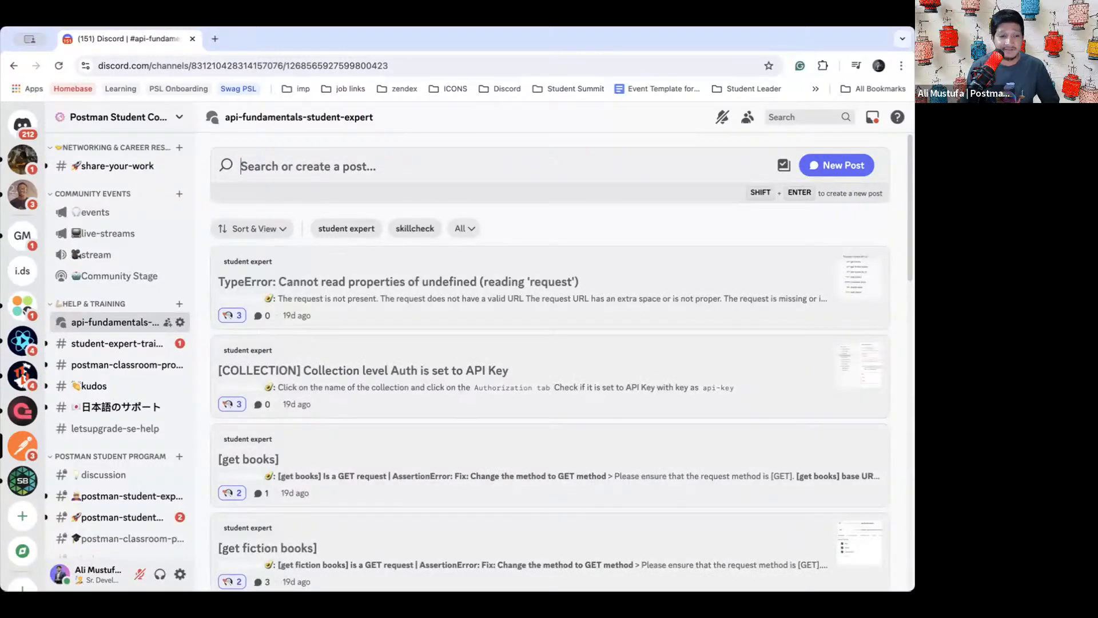
scroll(463, 329, down, 3)
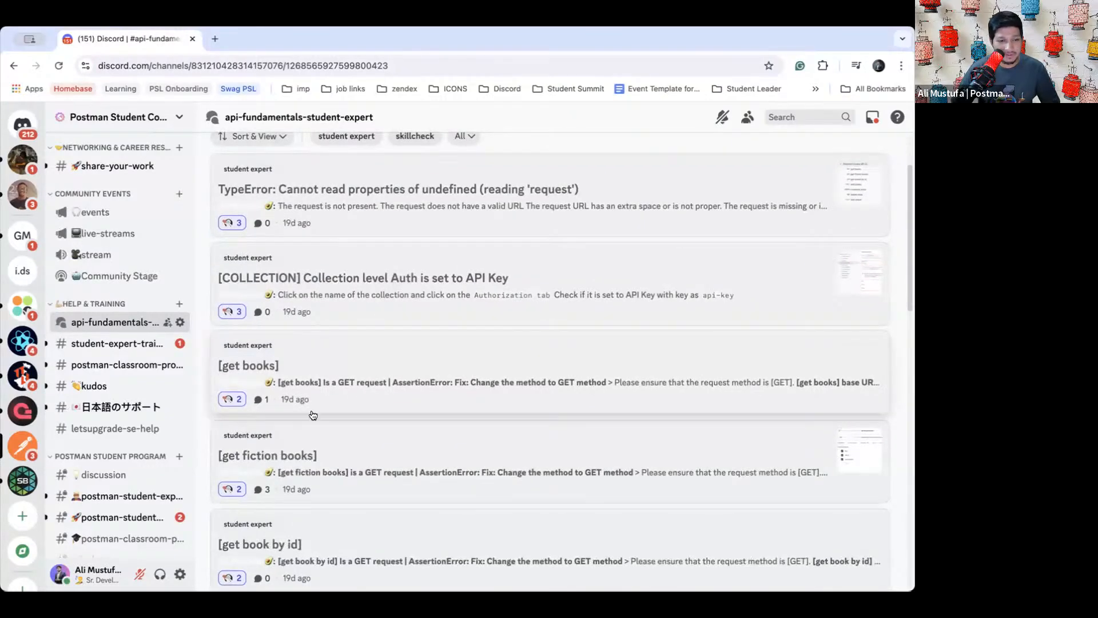
scroll(297, 371, down, 3)
- Read the [get books] thread, including its base URL fix message, then close it
click(309, 291)
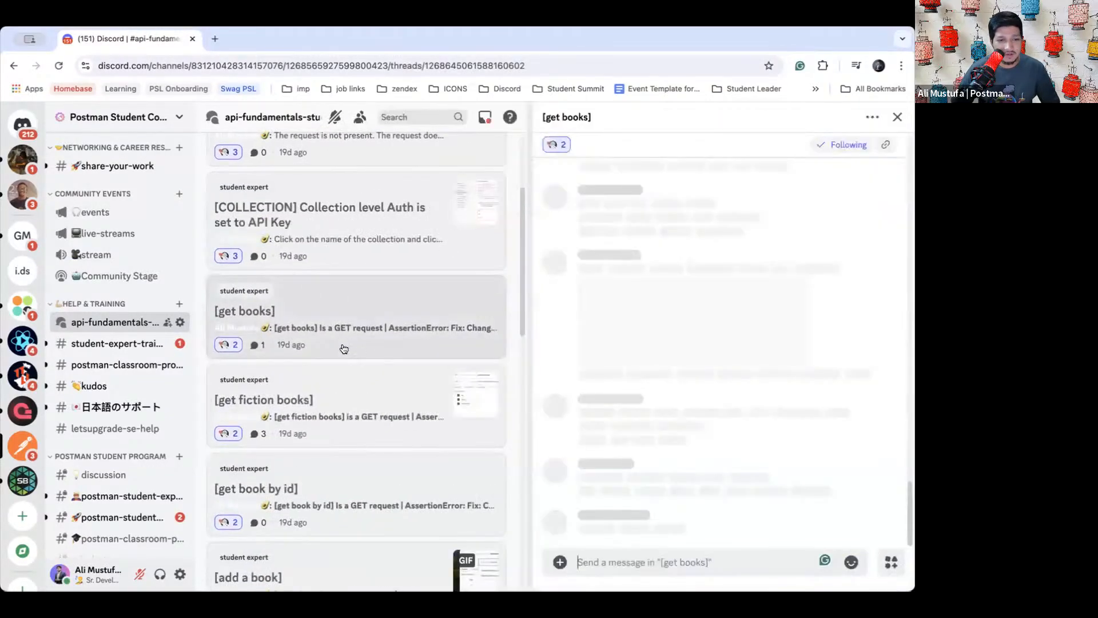
scroll(684, 243, up, 3)
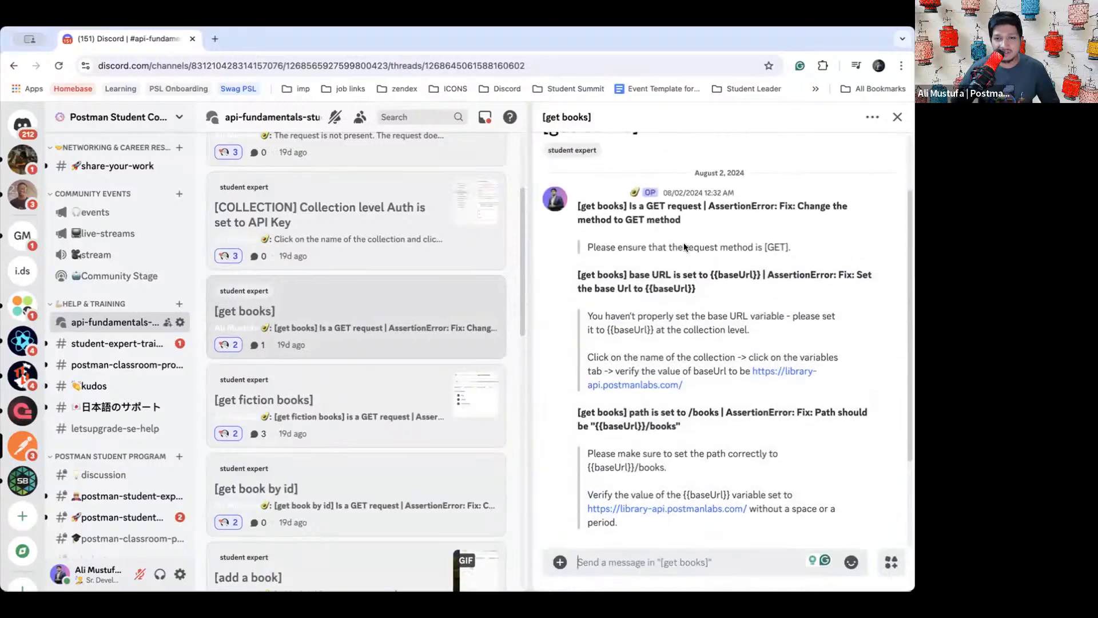
drag(576, 275, 695, 290)
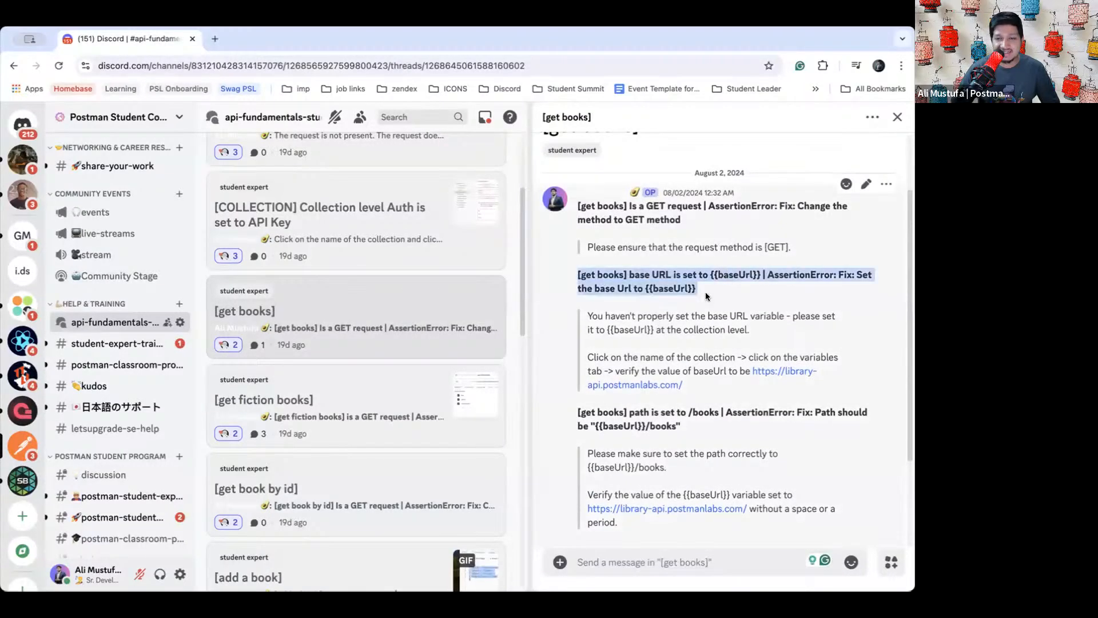
click(702, 292)
scroll(678, 290, up, 5)
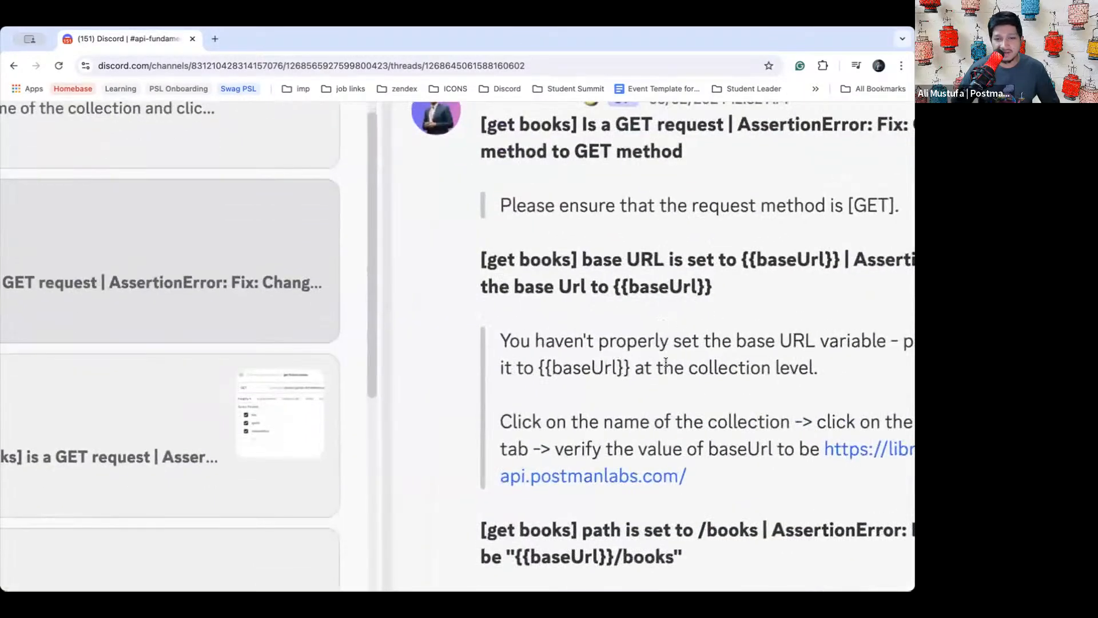
scroll(724, 389, down, 5)
scroll(716, 454, down, 3)
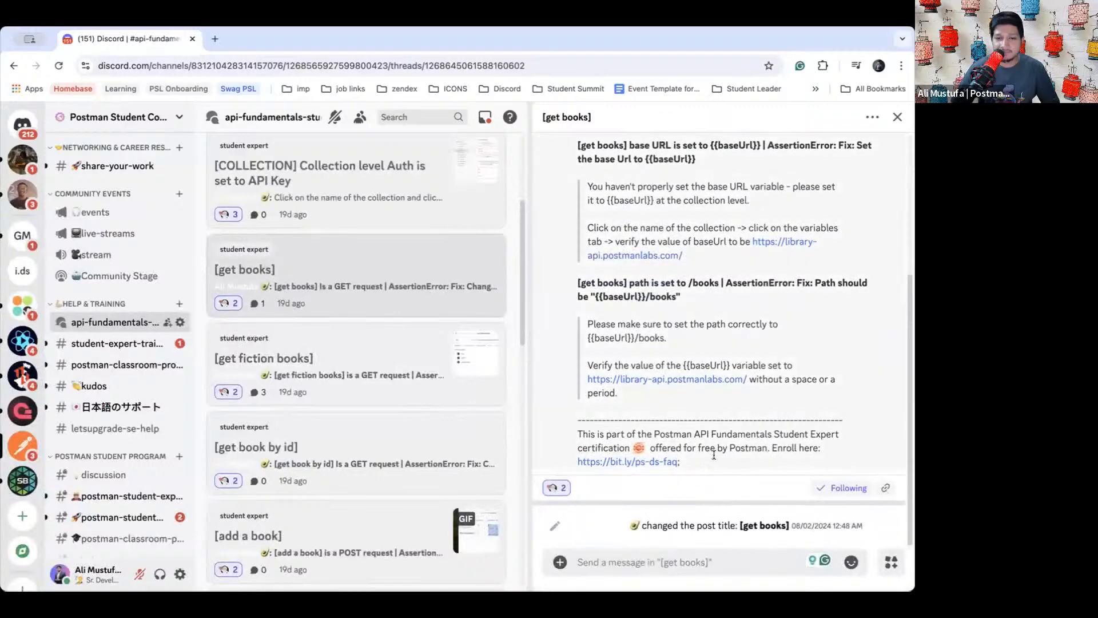
scroll(706, 317, up, 5)
scroll(350, 398, down, 15)
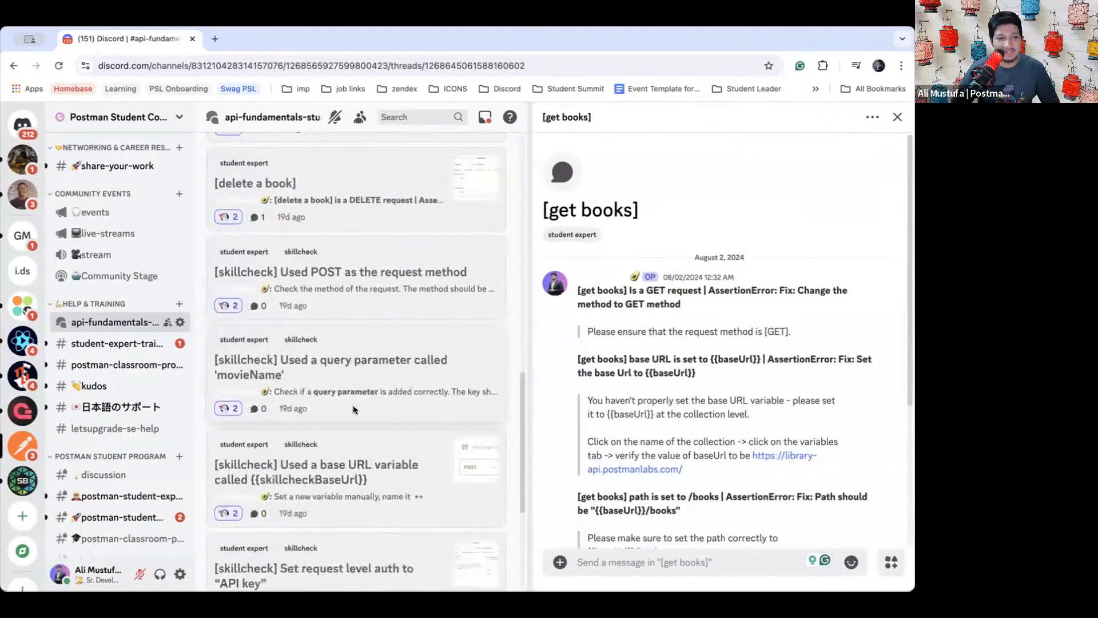
scroll(366, 343, up, 15)
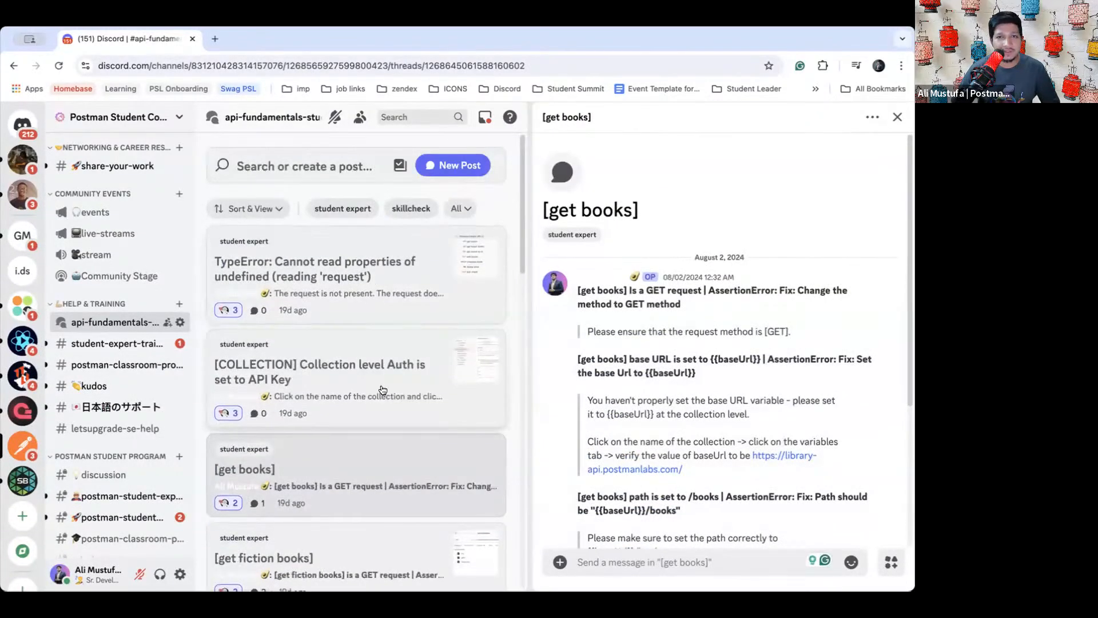
scroll(385, 436, down, 10)
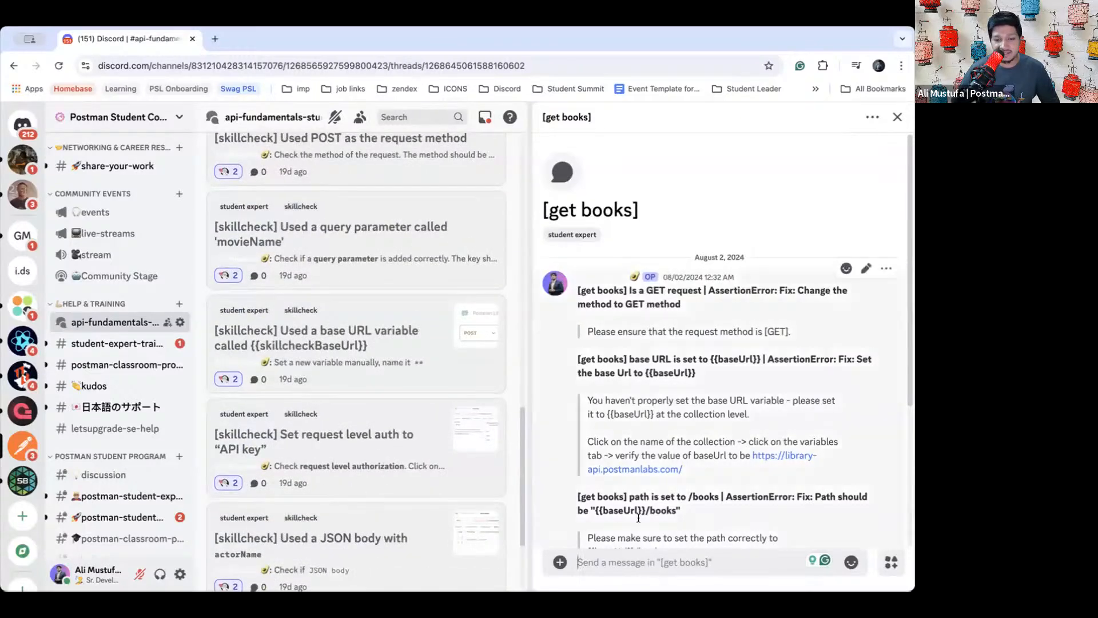
scroll(643, 451, down, 4)
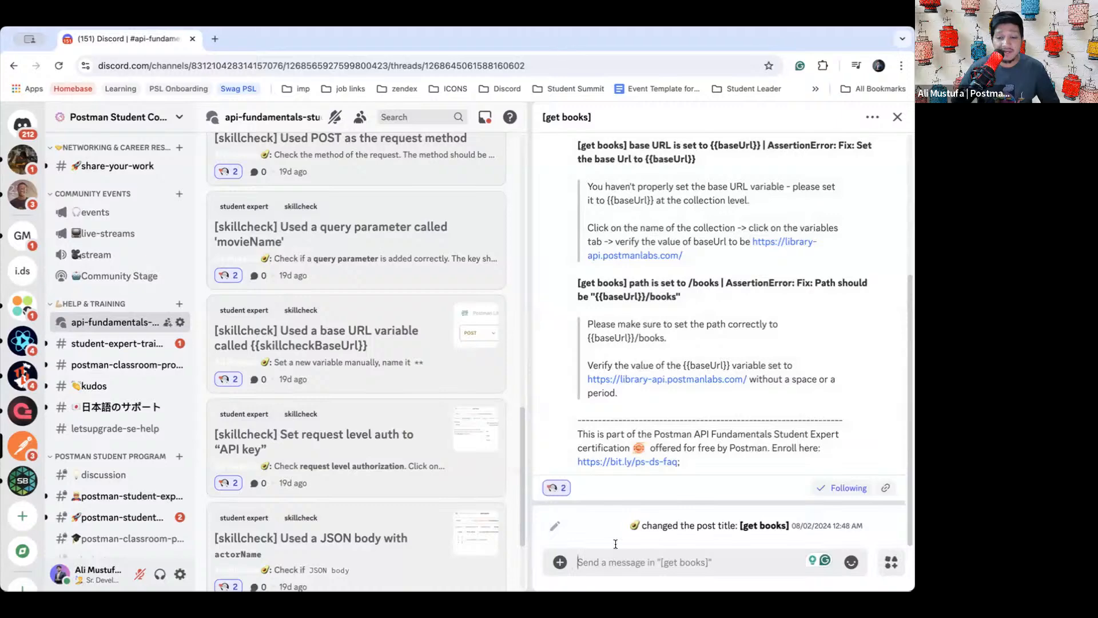
scroll(713, 317, up, 8)
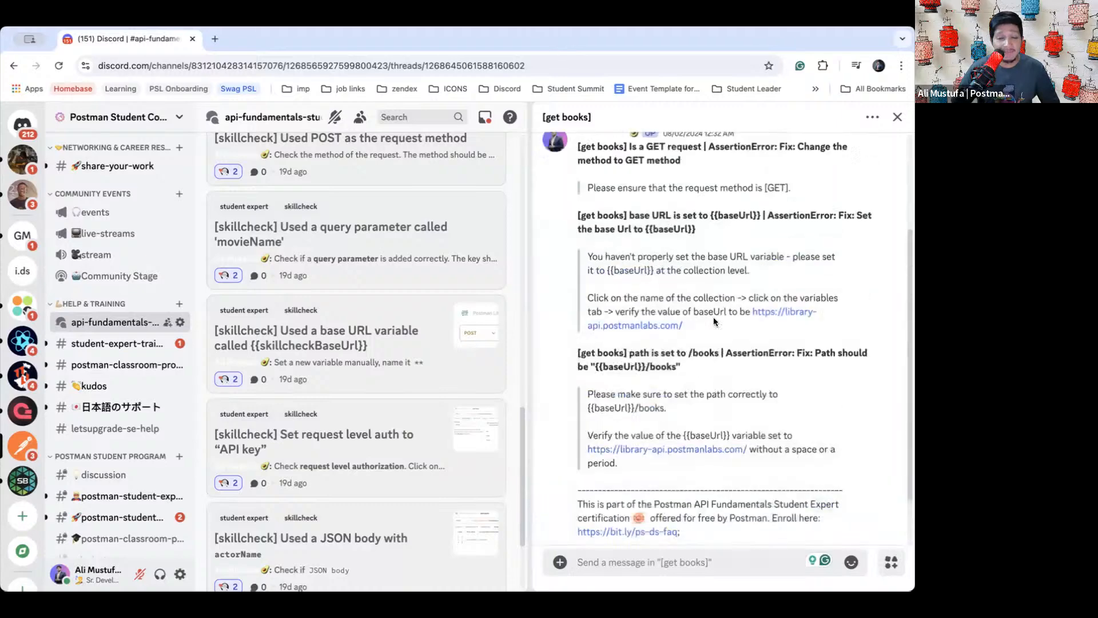
click(895, 116)
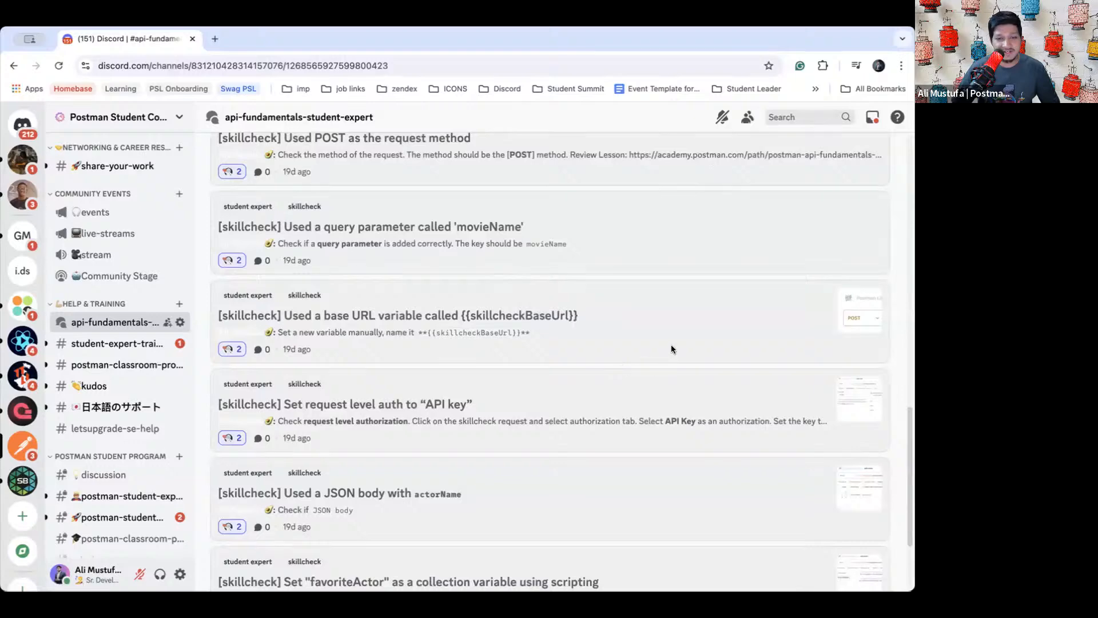
- Return to the browser at normal zoom and bring up the Halfway Test lesson
key(super+Tab)
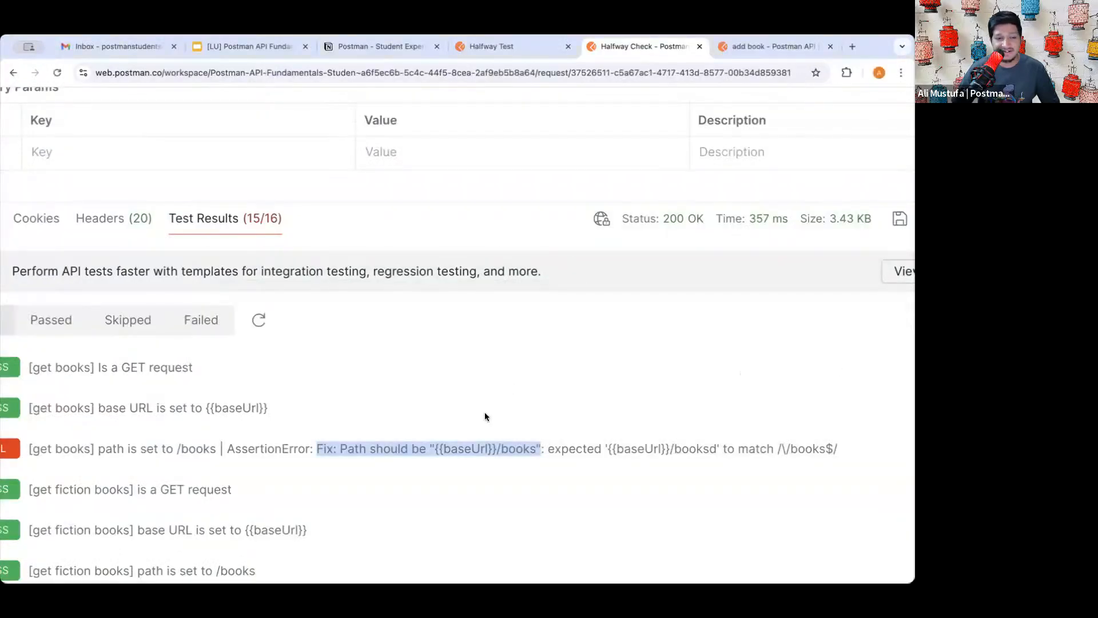
key(ctrl+0)
click(502, 48)
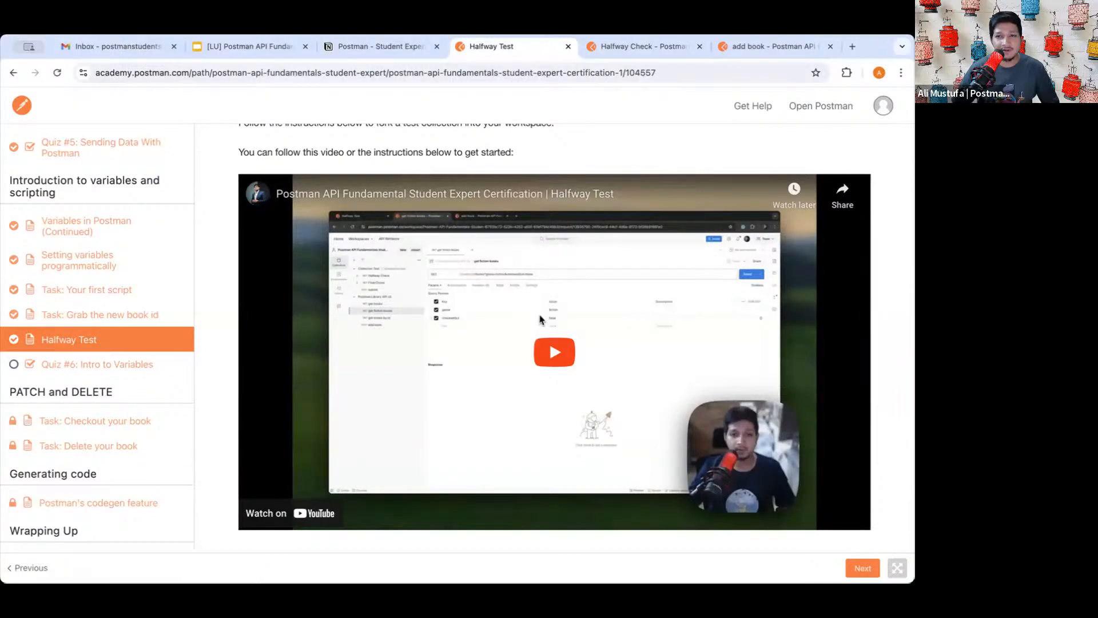
- Scroll to 'Tips to resolve all your errors' and follow the FAQ link
scroll(399, 429, down, 15)
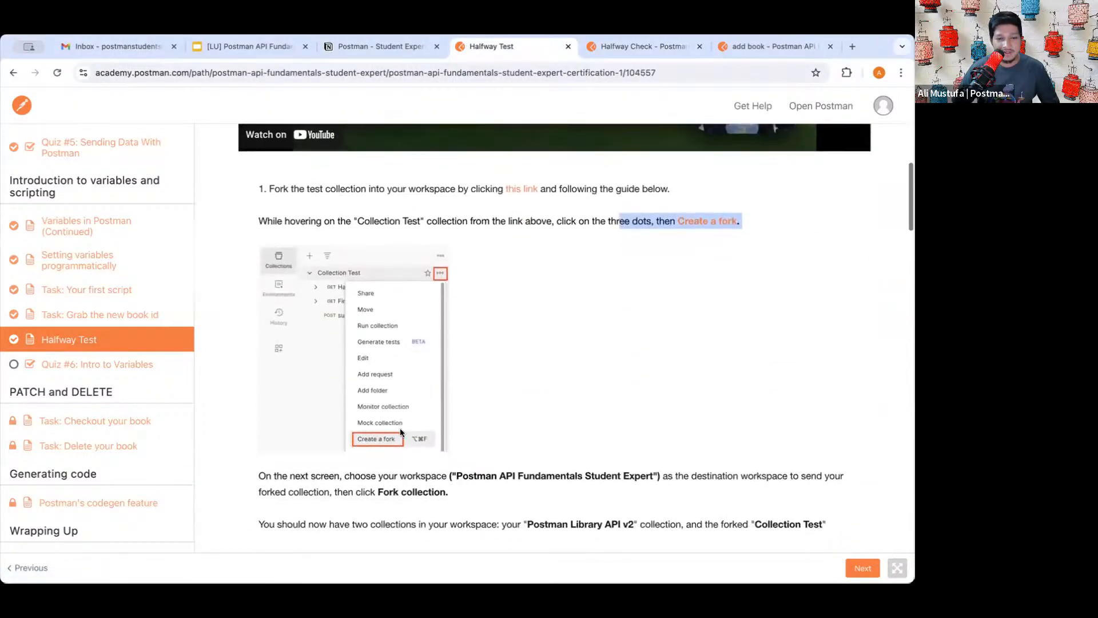
scroll(400, 432, down, 15)
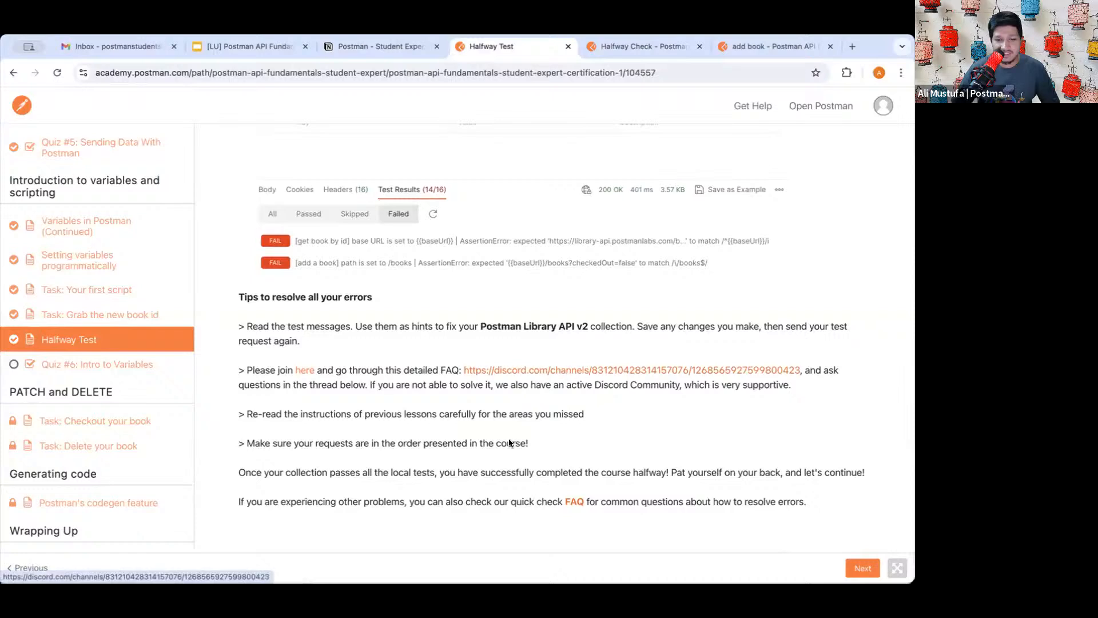
click(576, 502)
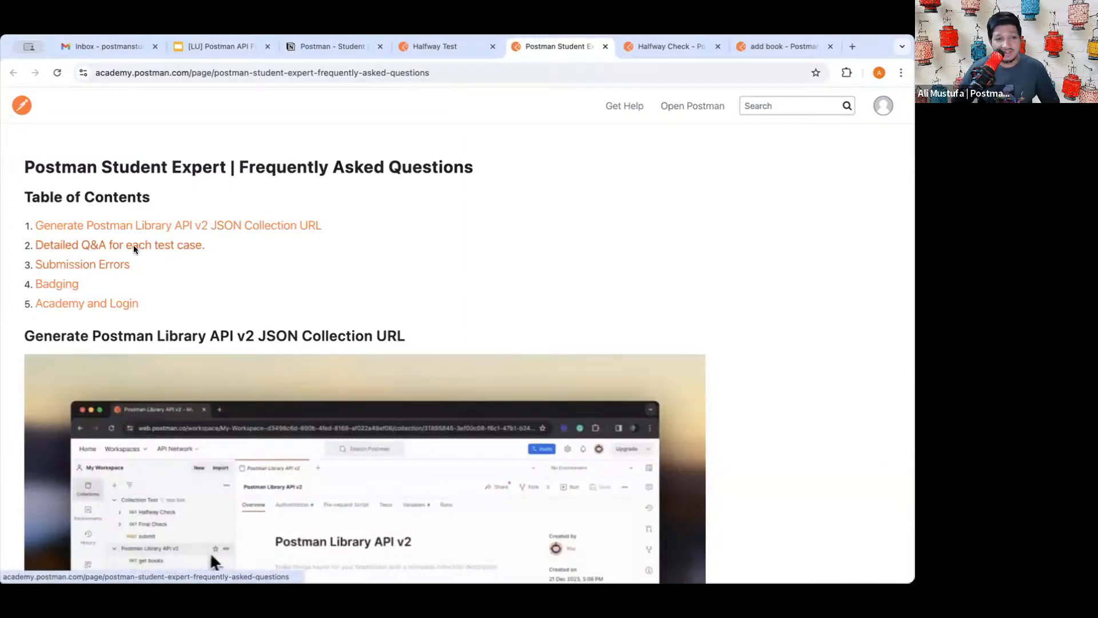
- Jump to the Detailed Q&A section and select the GET method fix heading
click(134, 246)
scroll(175, 374, down, 3)
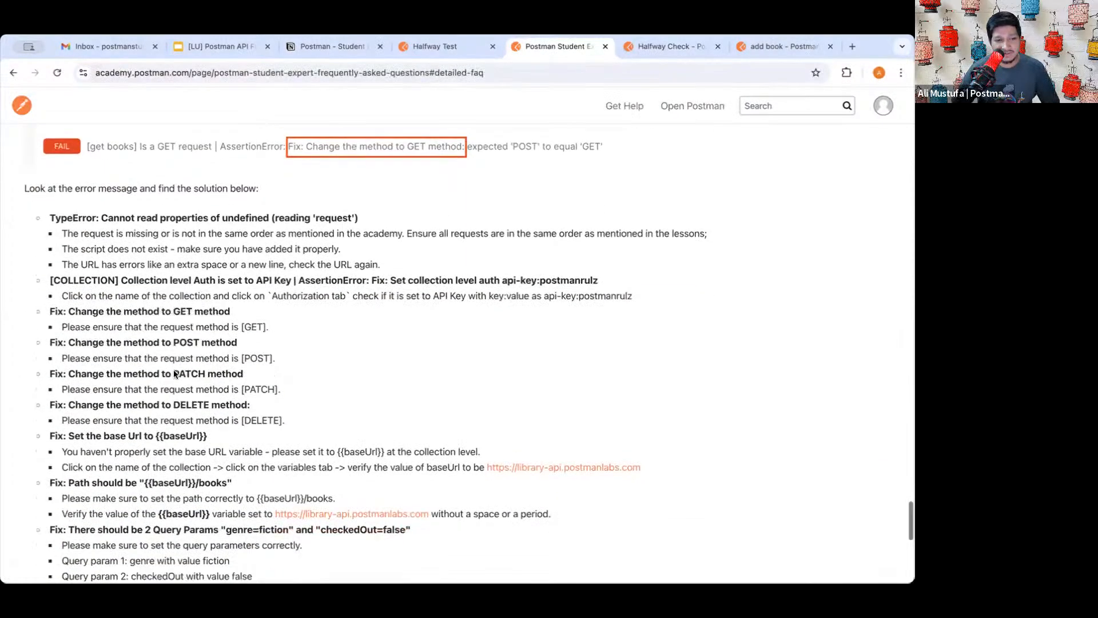
drag(77, 276, 219, 278)
double_click(219, 277)
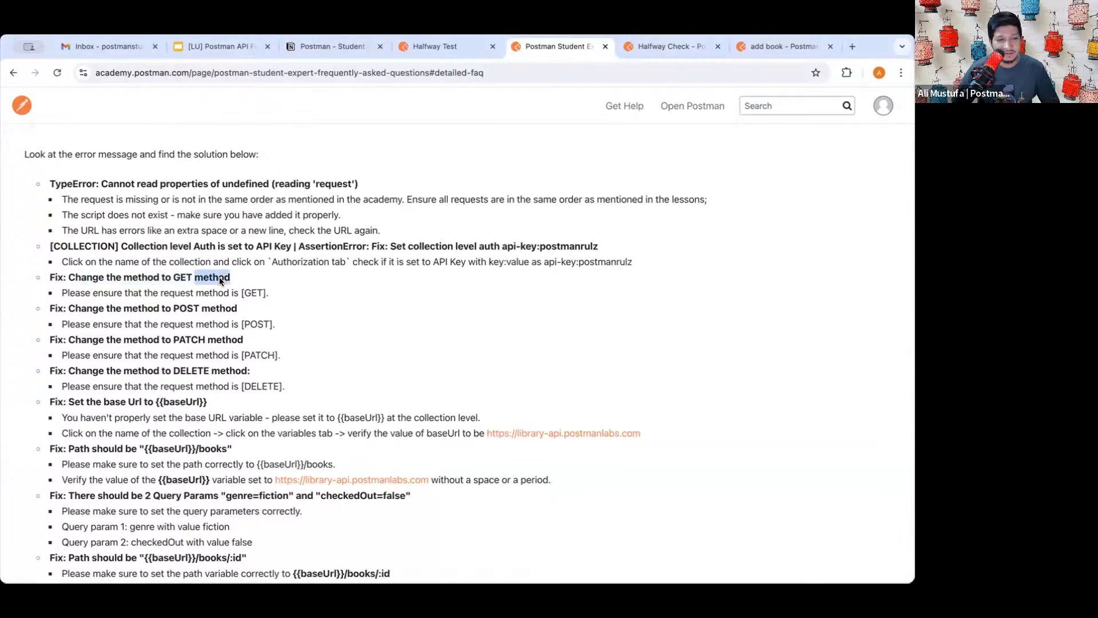
double_click(100, 277)
triple_click(88, 277)
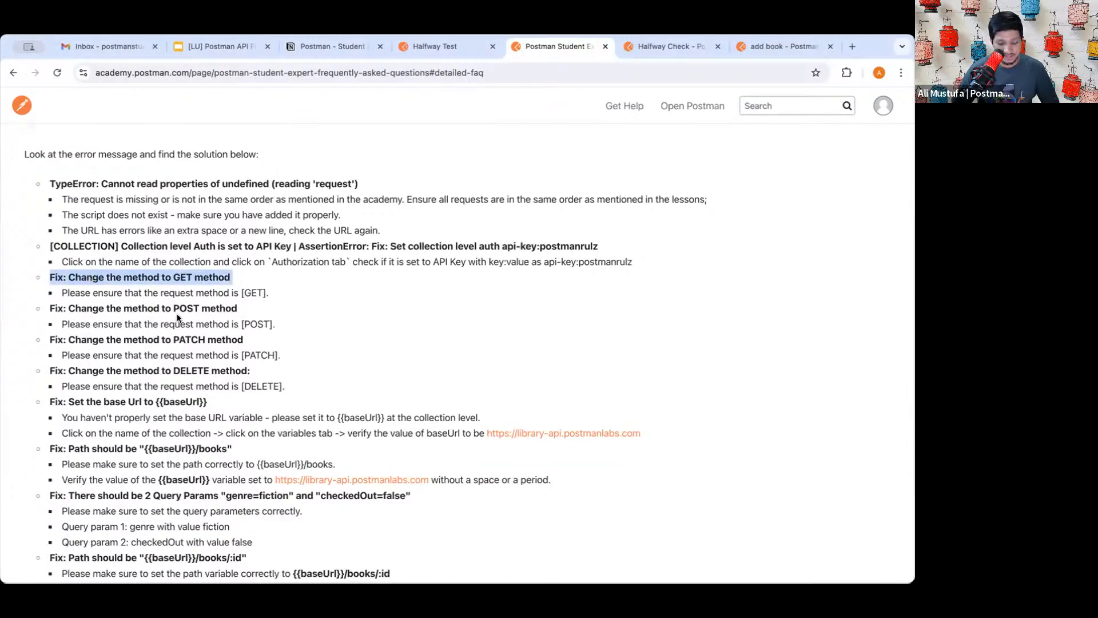
- Find the path-correction fix and its baseUrl checks, then return to Halfway Check in Postman
key(super+f)
scroll(176, 313, down, 5)
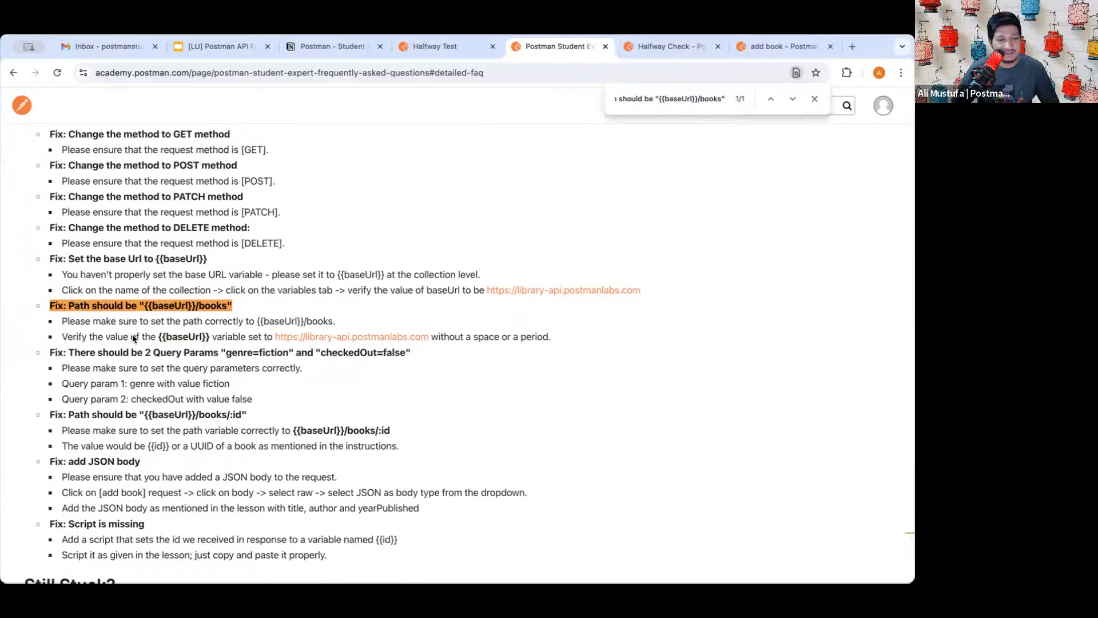
drag(167, 321, 336, 321)
click(337, 322)
drag(82, 338, 229, 337)
drag(158, 337, 493, 337)
click(493, 337)
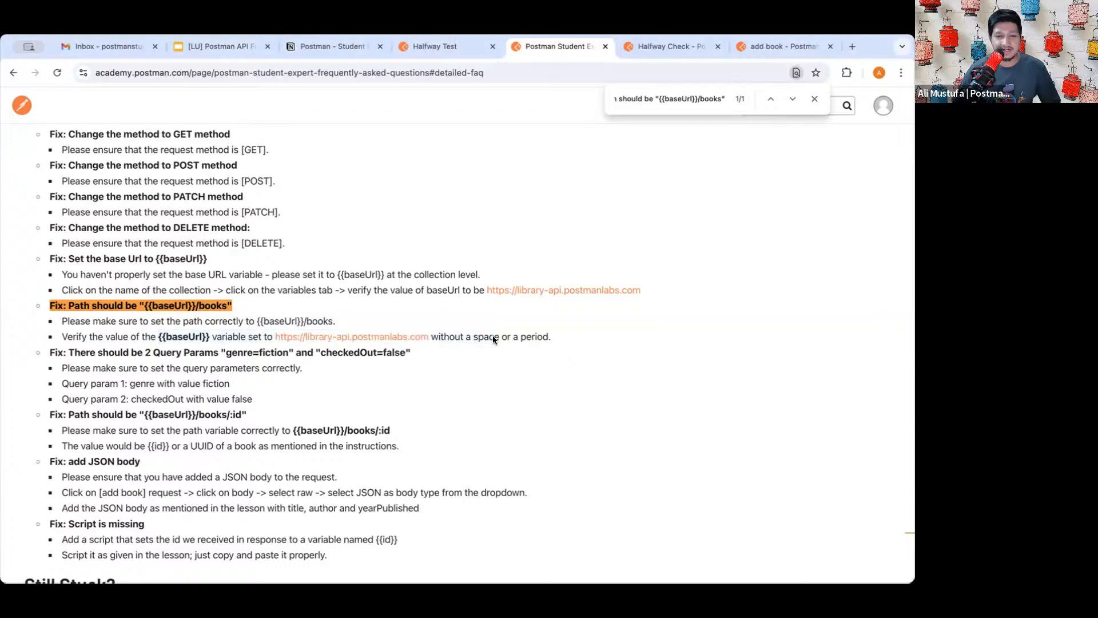
click(456, 47)
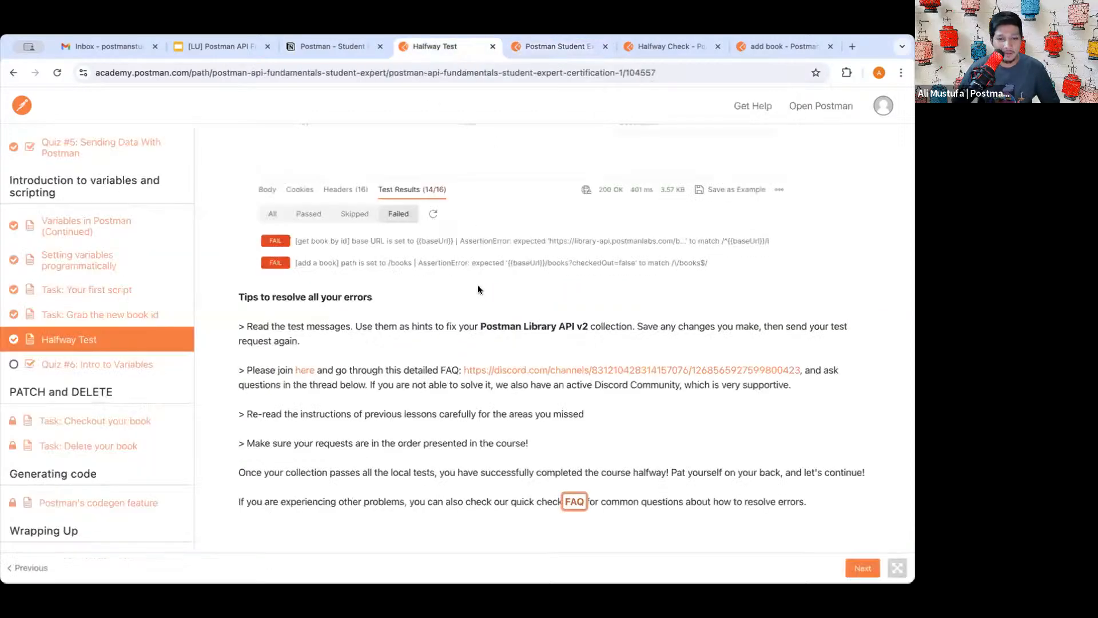
click(648, 45)
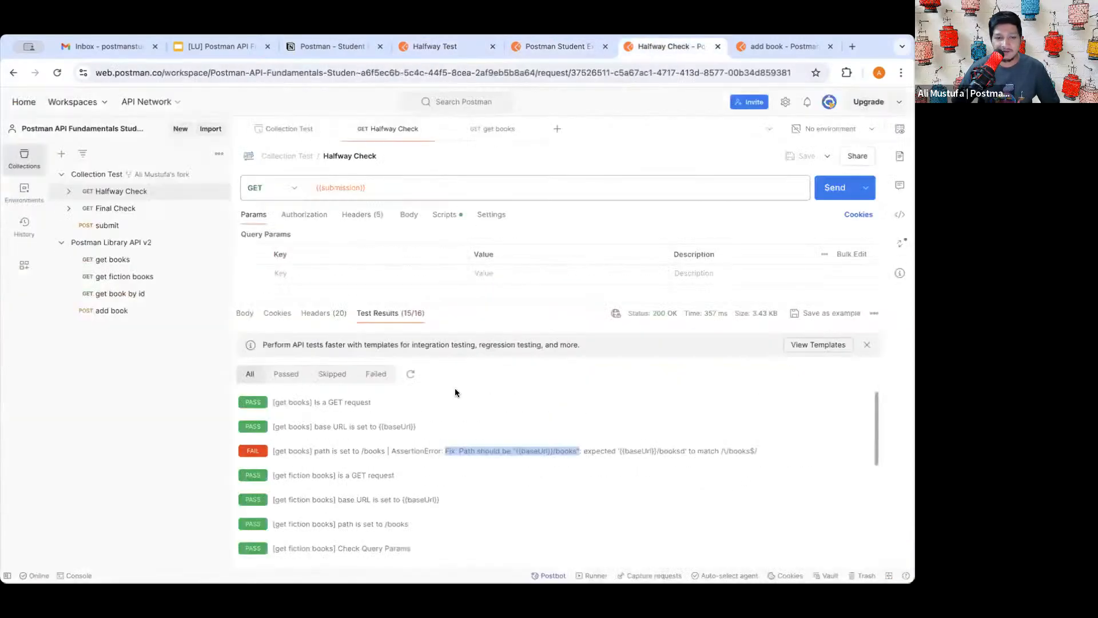
- Restore the get books URL to {{baseUrl}}/books and rerun Halfway Check
click(112, 259)
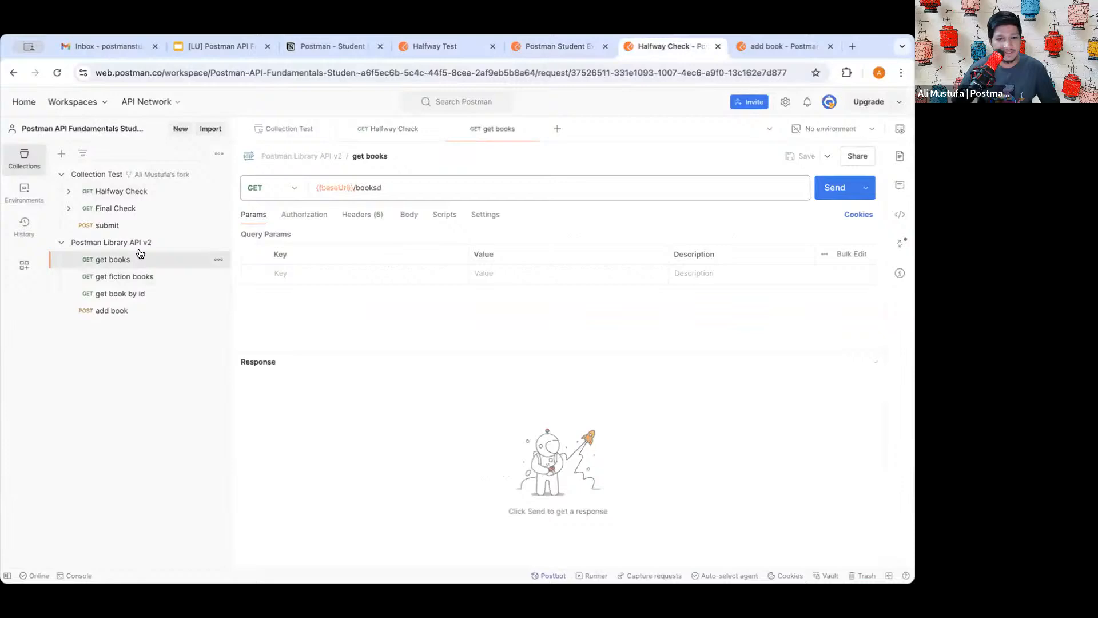
click(392, 182)
key(BackSpace)
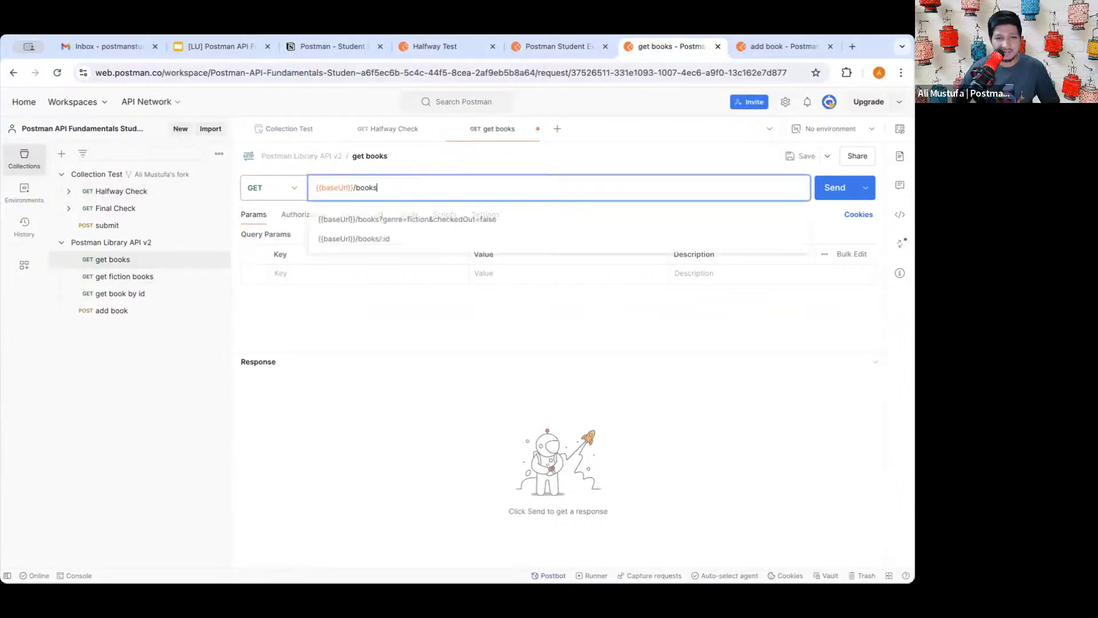
click(164, 384)
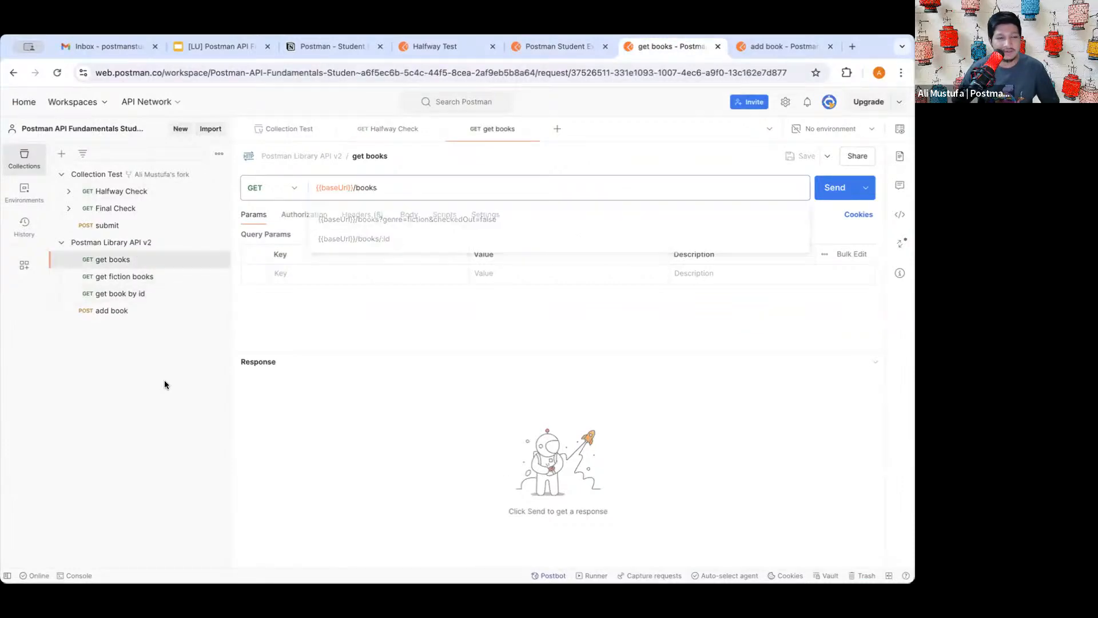
click(135, 193)
click(829, 188)
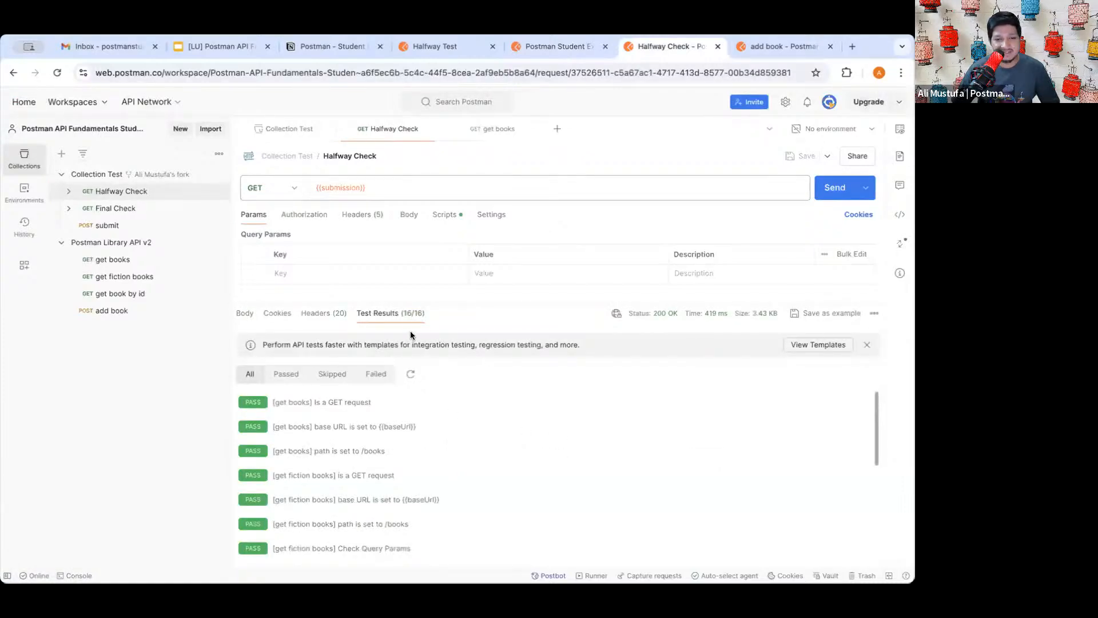
scroll(388, 311, up, 5)
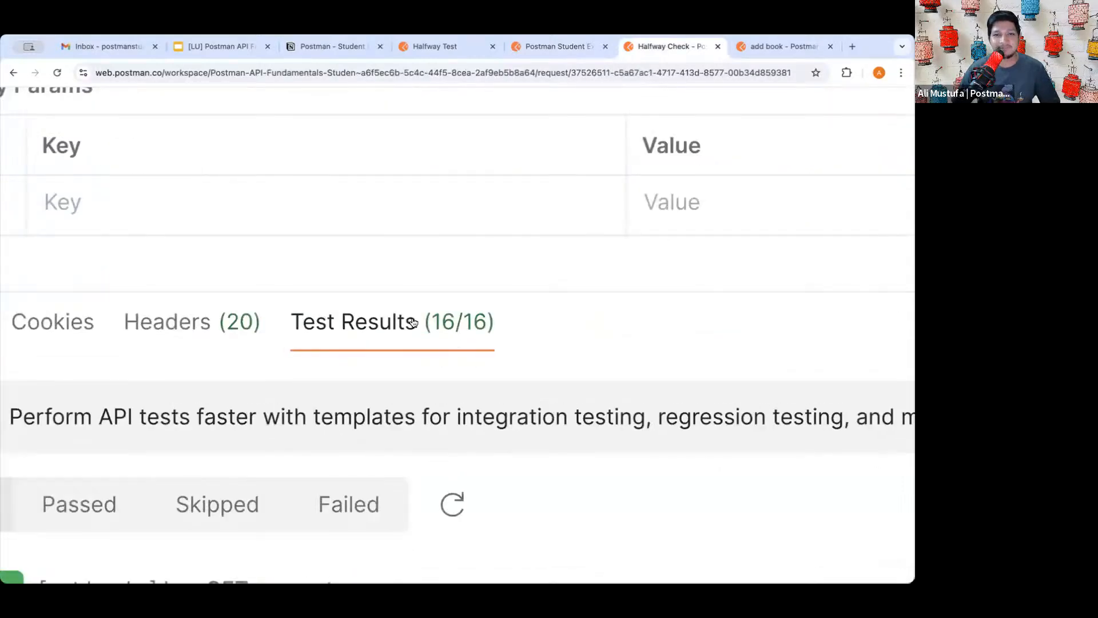
scroll(413, 322, down, 5)
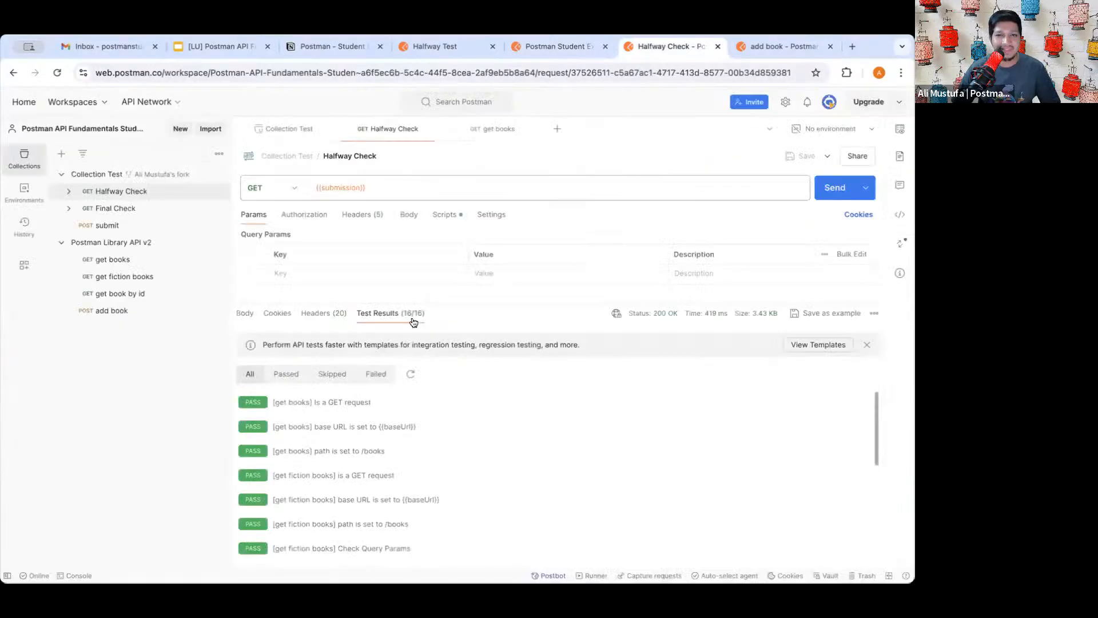
- Send Final Check and show only the failed tests in an enlarged Test Results pane
click(114, 210)
click(835, 187)
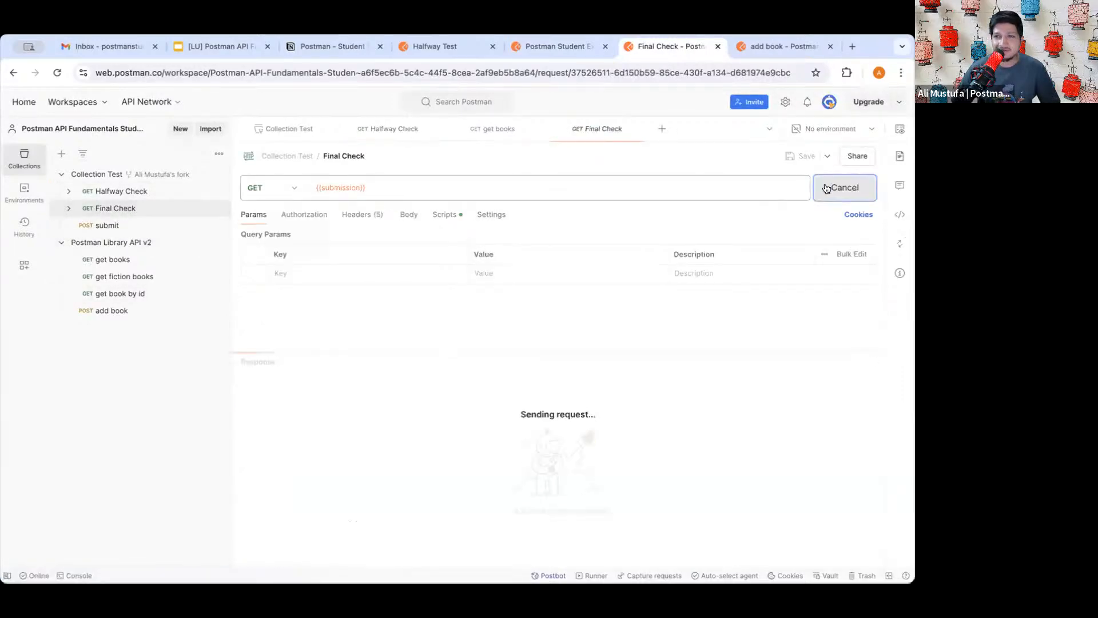
click(415, 363)
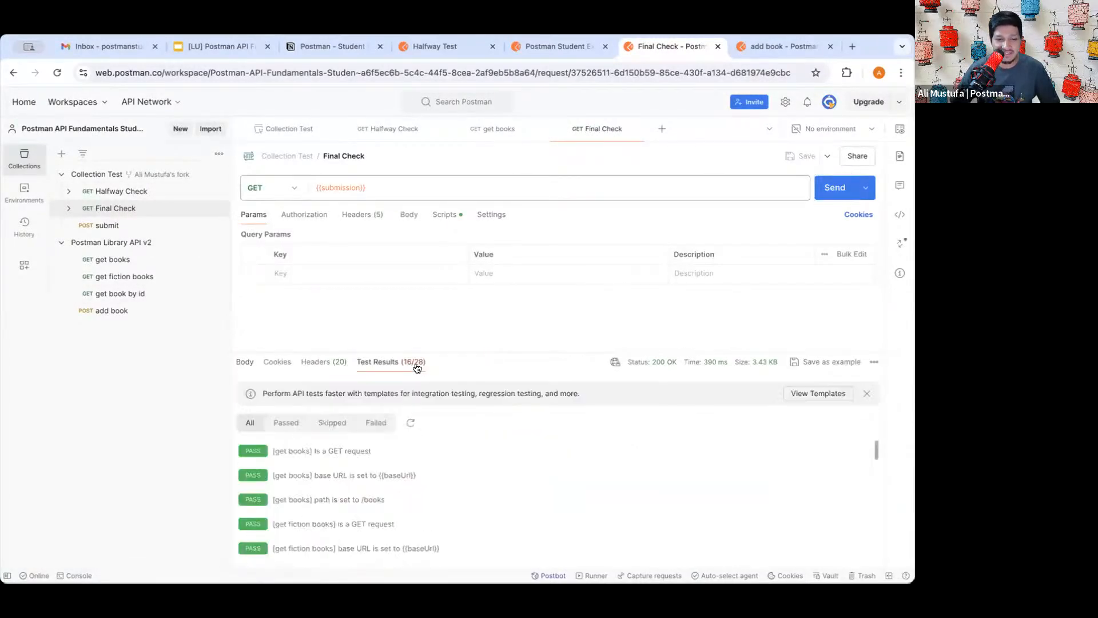
drag(447, 355, 445, 280)
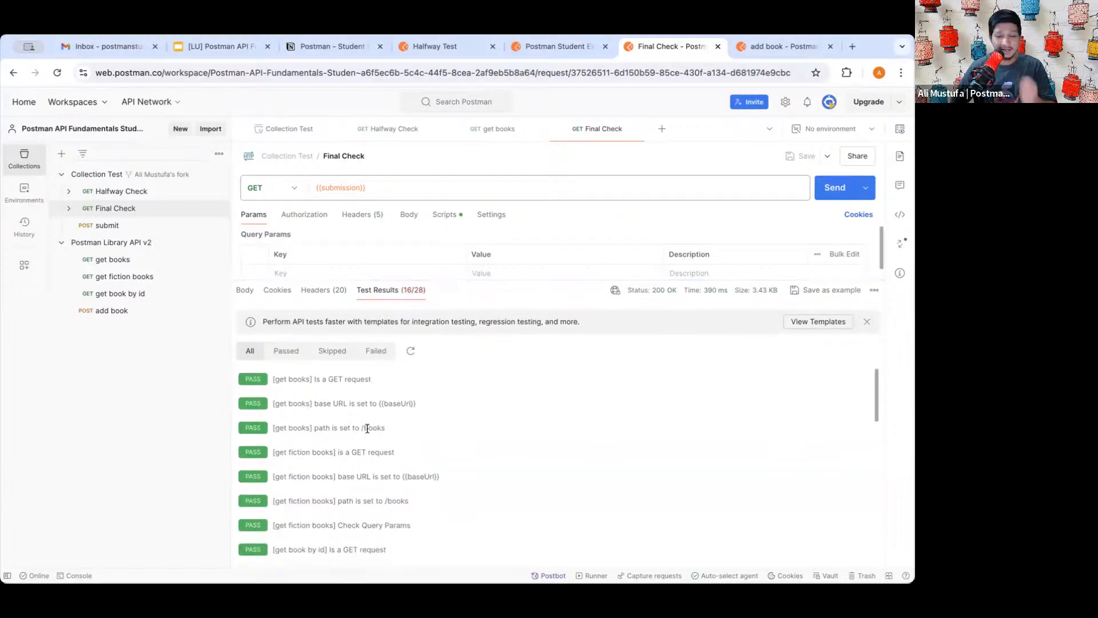
scroll(366, 443, down, 6)
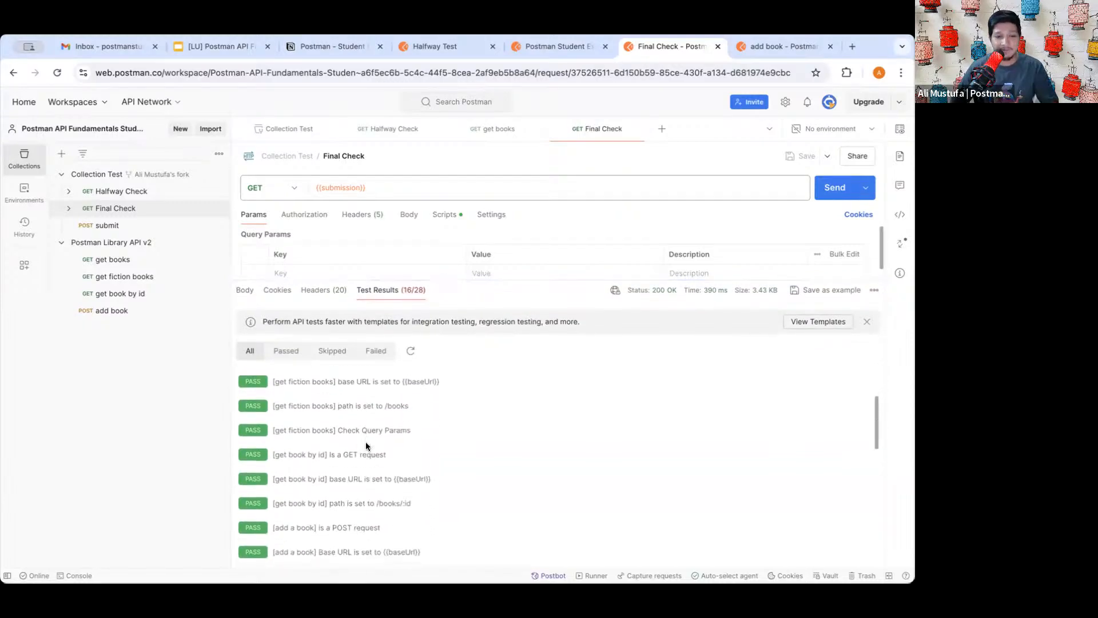
click(376, 350)
- Review Final Check's failing tests (16/28 passing) and their error messages, then open add book
scroll(383, 458, down, 1)
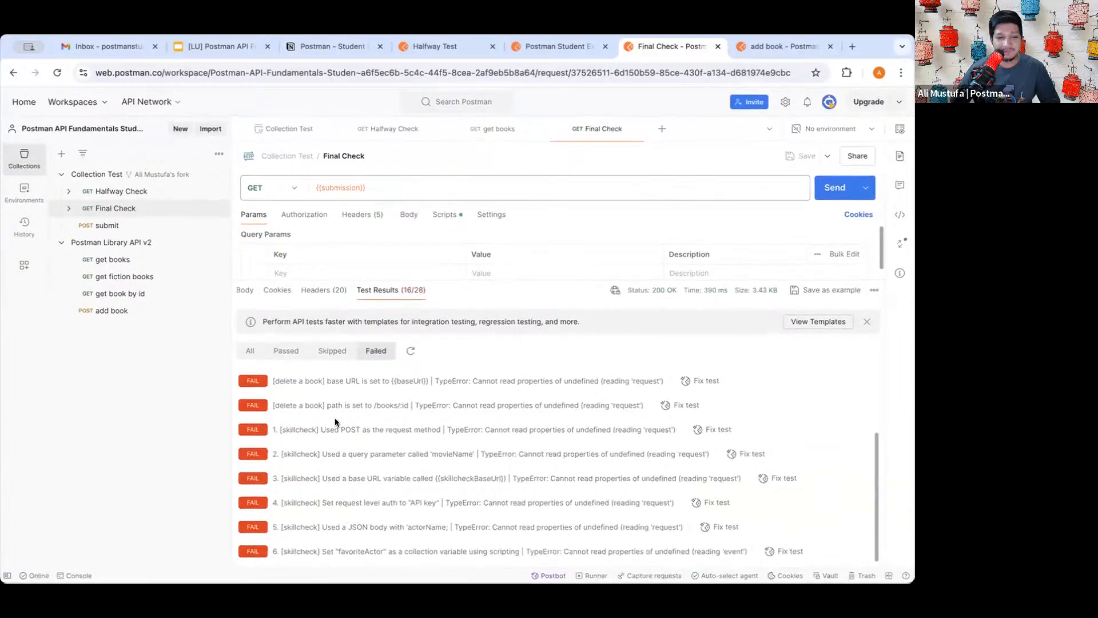
scroll(345, 441, up, 3)
scroll(346, 444, up, 1)
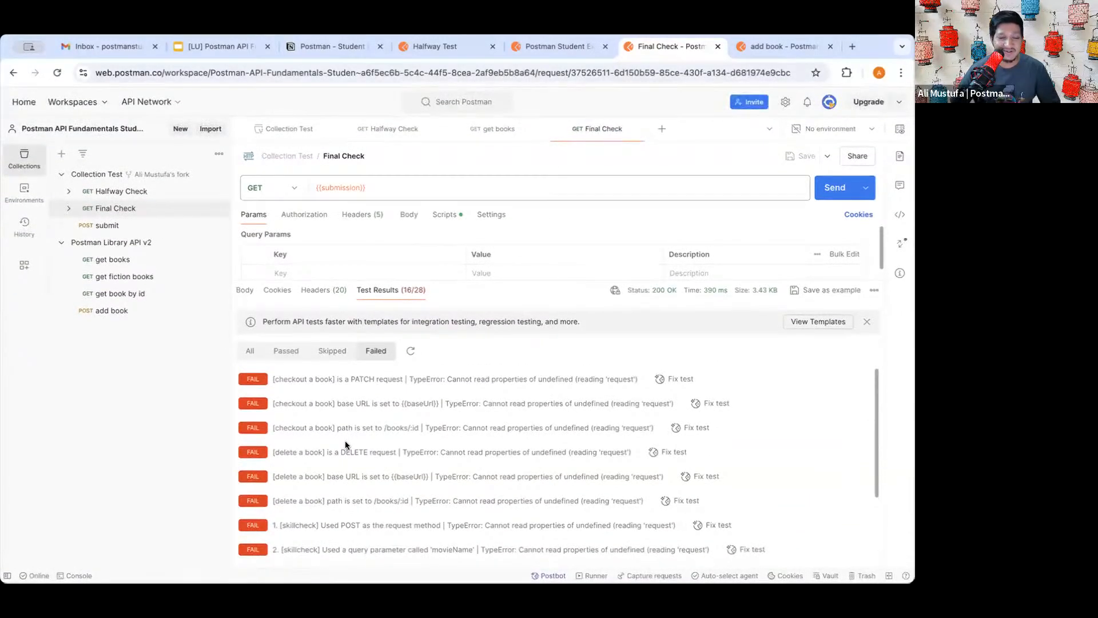
scroll(307, 405, up, 5)
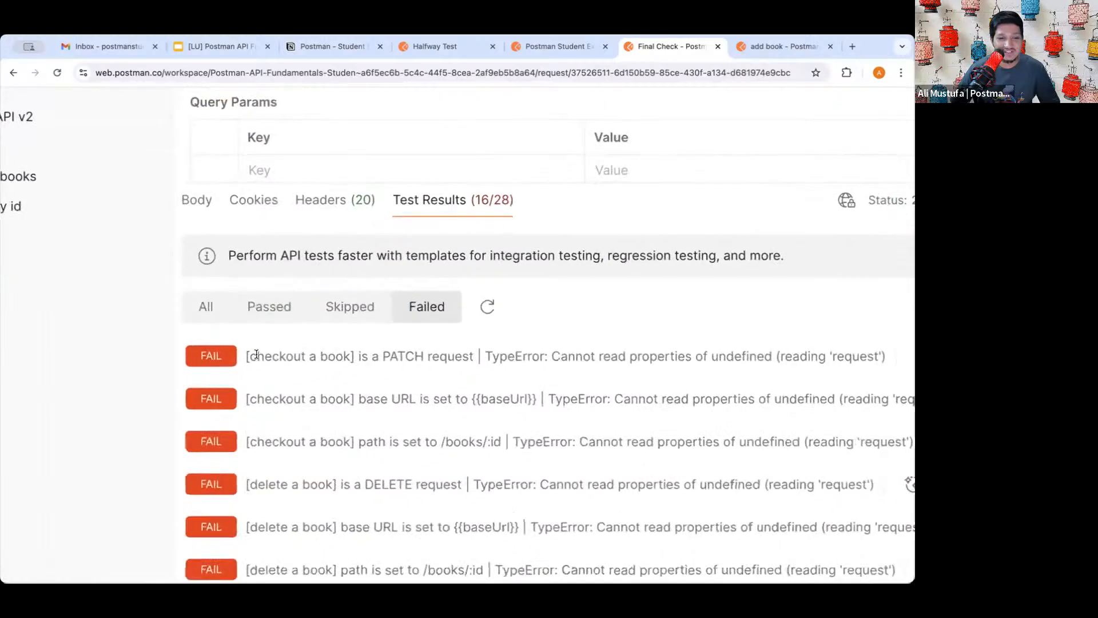
drag(255, 354, 325, 355)
scroll(320, 446, down, 1)
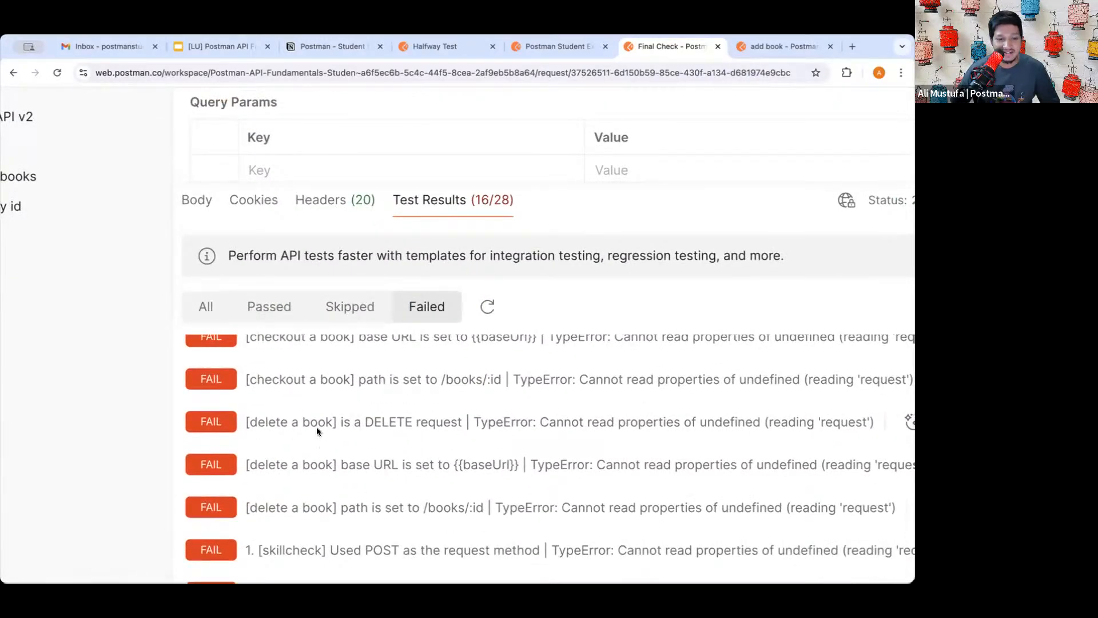
scroll(317, 426, down, 3)
drag(272, 442, 337, 443)
scroll(343, 435, up, 6)
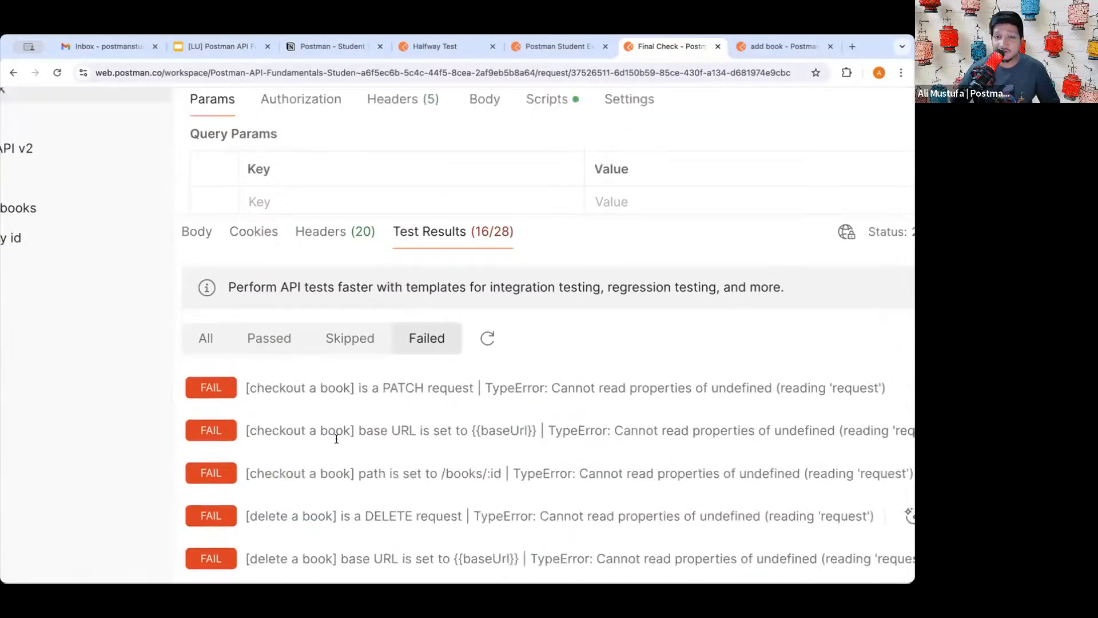
scroll(368, 382, down, 8)
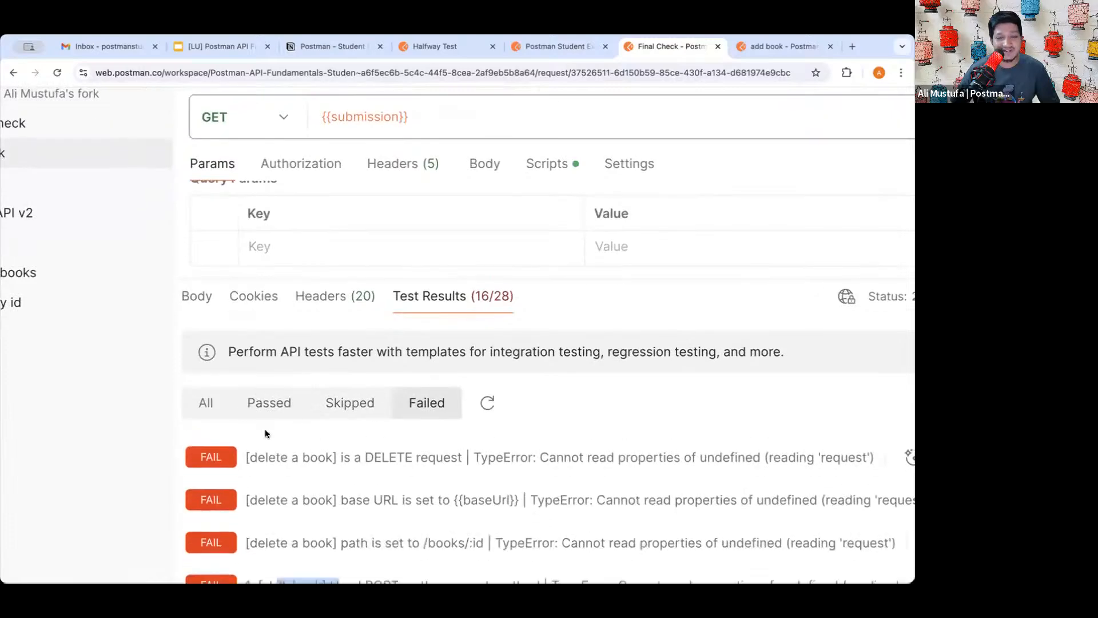
scroll(401, 386, up, 3)
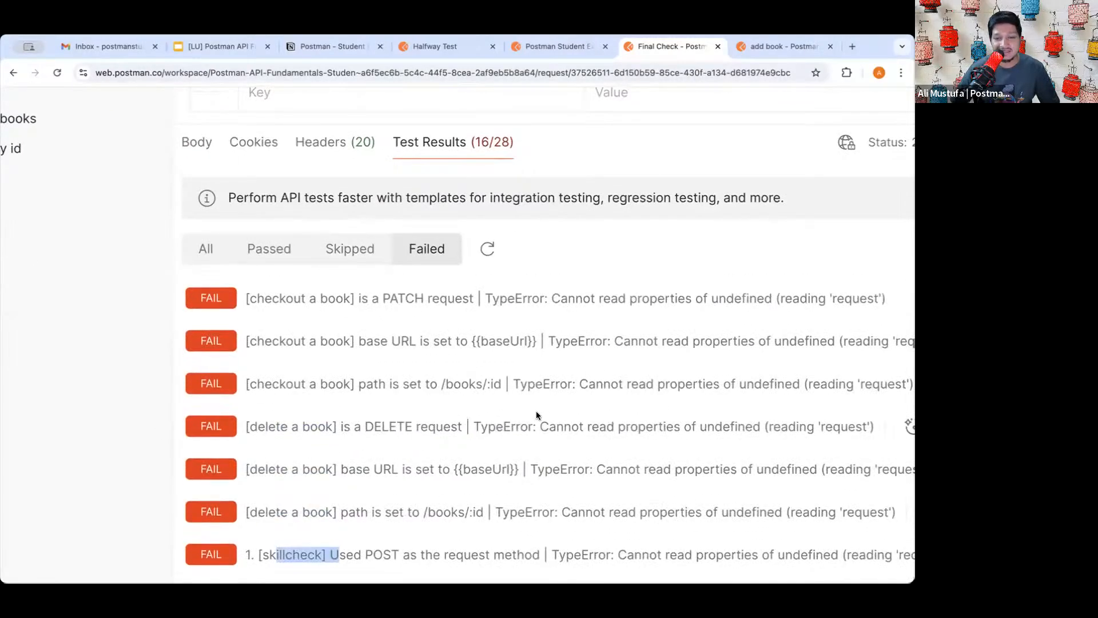
scroll(544, 418, down, 5)
drag(487, 353, 677, 351)
click(676, 352)
drag(543, 352, 648, 352)
click(646, 353)
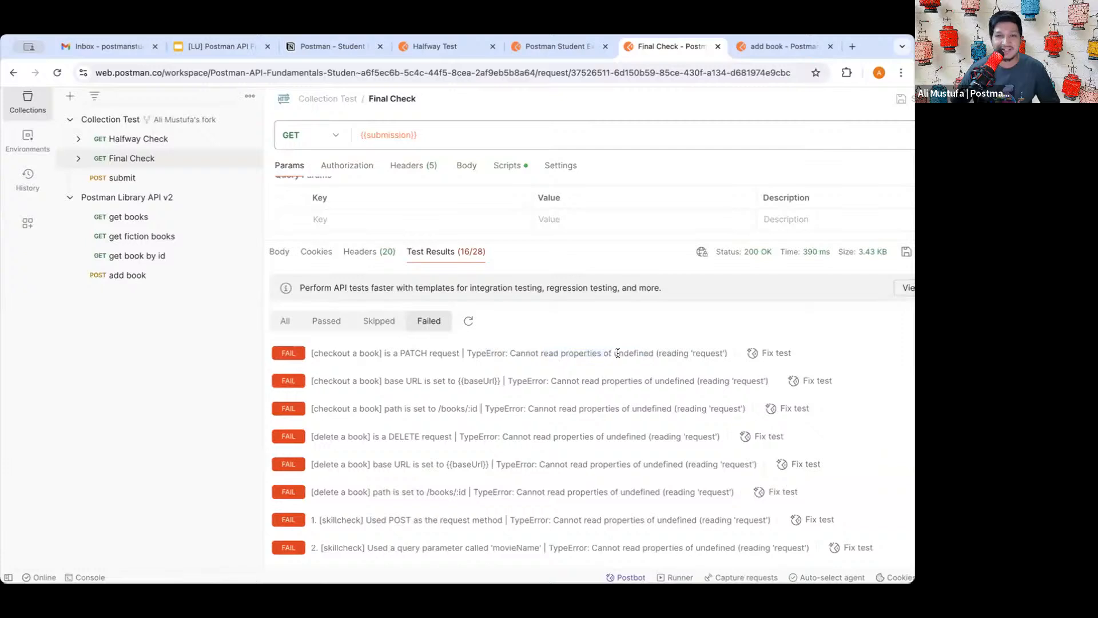
triple_click(611, 353)
click(581, 353)
scroll(600, 484, down, 3)
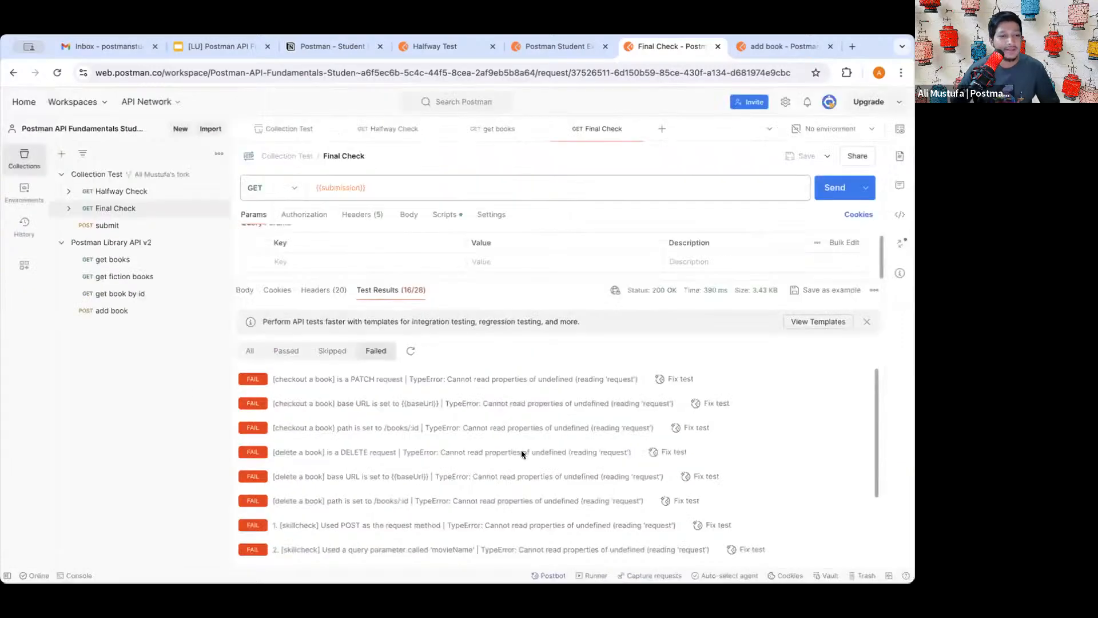
click(114, 311)
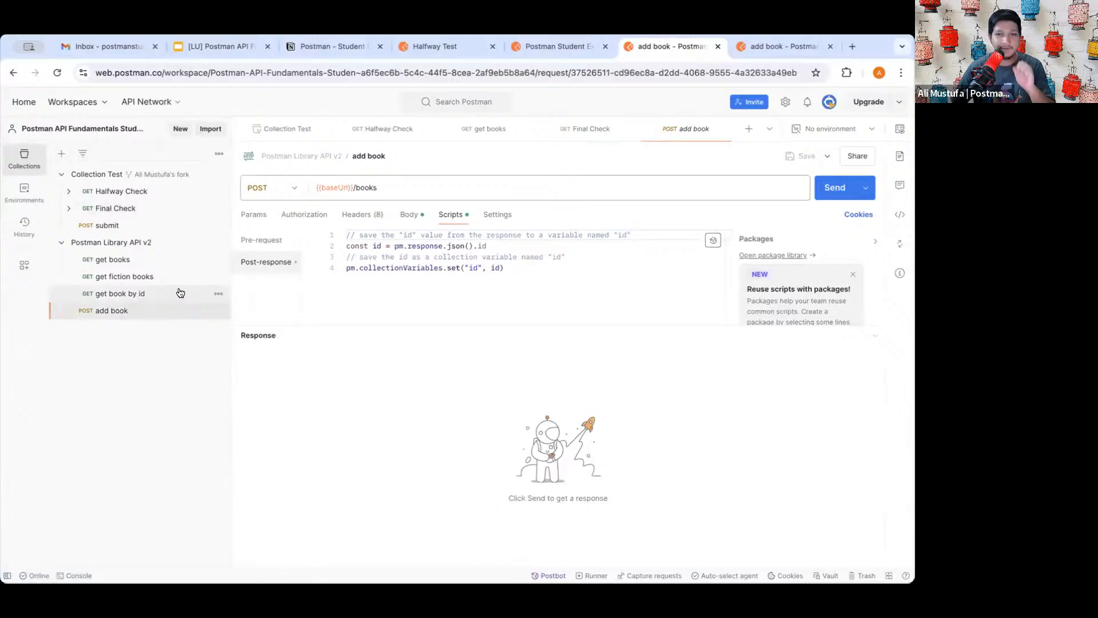
- Close the in-page find bar on the Student Expert FAQ tab
click(543, 47)
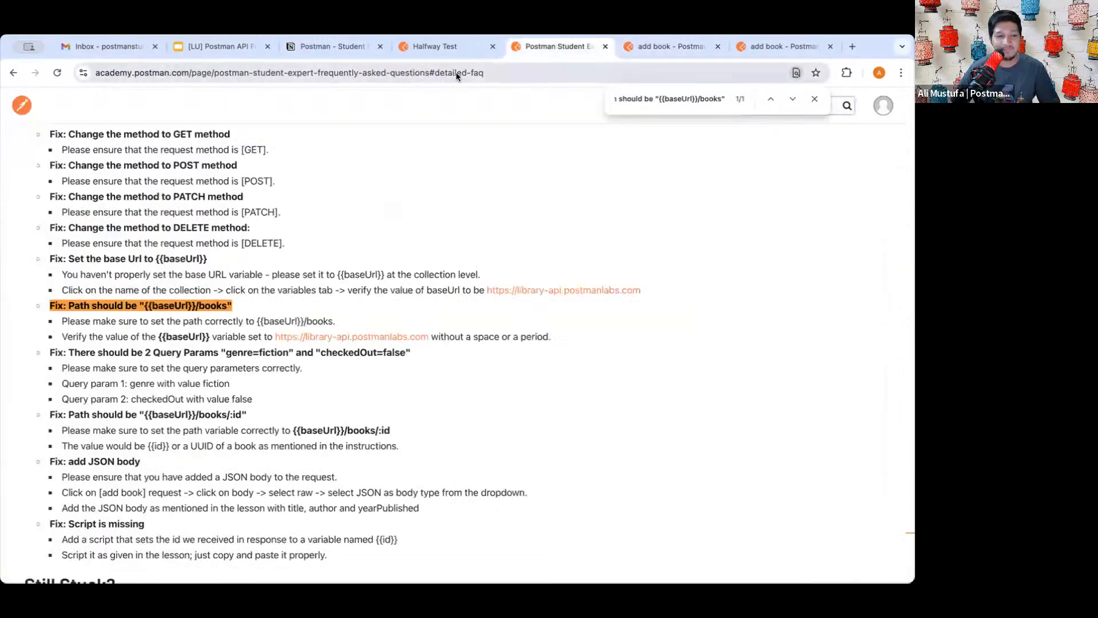
click(440, 46)
click(564, 46)
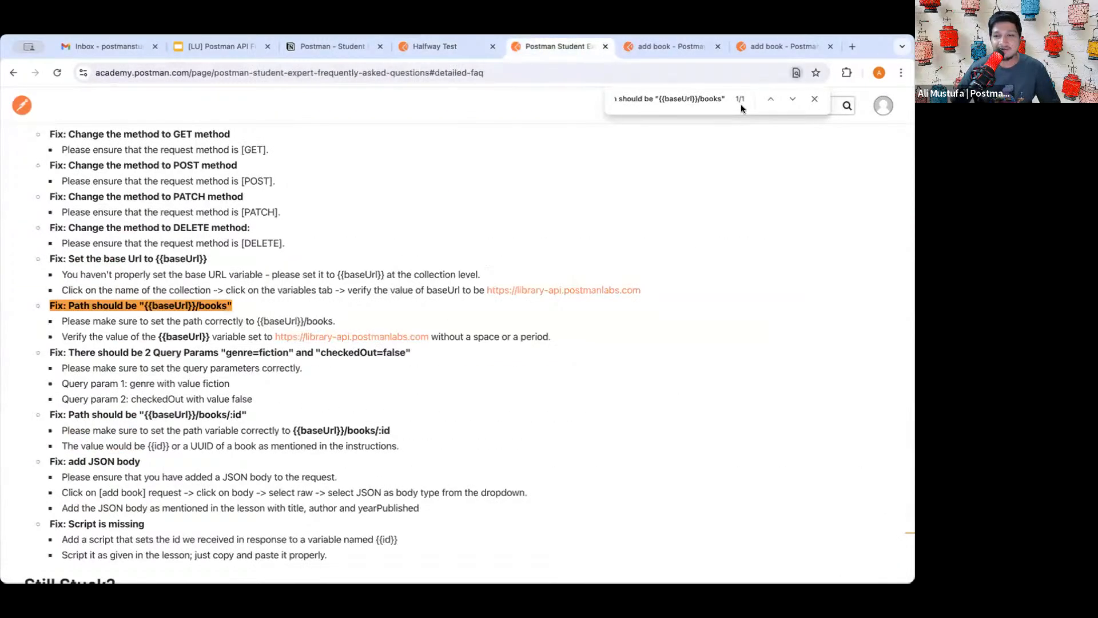
click(815, 98)
scroll(423, 223, down, 1)
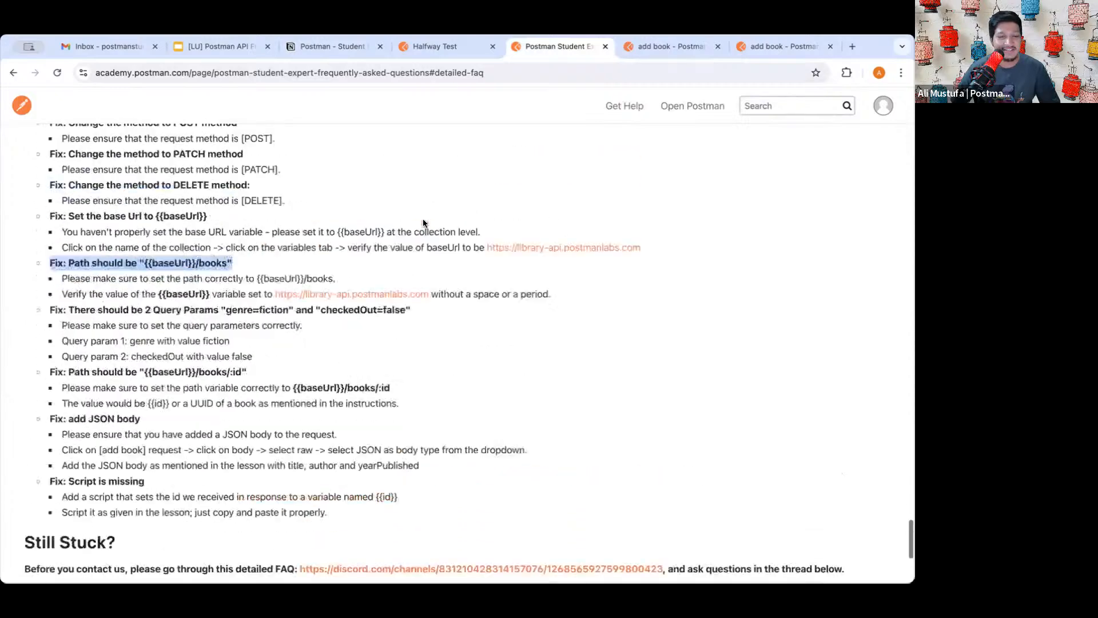
scroll(423, 223, up, 1)
- On the Halfway Test lesson, advance to Quiz #6: Intro to Variables with Next
click(440, 47)
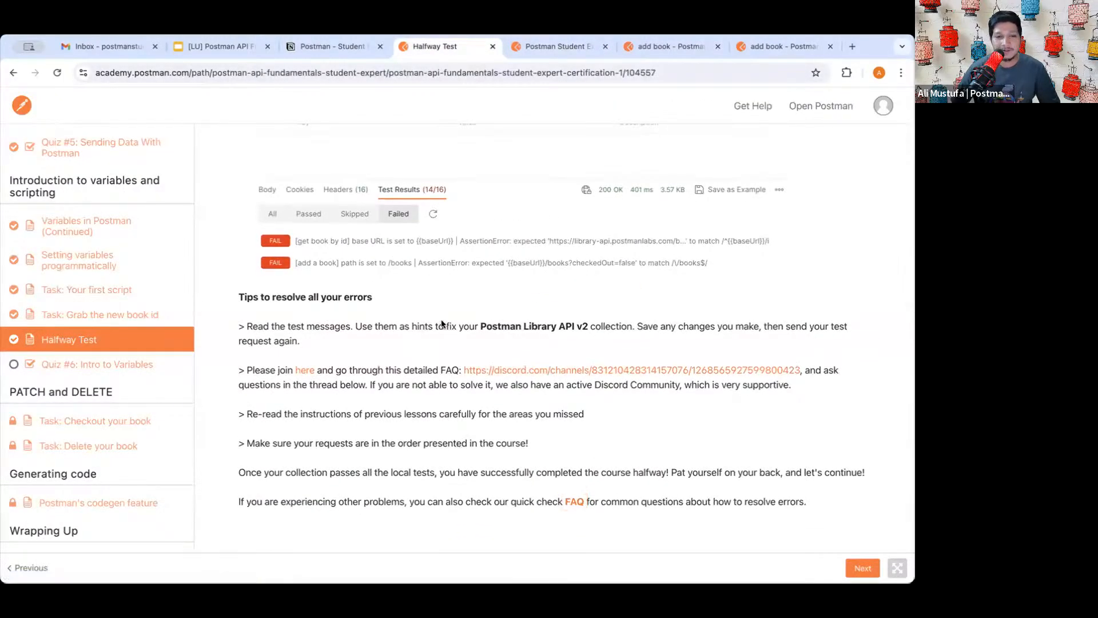
scroll(443, 332, up, 2)
scroll(486, 389, down, 2)
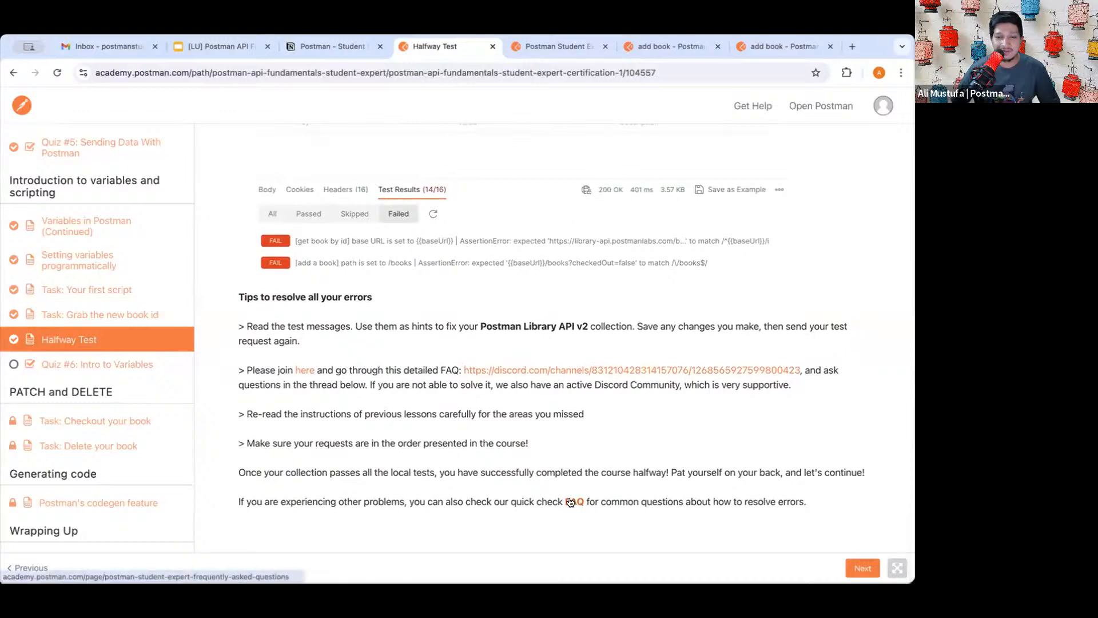
scroll(515, 320, up, 3)
scroll(538, 343, down, 3)
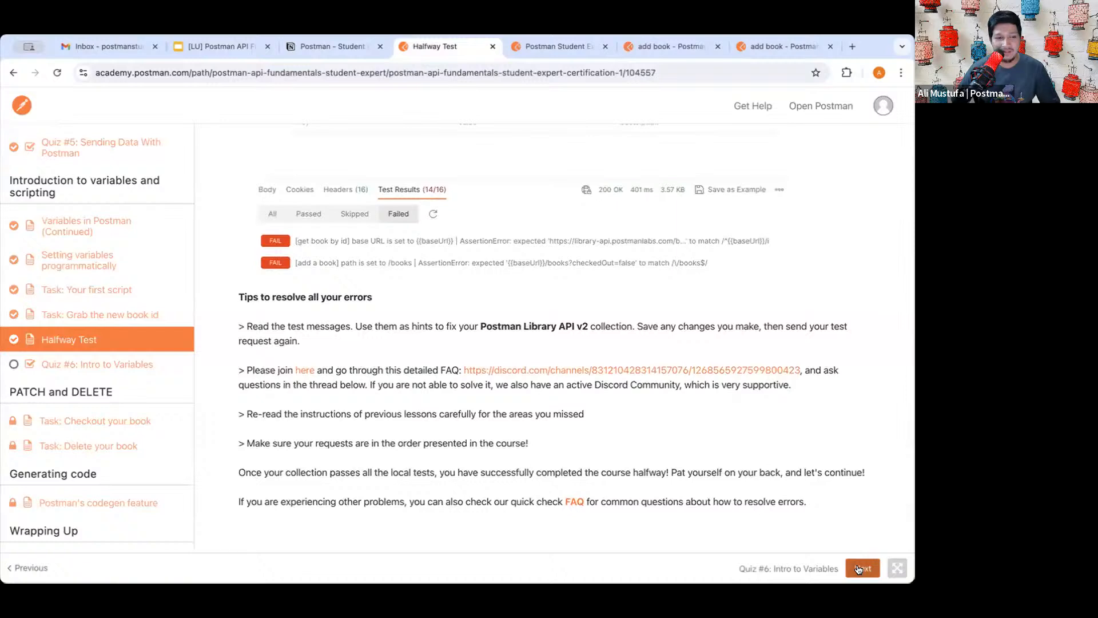
click(858, 569)
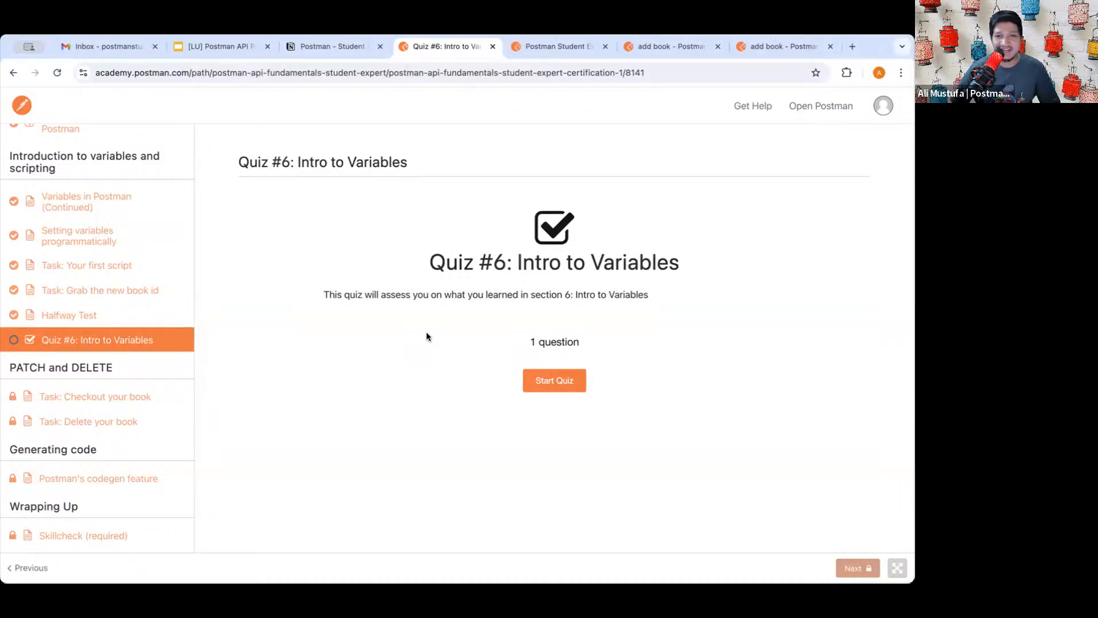
- Start Quiz #6 and tick the 'reuse values to stay DRY' and 'hide sensitive API keys' answers
click(554, 380)
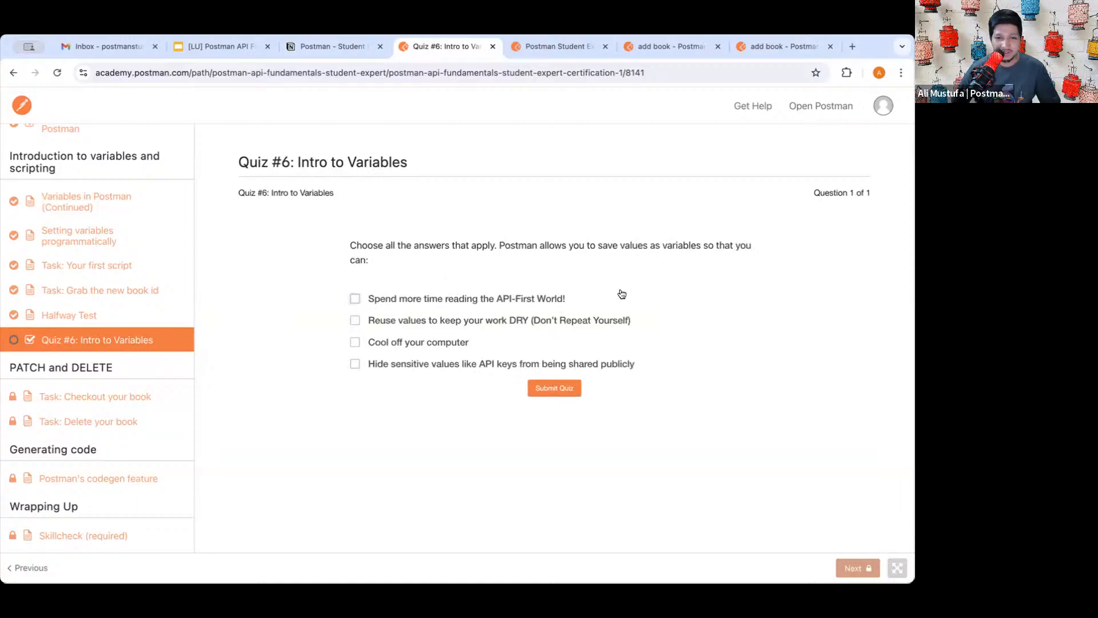
scroll(622, 294, up, 5)
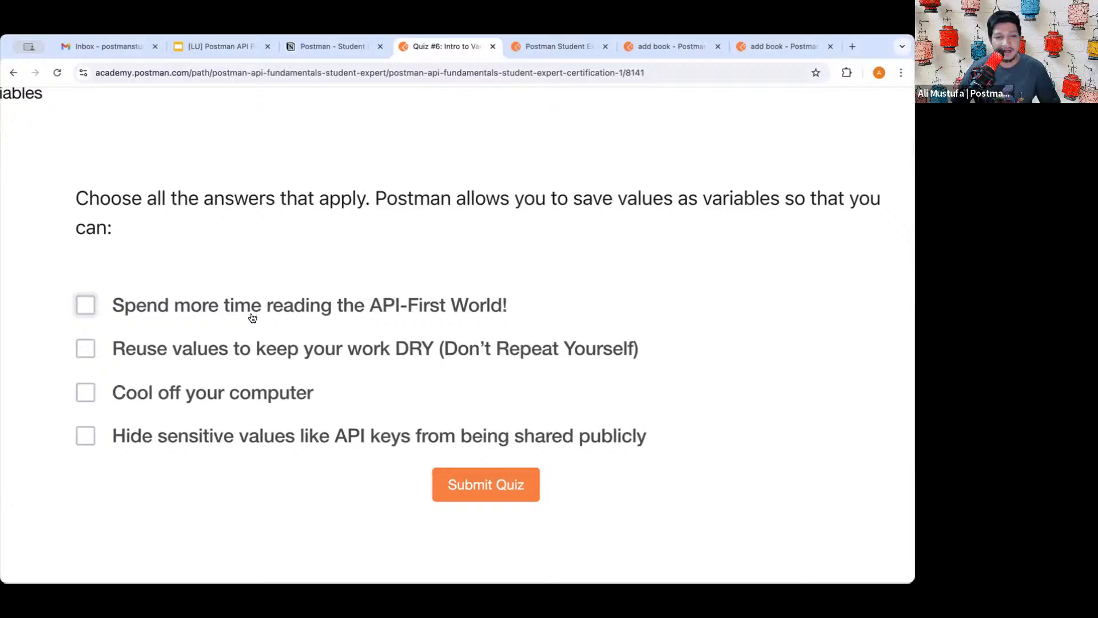
scroll(306, 360, down, 1)
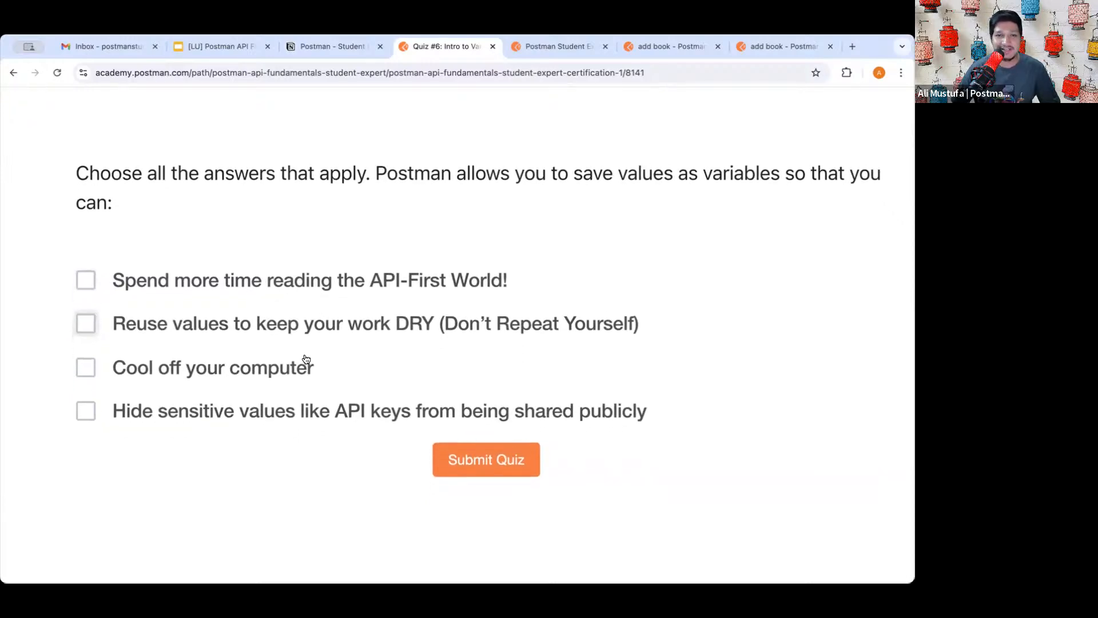
scroll(305, 361, down, 1)
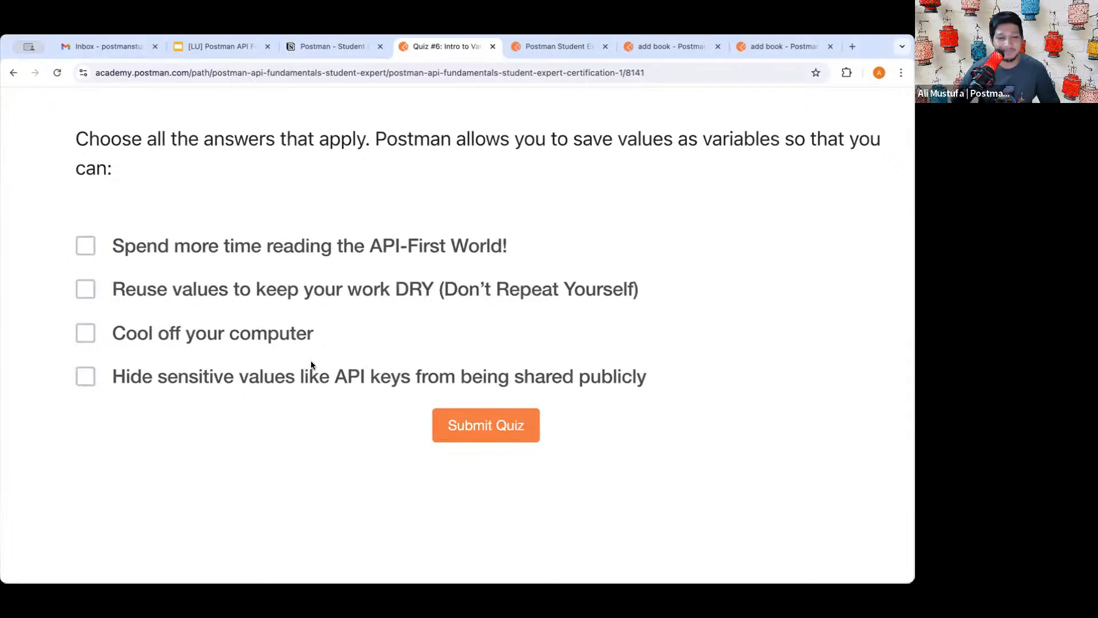
click(205, 290)
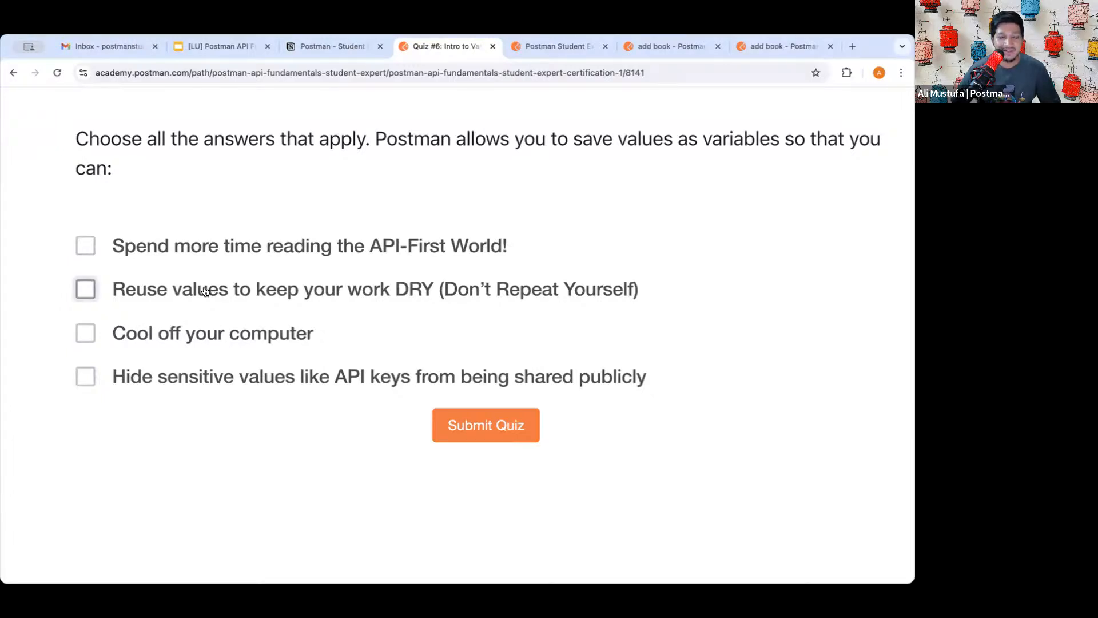
click(161, 374)
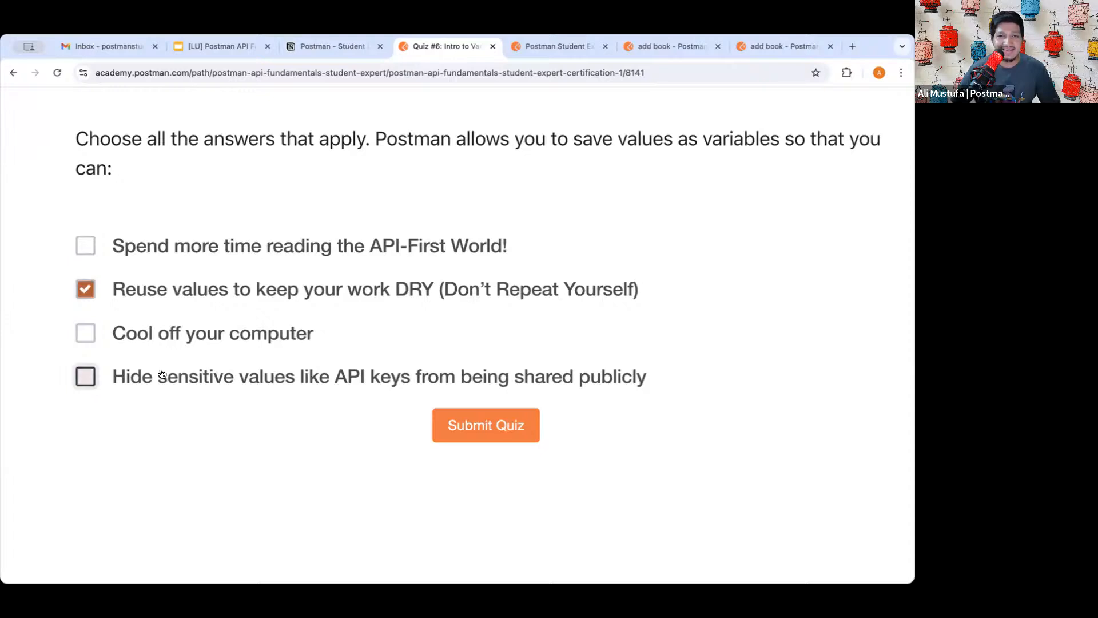
- Submit the quiz and check the 1 of 1 correct score
click(485, 423)
scroll(499, 460, down, 5)
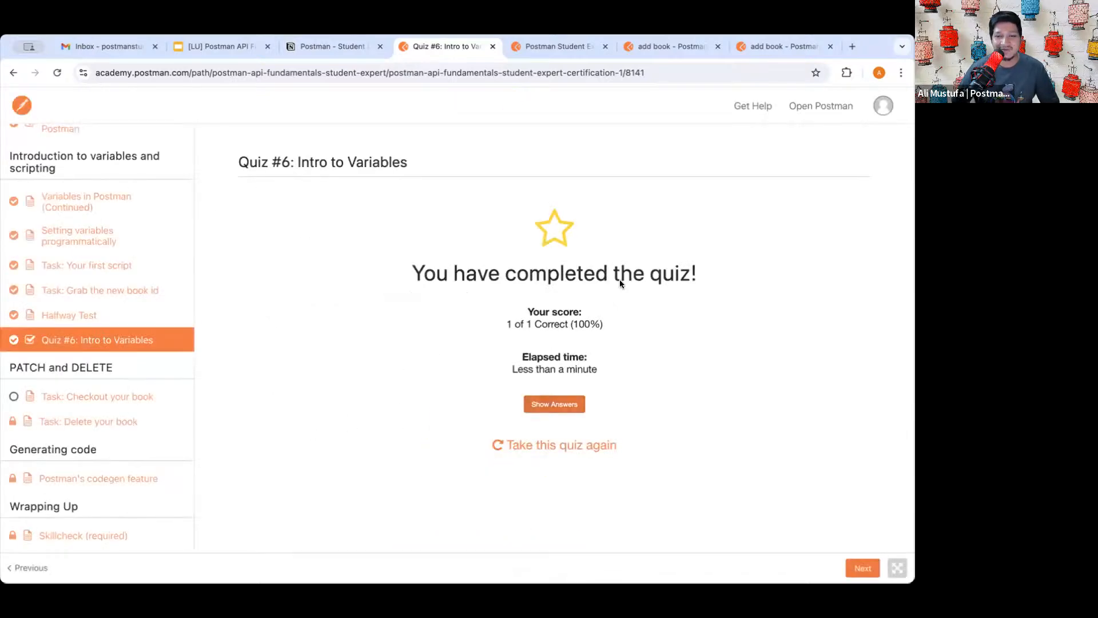
triple_click(542, 324)
click(568, 322)
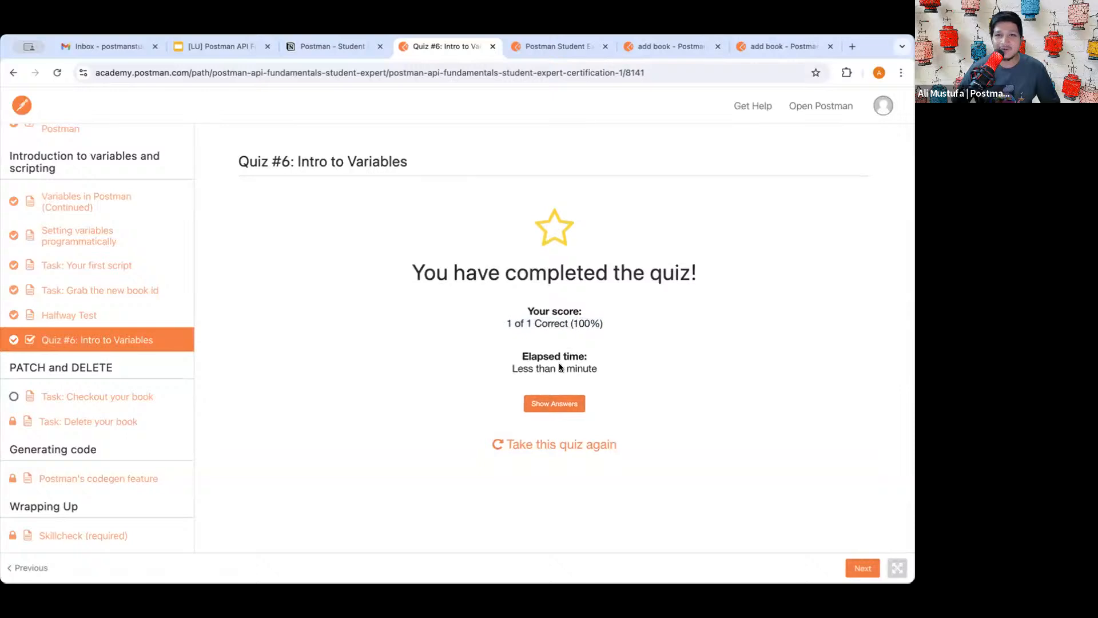
- Open the Checkout your book task, read steps 3–4 and its request URL, then view the Student Expert FAQ
click(861, 566)
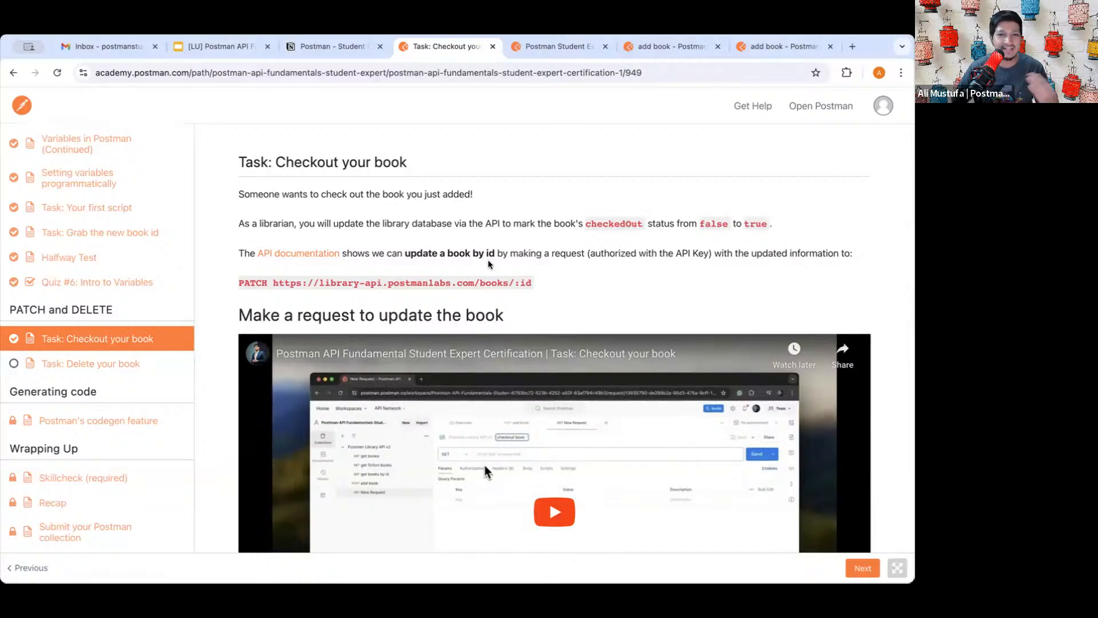
scroll(454, 312, down, 5)
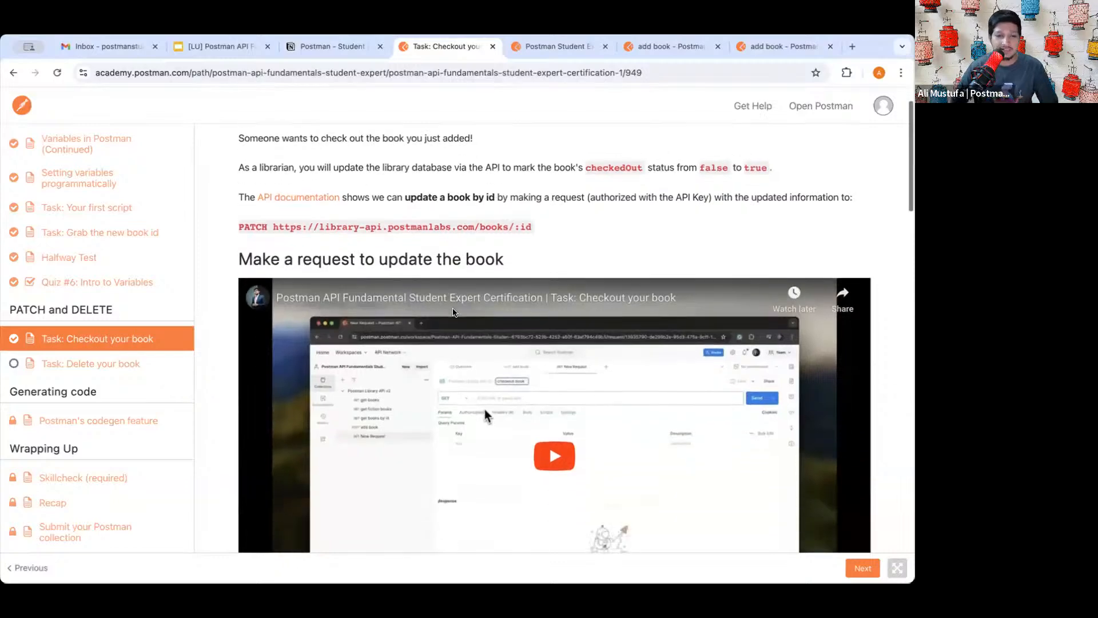
scroll(453, 313, down, 5)
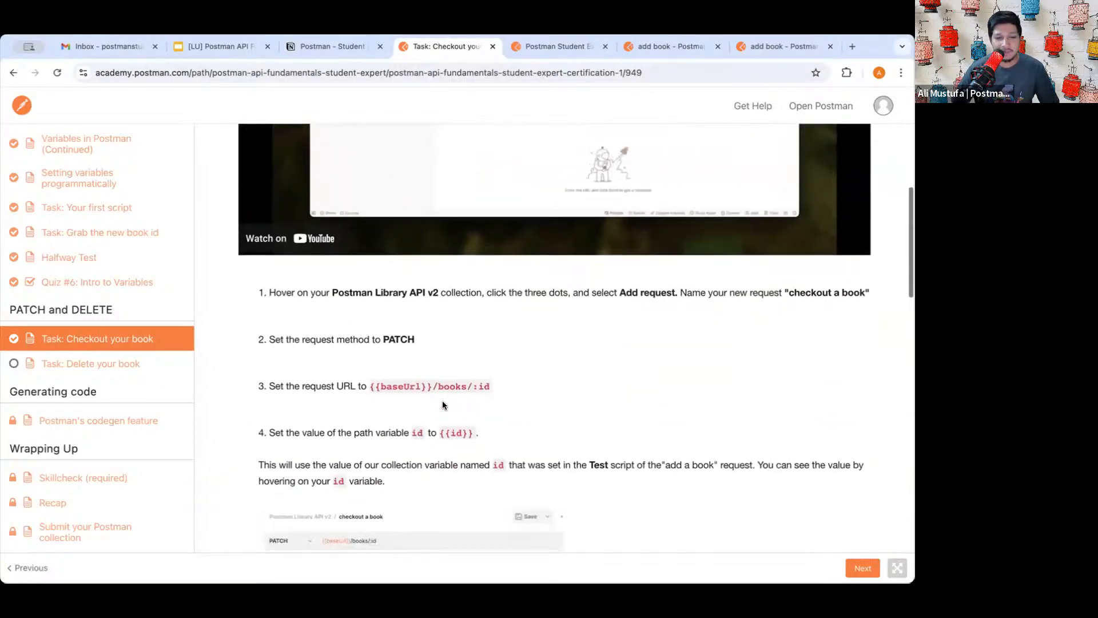
drag(372, 328, 501, 329)
scroll(457, 388, down, 2)
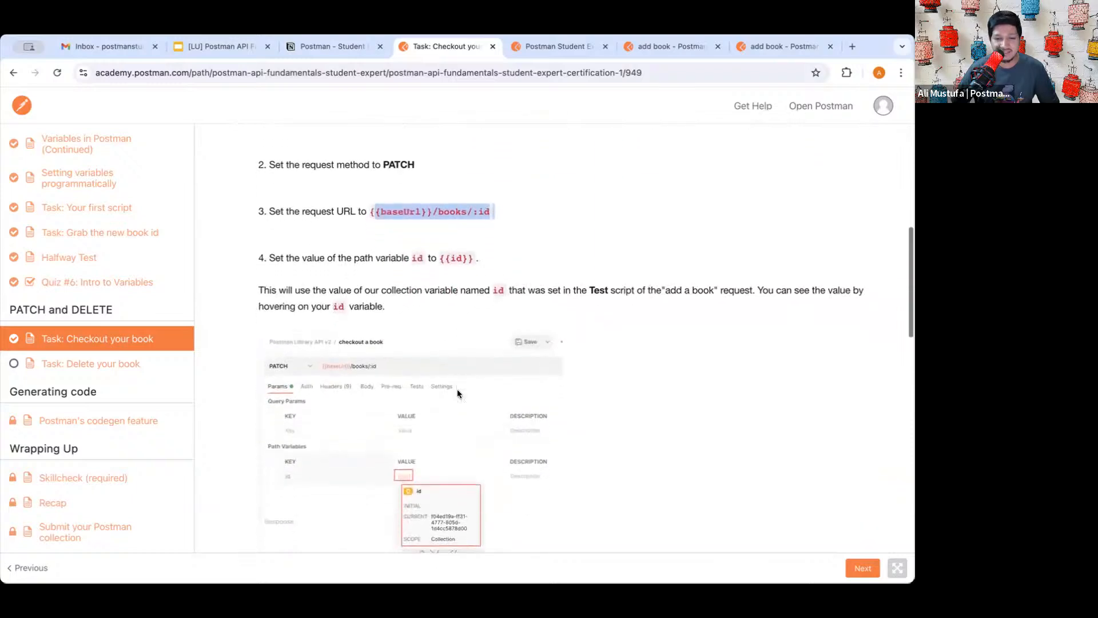
scroll(457, 389, up, 3)
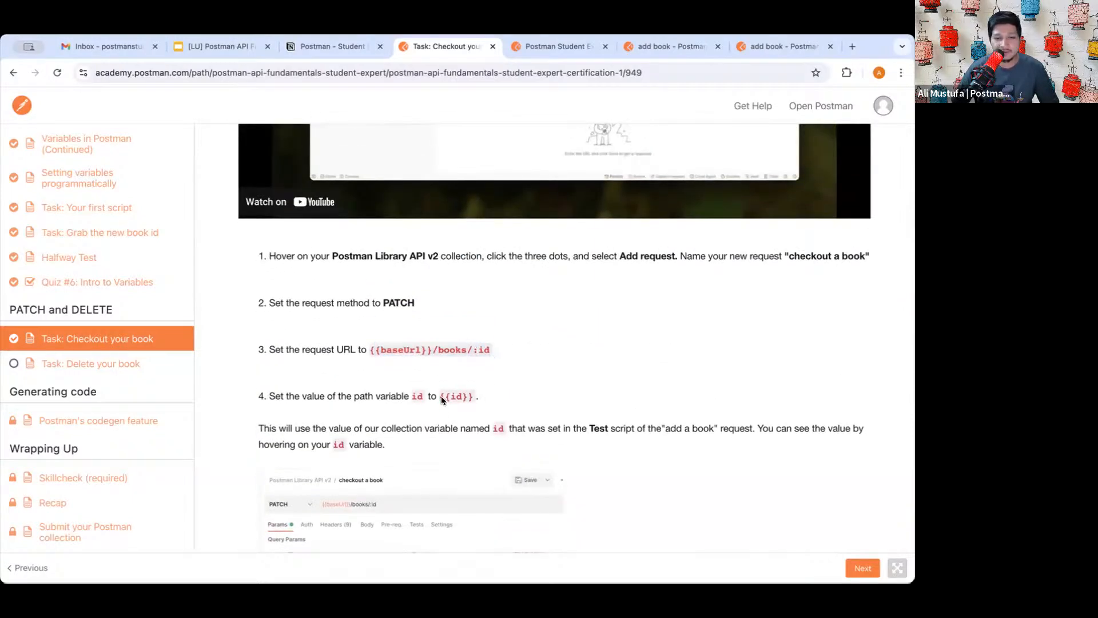
triple_click(434, 394)
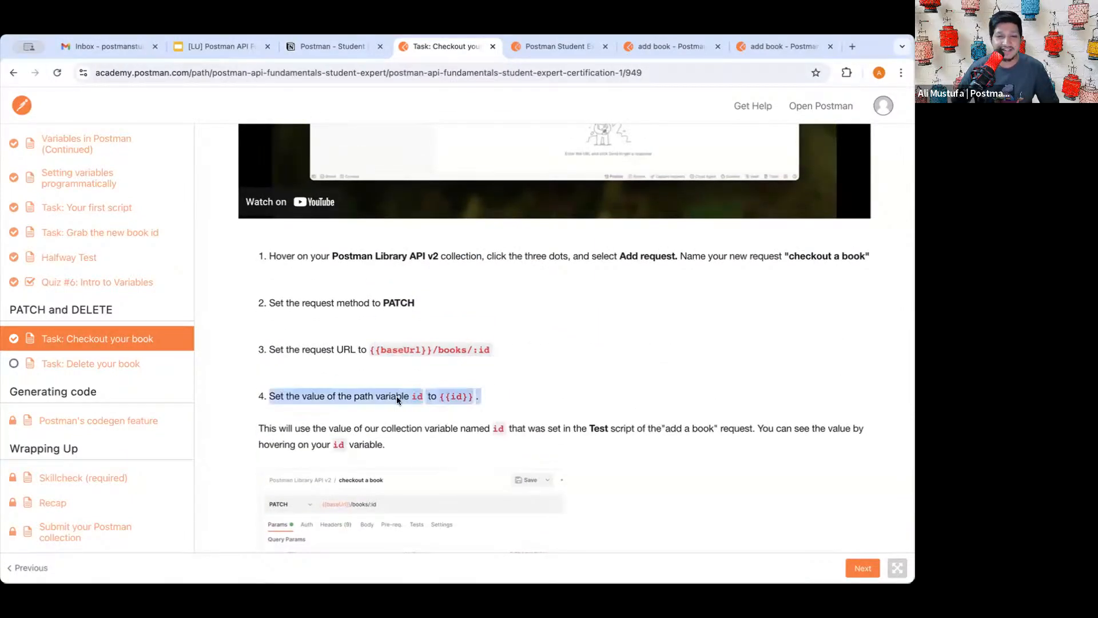
click(435, 393)
click(554, 51)
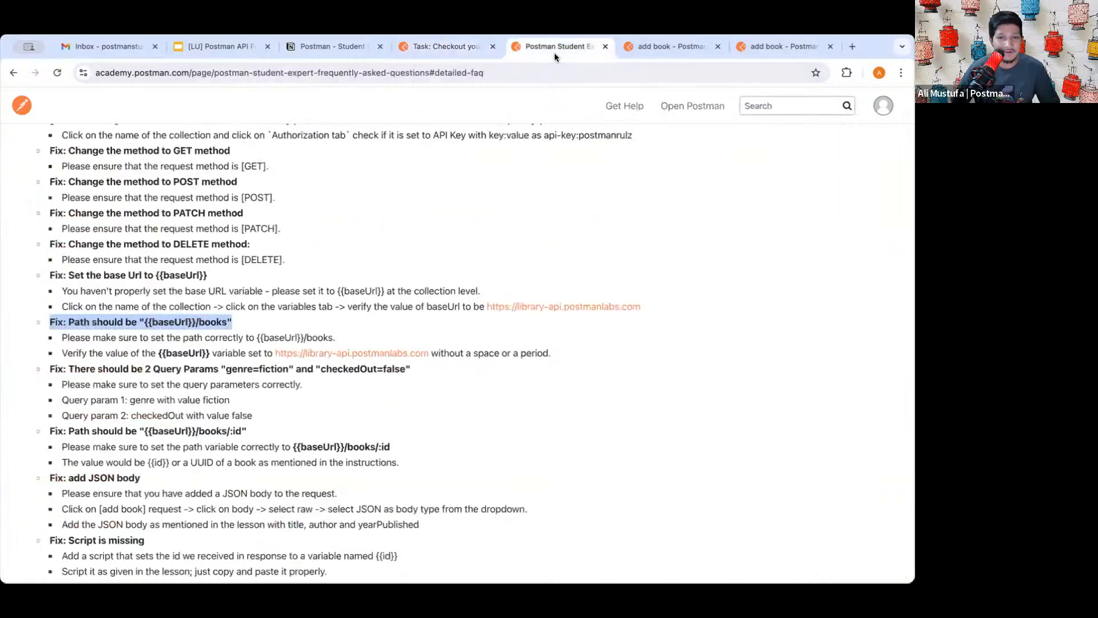
- Close the FAQ page and return to the Postman workspace
click(605, 47)
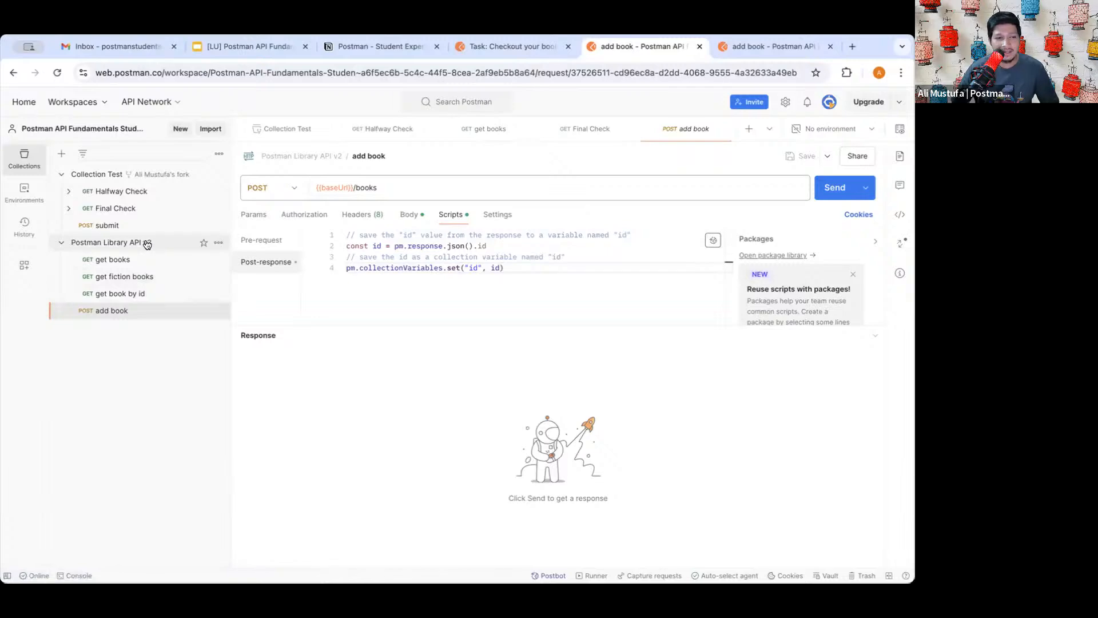
ctrl+scroll(143, 252, up, 5)
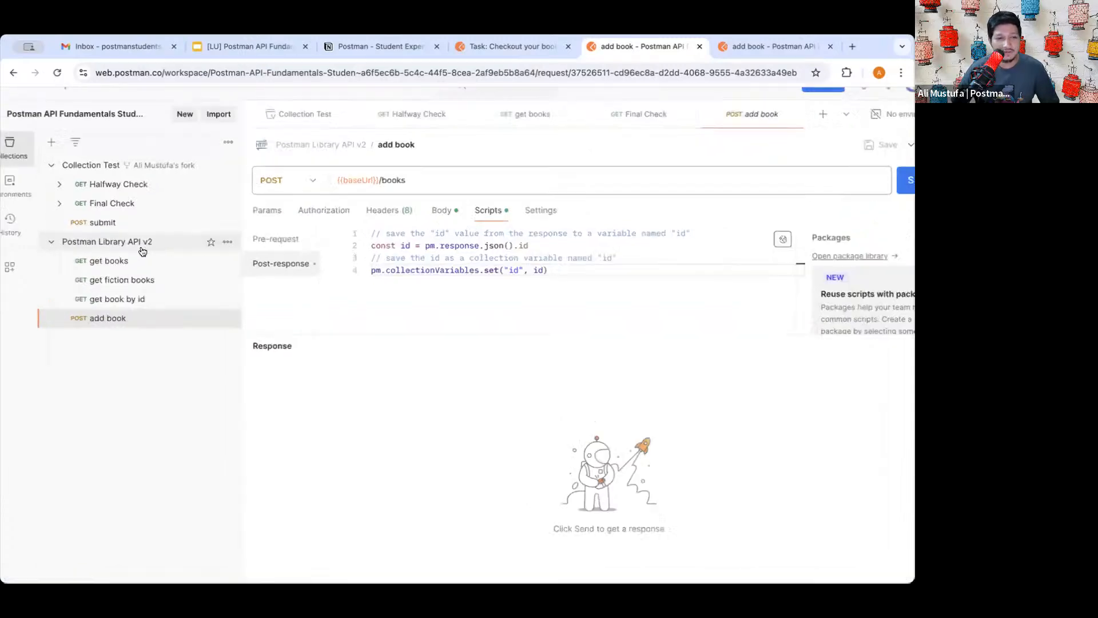
ctrl+scroll(142, 251, down, 5)
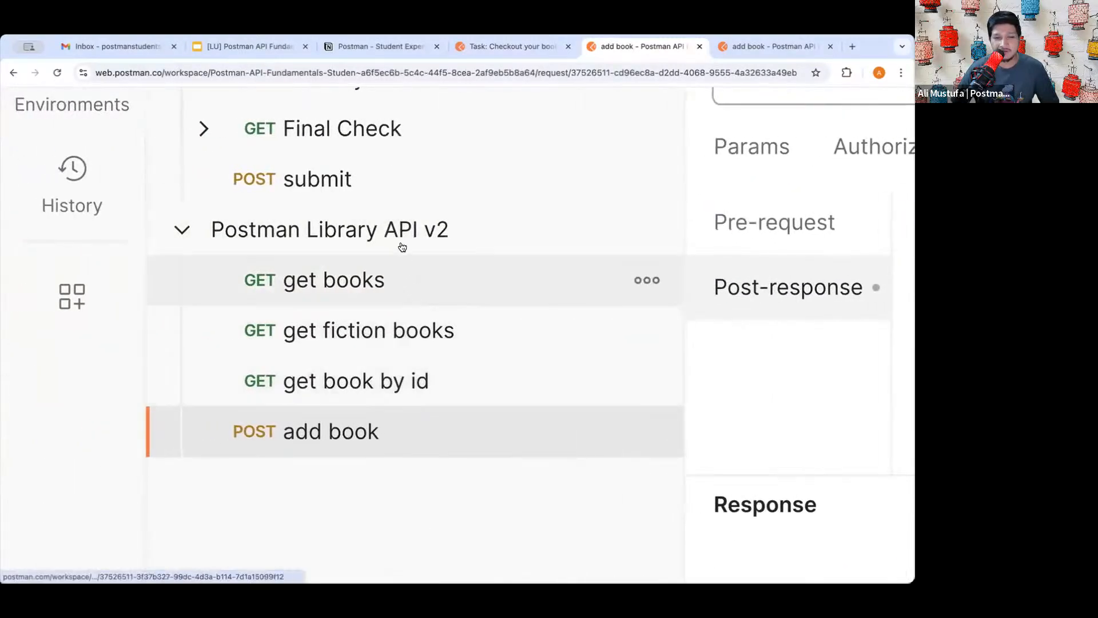
scroll(443, 258, down, 1)
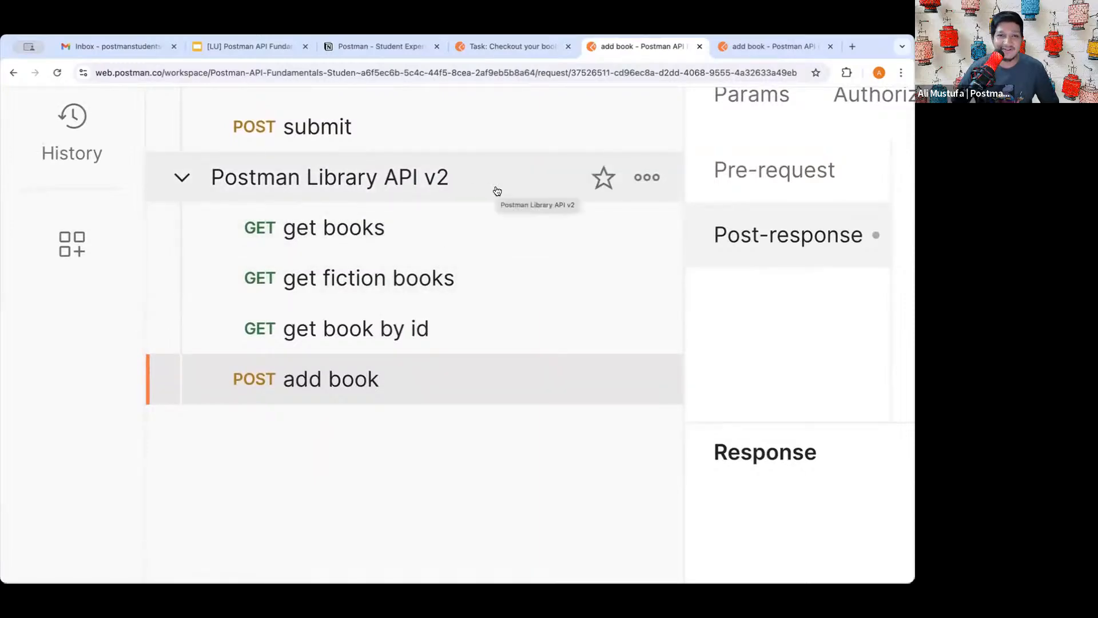
- Add a request named 'checkout a book' to the Postman Library API v2 collection
click(647, 181)
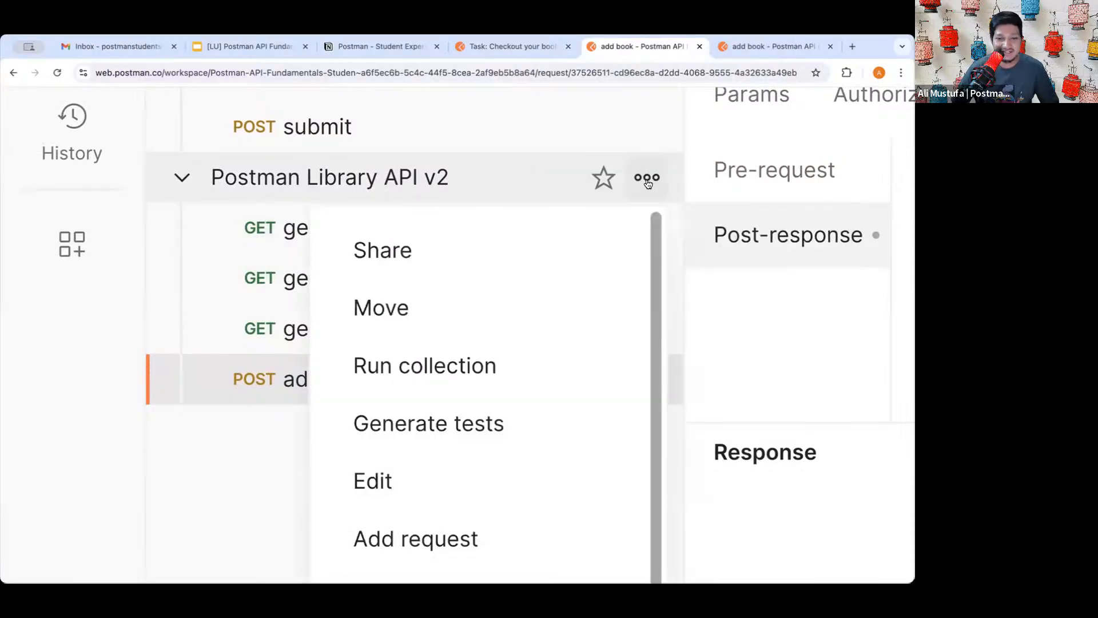
click(473, 522)
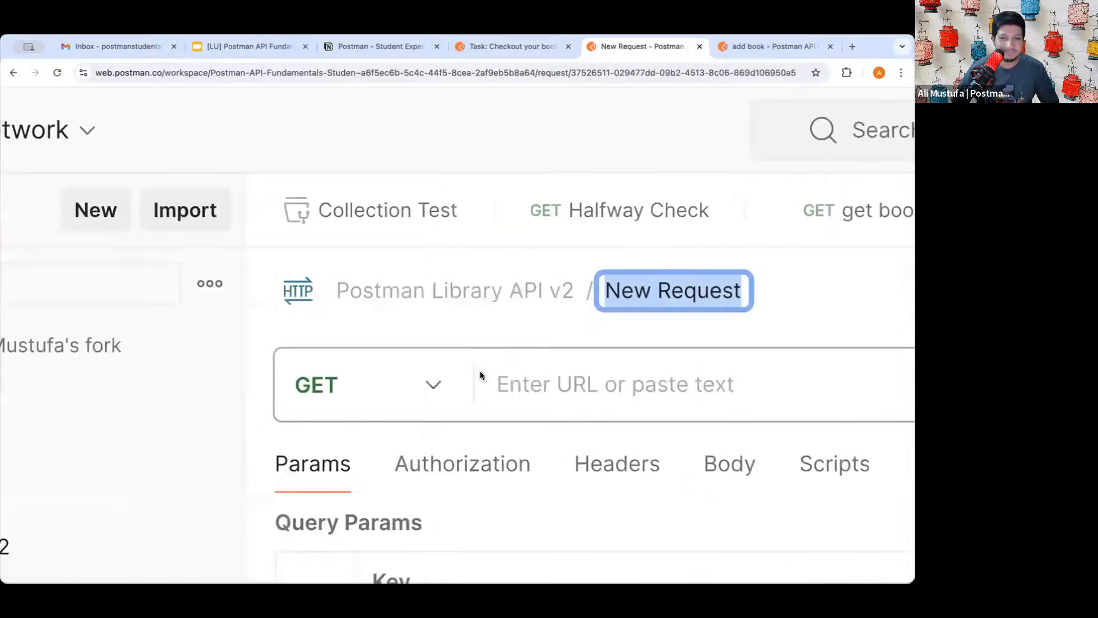
text(check)
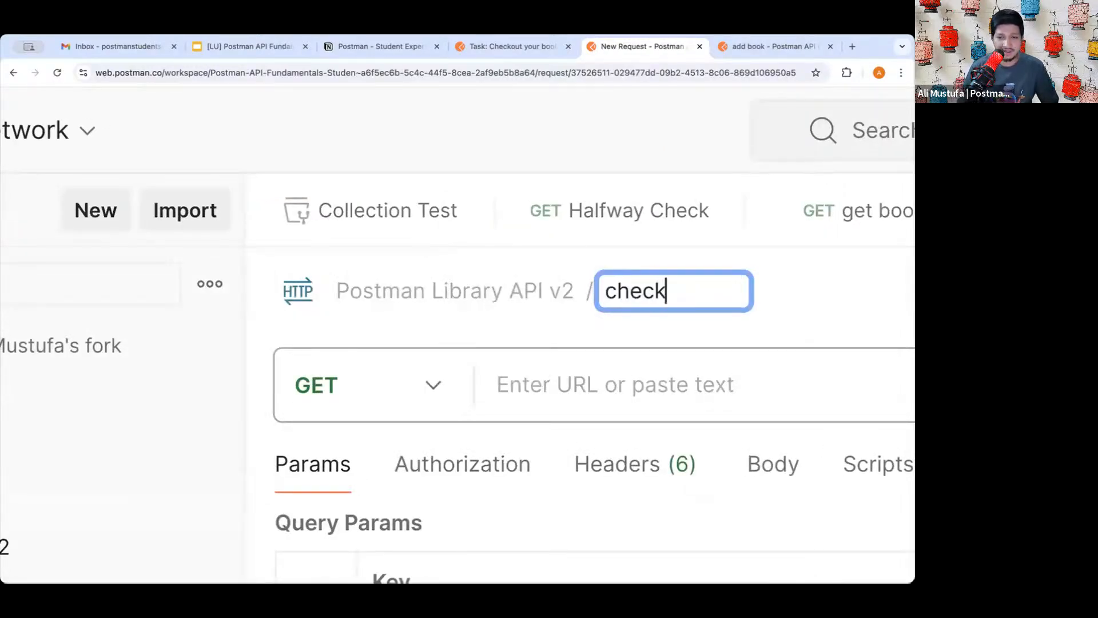
text(out a h)
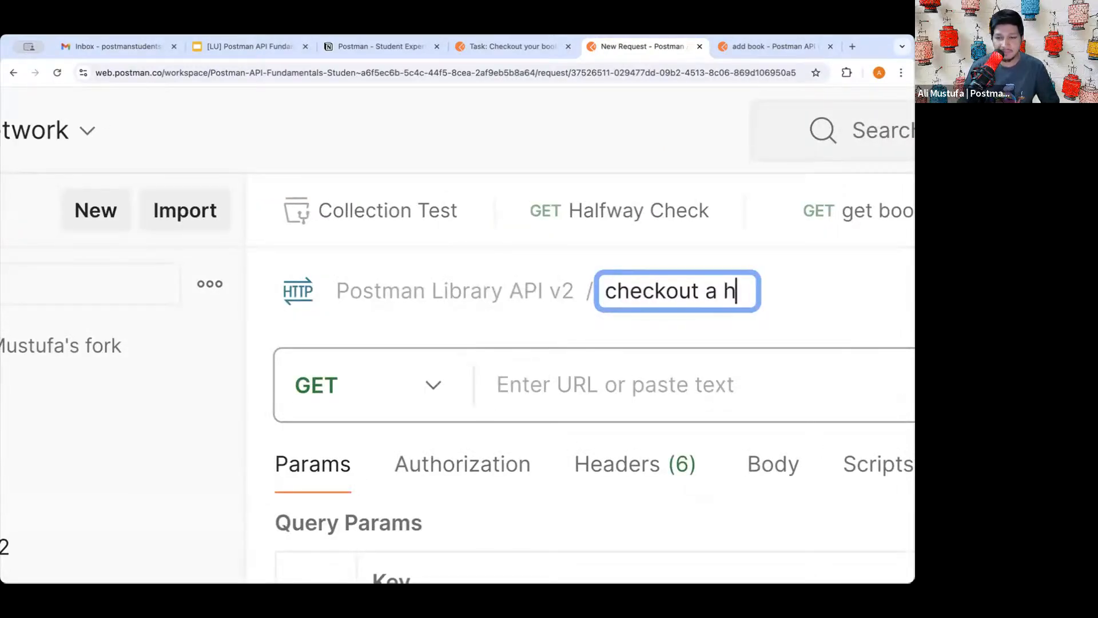
key(BackSpace)
text(book)
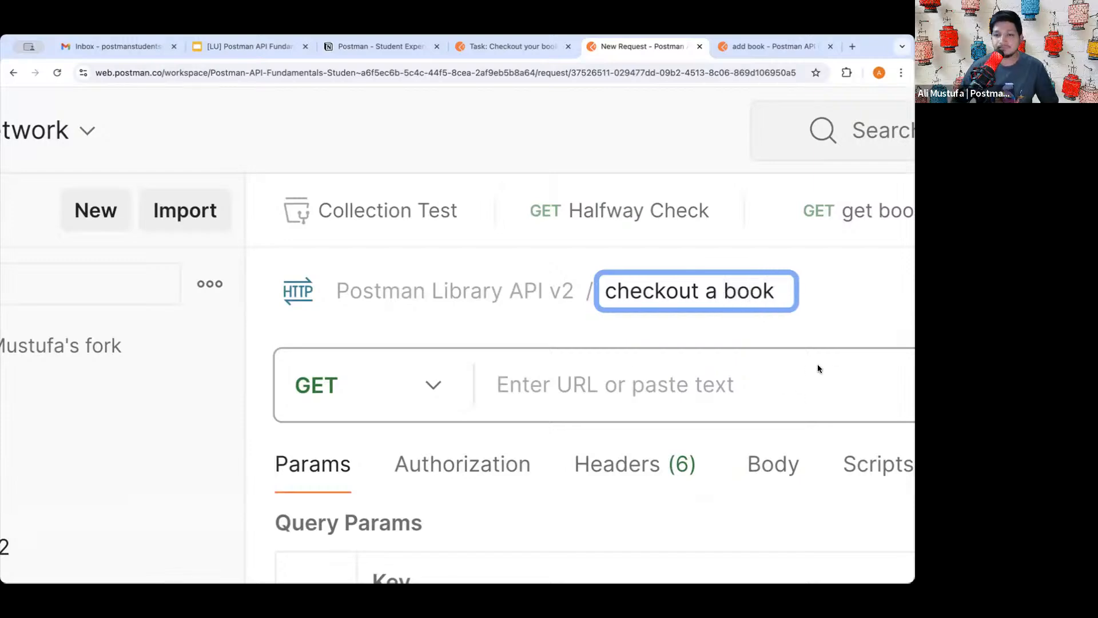
key(Return)
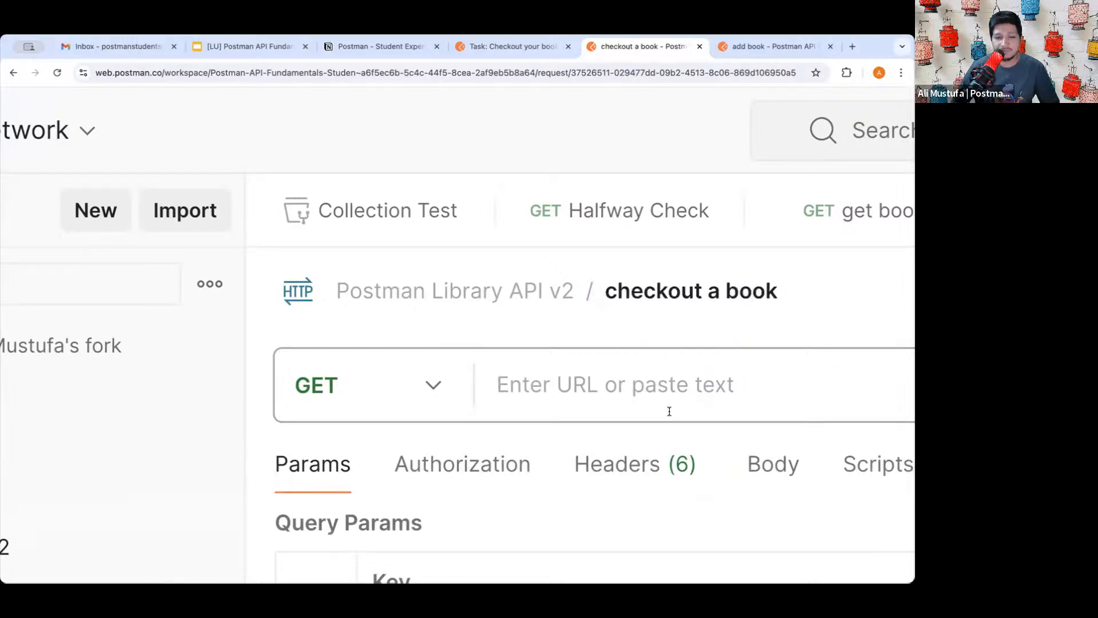
key(ctrl+0)
scroll(669, 412, down, 2)
scroll(686, 386, right, 3)
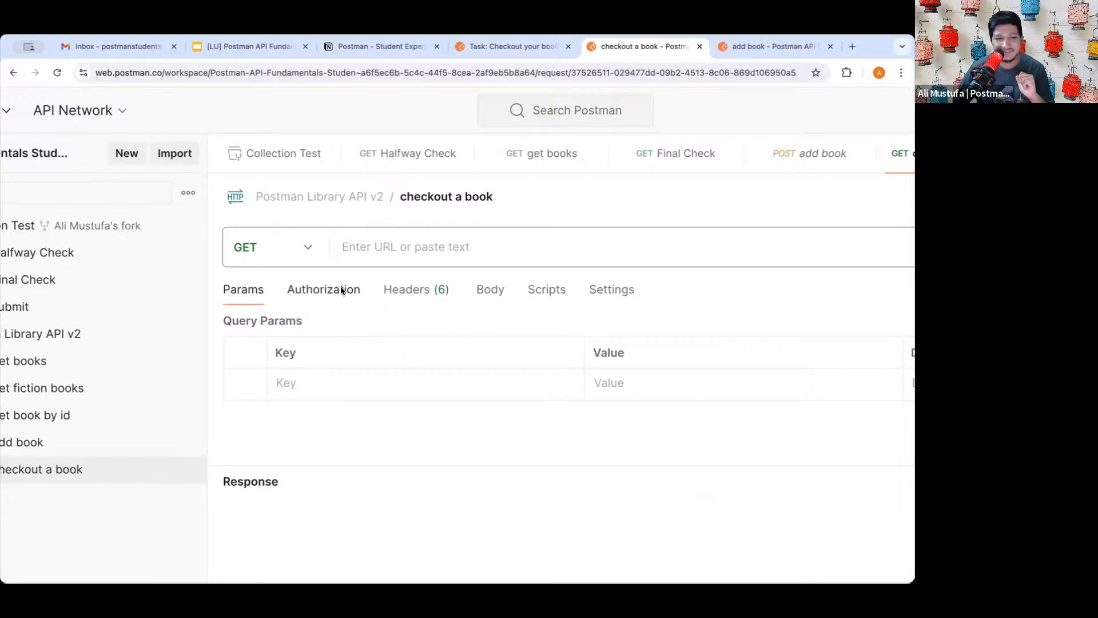
- Set the checkout a book request method to PATCH
click(310, 247)
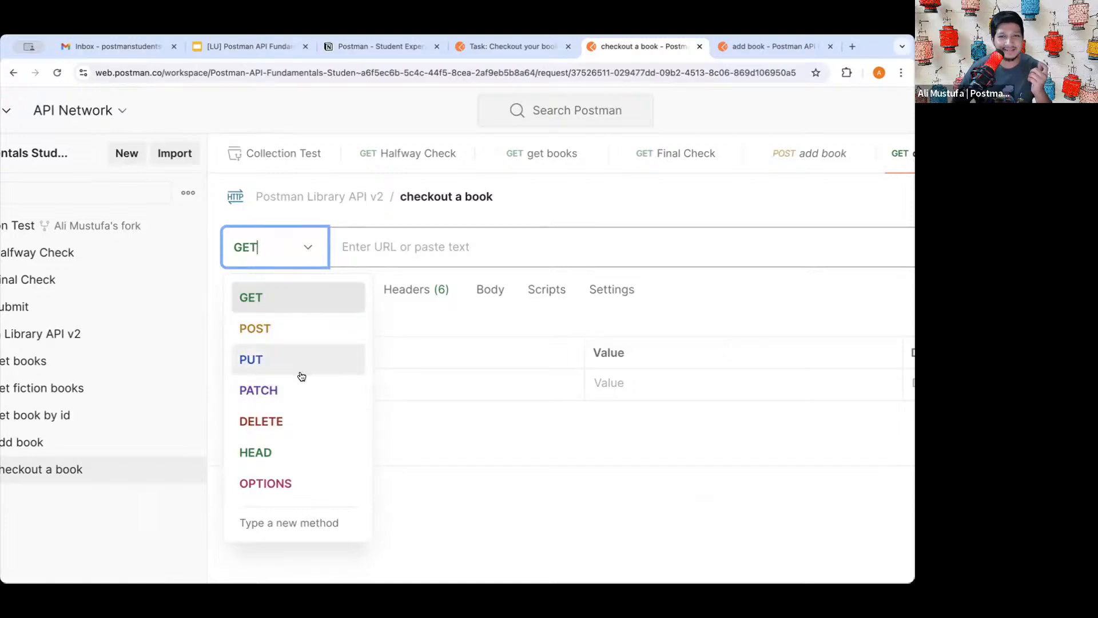
click(292, 383)
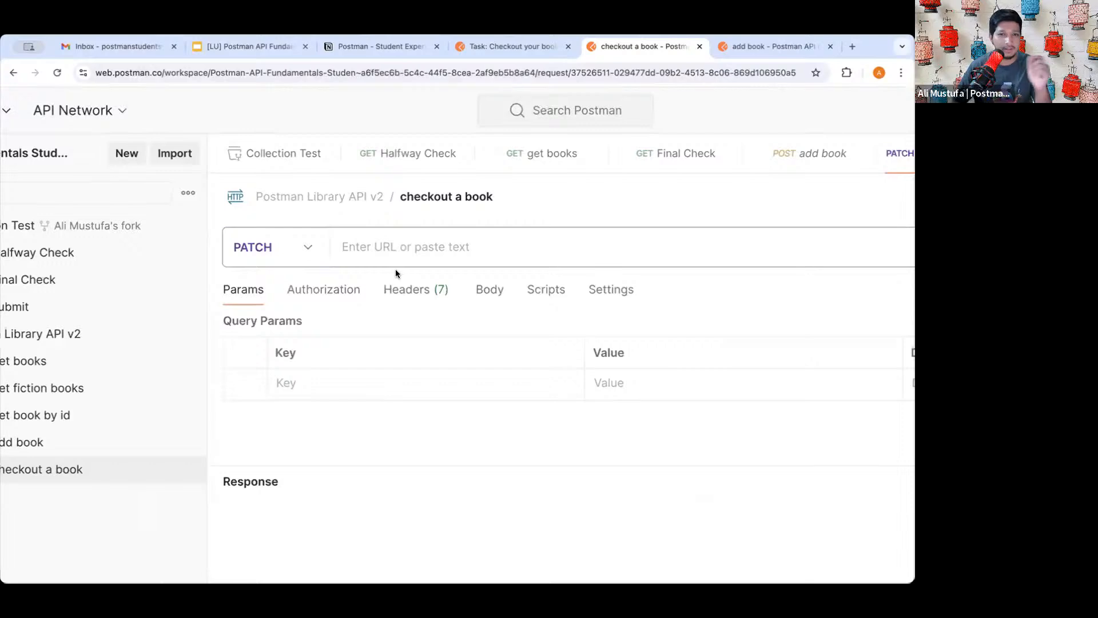
click(385, 247)
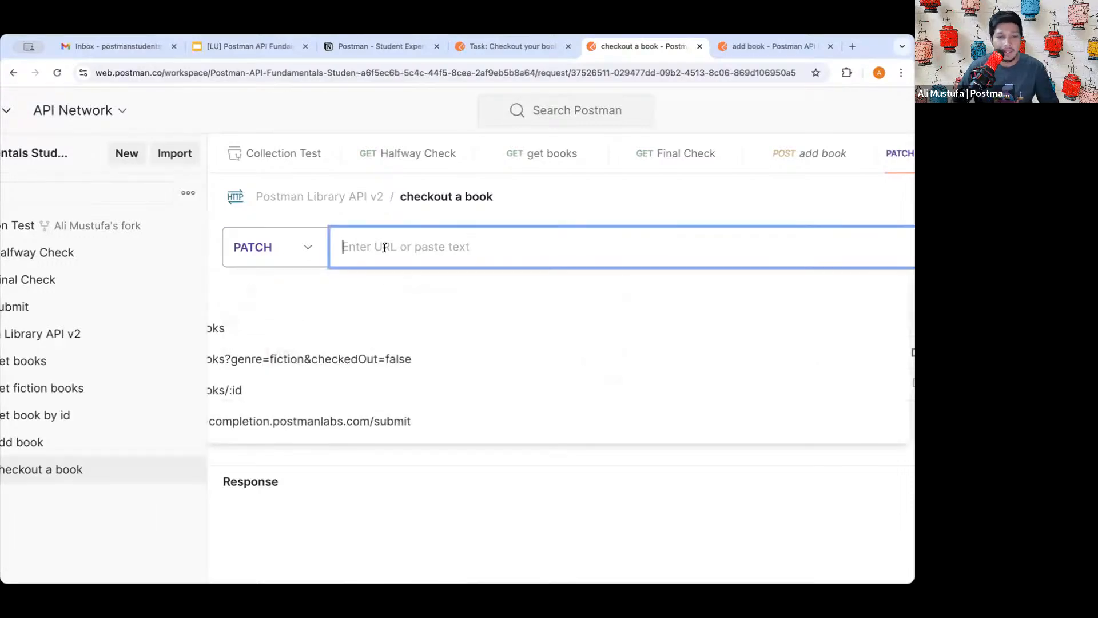
scroll(384, 247, left, 1)
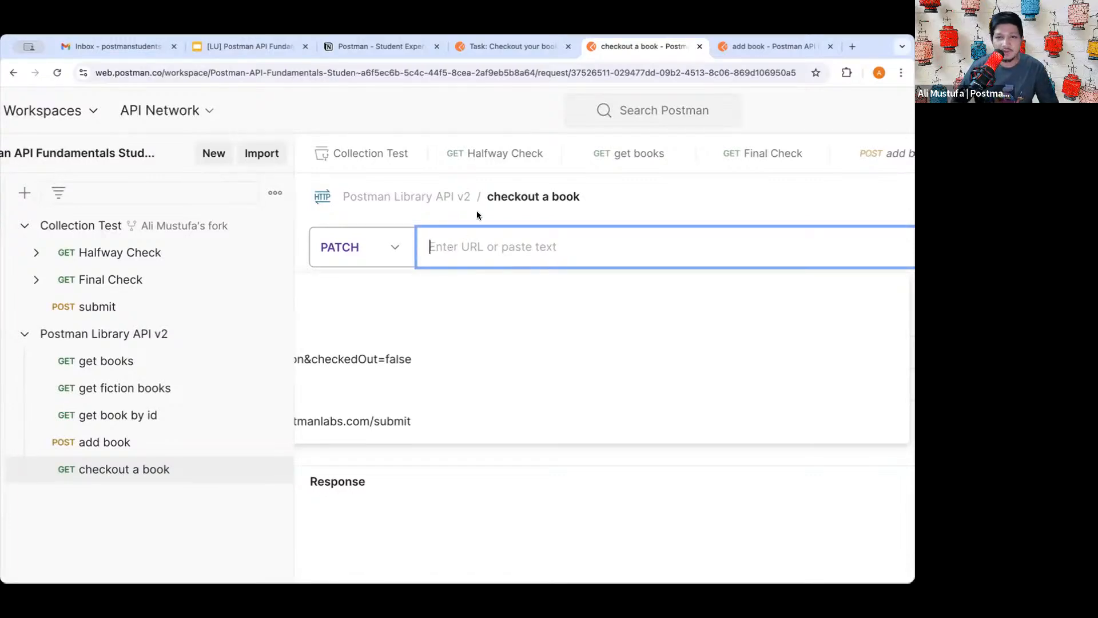
- Copy {{baseUrl}}/books/:id from the lesson into the URL field and enlarge the params area
click(516, 47)
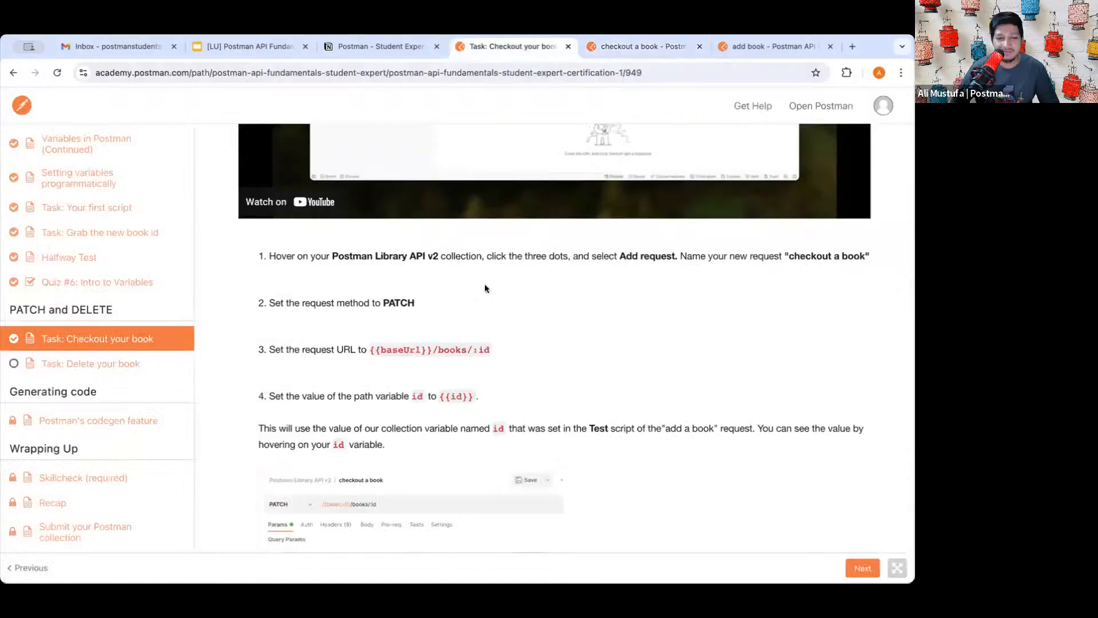
drag(489, 296, 398, 299)
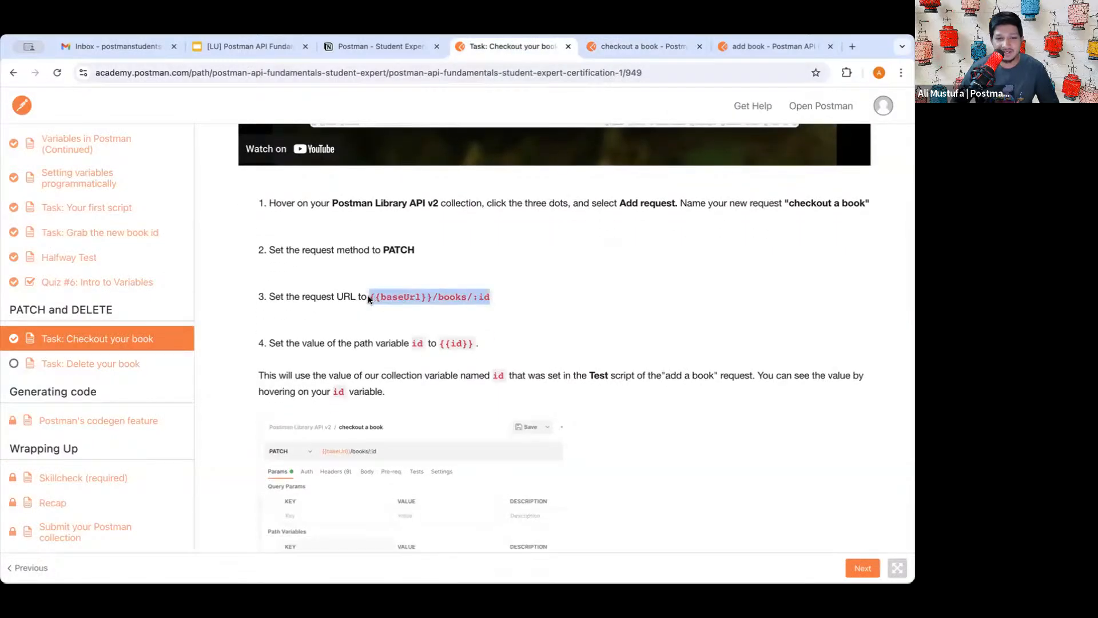
click(640, 47)
text({{baseUrl}}/books/:id)
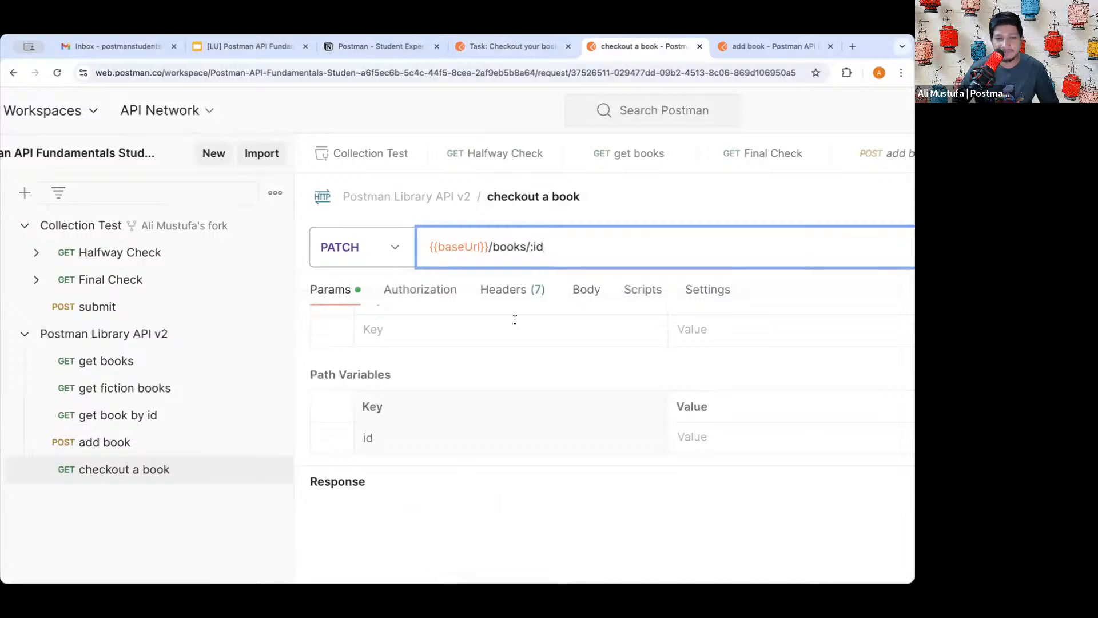
scroll(514, 317, down, 1)
scroll(566, 379, down, 5)
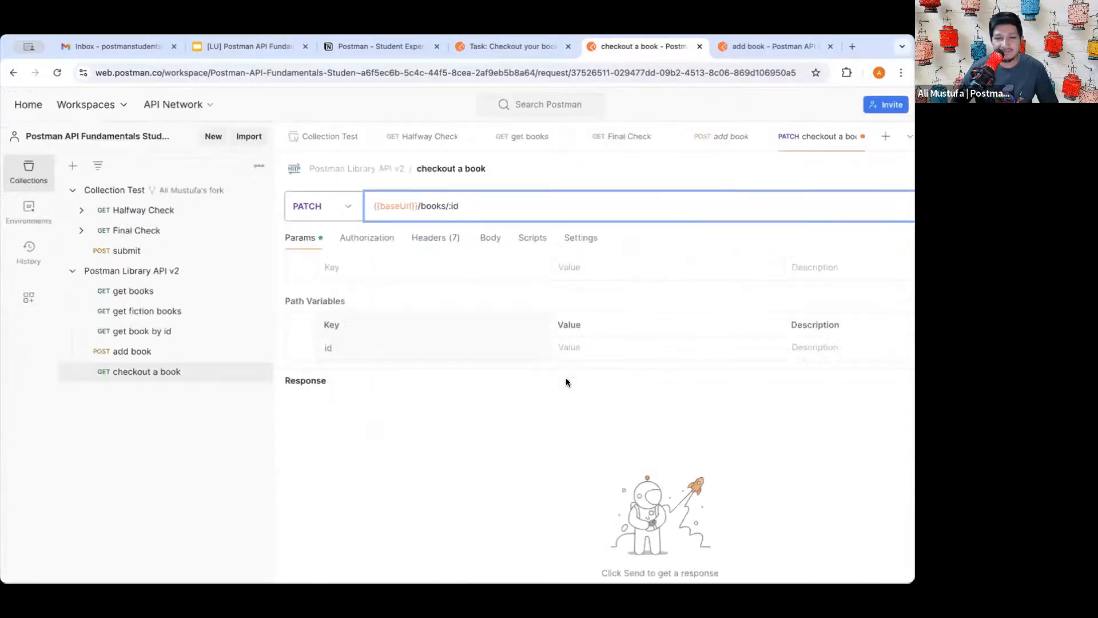
drag(557, 325, 561, 374)
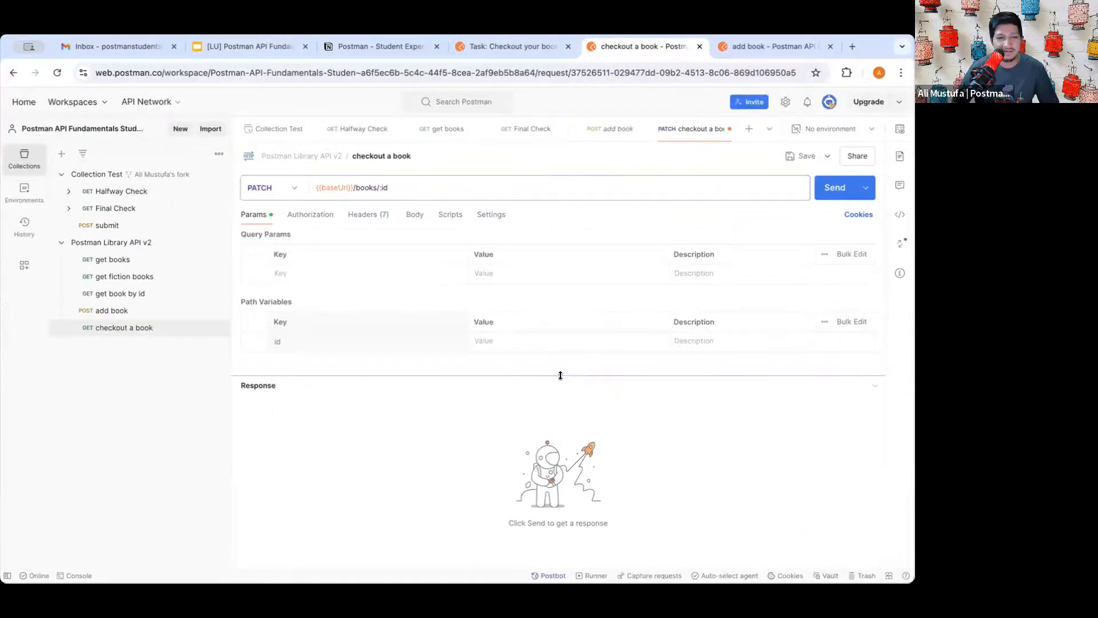
- Set the id path variable's value to {{id}}
click(499, 338)
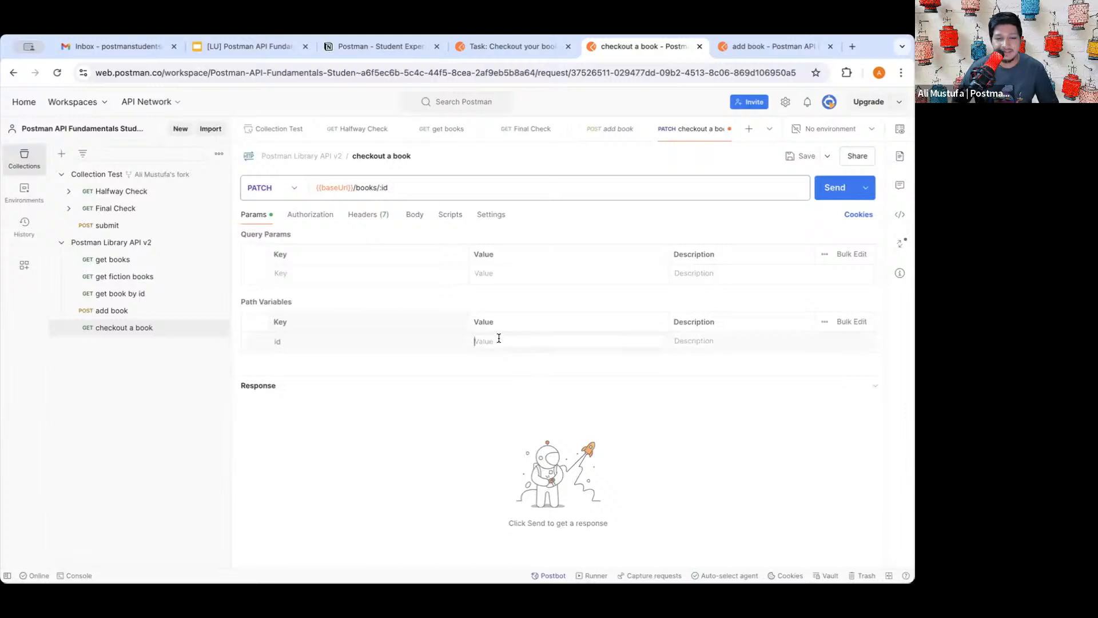
scroll(574, 310, up, 5)
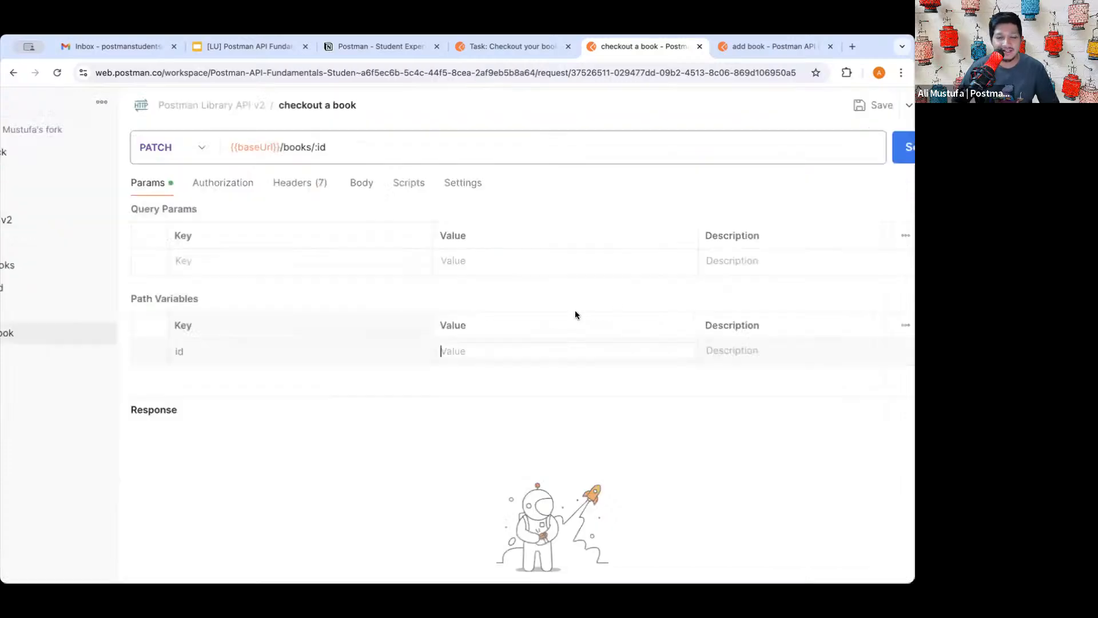
text({{)
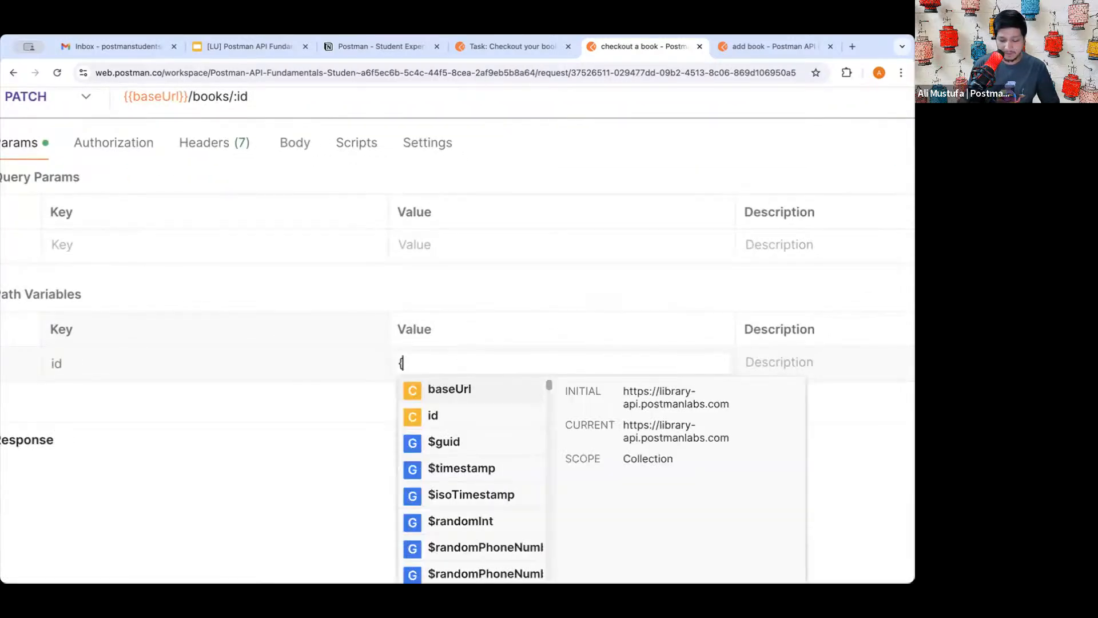
click(472, 414)
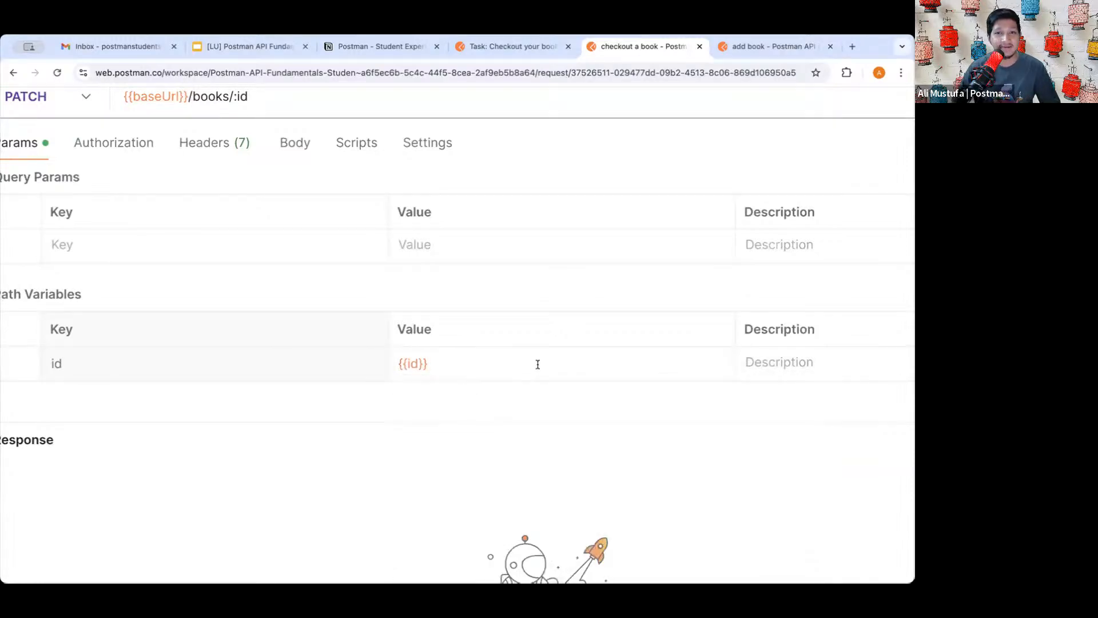
scroll(567, 367, down, 5)
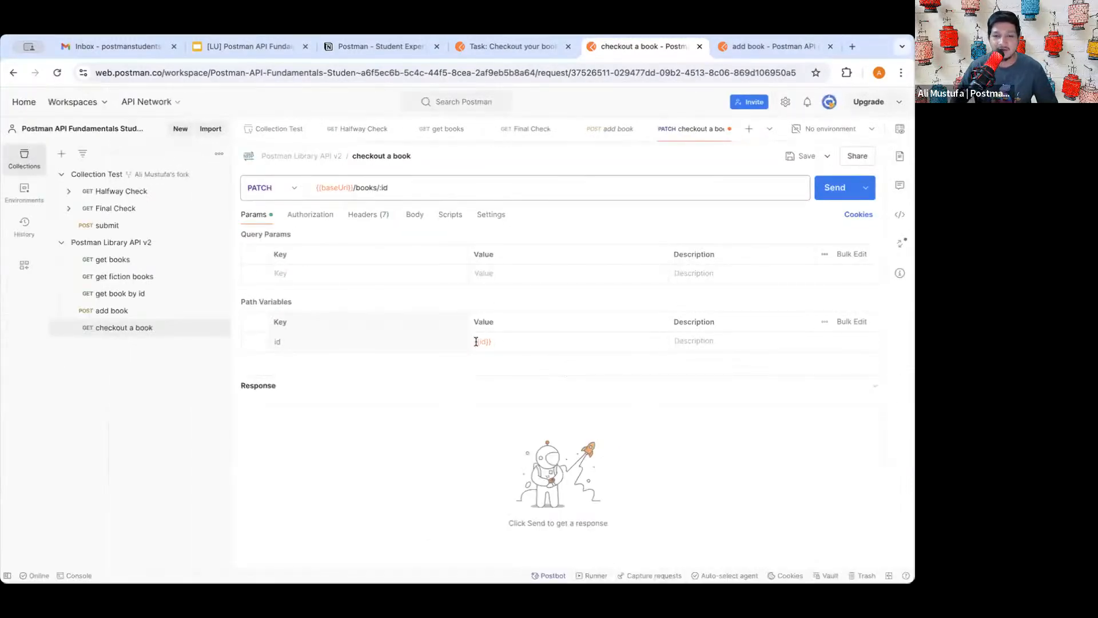
mouse_move(476, 342)
drag(519, 399, 558, 417)
triple_click(539, 411)
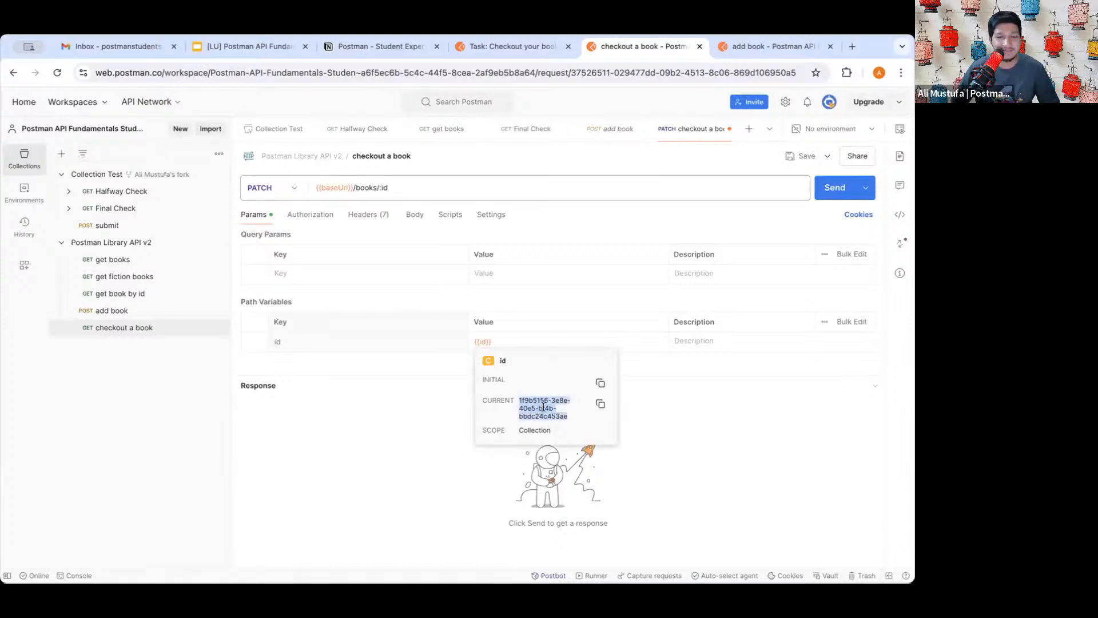
click(544, 407)
- Save the request and review the checkout lesson's steps before returning
click(788, 157)
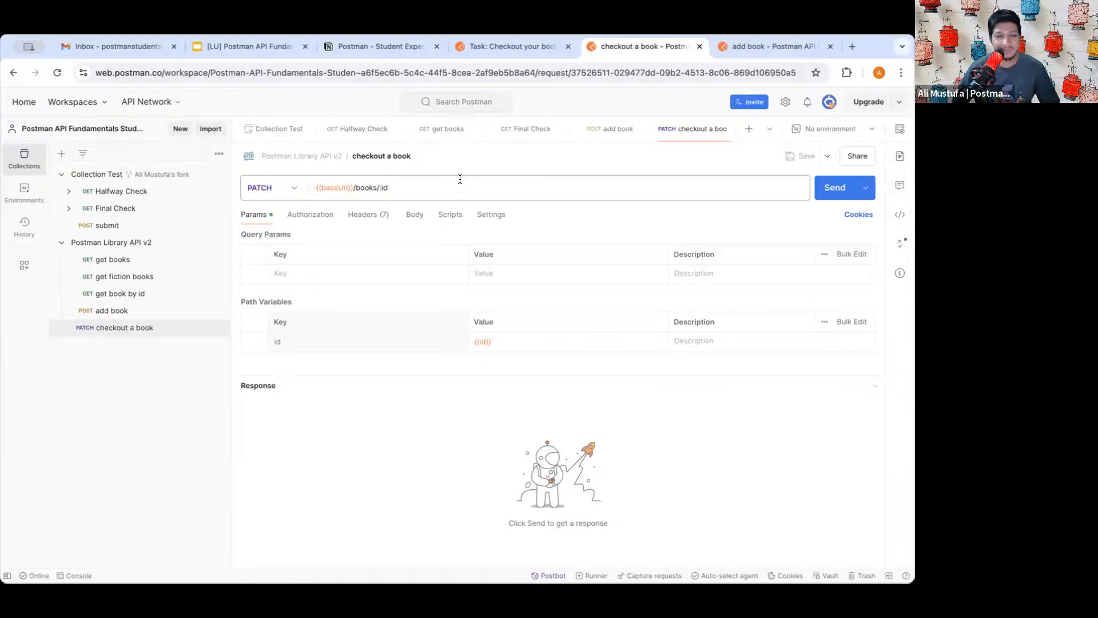
click(524, 54)
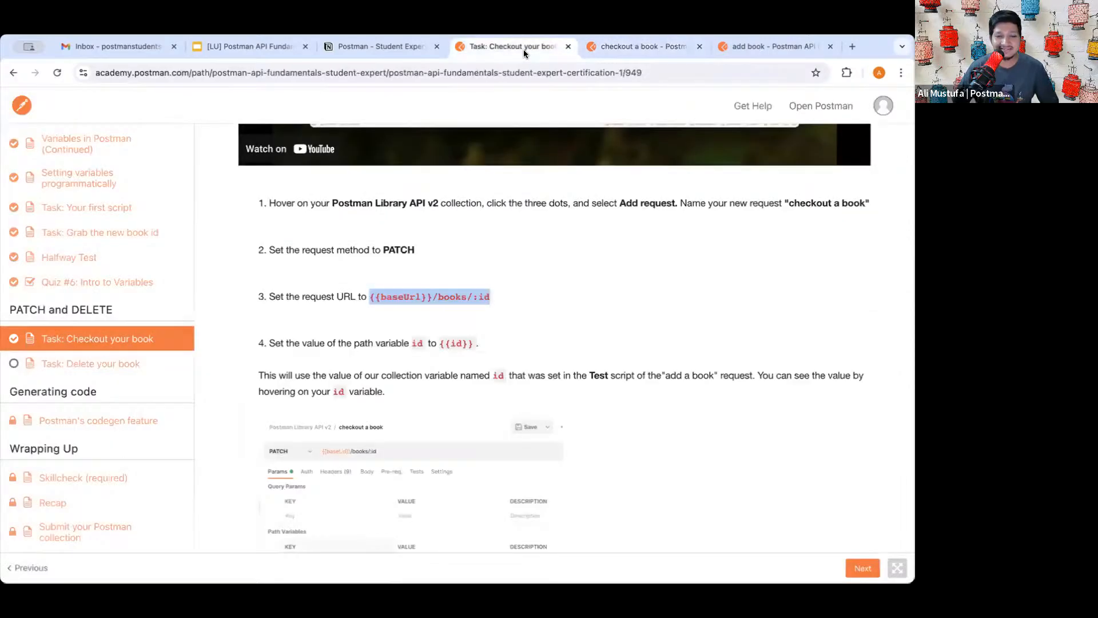
click(608, 46)
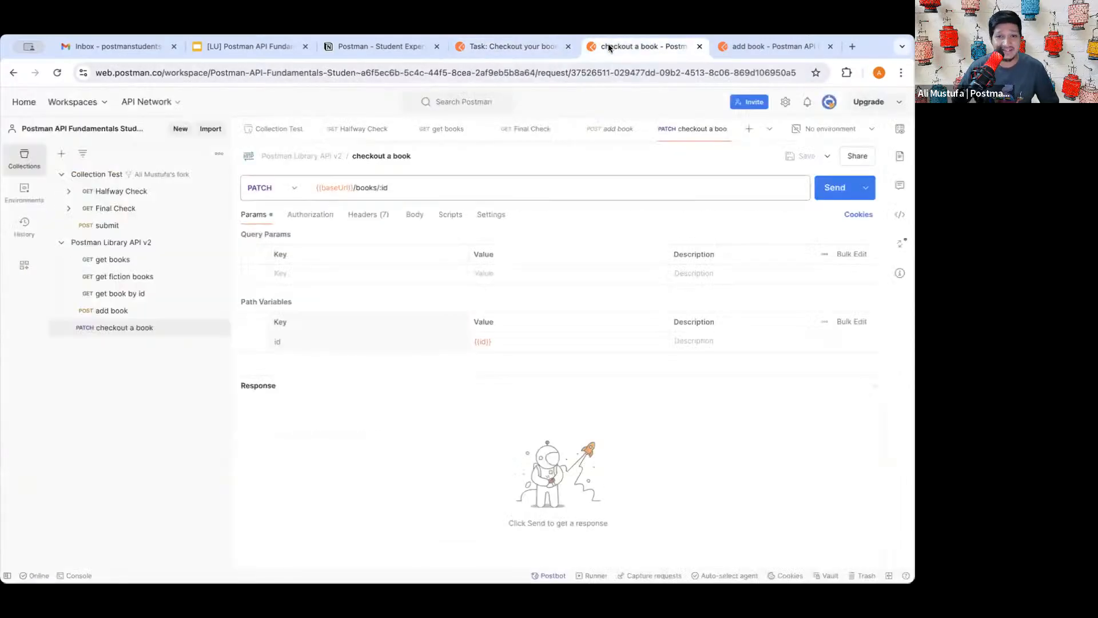
- Set the checkout a book request body type to raw JSON
click(415, 215)
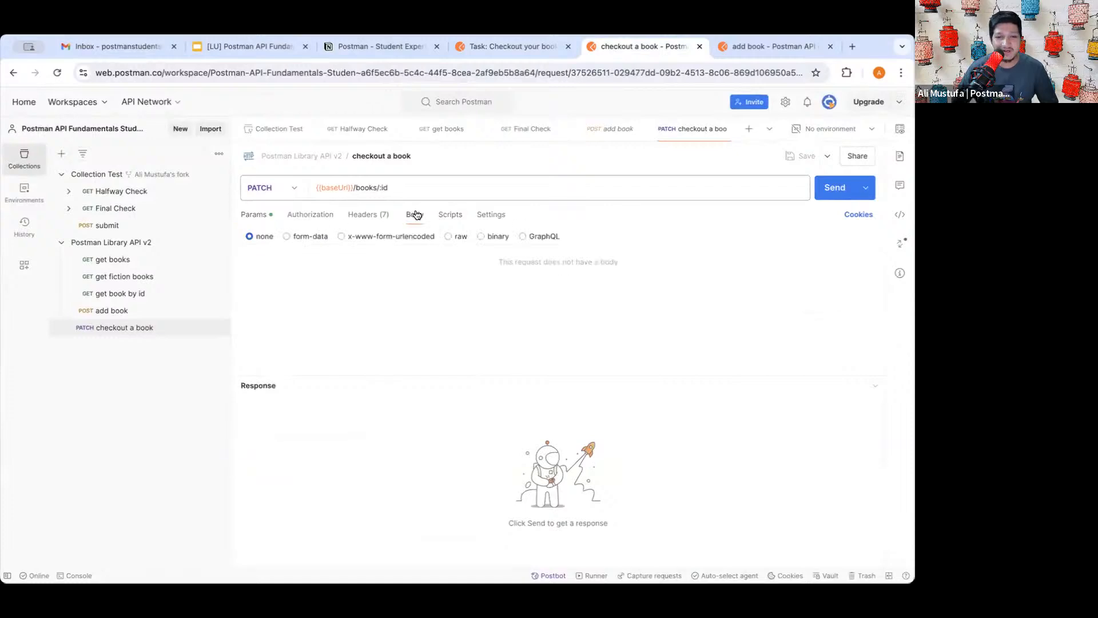
click(449, 236)
scroll(417, 265, up, 5)
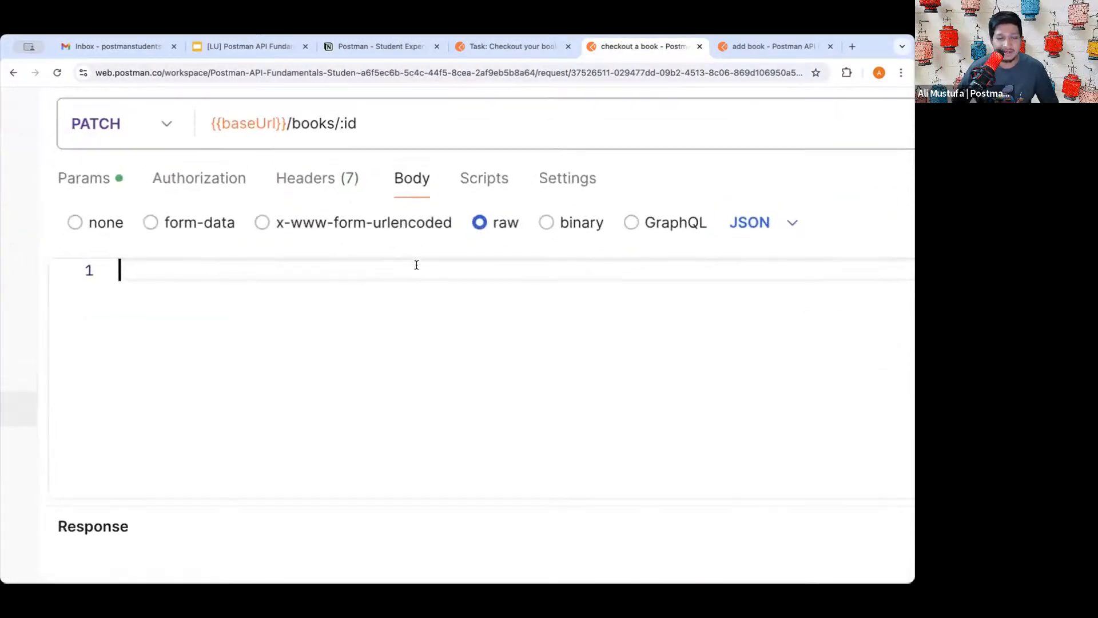
scroll(416, 264, up, 1)
scroll(416, 265, left, 1)
scroll(486, 315, down, 5)
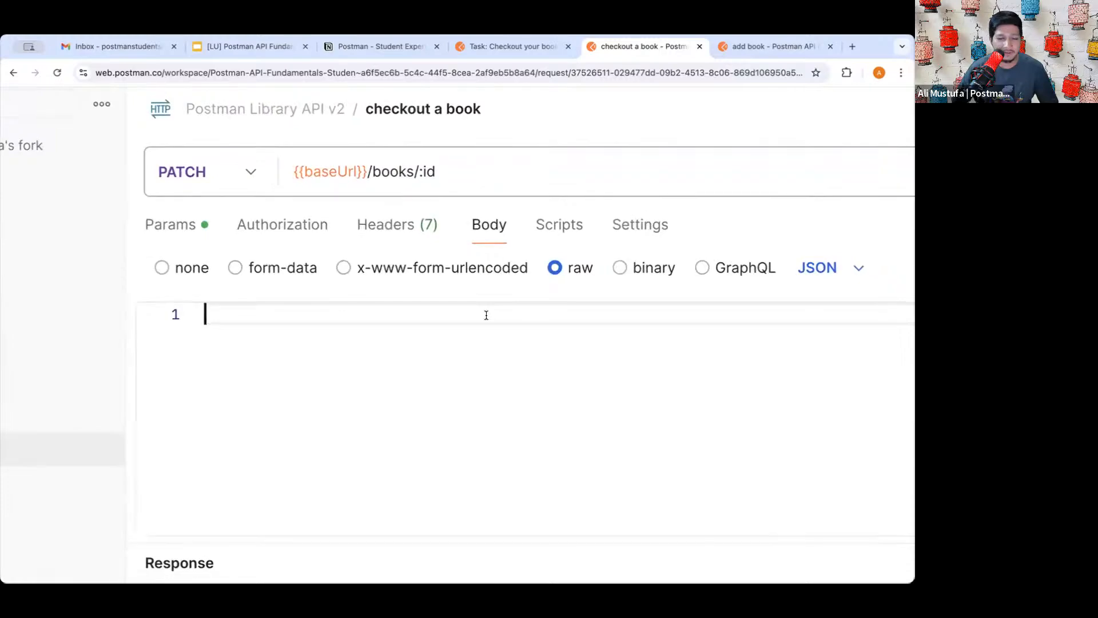
- Paste the {"checkedOut": true} block from the lesson into the body and save the request
click(529, 49)
scroll(490, 249, down, 10)
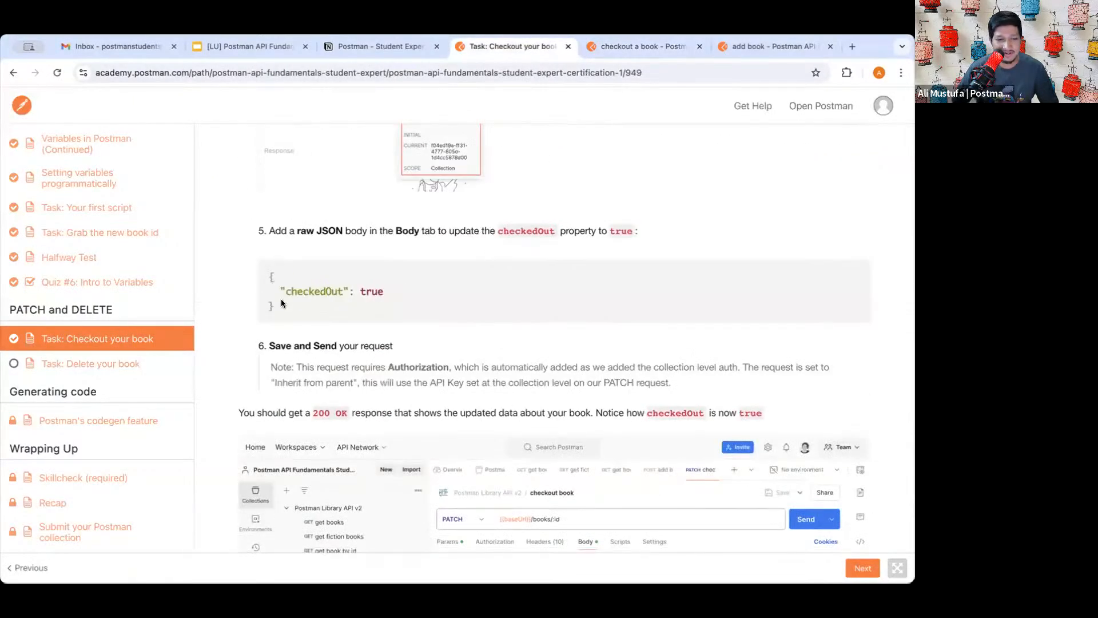
triple_click(282, 306)
key(ctrl+c)
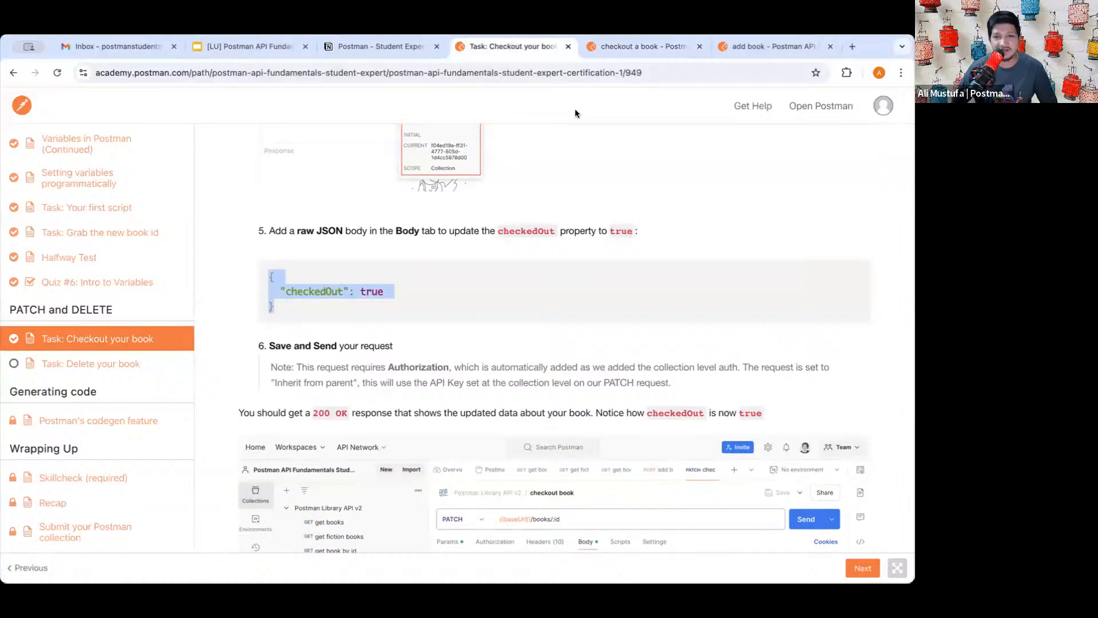
click(640, 44)
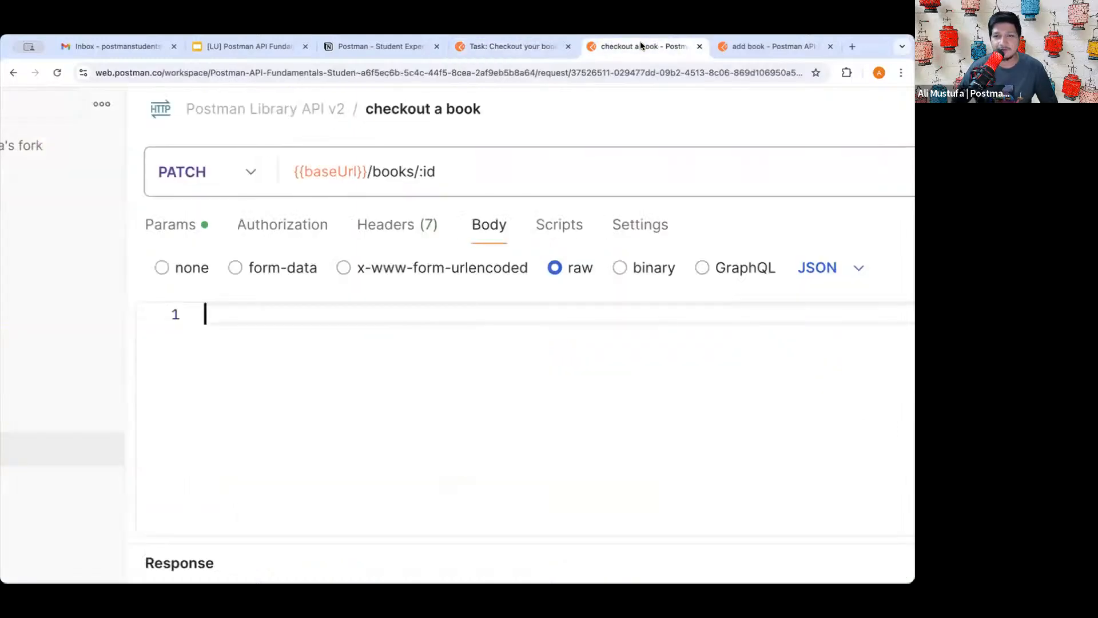
click(350, 333)
key(ctrl+v)
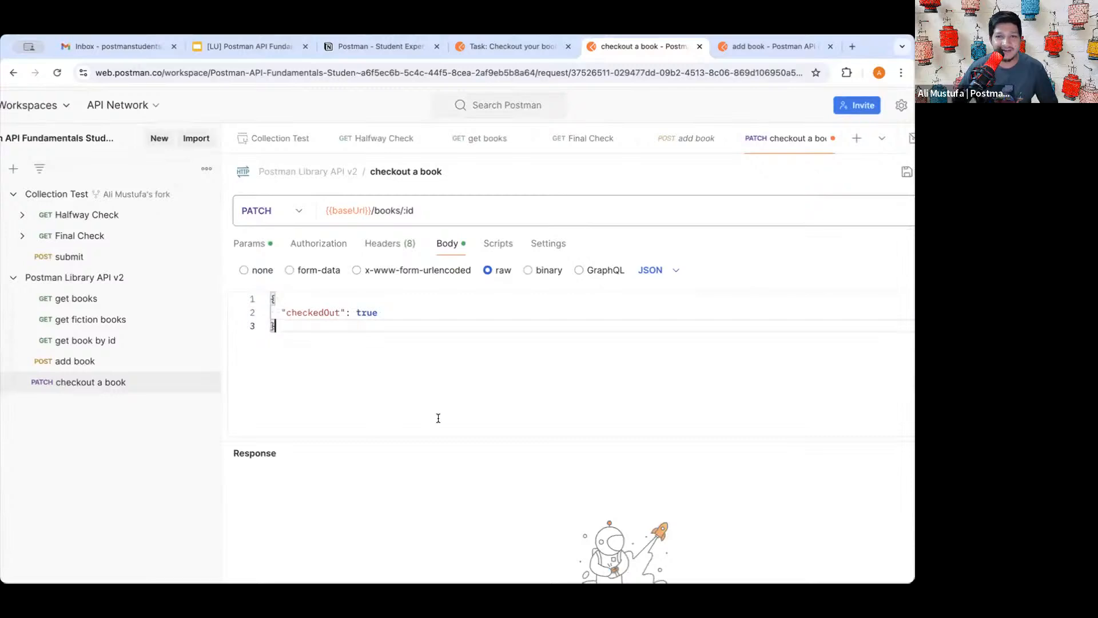
key(ctrl+minus)
drag(293, 271, 366, 272)
click(367, 271)
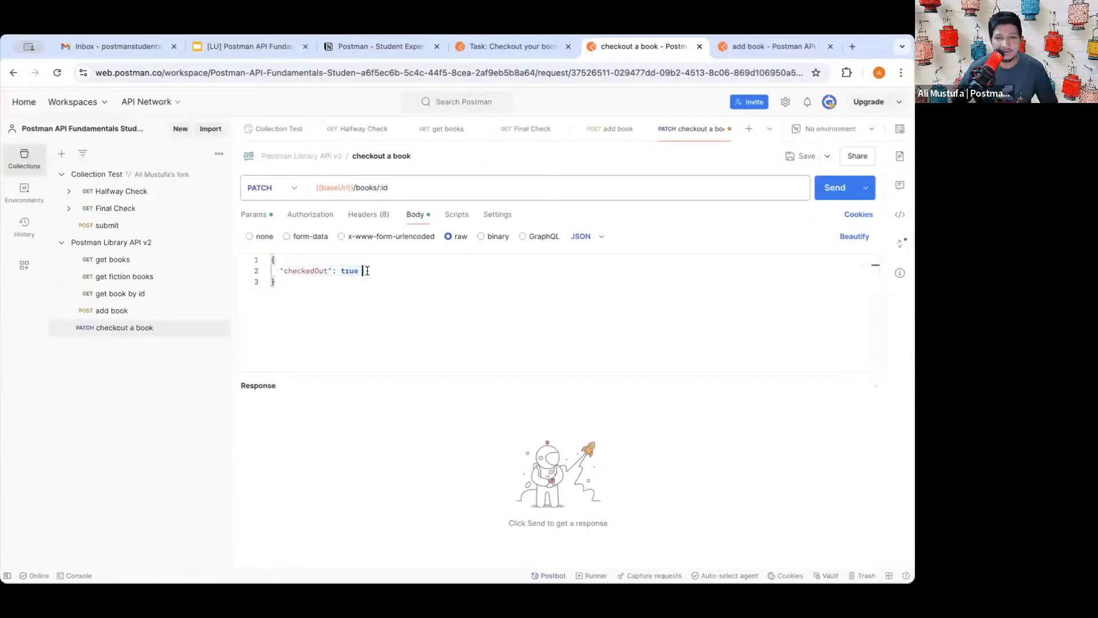
click(802, 156)
- Send the PATCH request, inspect checkedOut true in the 200 OK response, and return to the lesson
click(828, 193)
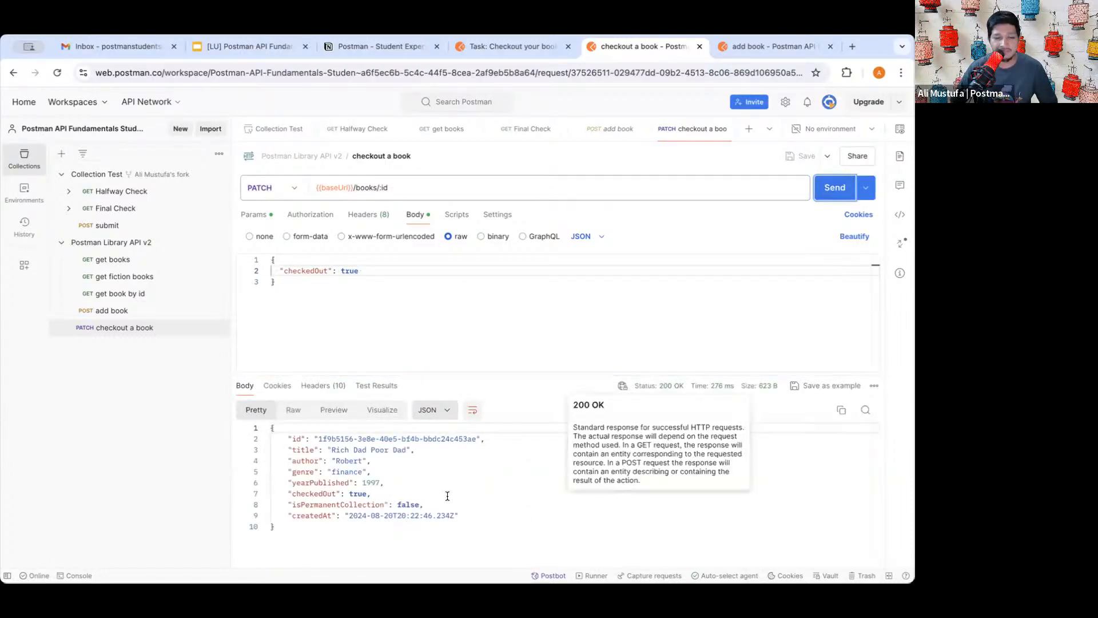
double_click(320, 482)
scroll(335, 496, up, 5)
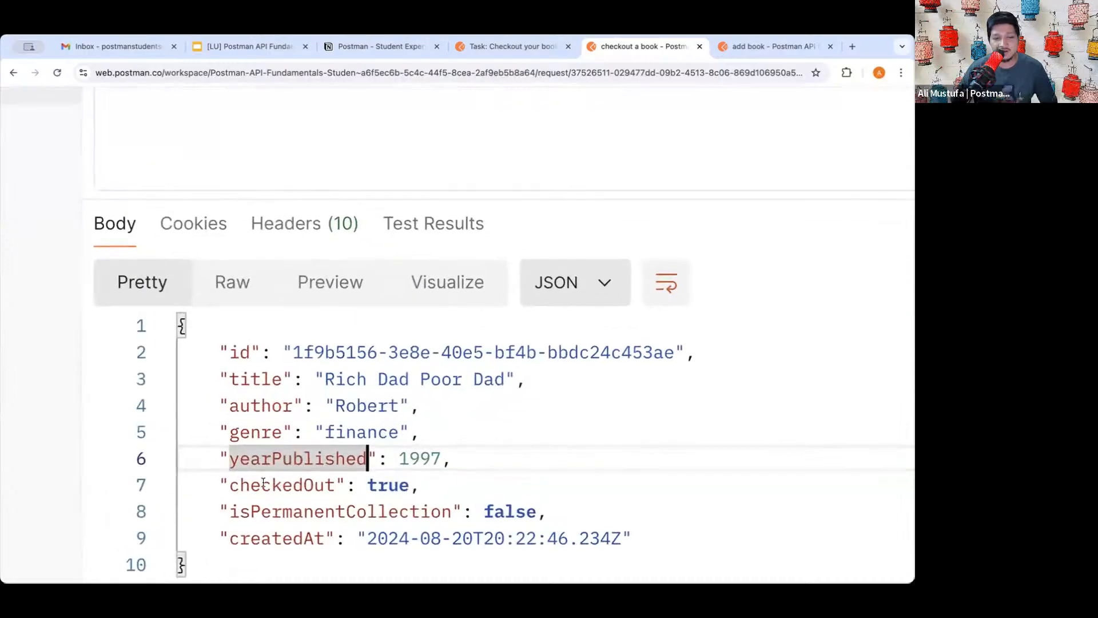
drag(263, 484, 438, 483)
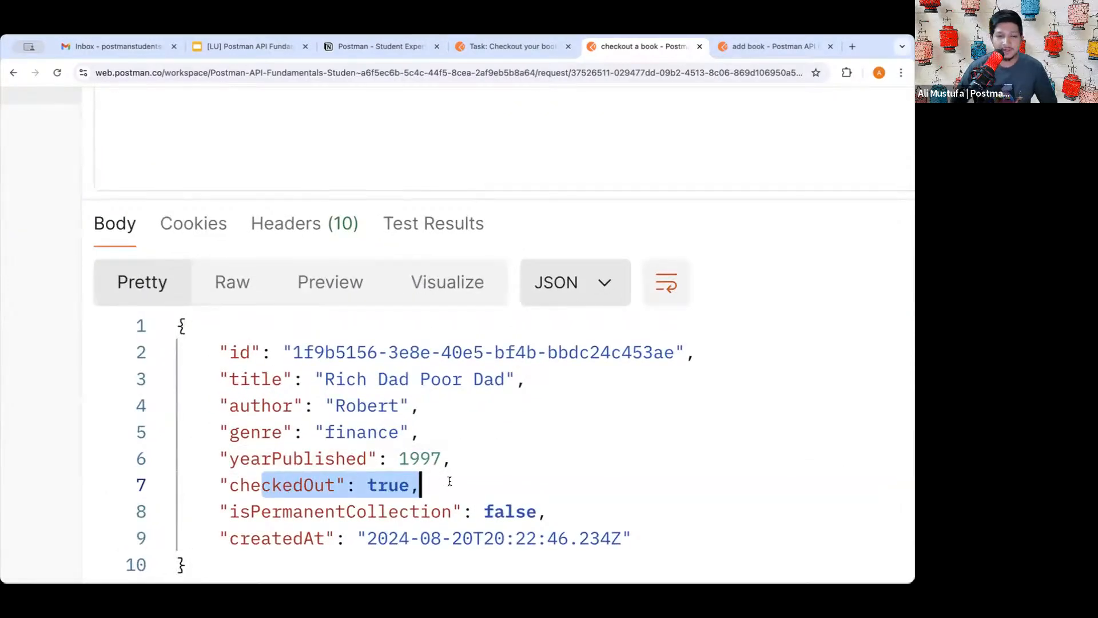
click(450, 482)
key(super+0)
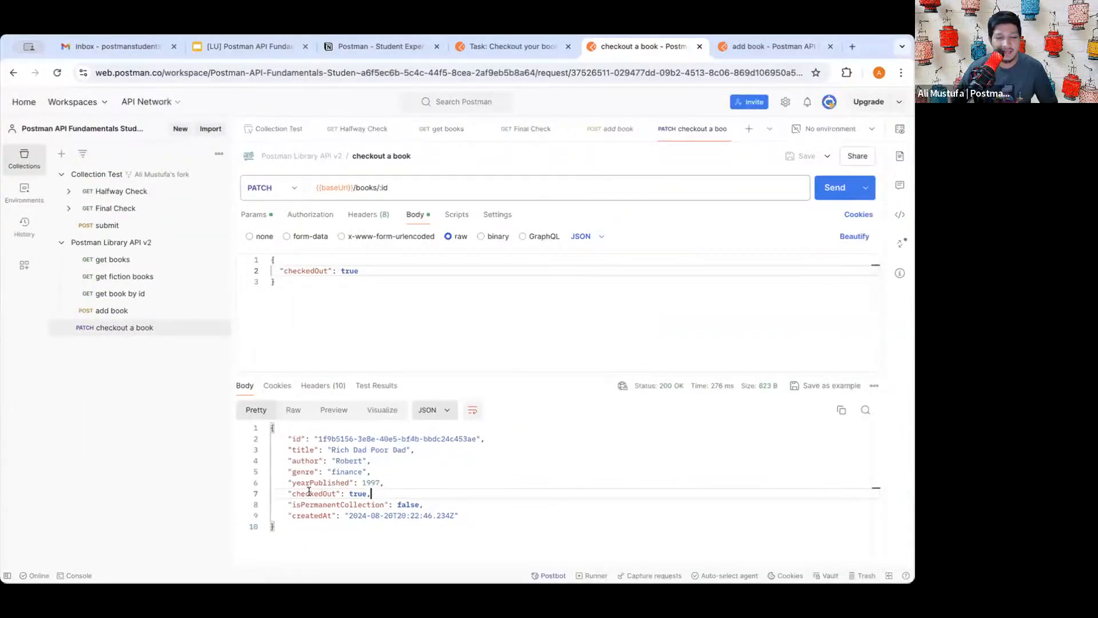
double_click(324, 491)
triple_click(324, 491)
click(344, 491)
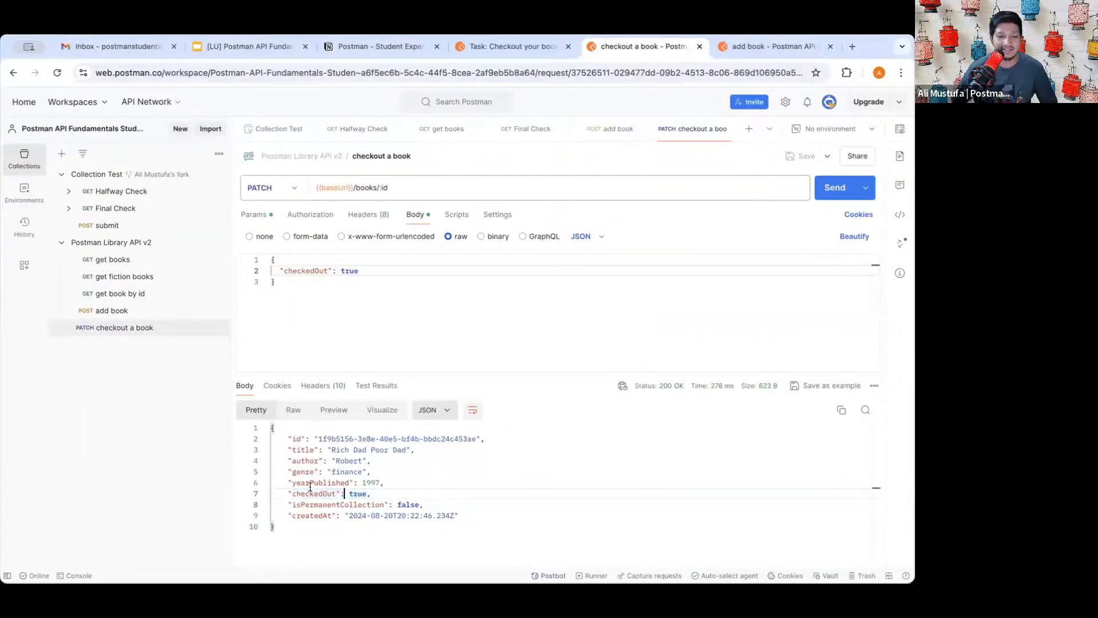
click(149, 465)
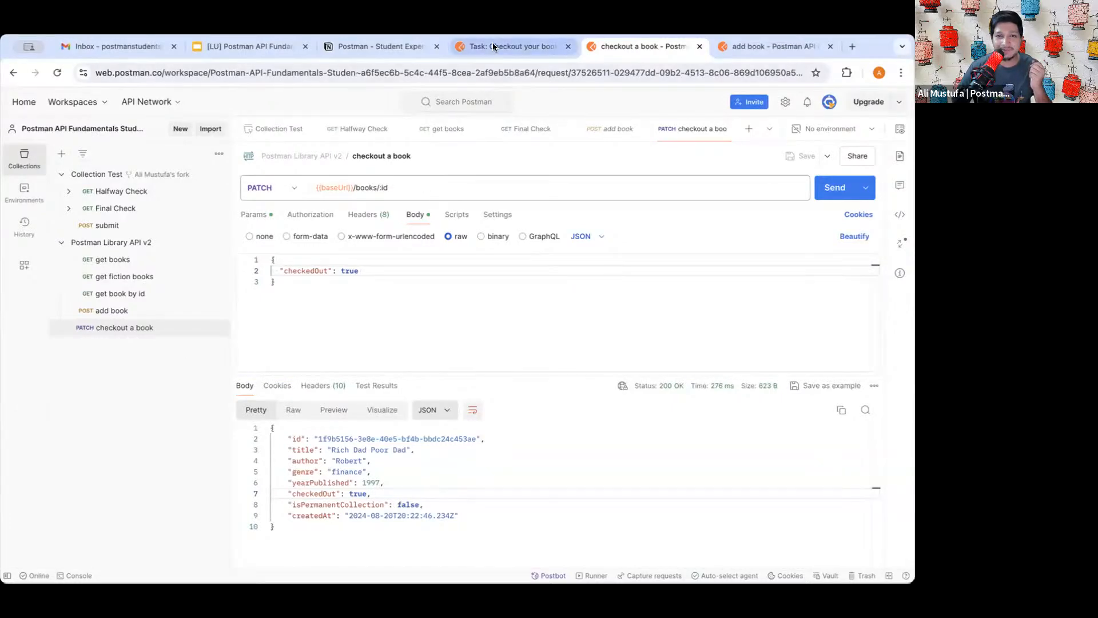
click(515, 47)
scroll(575, 252, down, 10)
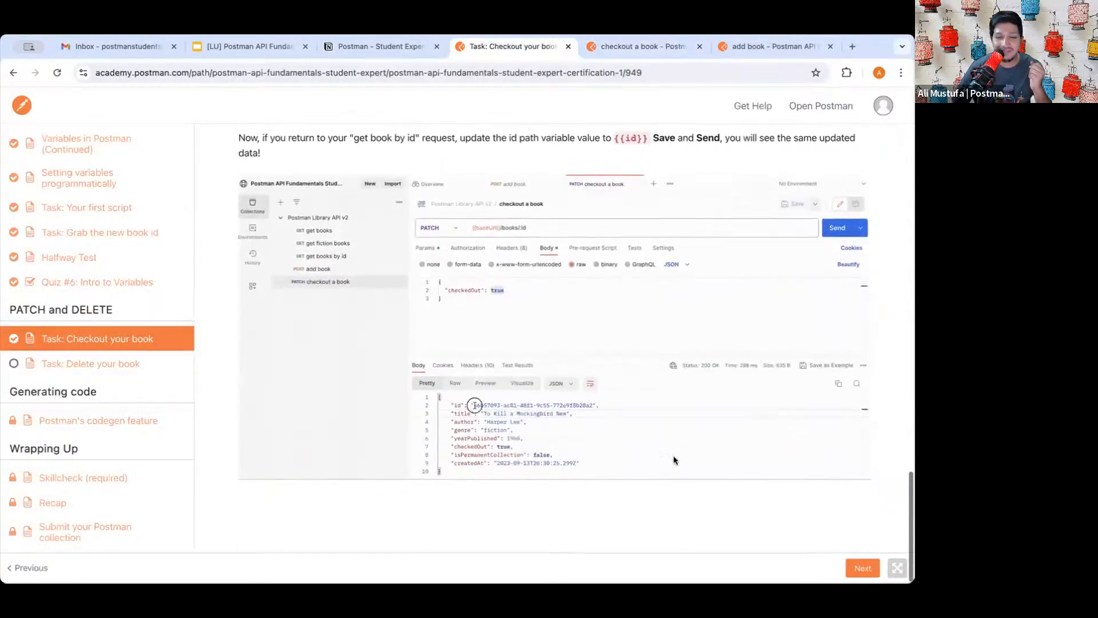
- Advance to Task: Delete your book and read its DELETE /books/:id instructions
click(855, 567)
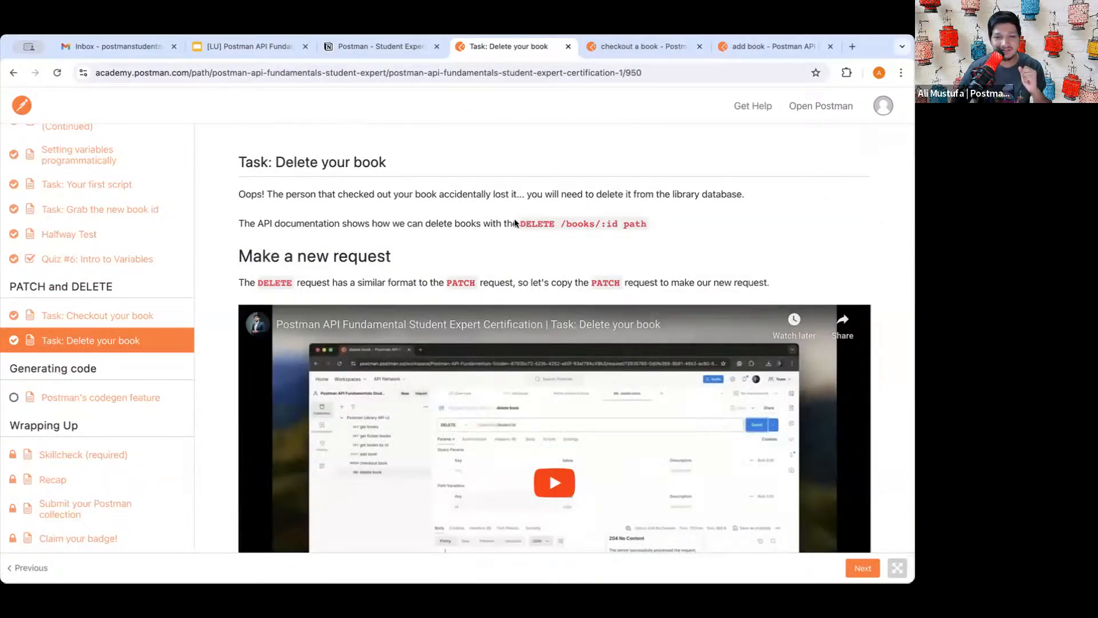
click(589, 224)
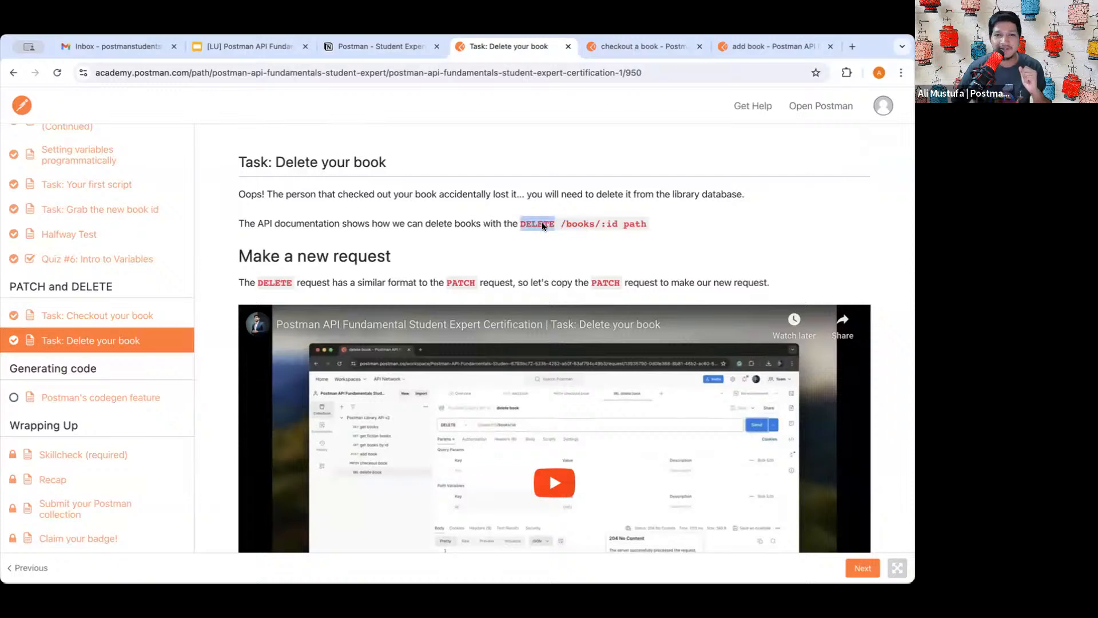
drag(564, 224, 668, 224)
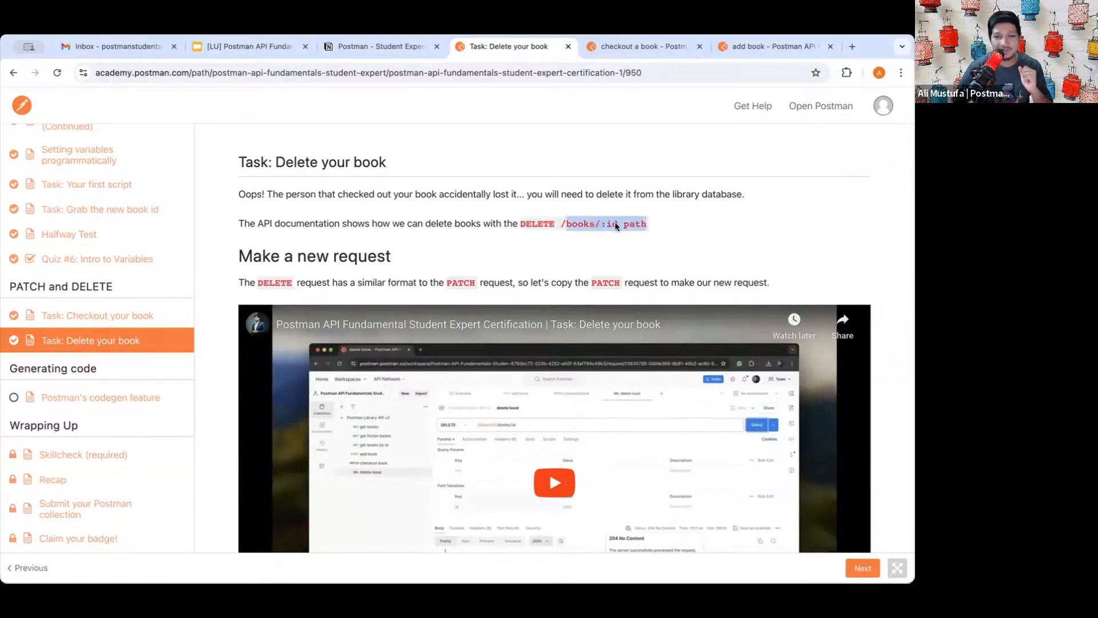
click(616, 223)
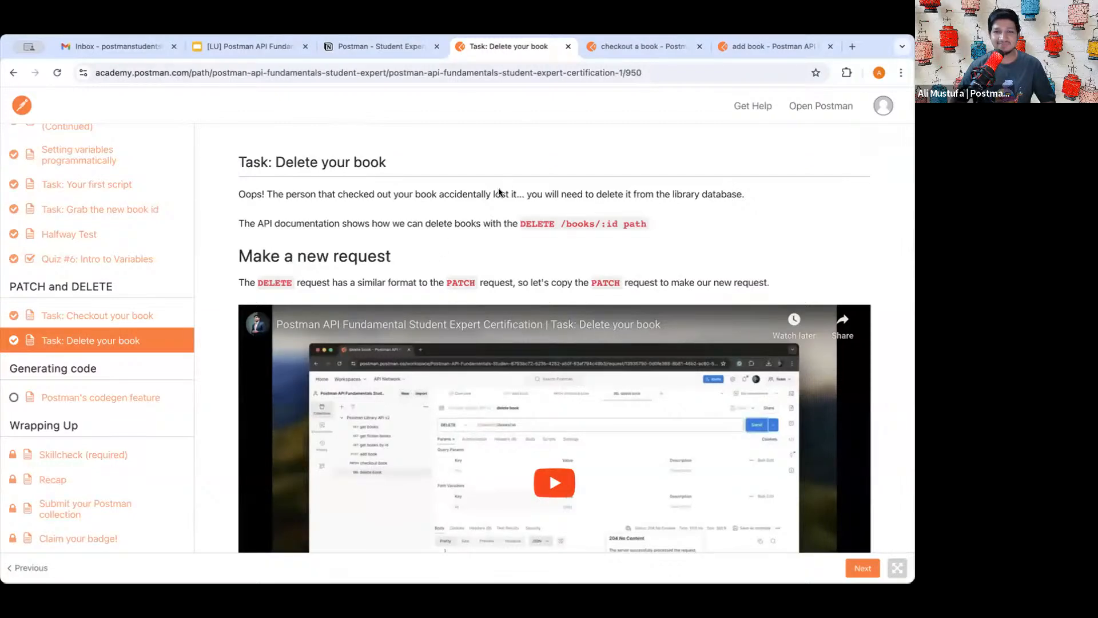
scroll(483, 231, down, 12)
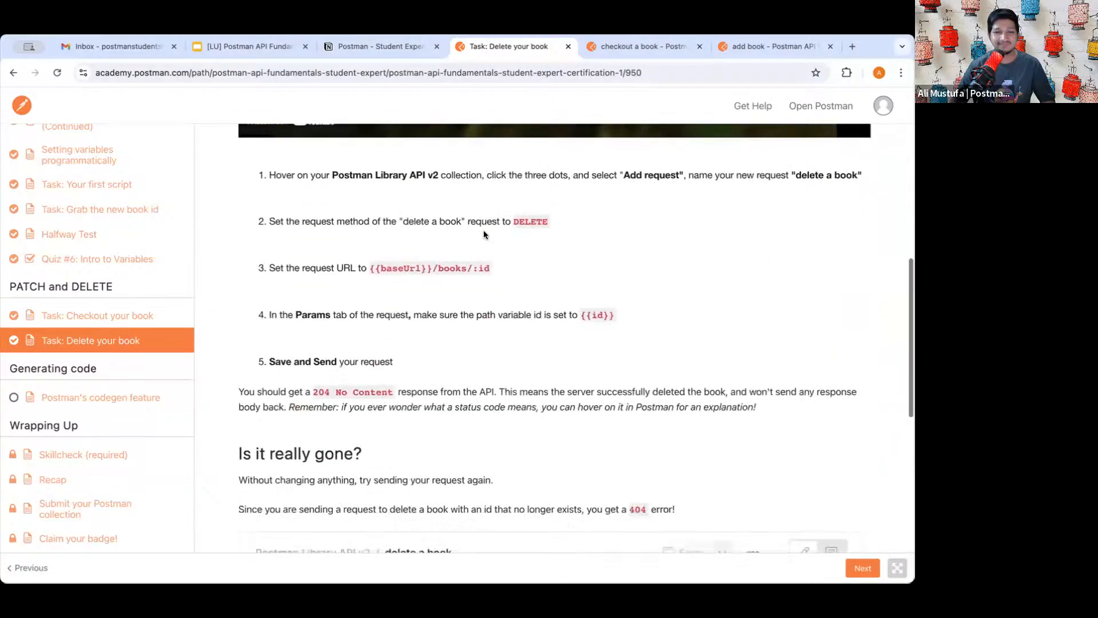
scroll(483, 230, down, 4)
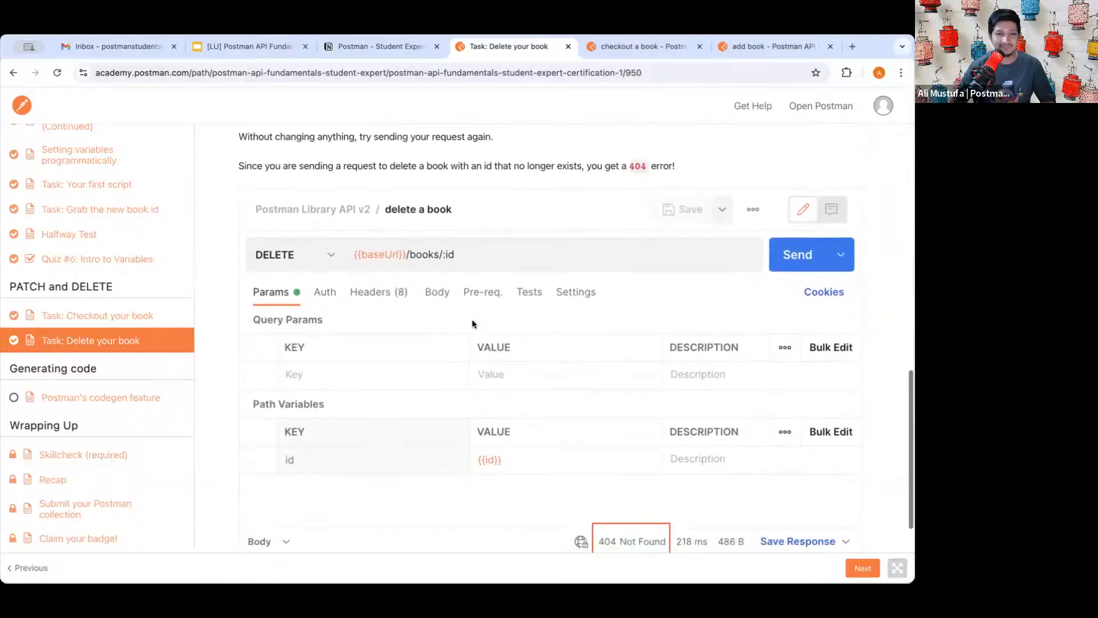
scroll(472, 323, down, 4)
scroll(471, 323, up, 20)
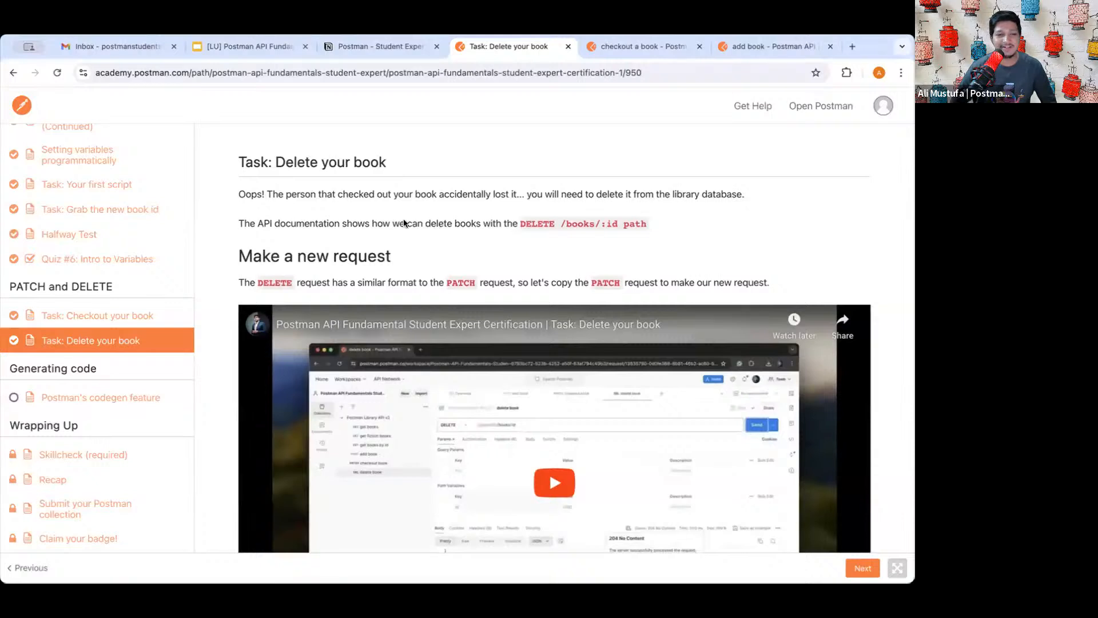
- Reopen the checkout a book request to inspect its saved JSON body, briefly checking the Delete lesson
click(624, 46)
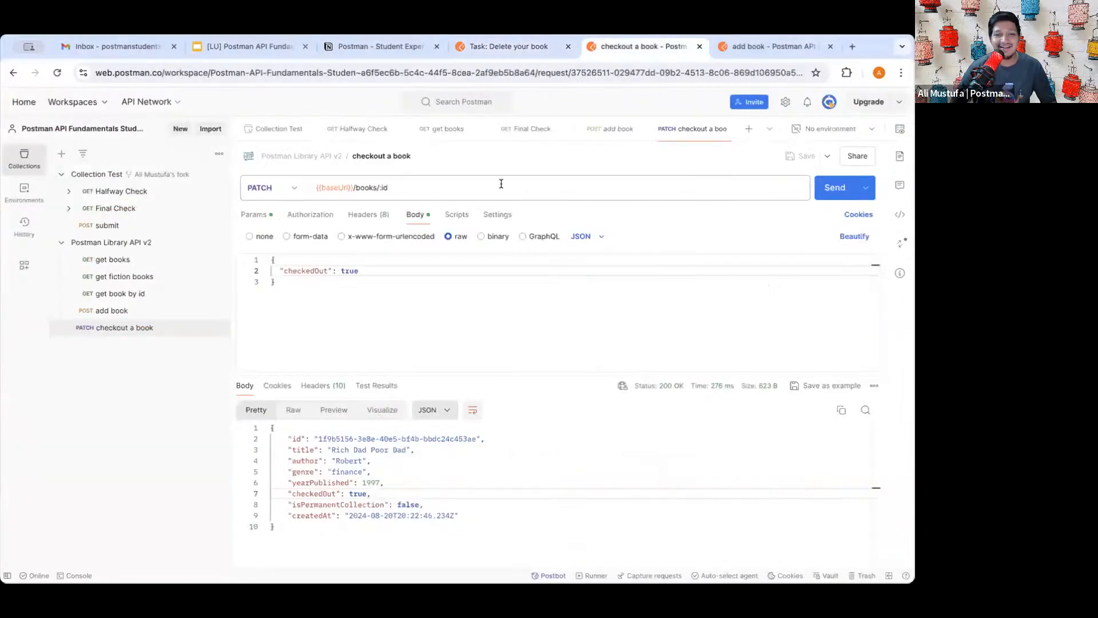
click(395, 300)
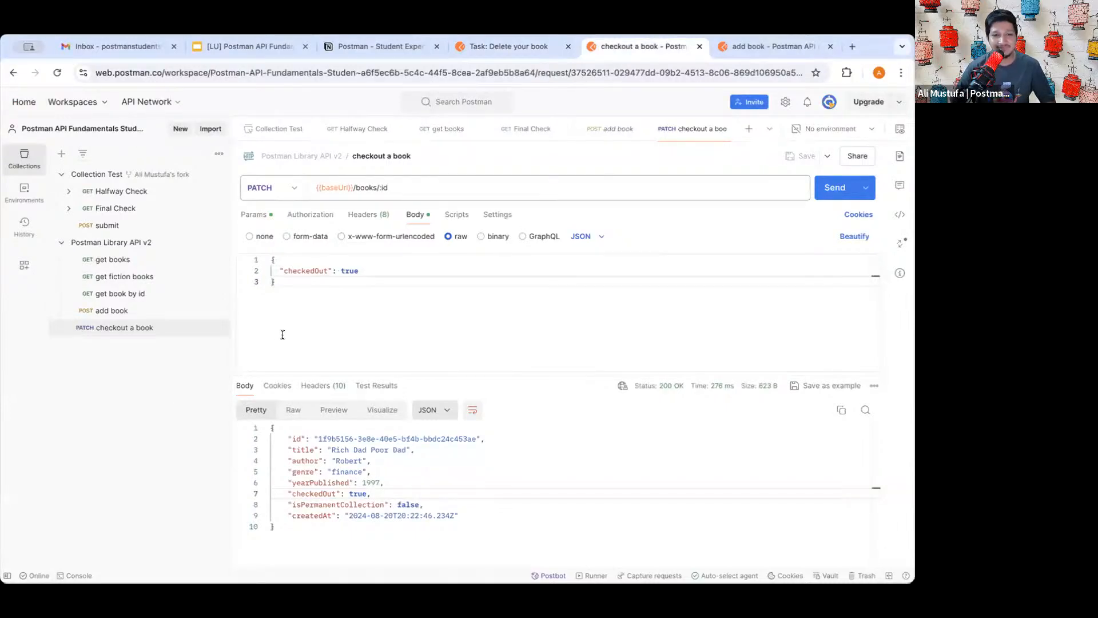
click(281, 283)
key(ctrl+a)
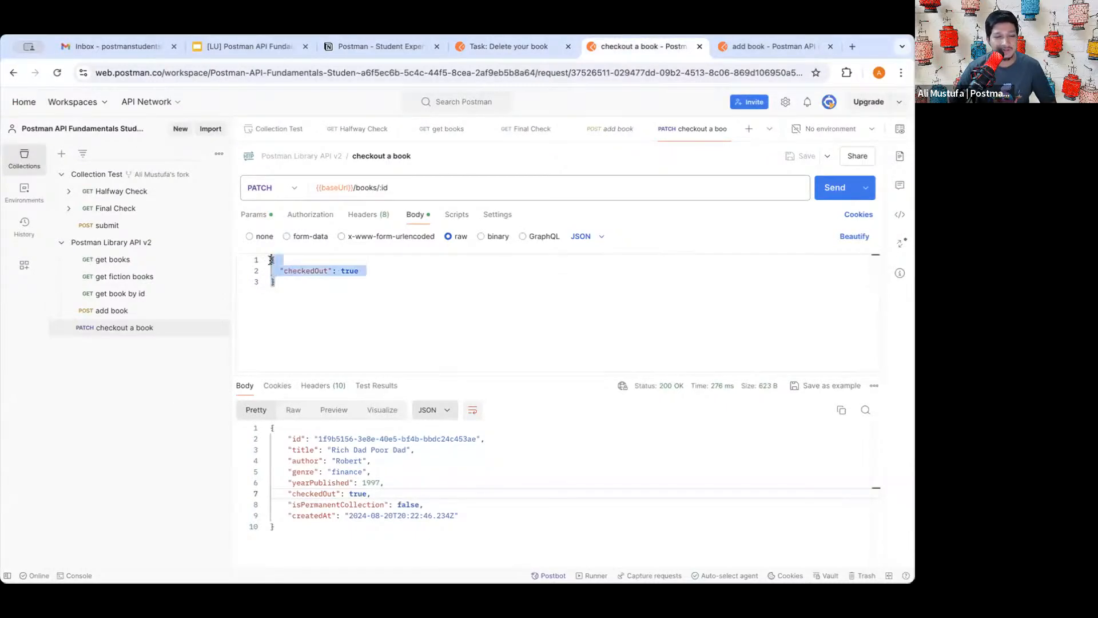
click(284, 280)
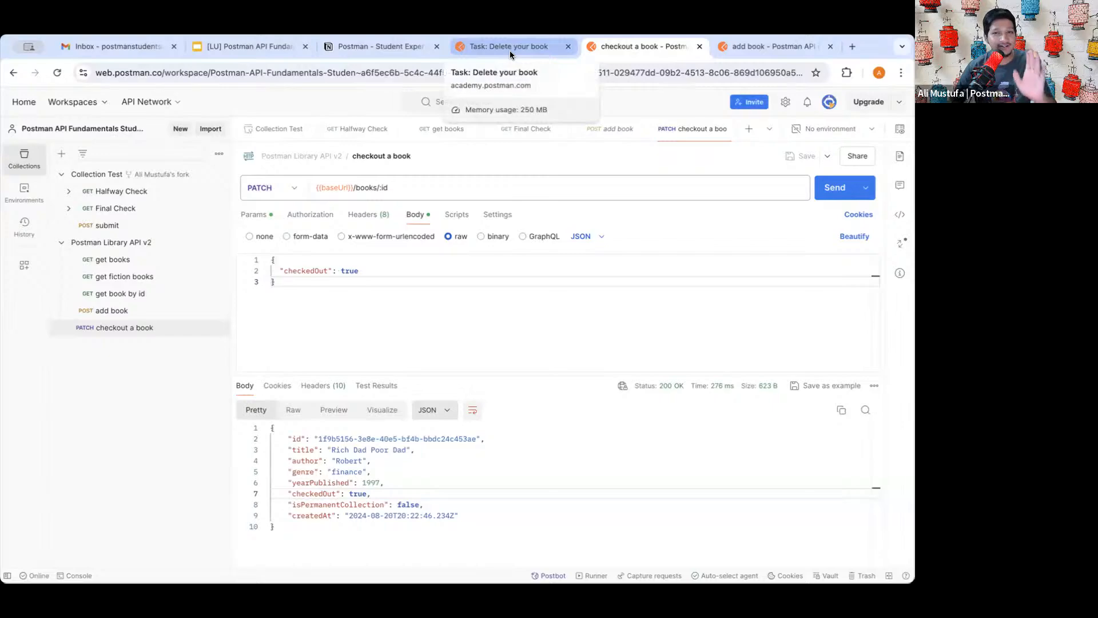
click(510, 50)
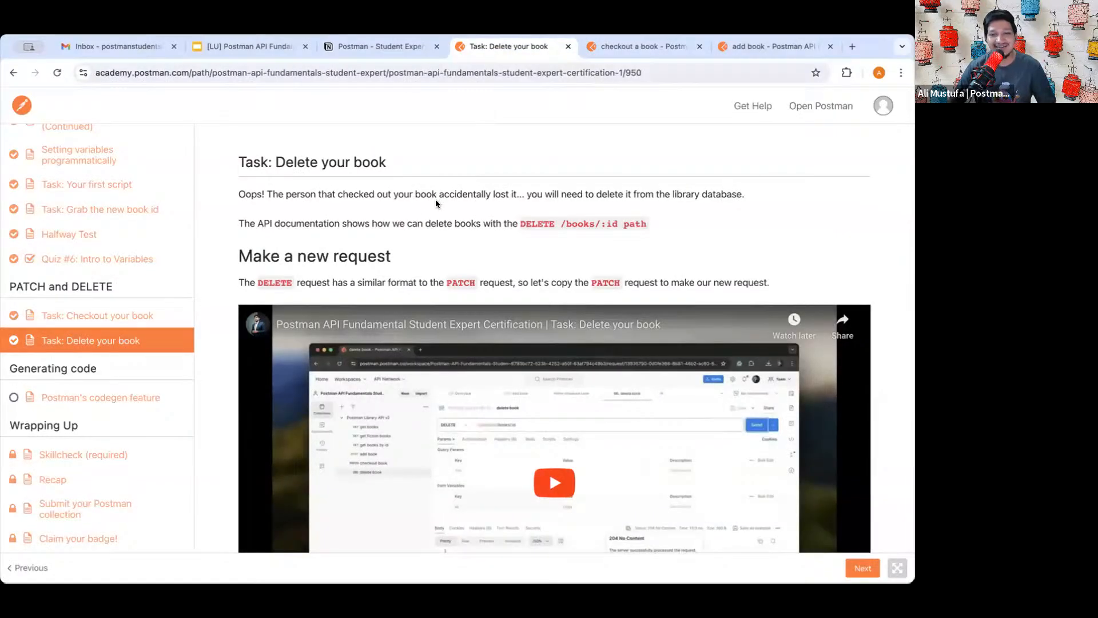
click(628, 49)
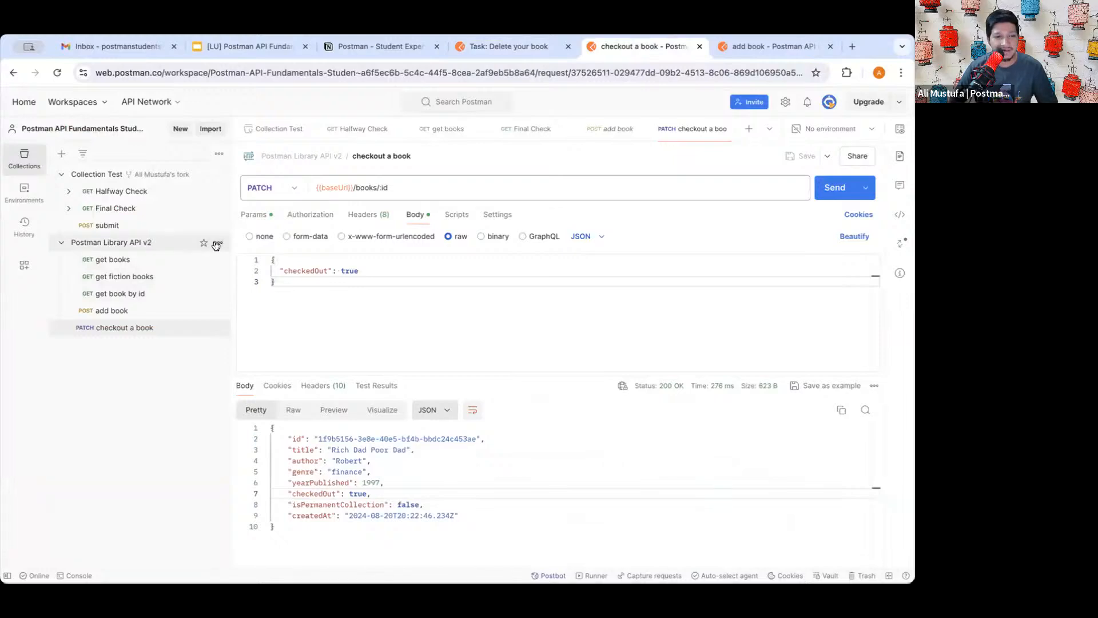
- Add a new request named 'delete book' to the Postman Library API v2 collection
click(218, 243)
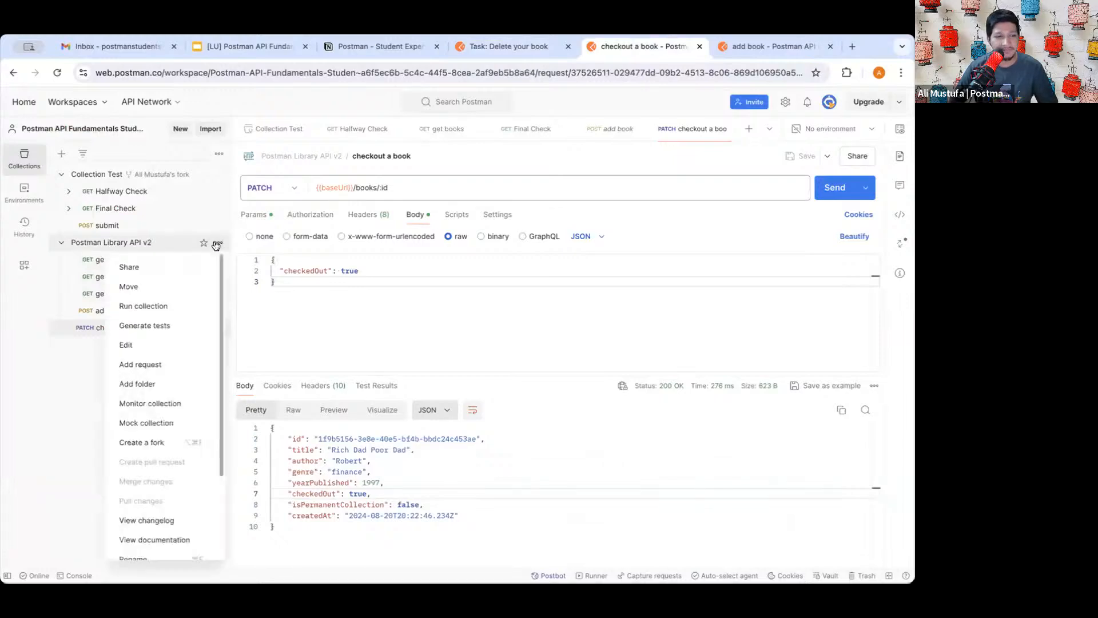
click(146, 365)
text(de)
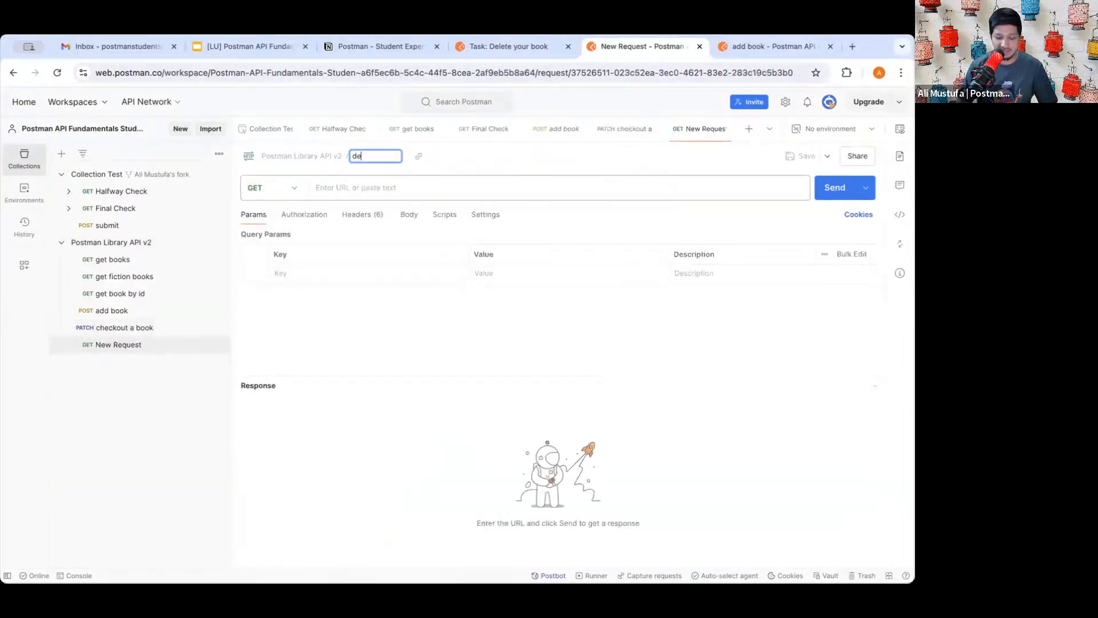
text(lte)
key(BackSpace)
key(BackSpace)
key(BackSpace)
key(BackSpace)
key(BackSpace)
key(BackSpace)
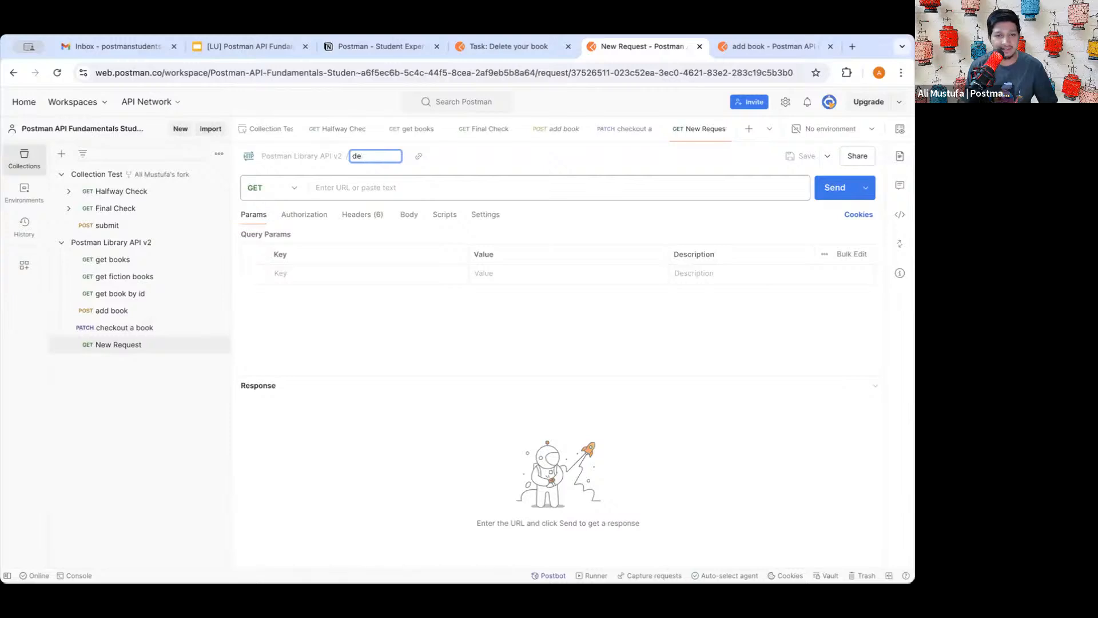
text(dele)
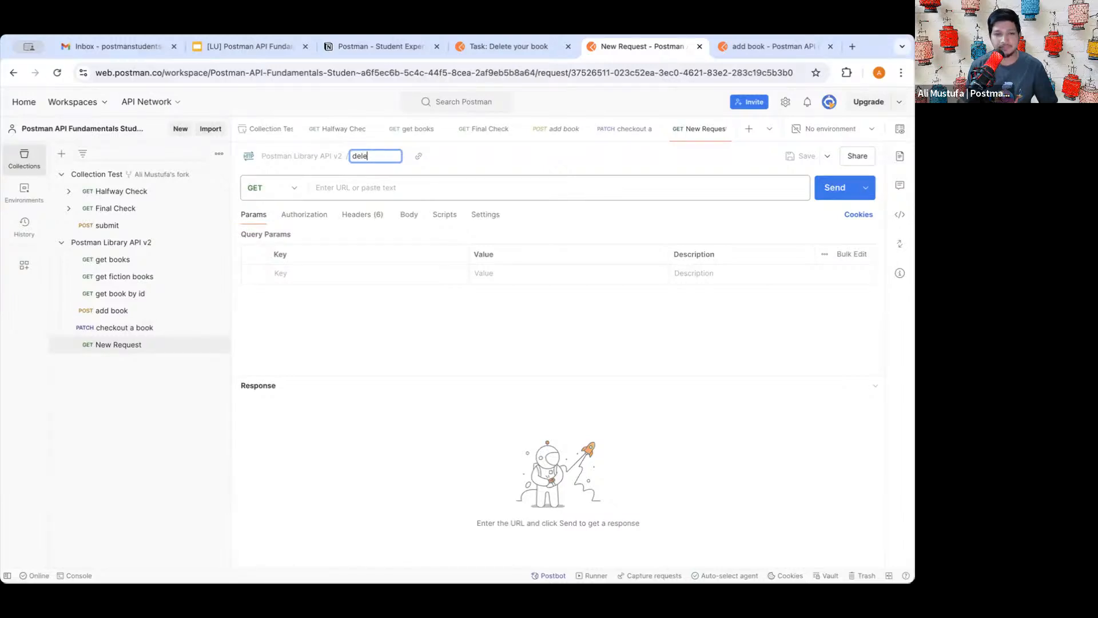
text(te book)
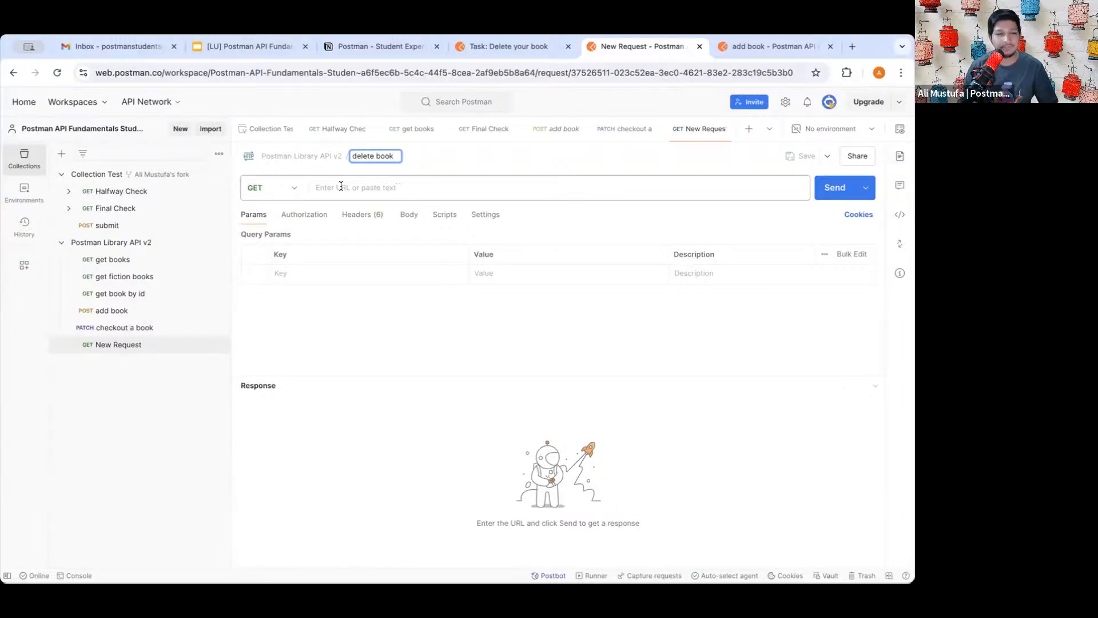
click(342, 186)
- Make it a DELETE request to {{baseUrl}}/books/:id picked from previous URLs
click(291, 188)
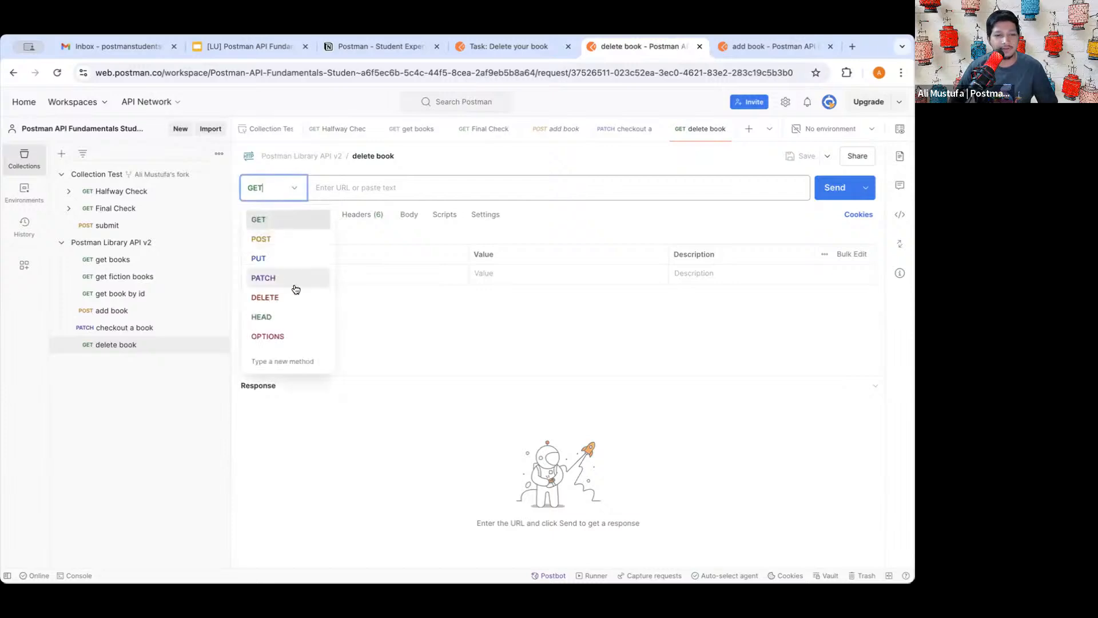
click(277, 303)
click(361, 187)
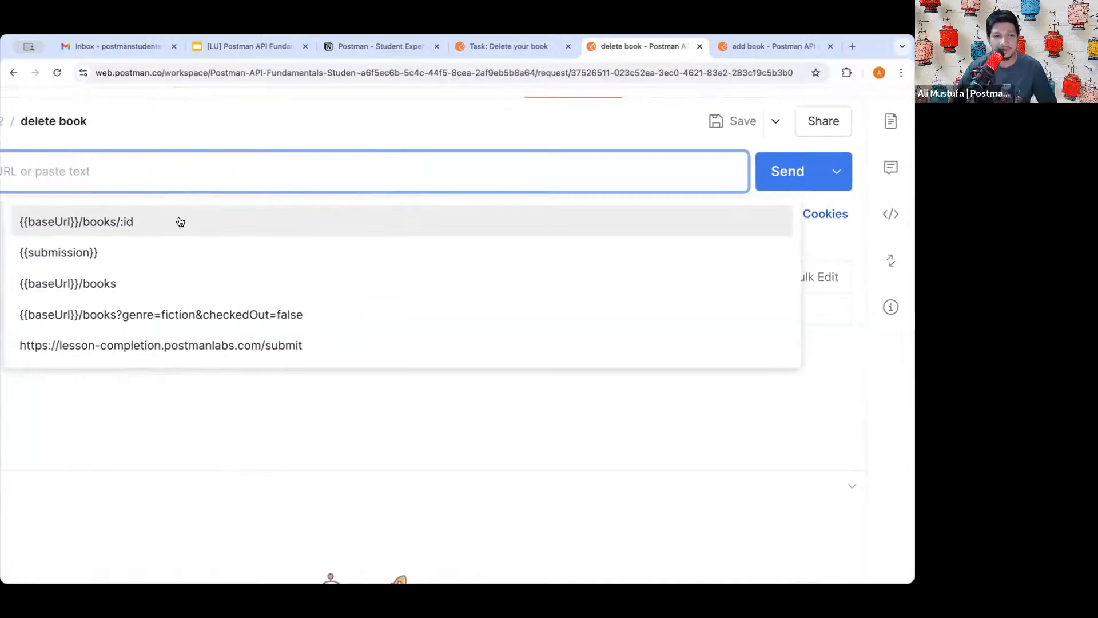
click(145, 223)
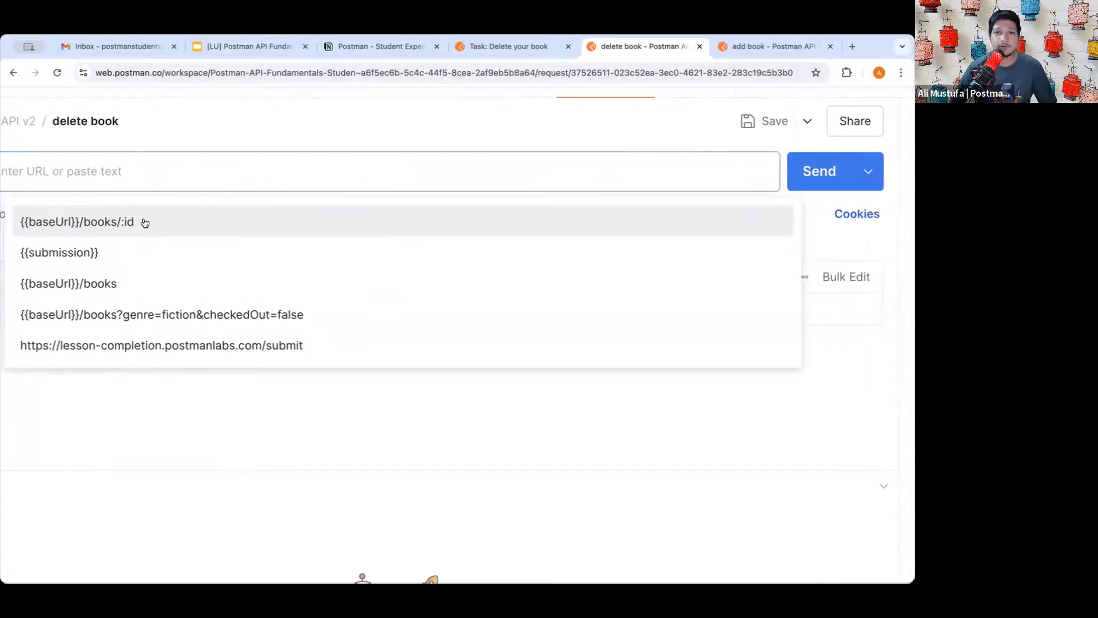
key(ctrl+0)
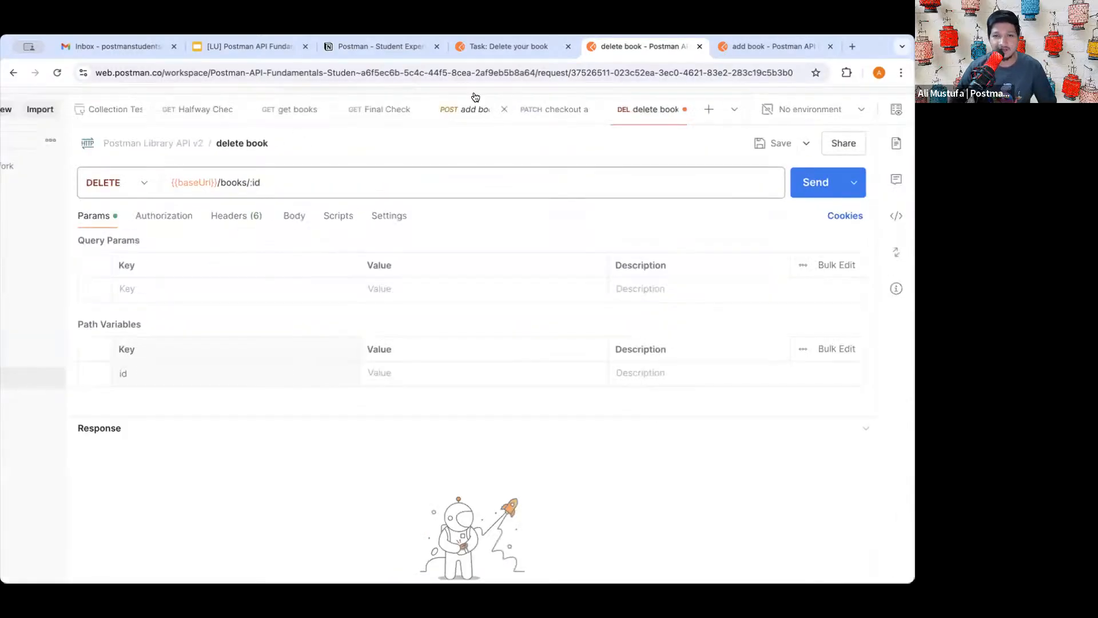
- Set the id path variable to {{id}} after checking the lesson, and save the request
click(493, 47)
scroll(441, 283, down, 8)
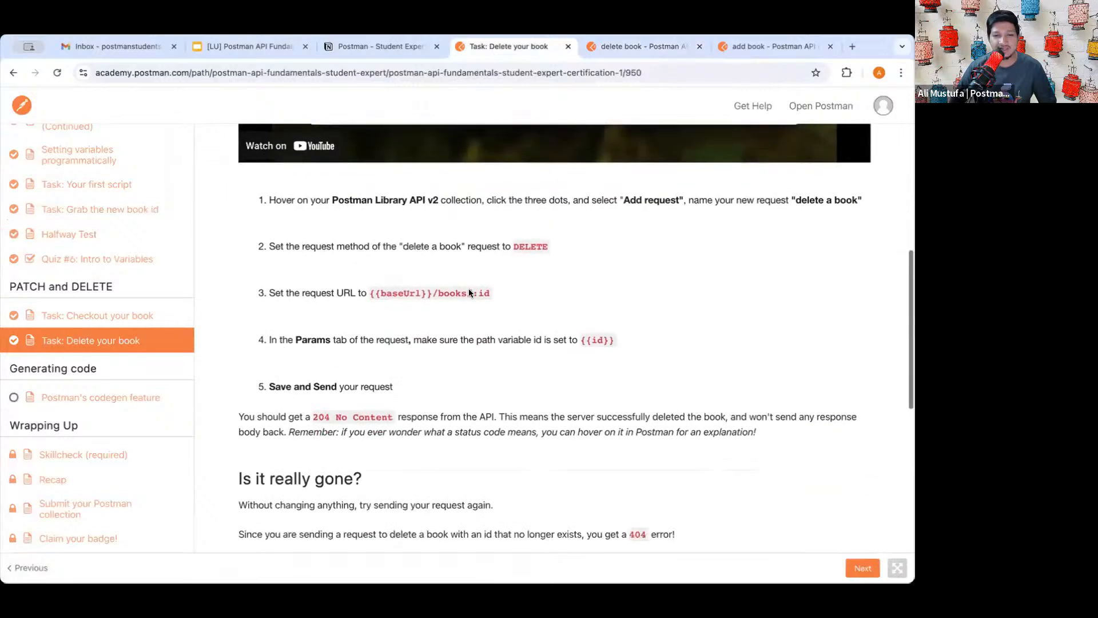
drag(369, 293, 500, 291)
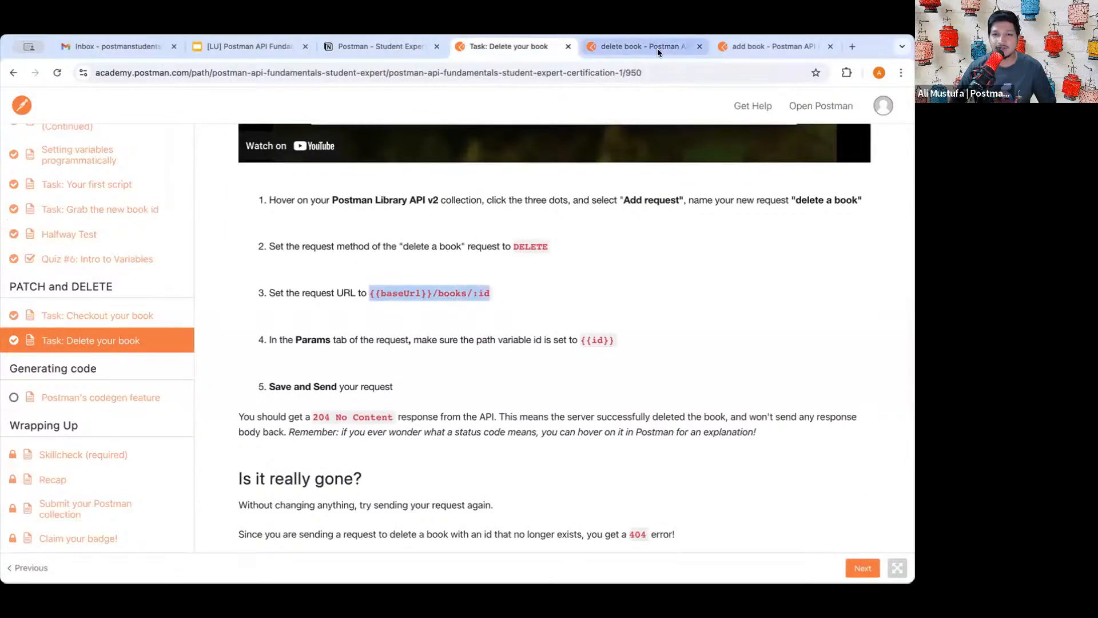
click(658, 49)
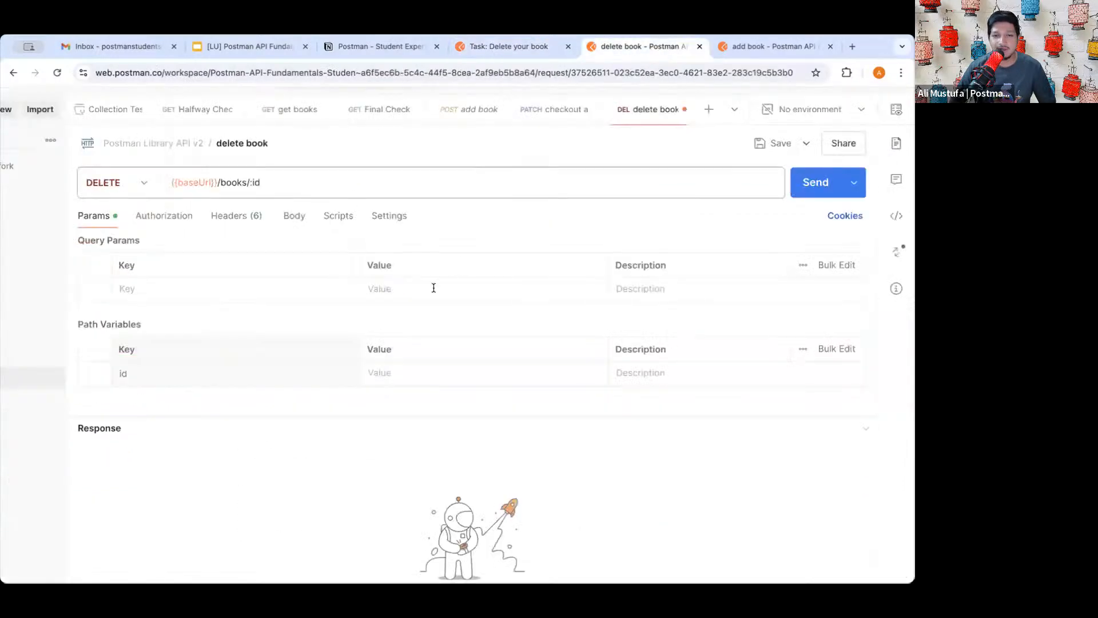
click(418, 373)
text({{)
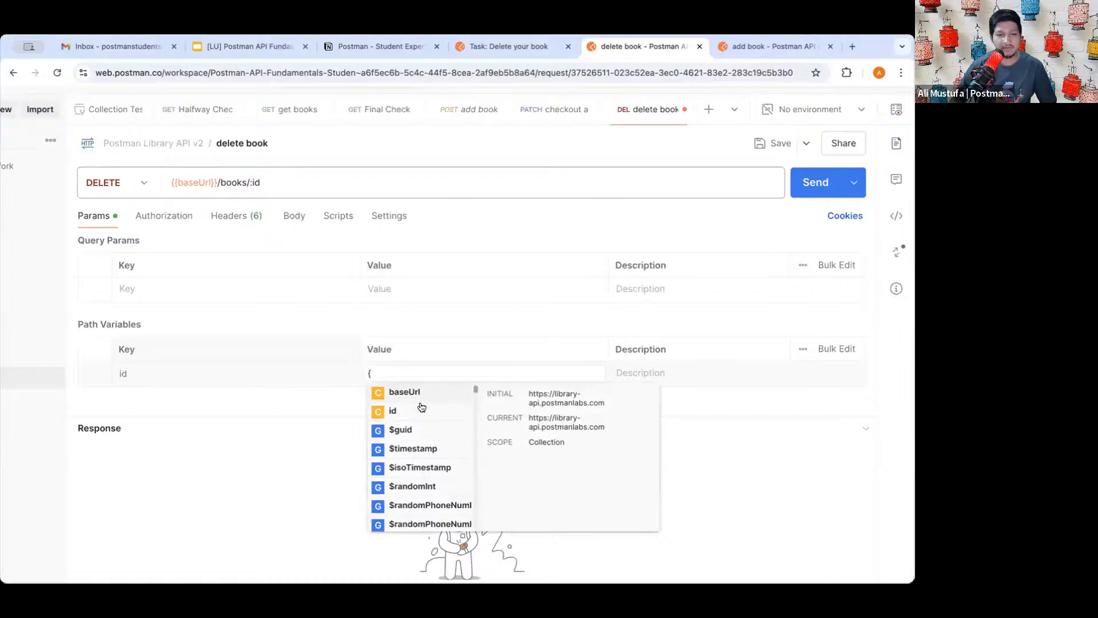
click(422, 407)
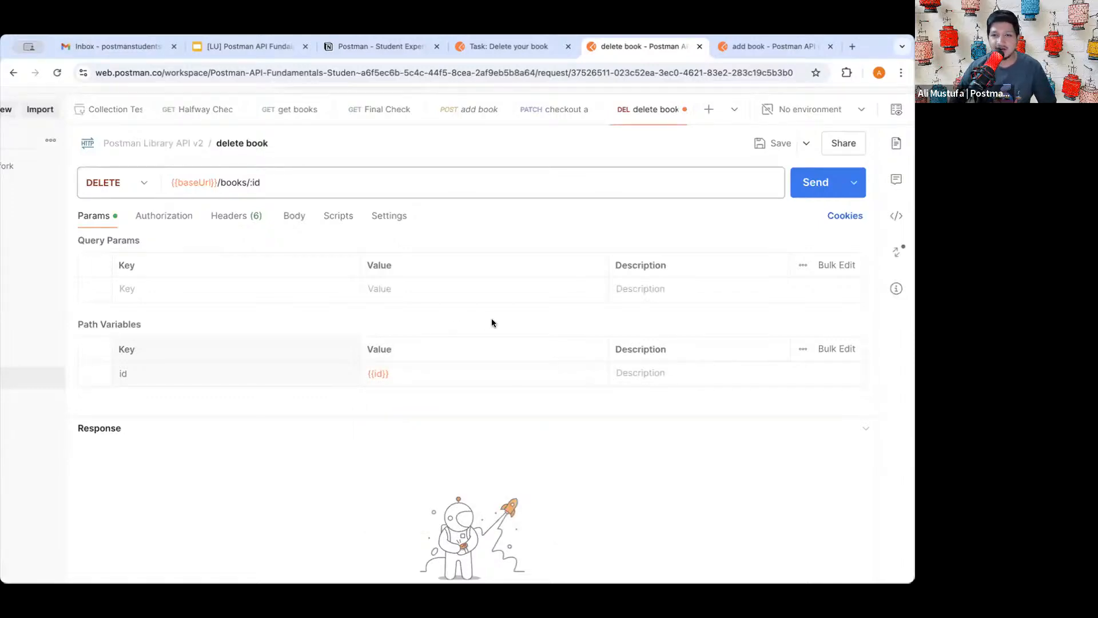
click(772, 143)
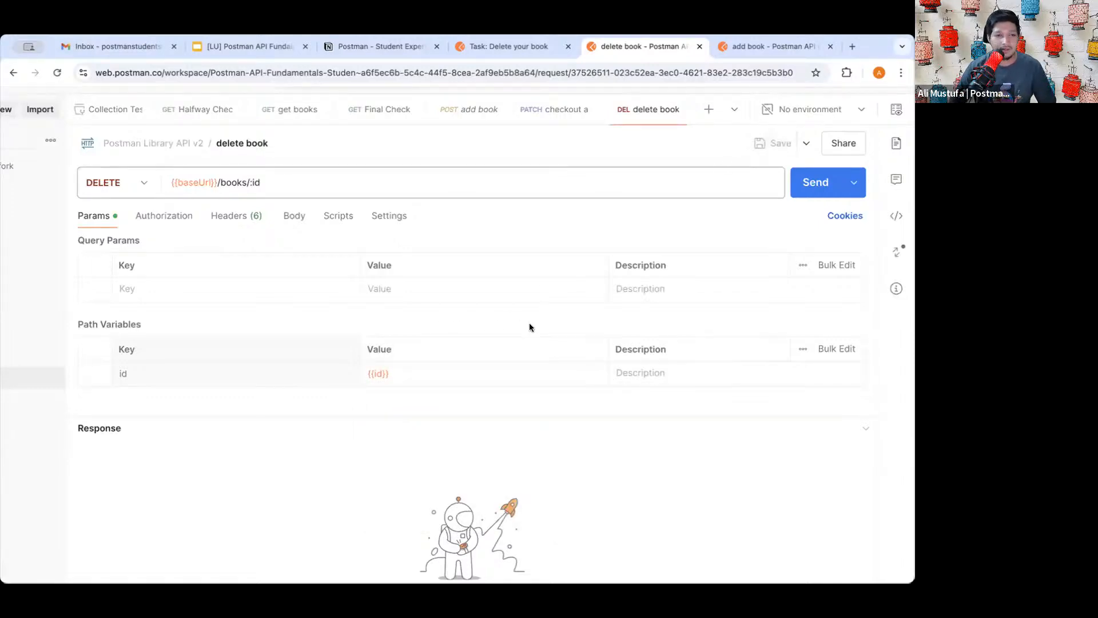
scroll(530, 327, down, 3)
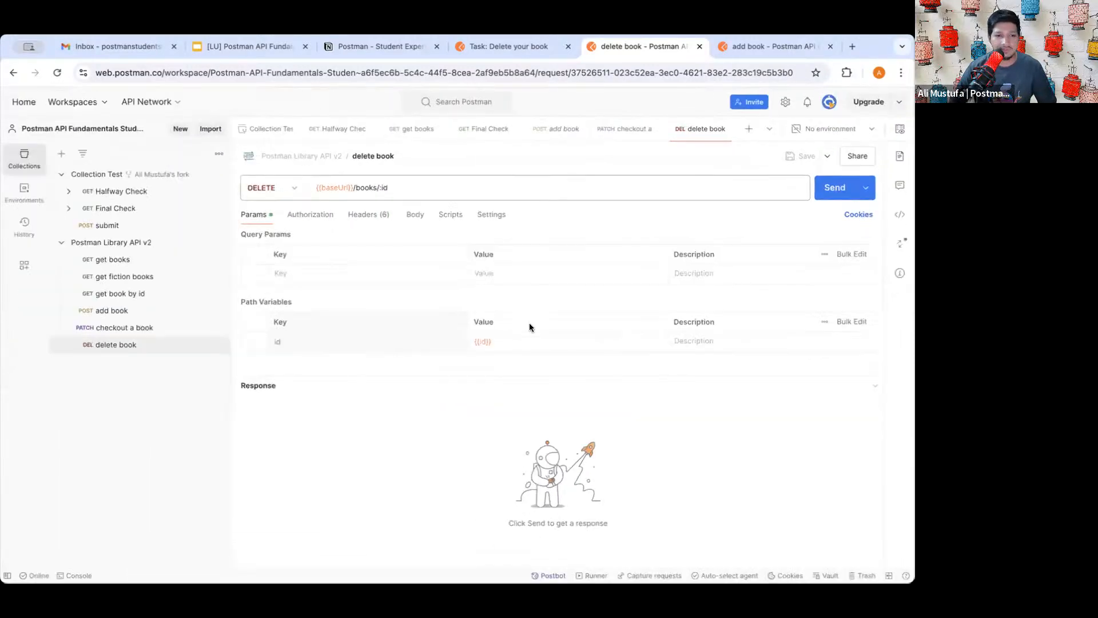
- Send the delete book request, getting 204 No Content
click(823, 188)
mouse_move(656, 388)
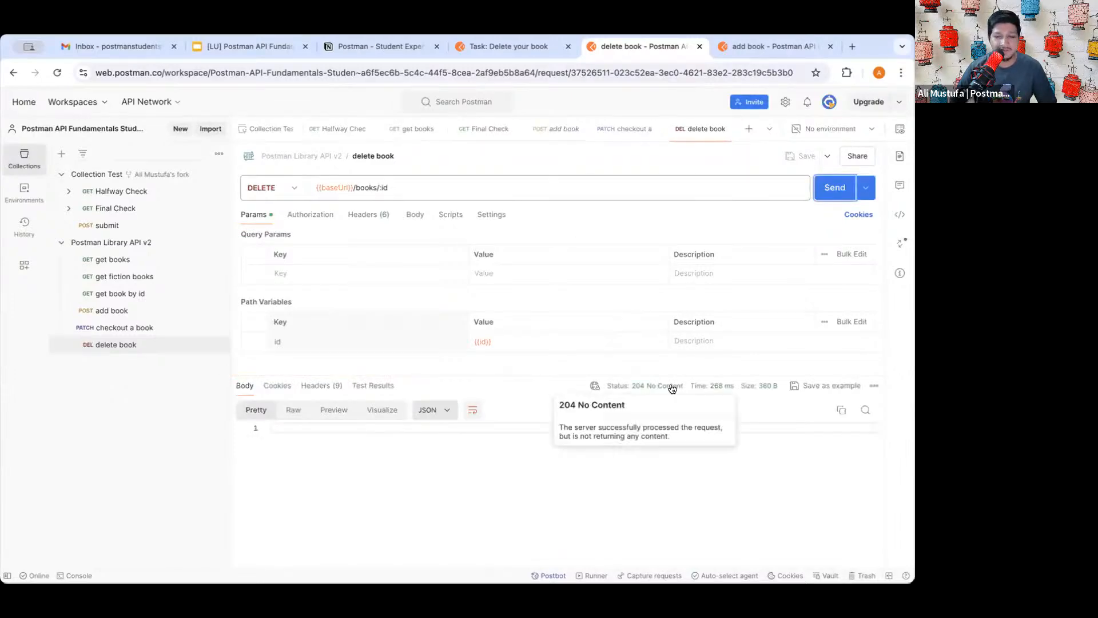
scroll(656, 389, up, 3)
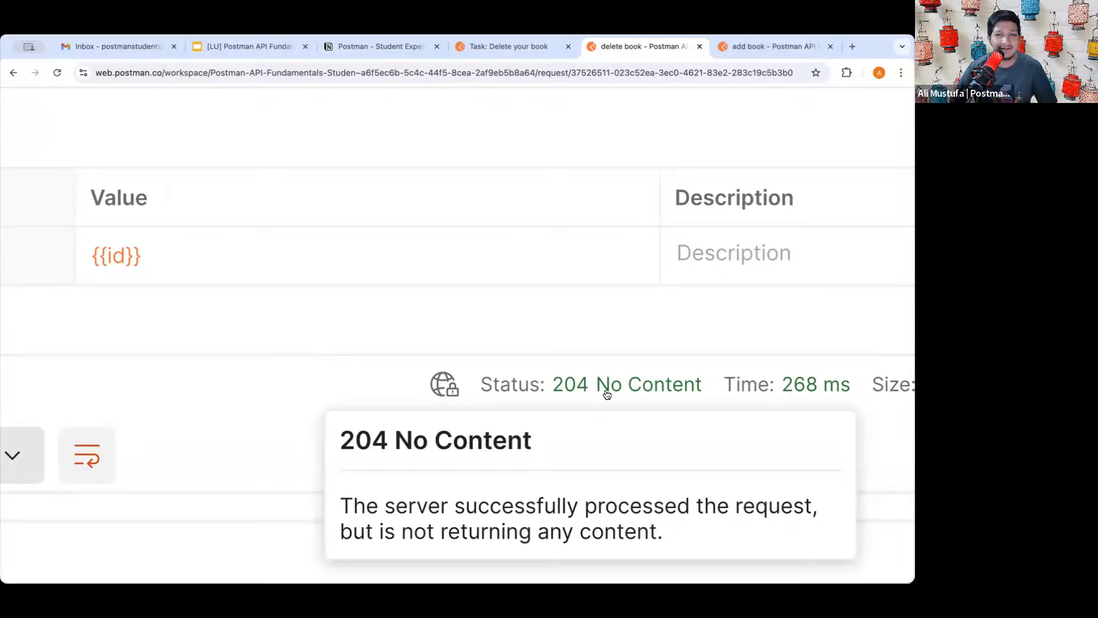
scroll(617, 389, down, 3)
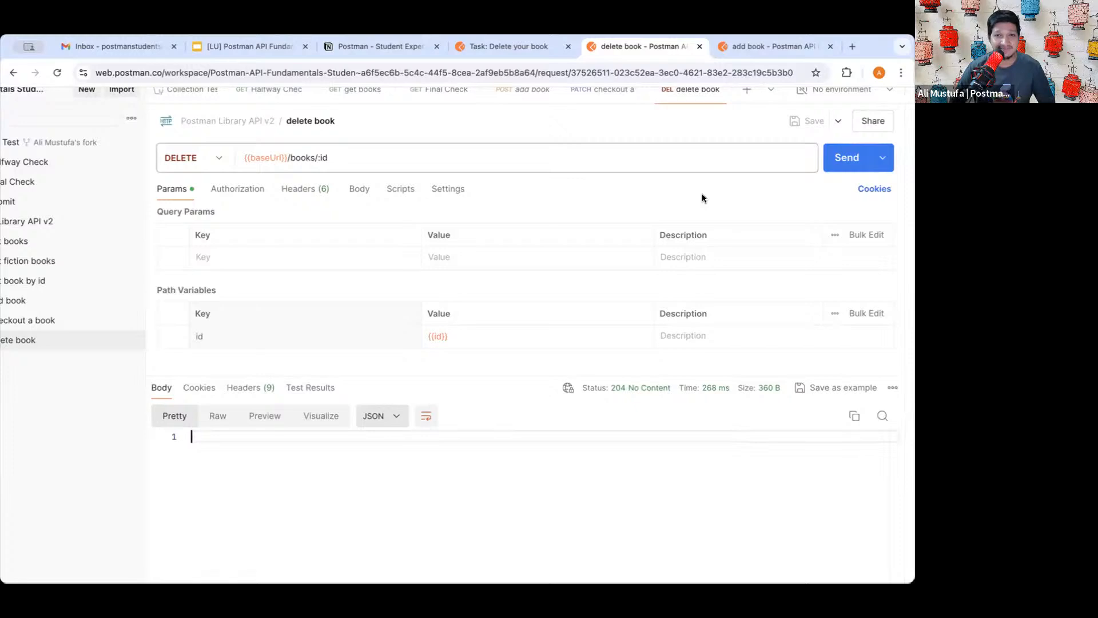
- Resend to confirm 404 Not Found, then compare with the Delete your book lesson's expected response
click(841, 159)
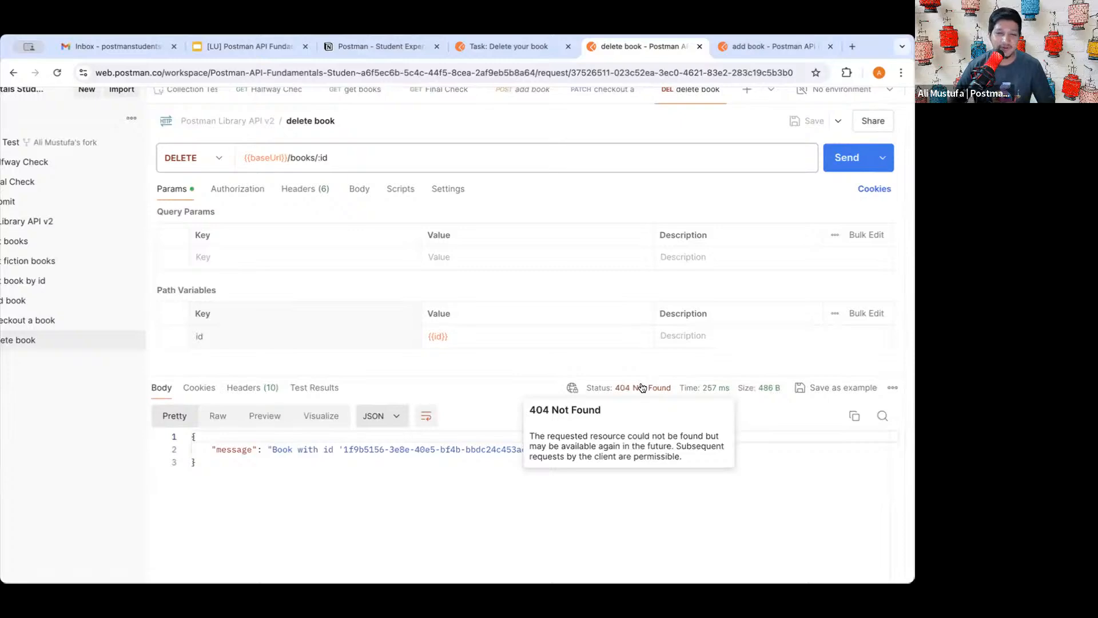
click(485, 485)
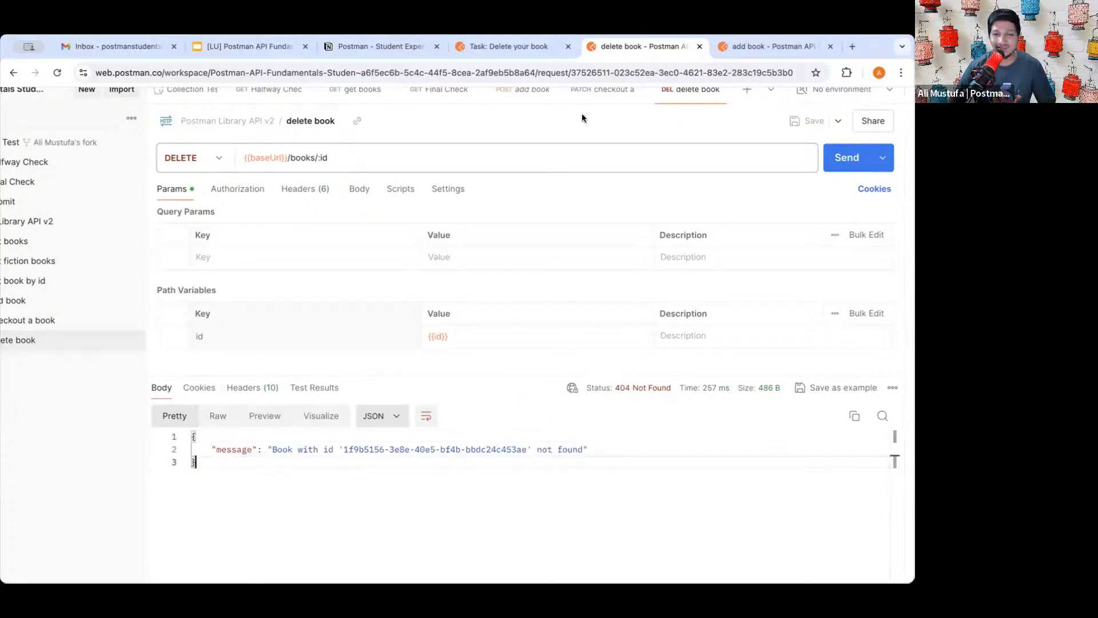
click(516, 48)
scroll(493, 320, down, 10)
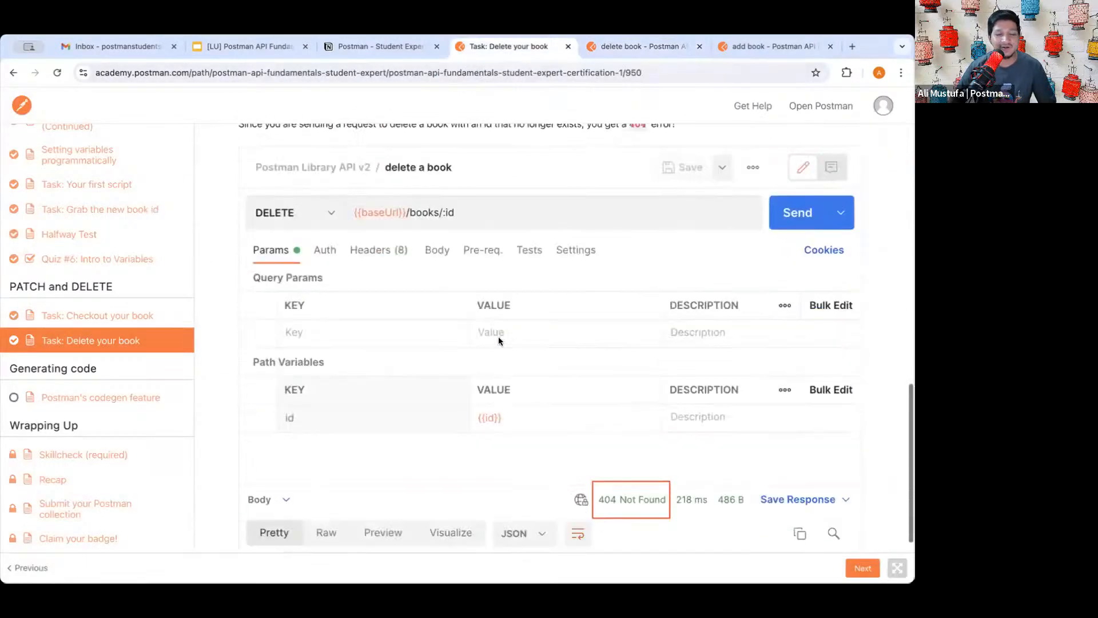
scroll(499, 336, down, 3)
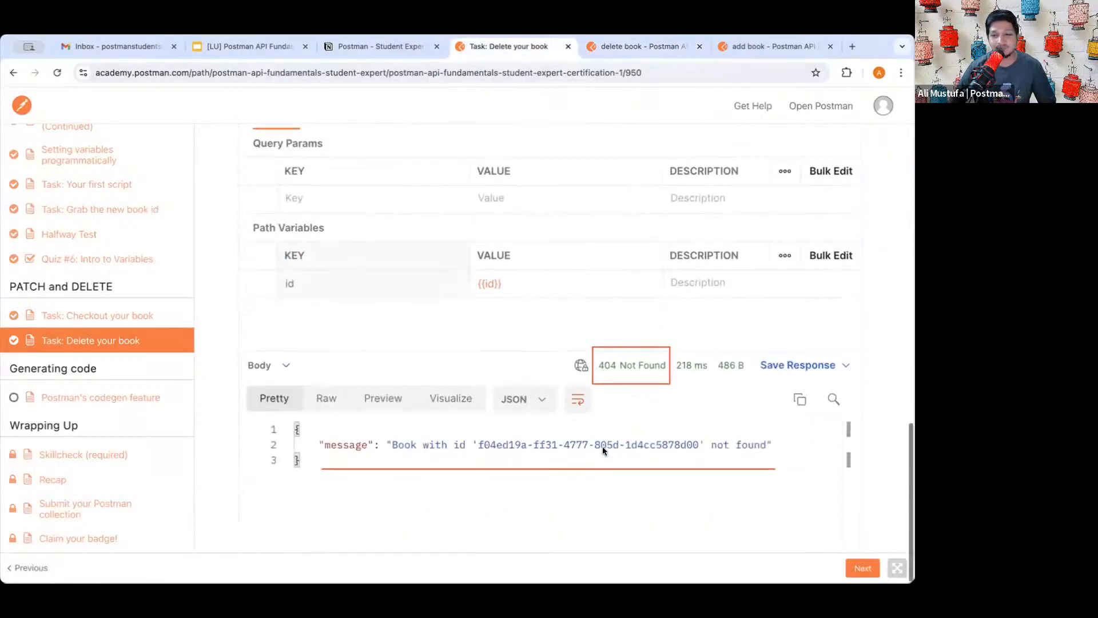
- Advance the Academy course to Postman's codegen feature lesson and return to the delete book request
click(865, 568)
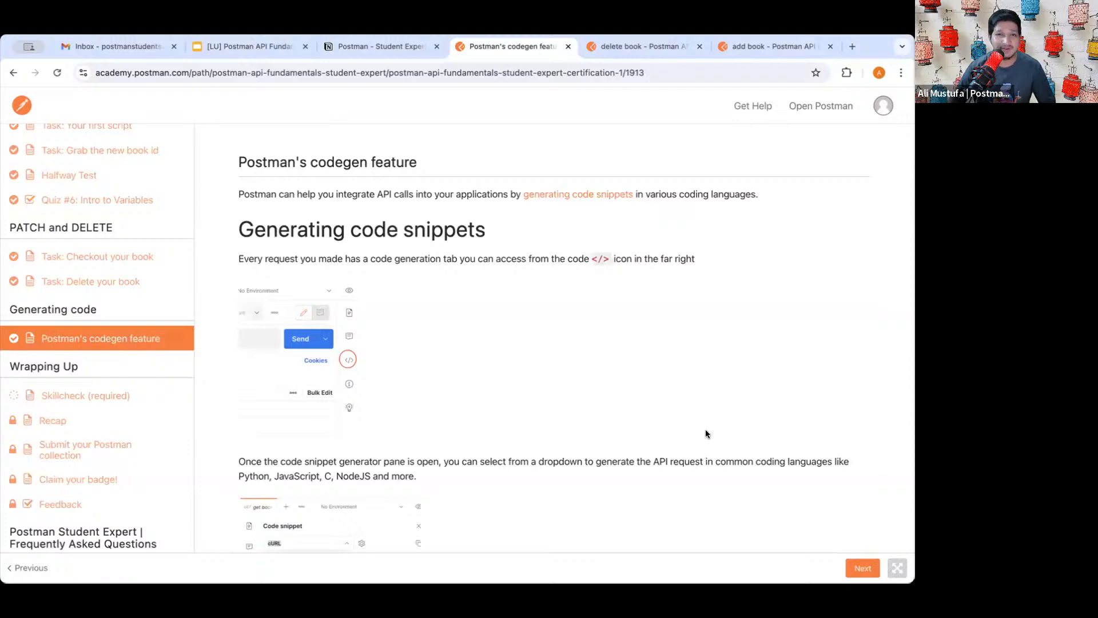
click(634, 49)
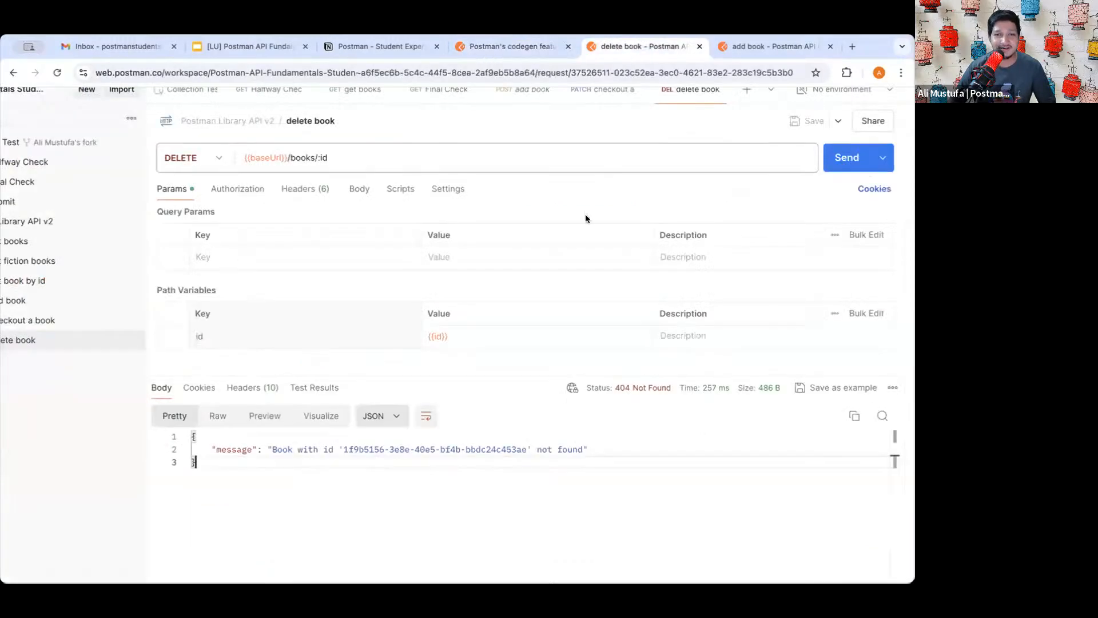
scroll(396, 391, down, 3)
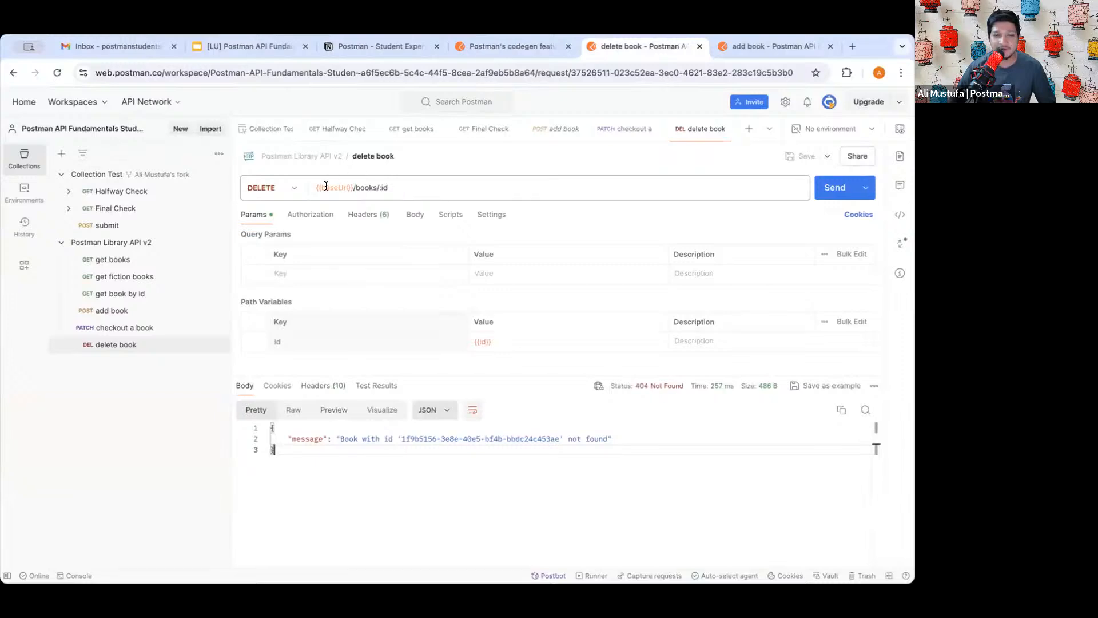
- Select and highlight the delete book request URL
drag(326, 186, 395, 184)
click(407, 185)
triple_click(378, 186)
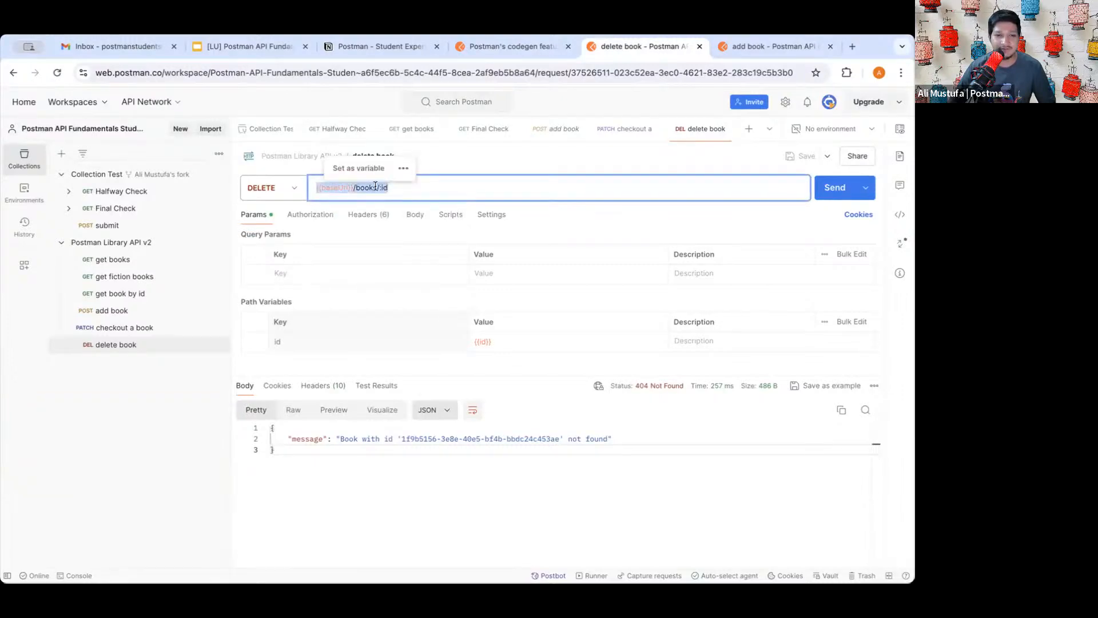
click(411, 186)
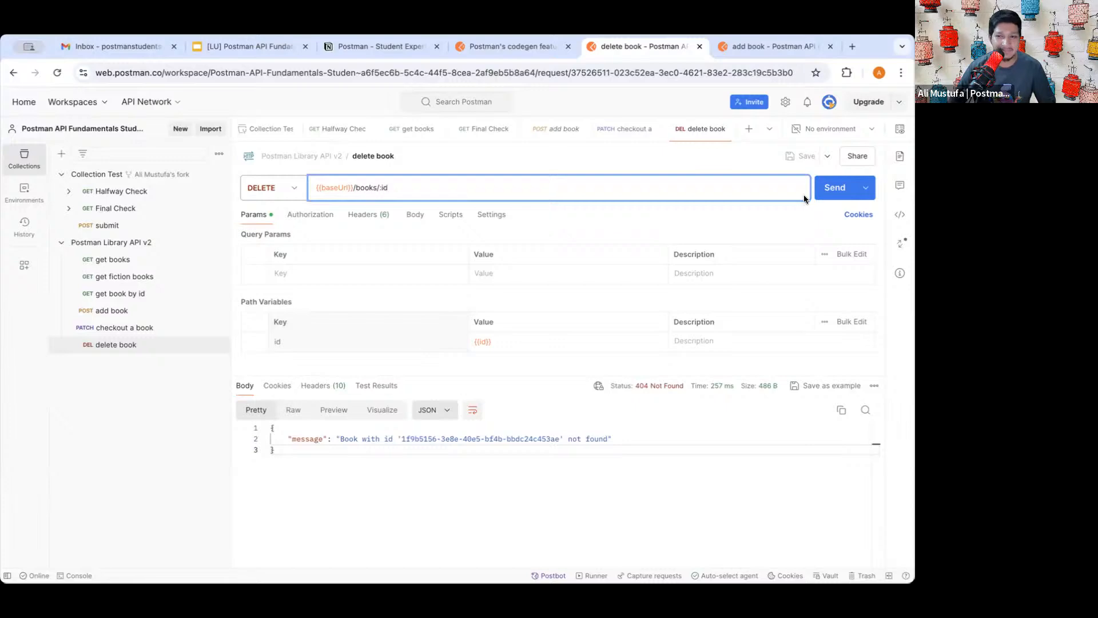
click(822, 219)
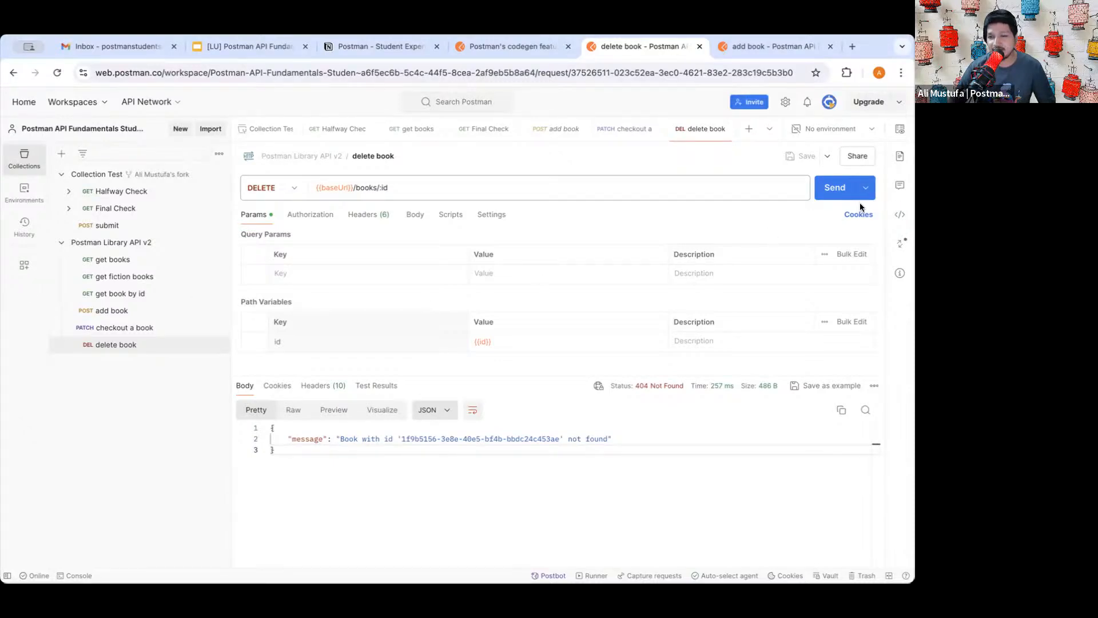
mouse_move(883, 200)
mouse_down()
mouse_move(908, 201)
mouse_move(909, 220)
mouse_up()
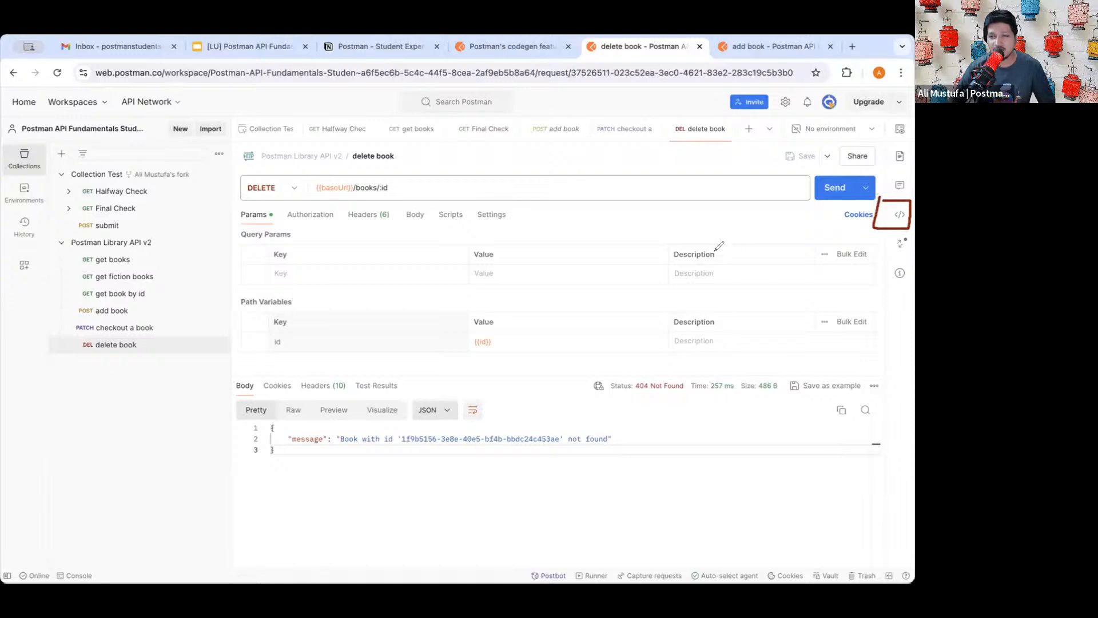
drag(713, 260, 867, 219)
mouse_move(836, 213)
mouse_down()
mouse_move(868, 218)
mouse_move(855, 231)
mouse_move(859, 220)
mouse_move(826, 211)
mouse_up()
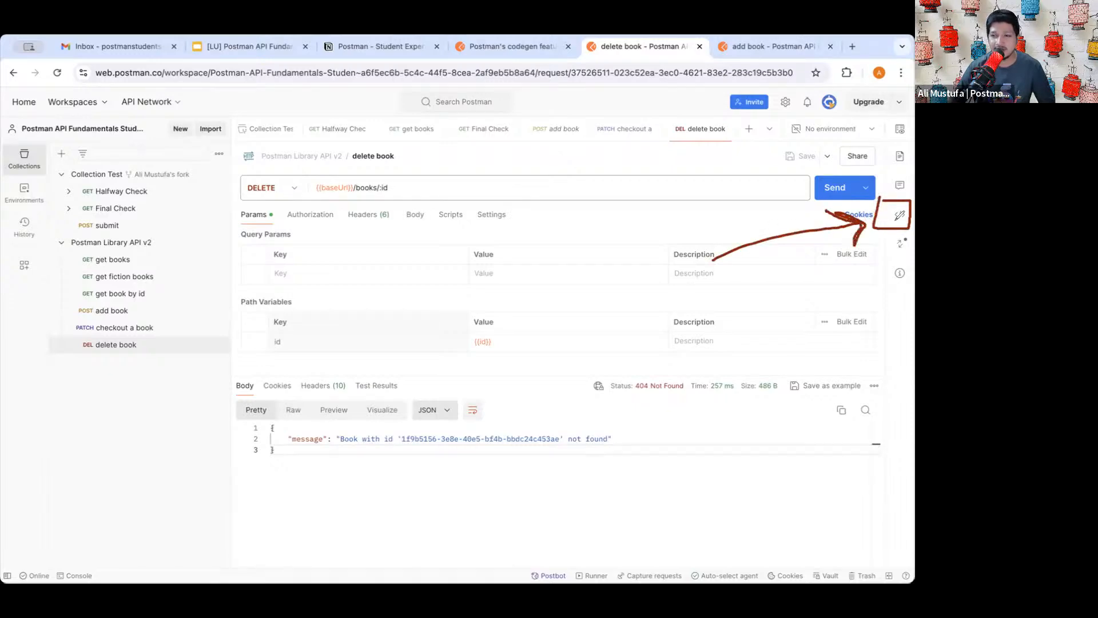
drag(895, 224, 904, 226)
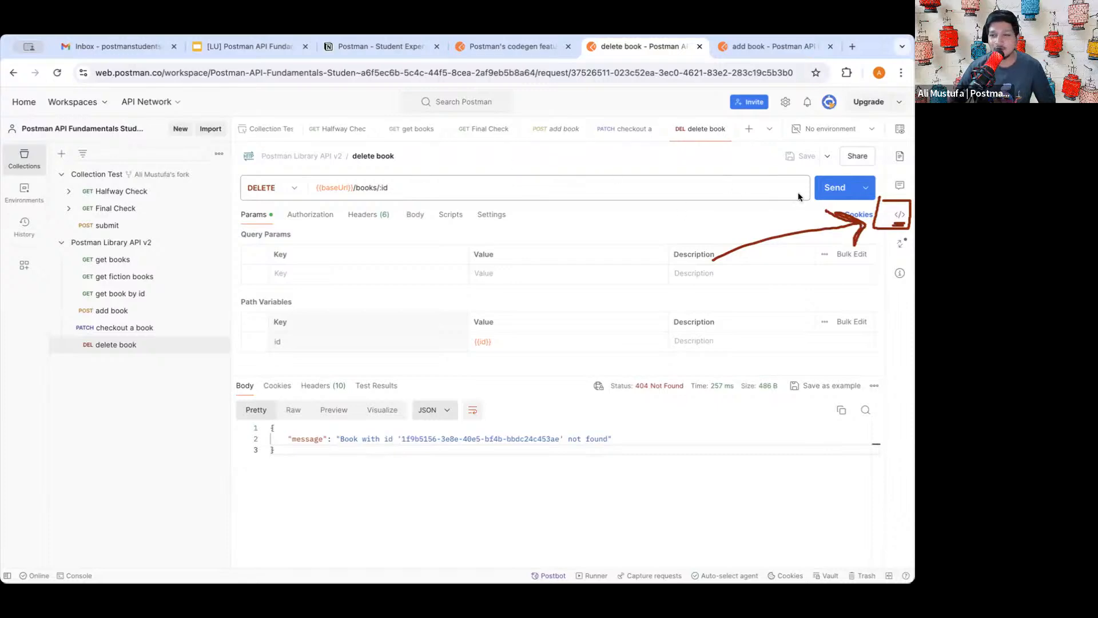
- Show the generated code snippet for delete book and annotate the snippet pane
click(897, 215)
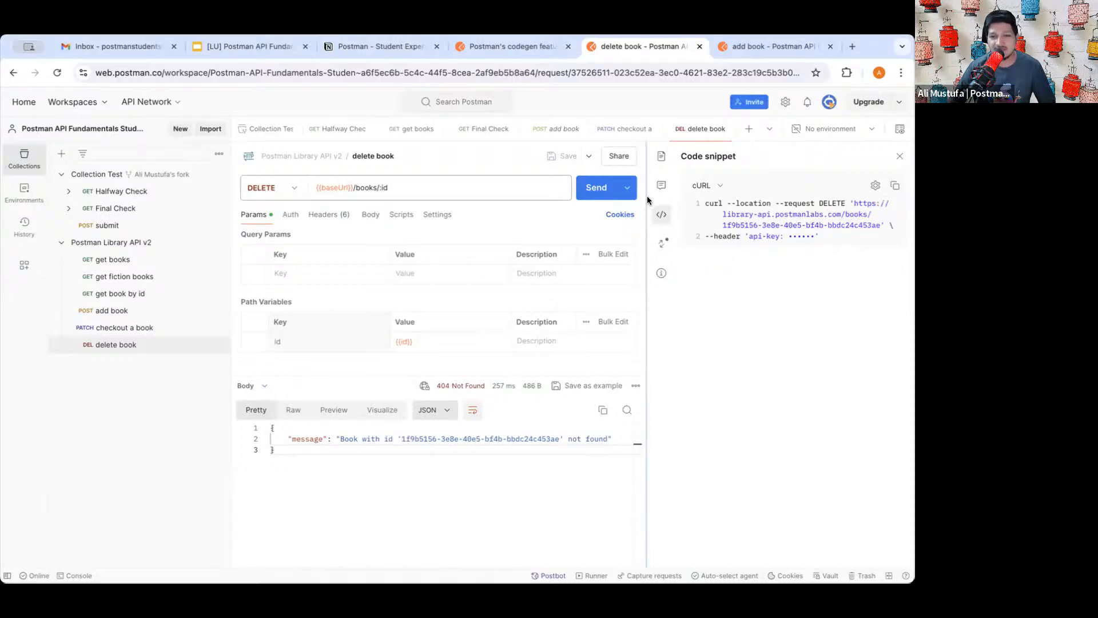
mouse_move(650, 196)
mouse_down()
mouse_move(672, 200)
mouse_move(604, 200)
mouse_up()
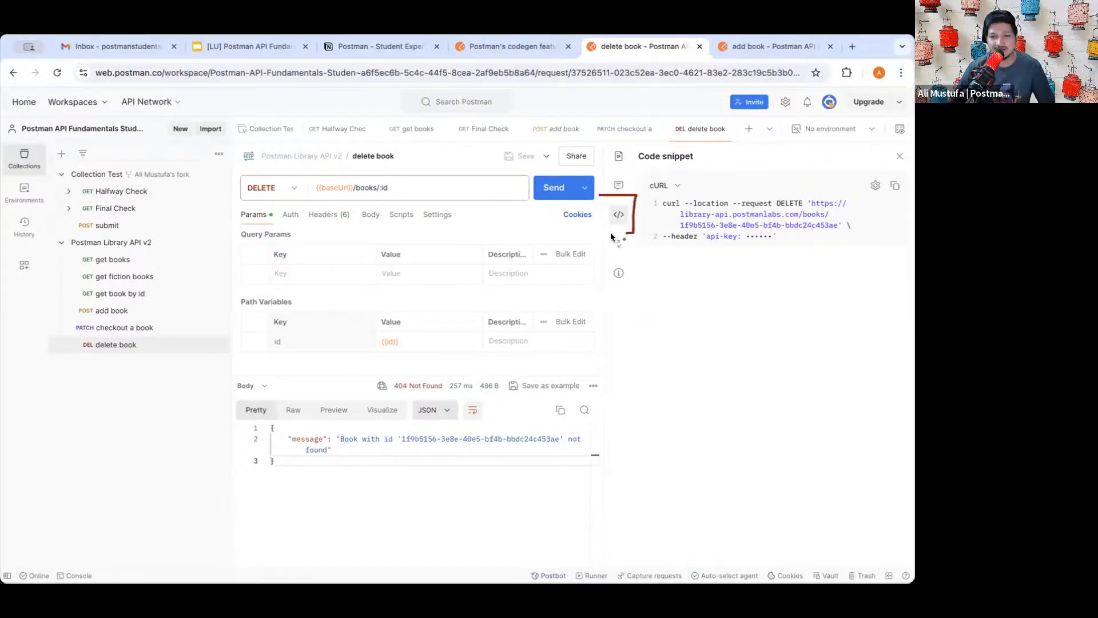
drag(611, 237, 598, 187)
mouse_move(524, 285)
mouse_down()
mouse_move(587, 232)
mouse_move(575, 278)
mouse_up()
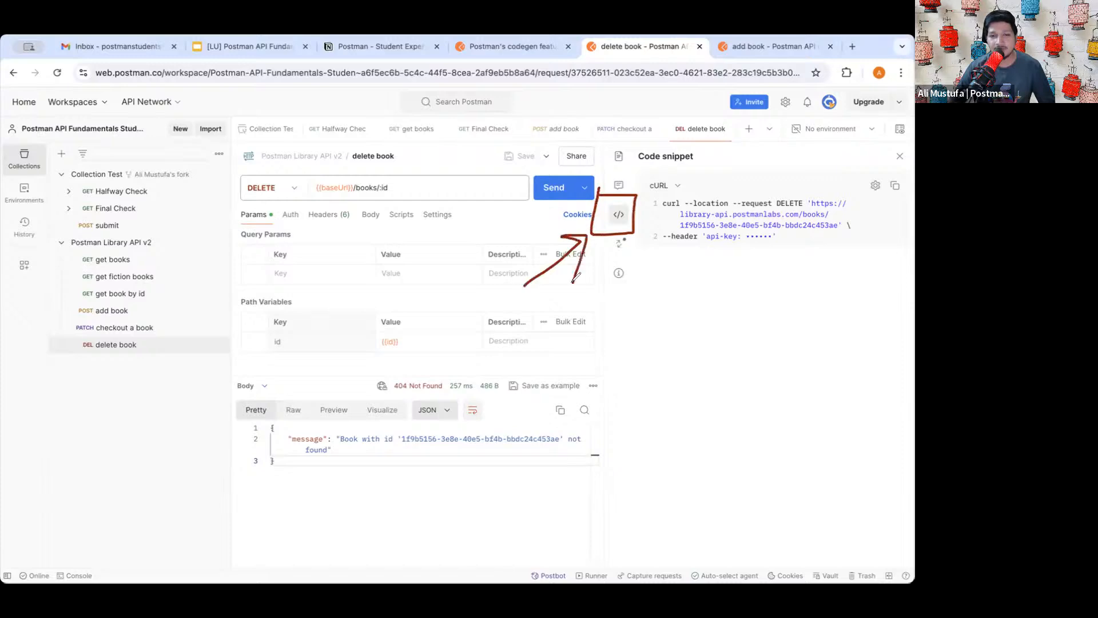
mouse_move(638, 169)
mouse_down()
mouse_move(688, 167)
mouse_move(709, 189)
mouse_move(632, 198)
mouse_move(649, 168)
mouse_up()
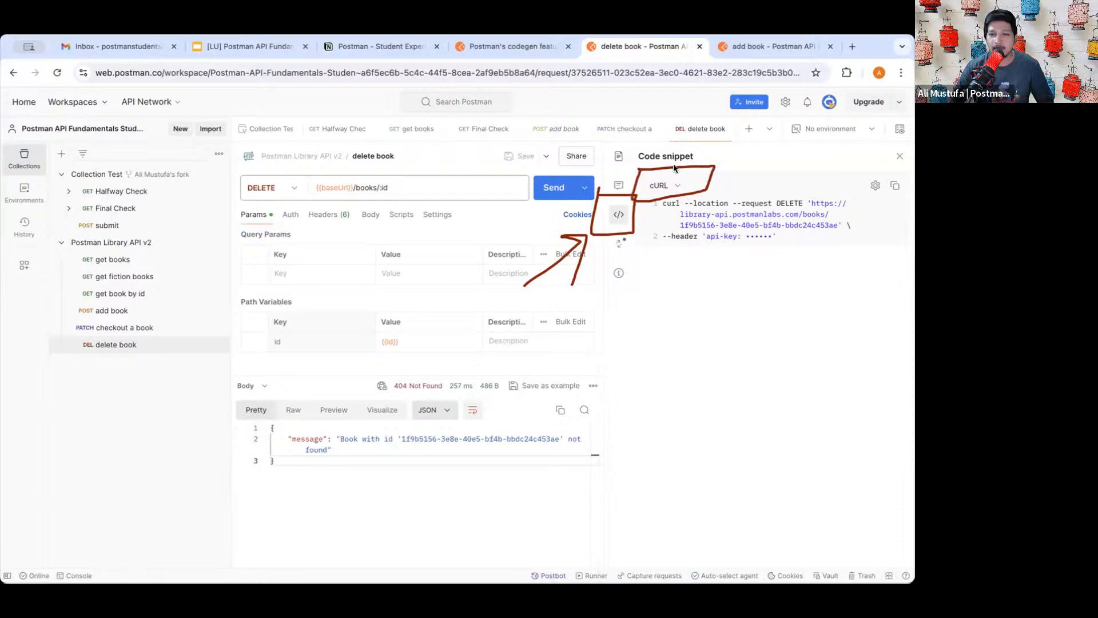
- Switch the snippet language from cURL to NodeJs - Axios
click(672, 186)
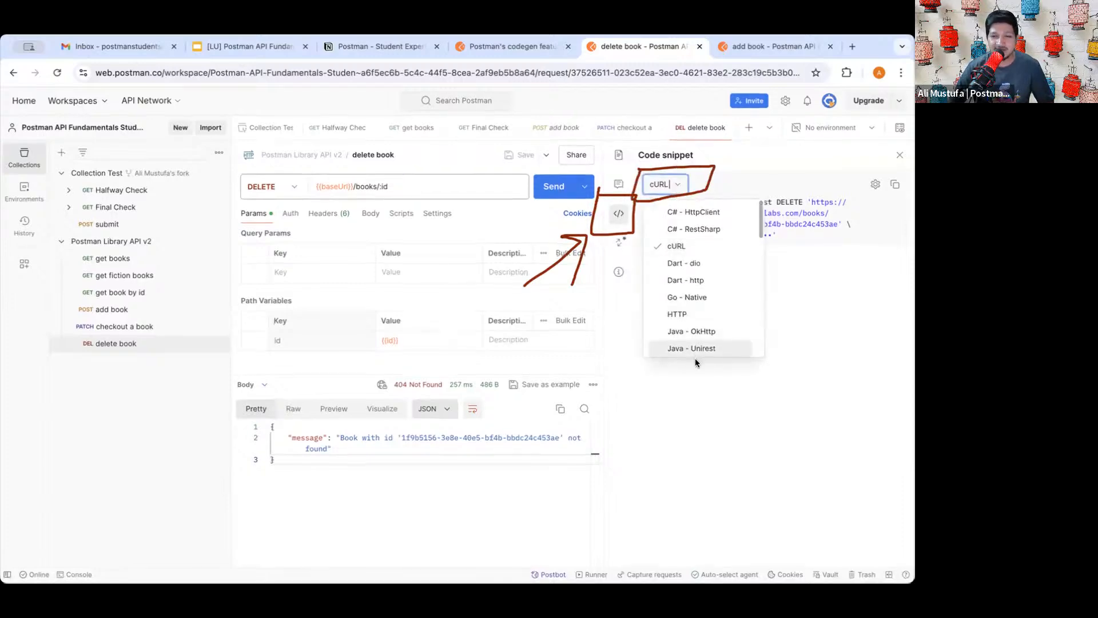
scroll(695, 349, down, 3)
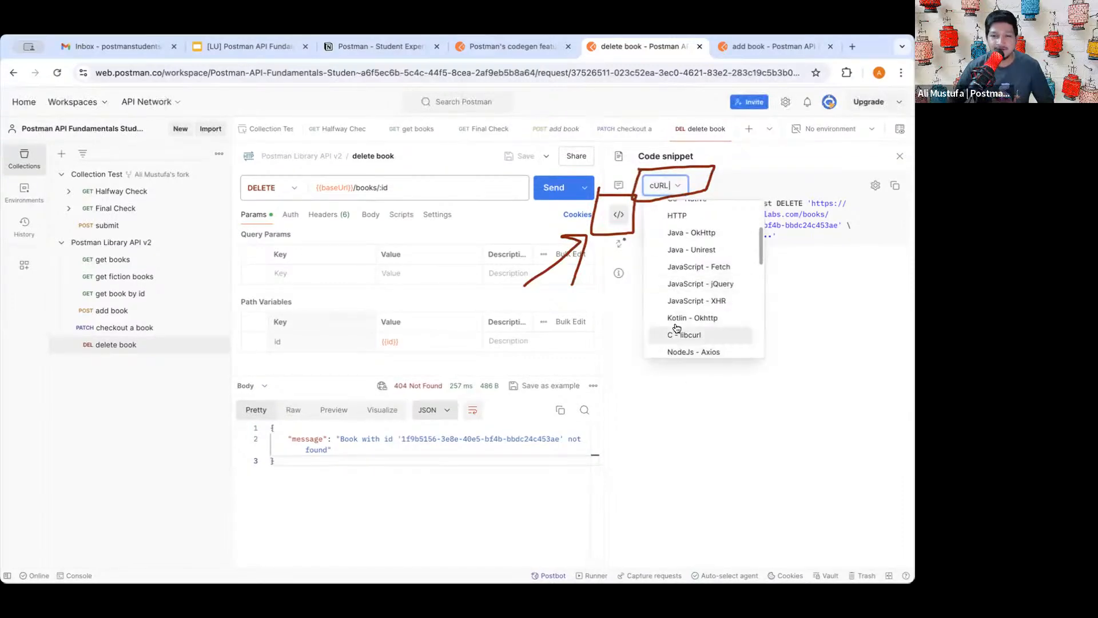
scroll(709, 329, down, 2)
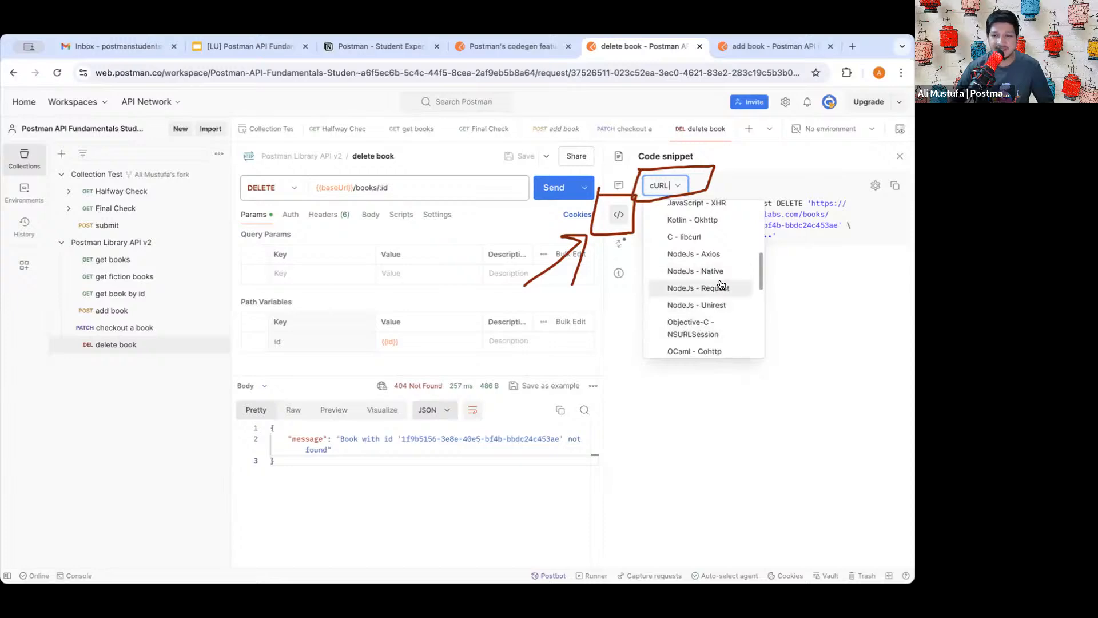
click(708, 254)
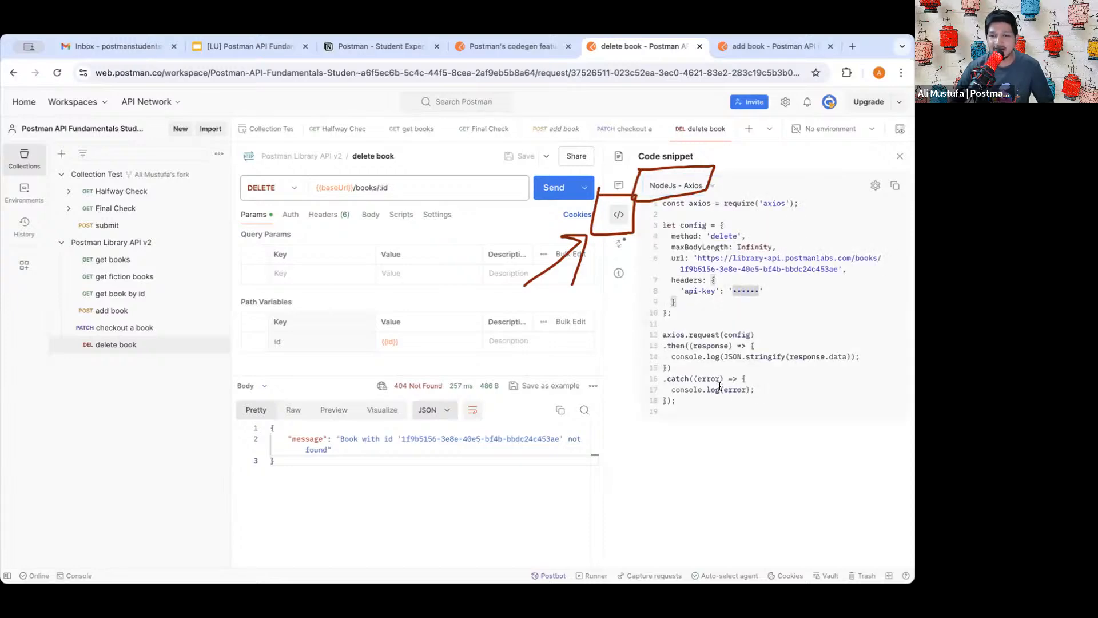
drag(680, 402, 670, 195)
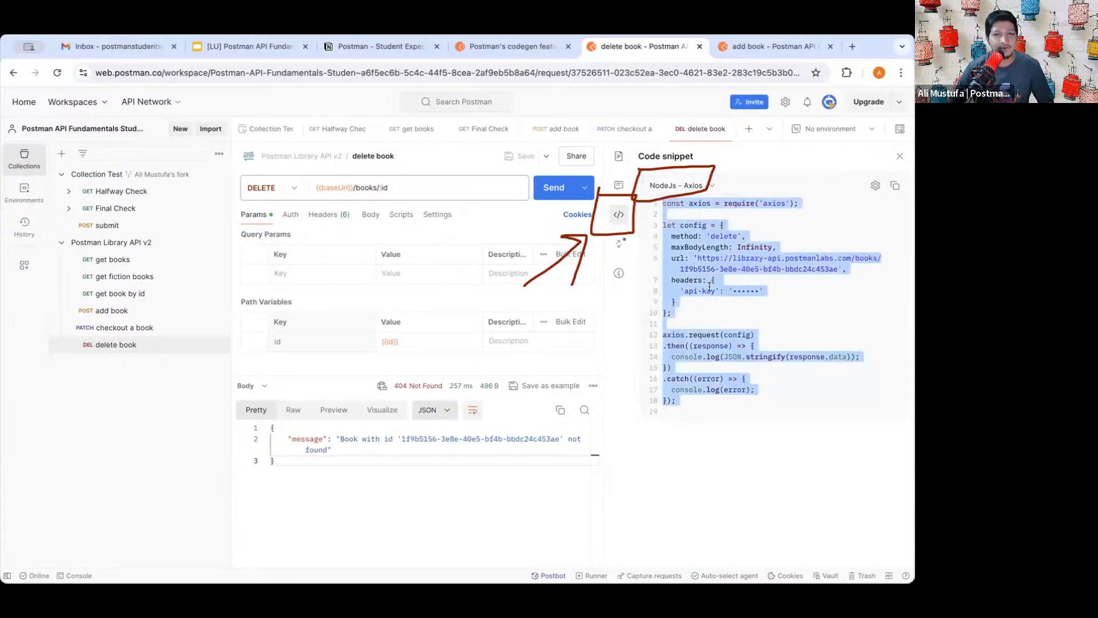
click(693, 194)
scroll(698, 320, down, 3)
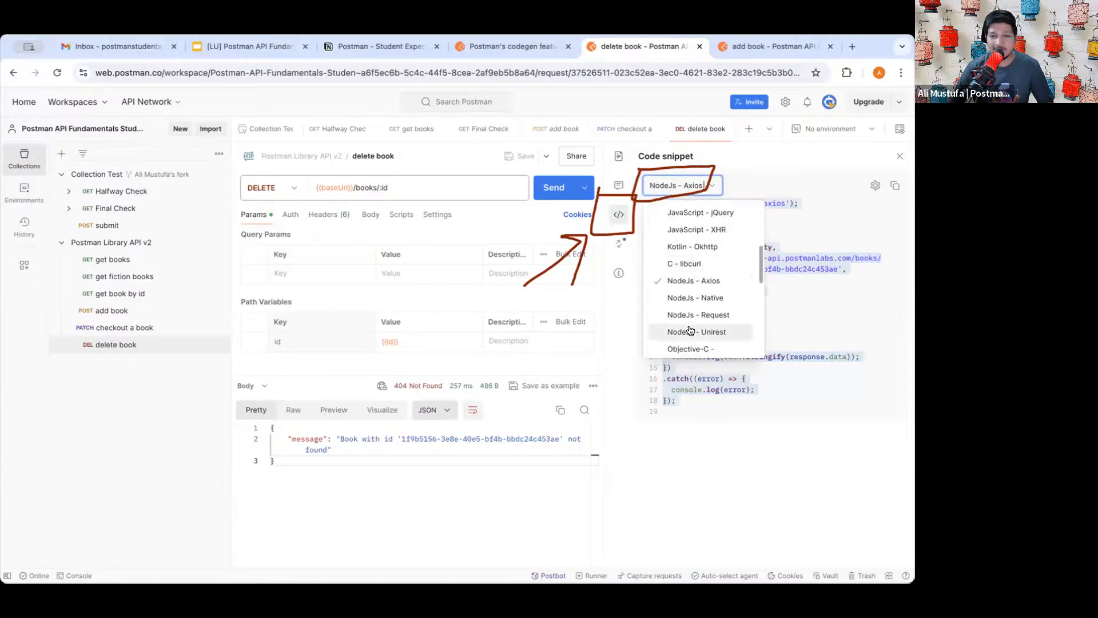
scroll(702, 315, down, 3)
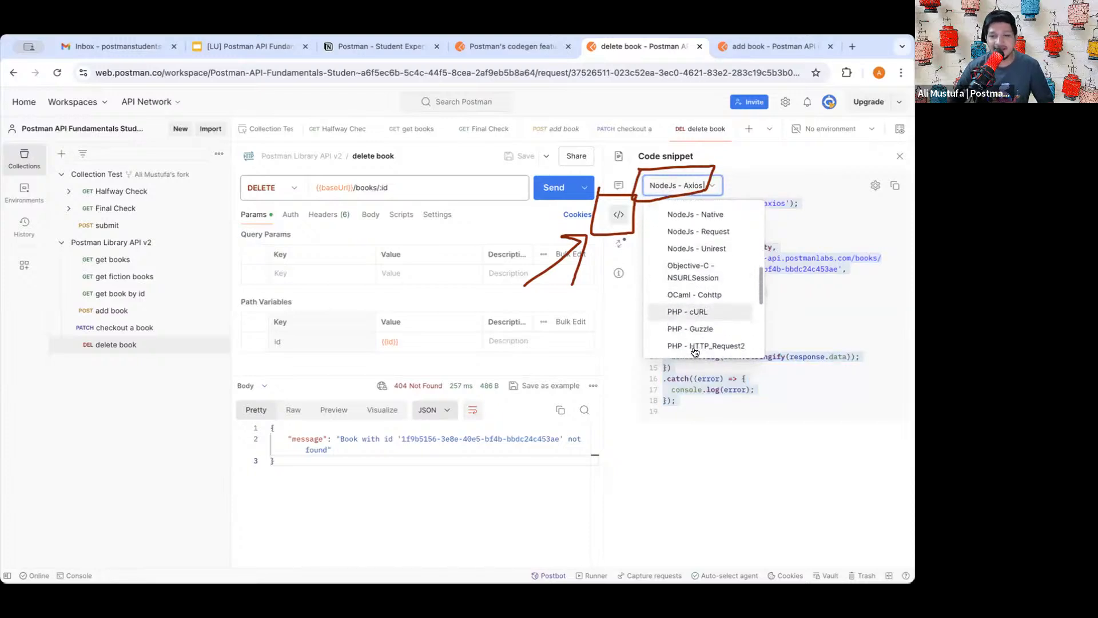
scroll(703, 308, down, 2)
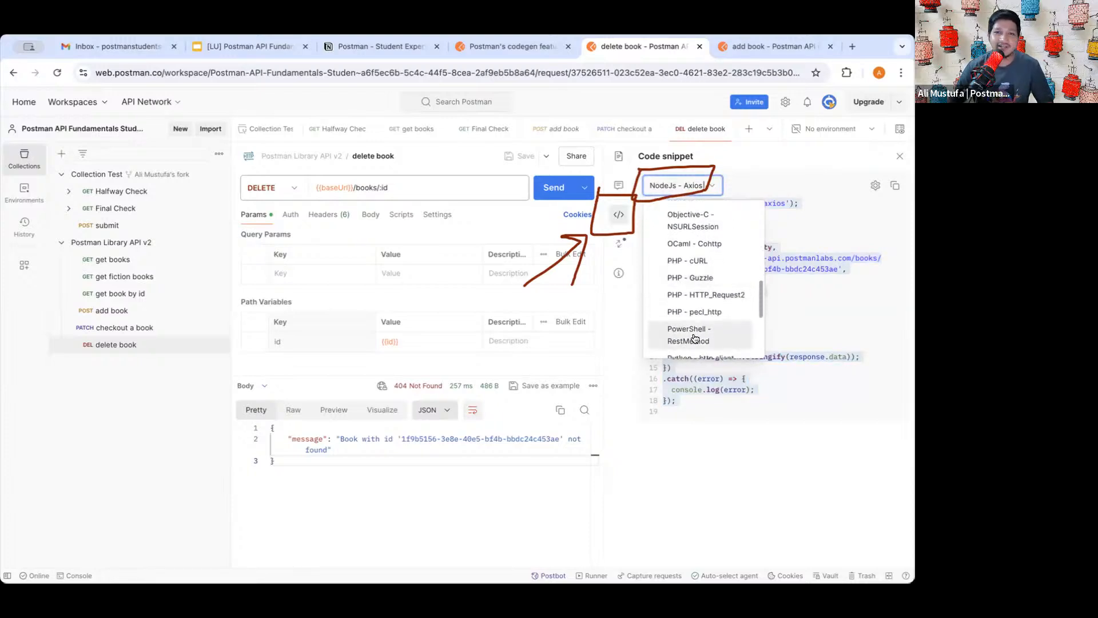
scroll(697, 343, down, 3)
click(701, 412)
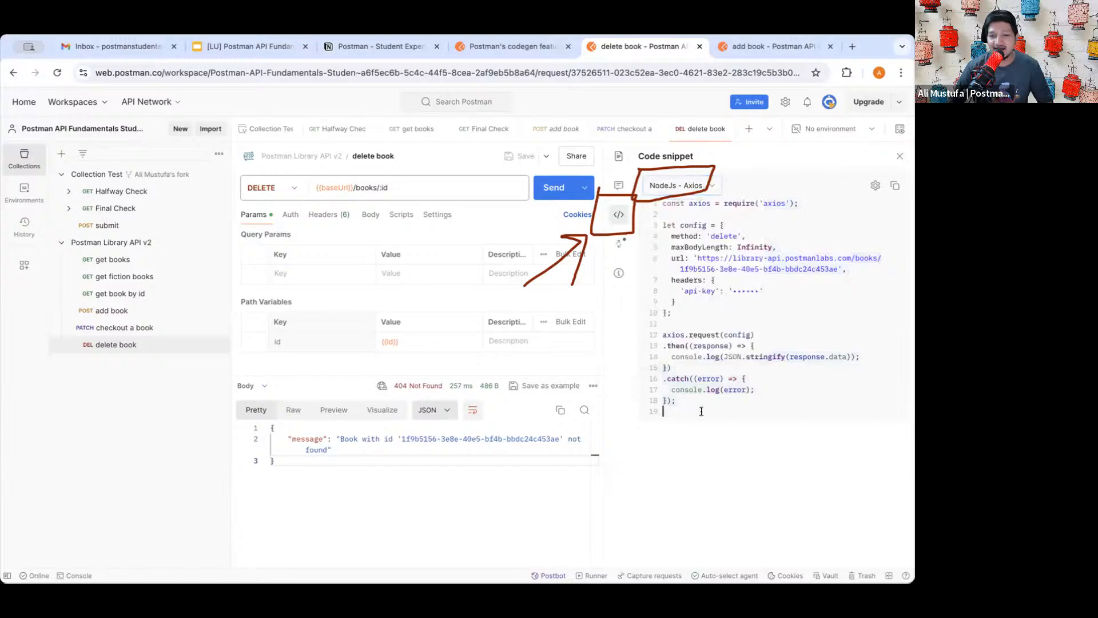
- Review the Axios code's error handling, then close the snippet pane
drag(678, 400, 671, 234)
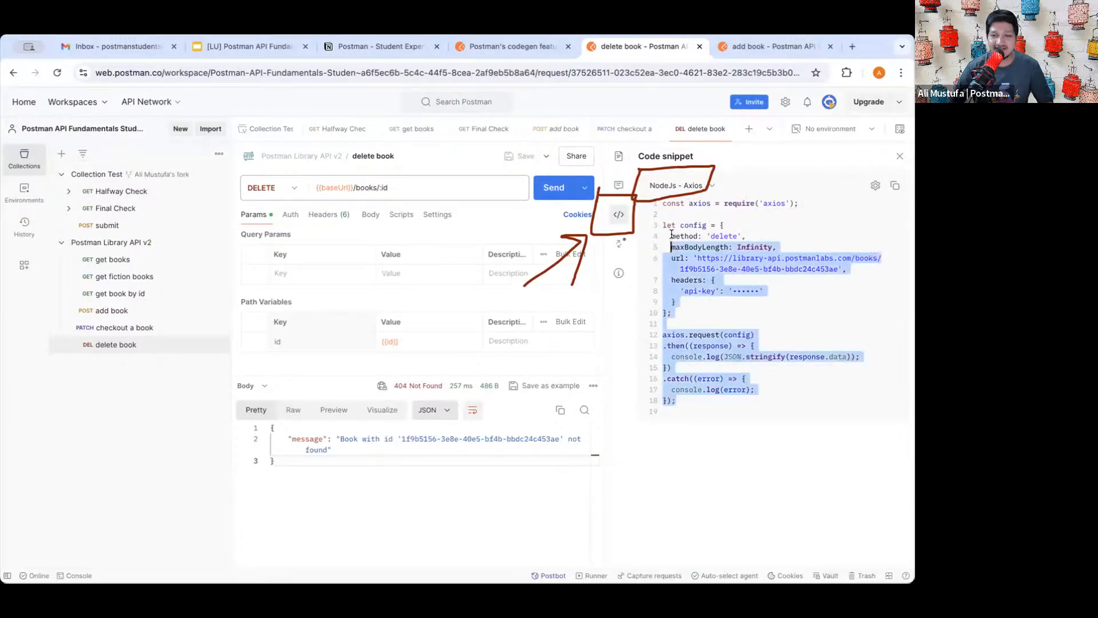
click(707, 306)
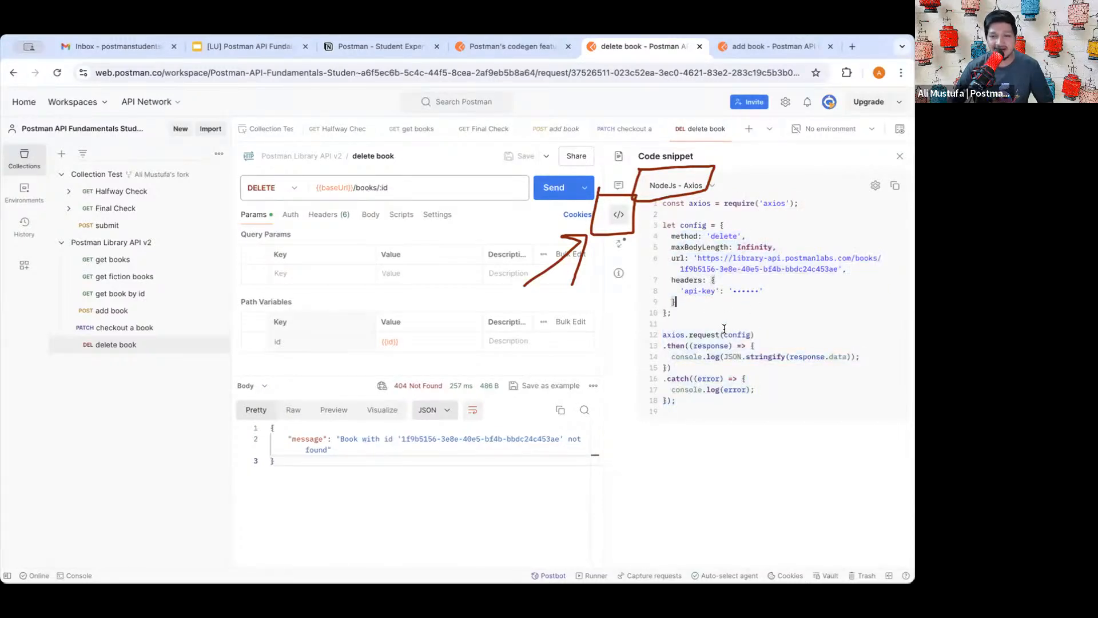
click(712, 378)
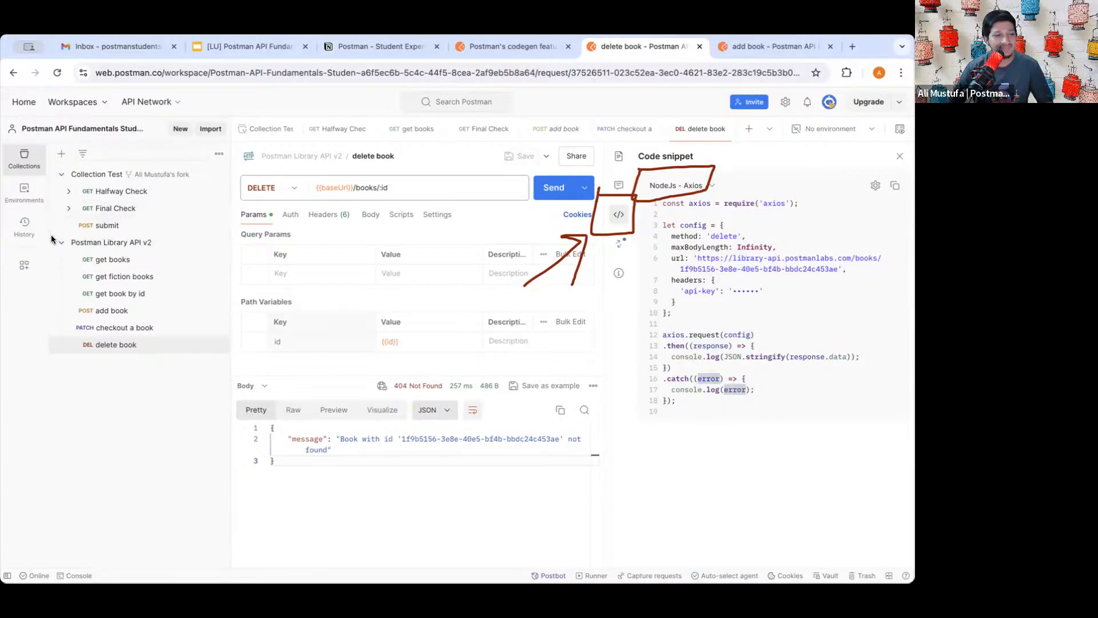
click(900, 156)
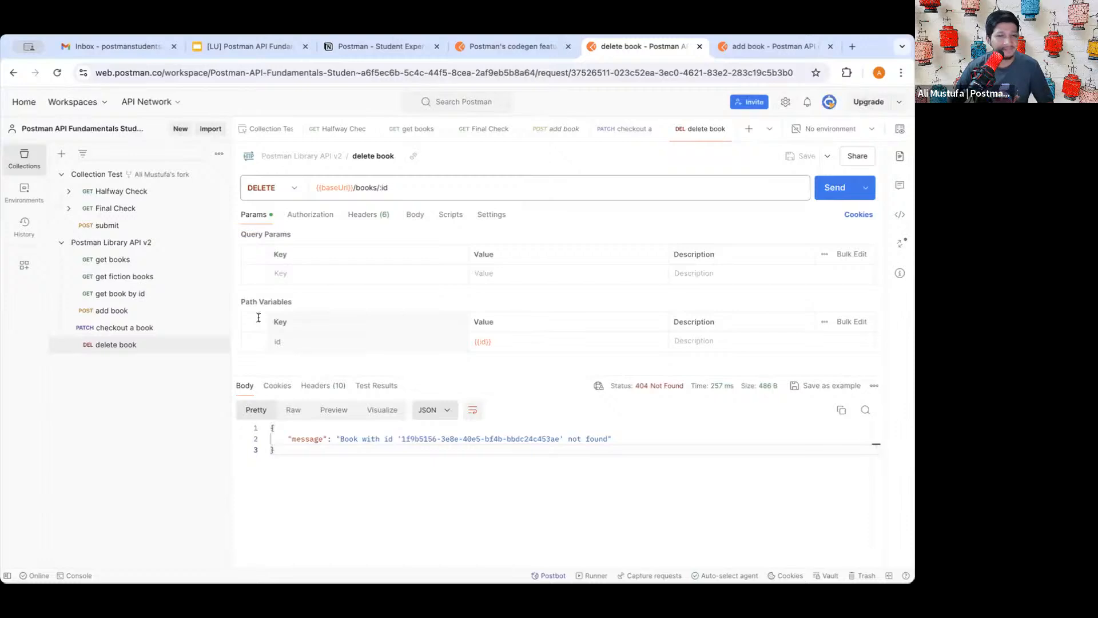
- Glance over the course registration notes page alongside the codegen lesson
click(511, 48)
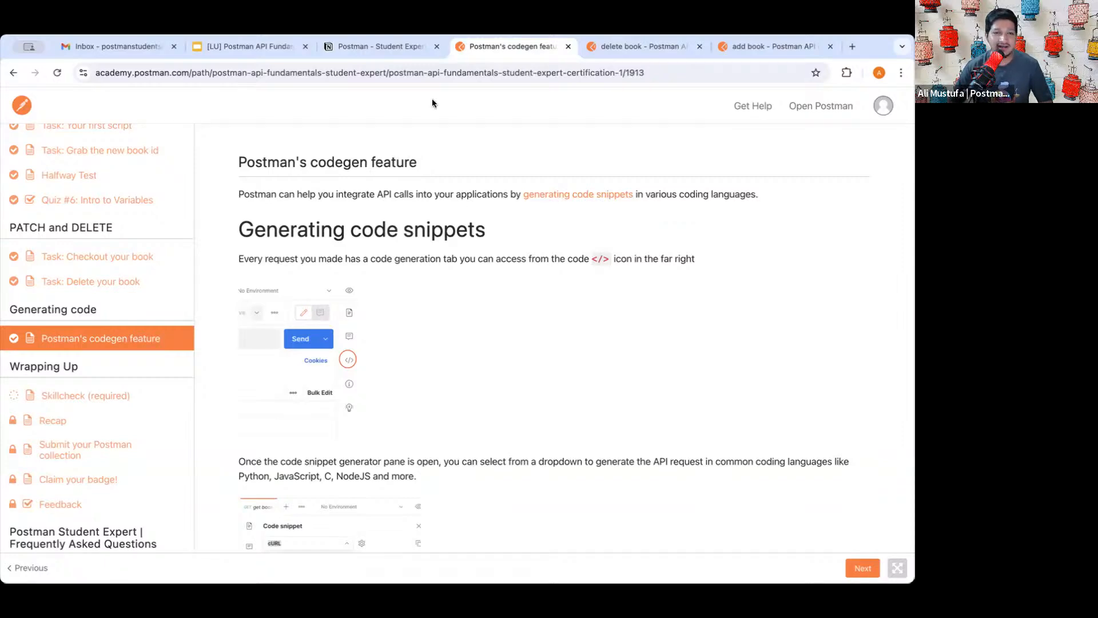
click(389, 47)
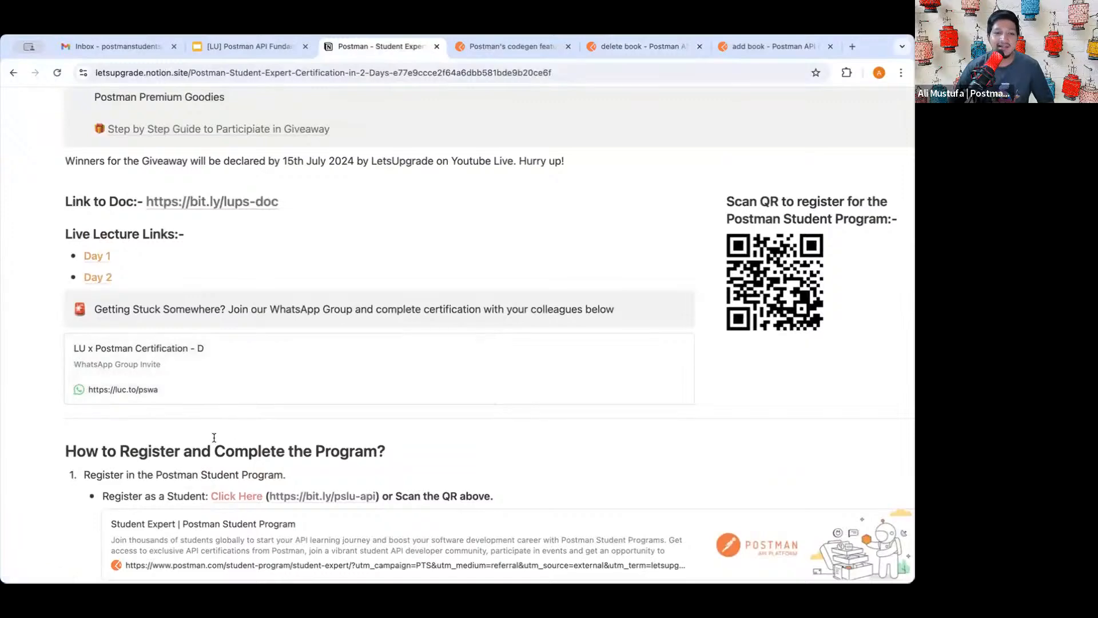
scroll(238, 412, down, 5)
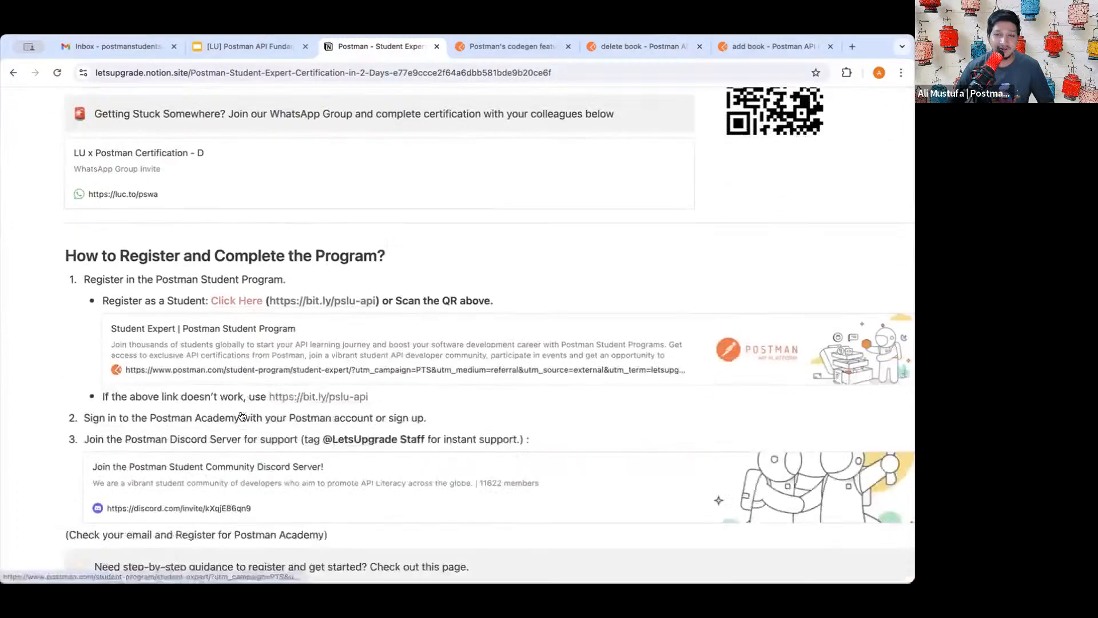
scroll(243, 417, down, 3)
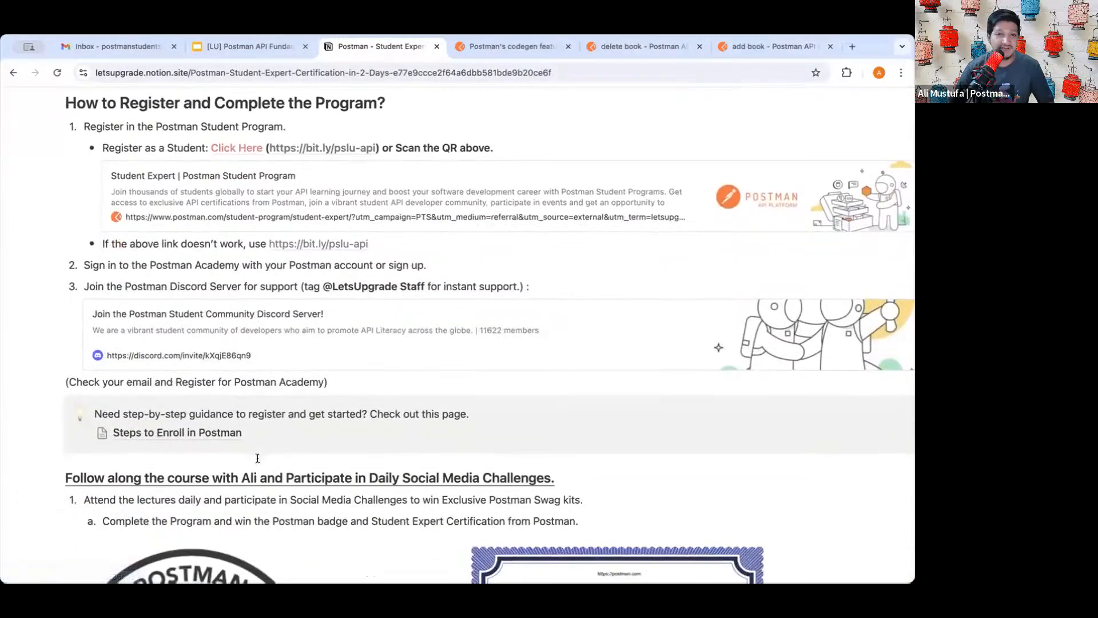
scroll(258, 458, down, 2)
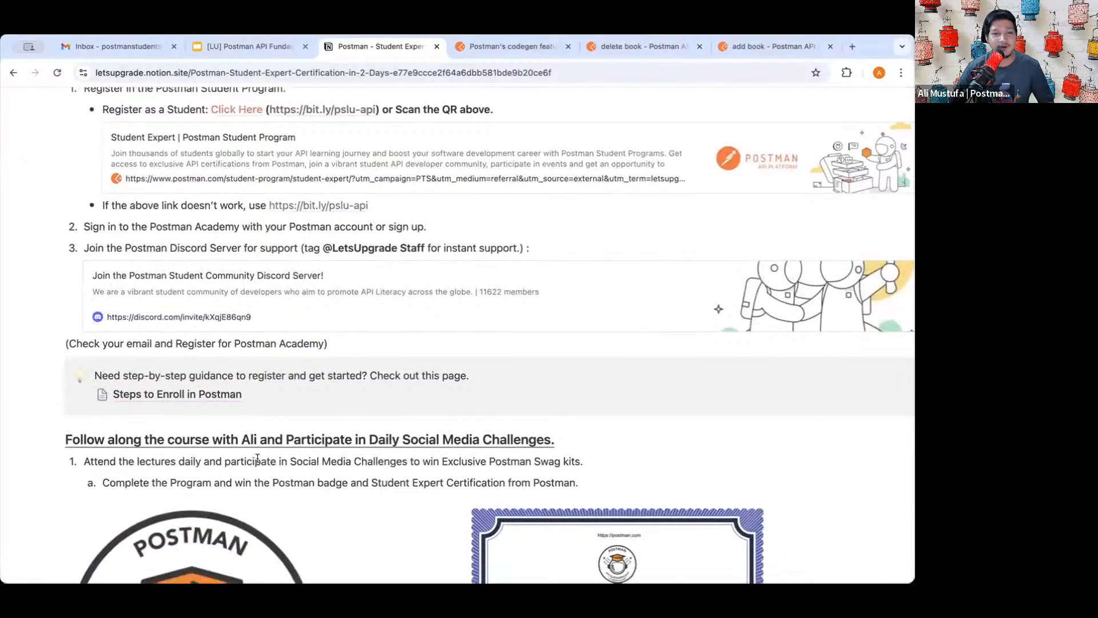
scroll(363, 387, down, 10)
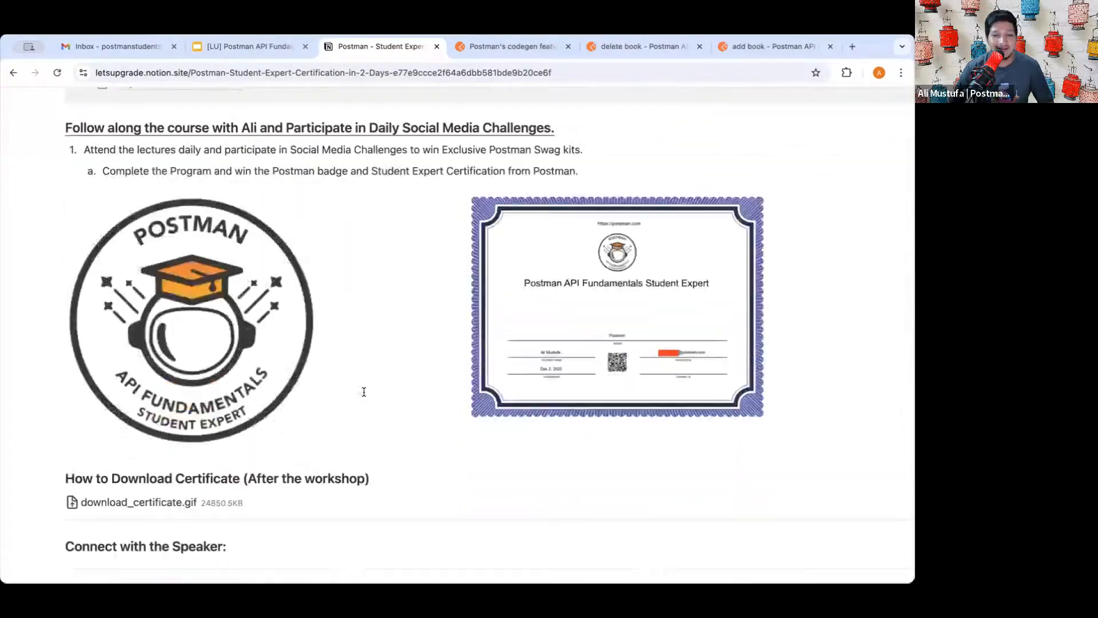
- Advance to the Skillcheck (required) lesson and return to the delete book request
click(521, 48)
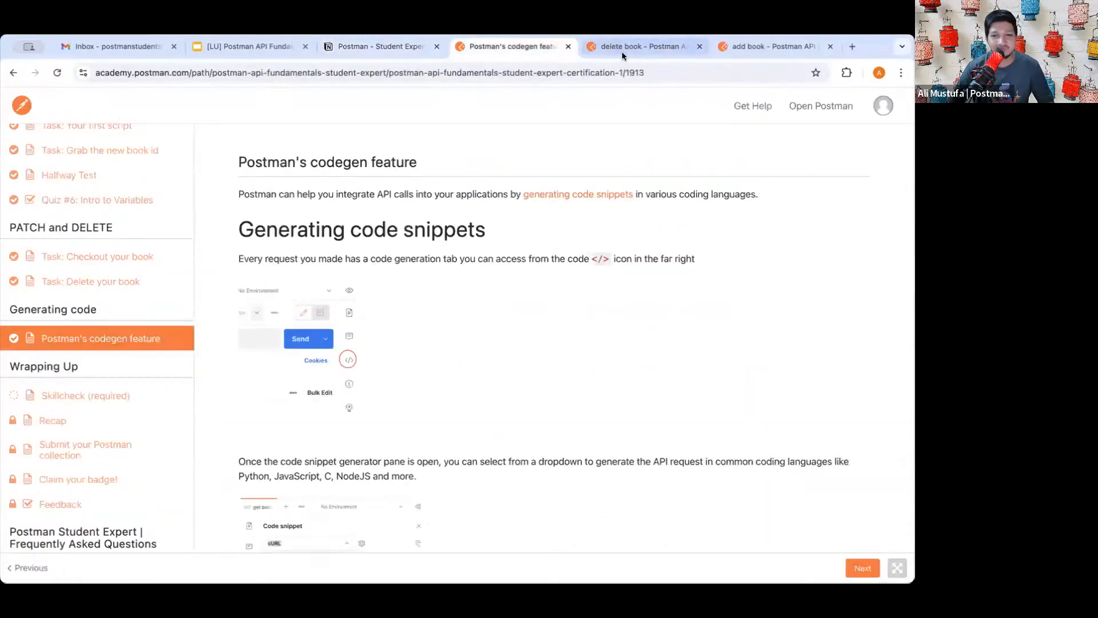
scroll(466, 341, down, 8)
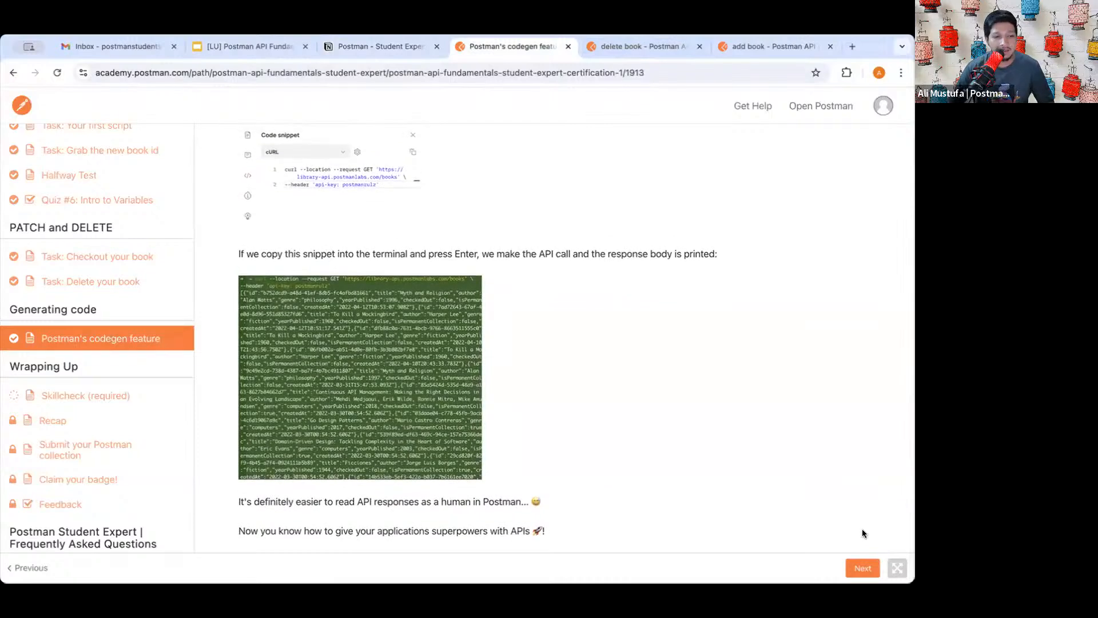
click(862, 568)
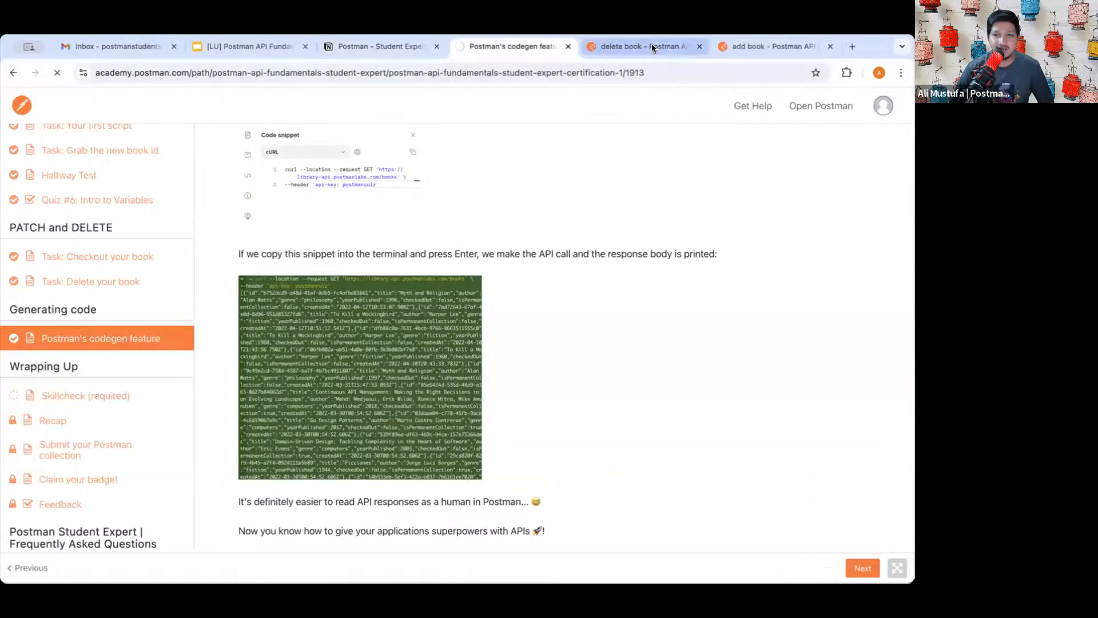
click(651, 46)
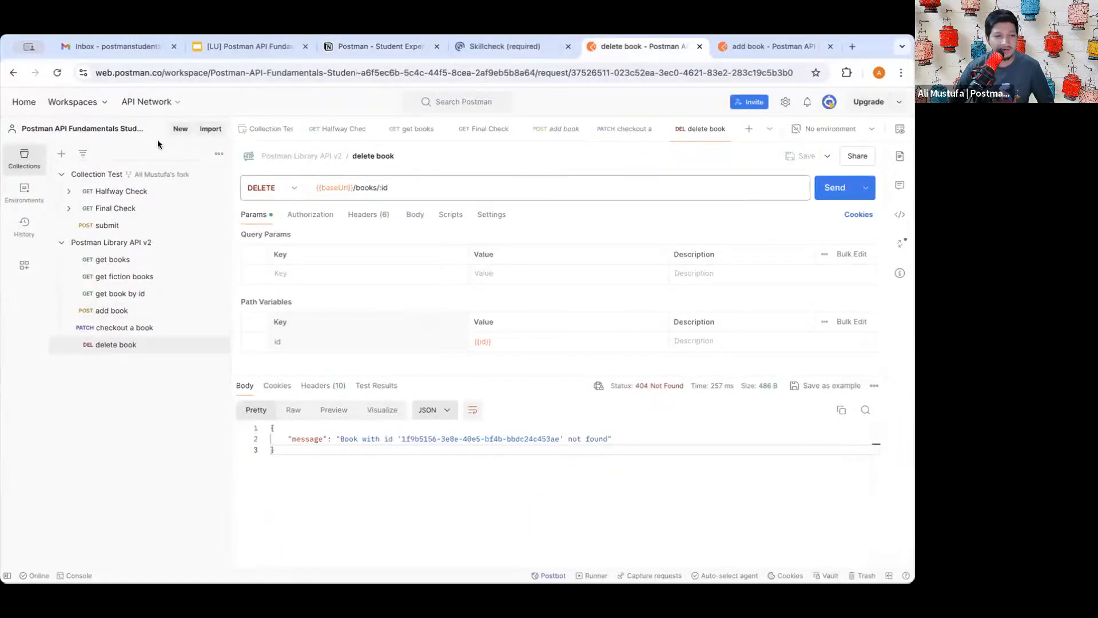
- Rerun Final Check and mark up the 22 of 28 passing result and six [skillcheck] failures
click(120, 210)
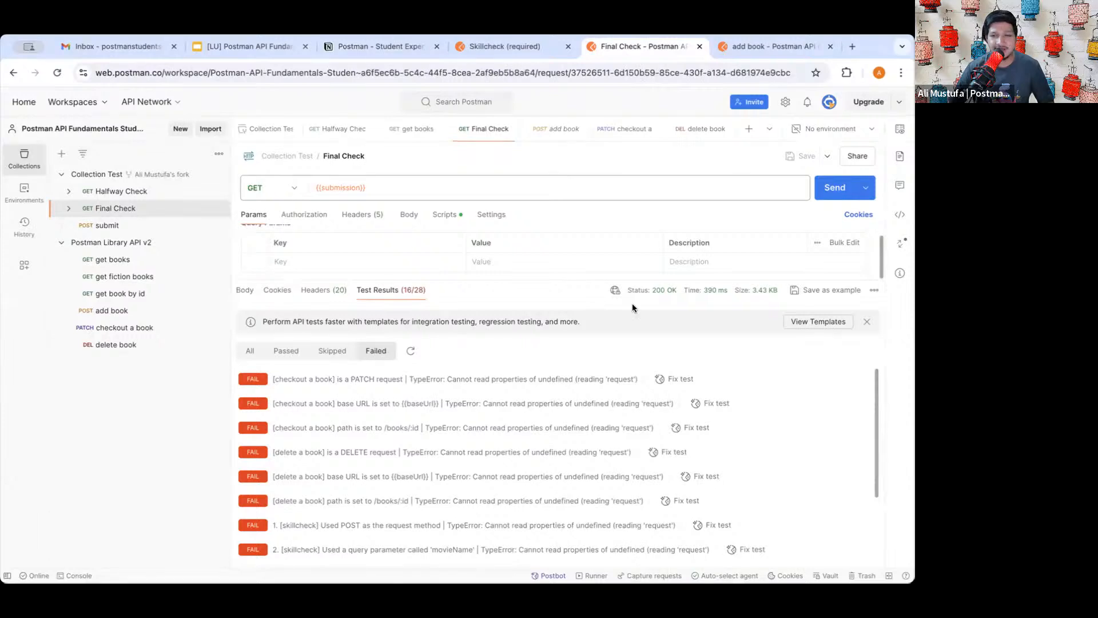
click(834, 188)
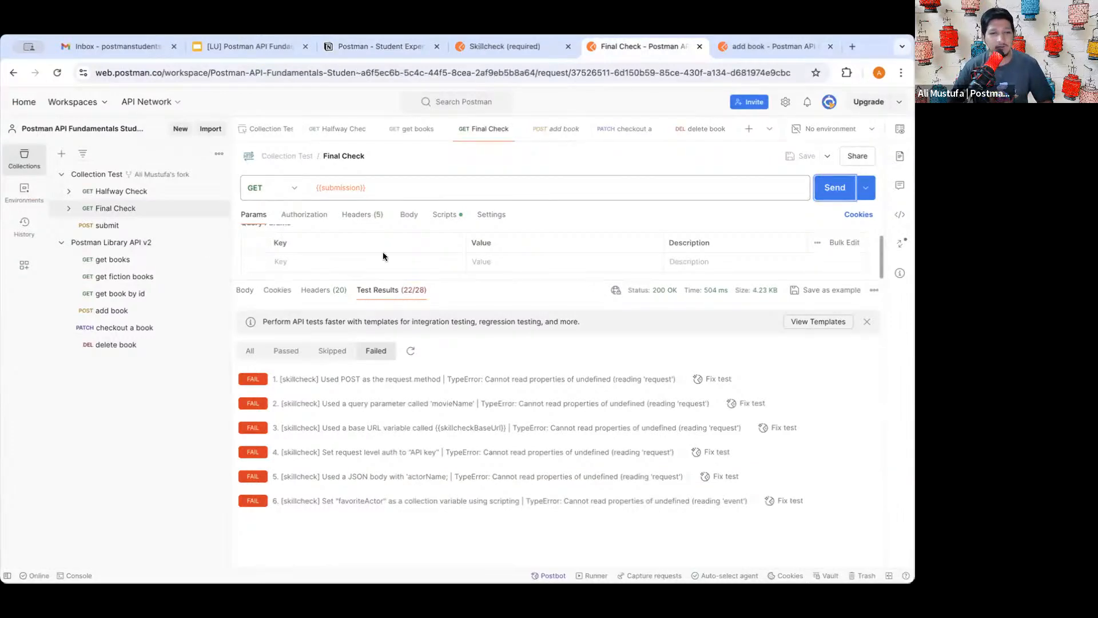
mouse_move(351, 275)
mouse_down()
mouse_move(456, 278)
mouse_move(349, 303)
mouse_up()
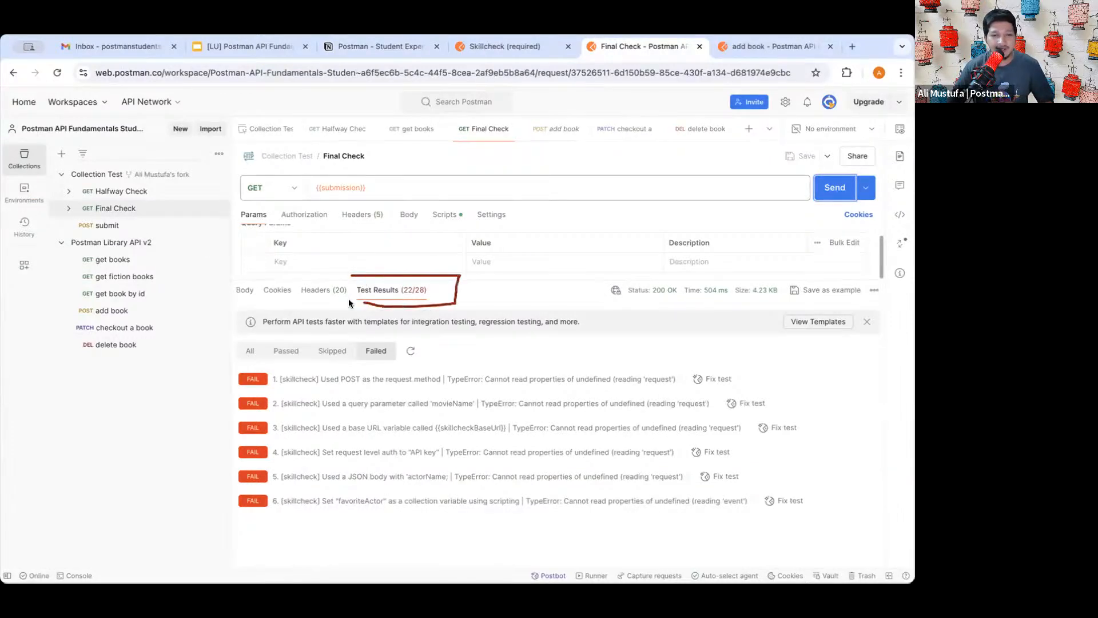
drag(467, 280, 521, 234)
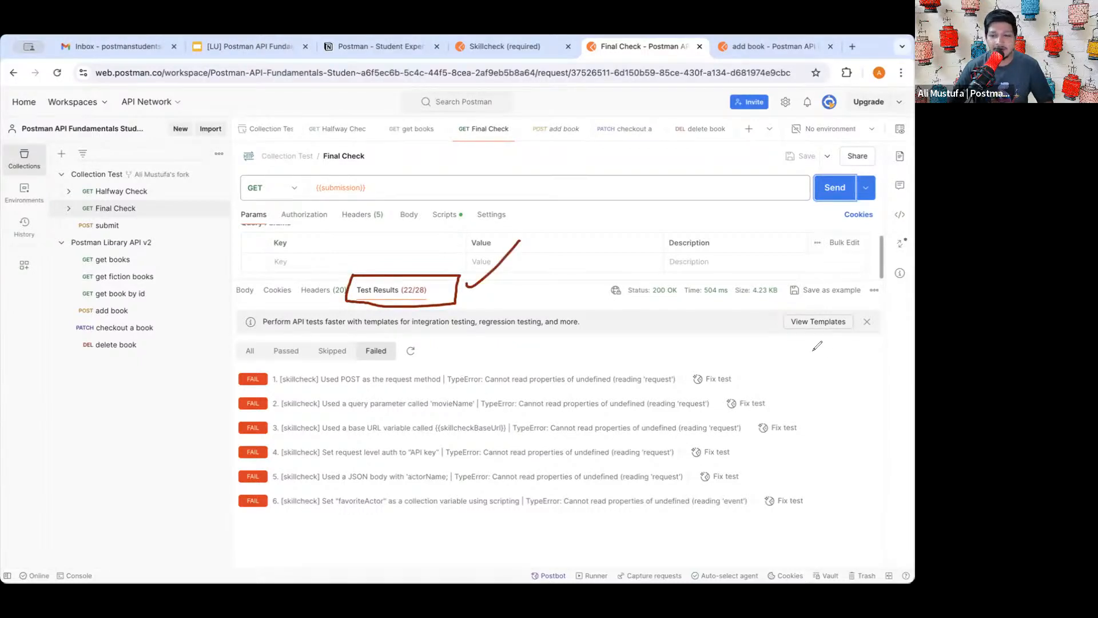
mouse_move(797, 353)
mouse_down()
mouse_move(830, 400)
mouse_move(797, 523)
mouse_up()
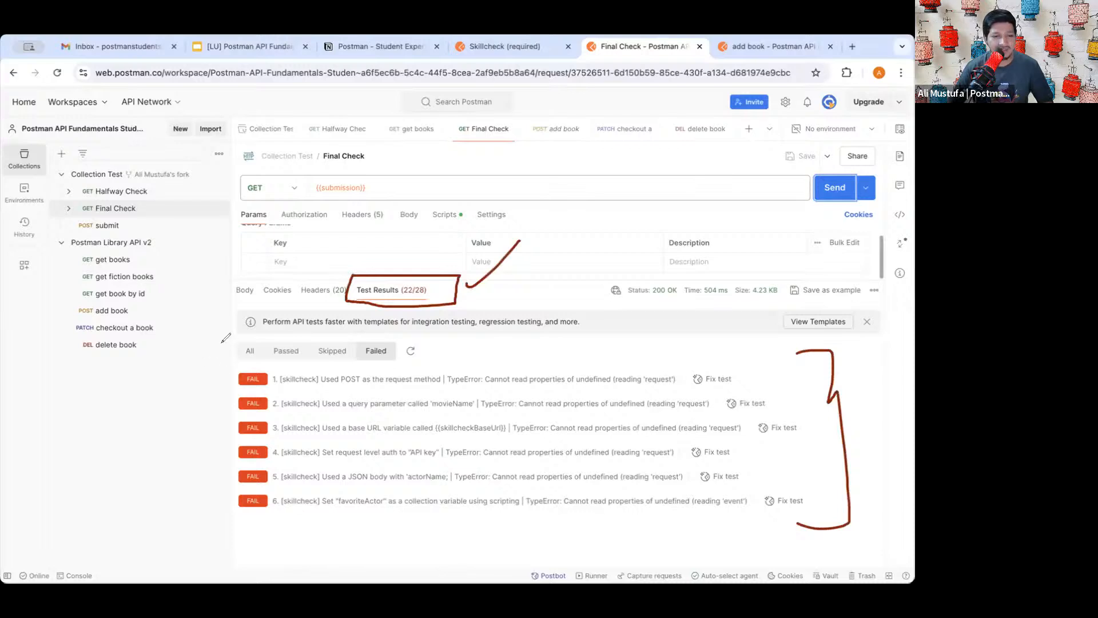
mouse_move(228, 345)
mouse_down()
mouse_move(215, 373)
mouse_move(239, 554)
mouse_up()
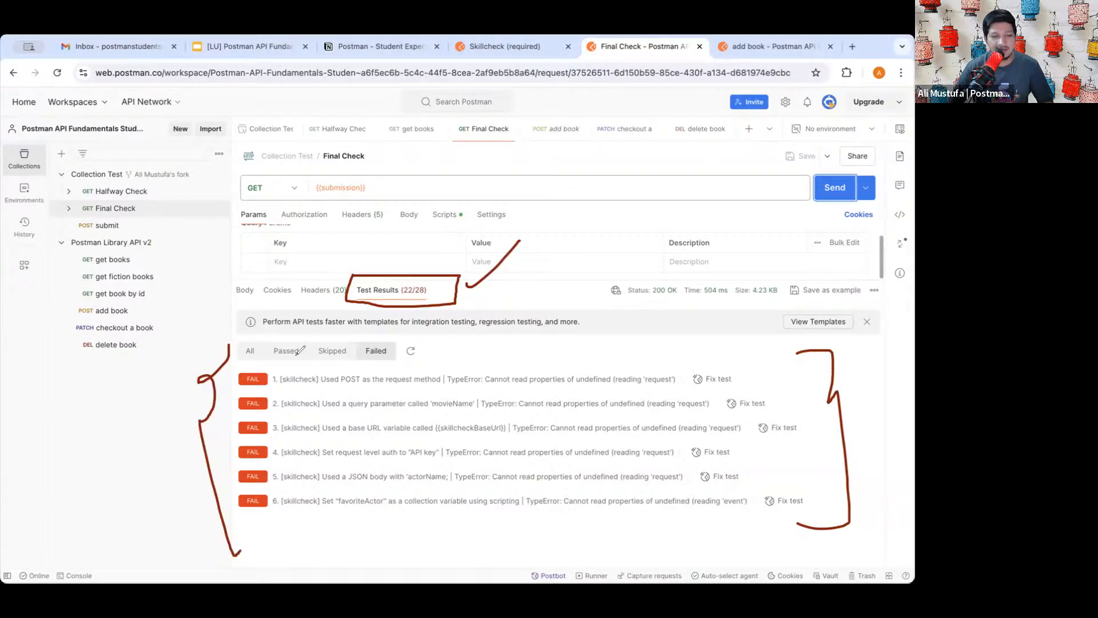
mouse_move(280, 389)
mouse_down()
mouse_move(303, 389)
mouse_move(315, 416)
mouse_move(298, 465)
mouse_move(317, 465)
mouse_move(302, 488)
mouse_move(313, 488)
mouse_move(317, 514)
mouse_up()
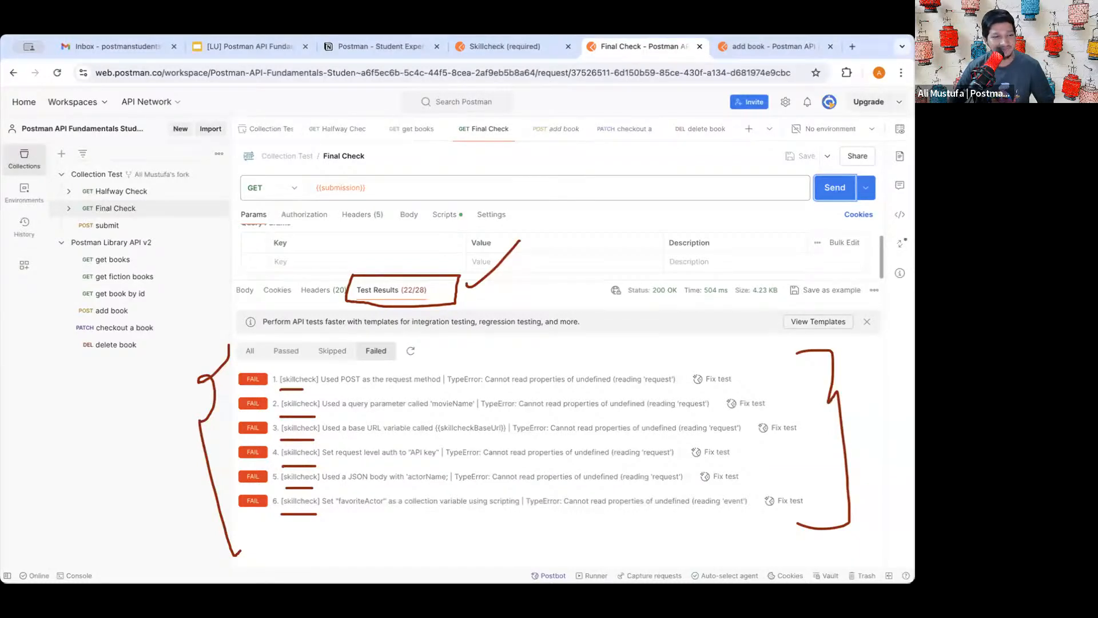
- Clear the annotations and open the delete book request
key(Escape)
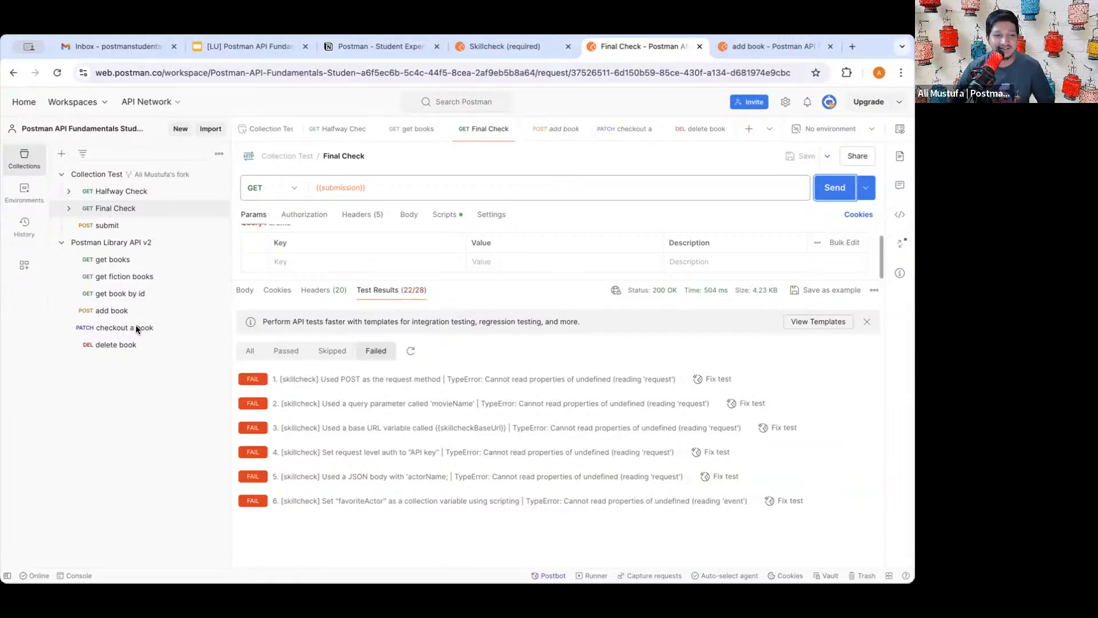
click(142, 408)
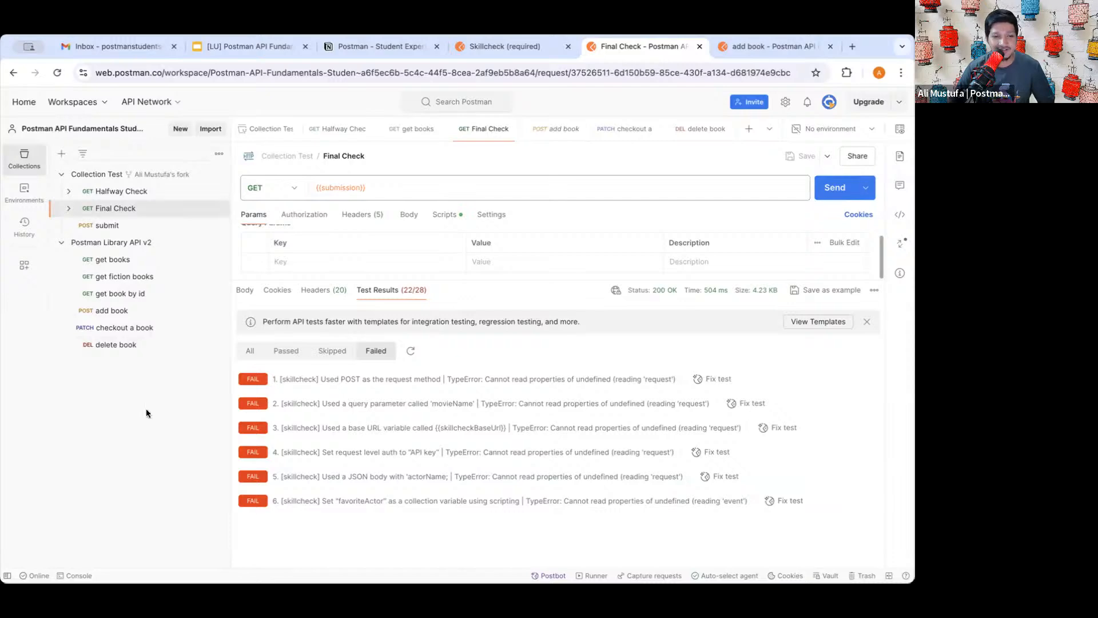
click(127, 343)
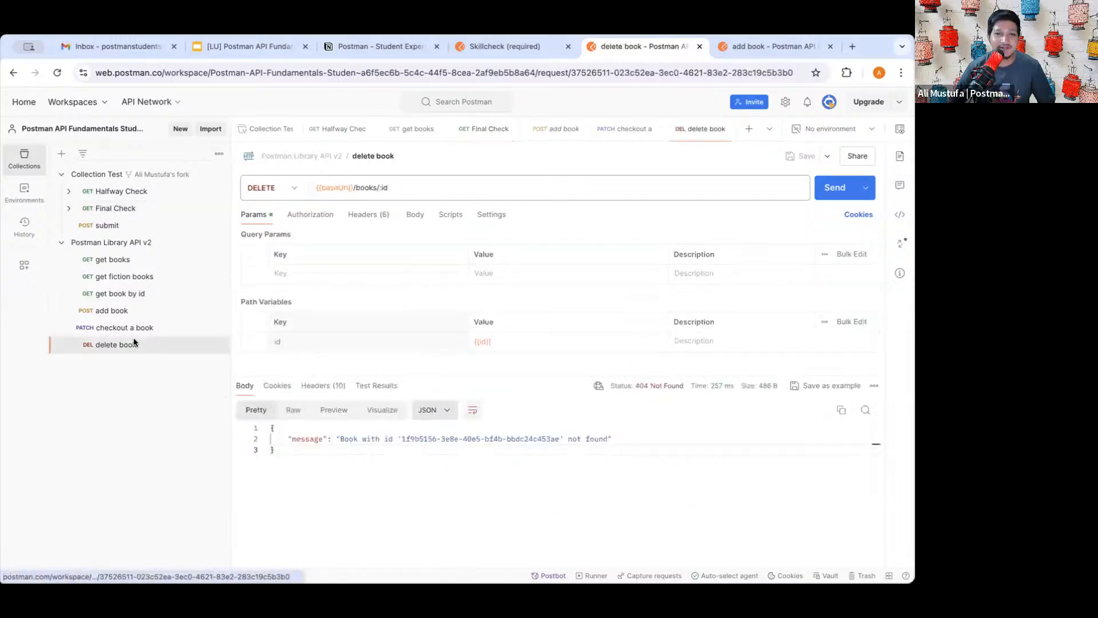
click(506, 47)
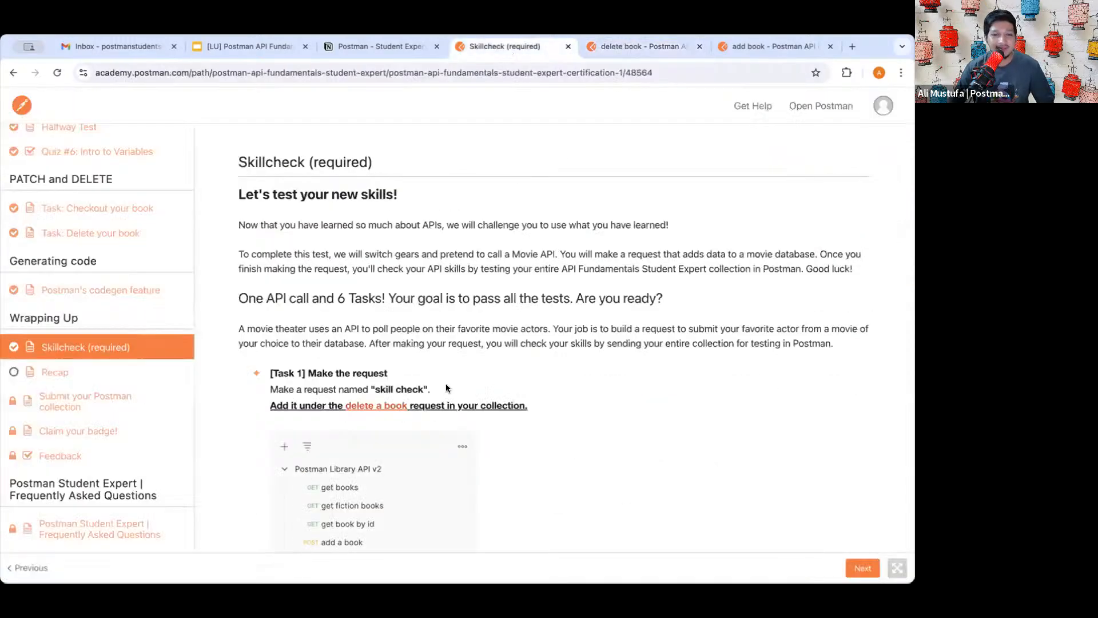
scroll(445, 383, down, 5)
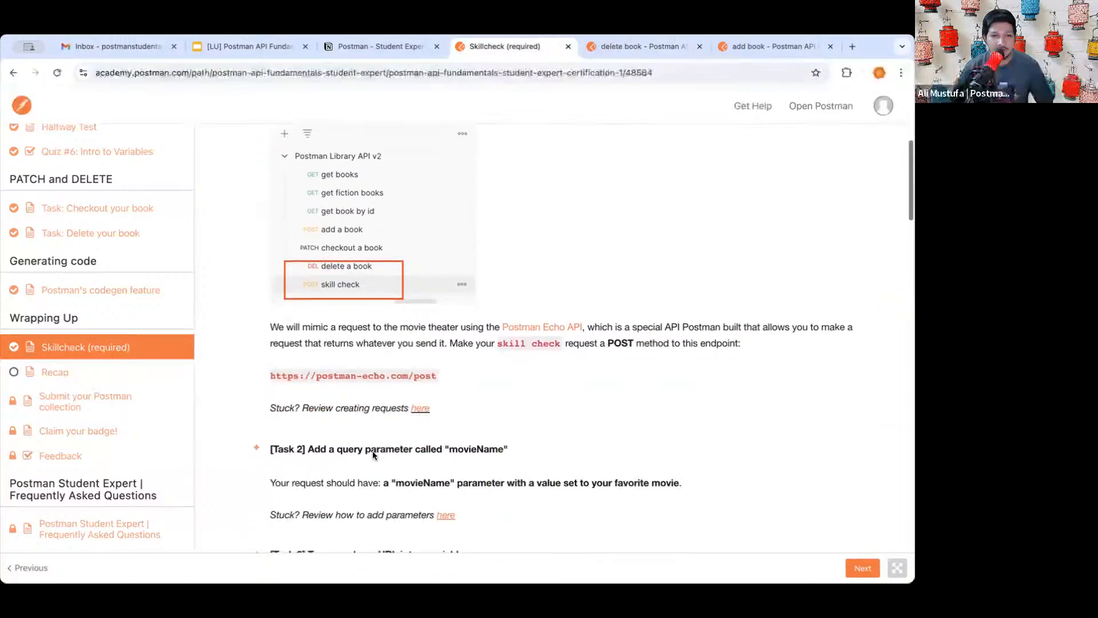
scroll(372, 455, down, 1)
scroll(372, 455, up, 2)
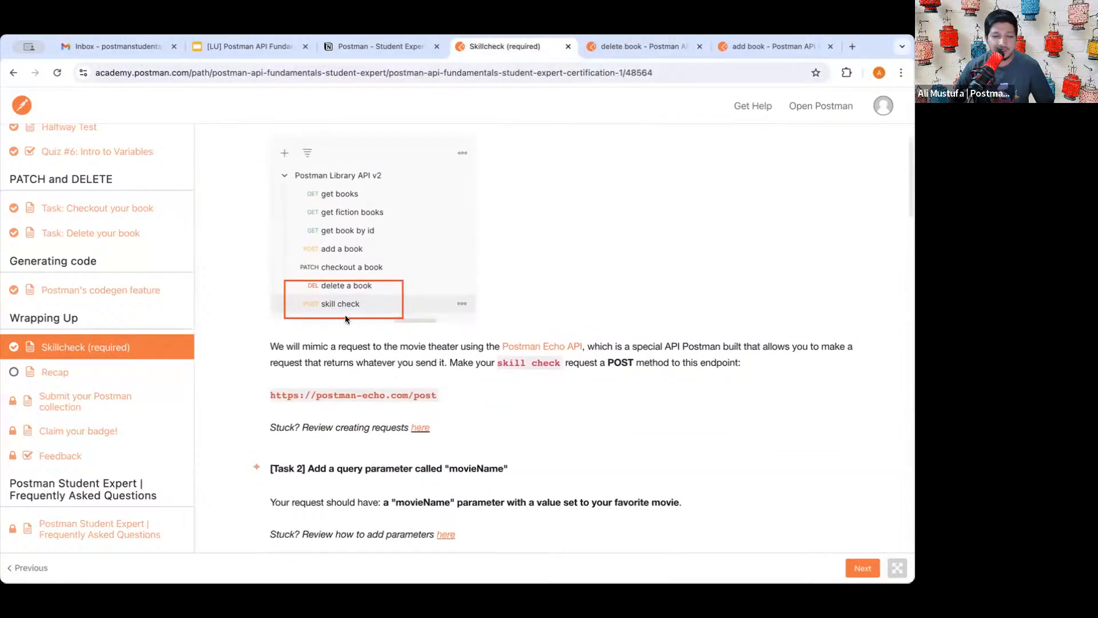
scroll(356, 289, up, 1)
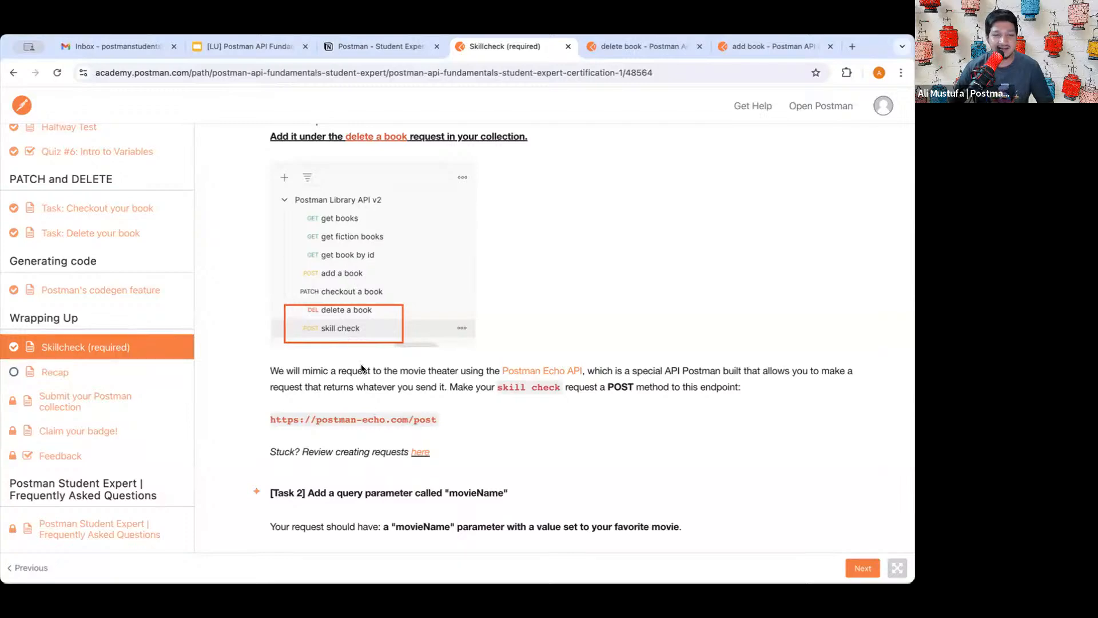
scroll(361, 411, down, 1)
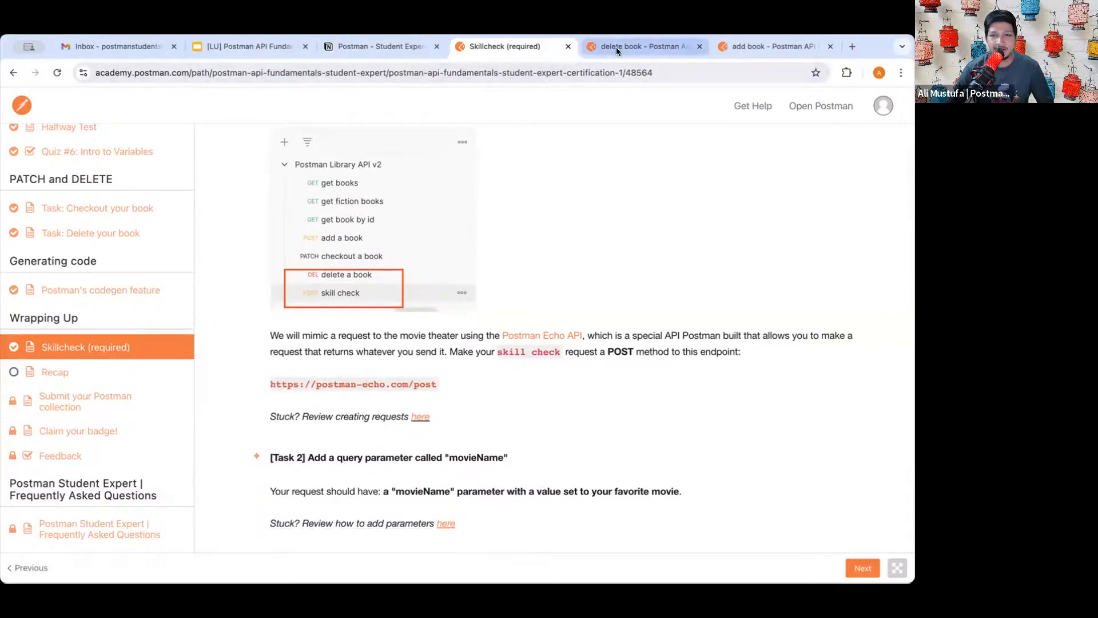
click(617, 46)
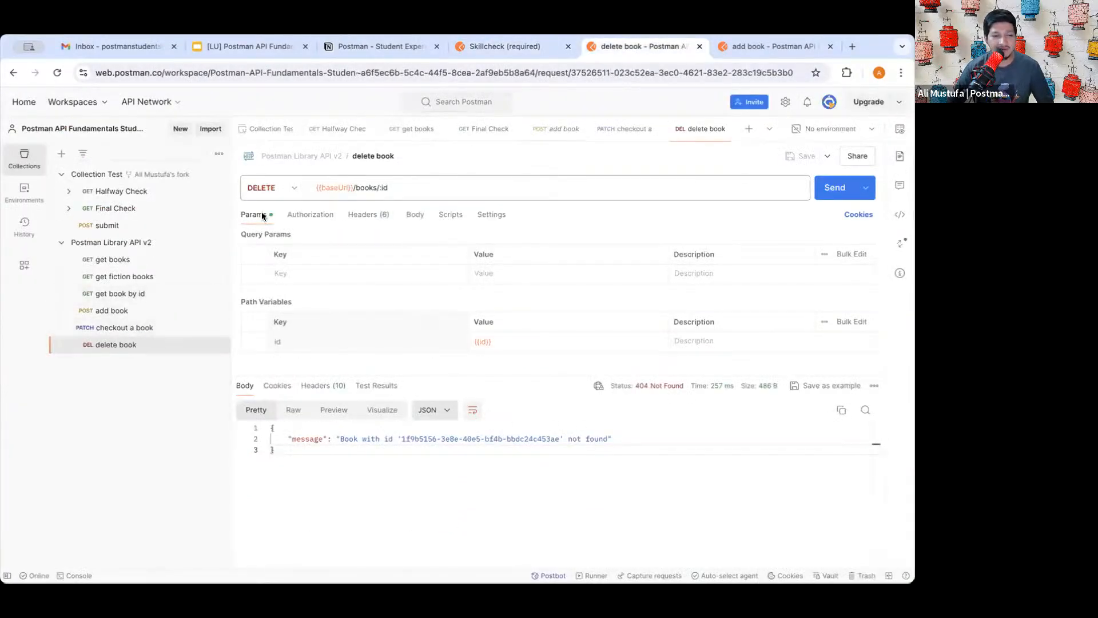
click(485, 48)
scroll(415, 338, down, 2)
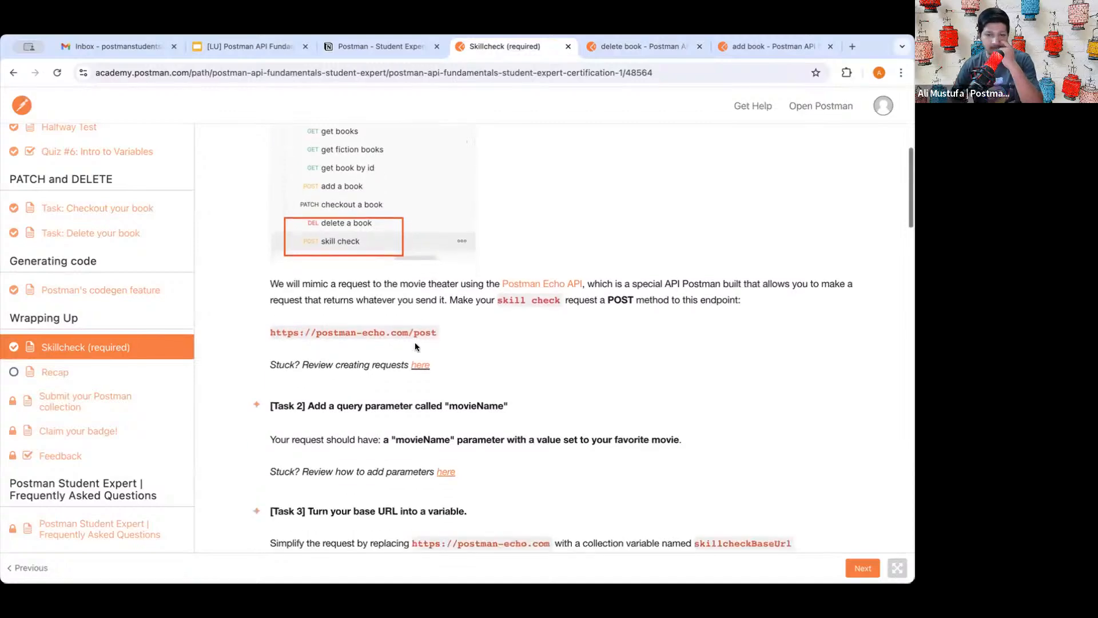
scroll(475, 227, up, 3)
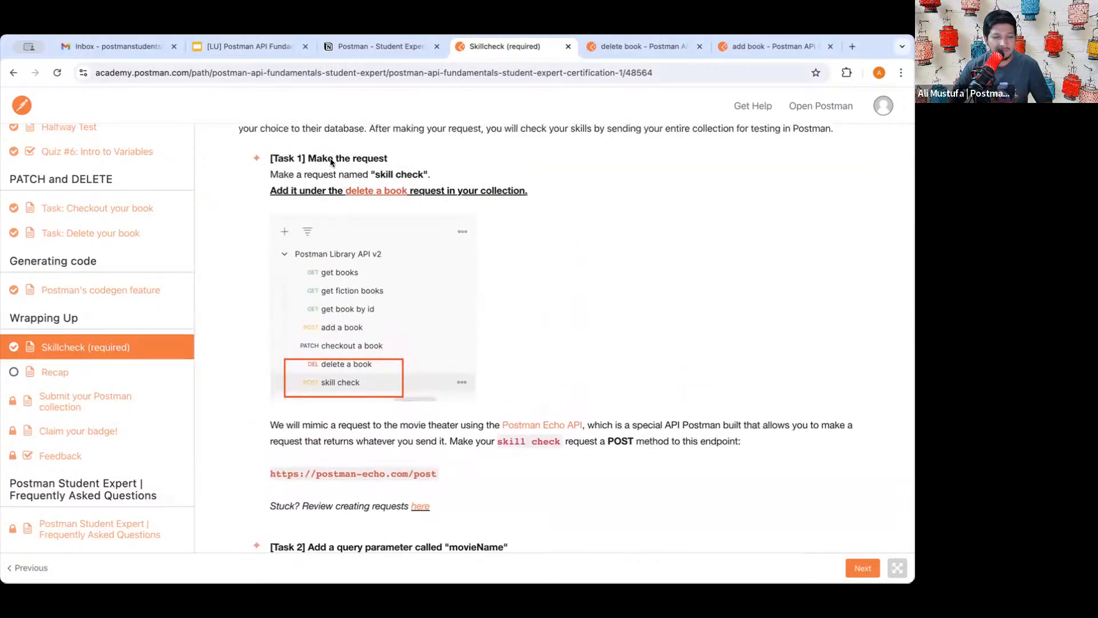
scroll(362, 160, up, 2)
scroll(364, 162, up, 2)
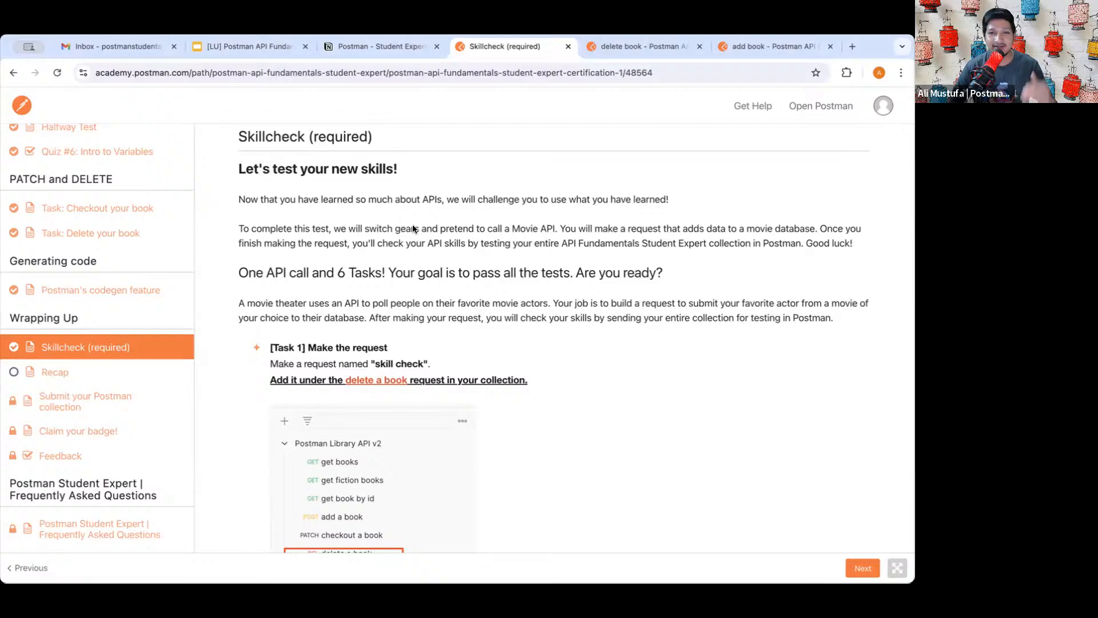
scroll(354, 241, down, 1)
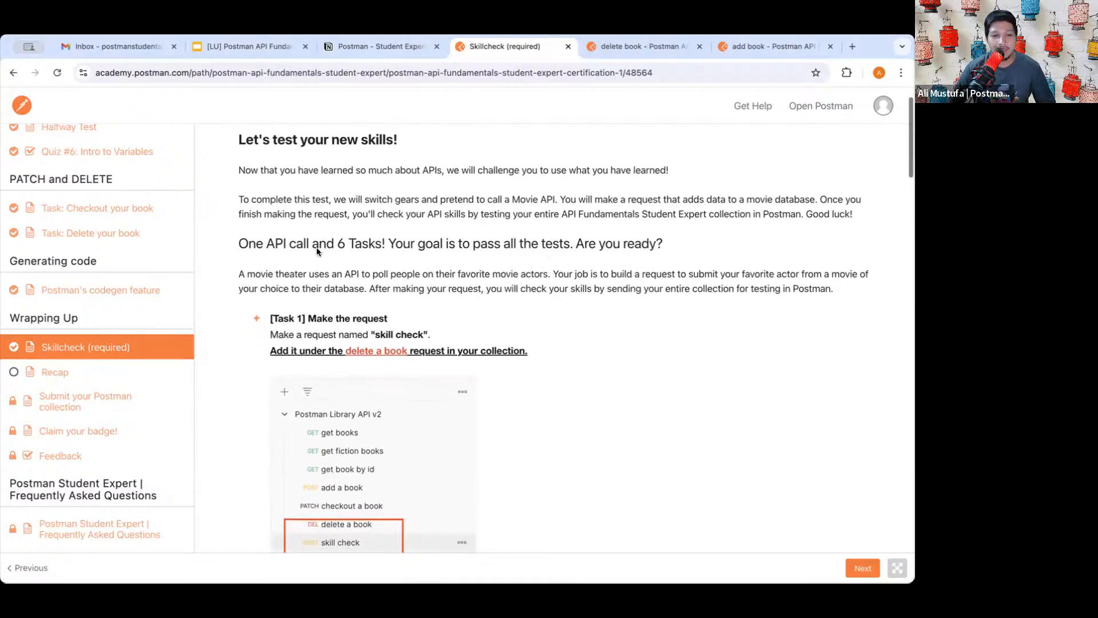
drag(240, 245, 387, 243)
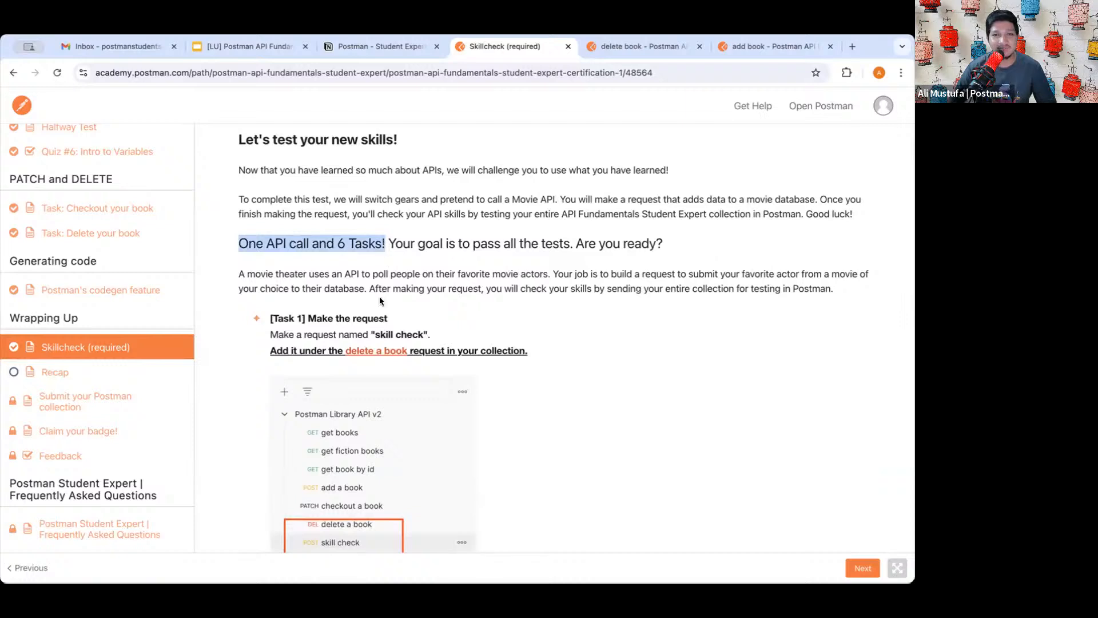
scroll(382, 239, down, 3)
click(335, 261)
drag(336, 261, 414, 258)
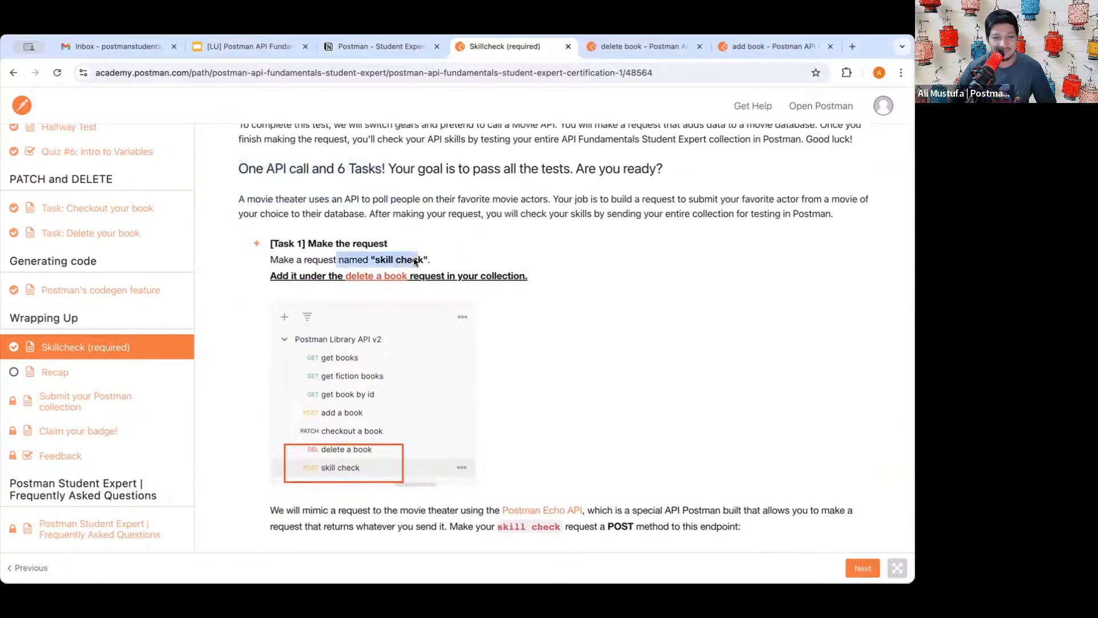
click(413, 257)
drag(284, 243, 355, 246)
click(354, 246)
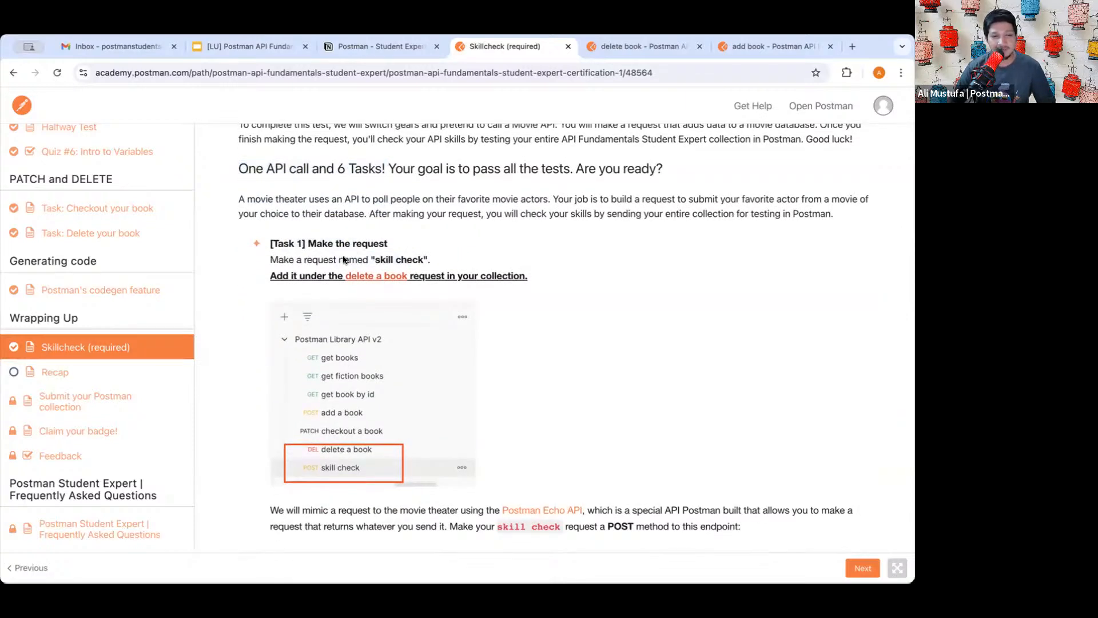
scroll(393, 238, down, 1)
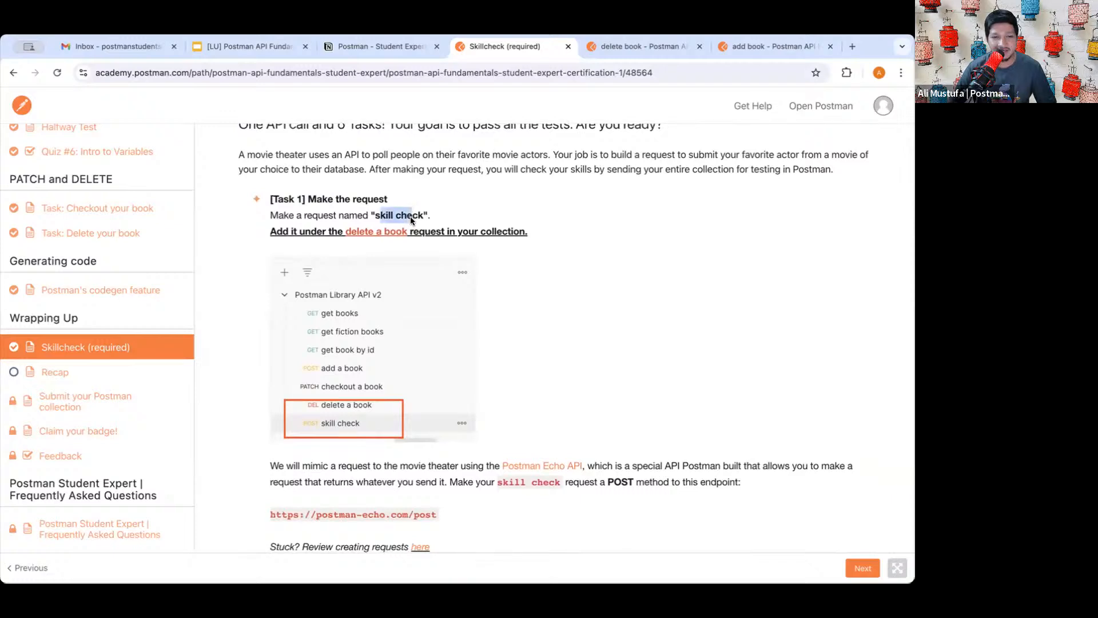
click(410, 217)
scroll(443, 278, down, 1)
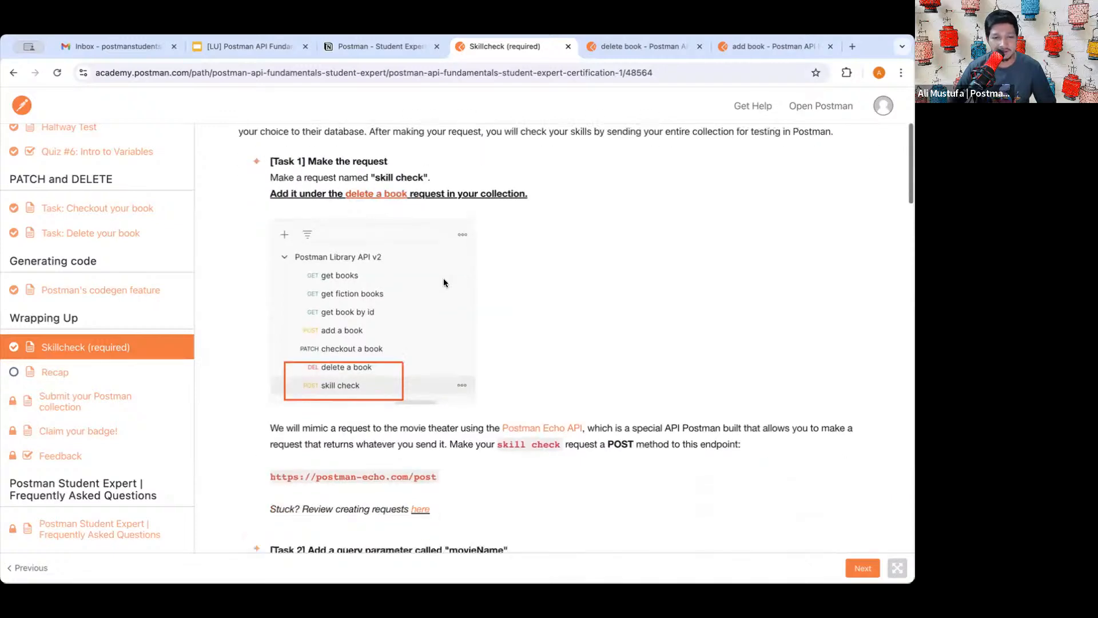
scroll(444, 280, down, 1)
scroll(444, 280, up, 1)
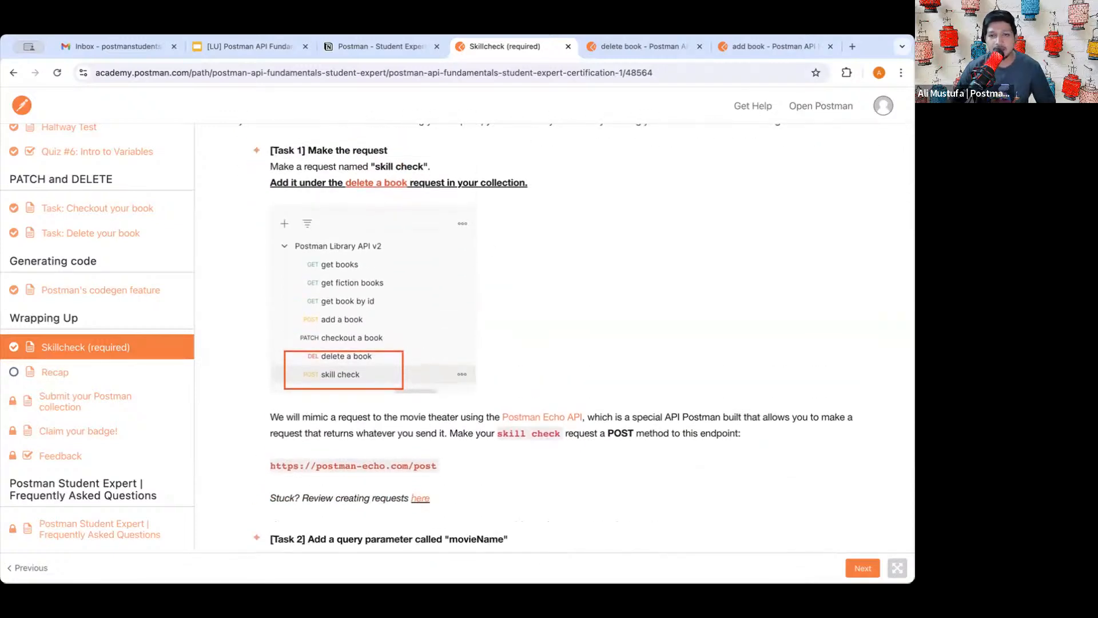
click(622, 46)
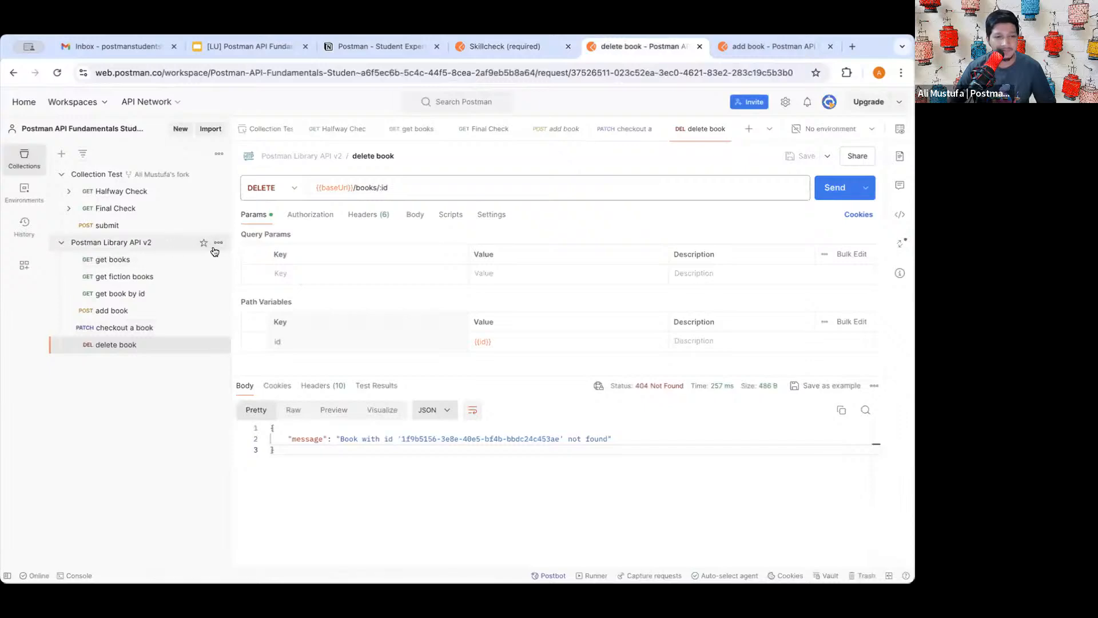
- Add a new request named 'skill check' to Postman Library API v2
click(218, 242)
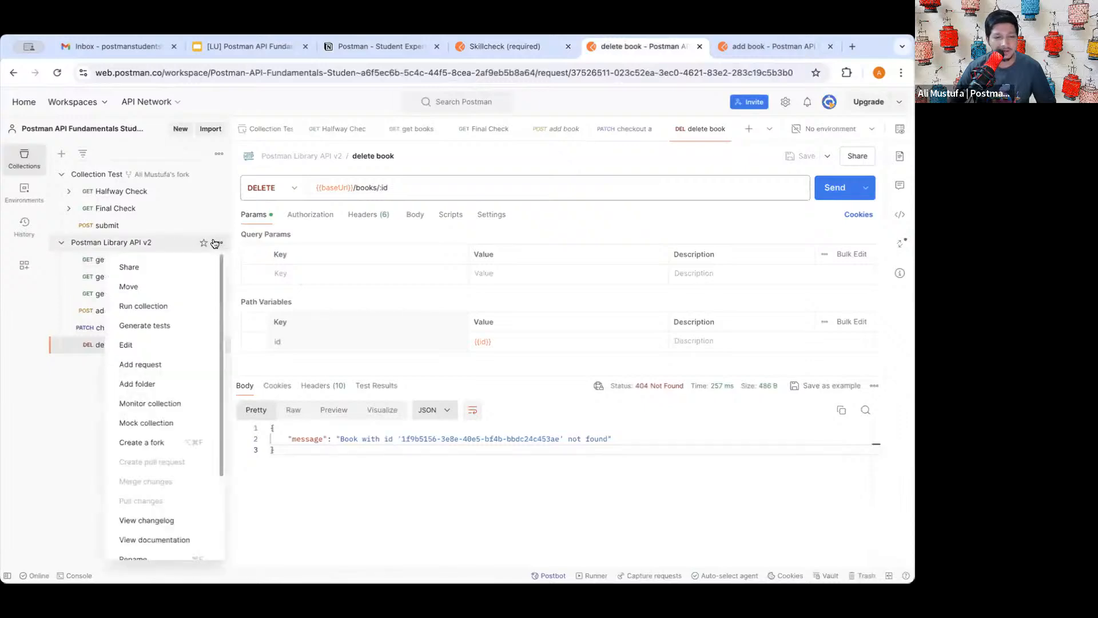
click(166, 369)
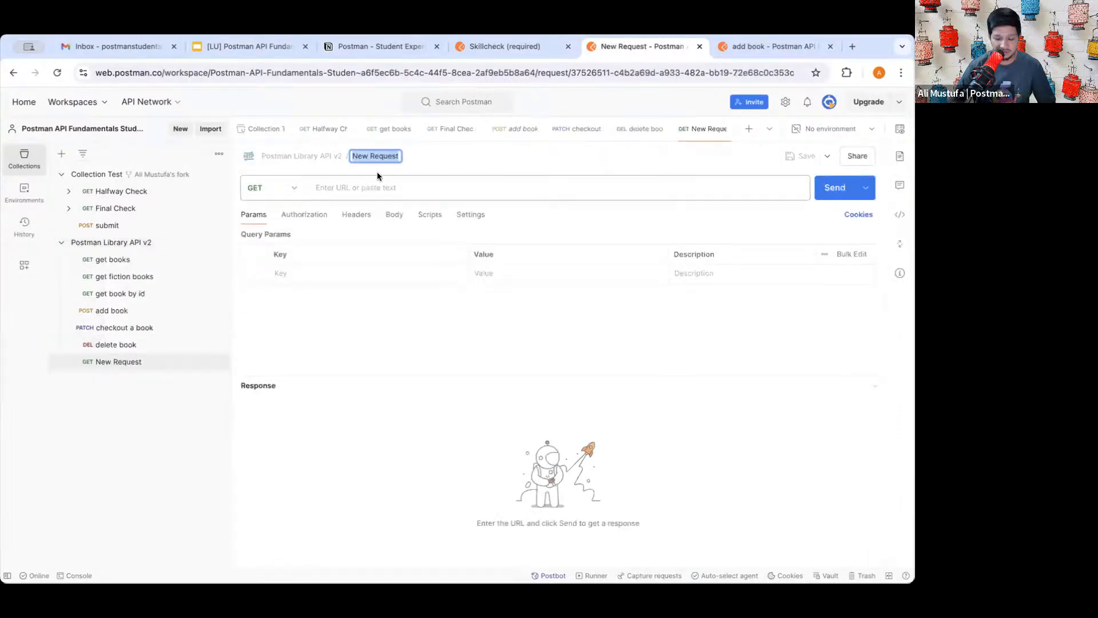
text(skill)
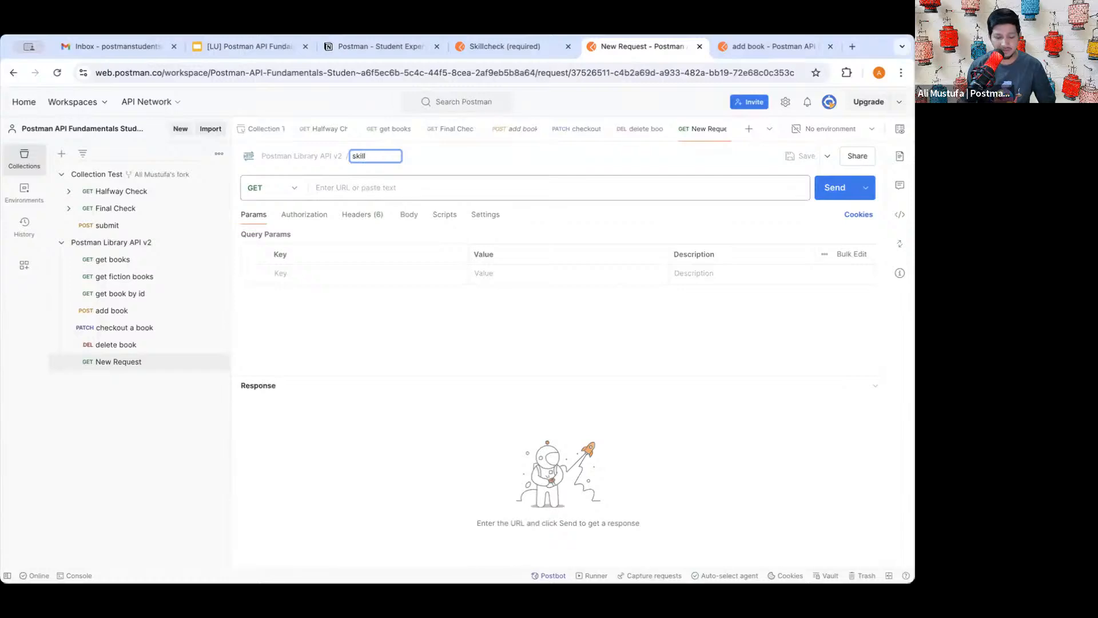
text( check)
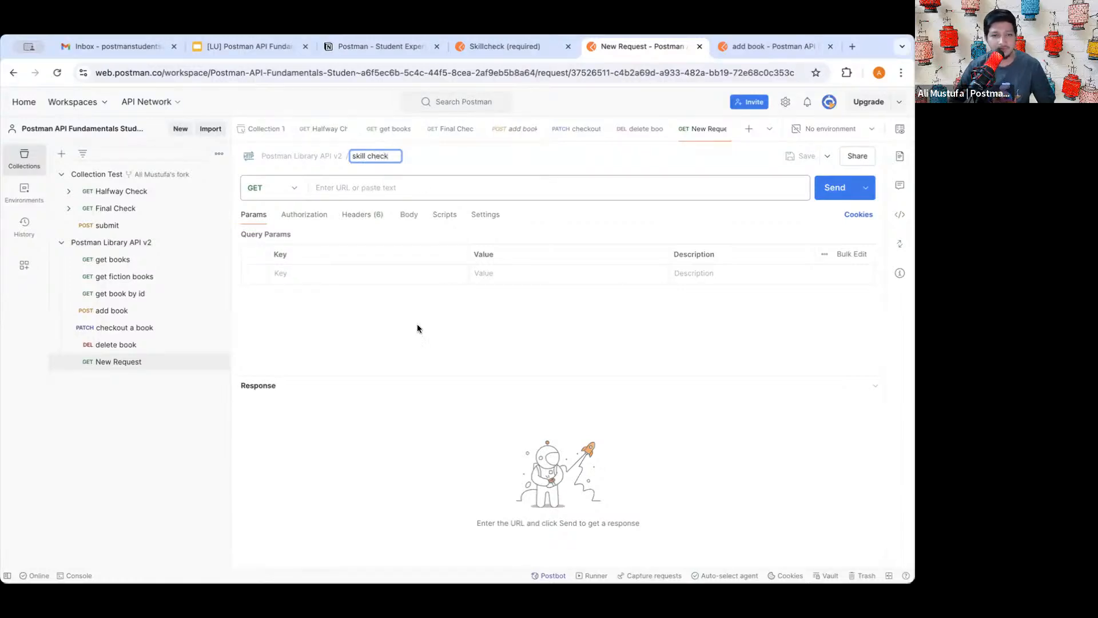
key(Return)
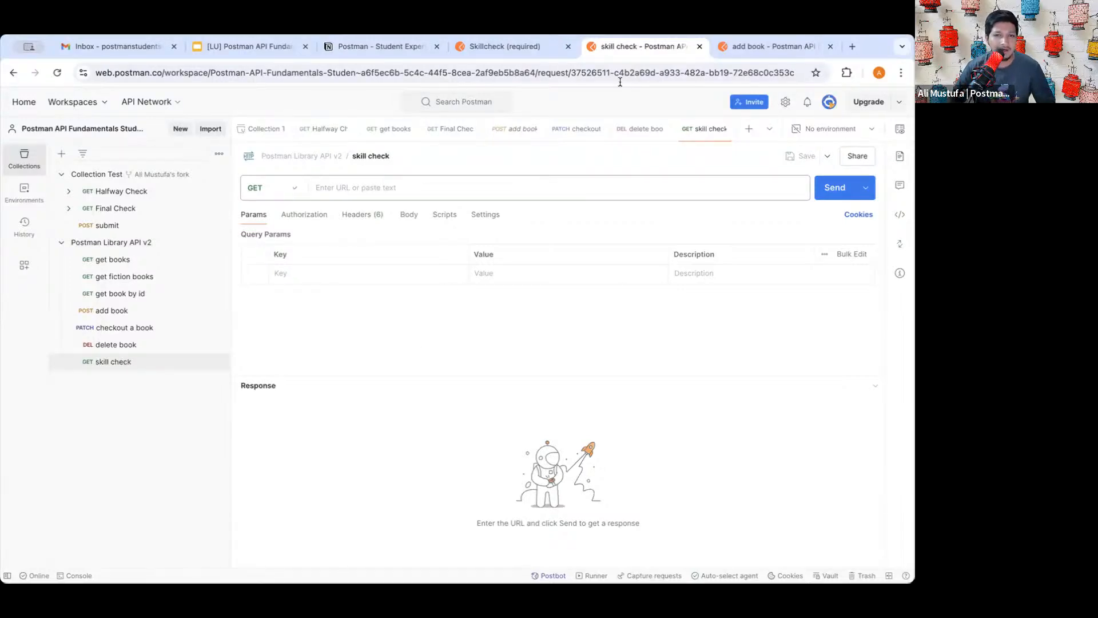
click(537, 48)
scroll(486, 314, down, 3)
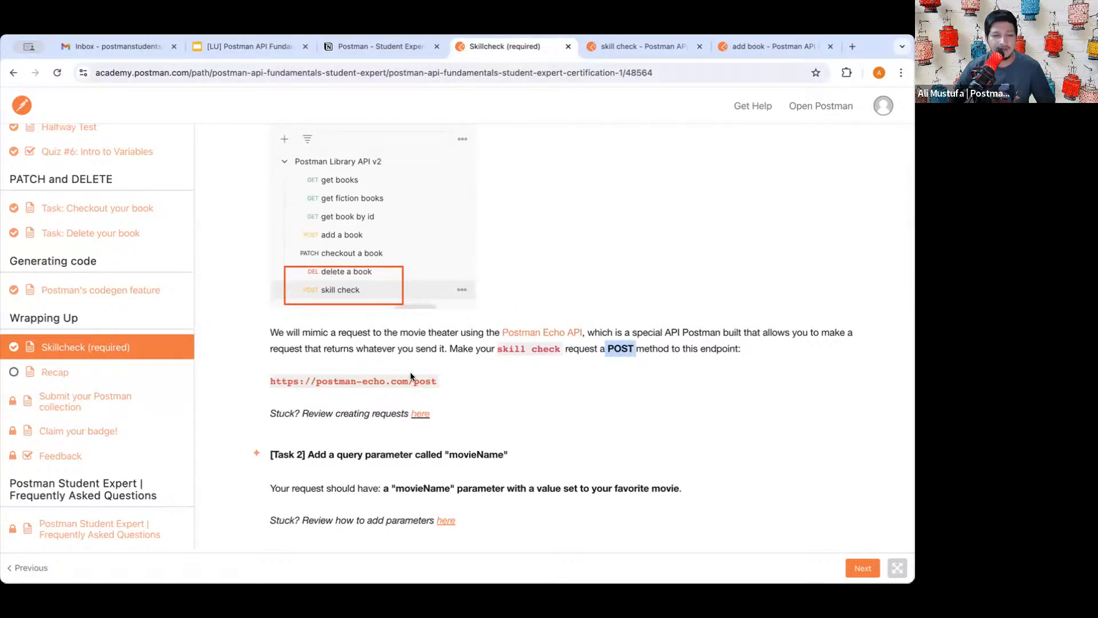
drag(434, 385, 270, 382)
key(ctrl+c)
click(630, 47)
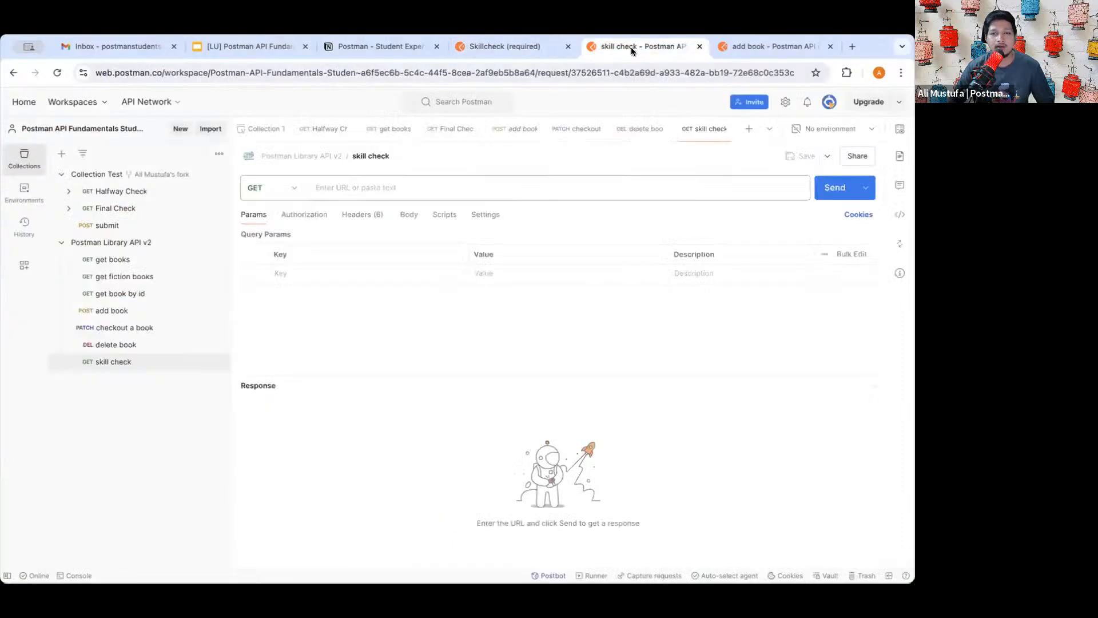
click(458, 183)
key(ctrl+v)
click(287, 191)
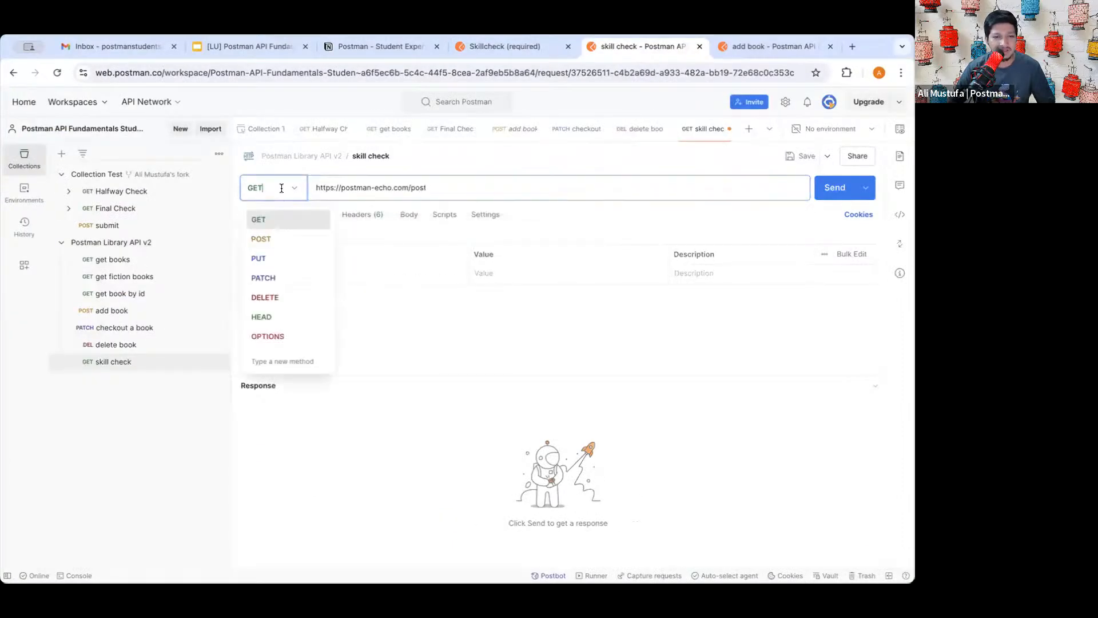
click(282, 239)
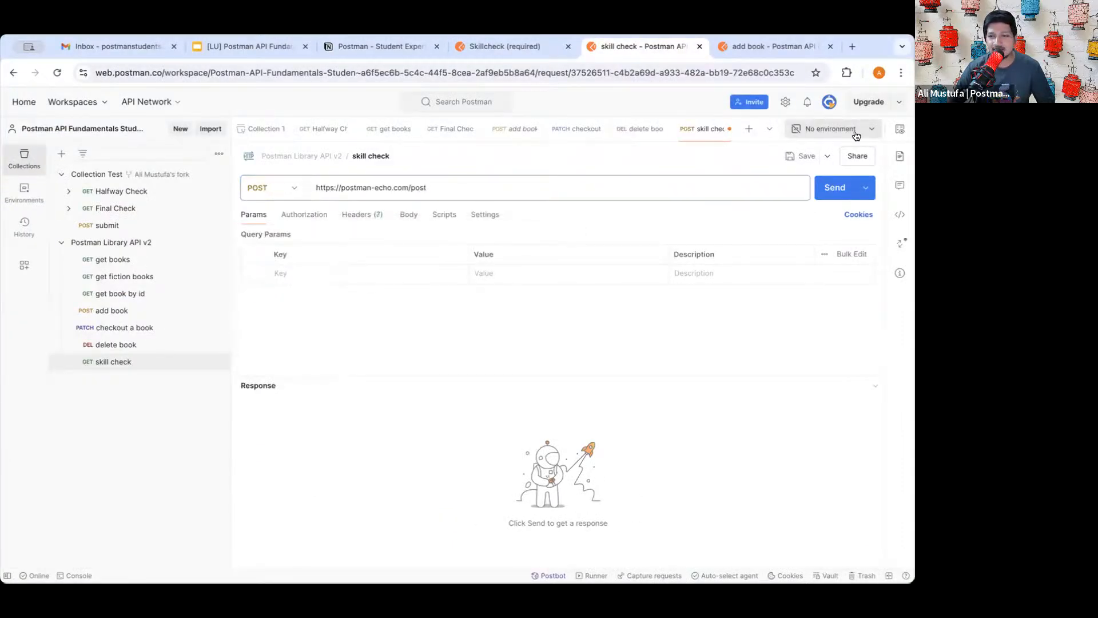
click(801, 156)
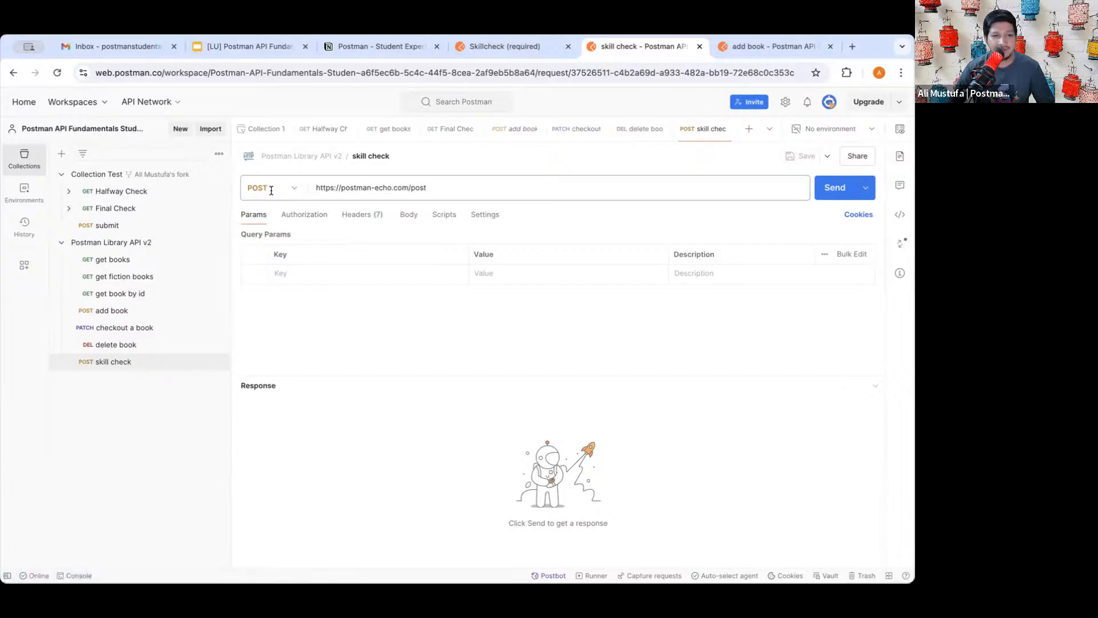
- Select and review the saved request URL
triple_click(383, 188)
triple_click(362, 187)
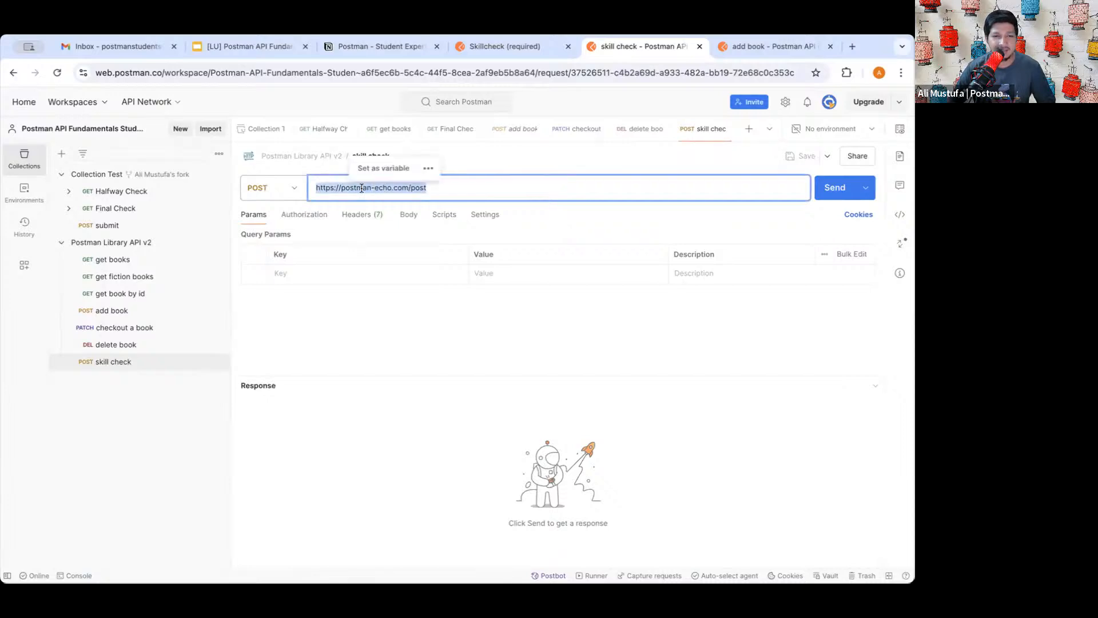
triple_click(382, 188)
click(363, 188)
click(409, 325)
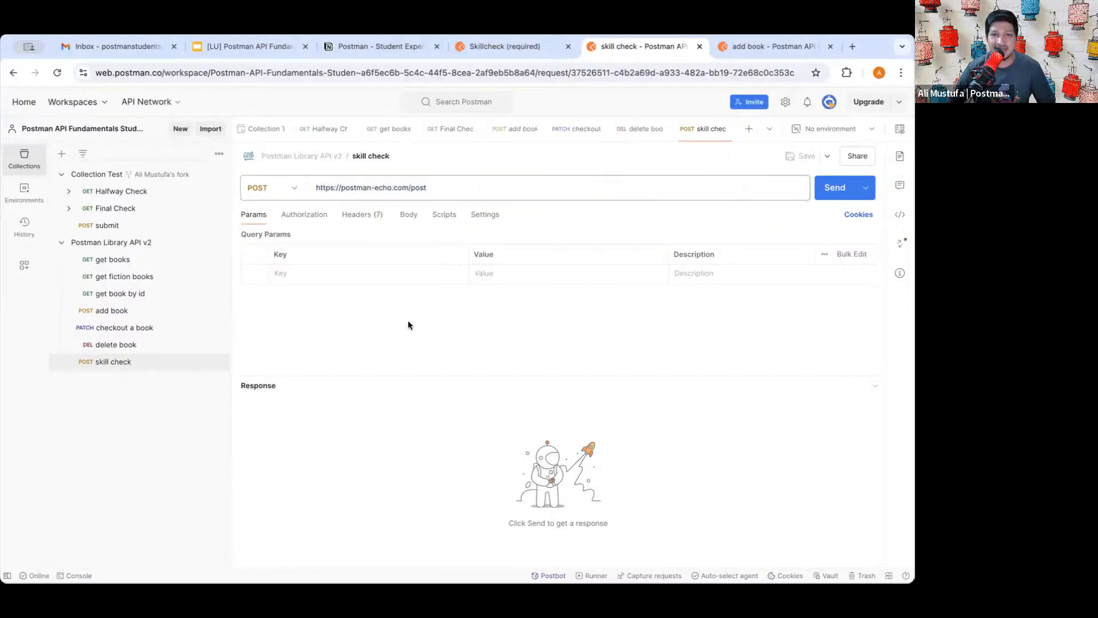
- Send skill check, getting 200 OK, and inspect the echoed host in the response
click(822, 187)
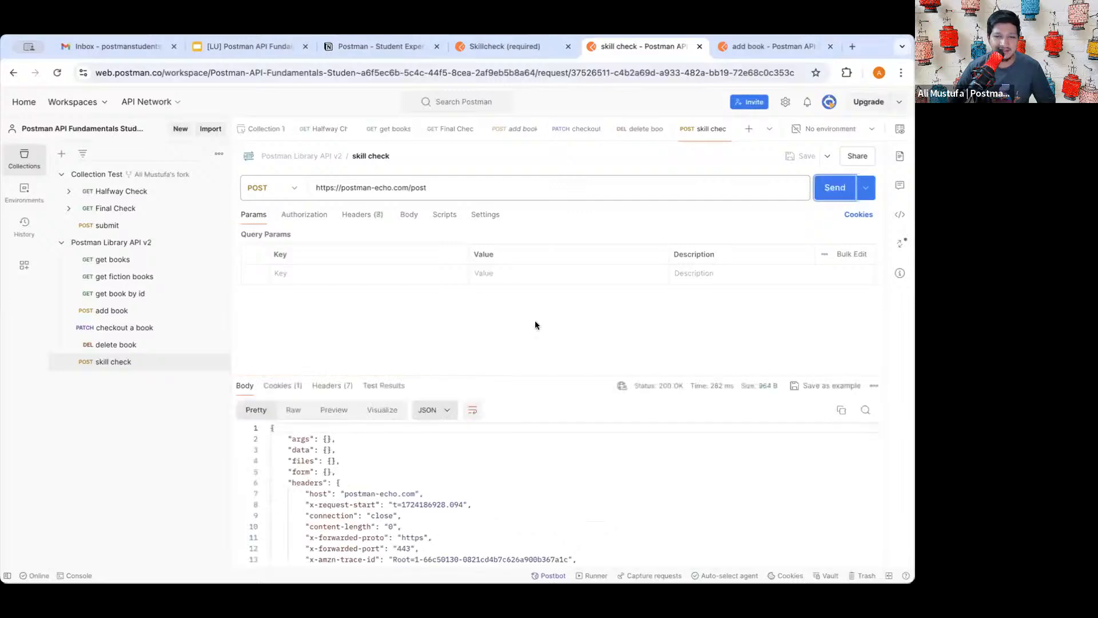
scroll(323, 484, down, 3)
scroll(324, 485, up, 3)
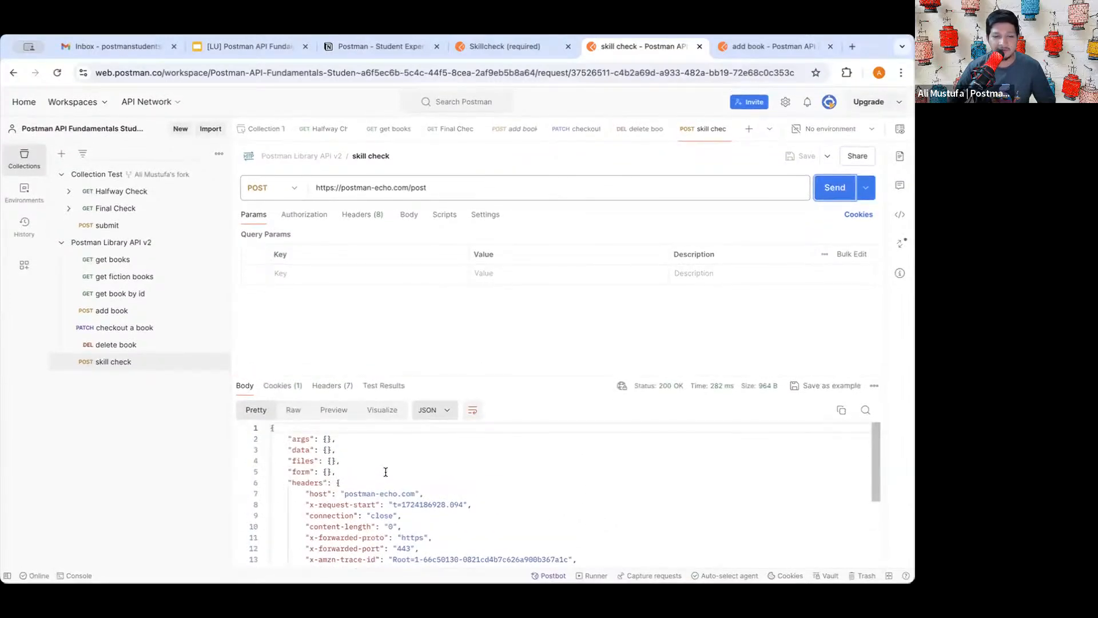
click(365, 482)
click(426, 493)
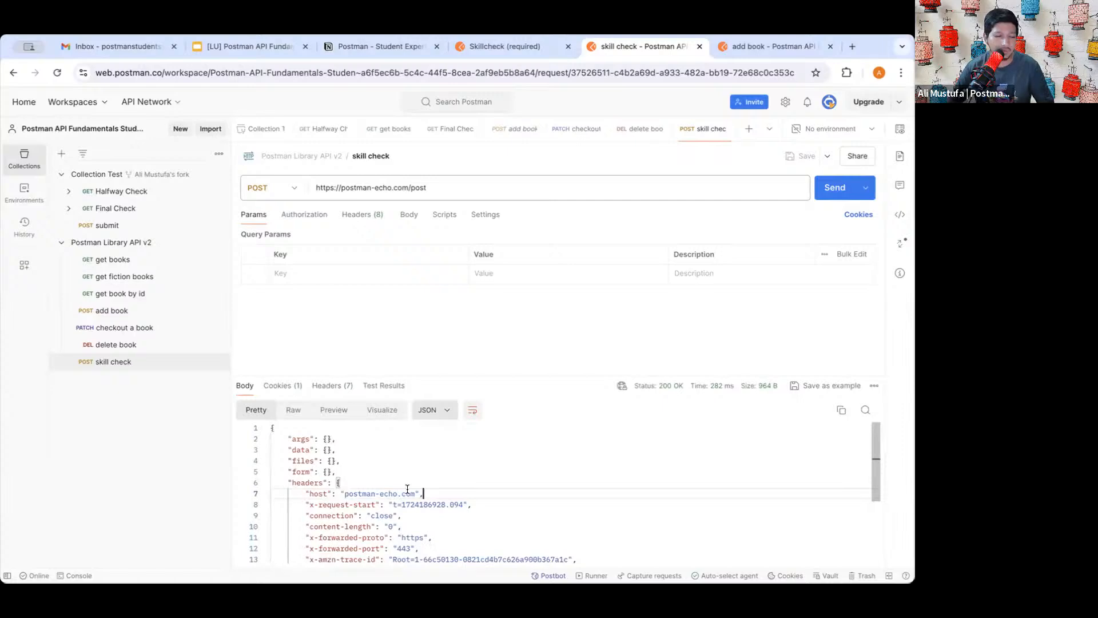
drag(344, 493, 410, 493)
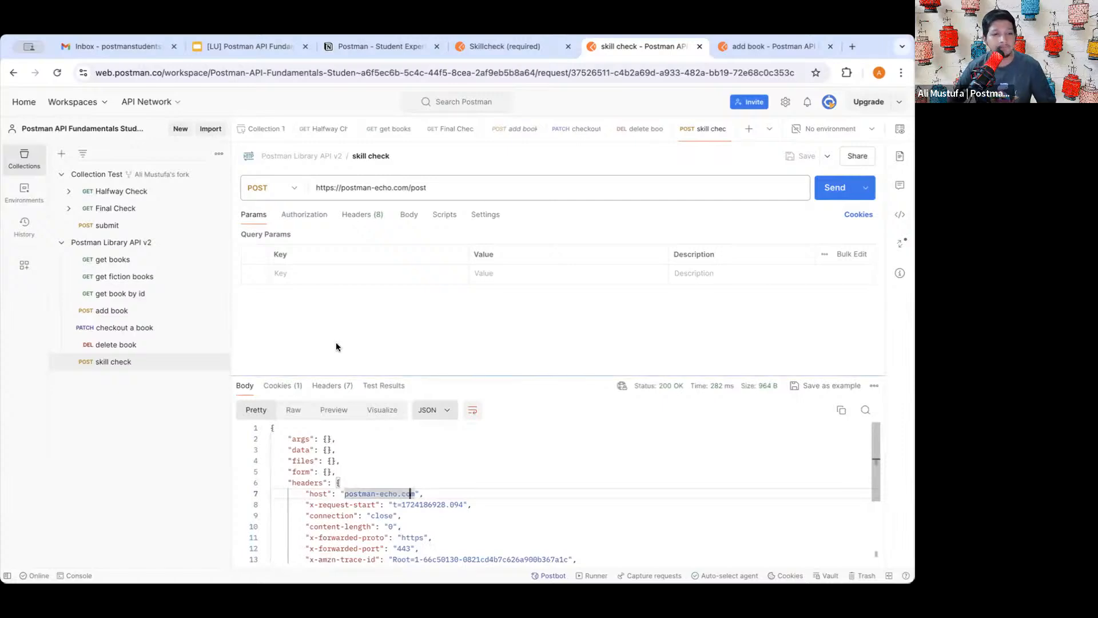
- Rerun Final Check (23 of 28 passing), read the movieName failure, and return to skill check
click(120, 209)
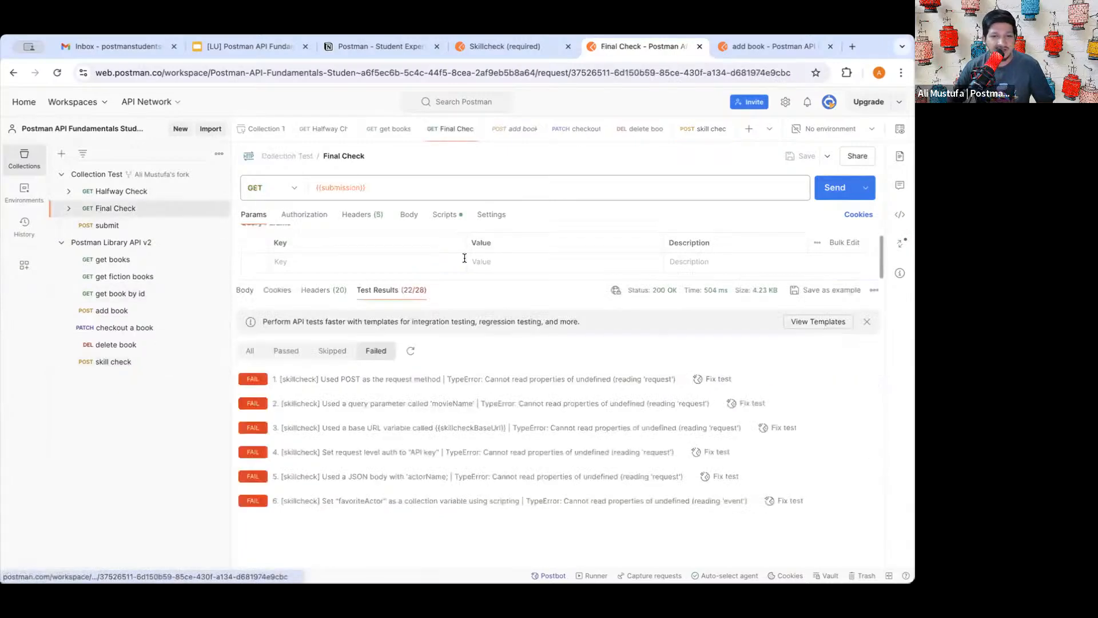
click(835, 188)
drag(275, 378, 548, 369)
drag(291, 379, 461, 379)
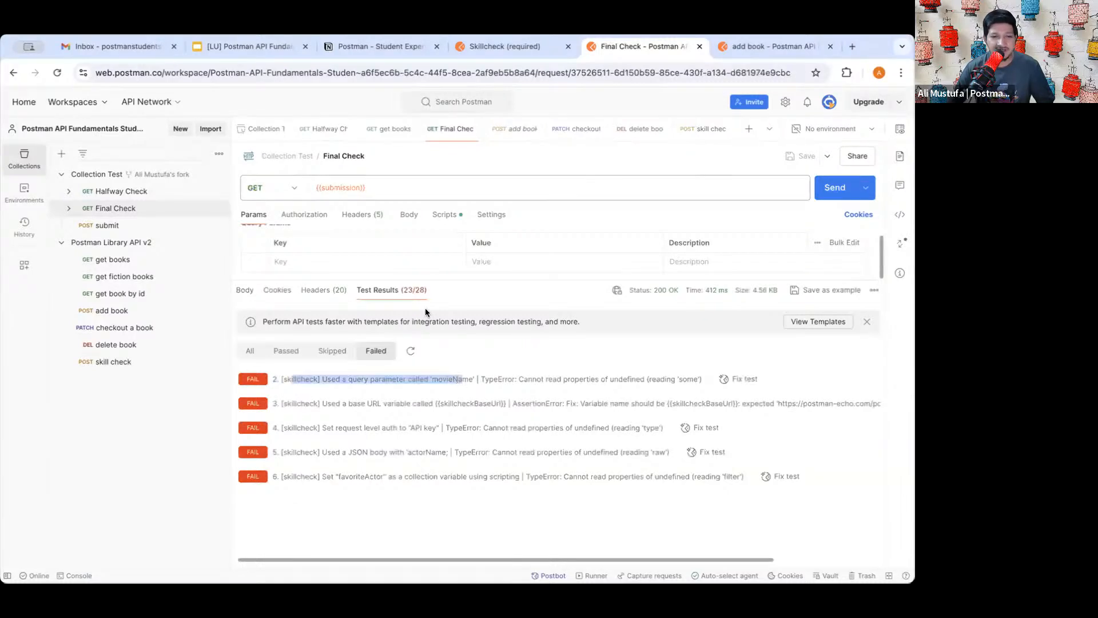
click(399, 449)
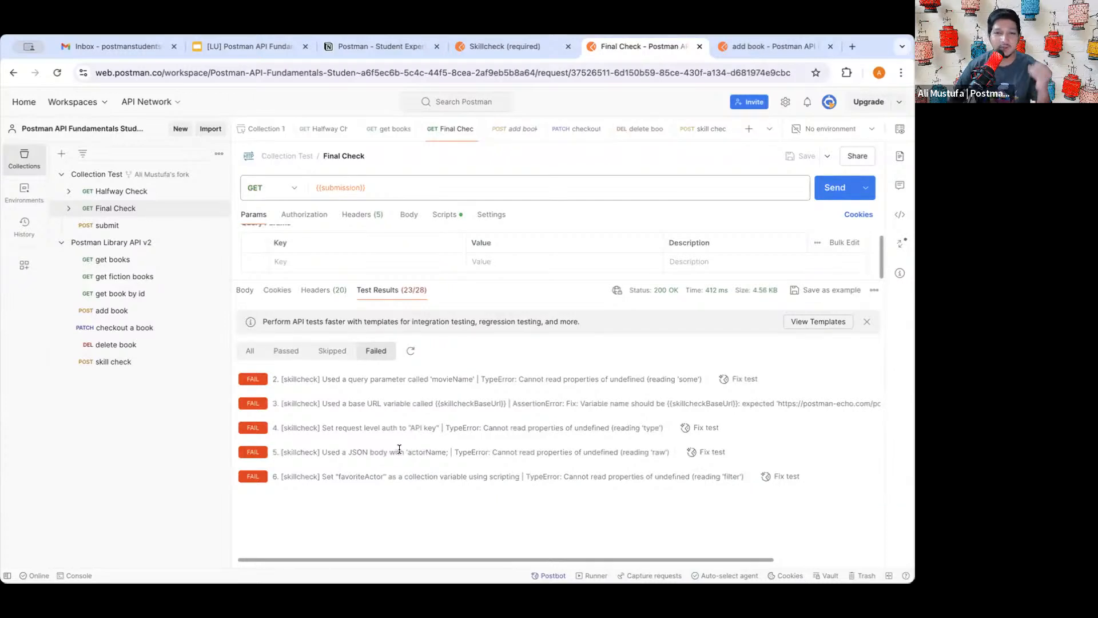
click(153, 364)
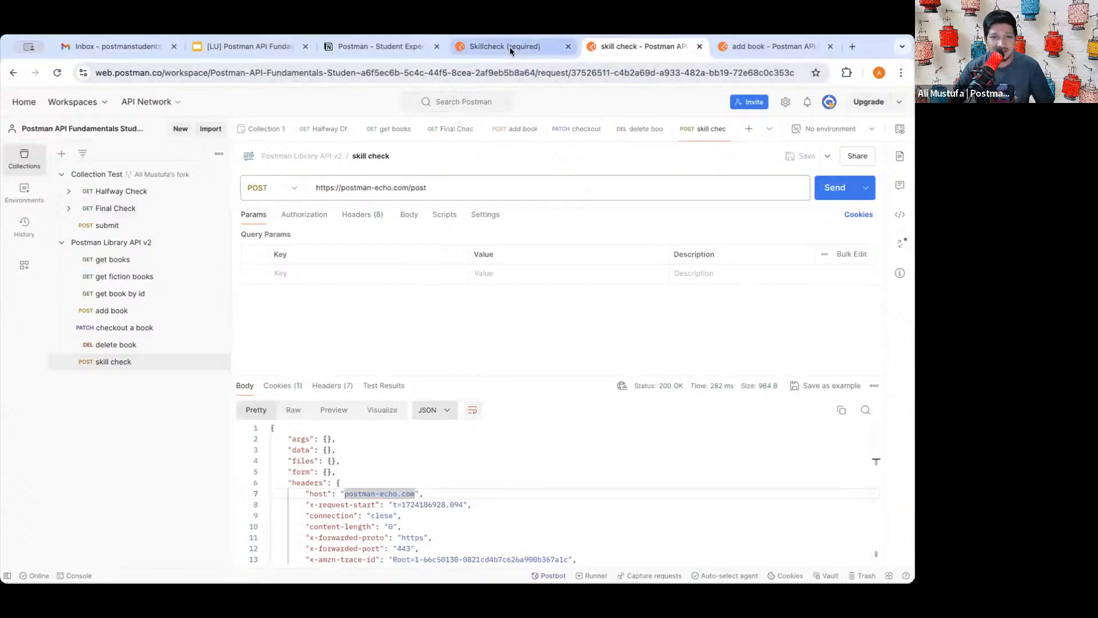
click(505, 47)
scroll(433, 283, down, 2)
scroll(434, 283, down, 2)
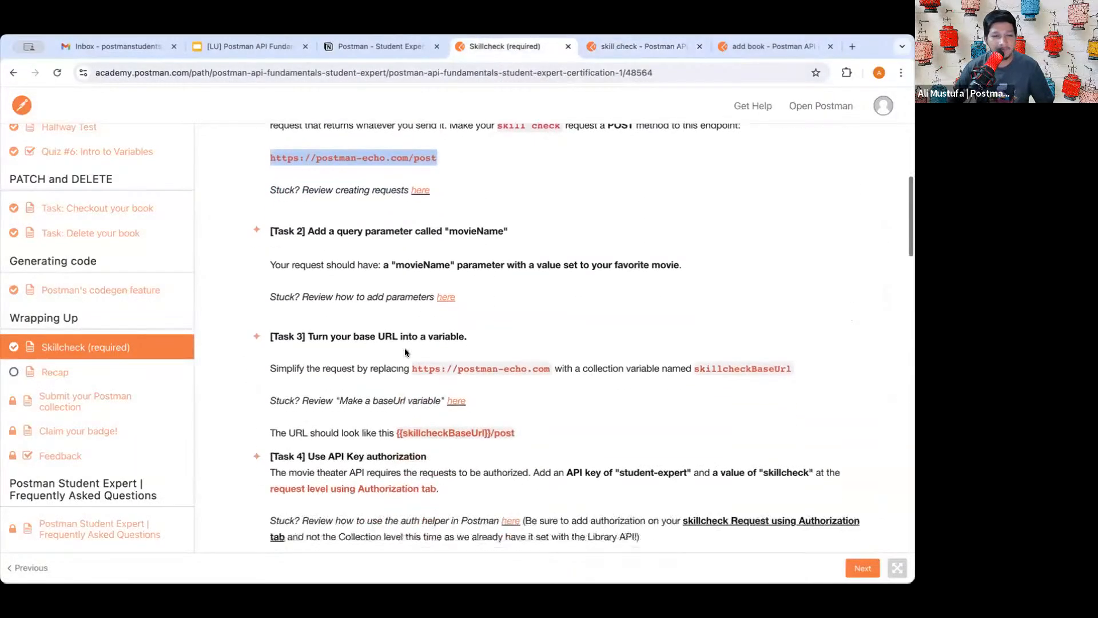
click(285, 234)
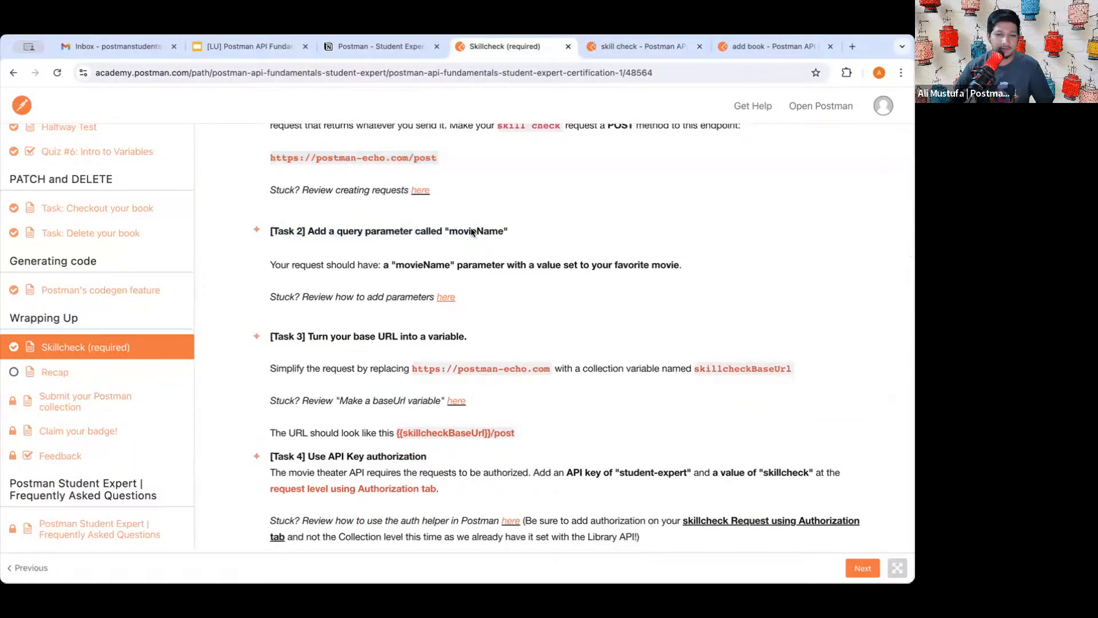
drag(303, 231, 510, 227)
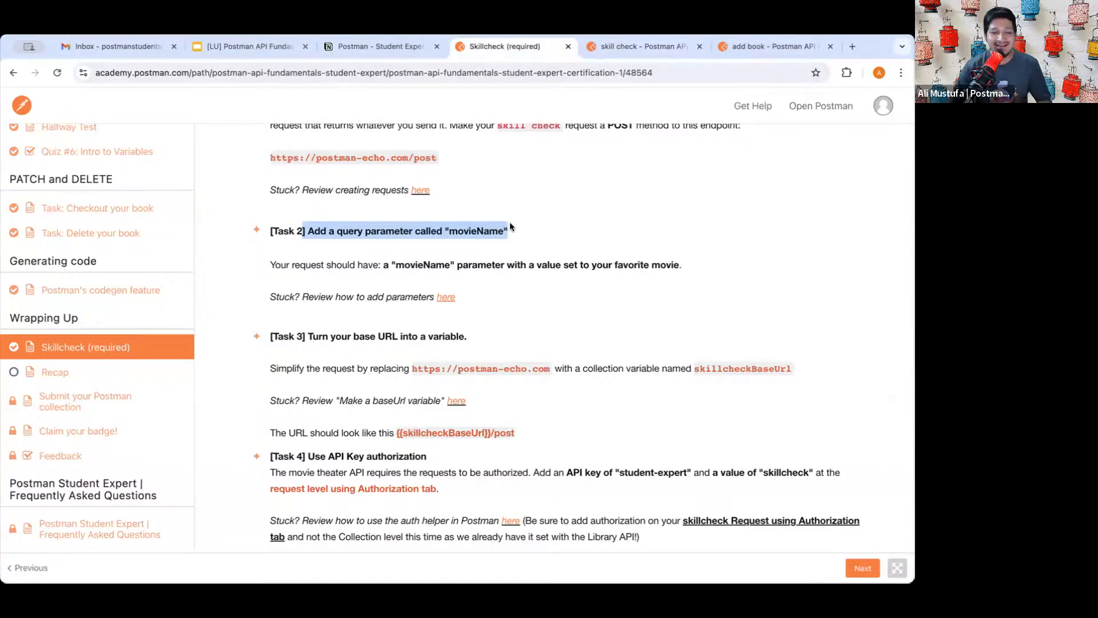
click(480, 231)
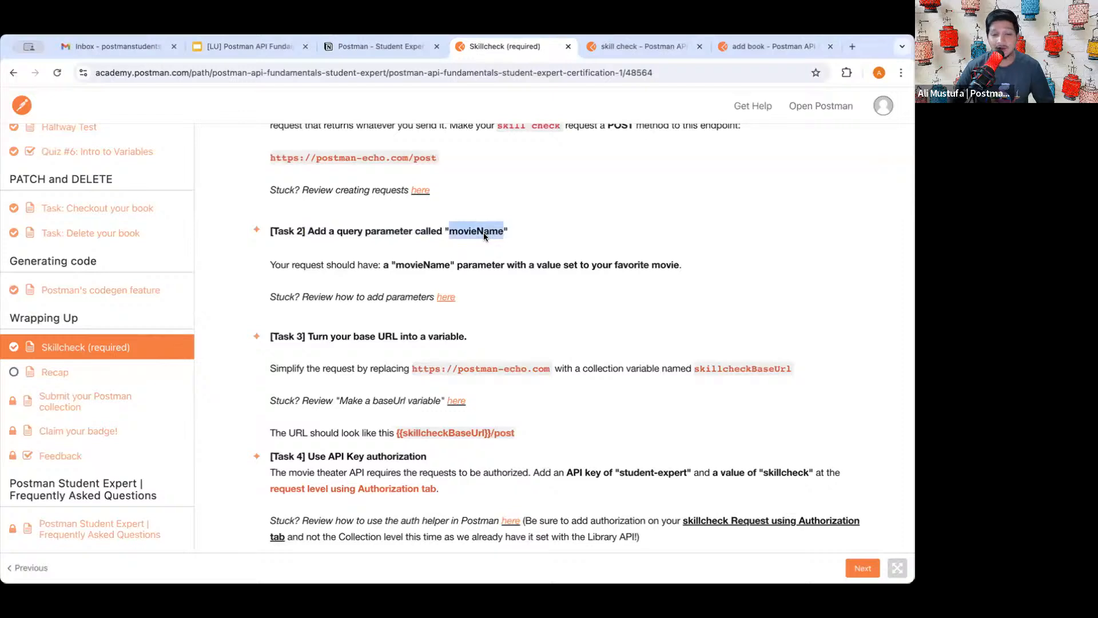
double_click(481, 232)
triple_click(480, 231)
double_click(480, 231)
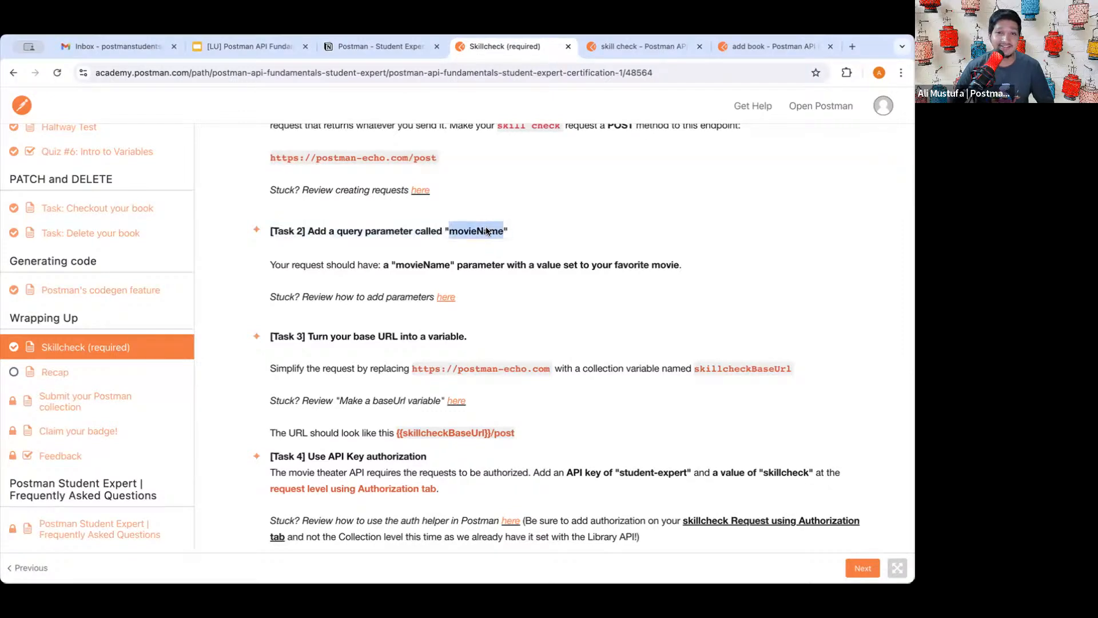
click(481, 231)
scroll(472, 280, down, 1)
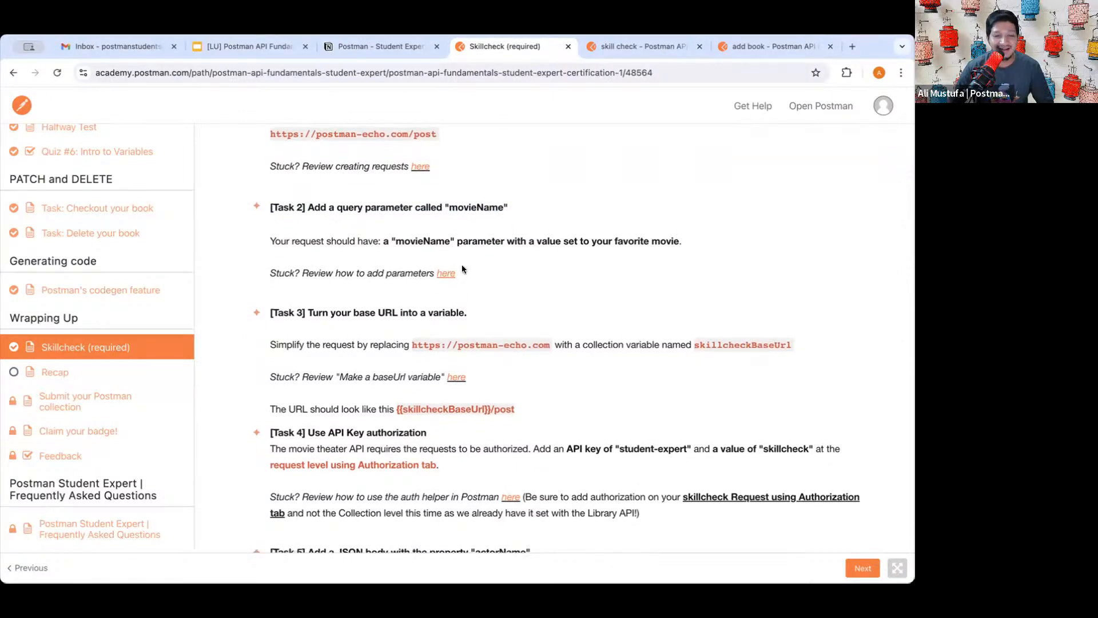
scroll(449, 309, up, 1)
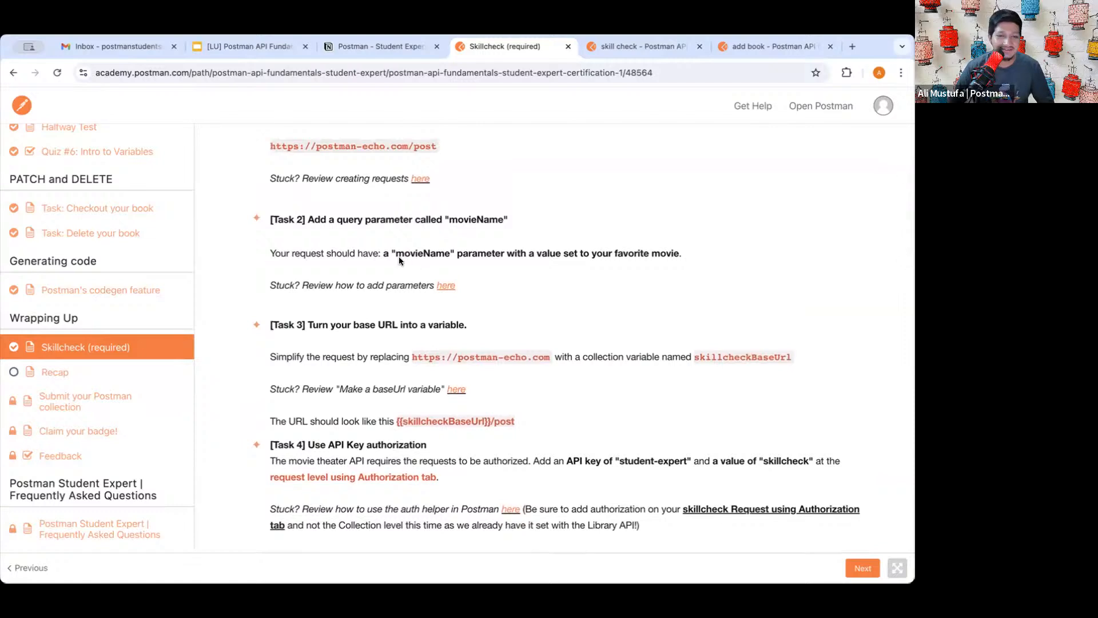
double_click(420, 255)
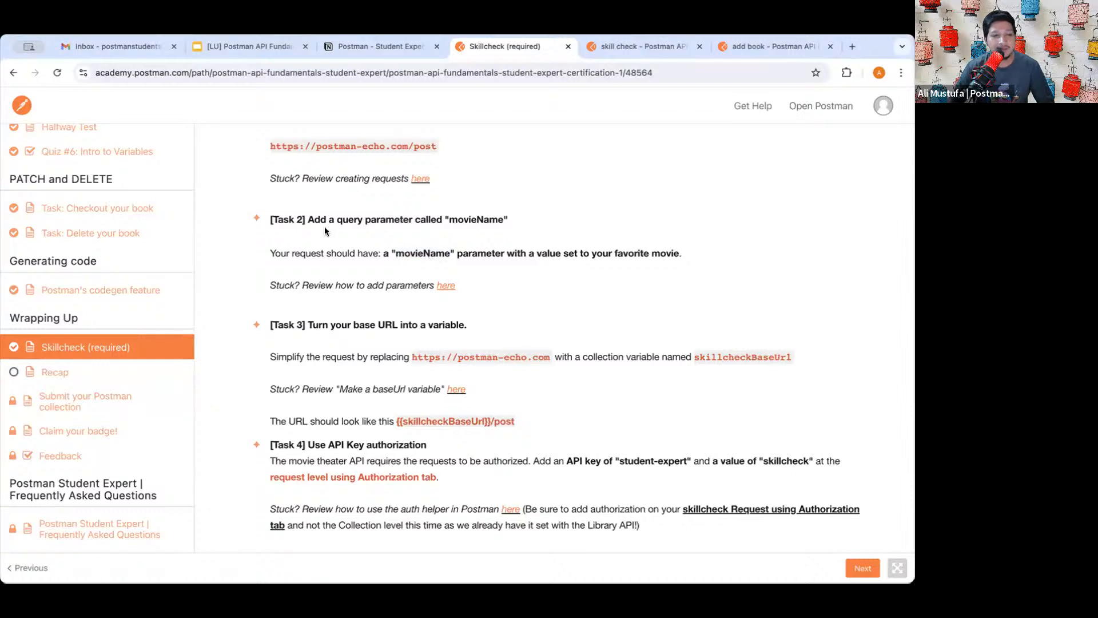
double_click(458, 220)
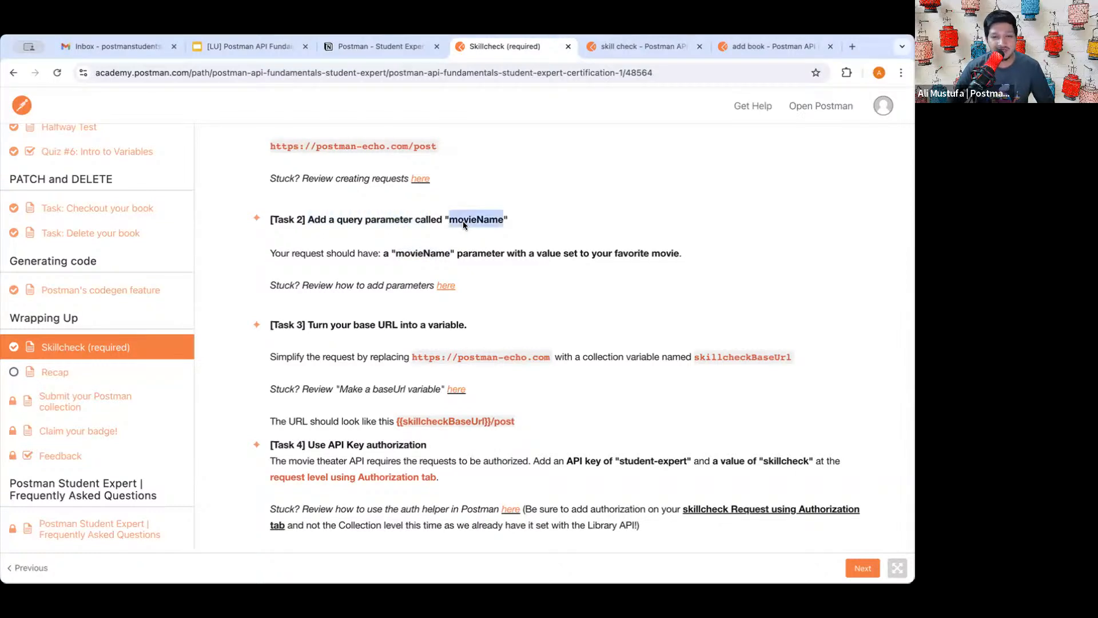
click(385, 252)
double_click(434, 253)
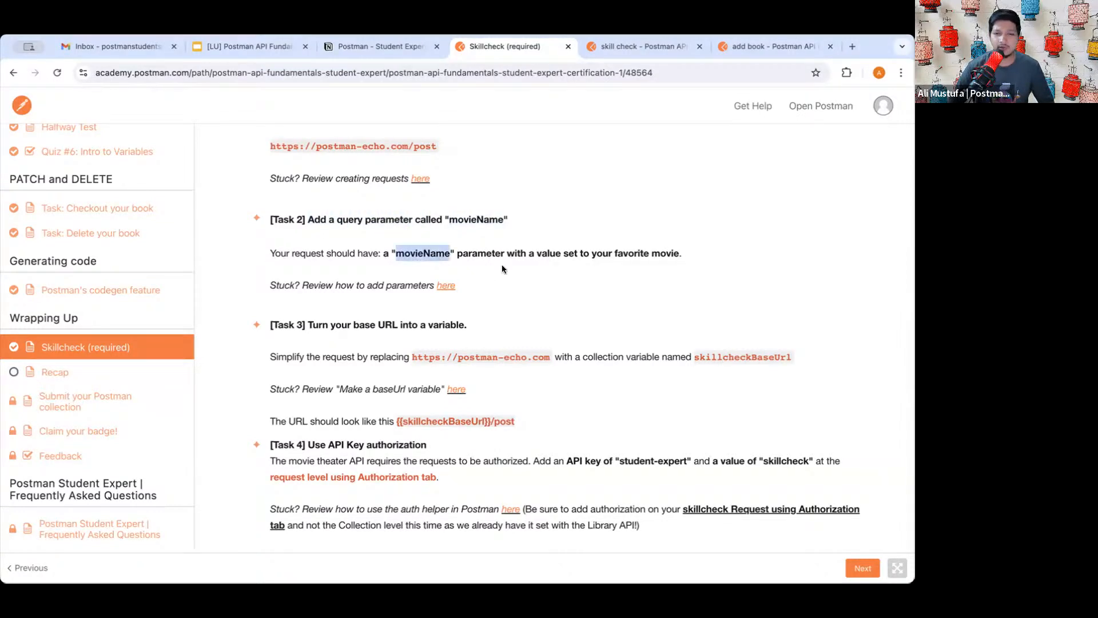
click(507, 265)
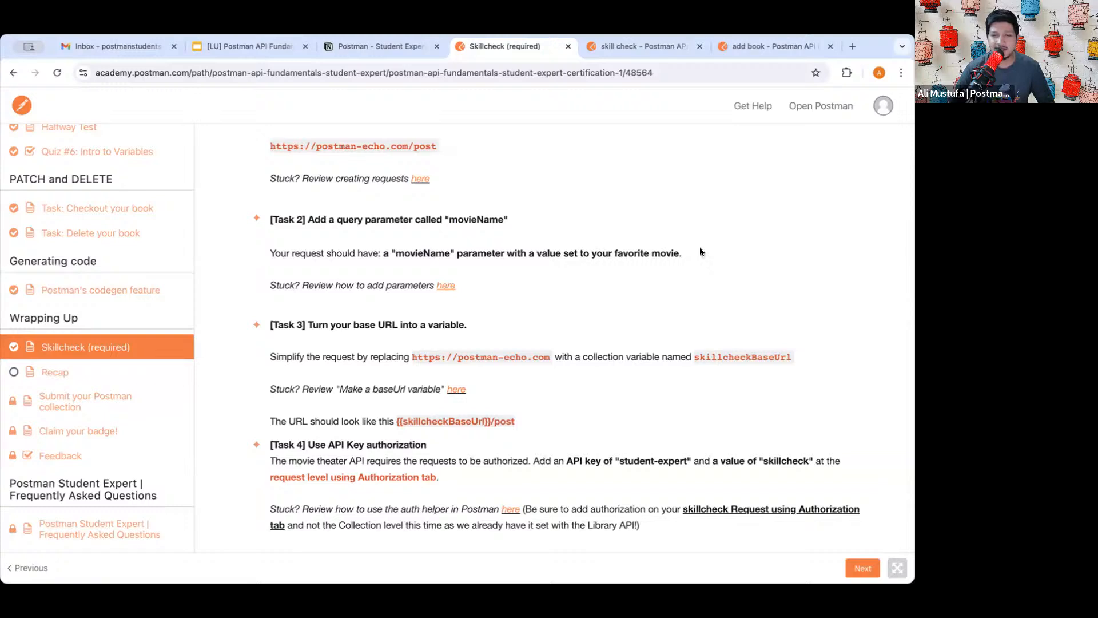
double_click(650, 254)
click(631, 55)
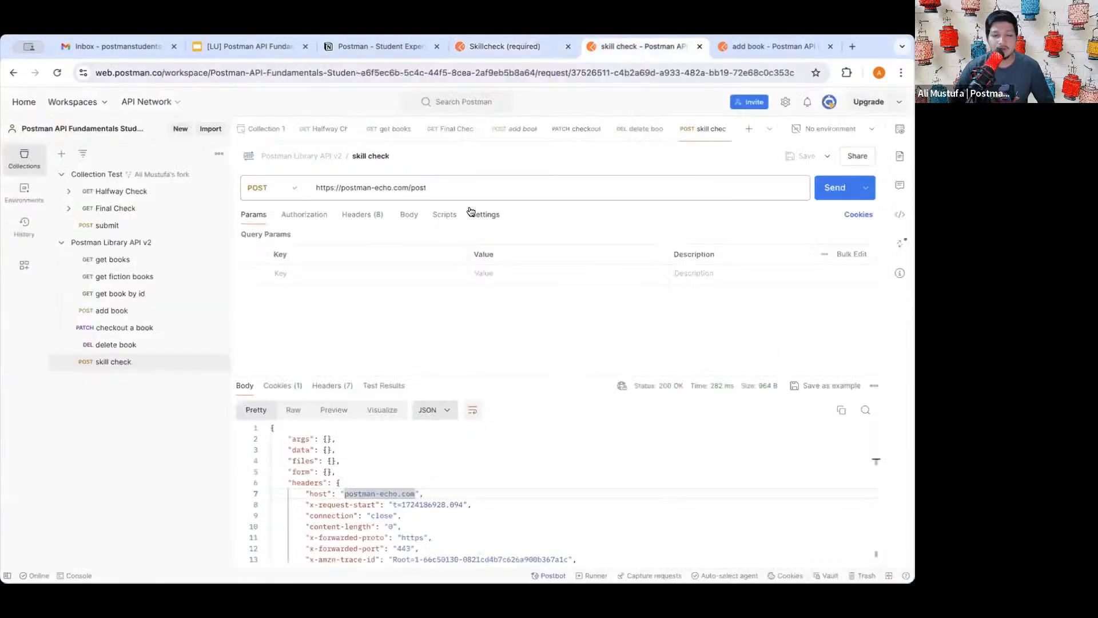
- Enter movieName as a new query parameter key, making the URL end in ?movieName
drag(250, 234, 287, 237)
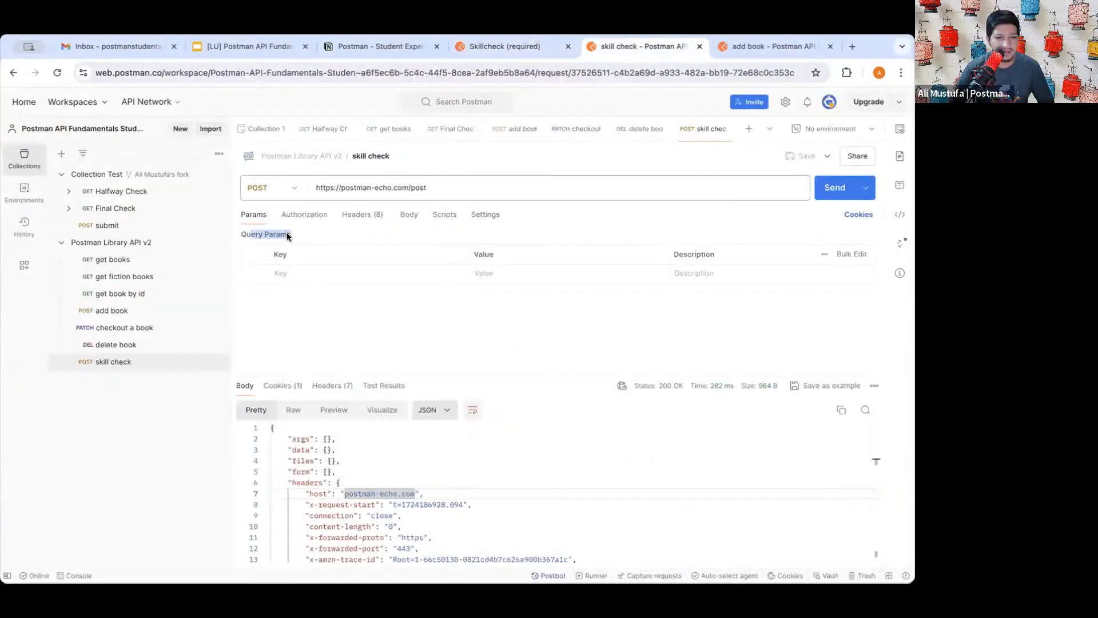
click(299, 273)
text(mo)
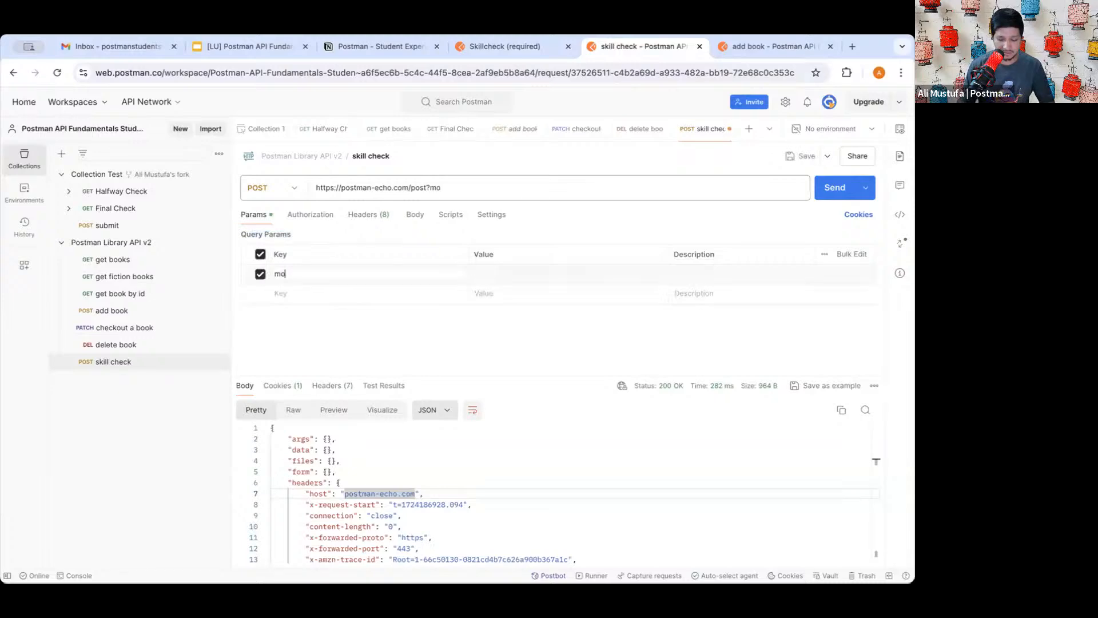
text(vies)
key(BackSpace)
key(BackSpace)
text(e)
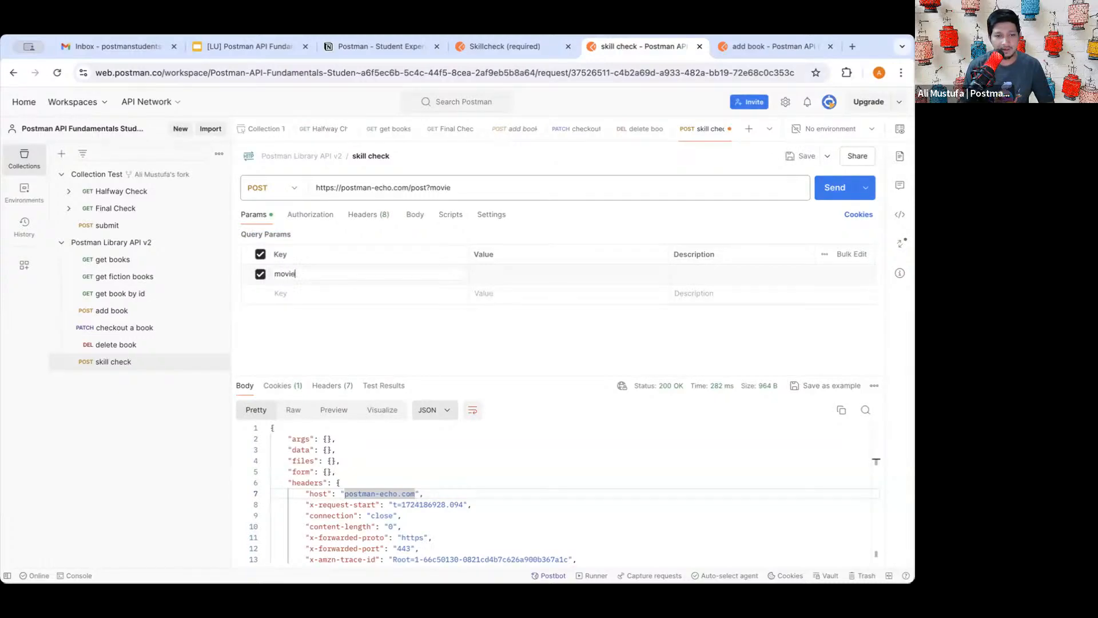
text(Name)
click(360, 312)
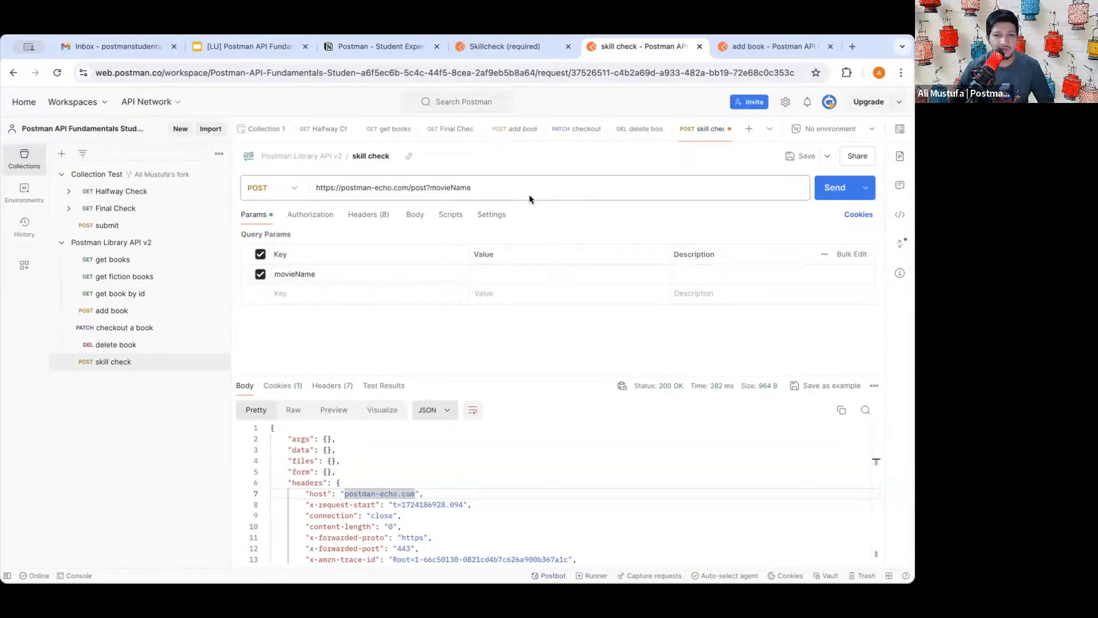
- Check movieName's spelling against the task instructions, then select its Value cell
click(504, 46)
double_click(481, 220)
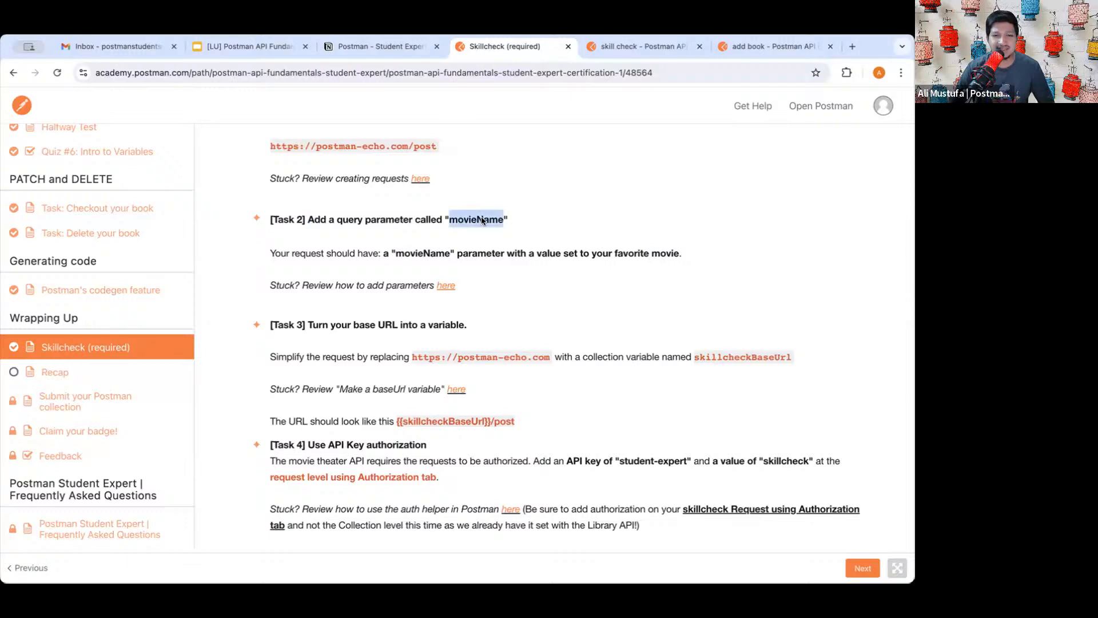
click(613, 51)
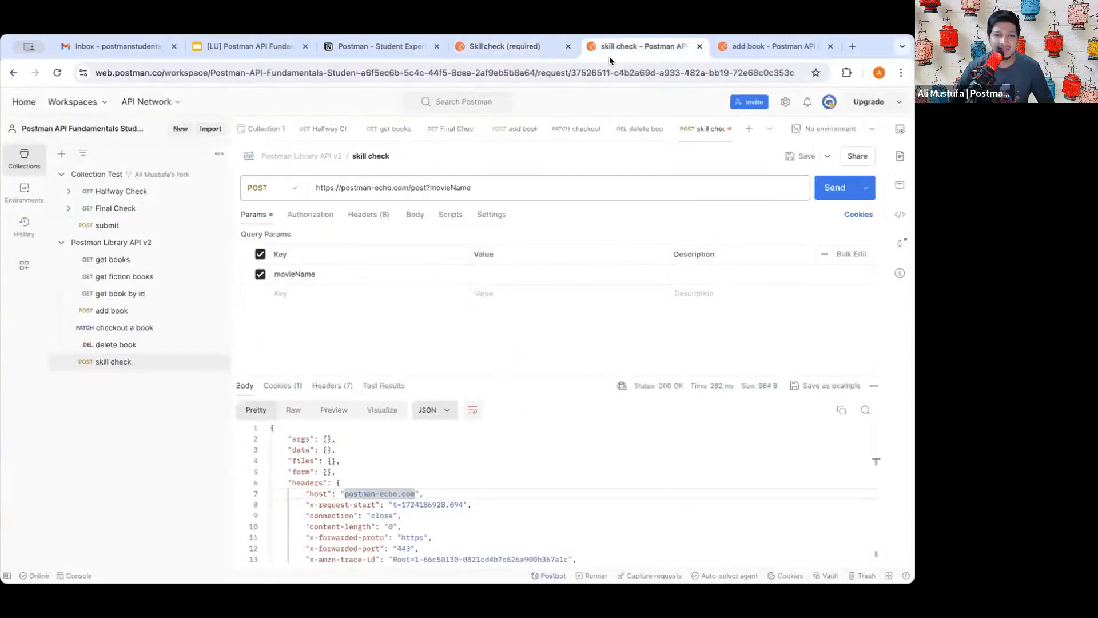
click(499, 276)
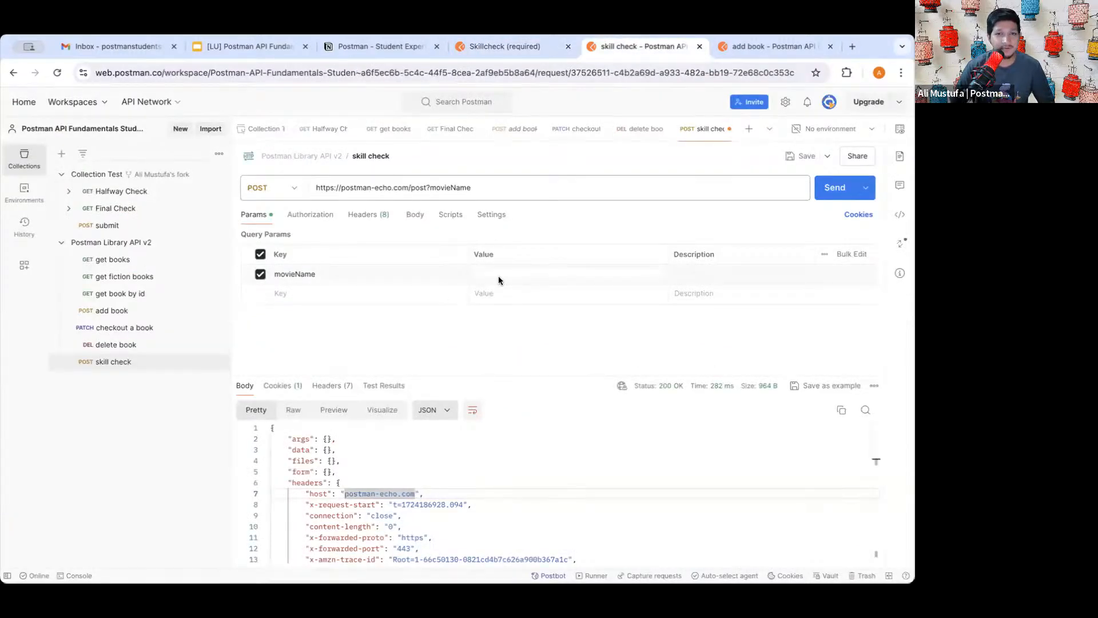
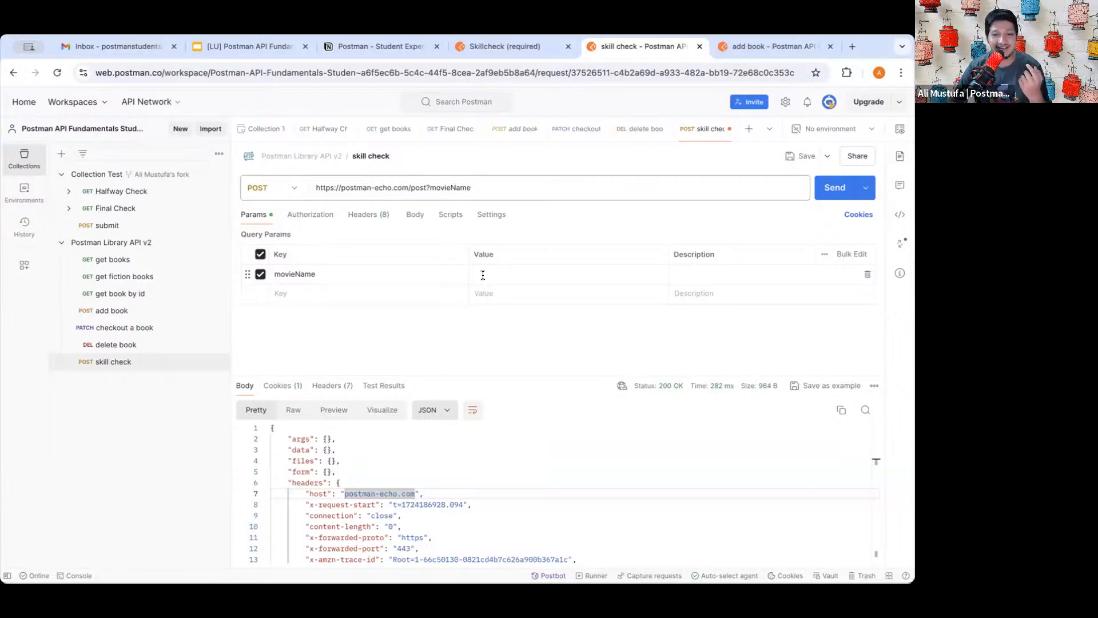
- Set the movieName parameter value to Tumbbad and save the skill check request
click(483, 275)
text(Tu)
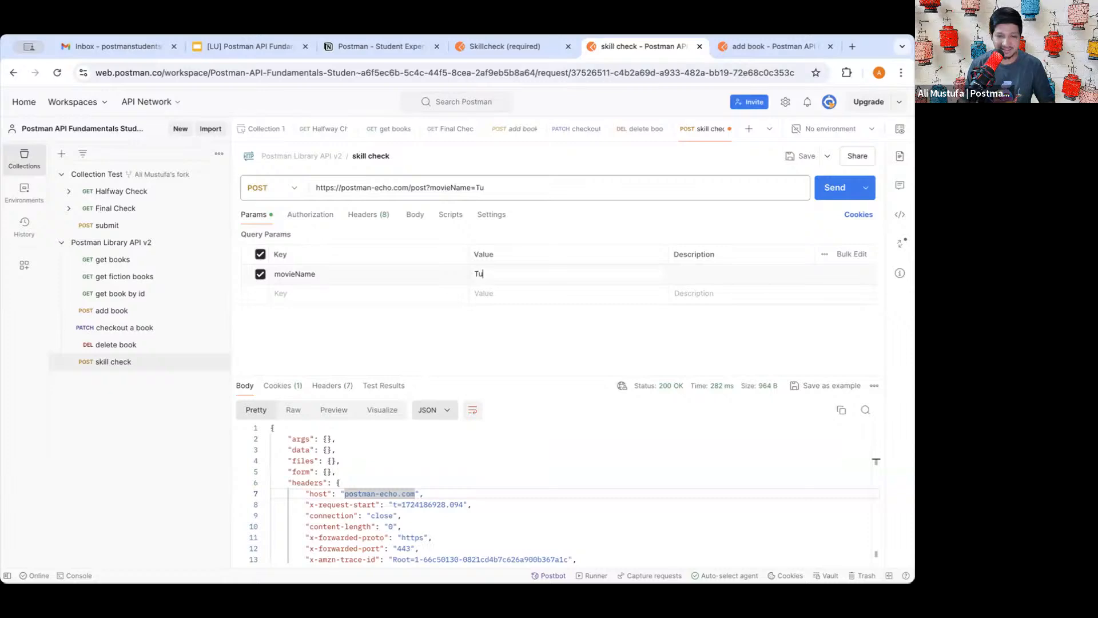
text(mbbad)
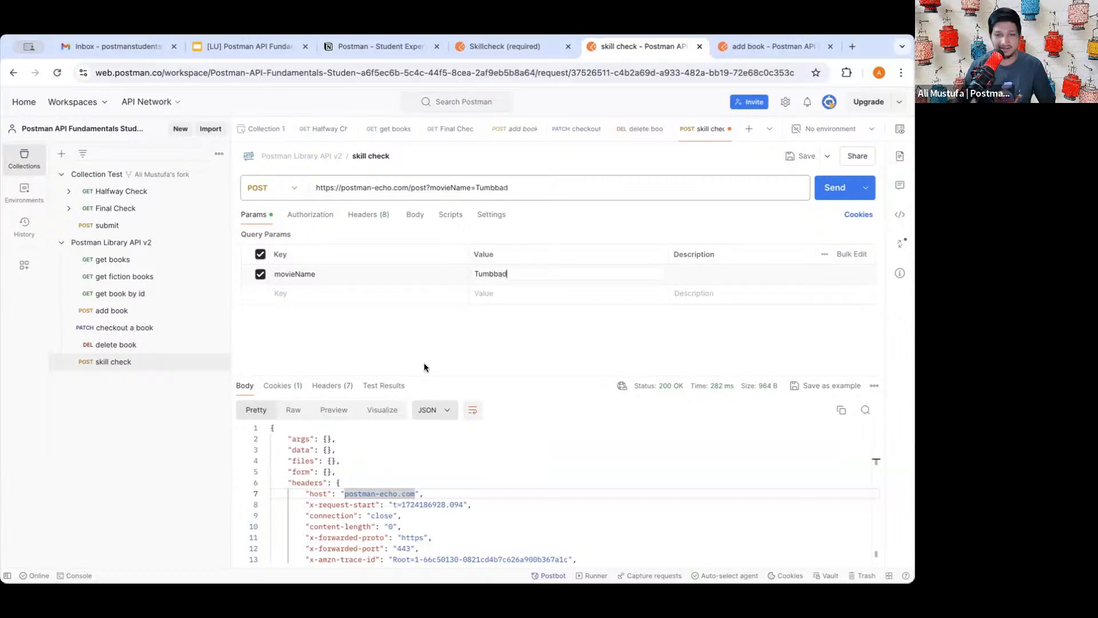
click(803, 157)
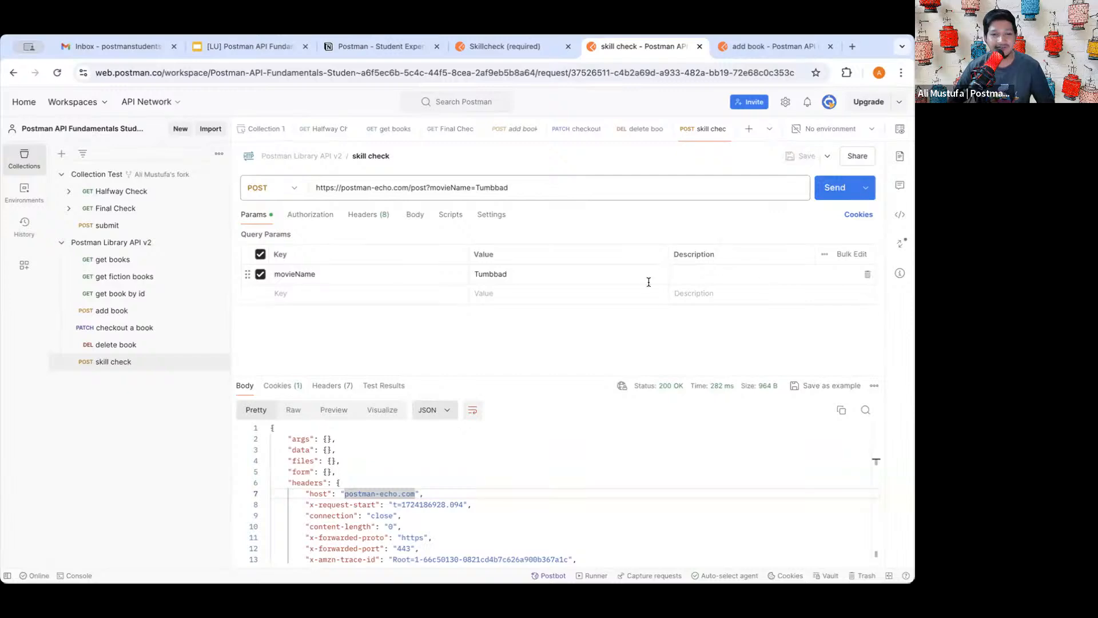
- Send the request and confirm the echo returns movieName Tumbbad under args
click(819, 191)
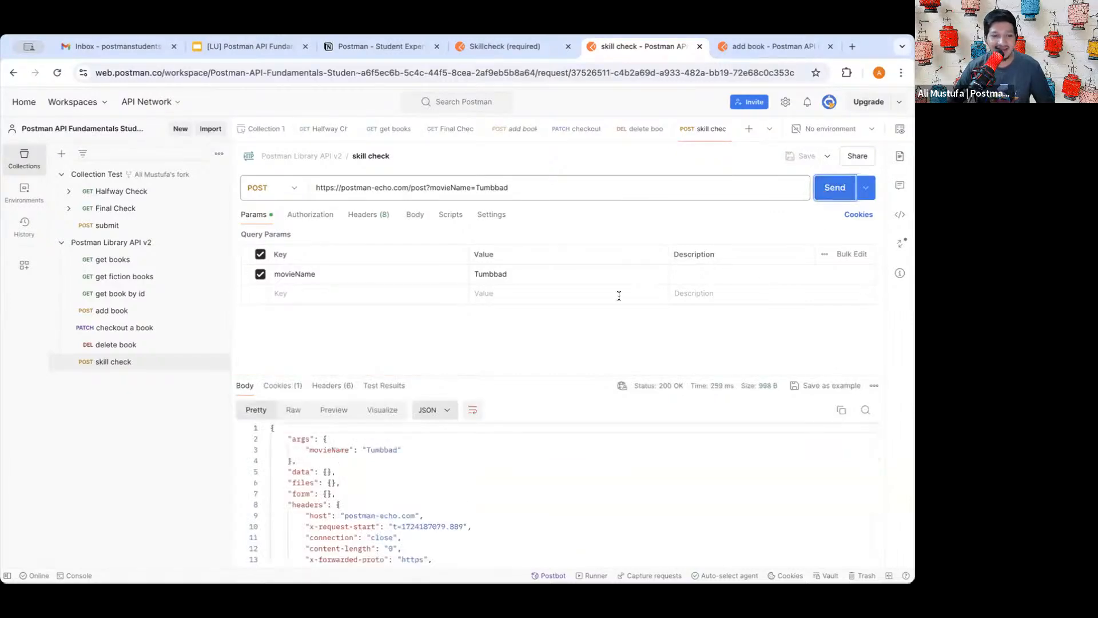
mouse_move(286, 439)
mouse_down()
mouse_move(428, 441)
mouse_move(271, 450)
mouse_up()
click(420, 448)
click(303, 460)
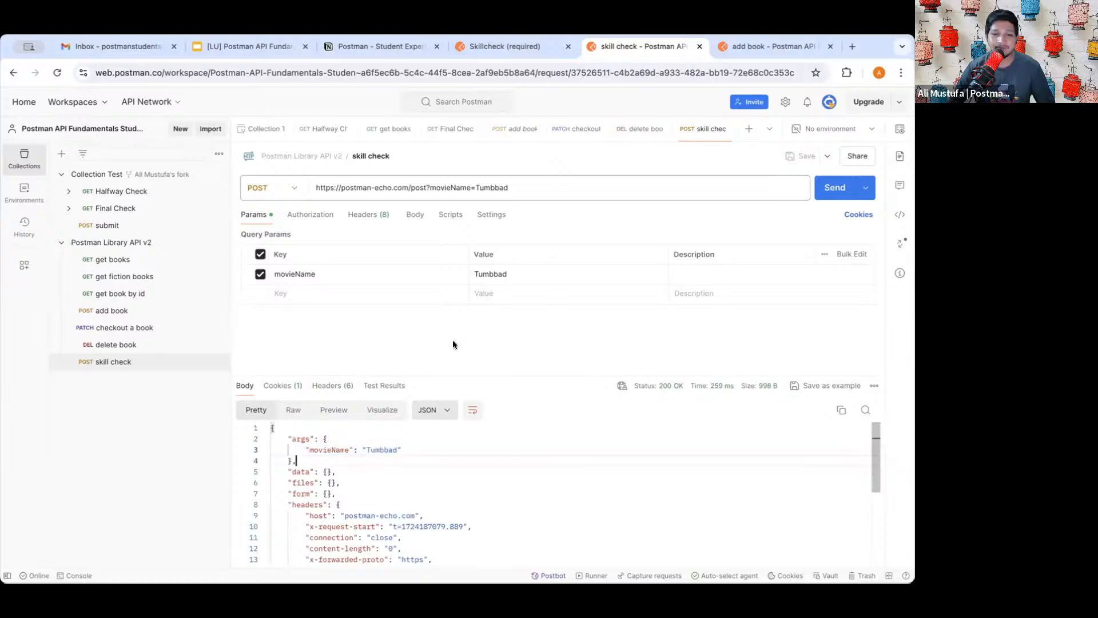
click(524, 46)
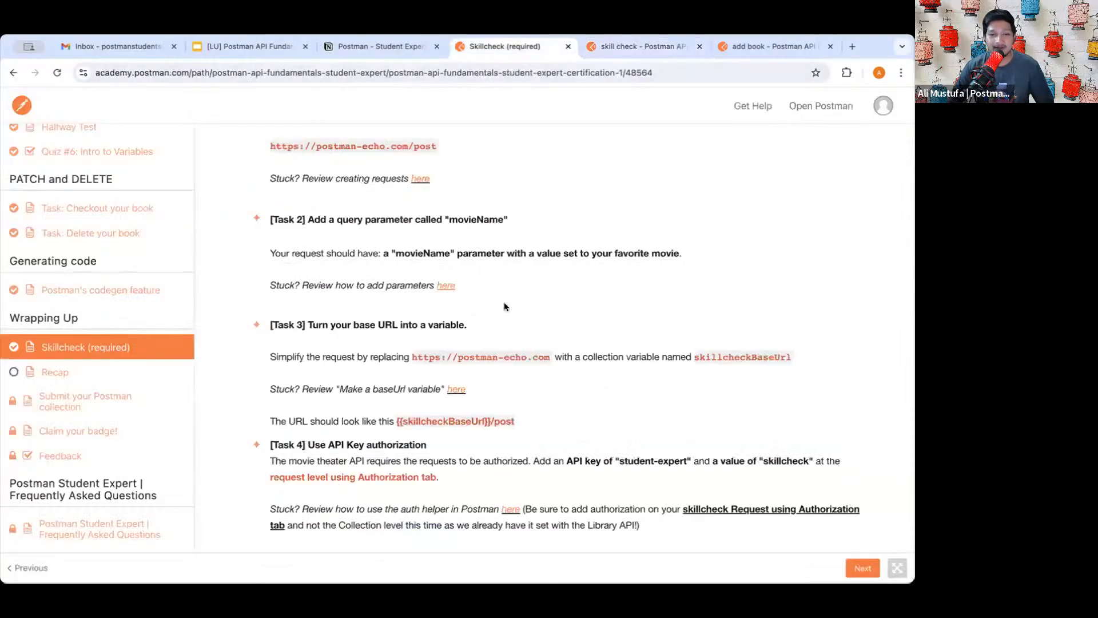
scroll(489, 333, down, 4)
scroll(472, 370, down, 2)
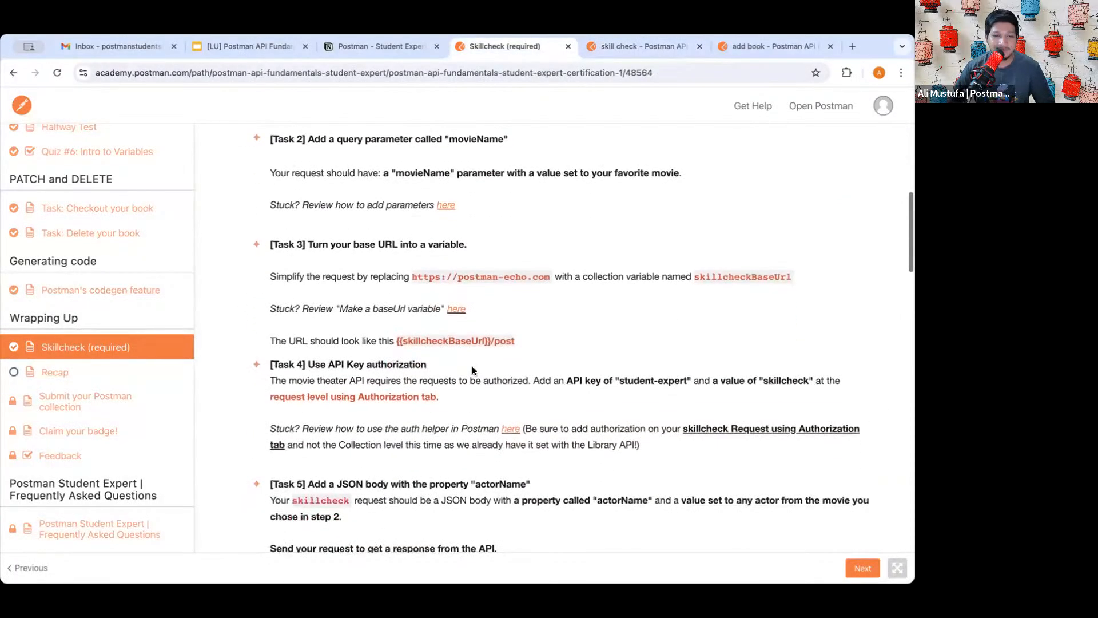
scroll(472, 371, down, 1)
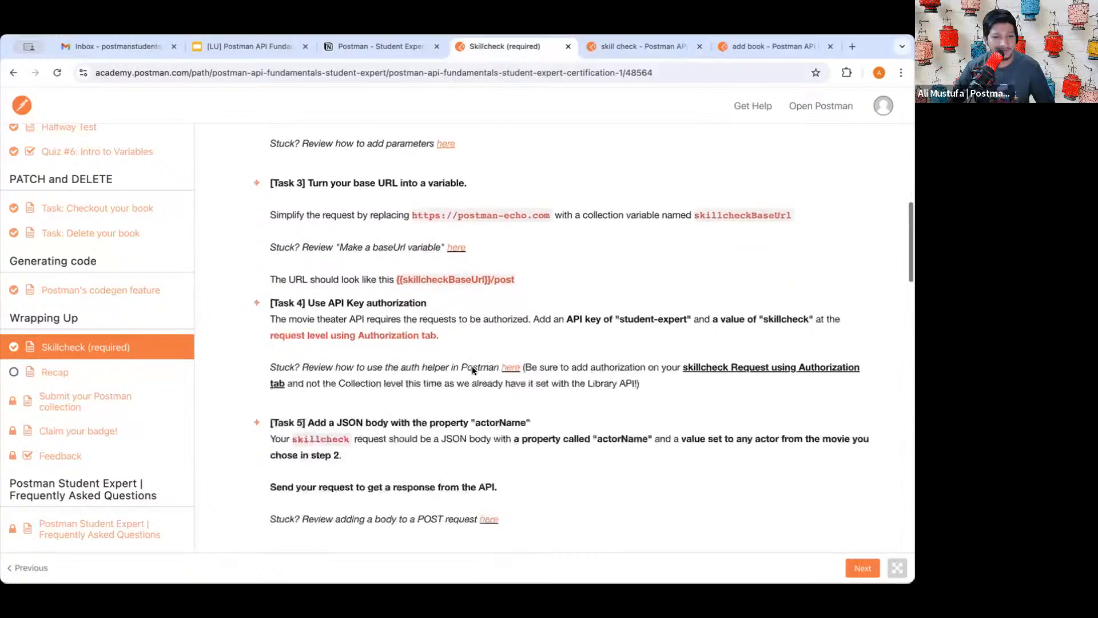
drag(309, 157, 444, 158)
click(445, 158)
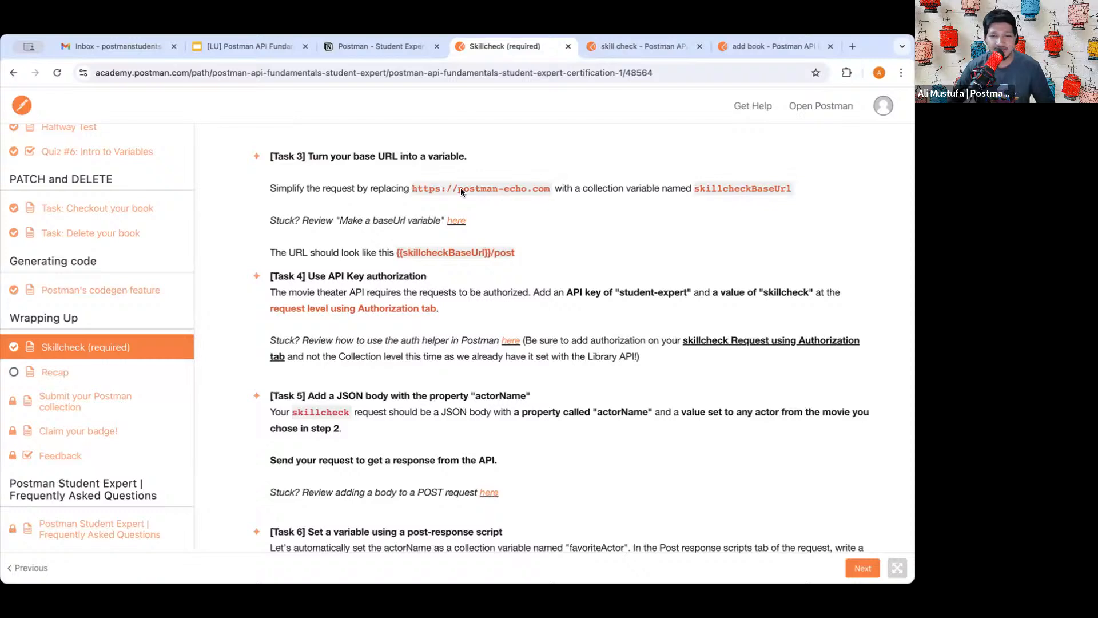
drag(412, 189, 560, 191)
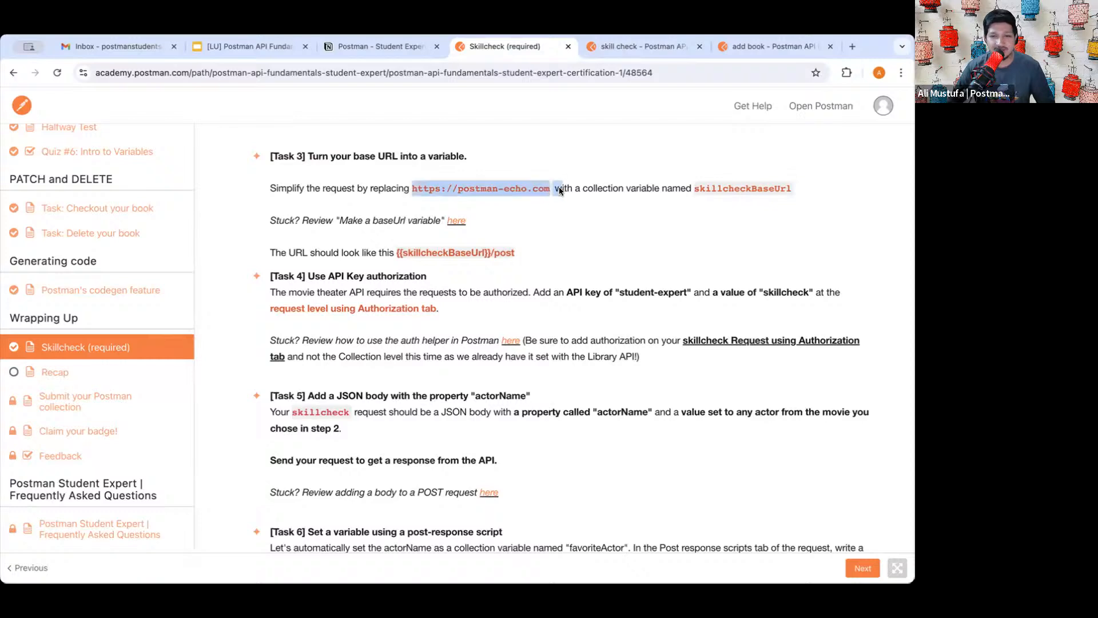
click(659, 189)
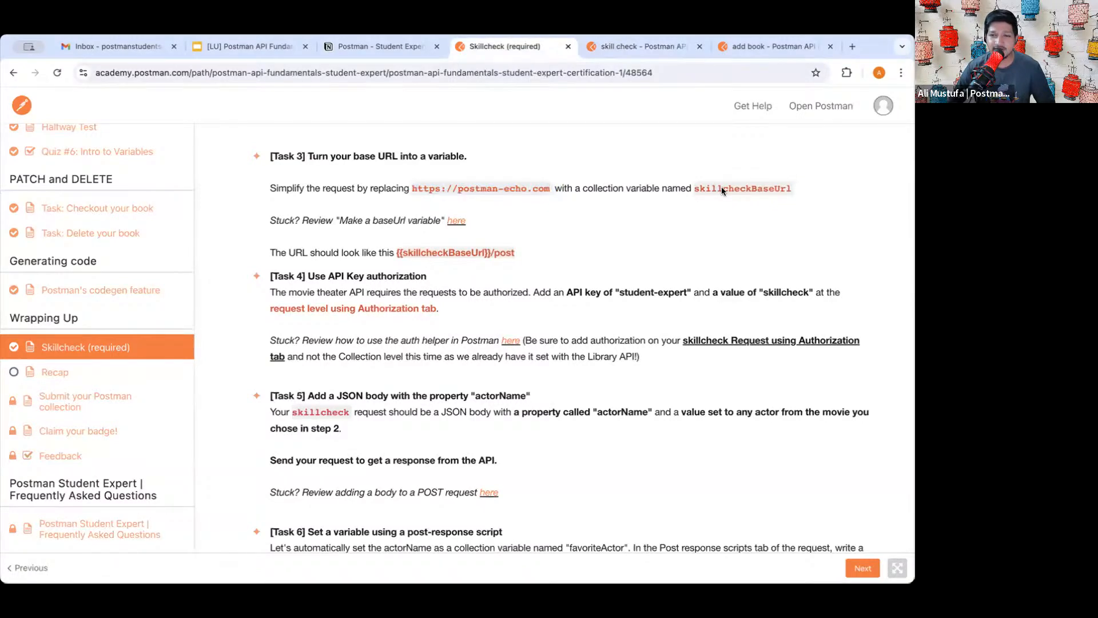
drag(694, 186, 786, 190)
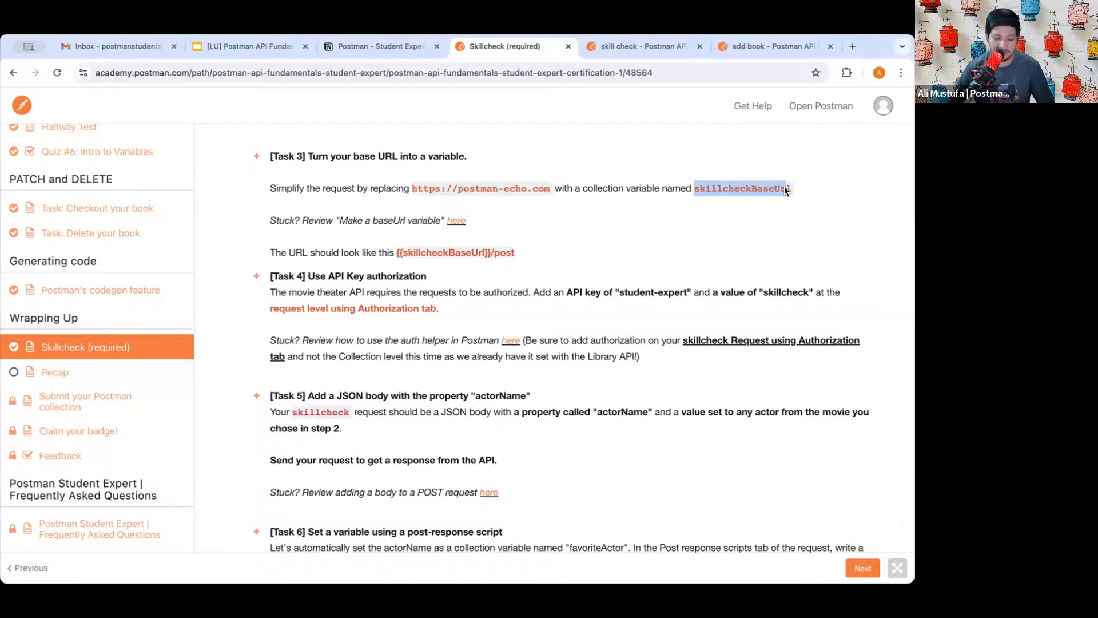
click(785, 190)
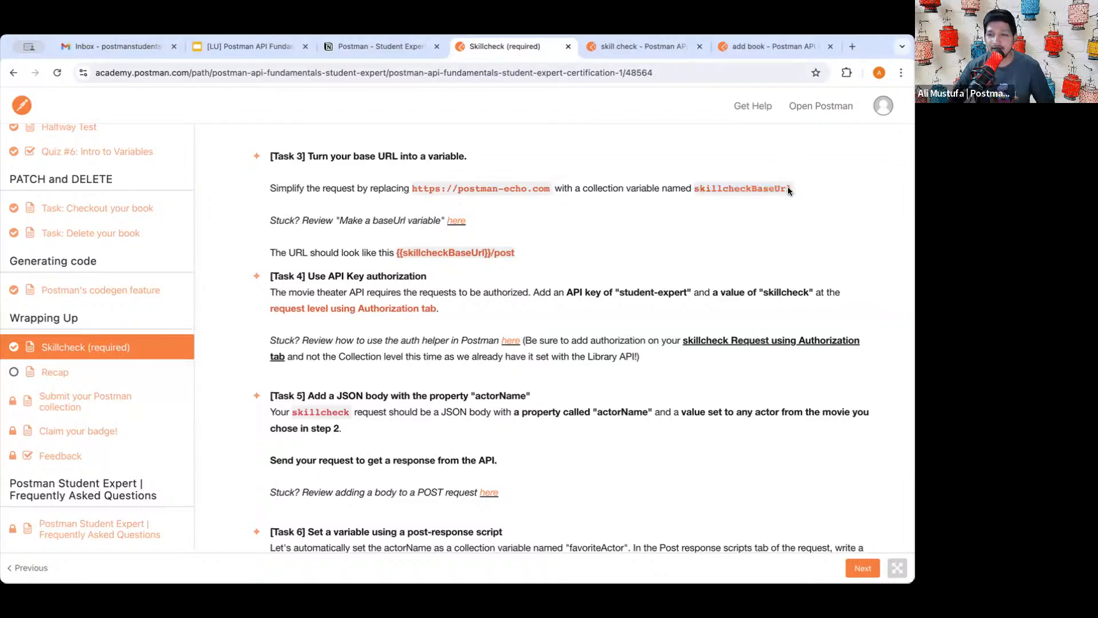
drag(792, 190, 694, 190)
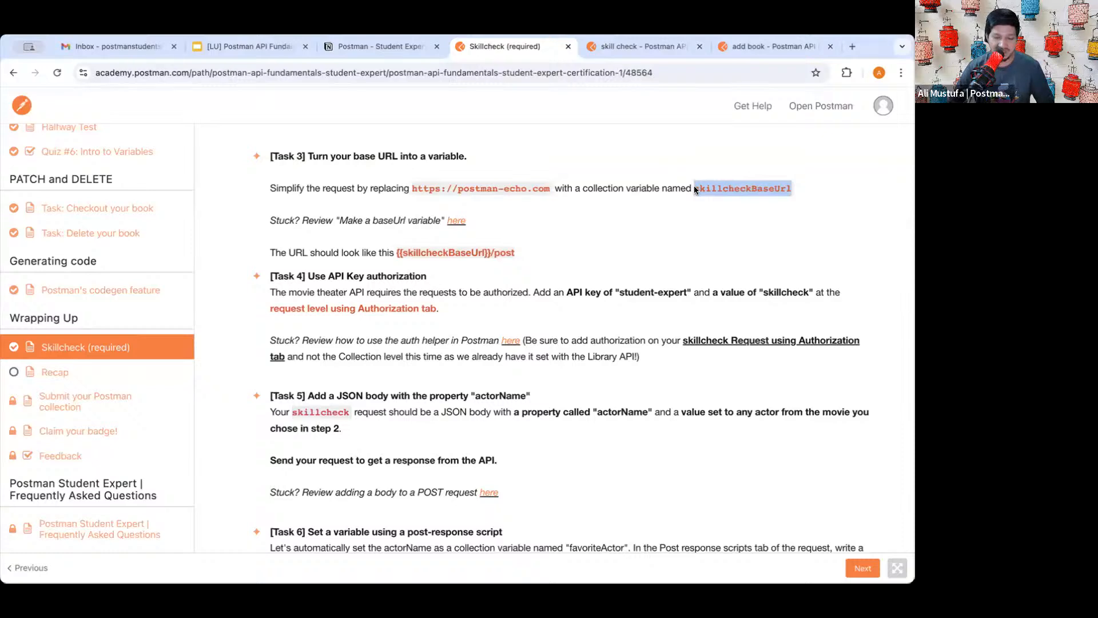
click(610, 187)
click(637, 47)
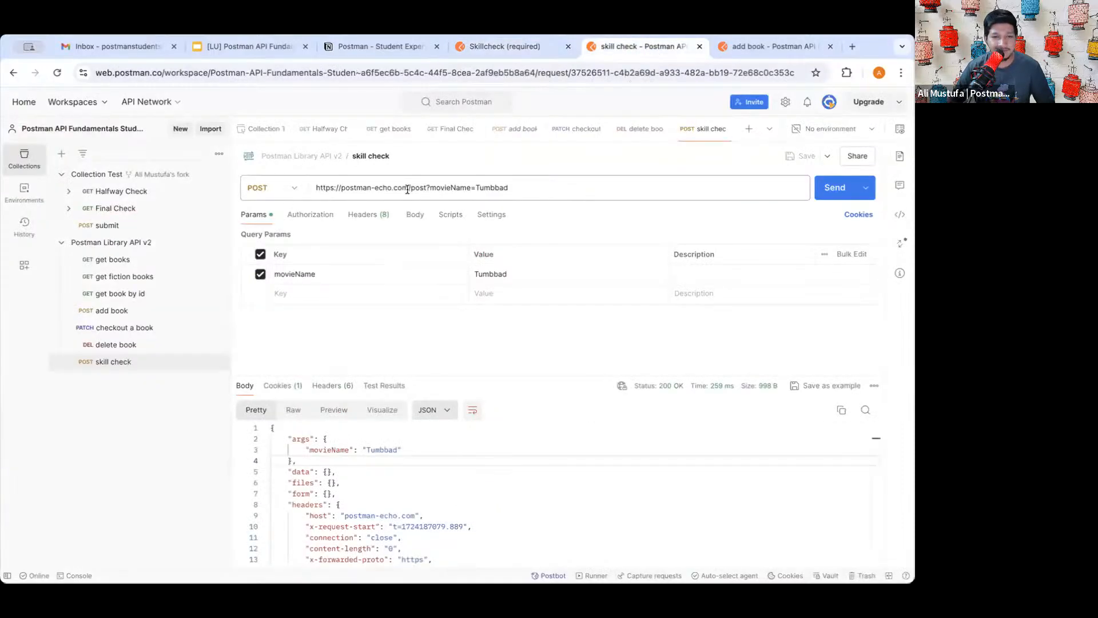
drag(409, 188, 314, 188)
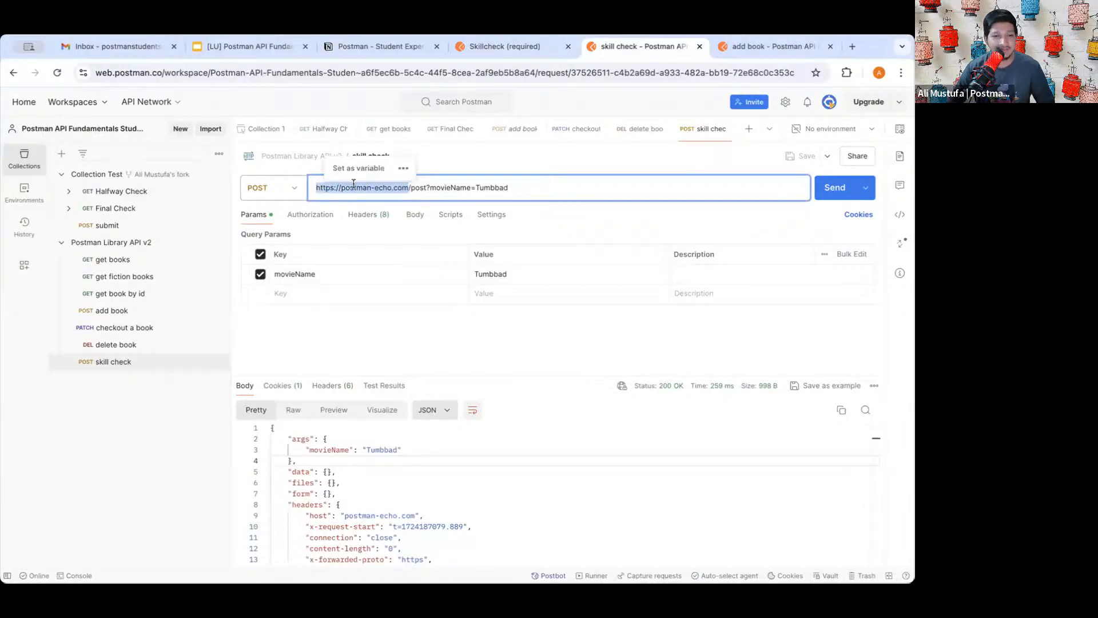
click(352, 191)
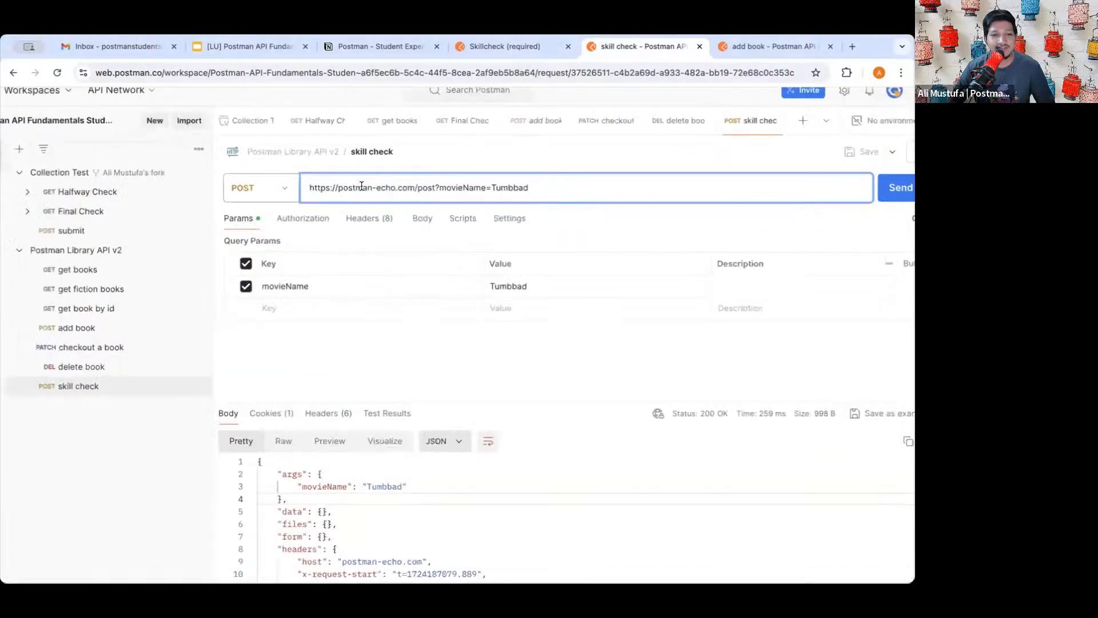
scroll(504, 221, left, 2)
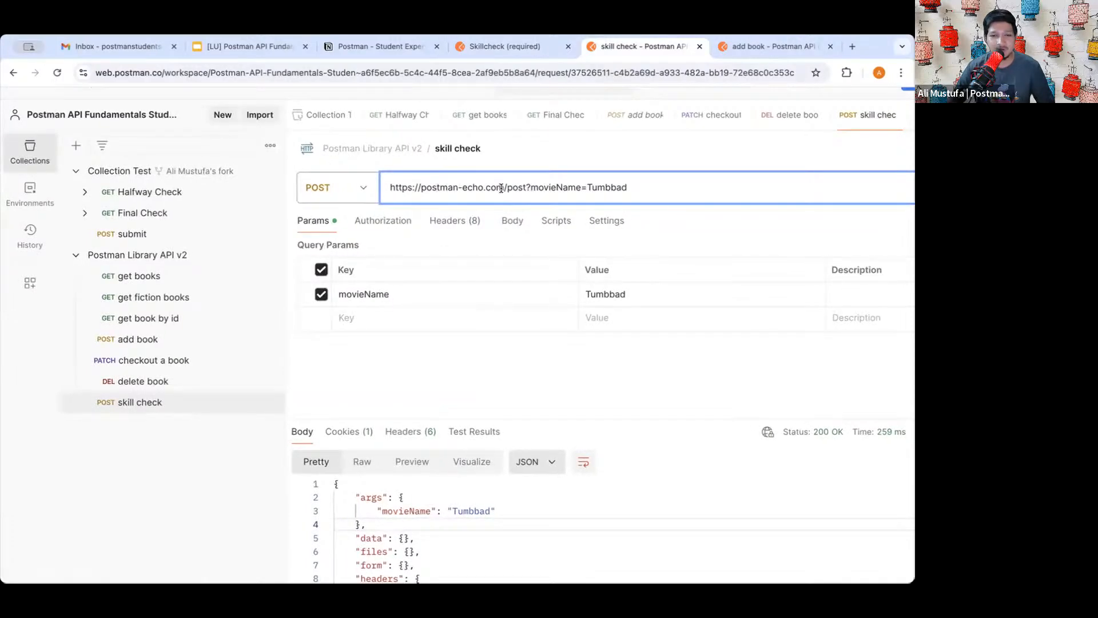
drag(505, 187, 390, 187)
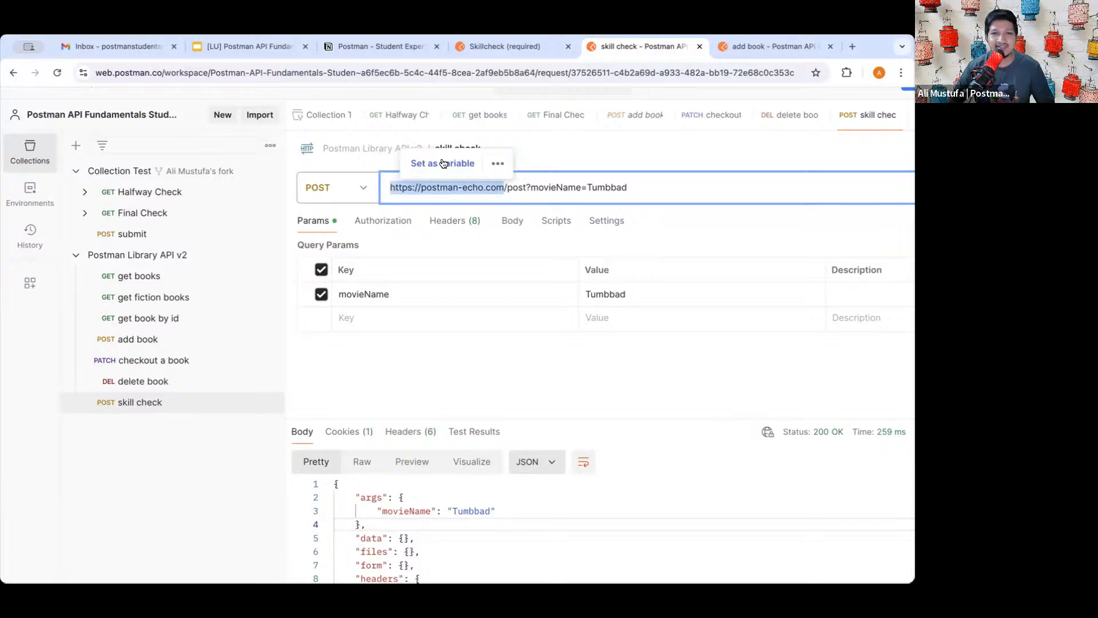
click(444, 164)
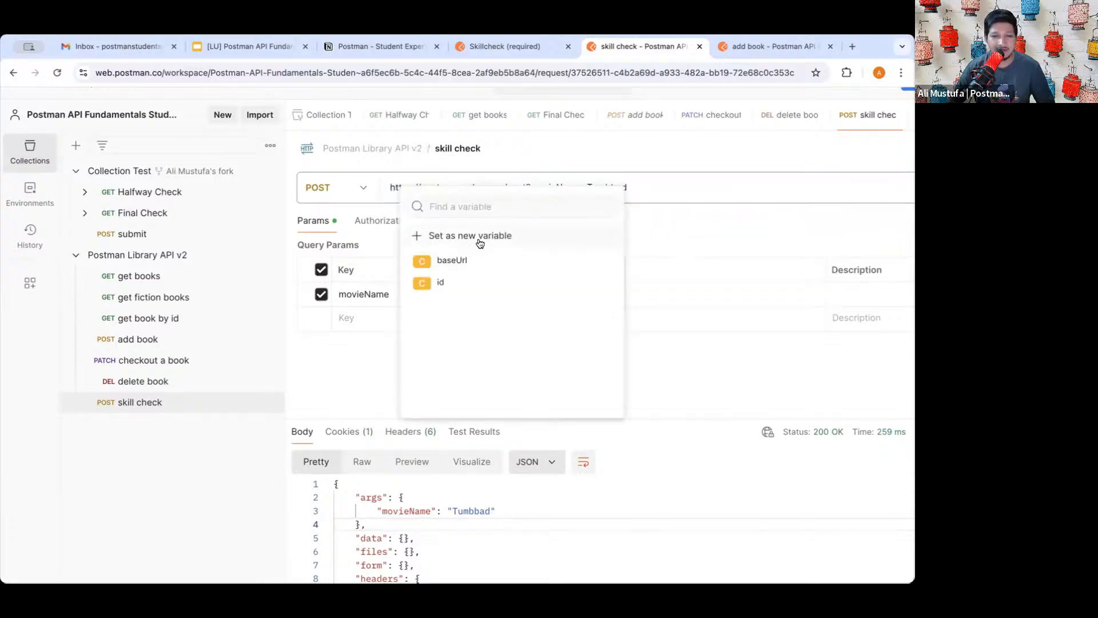
click(440, 237)
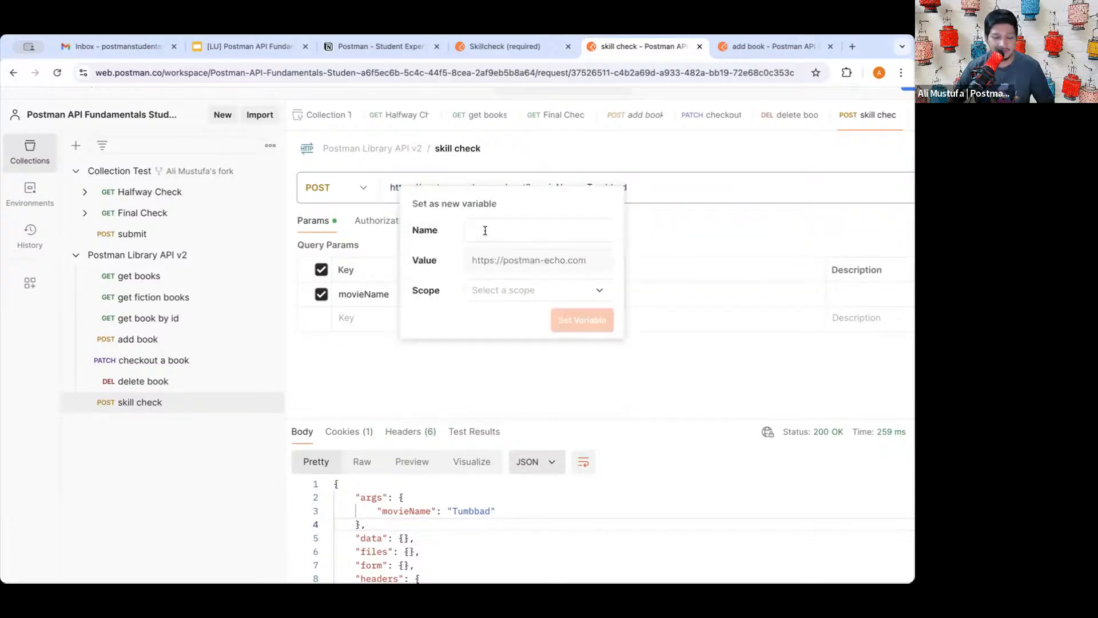
text(skillcheckBaseUrl)
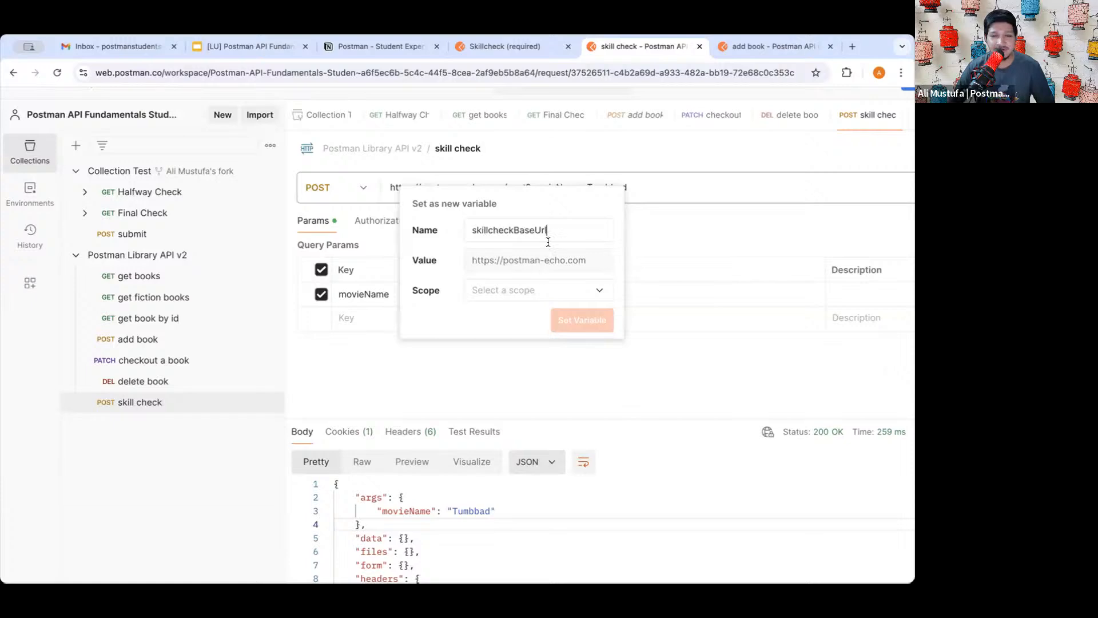
click(529, 291)
click(520, 373)
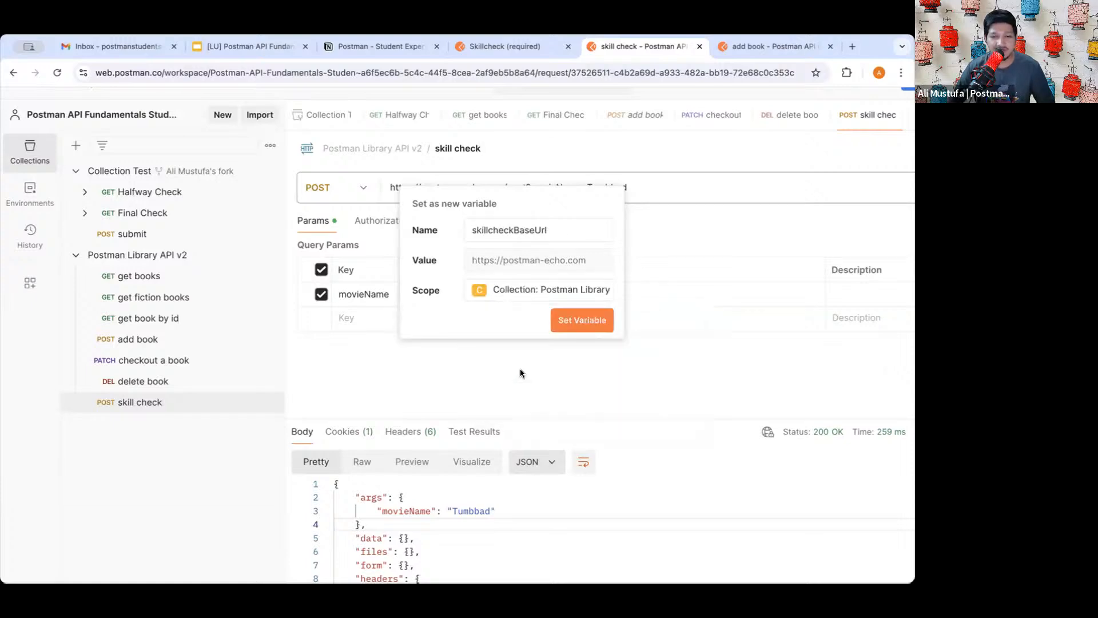
click(582, 320)
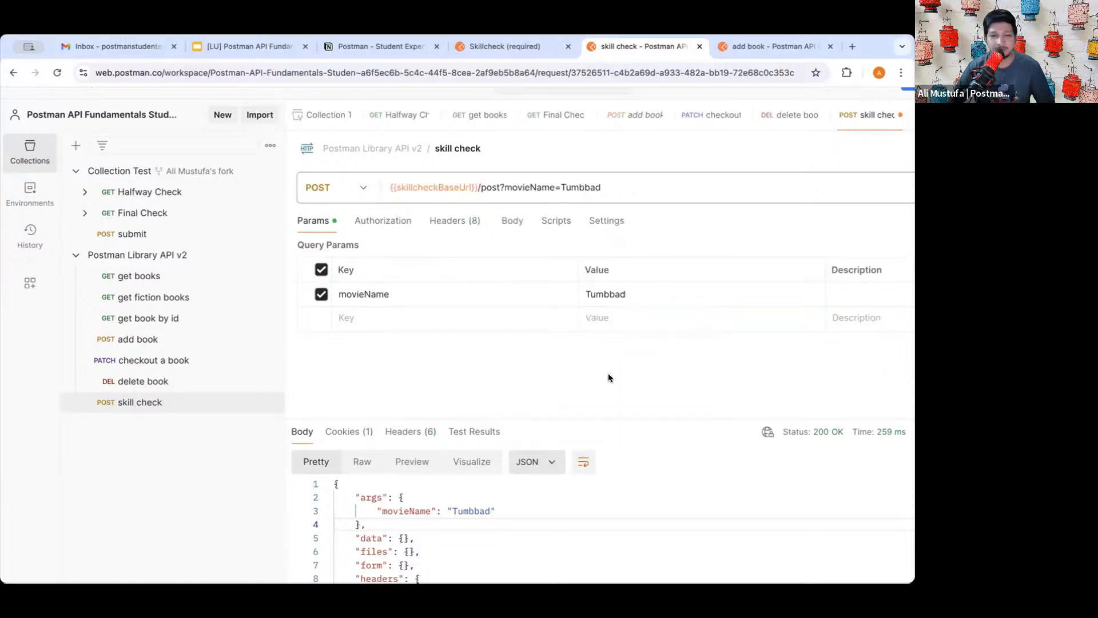
- Save the request and return to the Skillcheck task instructions
scroll(610, 377, down, 3)
click(797, 159)
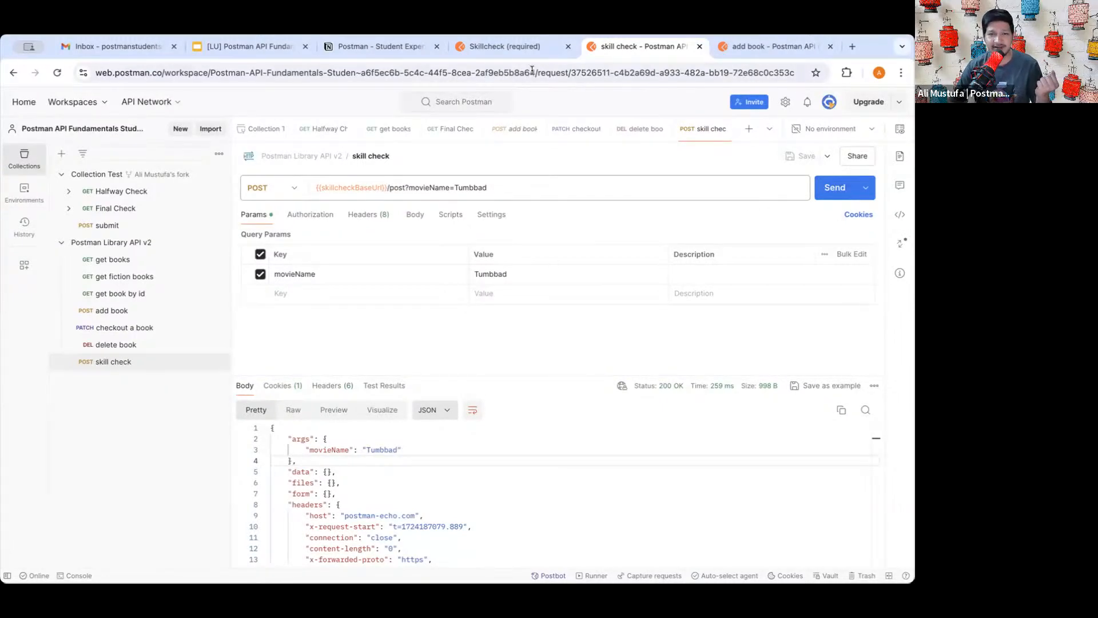
click(504, 46)
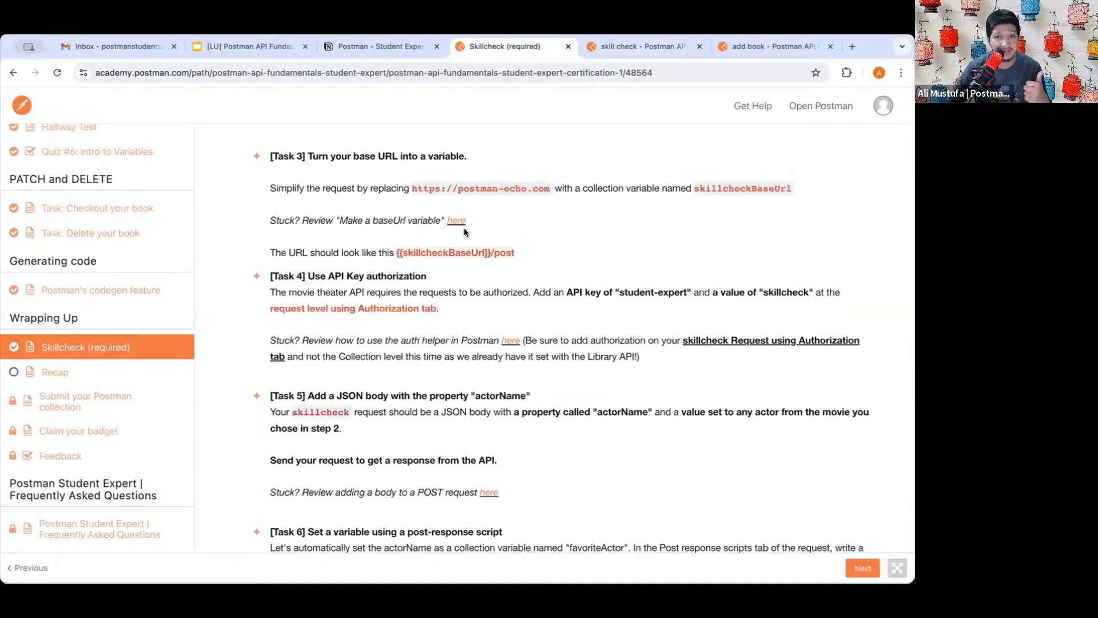
- Read Task 4, then rerun Final Check, which now shows 25 of 28 tests passing
scroll(494, 237, down, 1)
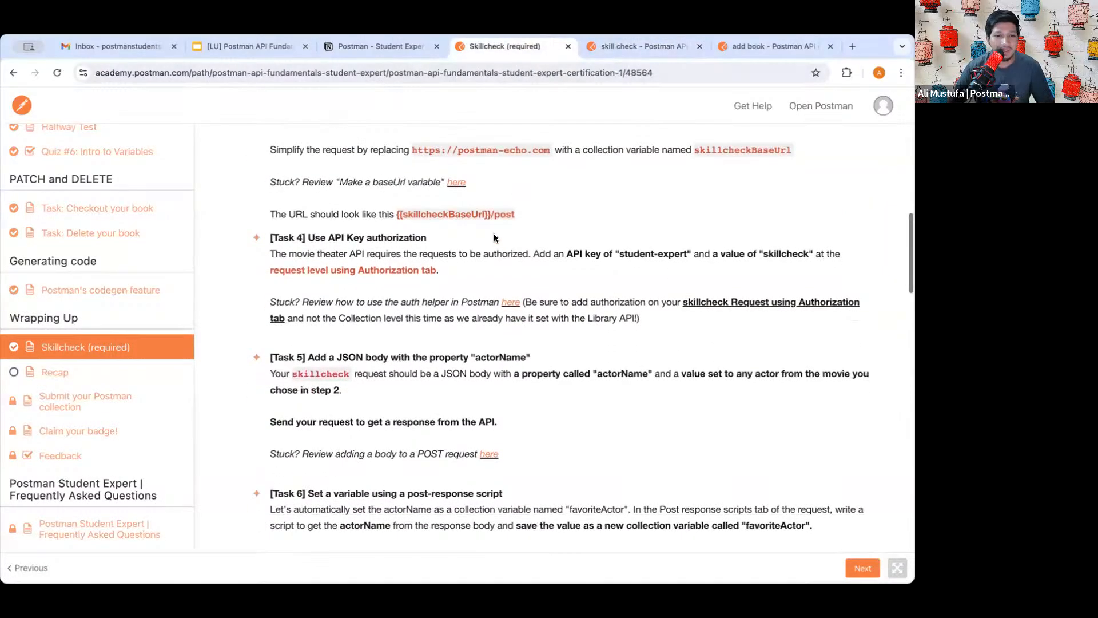
scroll(494, 238, down, 1)
drag(304, 197, 408, 197)
click(408, 198)
click(674, 50)
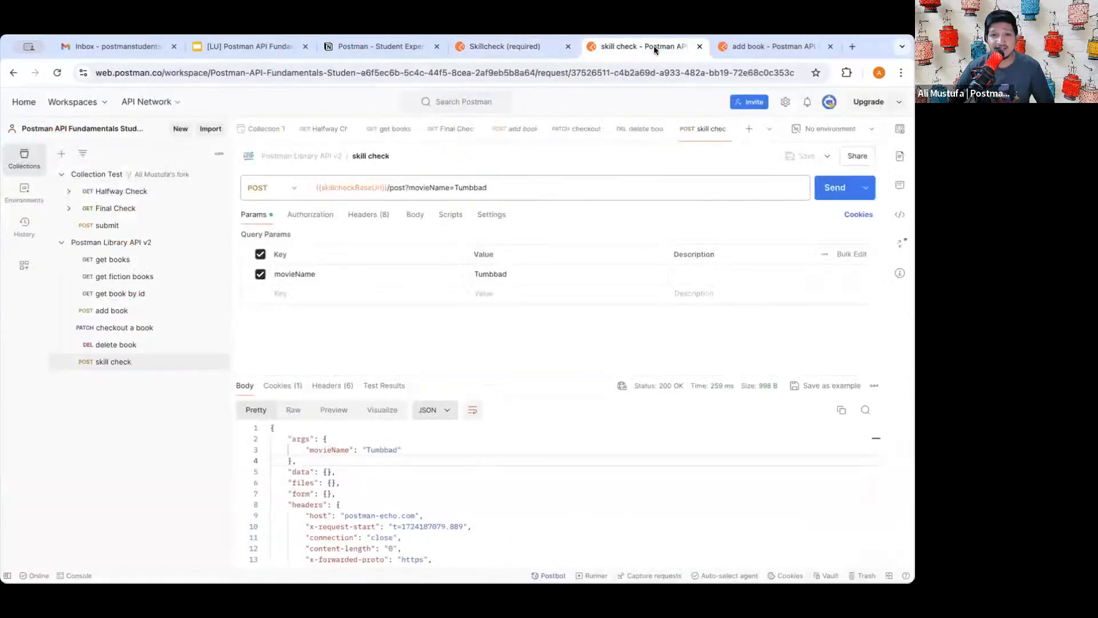
click(151, 211)
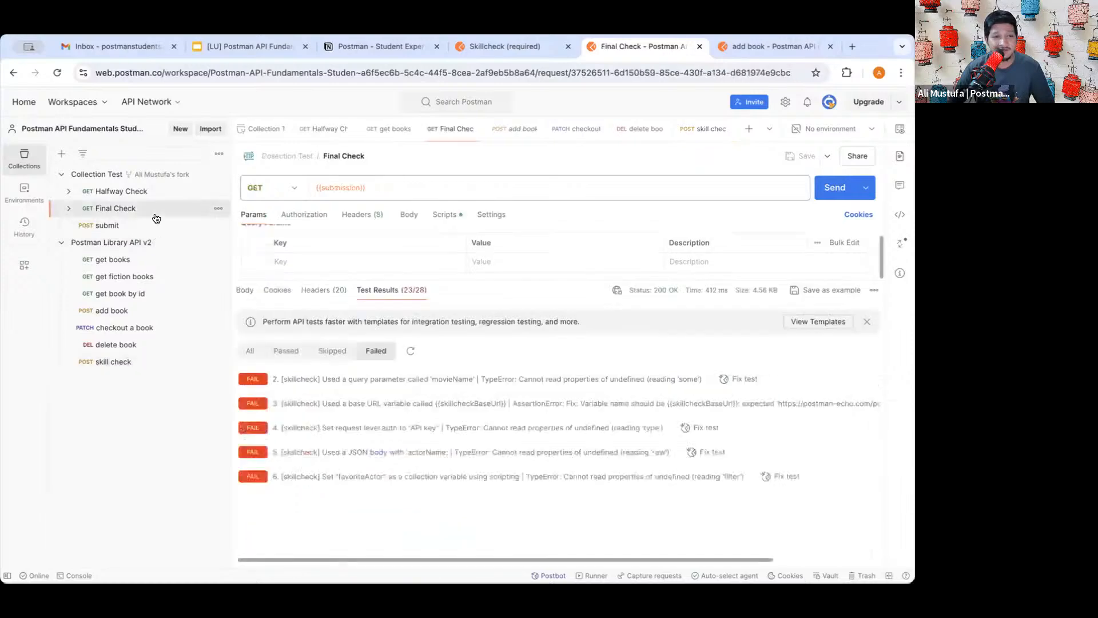
click(834, 188)
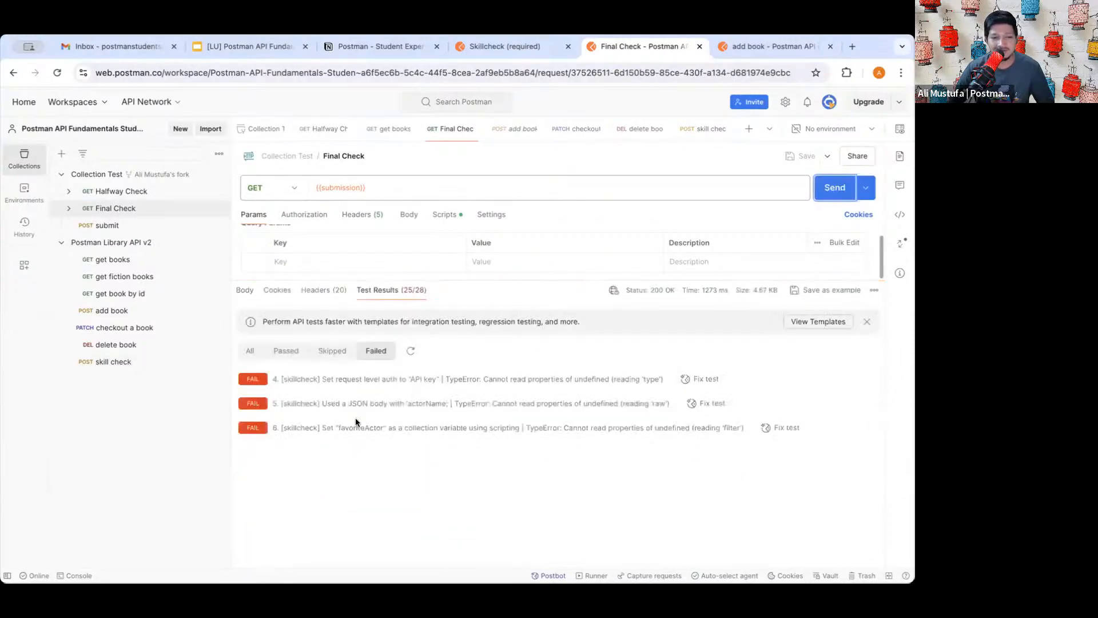
- Review the three remaining failures, including actorName body, then open the skill check request
drag(285, 376, 598, 391)
click(598, 392)
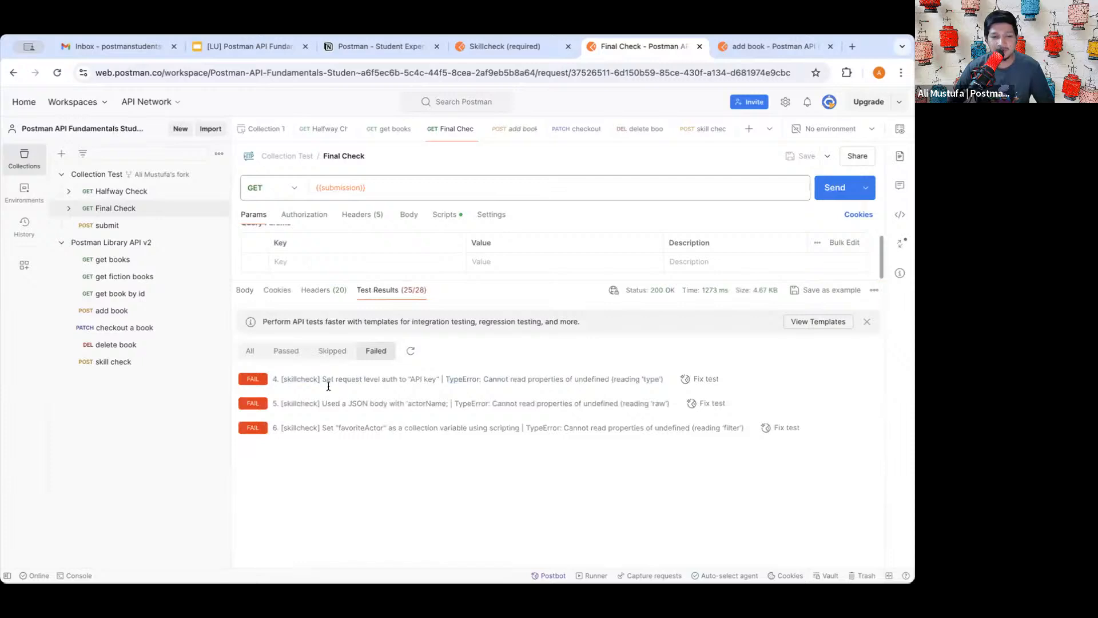
triple_click(382, 408)
click(402, 428)
drag(591, 424, 439, 379)
click(438, 379)
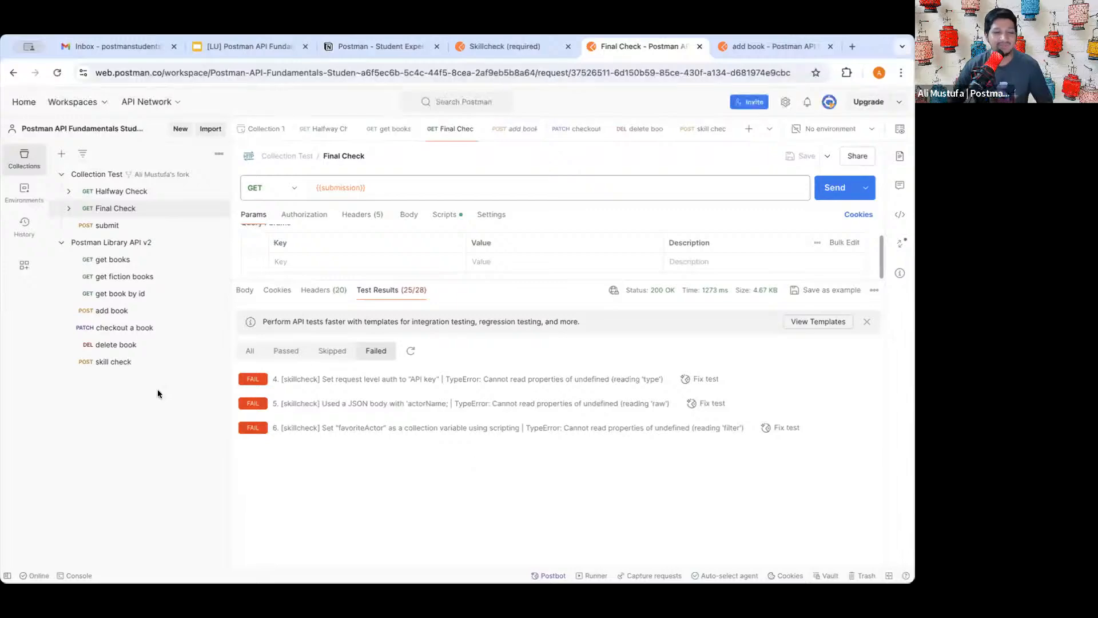
click(115, 362)
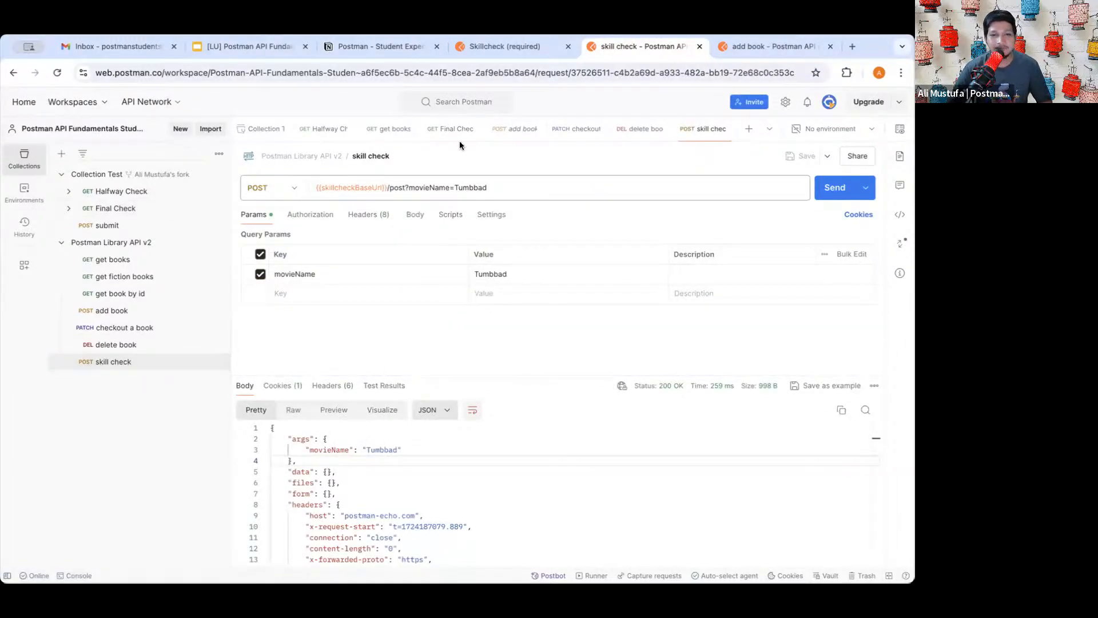
click(480, 51)
scroll(457, 303, down, 2)
scroll(458, 303, up, 2)
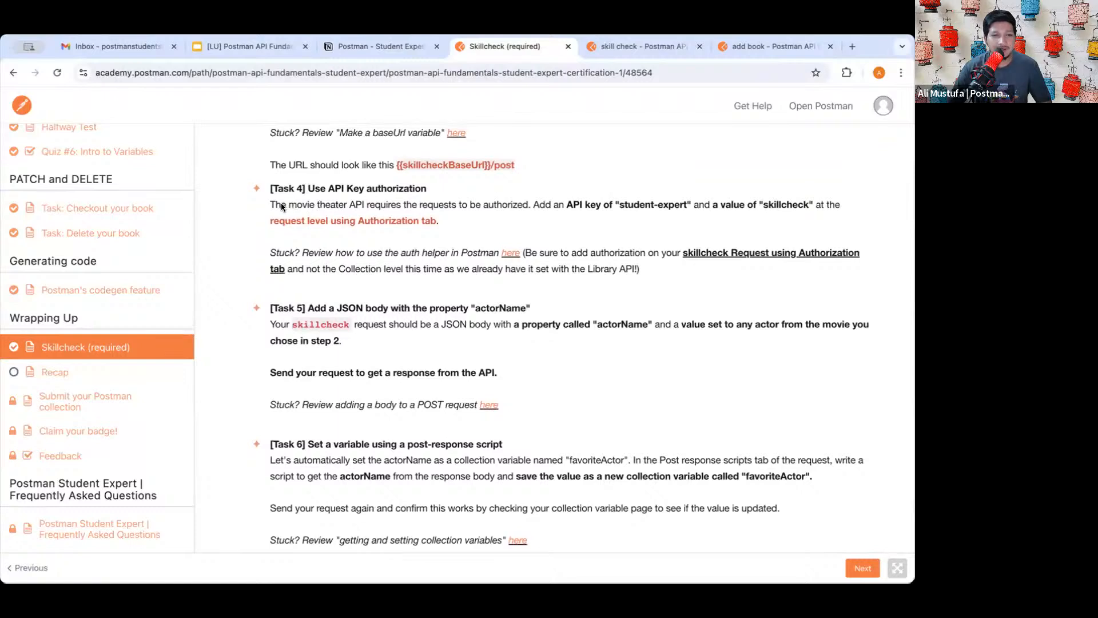
drag(281, 203, 682, 204)
click(358, 204)
click(516, 211)
click(632, 199)
click(682, 205)
double_click(784, 206)
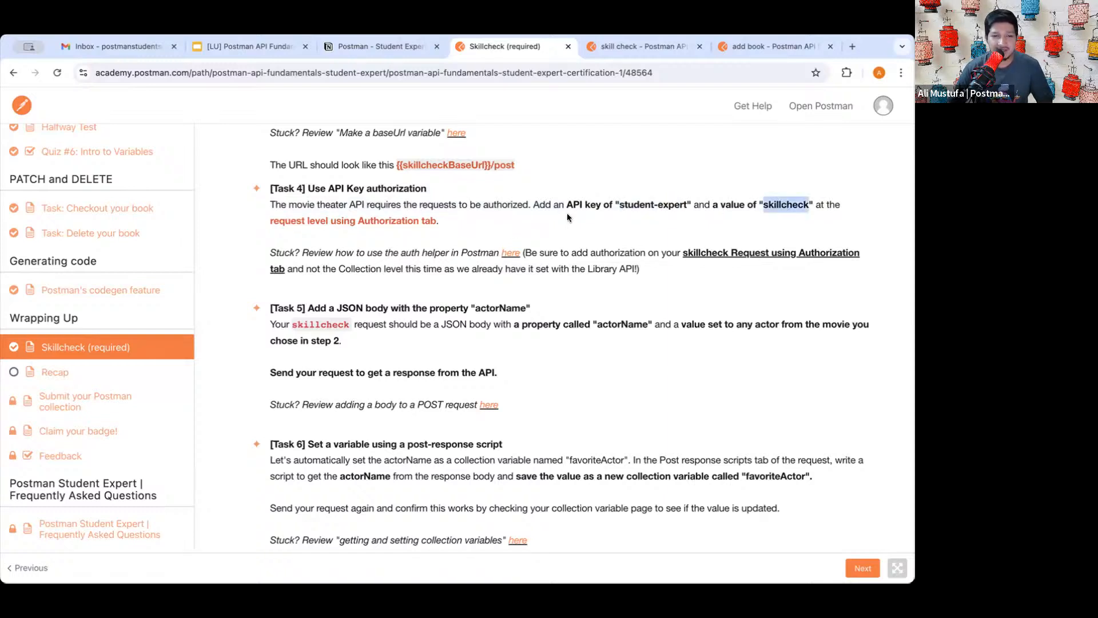
scroll(407, 232, up, 1)
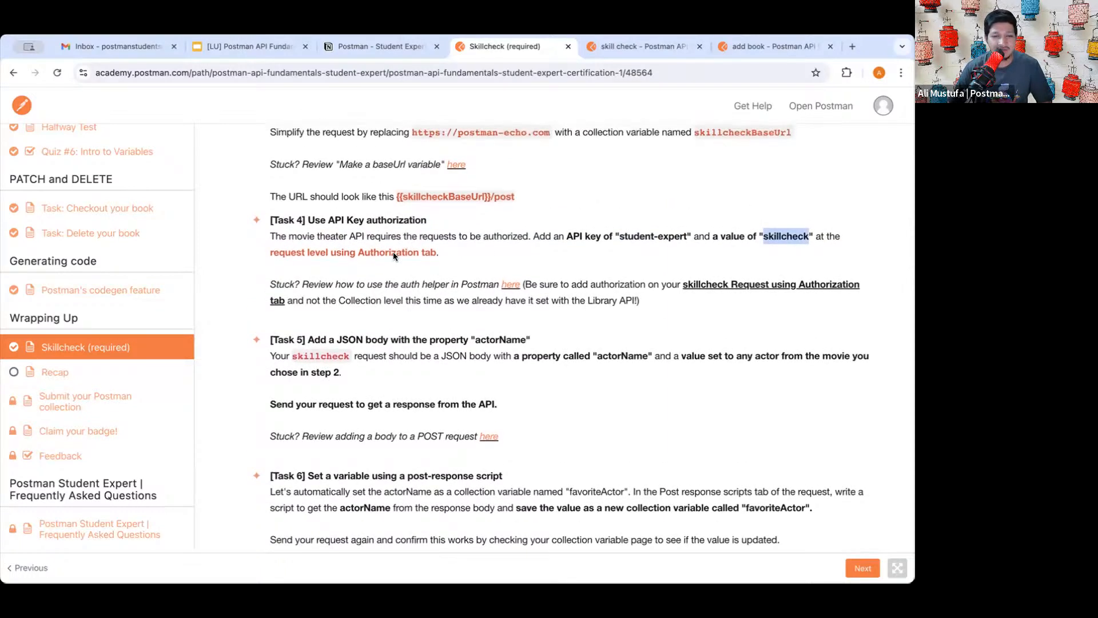
triple_click(393, 250)
click(375, 250)
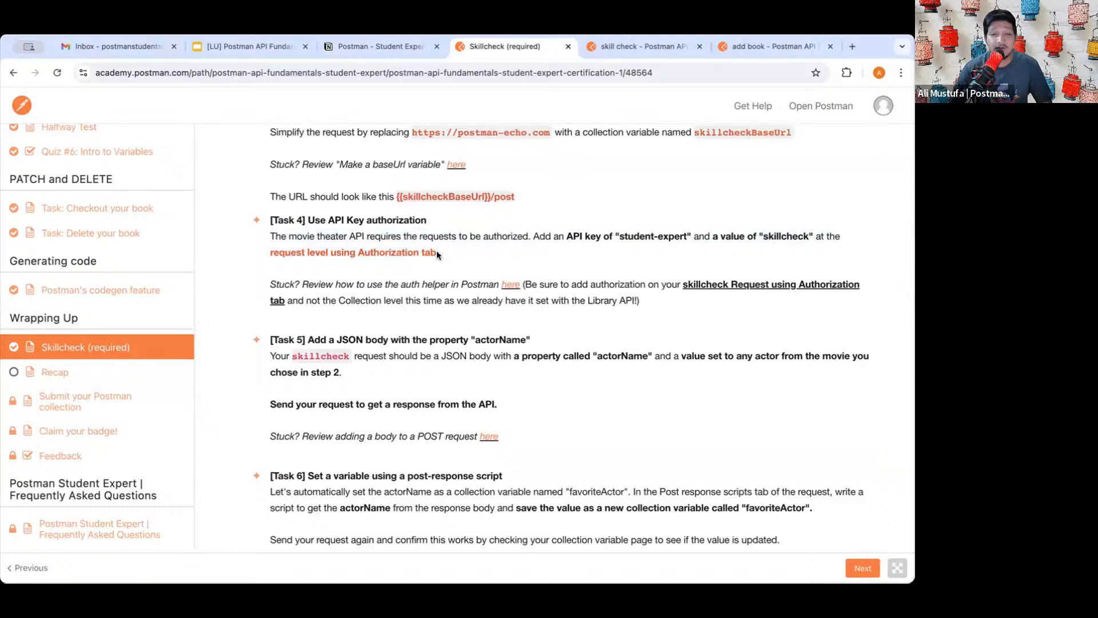
drag(303, 252, 417, 252)
click(286, 250)
click(417, 252)
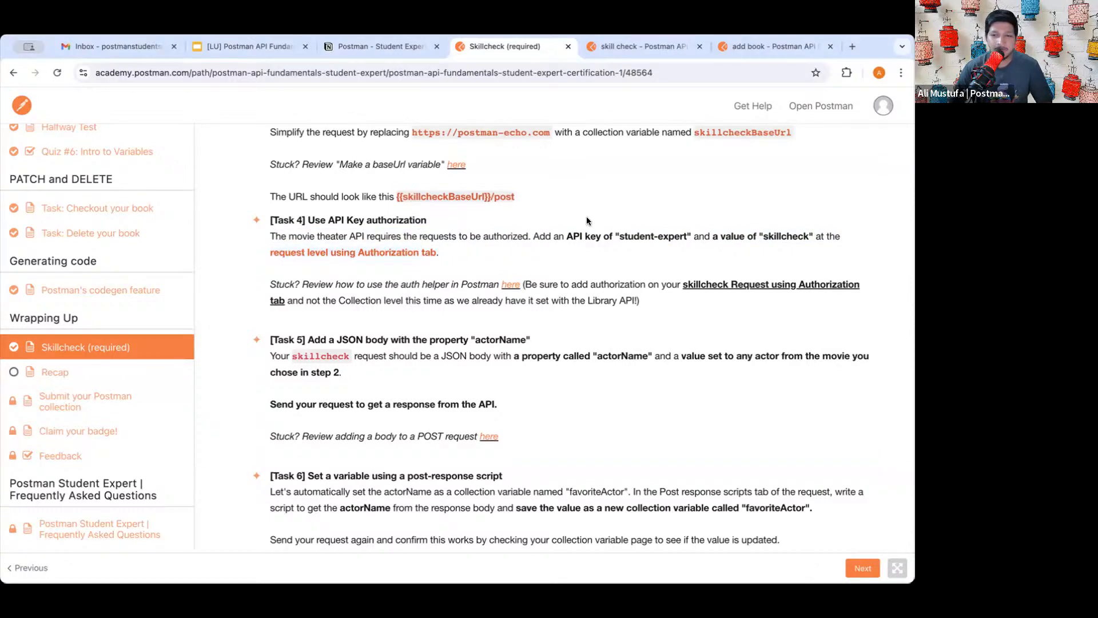
click(619, 47)
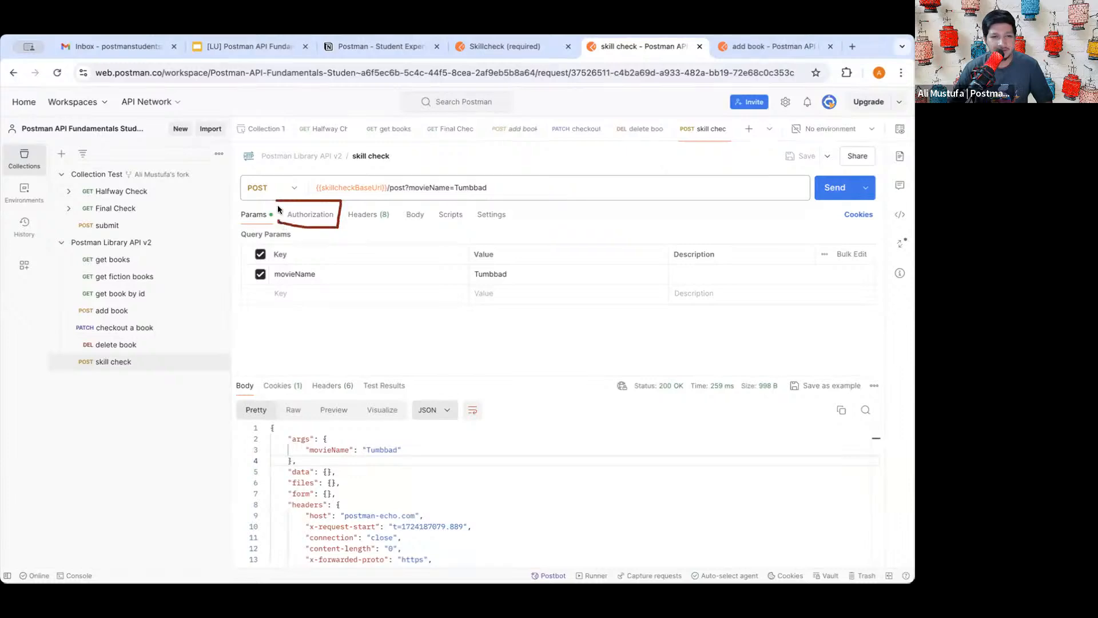
click(317, 214)
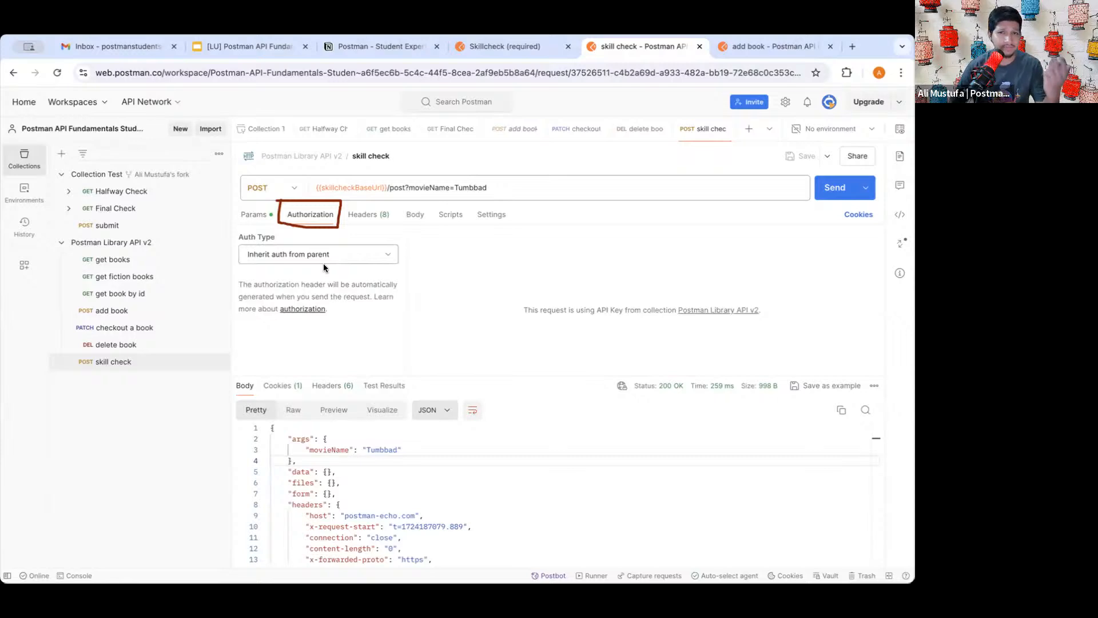
click(320, 258)
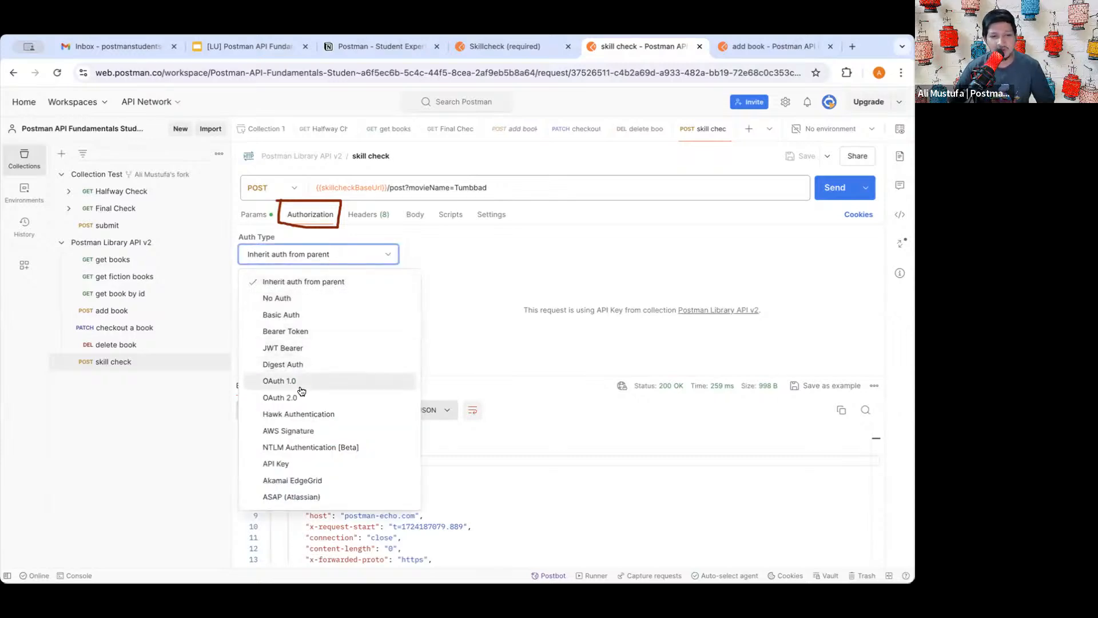
click(291, 464)
click(614, 296)
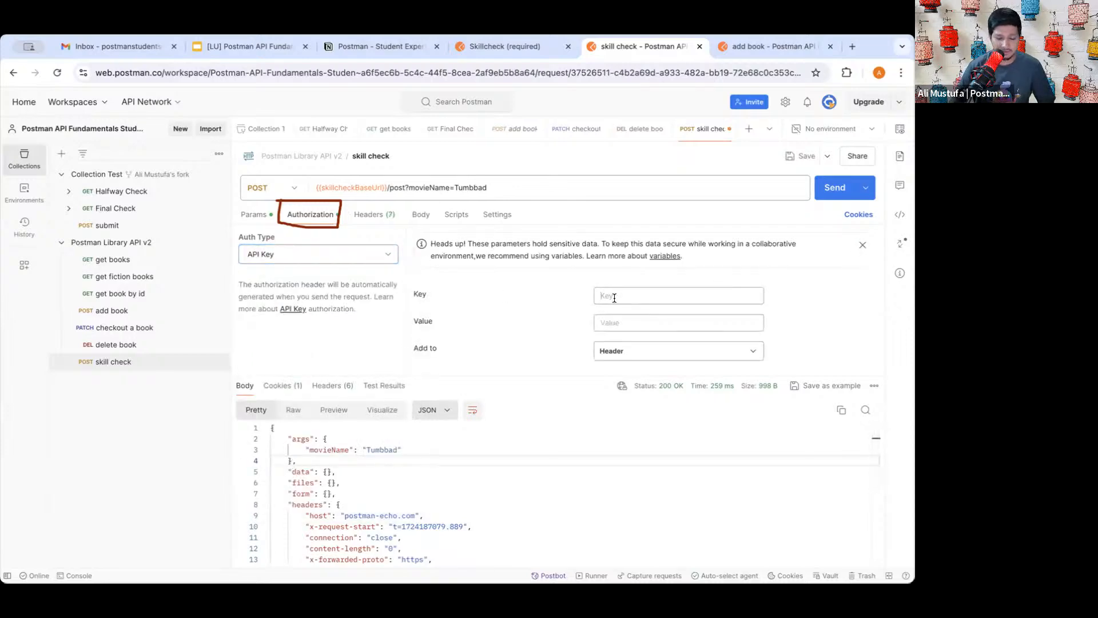
text(student)
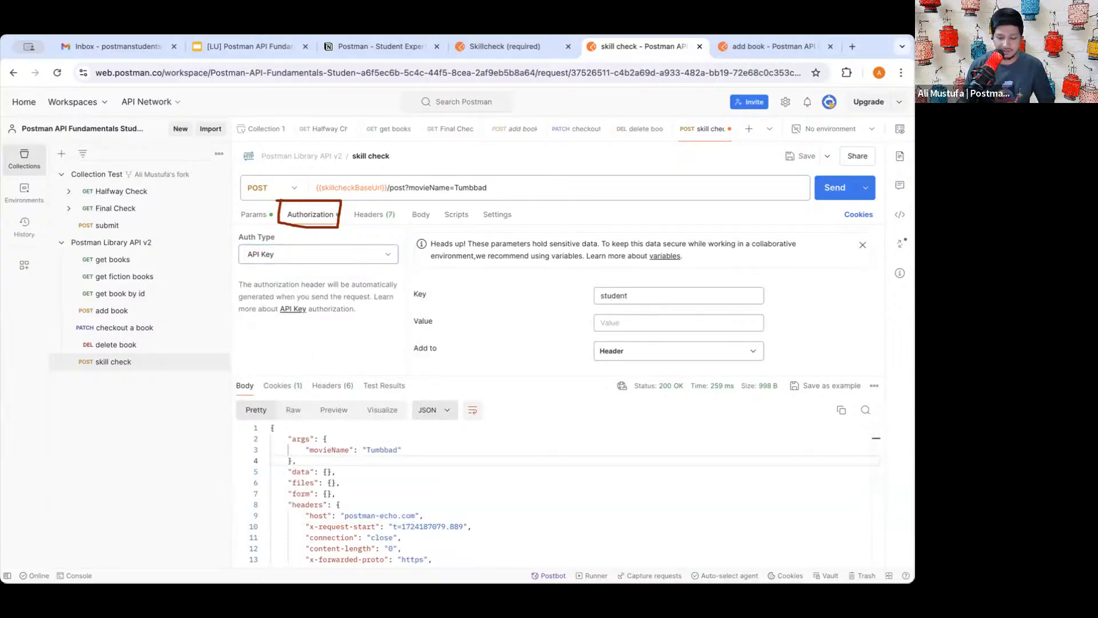
text(-expert)
key(Tab)
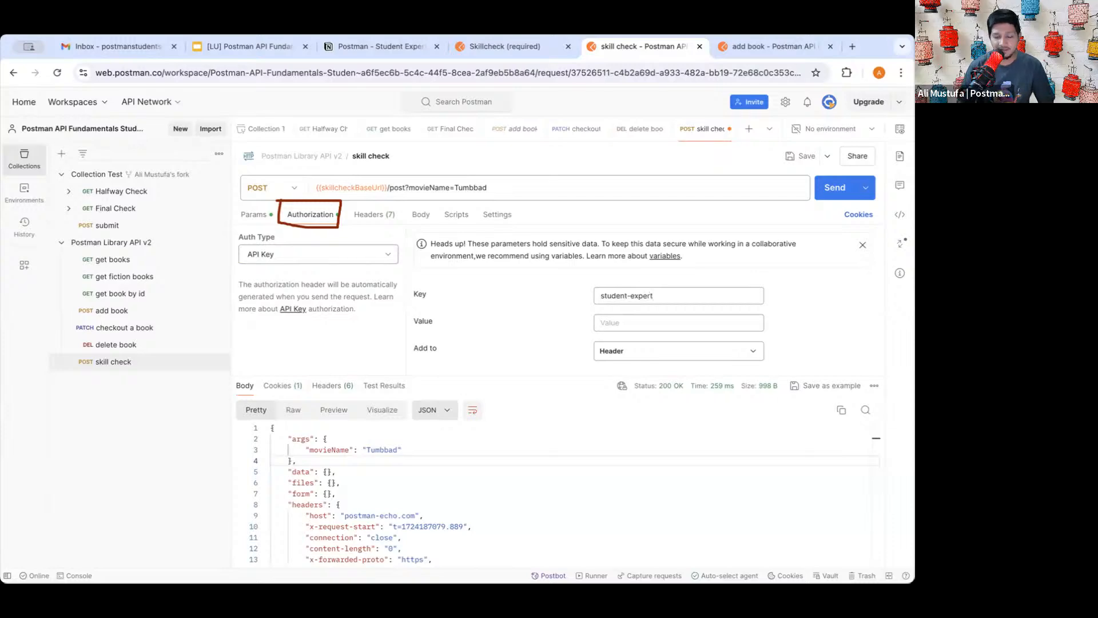
text(skillcheck)
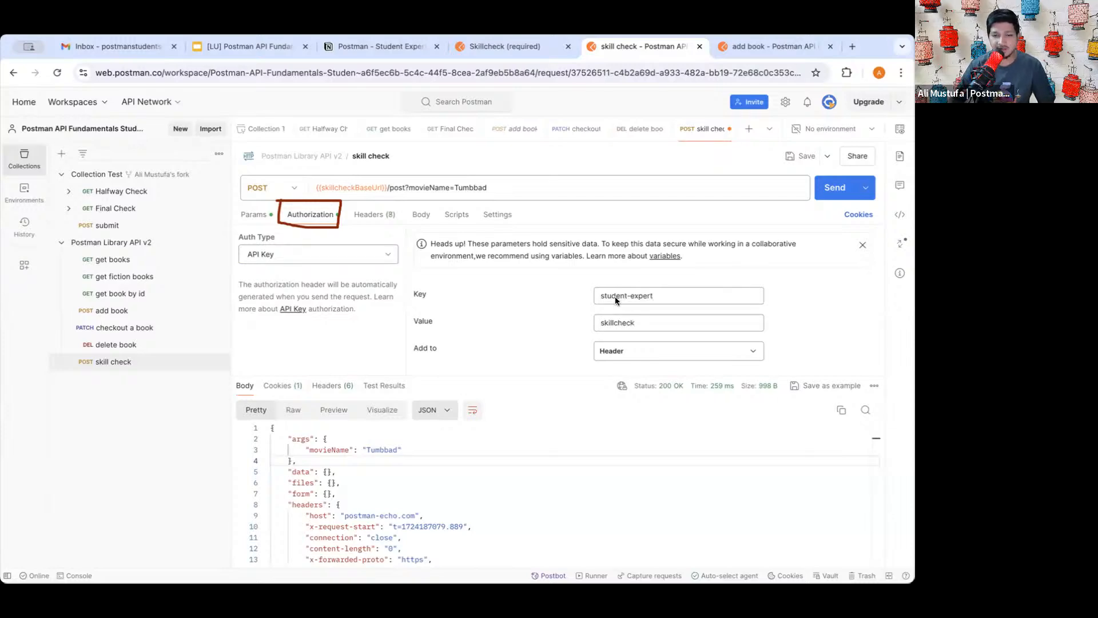
- Confirm student-expert and skillcheck against the lesson, then save and resend the request
click(503, 46)
scroll(520, 324, down, 1)
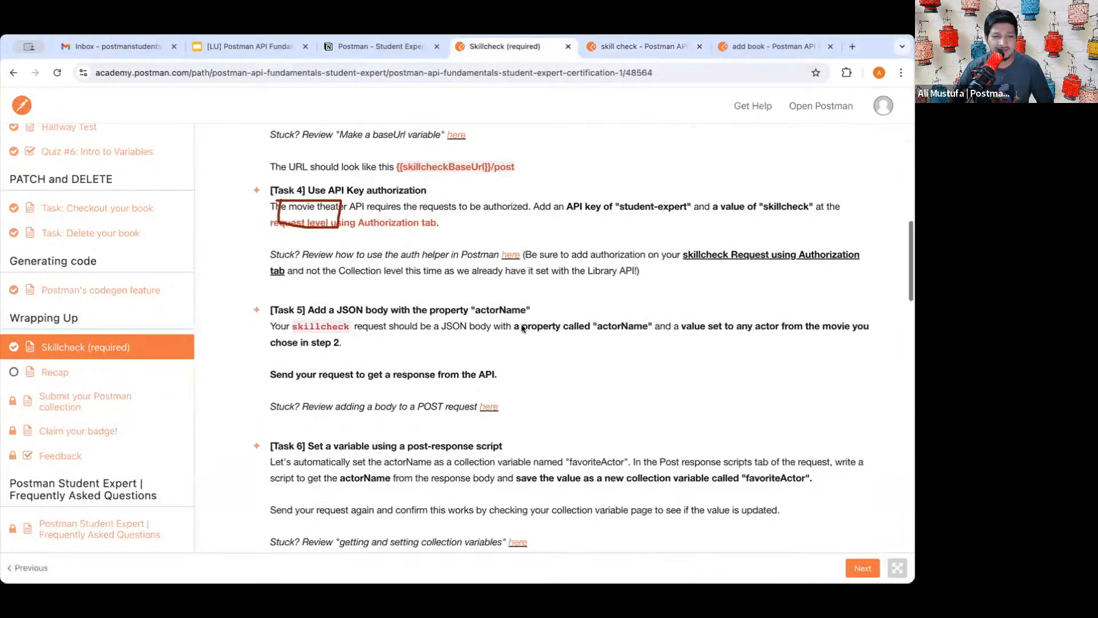
scroll(458, 218, up, 1)
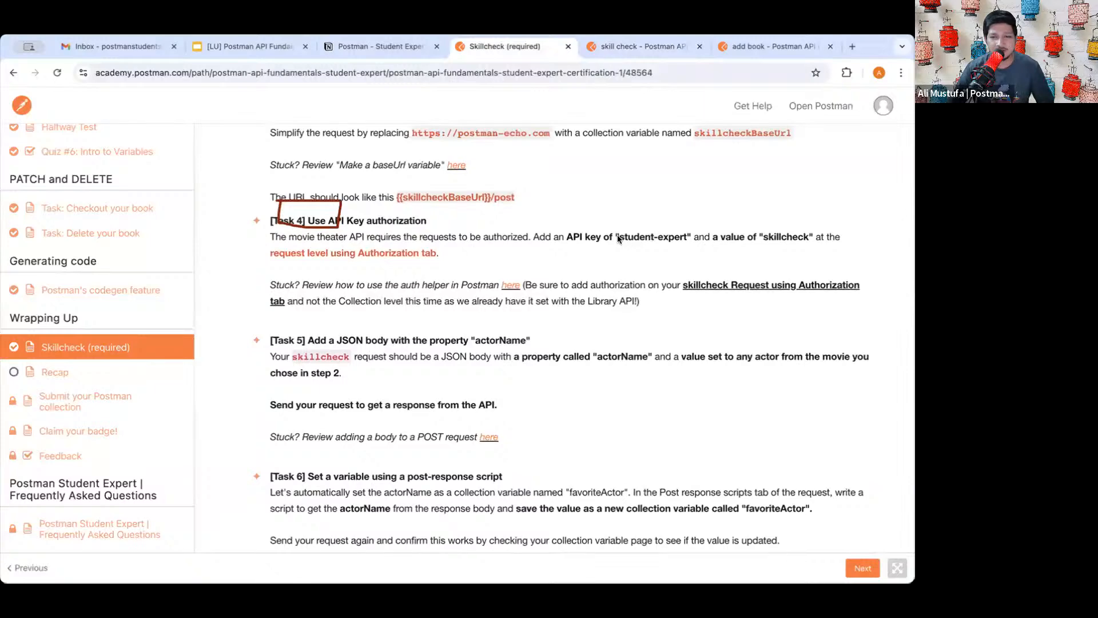
drag(616, 234, 685, 236)
drag(768, 237, 794, 236)
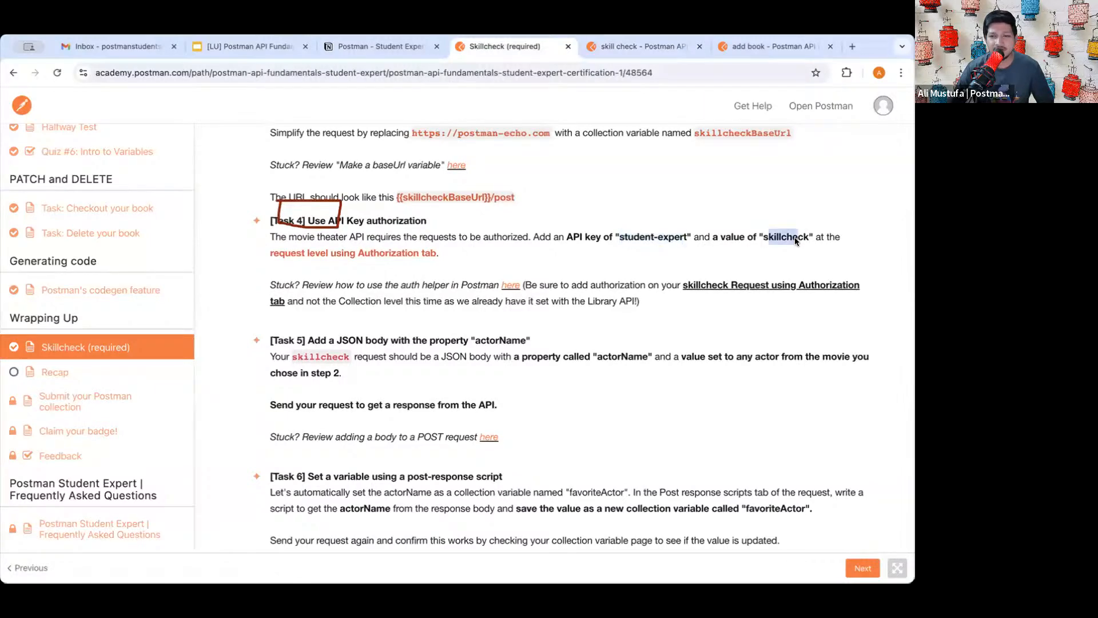
click(643, 46)
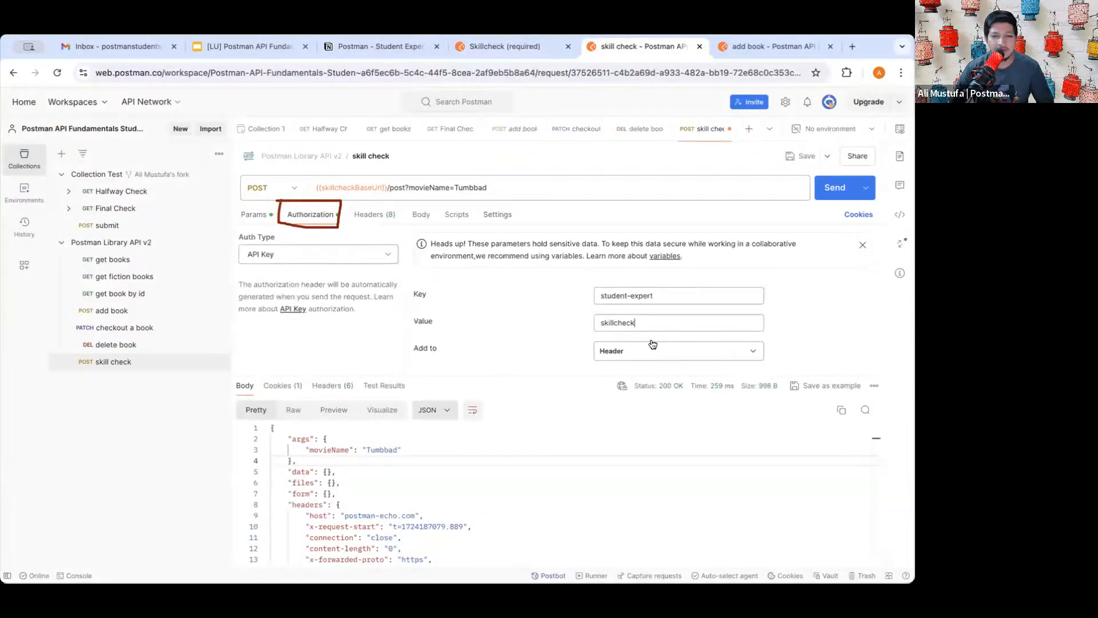
click(804, 156)
click(826, 183)
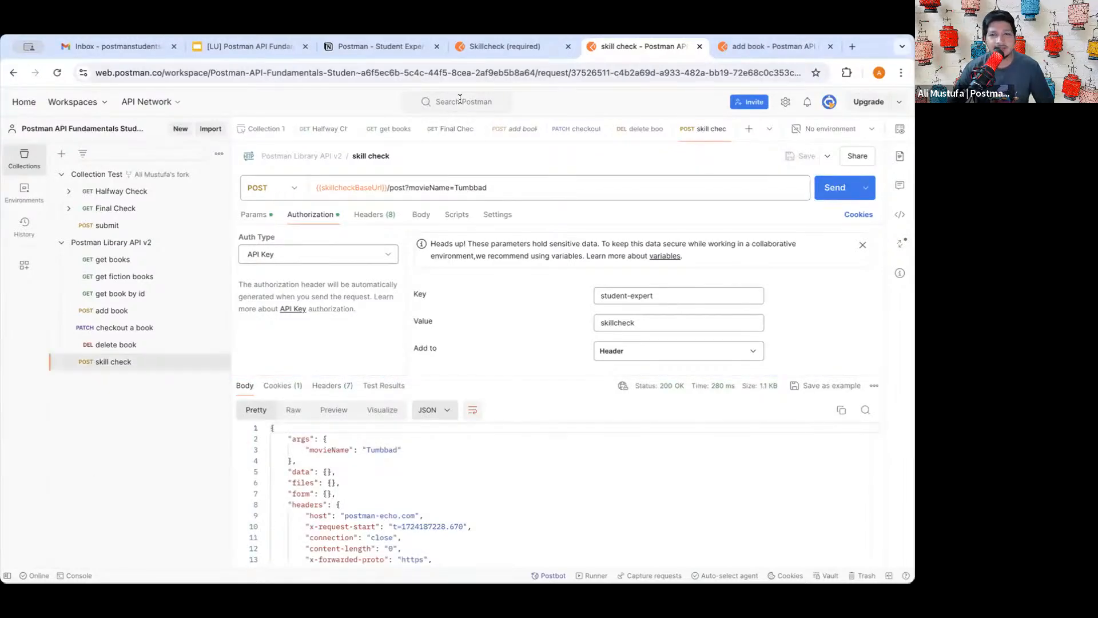
click(489, 49)
scroll(452, 281, down, 3)
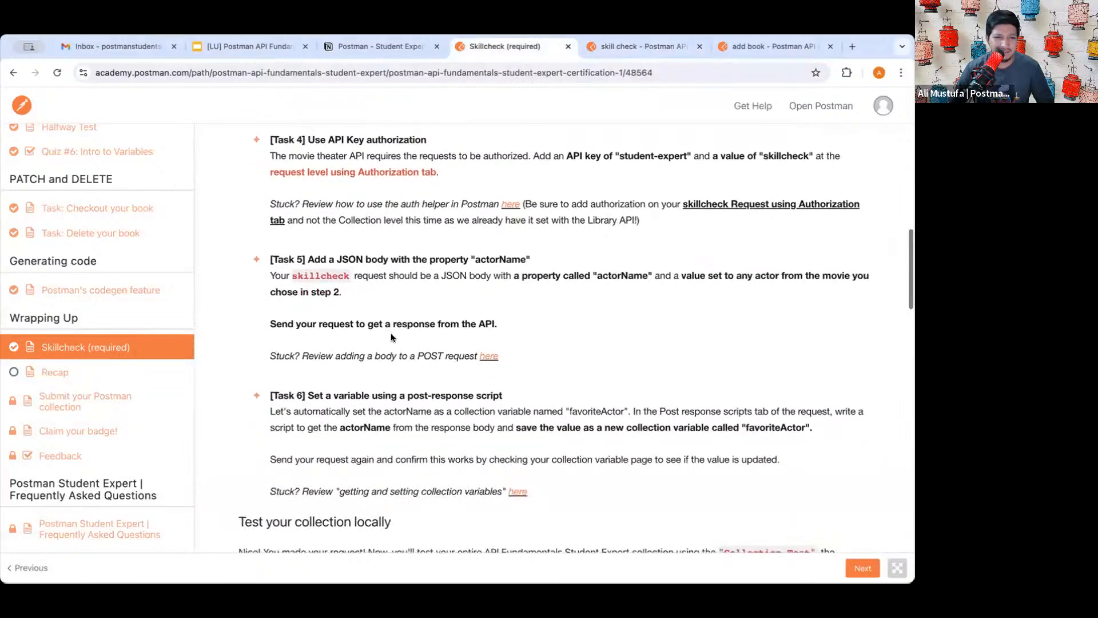
drag(287, 259, 390, 260)
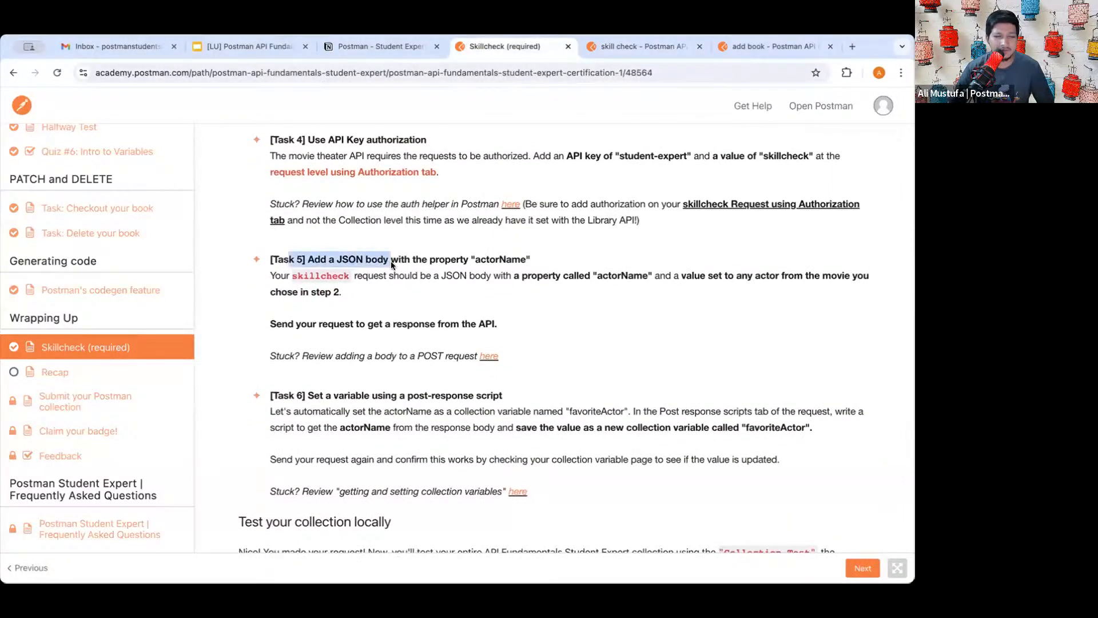
click(390, 261)
drag(308, 258, 509, 262)
click(496, 262)
drag(356, 261, 489, 259)
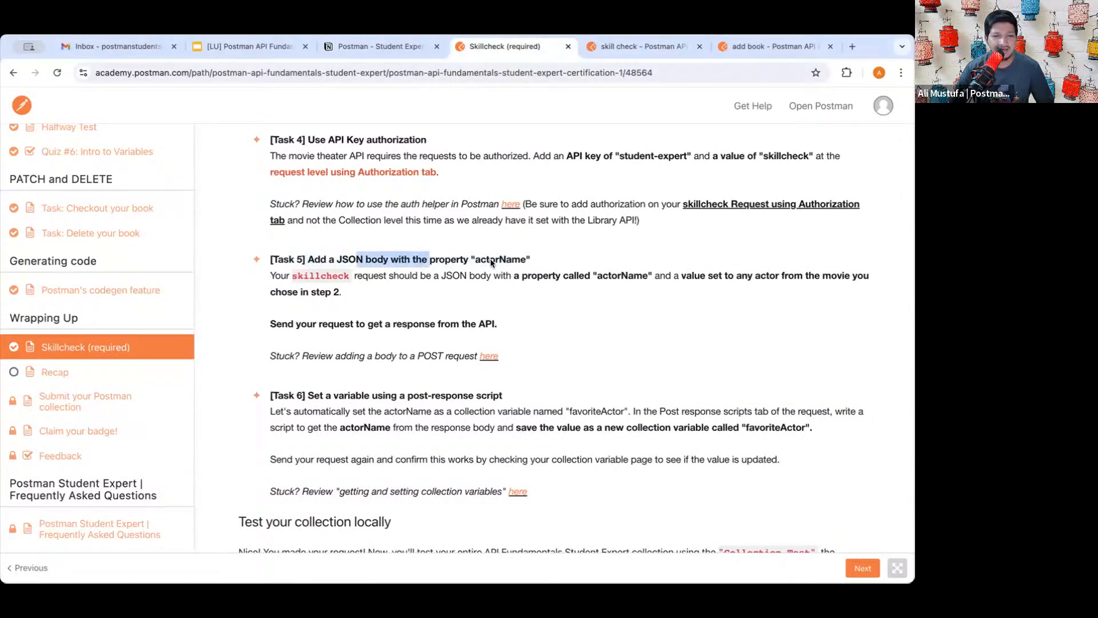
click(493, 259)
double_click(511, 260)
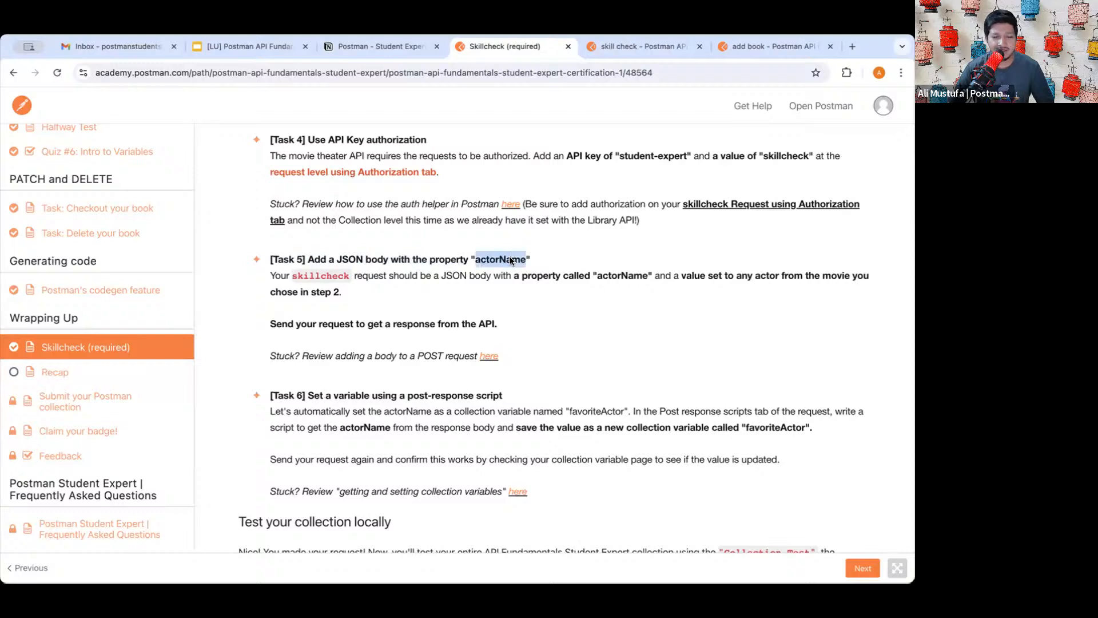
click(501, 261)
double_click(624, 274)
click(721, 271)
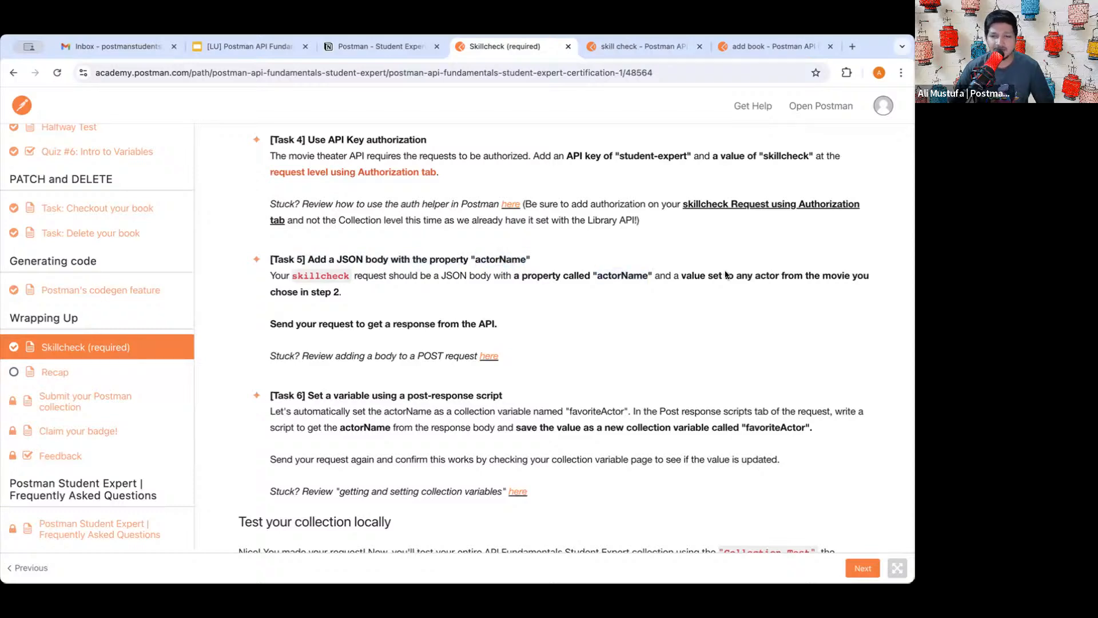
triple_click(733, 283)
click(681, 279)
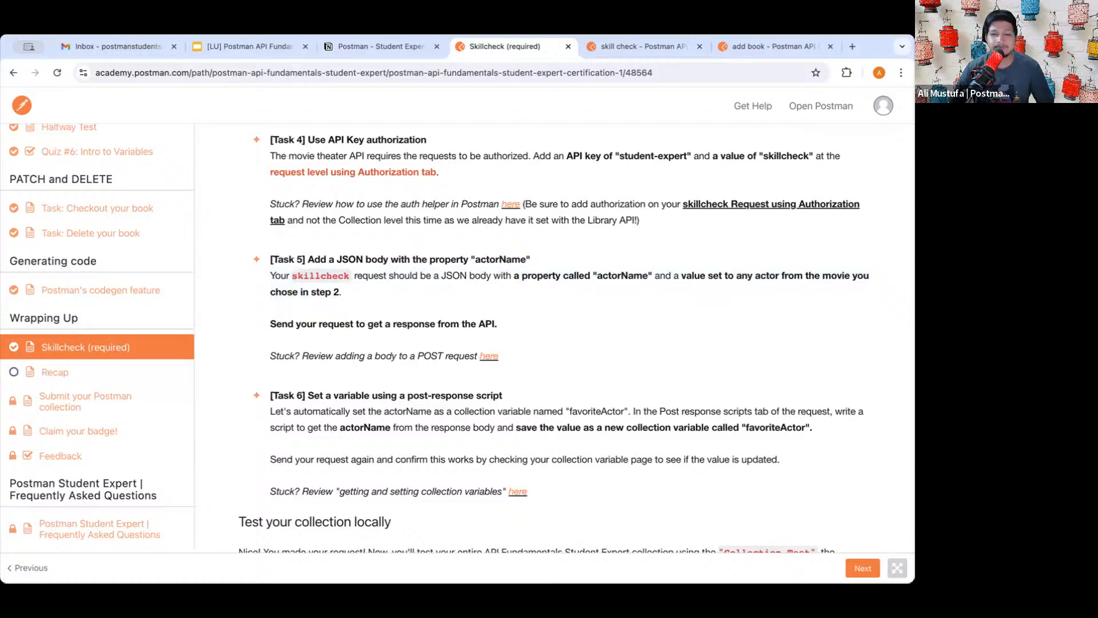
click(627, 50)
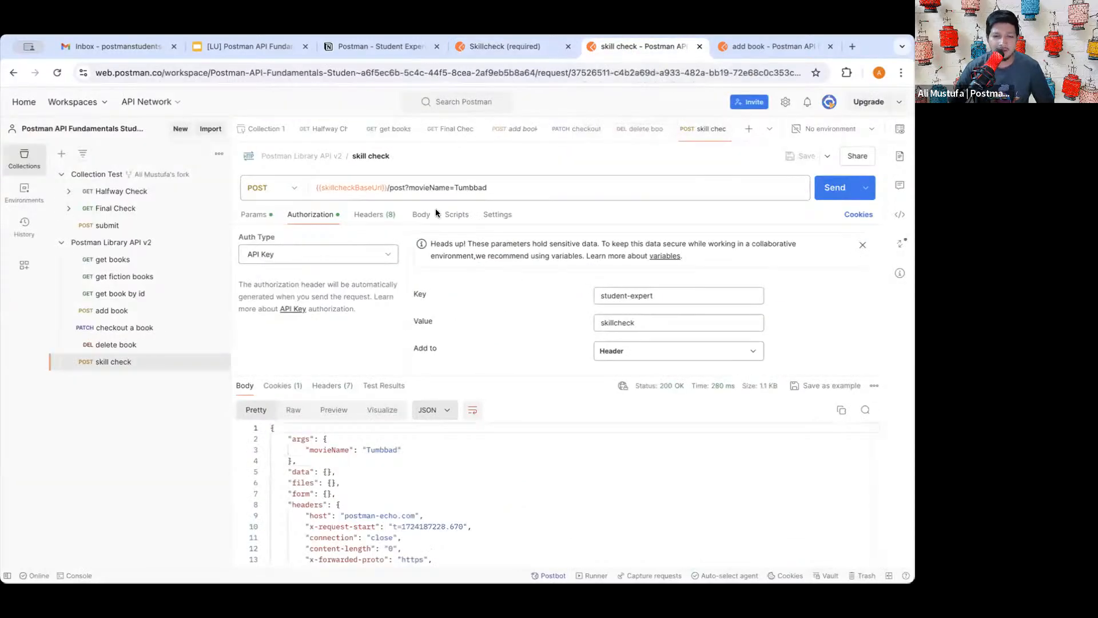
- Switch the request body to raw JSON and open a pair of braces
click(421, 214)
click(446, 237)
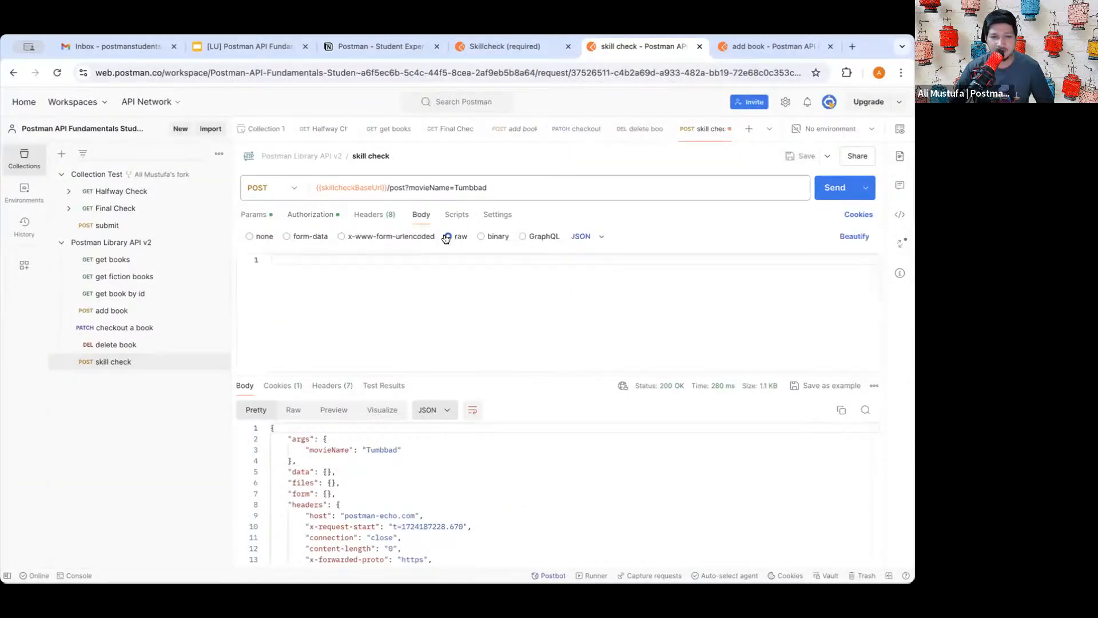
scroll(362, 271, up, 5)
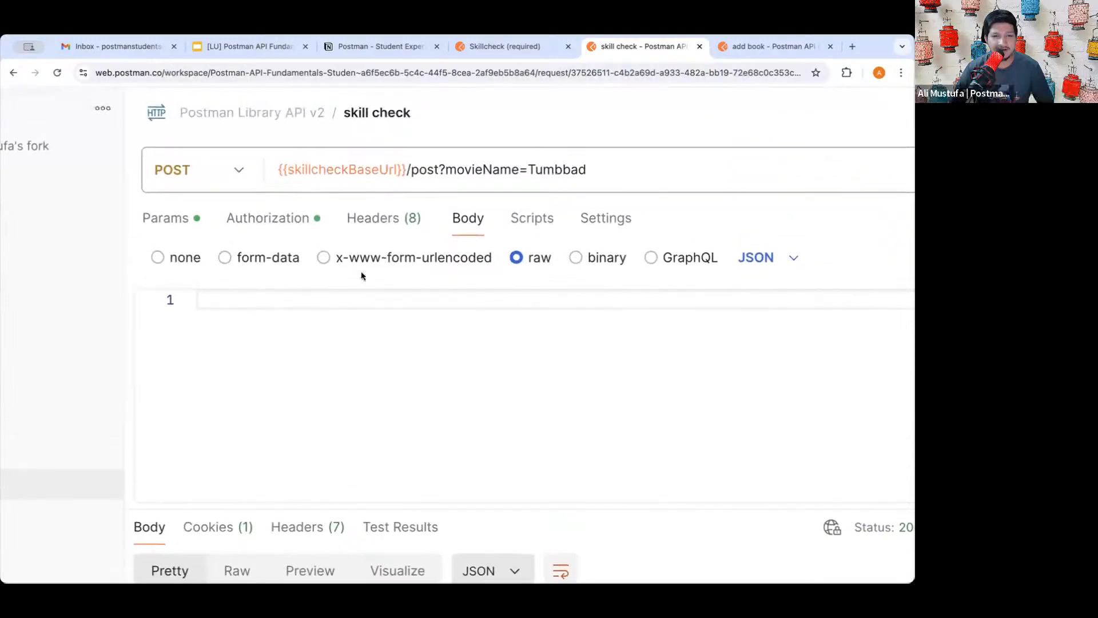
click(369, 314)
scroll(370, 314, down, 5)
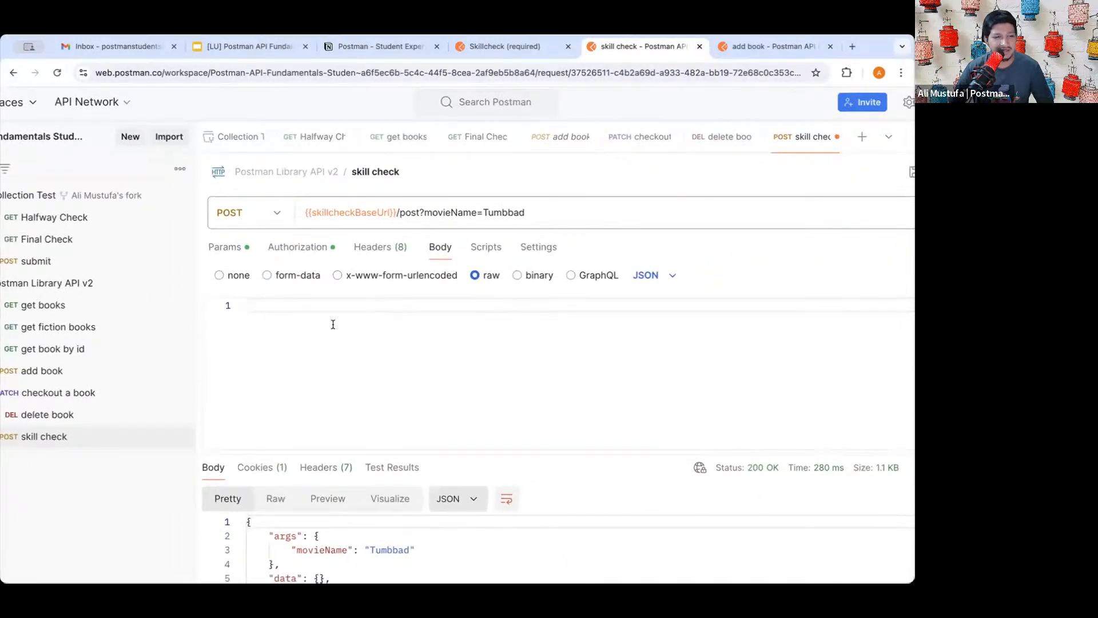
text({)
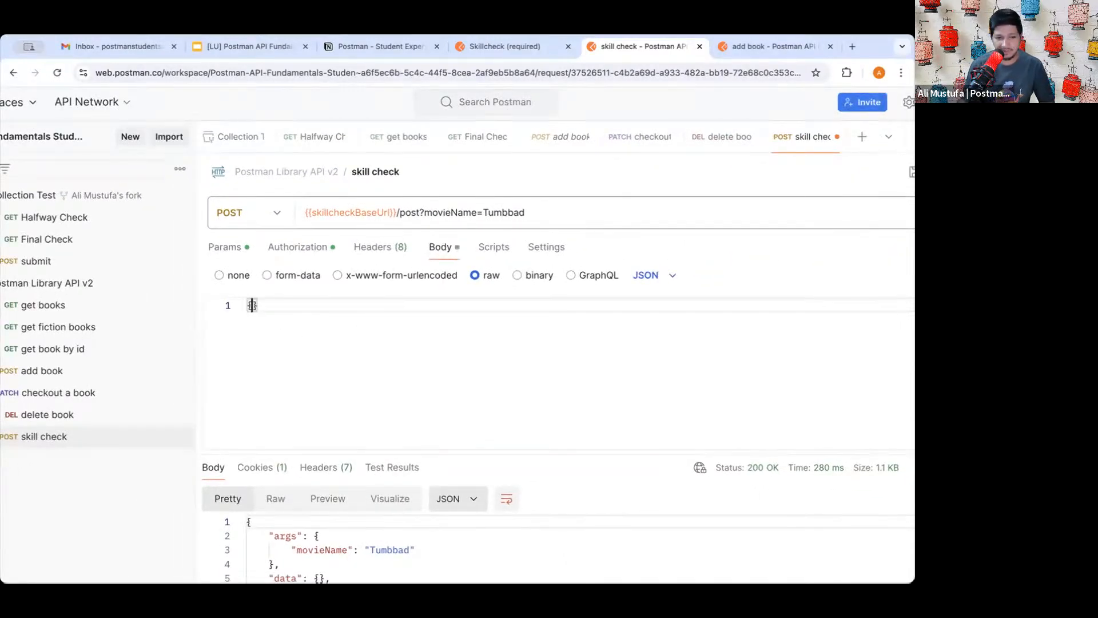
key(Return)
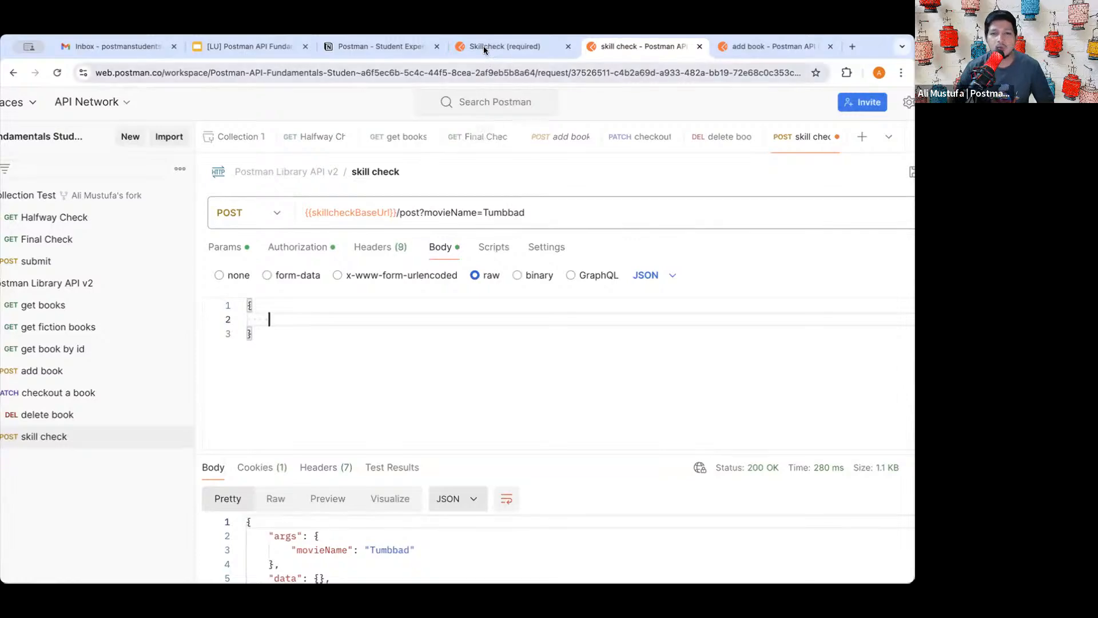
- Check the task, then write the body {"actorName":"Leonardo"}
click(484, 47)
click(647, 53)
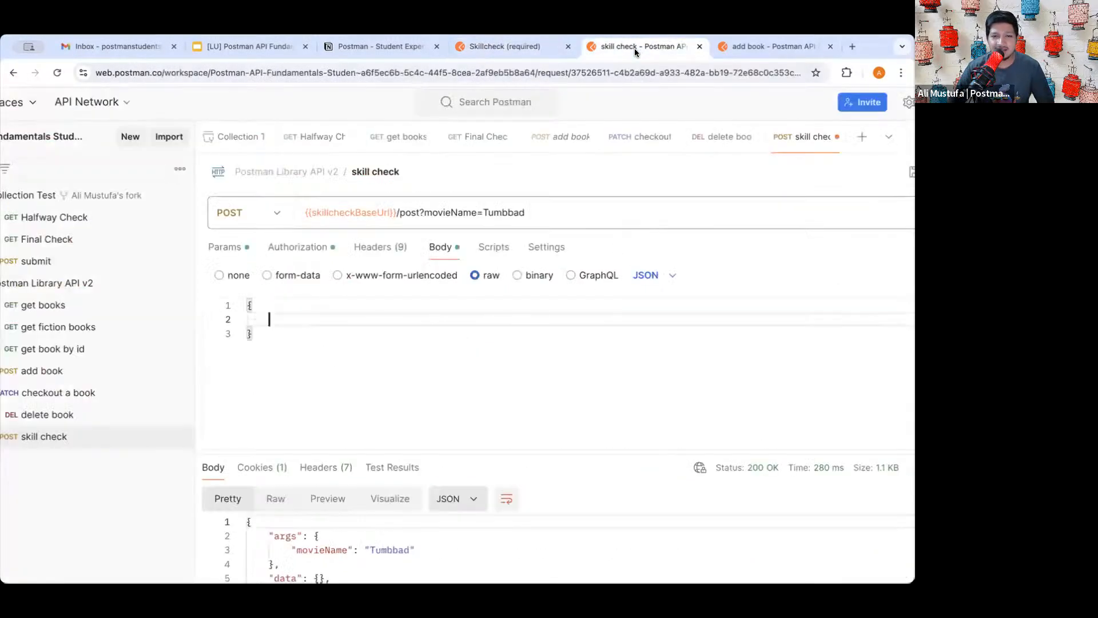
text("actoi)
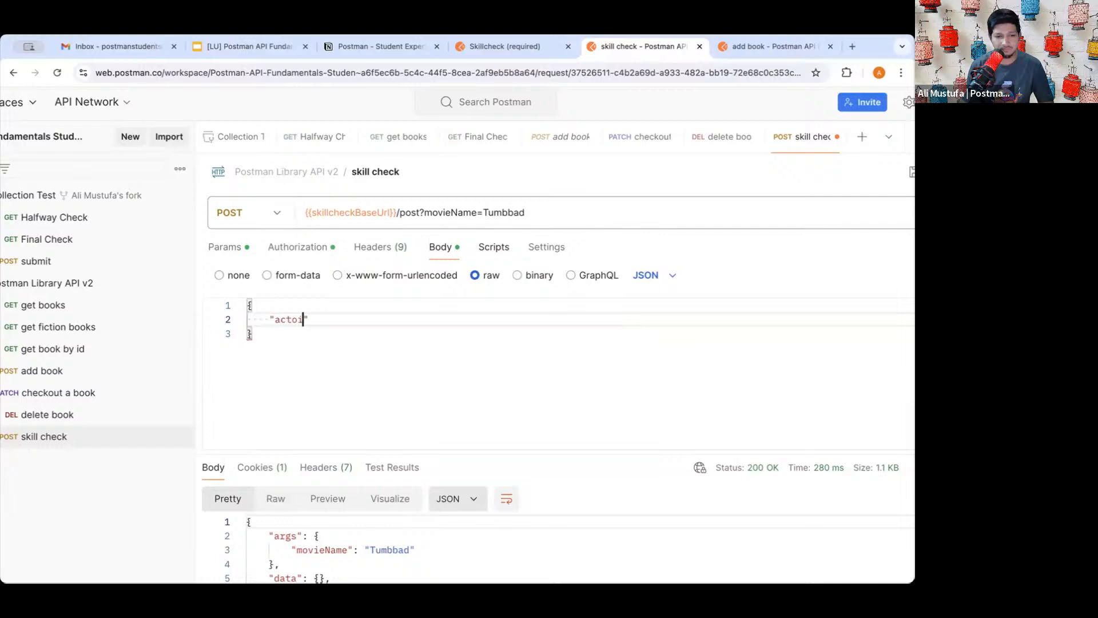
key(BackSpace)
text(rName")
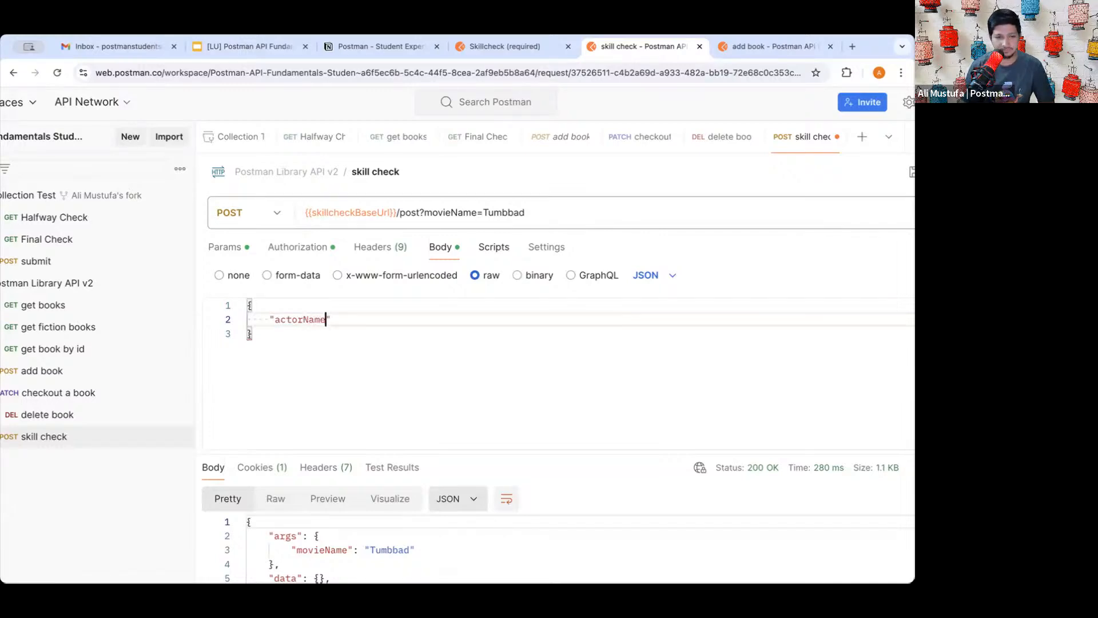
text(:")
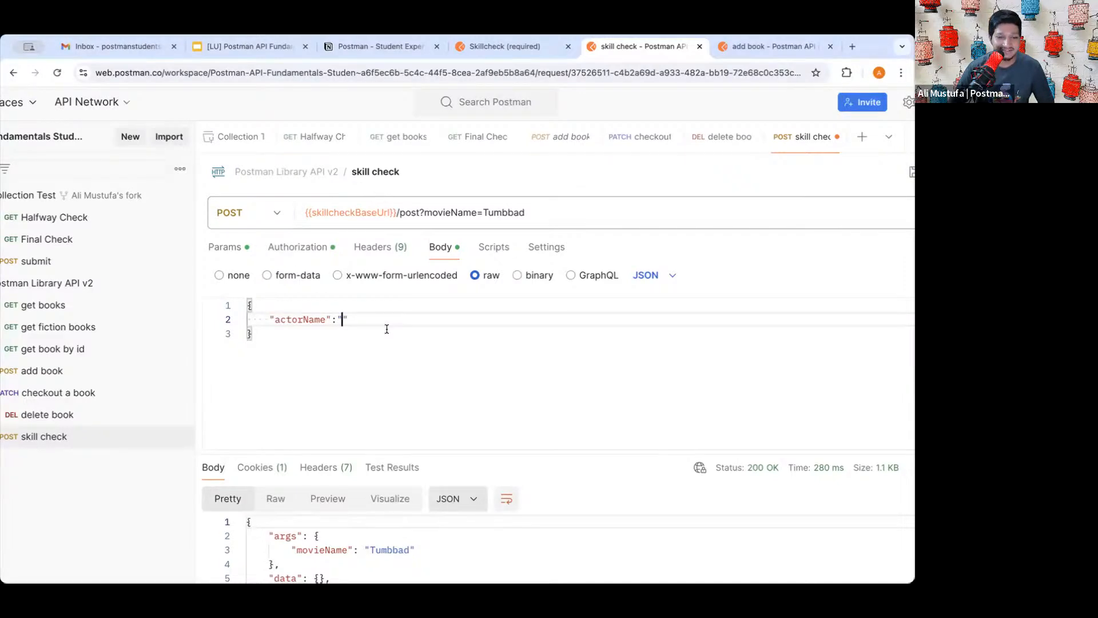
text(L)
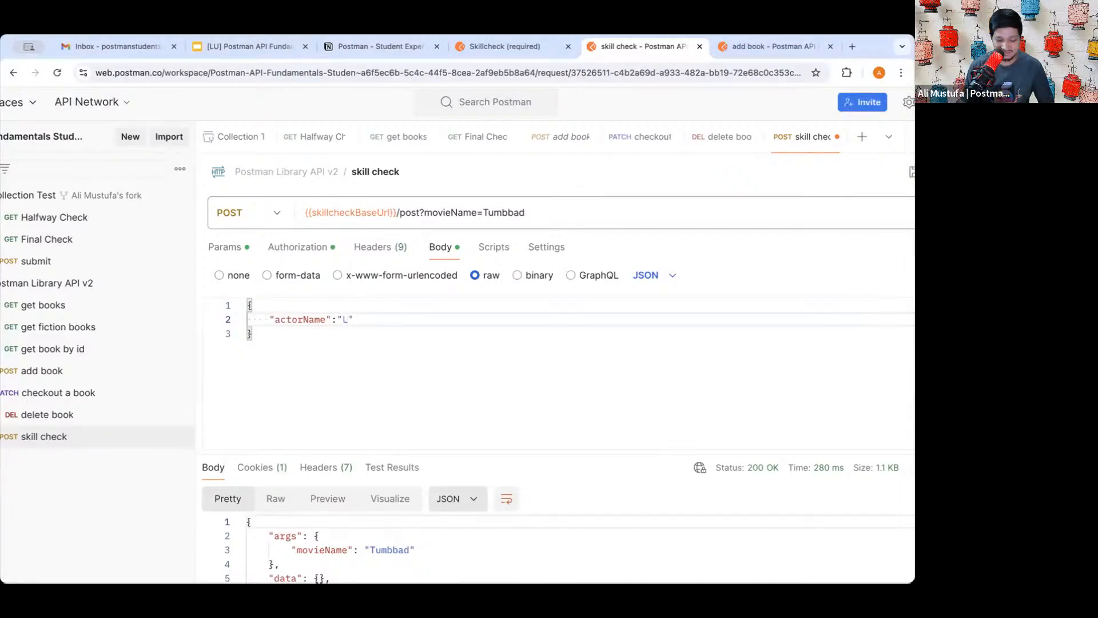
text(eonardo)
click(415, 365)
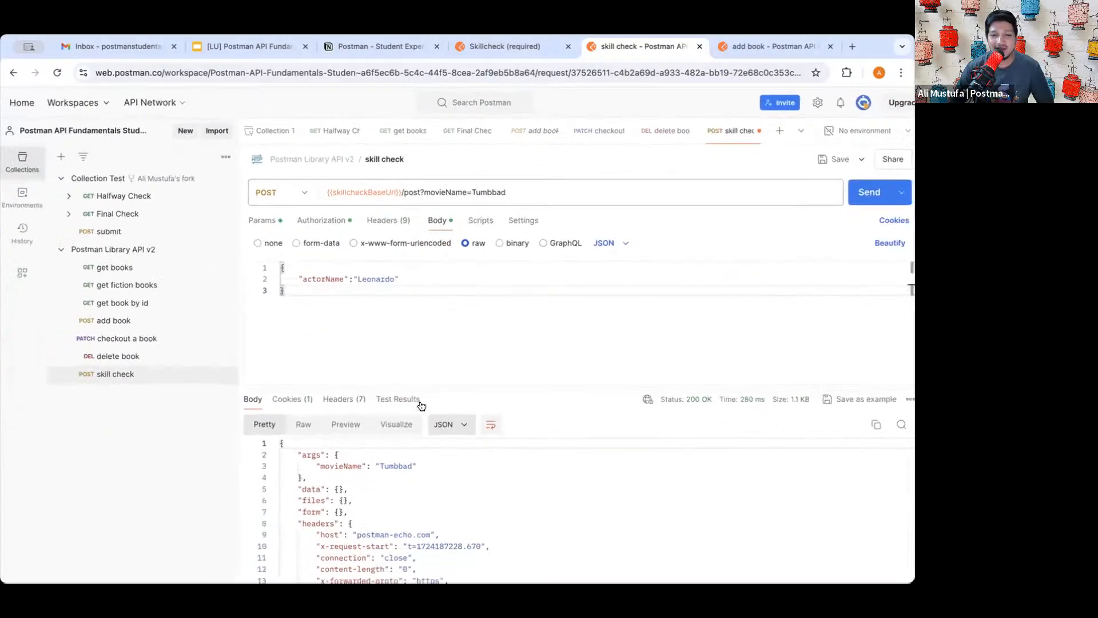
- Zoom out, send the request, and confirm Leonardo is echoed under data
double_click(364, 271)
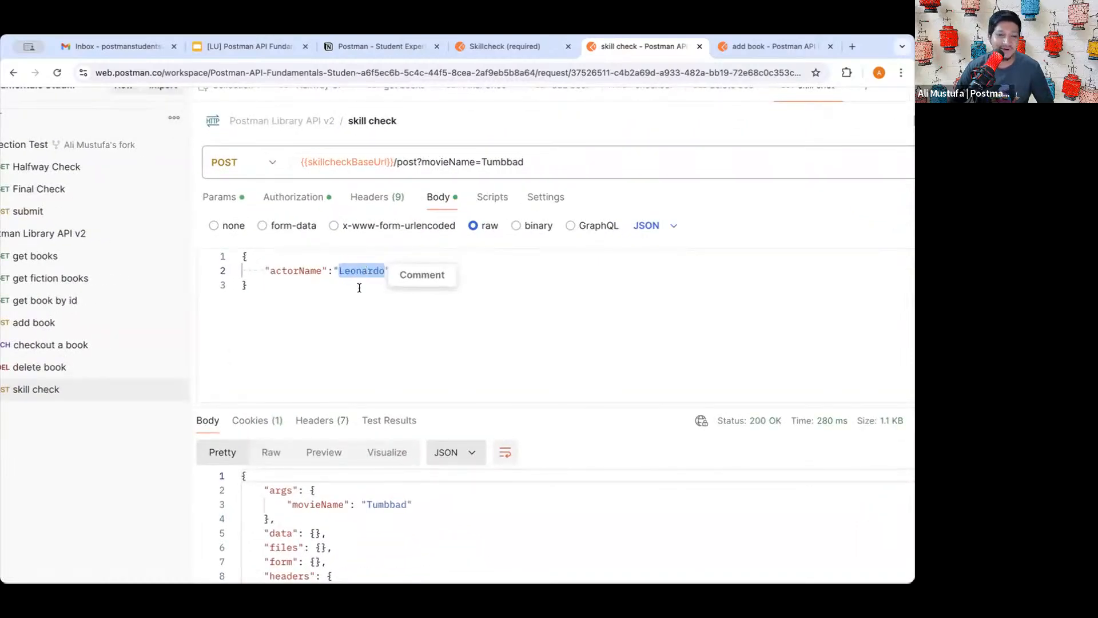
click(356, 293)
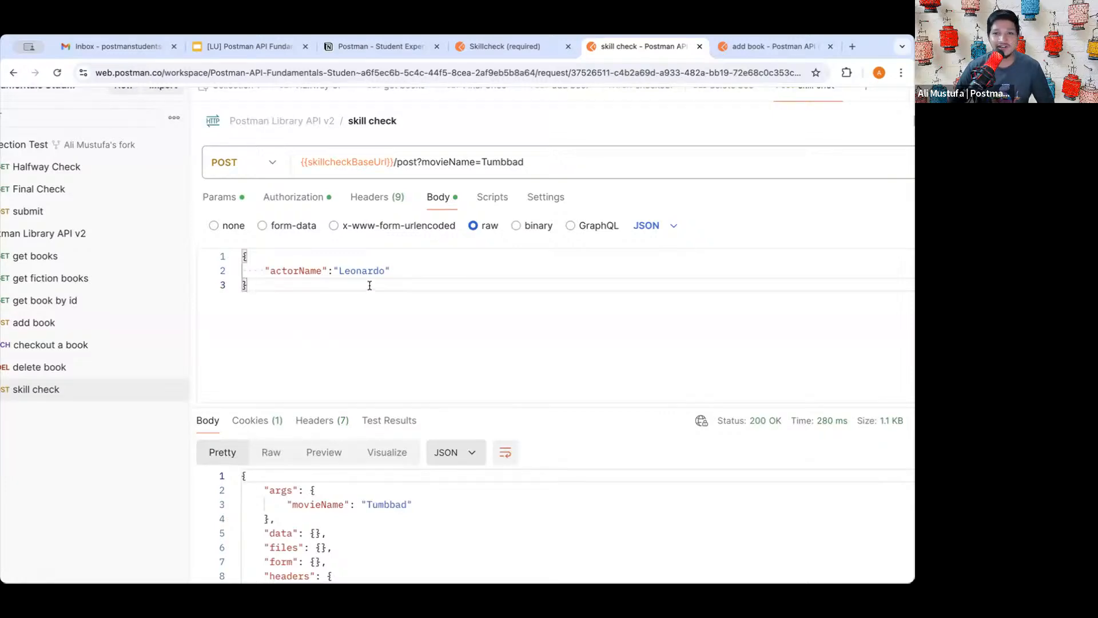
key(ctrl+minus)
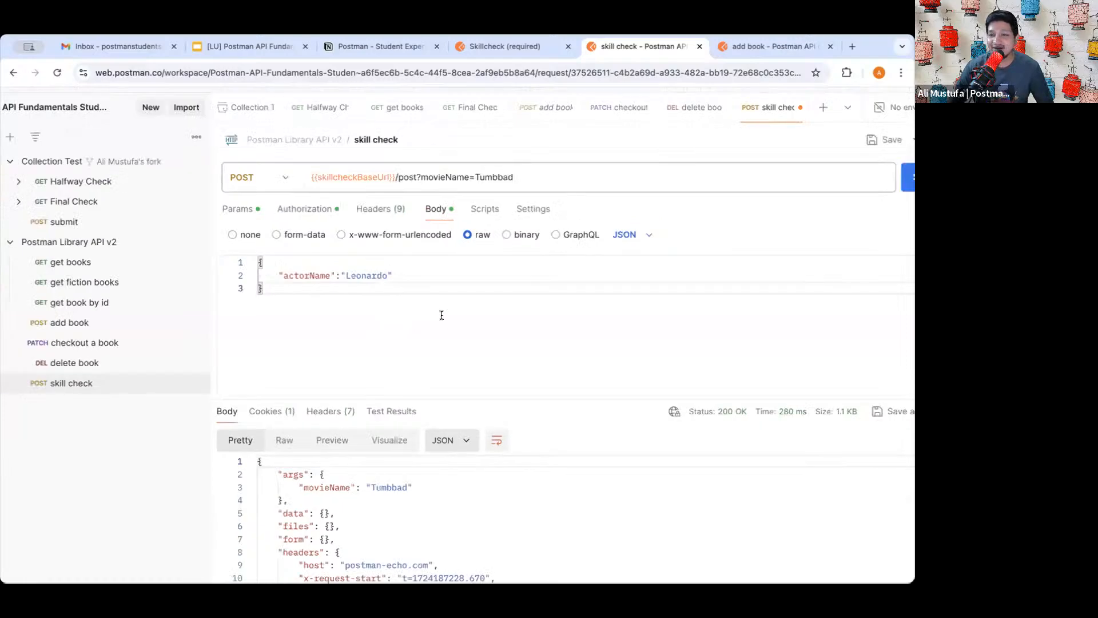
key(ctrl+minus)
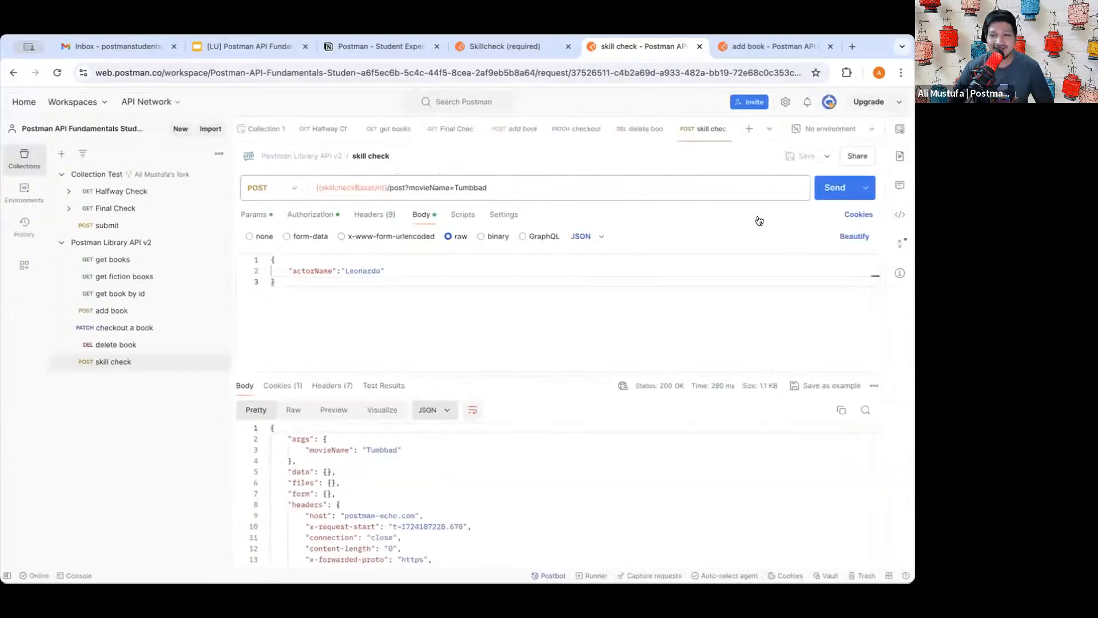
click(835, 188)
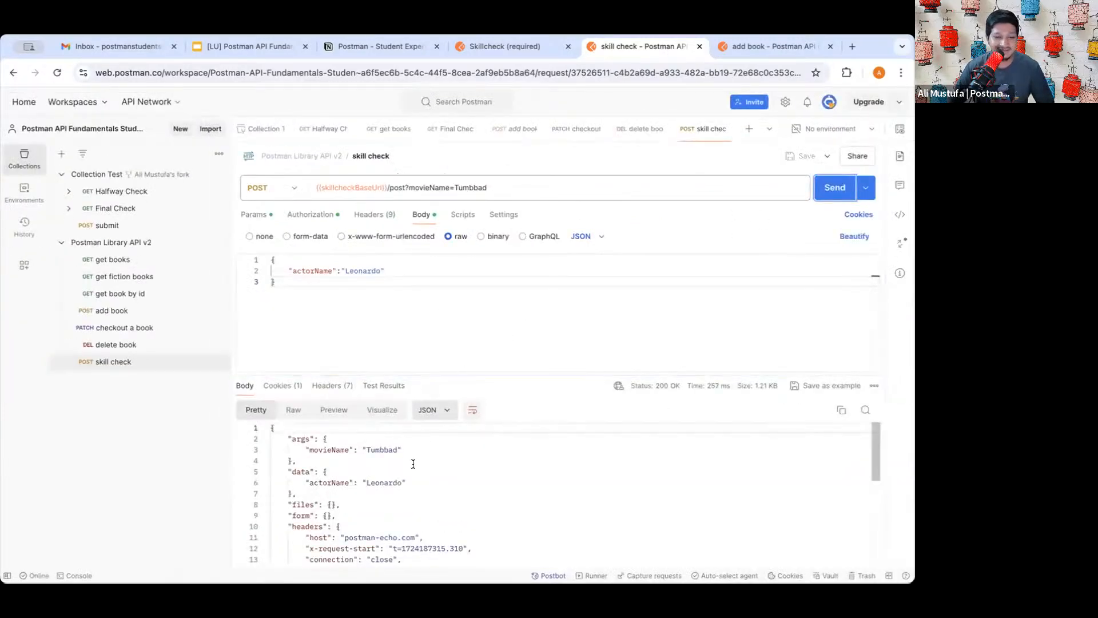
drag(407, 484, 424, 447)
click(279, 437)
click(356, 494)
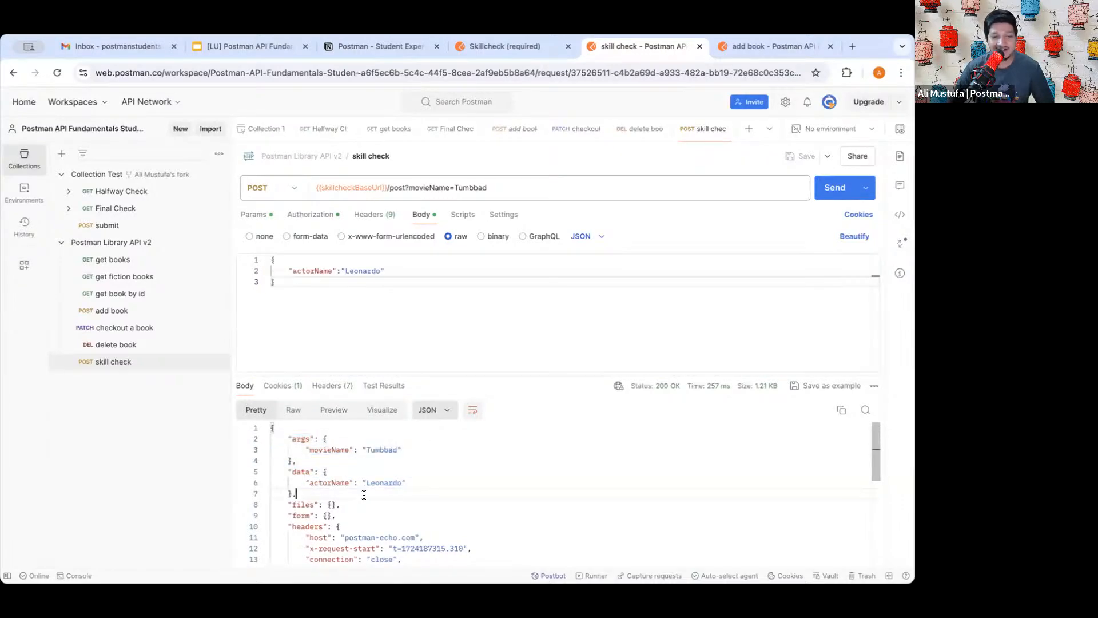
- Go back to the Skillcheck lesson page
click(387, 289)
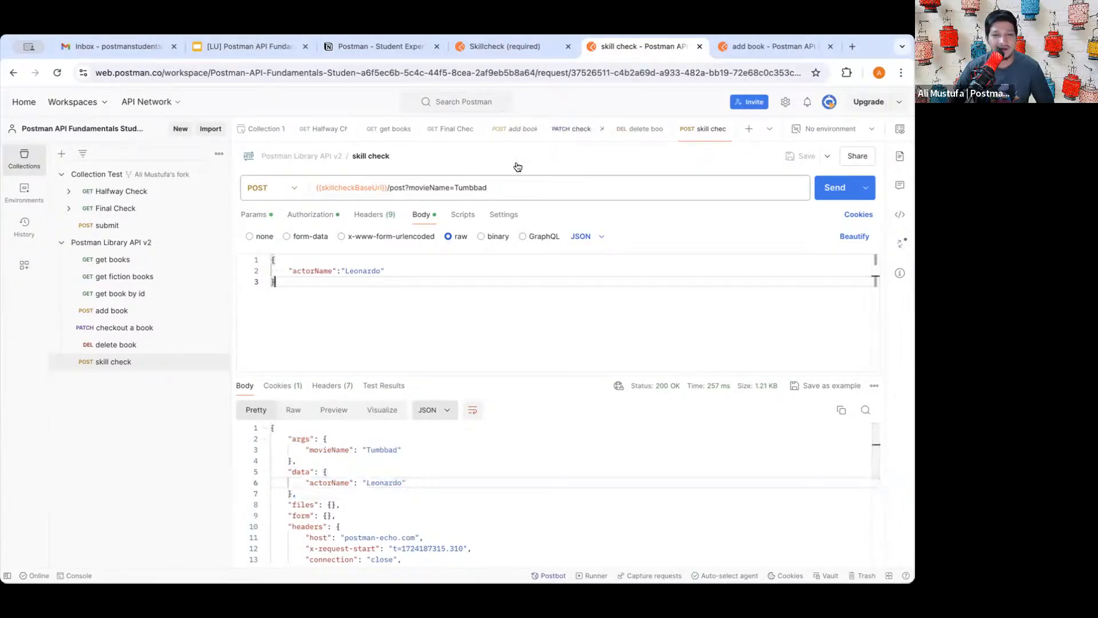
click(512, 48)
scroll(437, 335, down, 2)
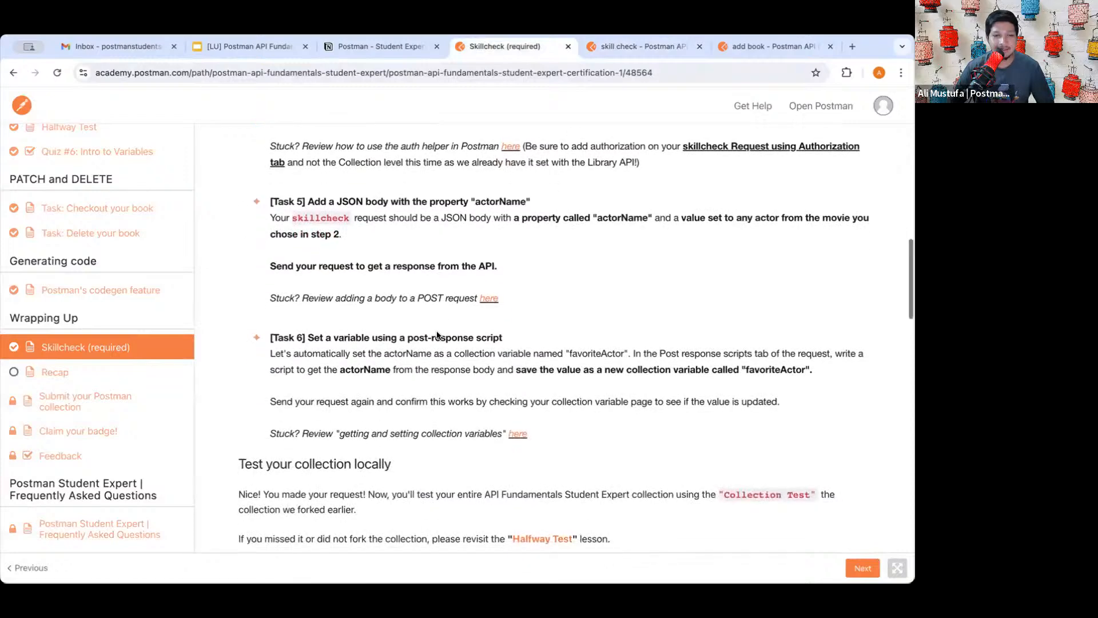
- Read Task 6's heading calling for a post-response script
scroll(437, 336, down, 2)
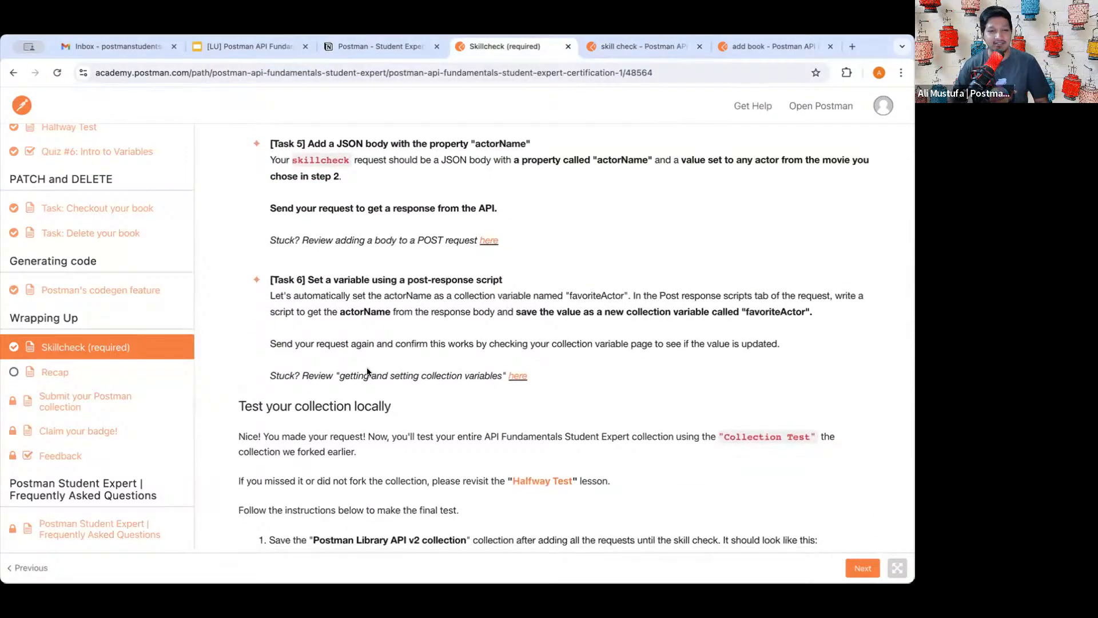
drag(321, 280, 461, 280)
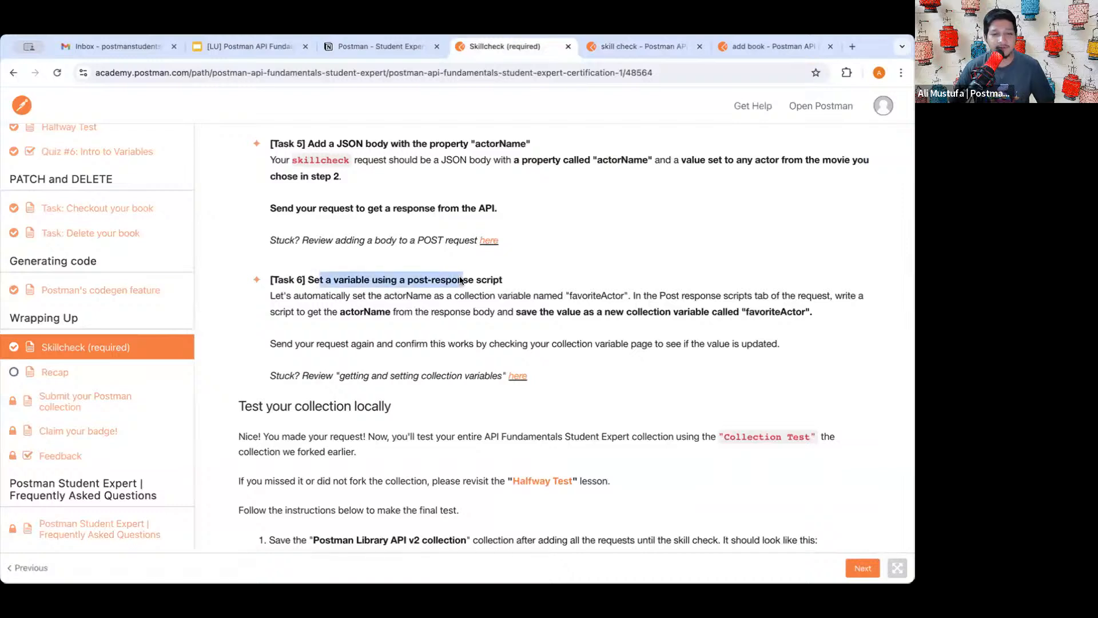
click(461, 280)
drag(392, 280, 481, 281)
click(479, 281)
drag(397, 280, 478, 280)
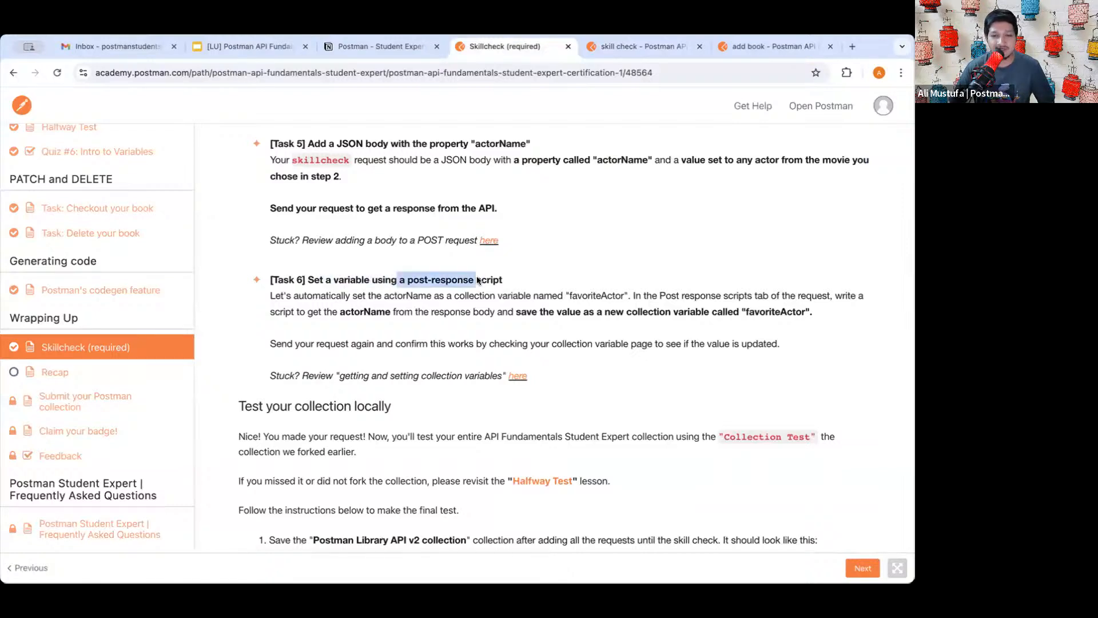
click(478, 280)
scroll(476, 309, down, 1)
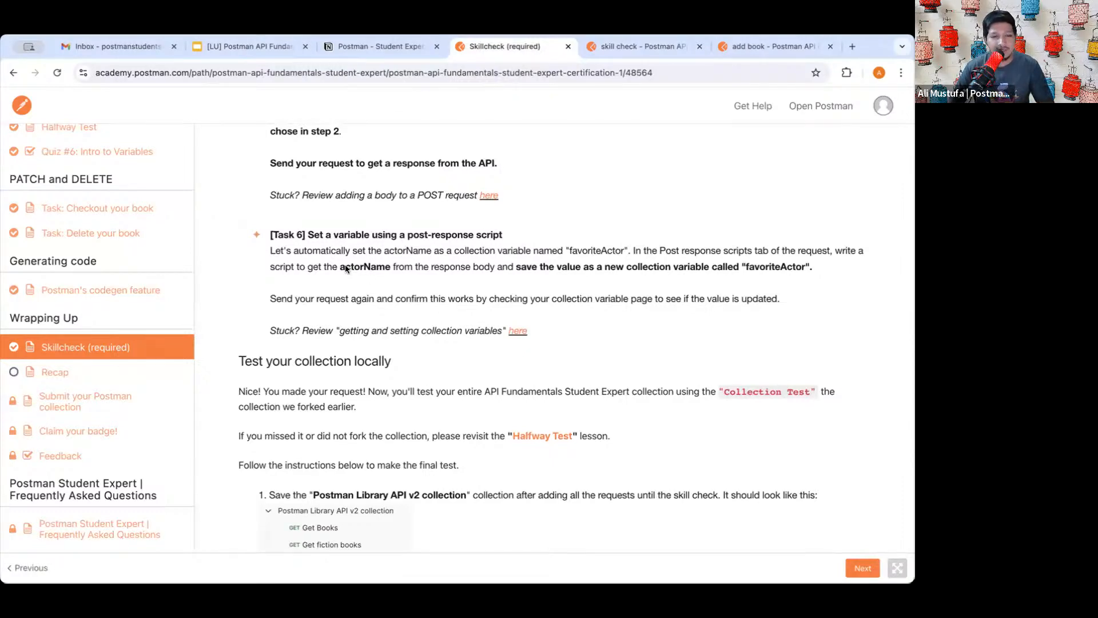
- Note actorName must be saved as favoriteActor, then return to the skill check request
drag(340, 266, 392, 267)
click(389, 269)
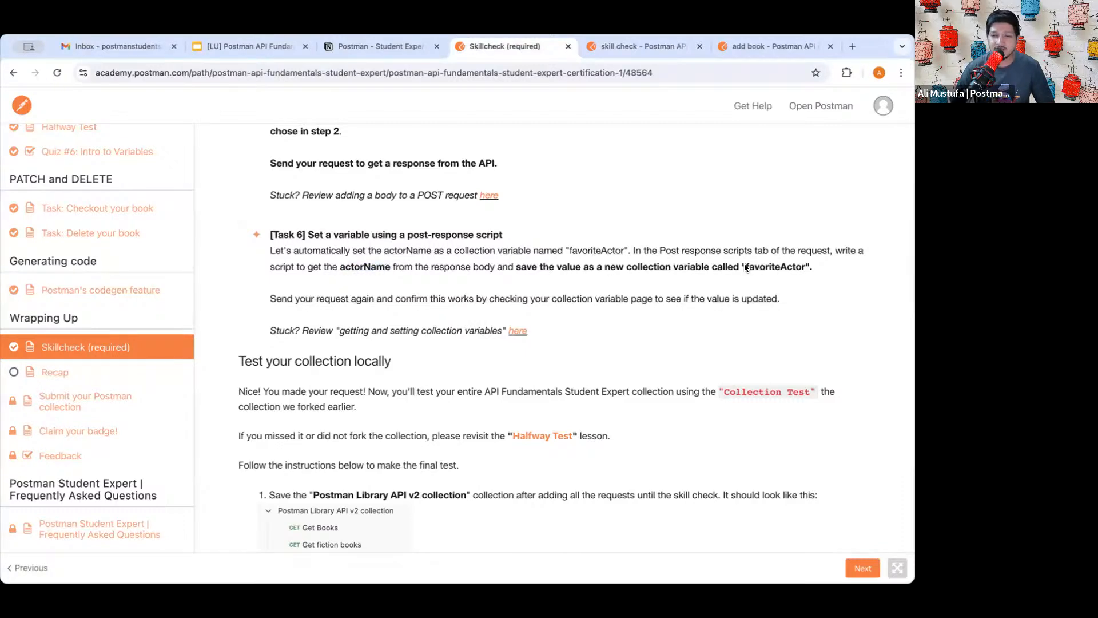
drag(743, 267, 810, 273)
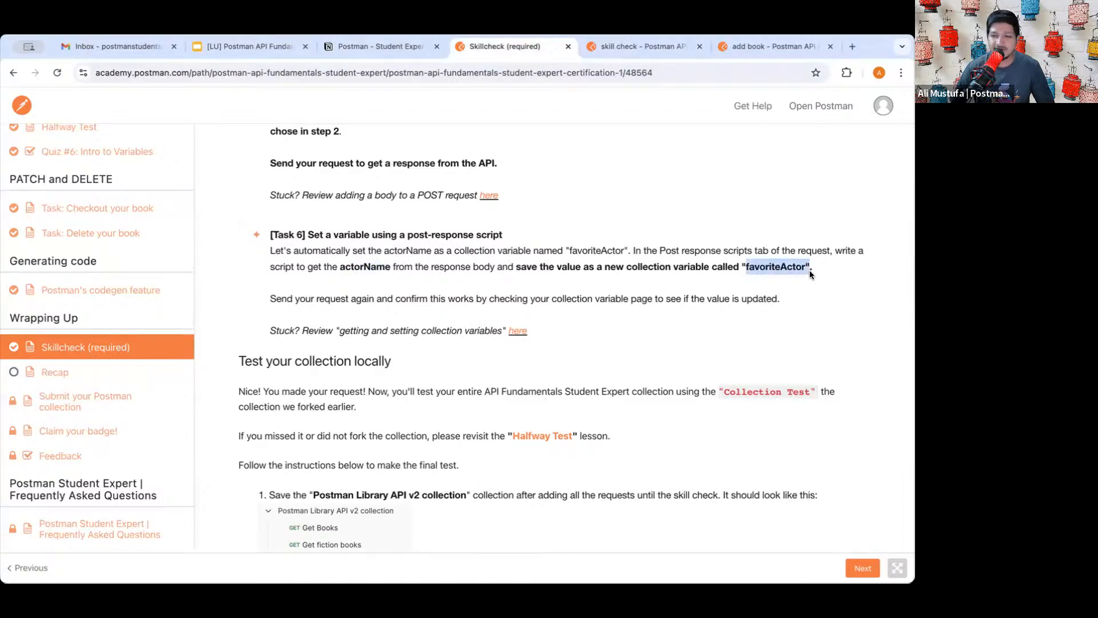
click(766, 269)
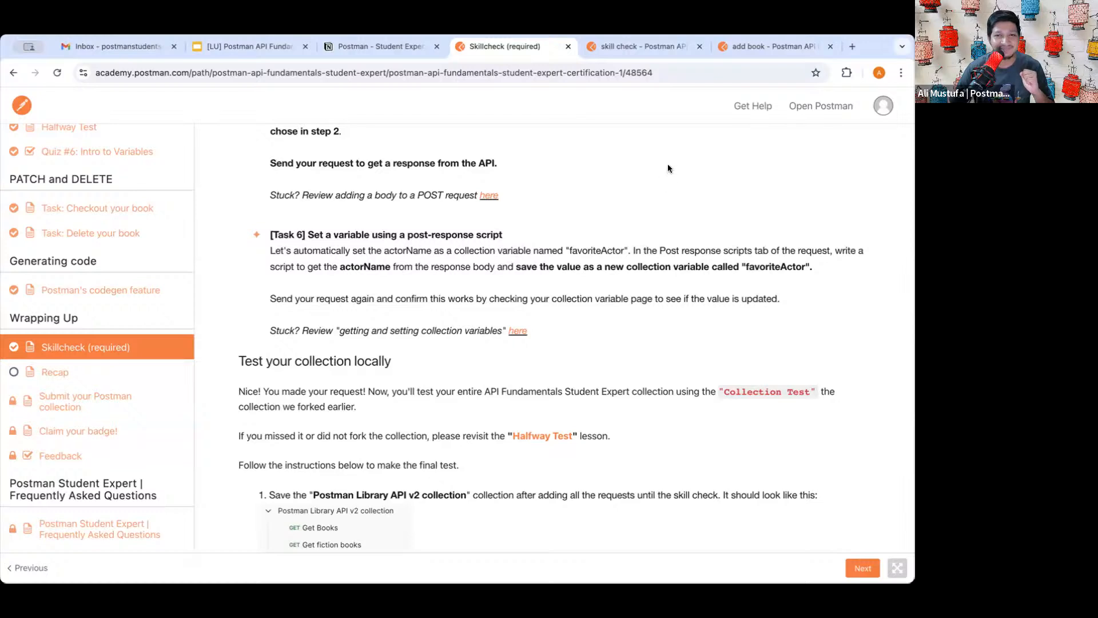
click(642, 48)
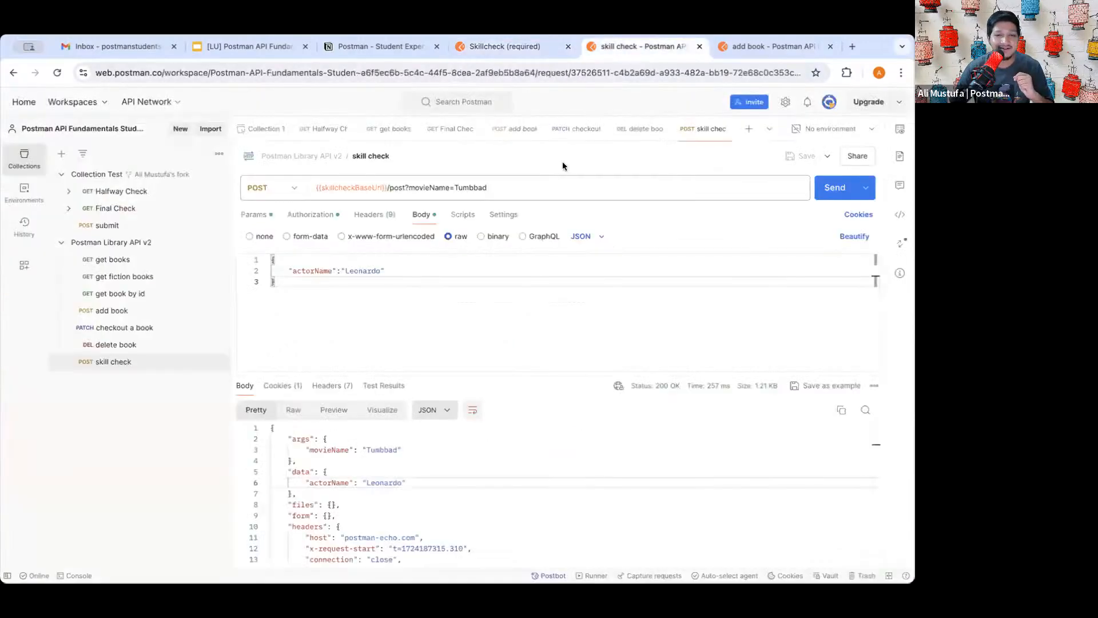
- Open the skill check Scripts tab's post-response editor and launch the Postbot assistant
click(462, 215)
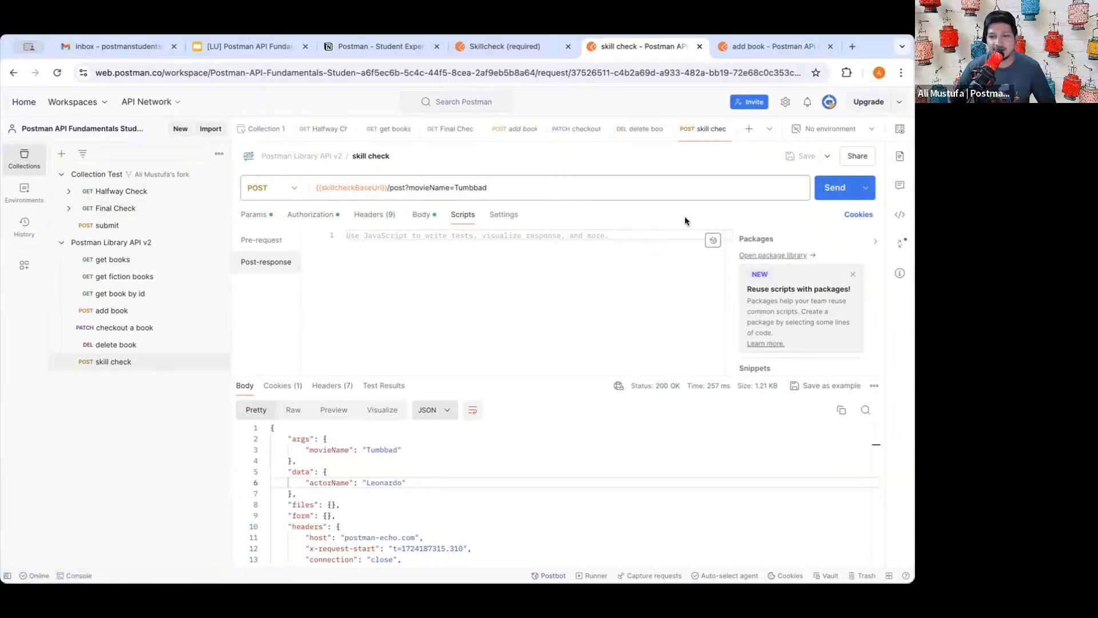
drag(721, 261, 684, 212)
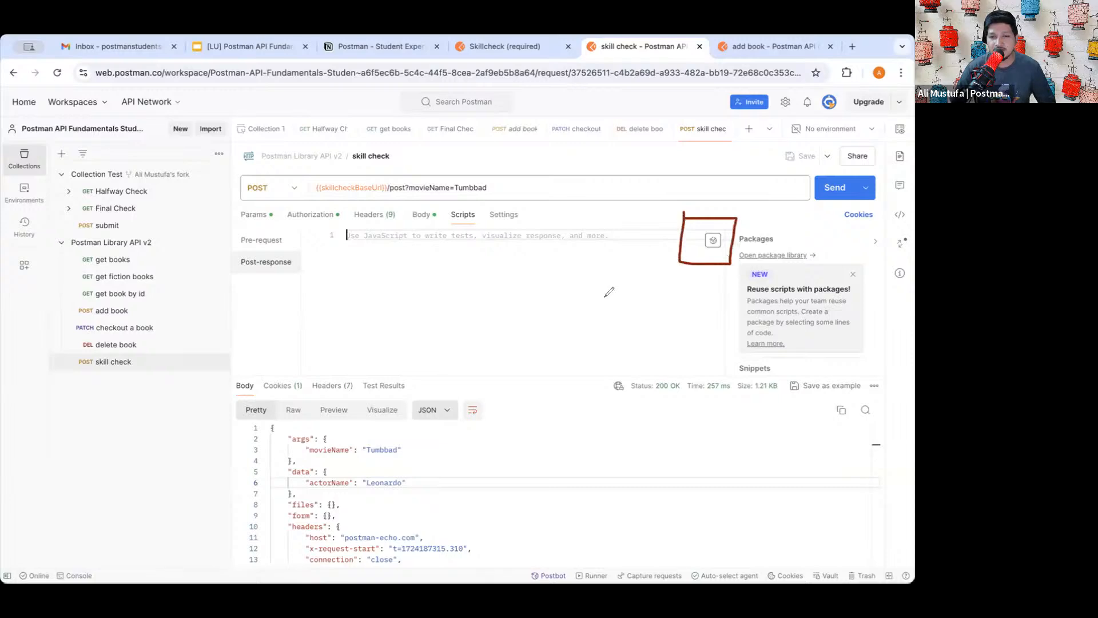
mouse_move(601, 304)
mouse_down()
mouse_move(678, 256)
mouse_move(663, 289)
mouse_up()
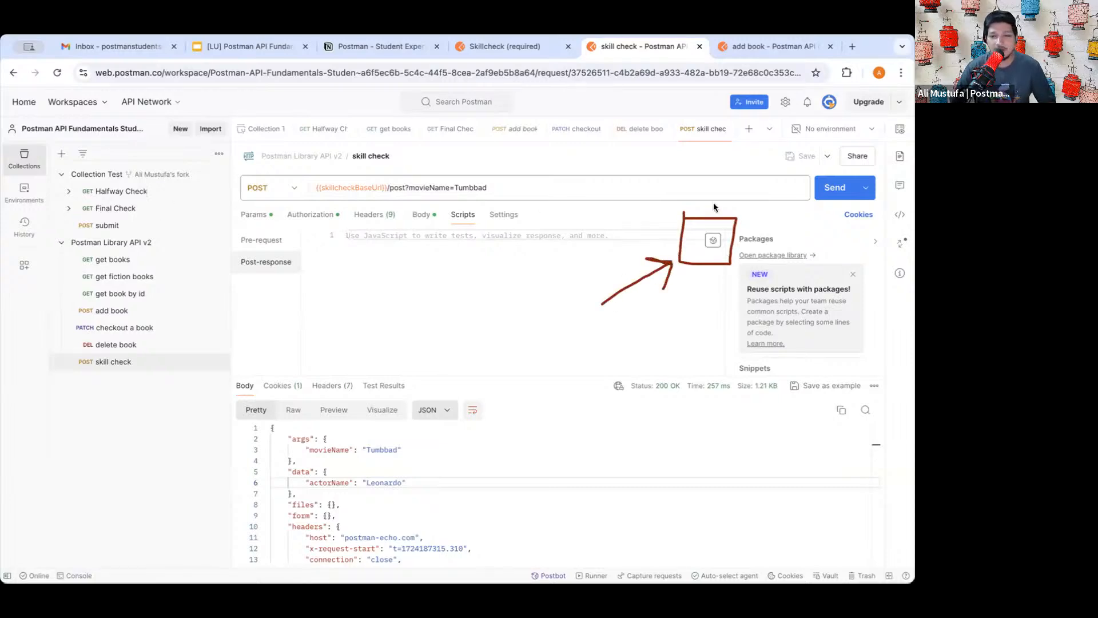
click(712, 239)
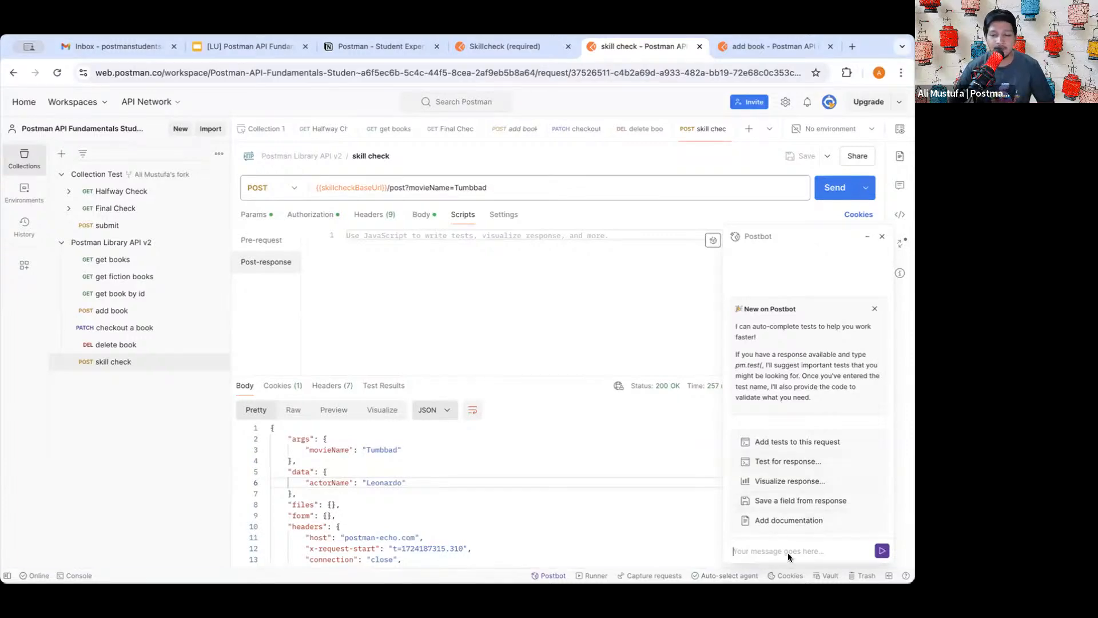
- Focus Postbot's message box, then switch back to the Skillcheck lesson at Task 6
scroll(812, 551, up, 5)
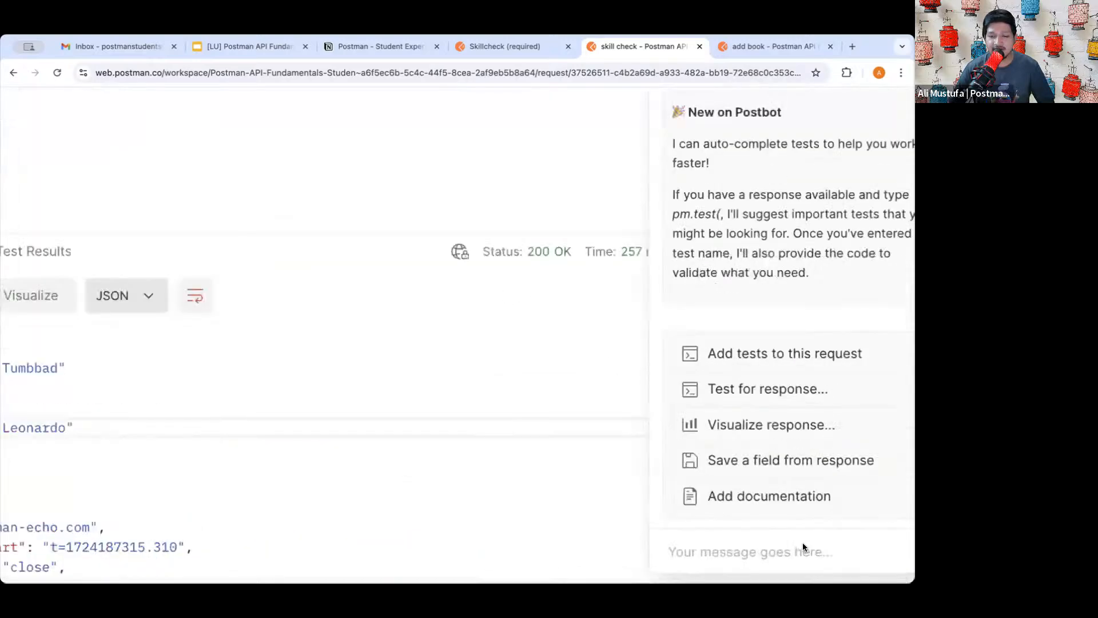
scroll(803, 548, down, 1)
click(753, 518)
scroll(752, 519, right, 2)
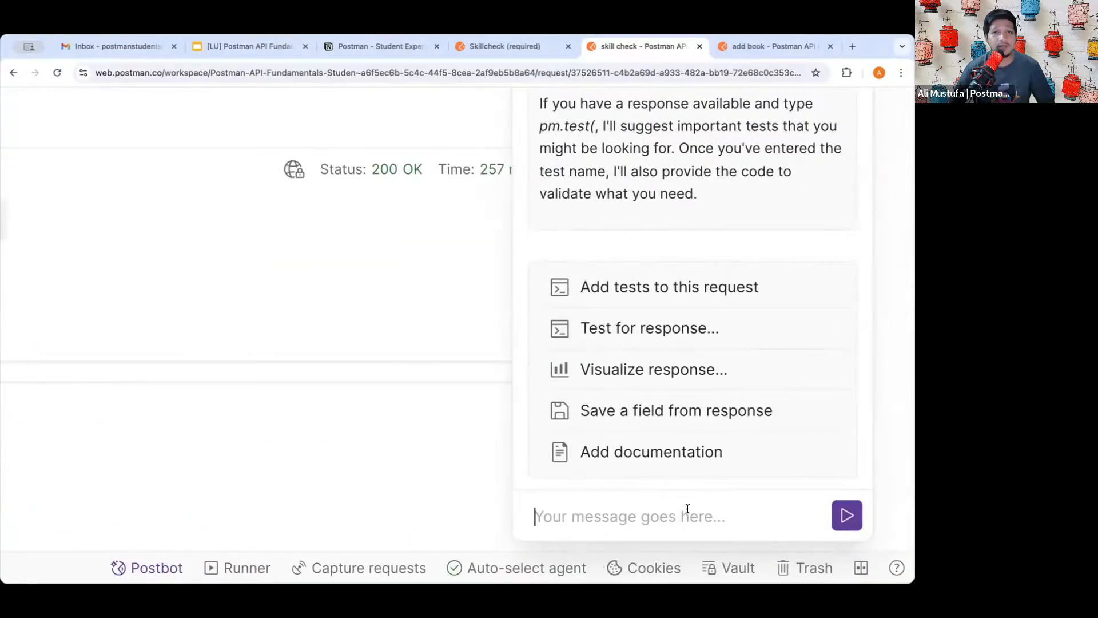
click(515, 48)
scroll(523, 239, down, 1)
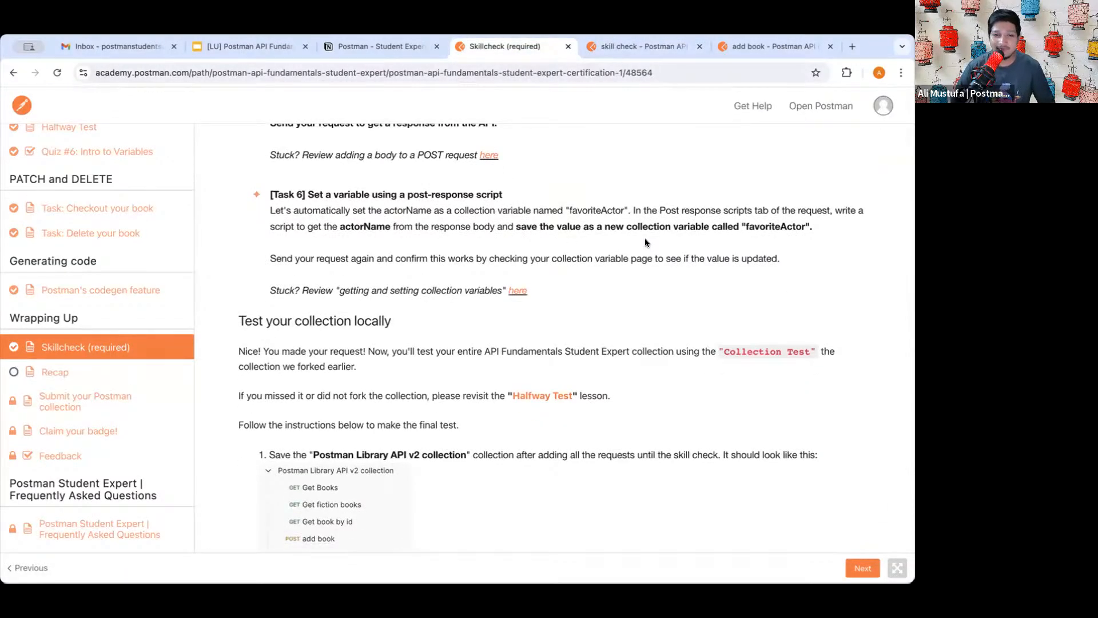
drag(318, 195, 502, 195)
click(502, 195)
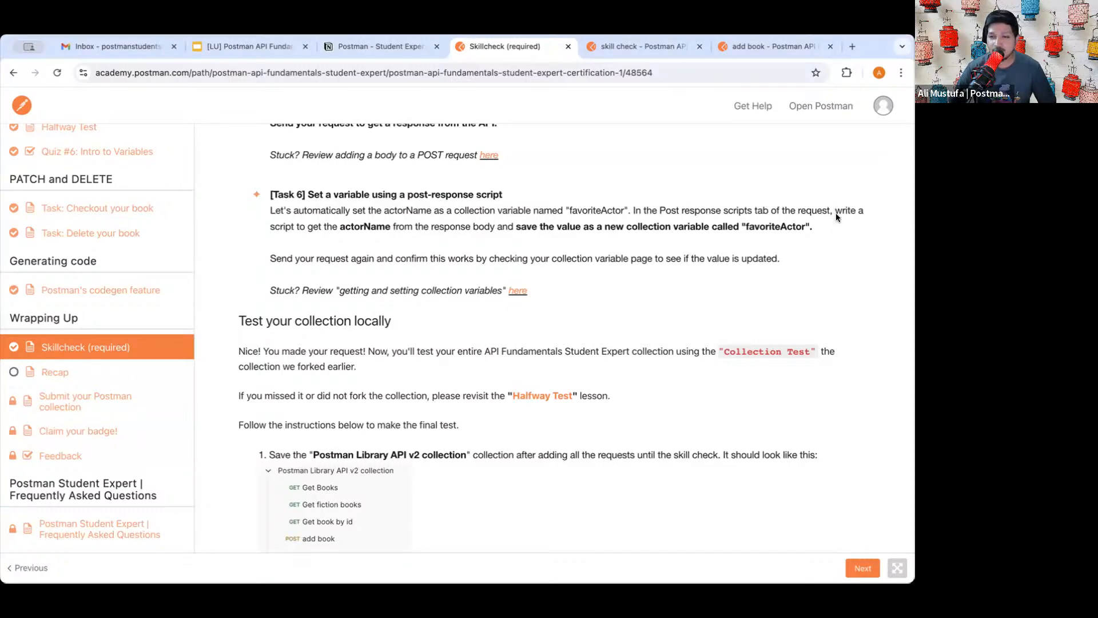
drag(836, 212, 835, 218)
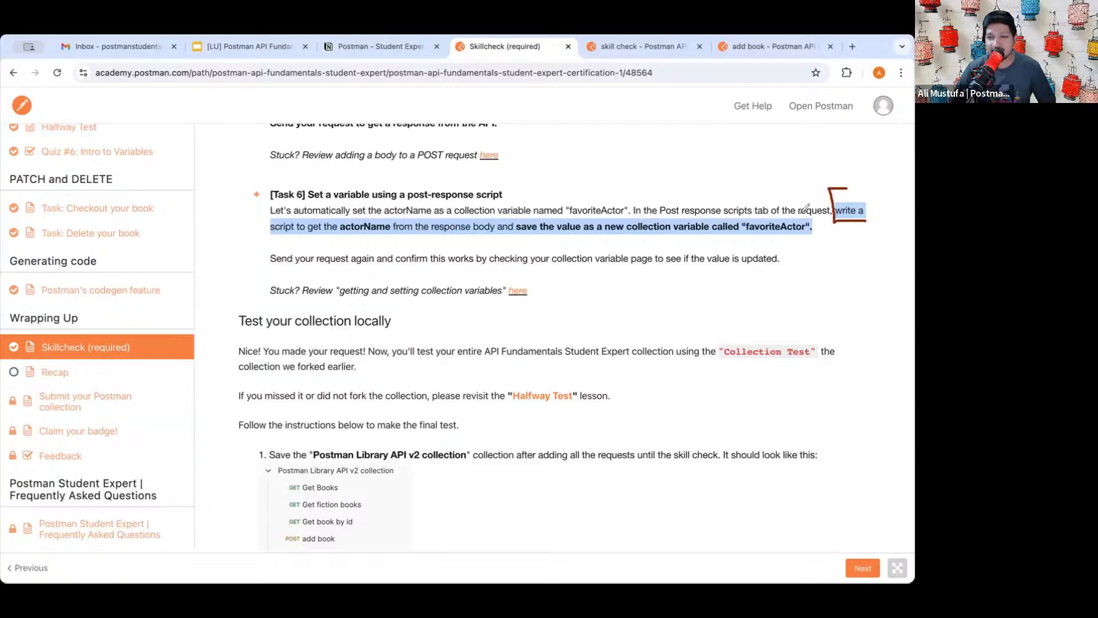
mouse_move(800, 216)
mouse_down()
mouse_move(831, 224)
mouse_move(778, 250)
mouse_up()
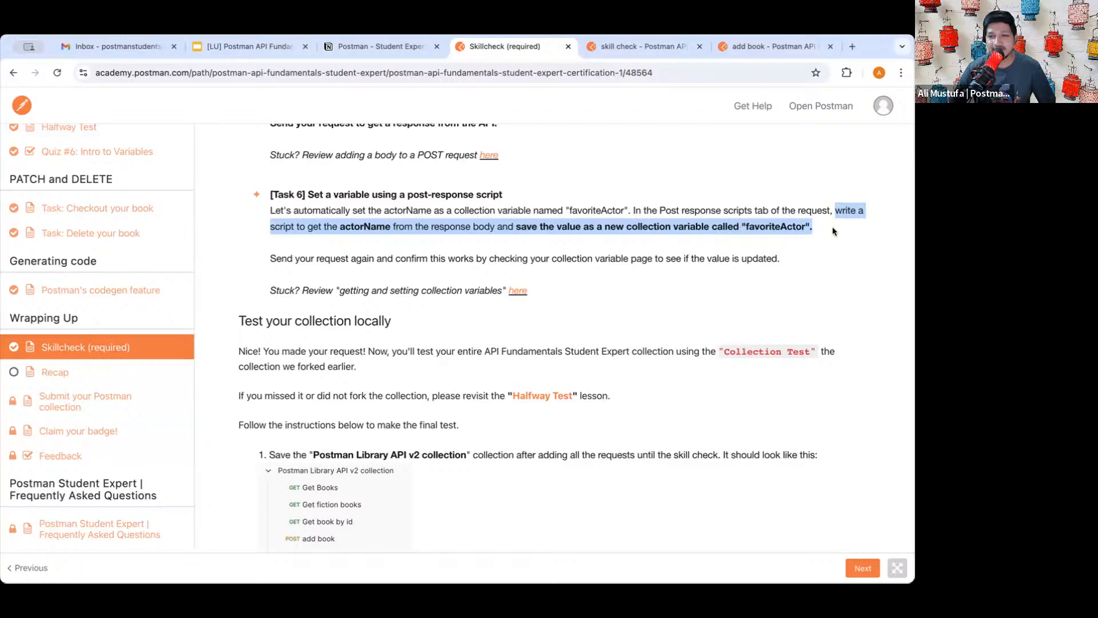
drag(814, 226, 835, 210)
key(ctrl+c)
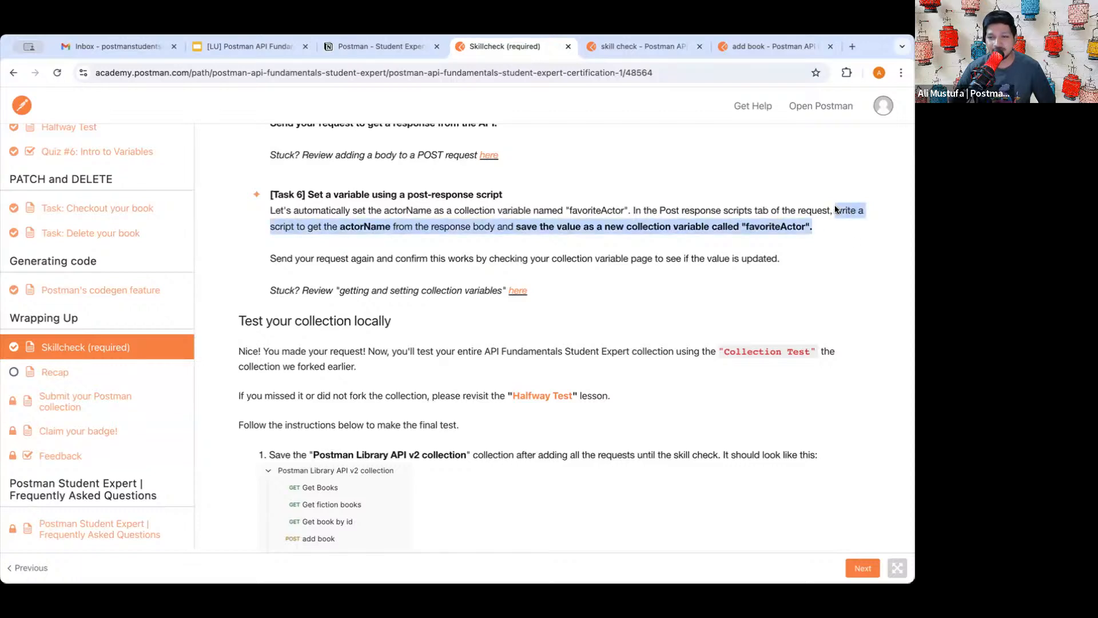
click(836, 209)
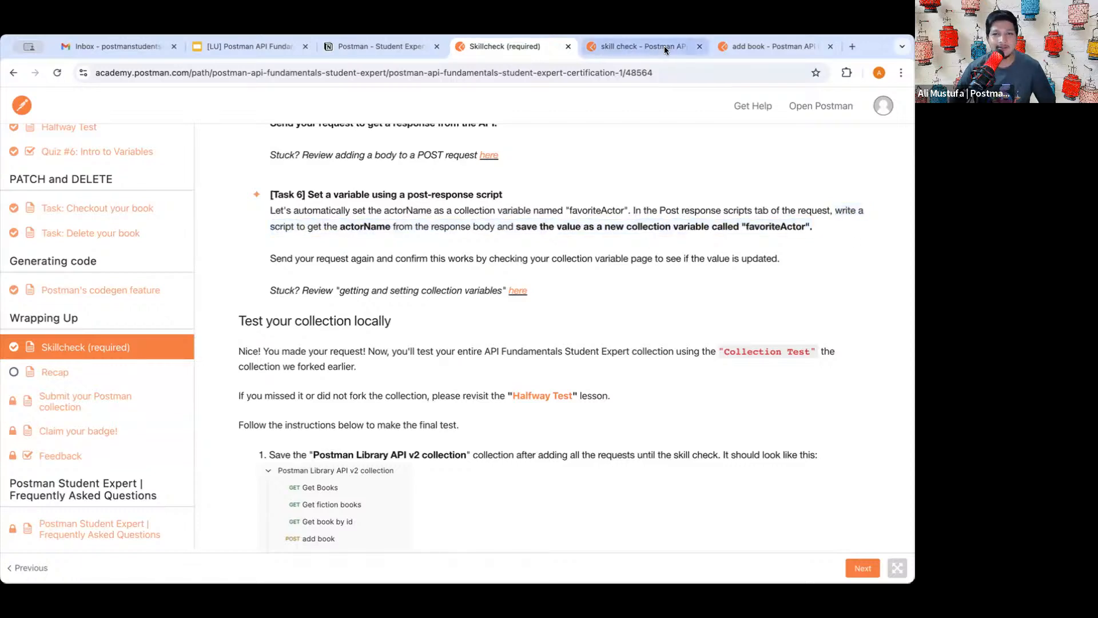
- Paste the Task 6 instruction into Postbot and send it as a prompt
click(664, 46)
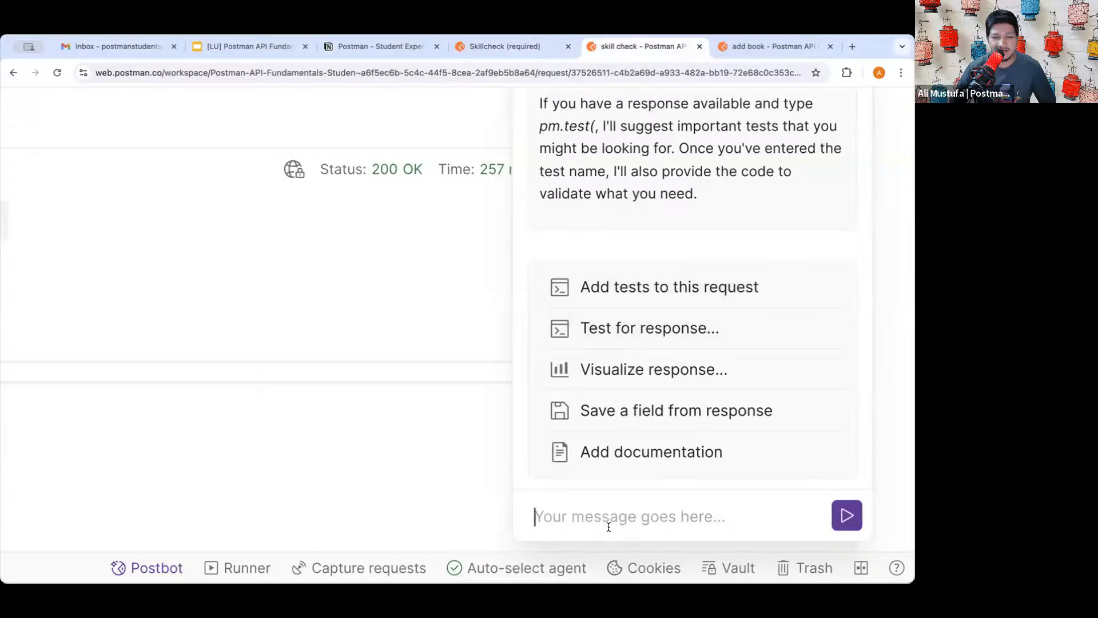
key(ctrl+v)
key(ctrl+0)
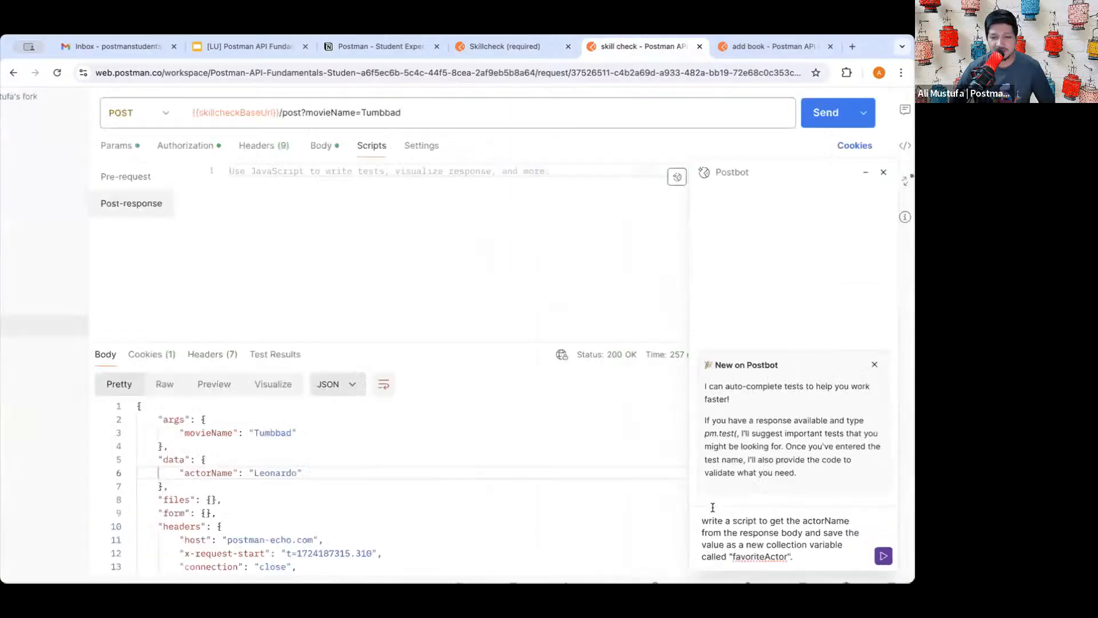
key(Return)
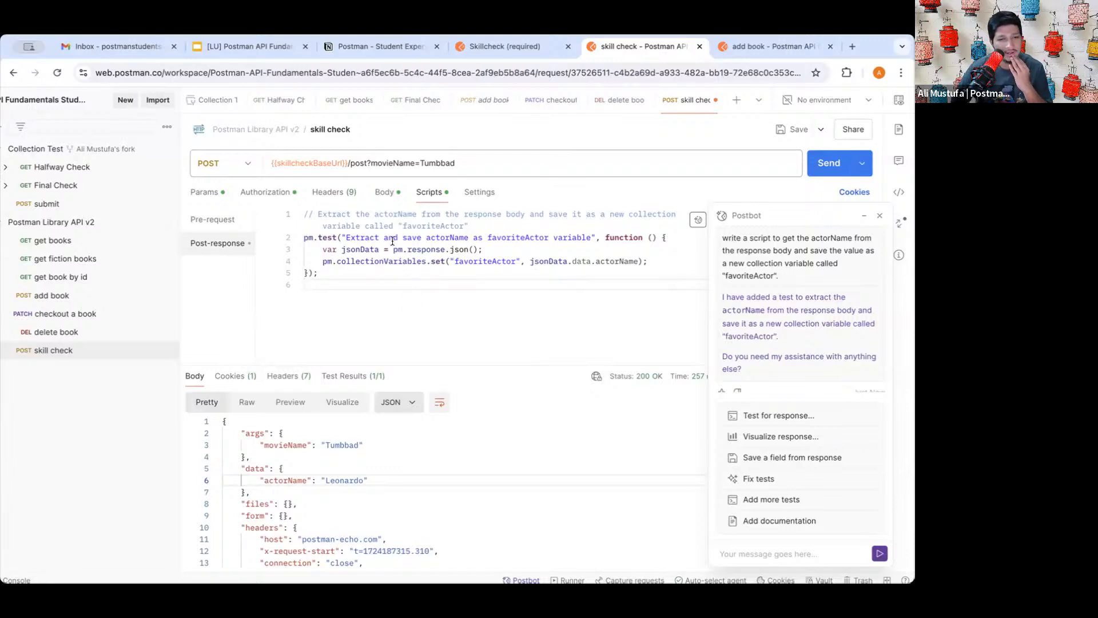
- Review the generated pm.test script that sets favoriteActor, then select all of it
triple_click(430, 235)
double_click(430, 235)
triple_click(410, 235)
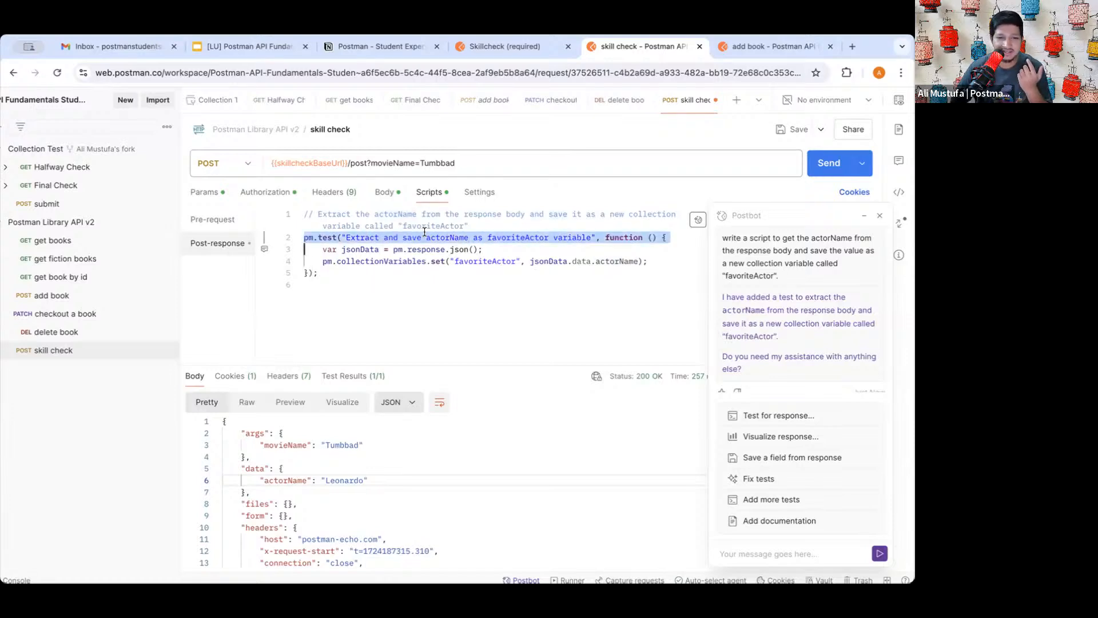
click(435, 261)
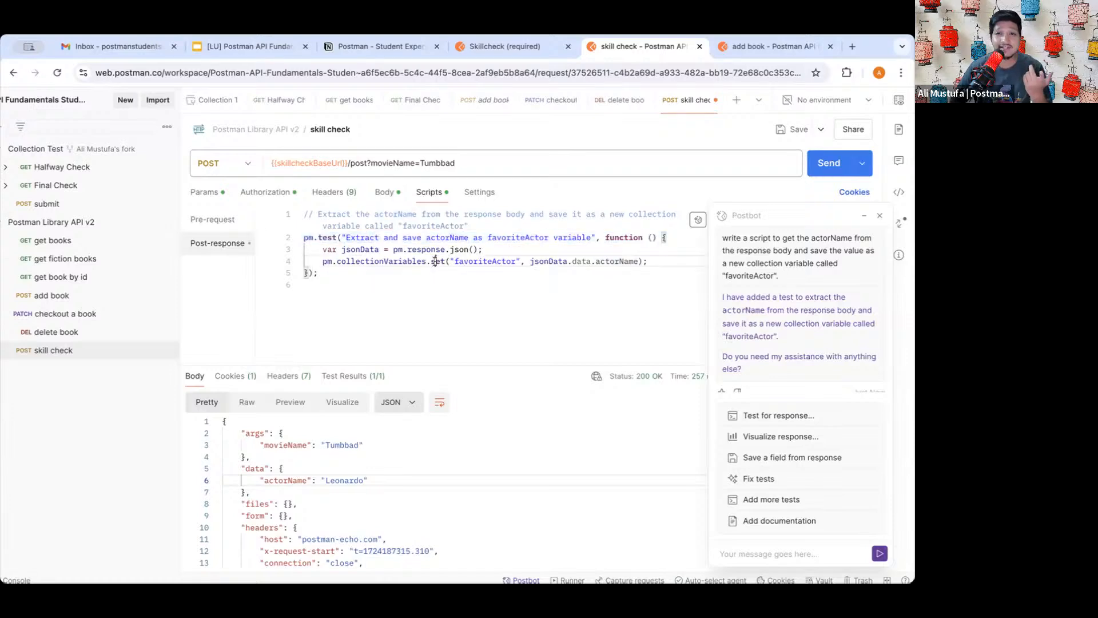
triple_click(384, 258)
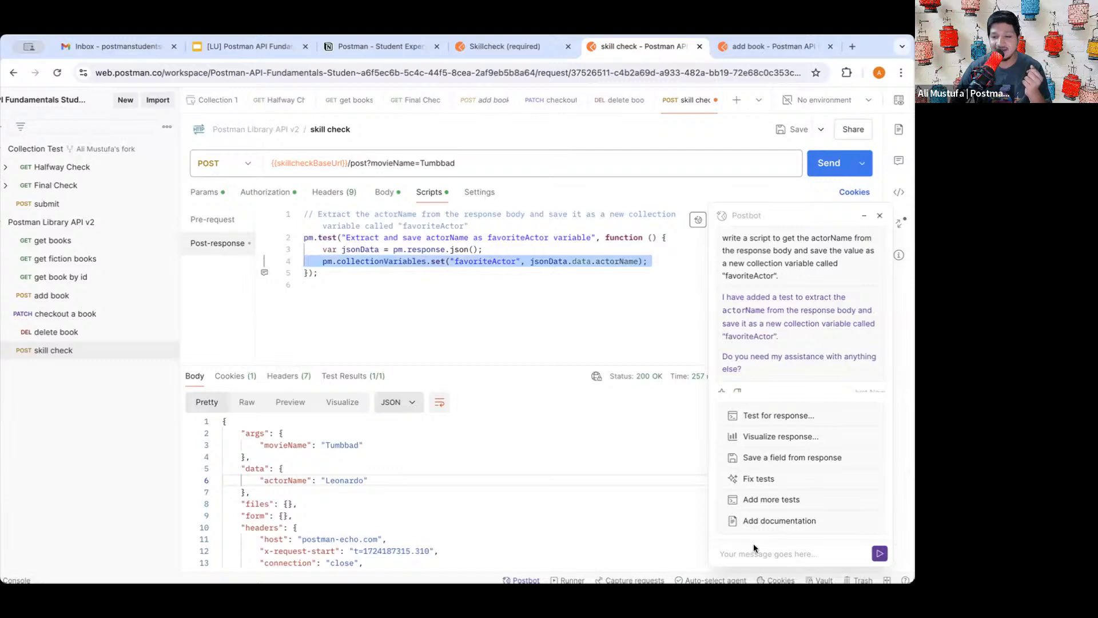
click(503, 307)
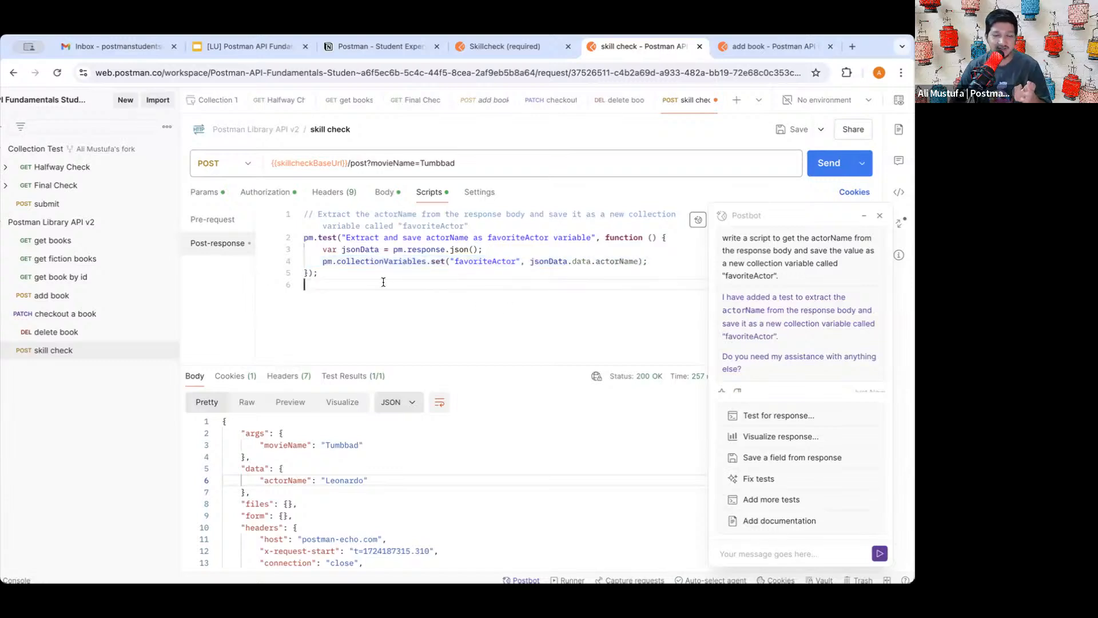
click(320, 275)
drag(320, 275, 296, 271)
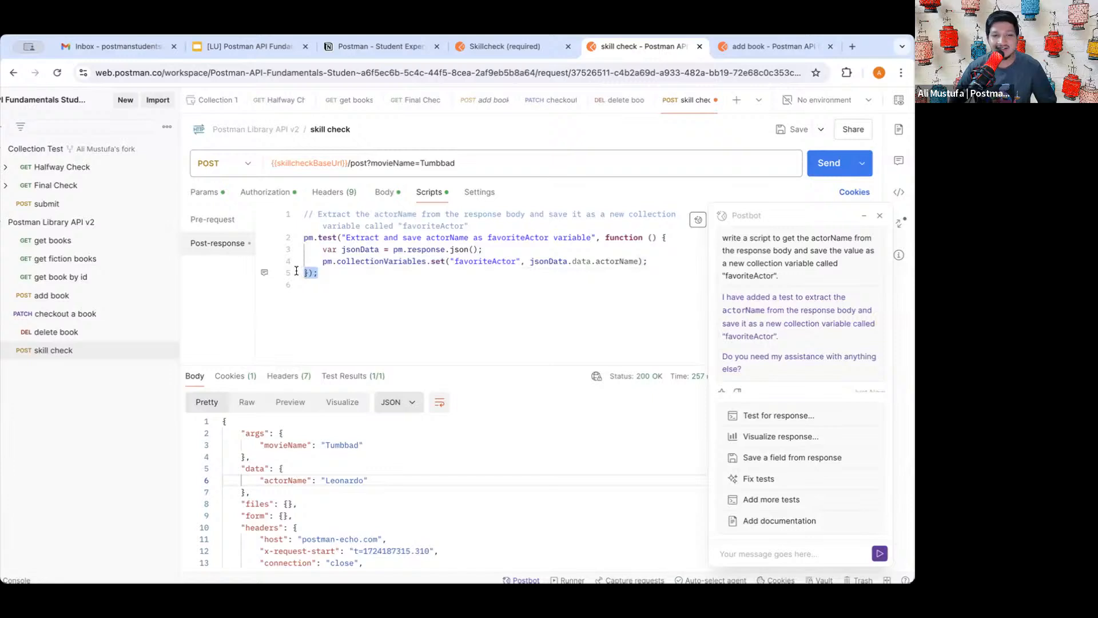
key(ctrl+a)
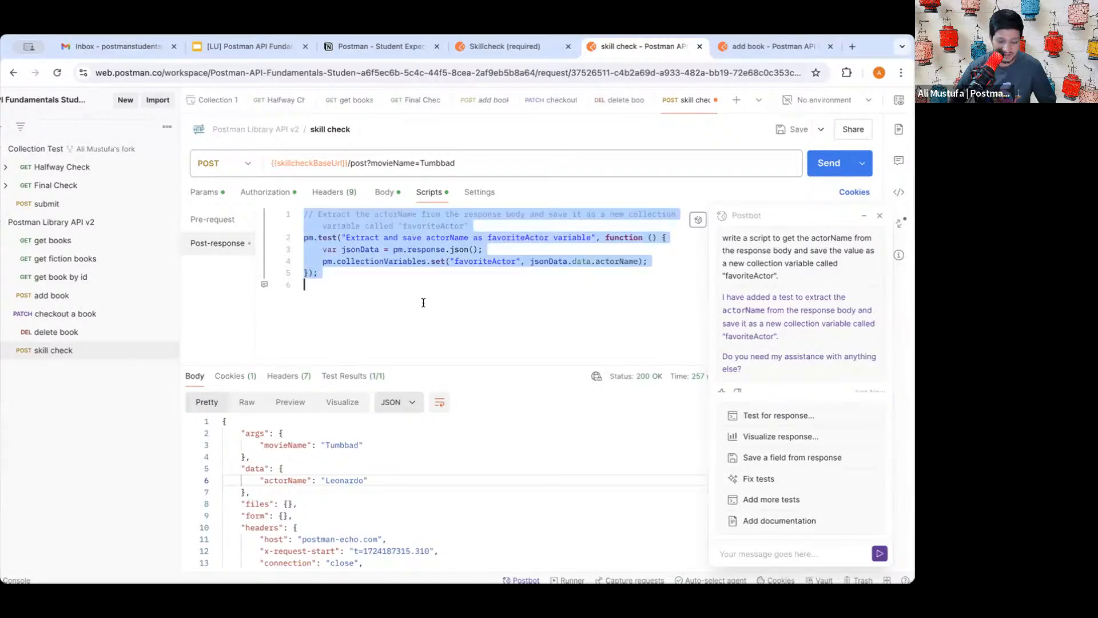
- Delete the script and regenerate it by resending the Task 6 prompt to Postbot
key(BackSpace)
click(768, 544)
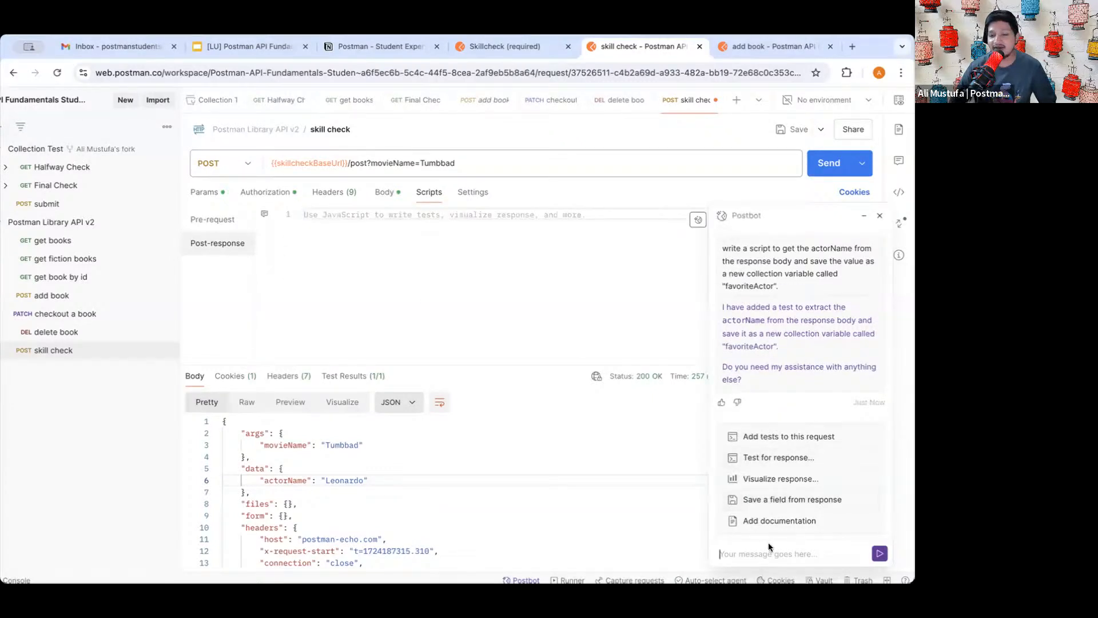
text(write a script to get the actorName from the response body and save the value as a new collection variable called "favoriteActor".)
click(880, 553)
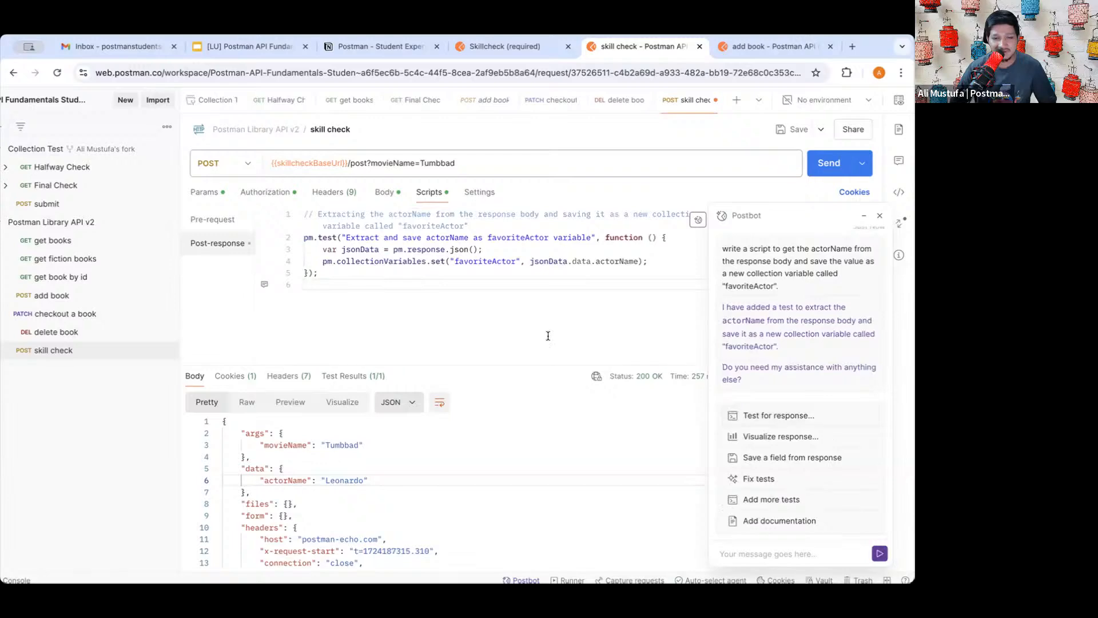
key(ctrl+plus)
key(ctrl+plus)
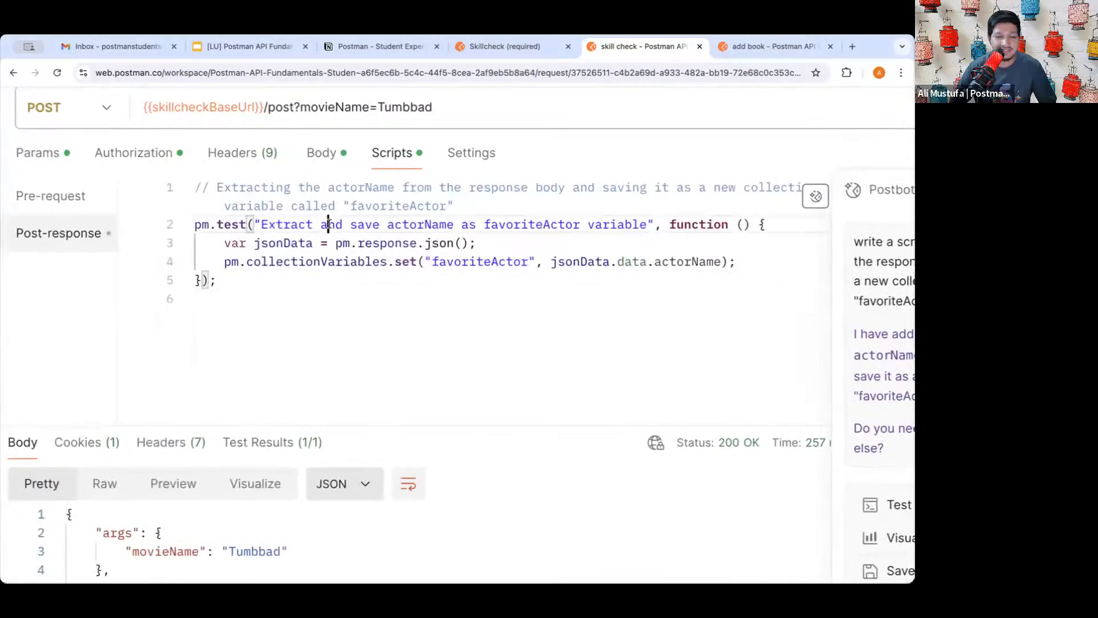
- Remove the pm.test wrapper line, its closing brackets, and the comment
triple_click(330, 223)
triple_click(299, 223)
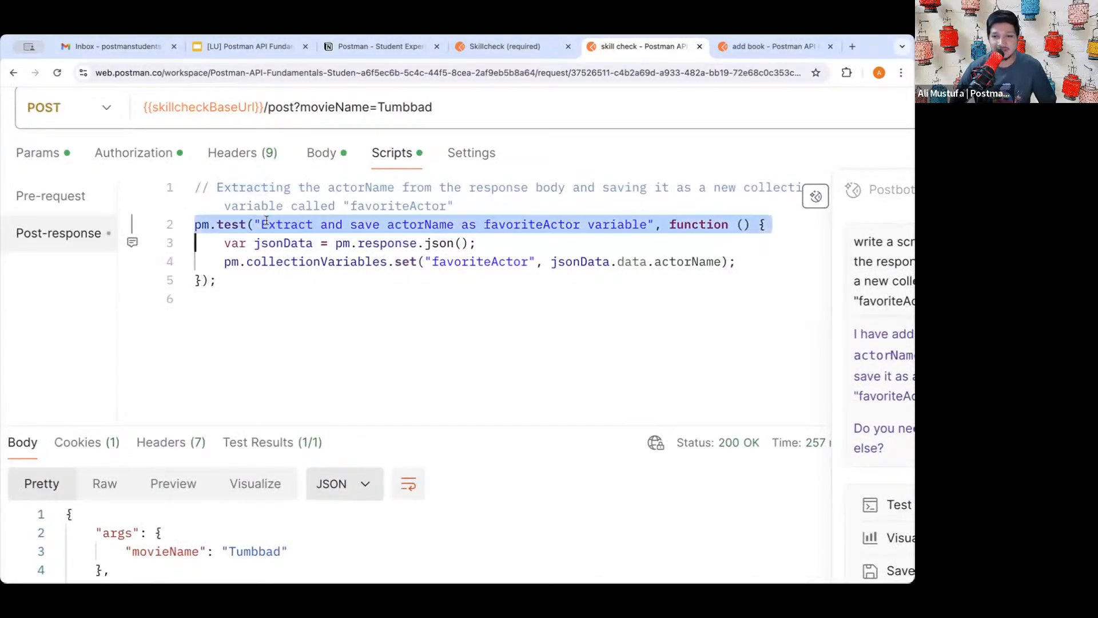
key(BackSpace)
triple_click(206, 261)
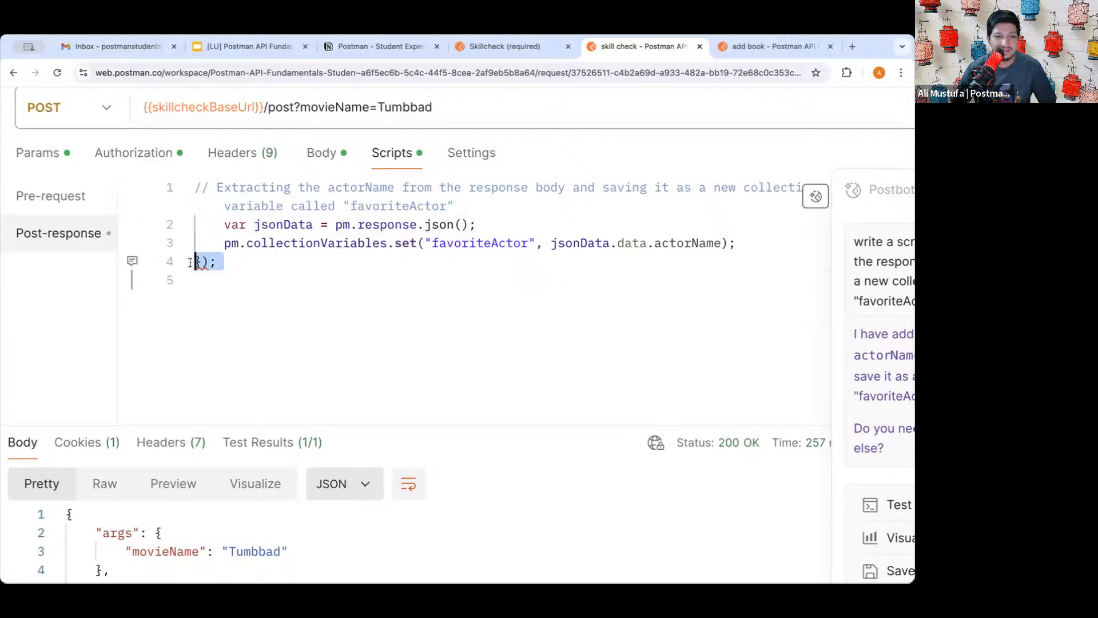
key(BackSpace)
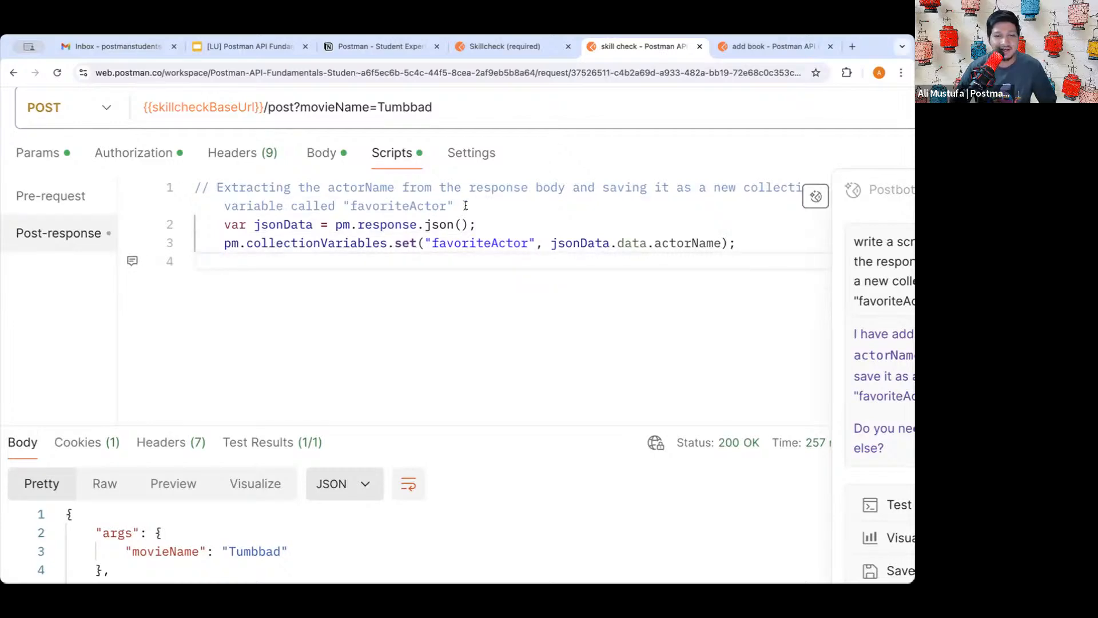
drag(457, 206, 682, 240)
key(BackSpace)
- Strip indentation and empty lines, leaving two plain lines that set favoriteActor
click(260, 224)
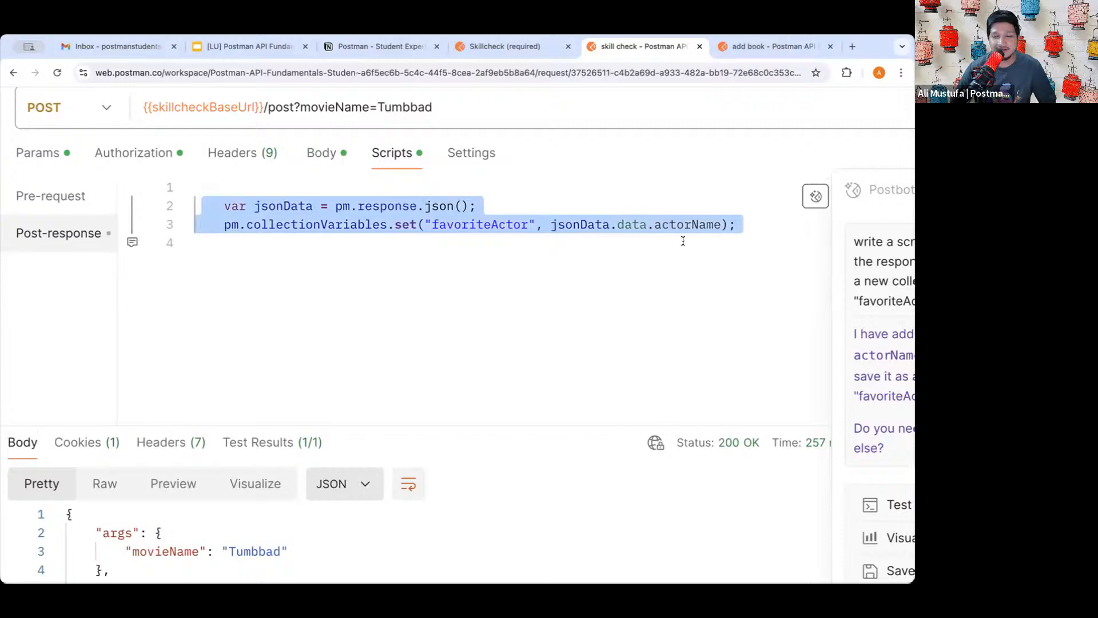
click(683, 241)
scroll(581, 302, down, 5)
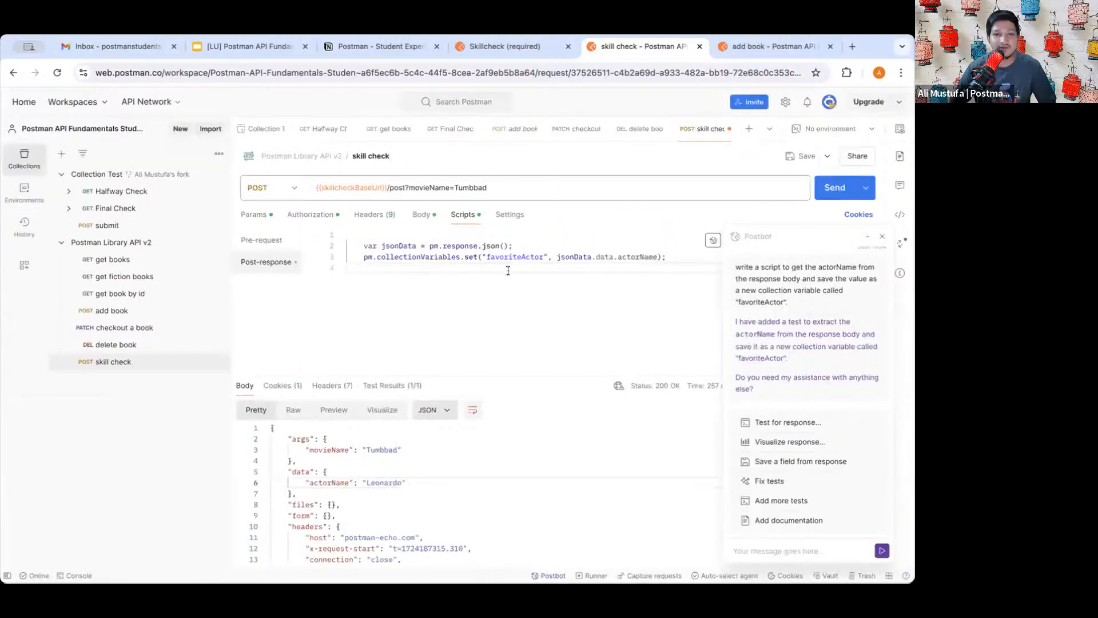
click(364, 247)
key(BackSpace)
key(BackSpace)
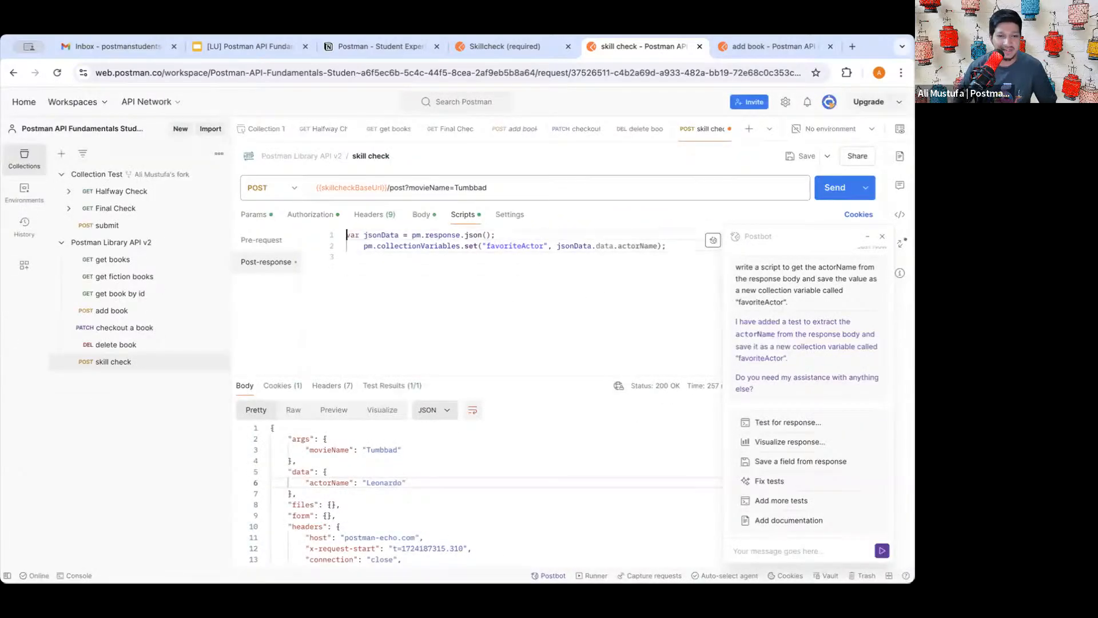
key(BackSpace)
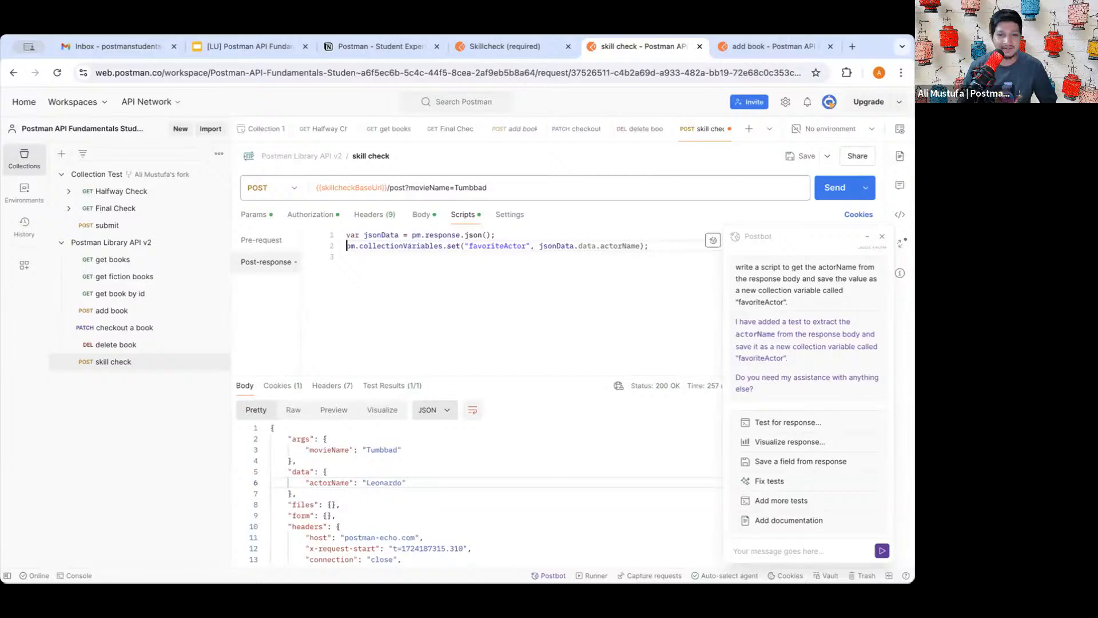
click(450, 281)
key(BackSpace)
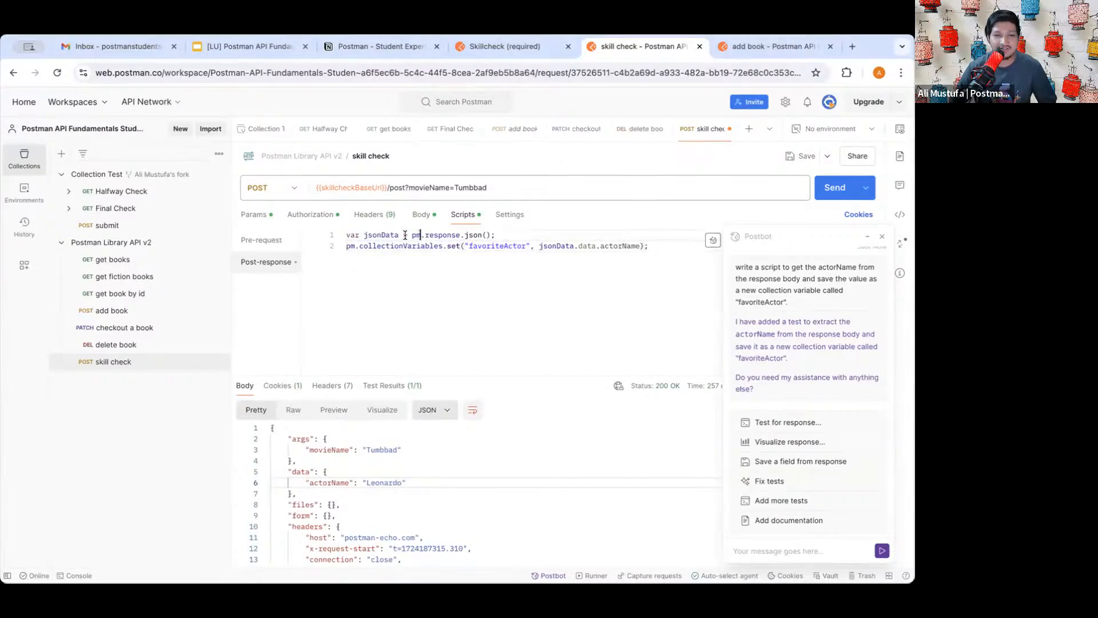
drag(411, 235, 495, 235)
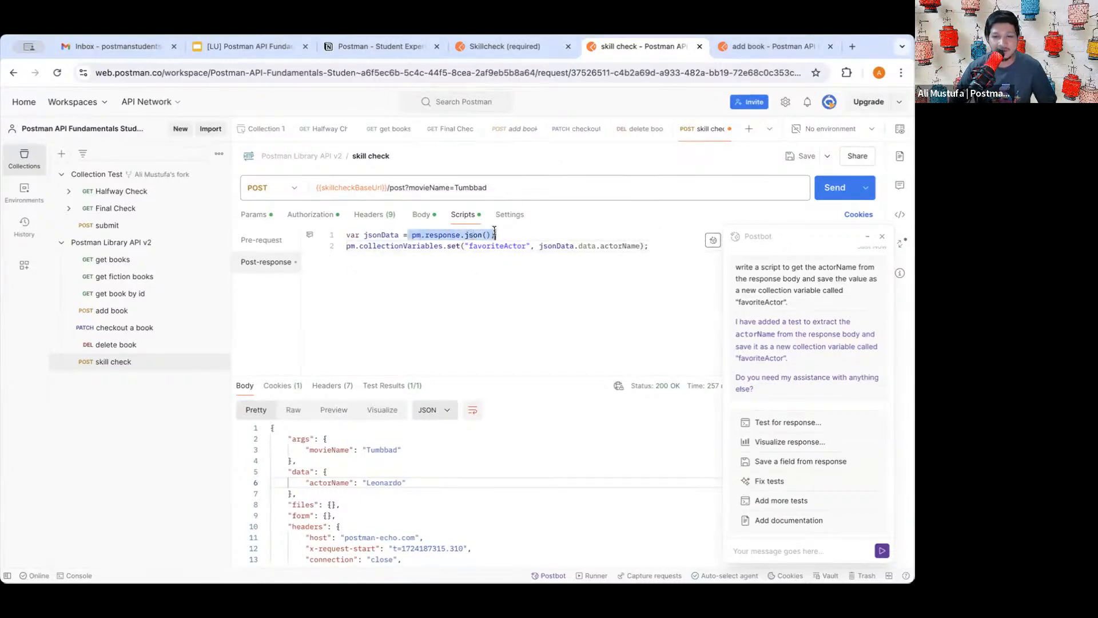
double_click(618, 245)
double_click(581, 246)
double_click(620, 244)
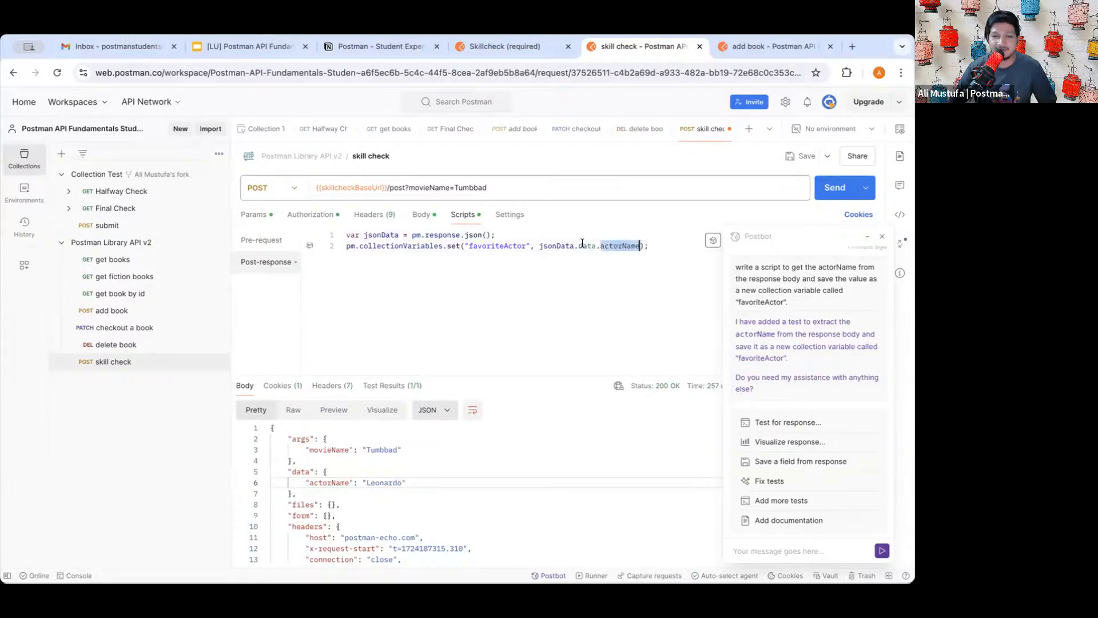
click(582, 244)
click(624, 246)
double_click(624, 246)
click(588, 274)
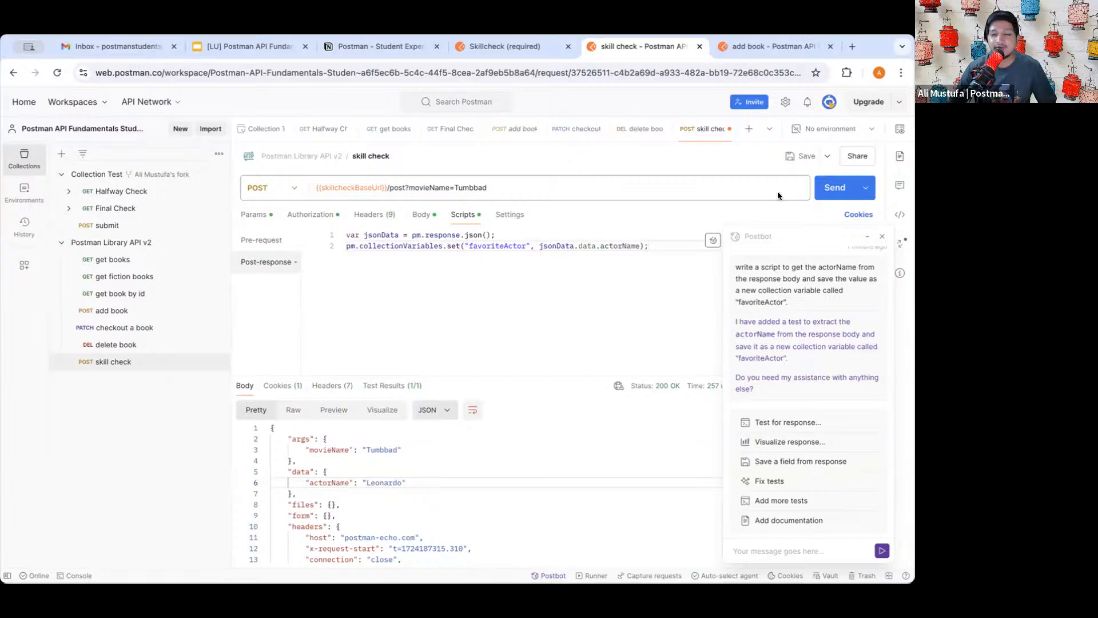
click(802, 155)
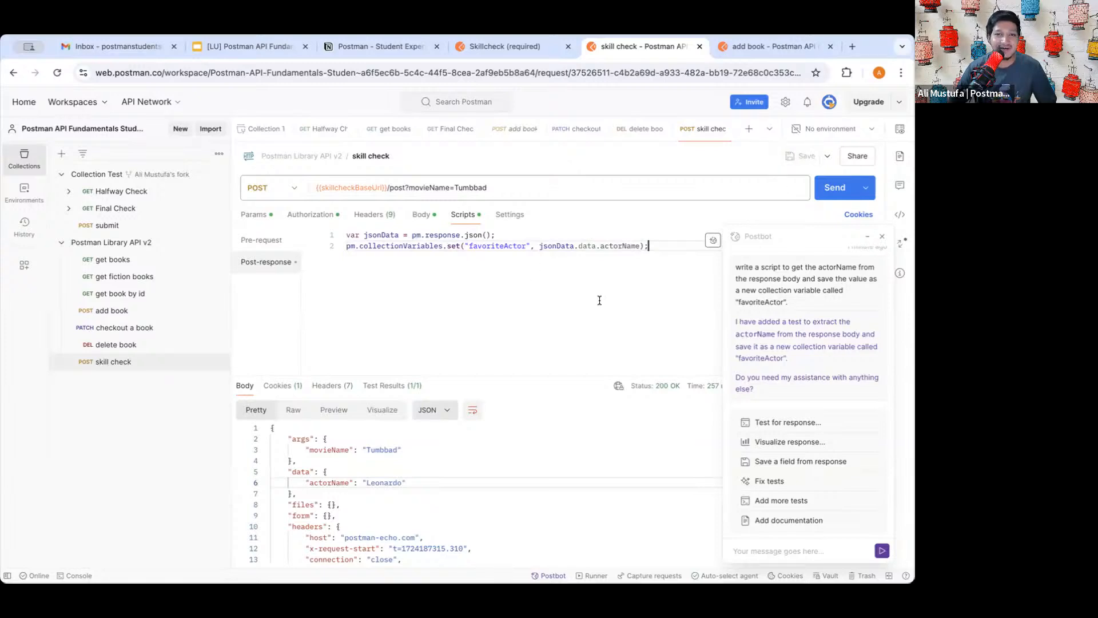
click(355, 236)
click(528, 270)
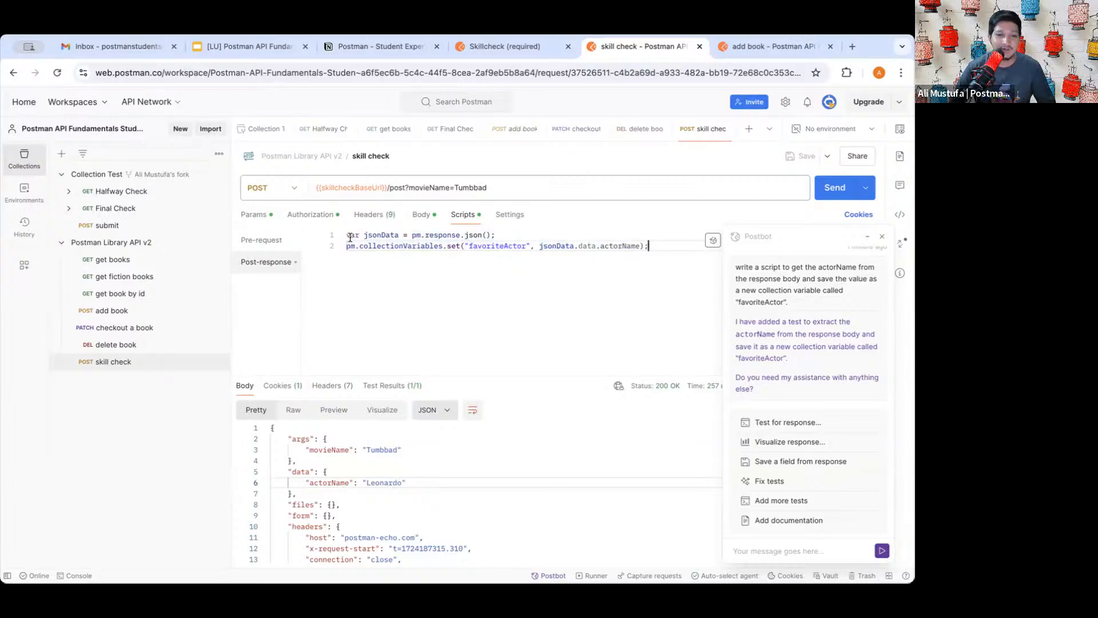
drag(350, 237, 644, 263)
click(652, 262)
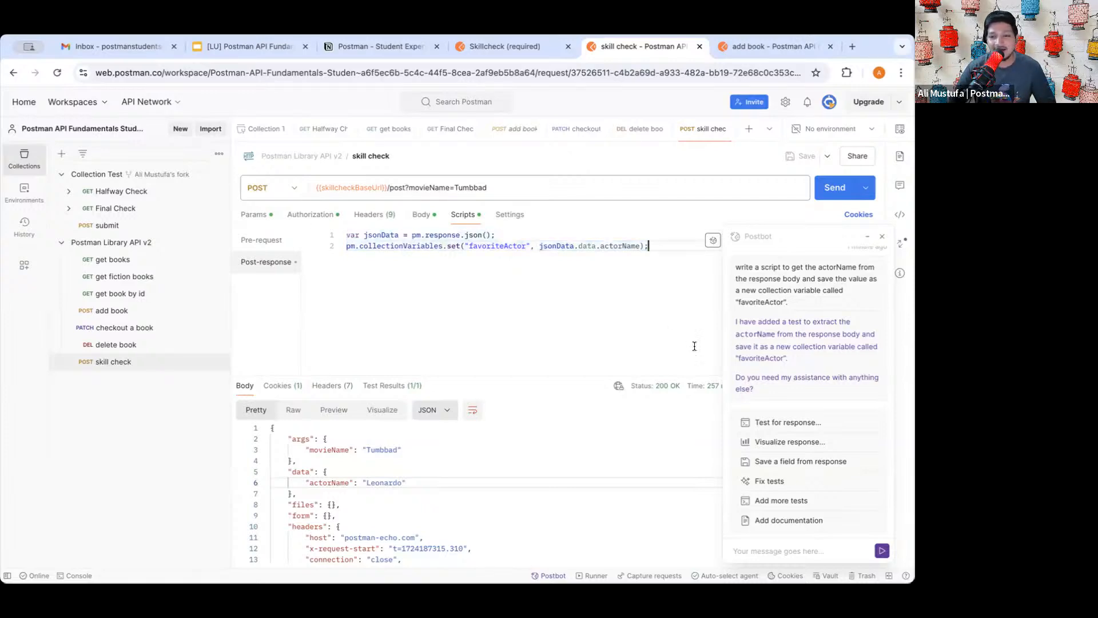
scroll(798, 332, up, 2)
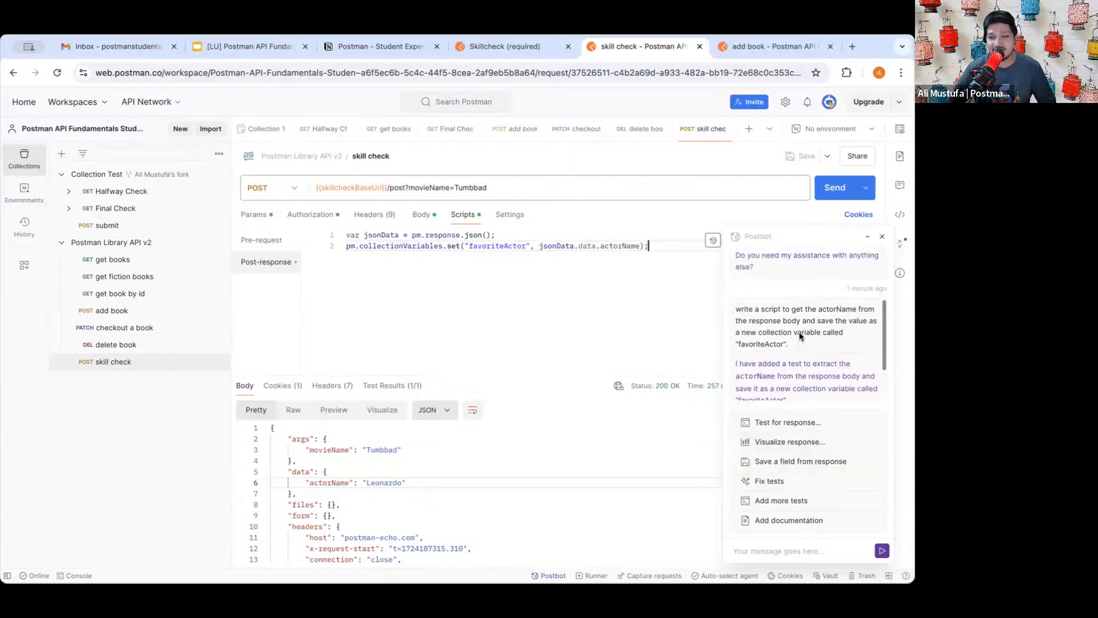
scroll(798, 332, down, 2)
drag(757, 322, 854, 321)
double_click(793, 319)
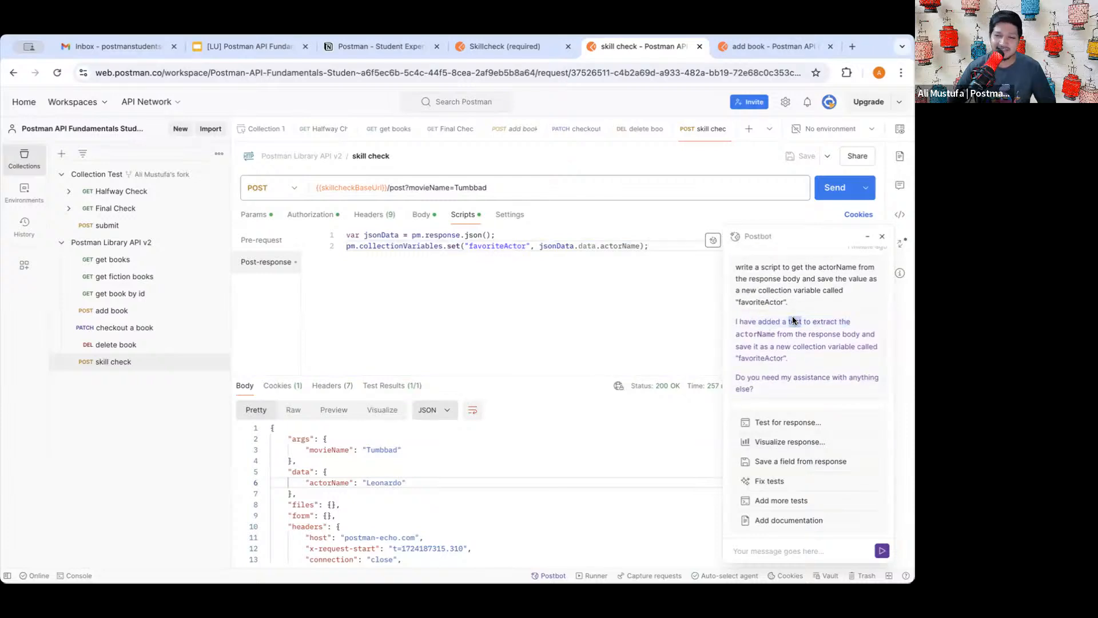
triple_click(788, 320)
click(718, 310)
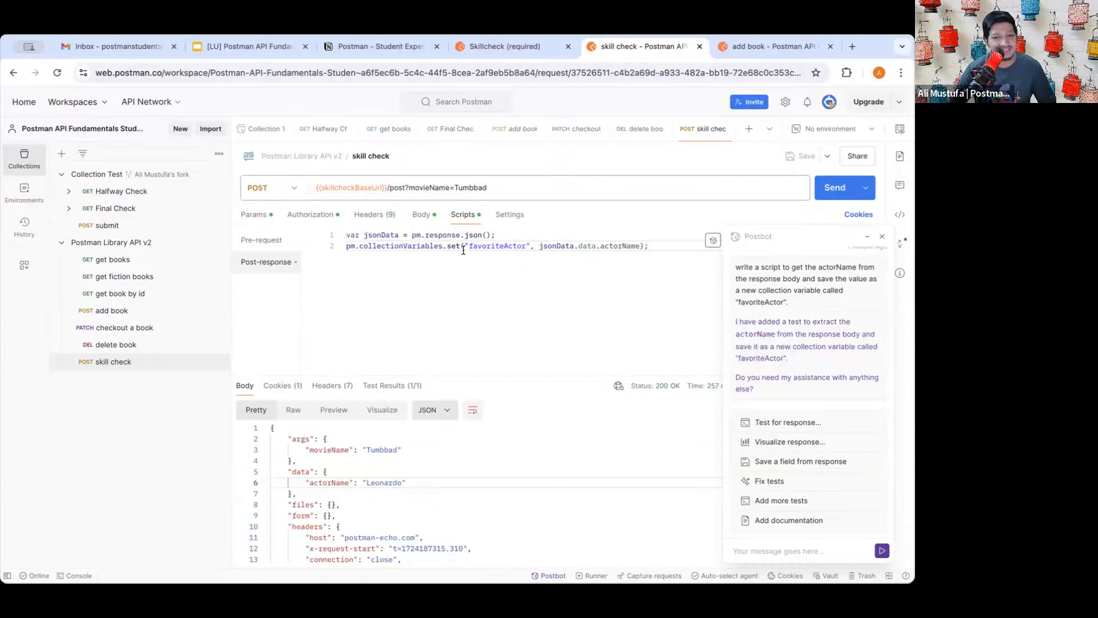
double_click(510, 247)
click(411, 246)
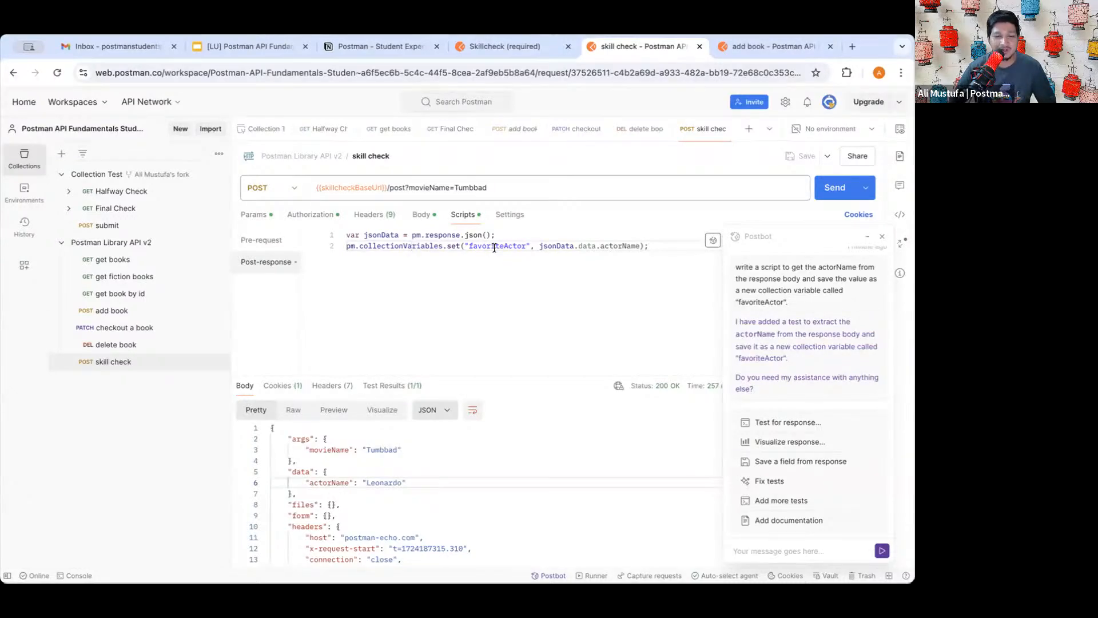
scroll(494, 248, up, 5)
scroll(494, 248, up, 1)
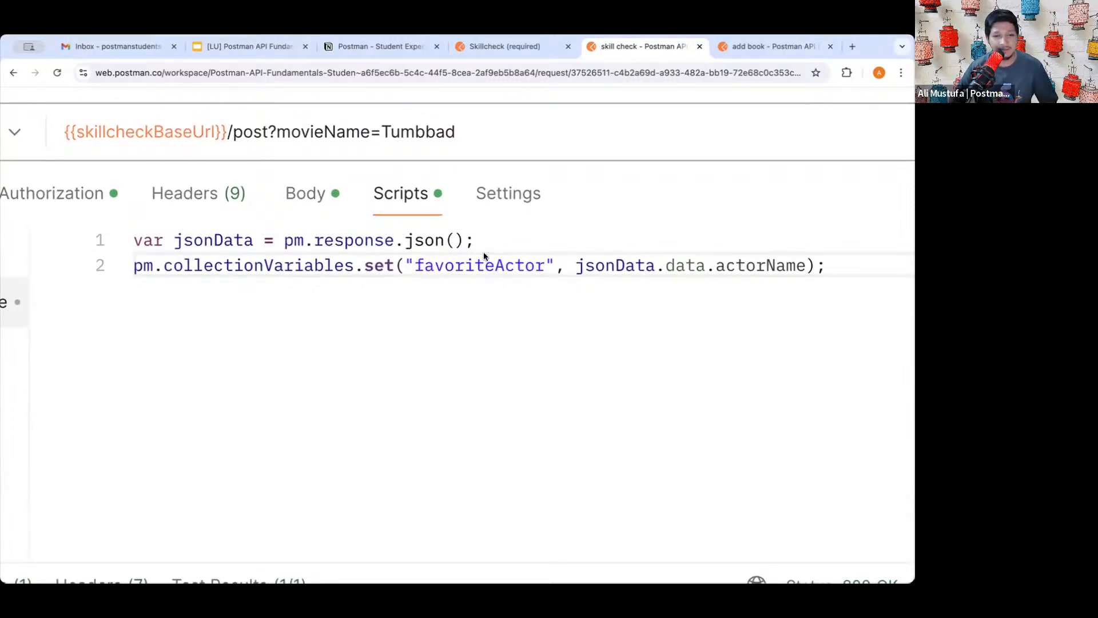
drag(287, 250, 461, 249)
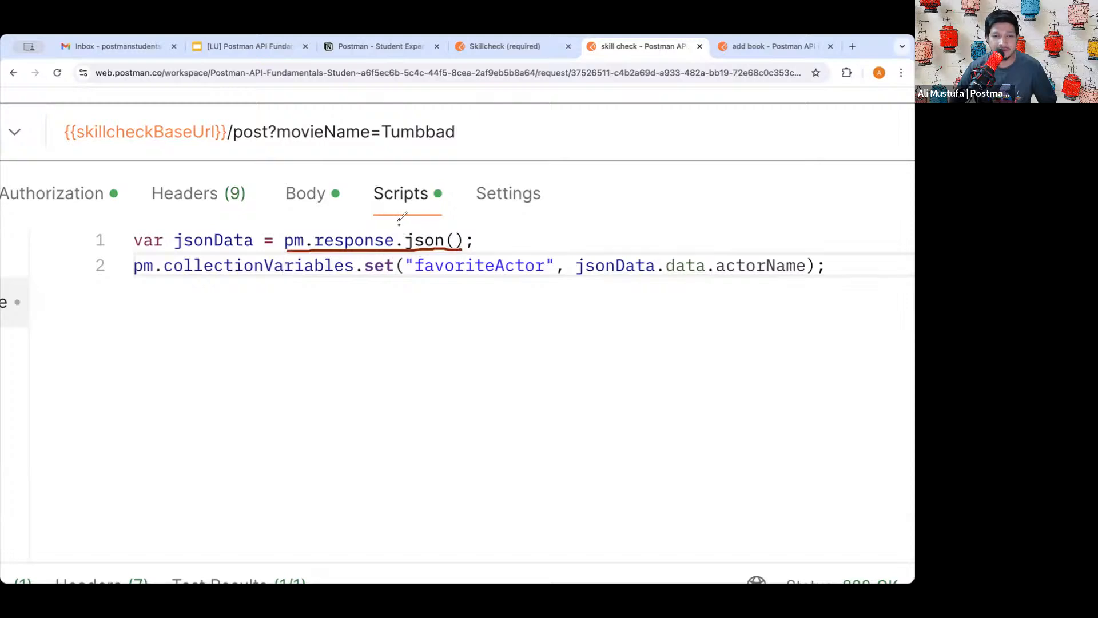
mouse_move(398, 225)
mouse_down()
mouse_move(452, 234)
mouse_move(453, 247)
mouse_move(400, 219)
mouse_up()
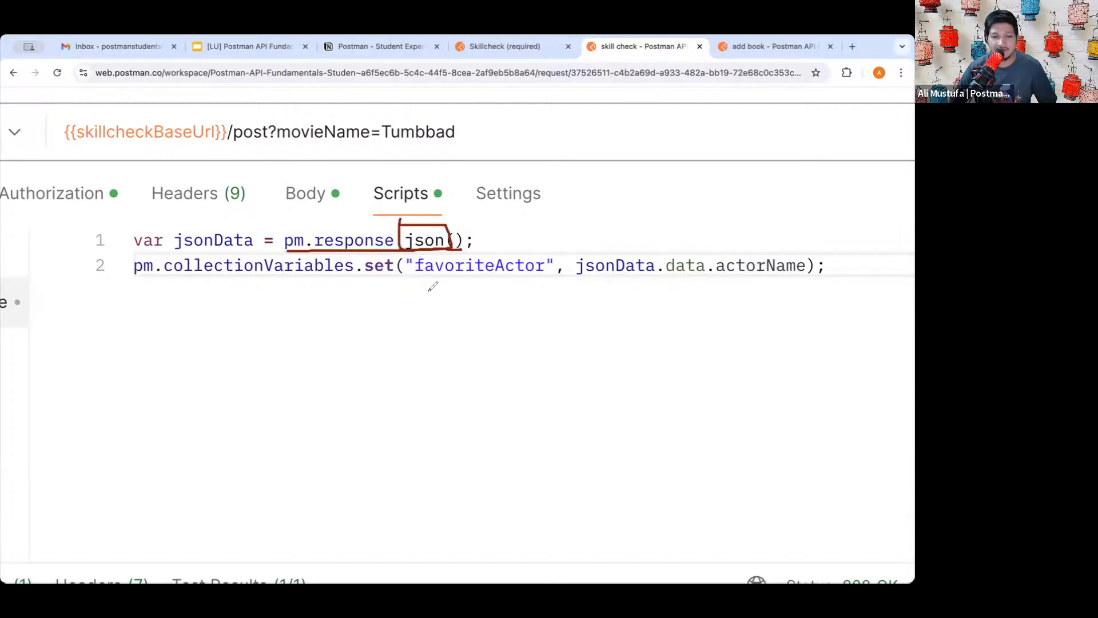
drag(414, 281, 538, 276)
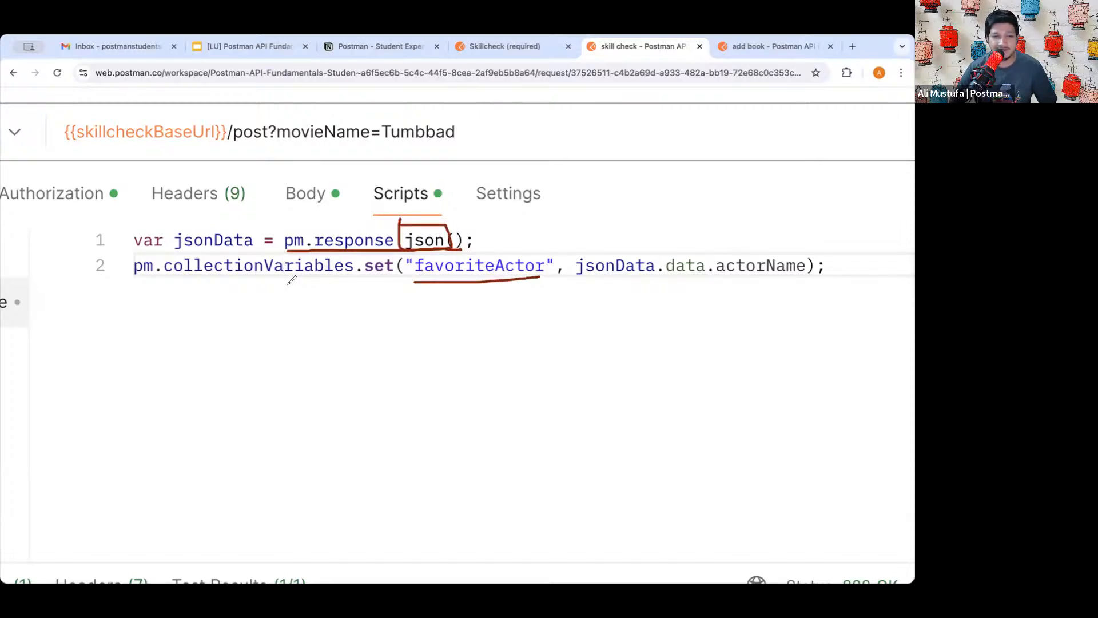
mouse_move(354, 293)
mouse_down()
mouse_move(394, 252)
mouse_move(369, 297)
mouse_up()
mouse_move(579, 281)
mouse_down()
mouse_move(715, 266)
mouse_move(663, 251)
mouse_move(672, 278)
mouse_up()
mouse_move(819, 242)
mouse_down()
mouse_move(717, 246)
mouse_move(714, 285)
mouse_move(811, 246)
mouse_move(791, 242)
mouse_up()
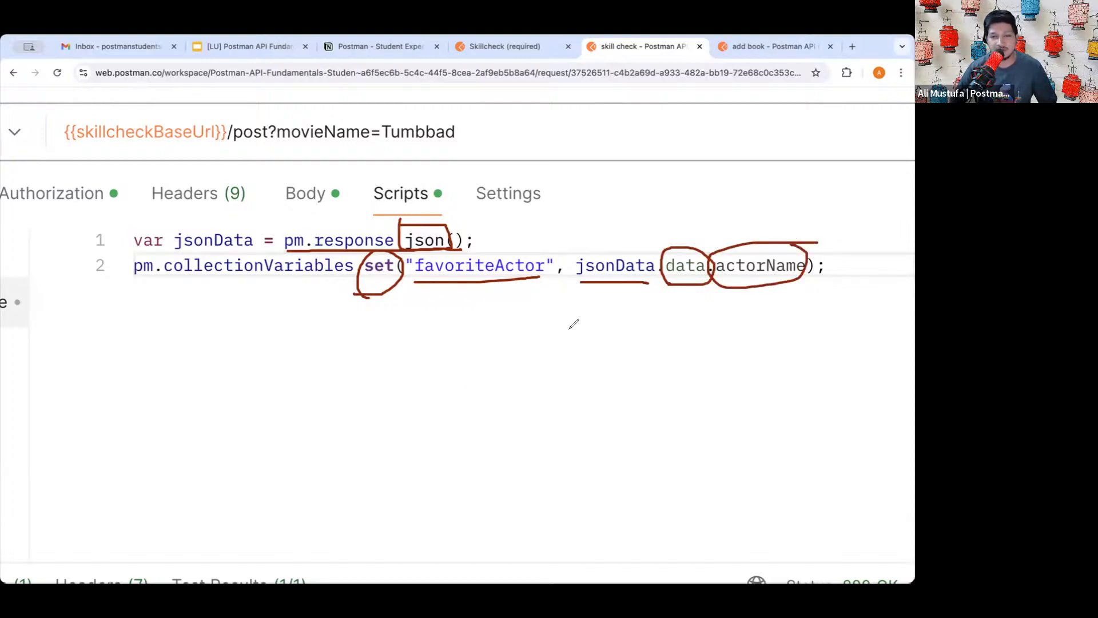
mouse_move(760, 286)
mouse_down()
mouse_move(645, 400)
mouse_move(493, 298)
mouse_move(490, 312)
mouse_move(506, 296)
mouse_move(522, 308)
mouse_up()
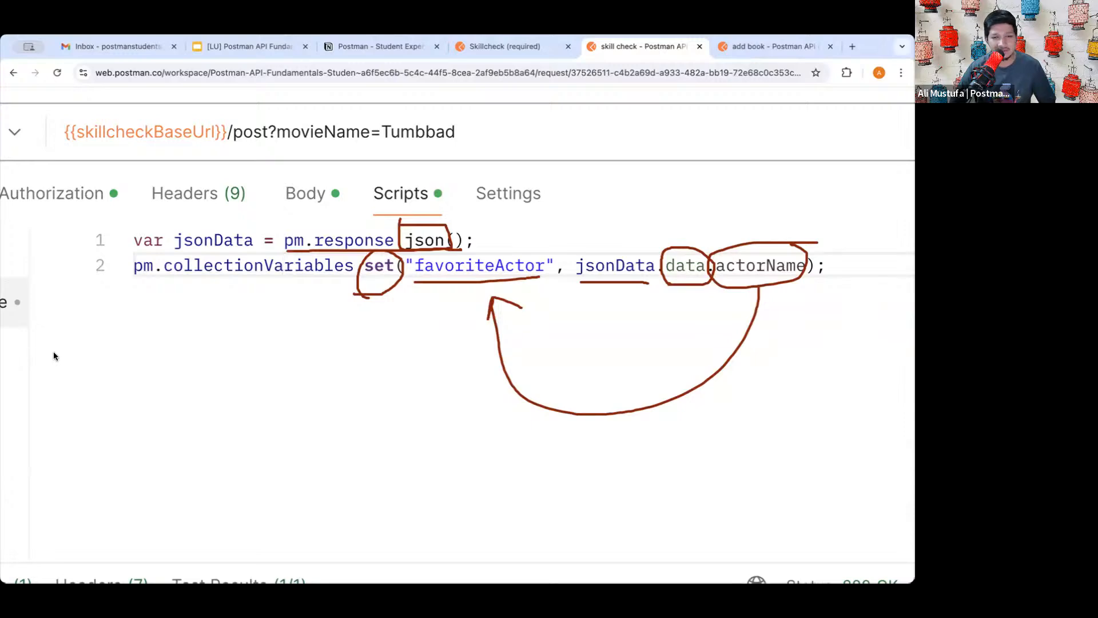
key(super+0)
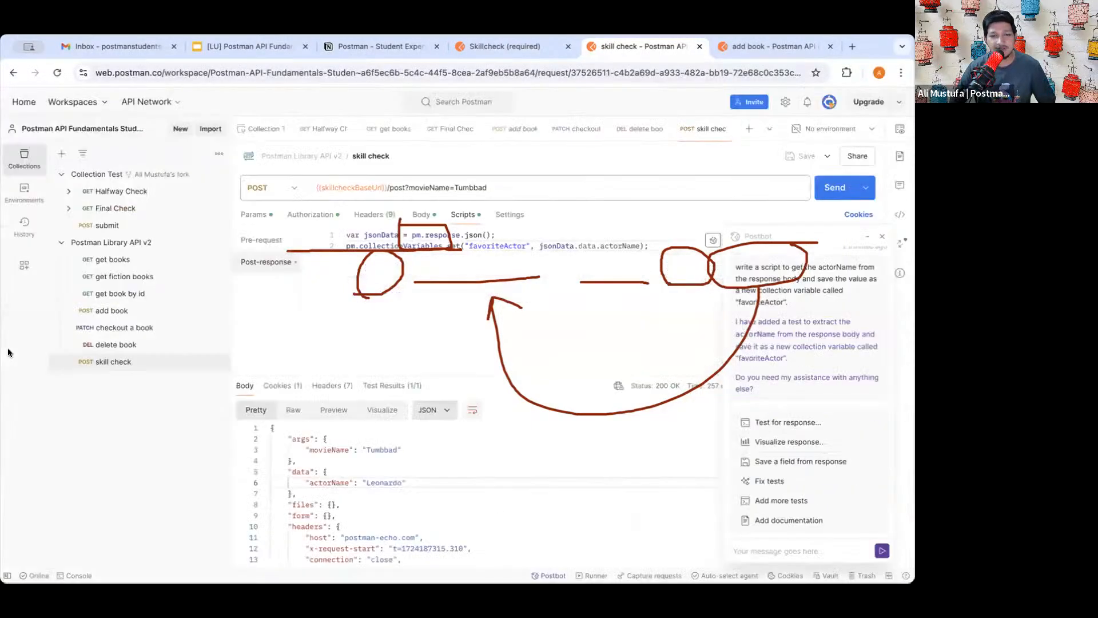
key(Escape)
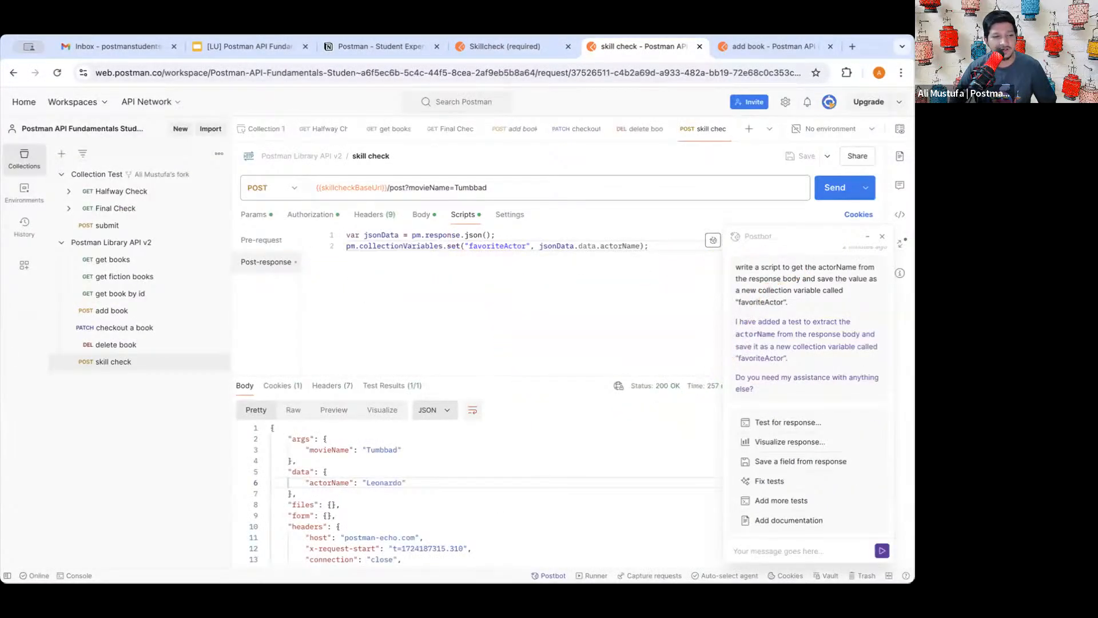
key(End)
triple_click(517, 236)
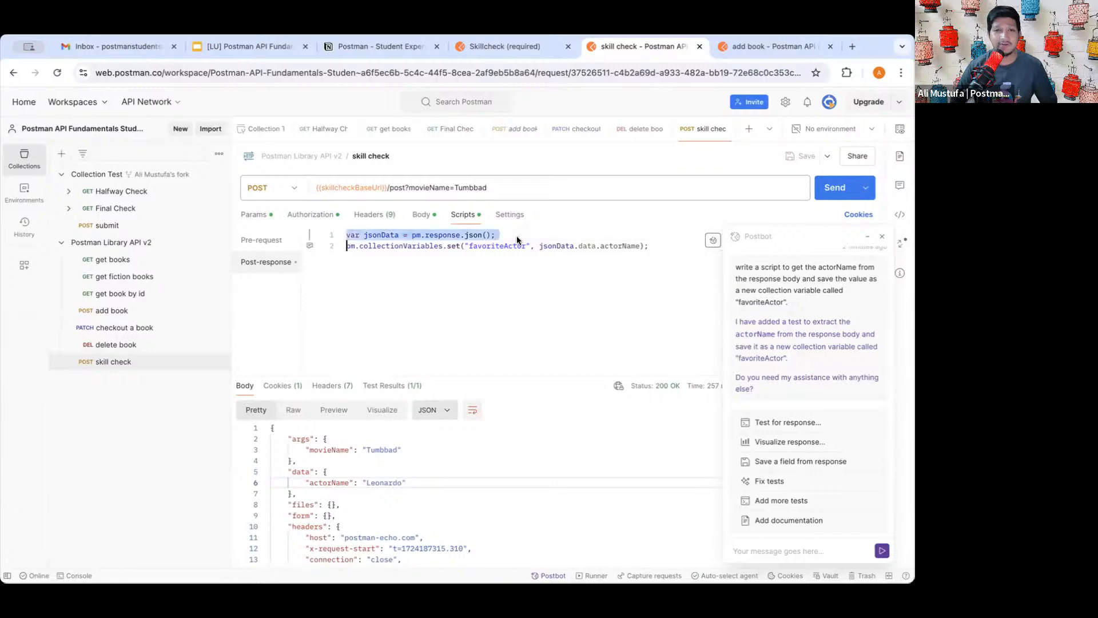
triple_click(551, 245)
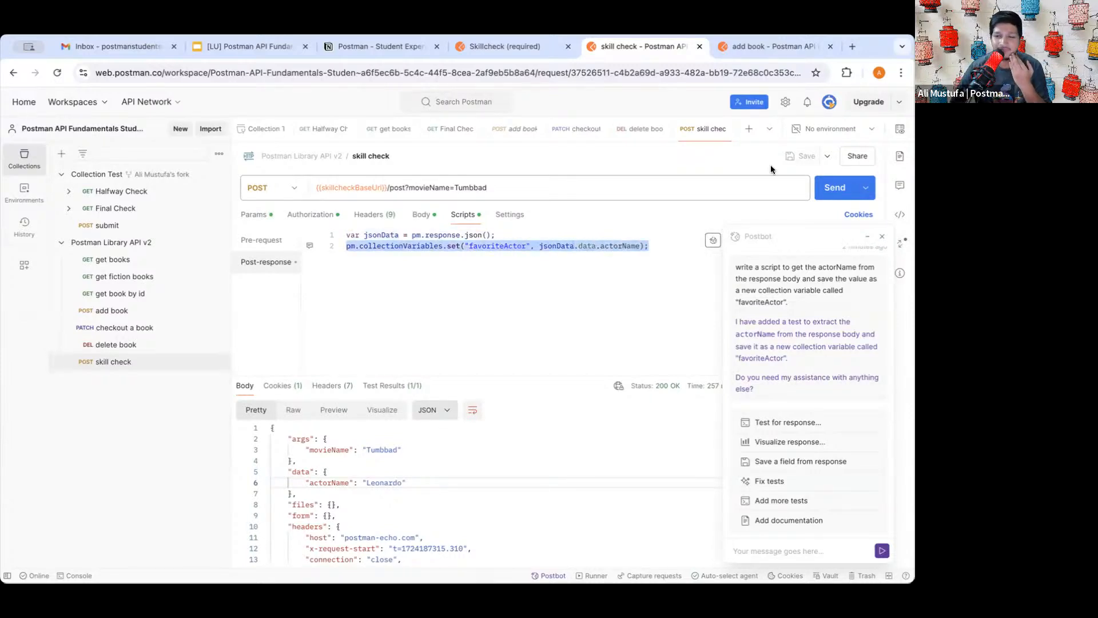
- Re-send the skill check request and dismiss the Postbot panel
click(835, 188)
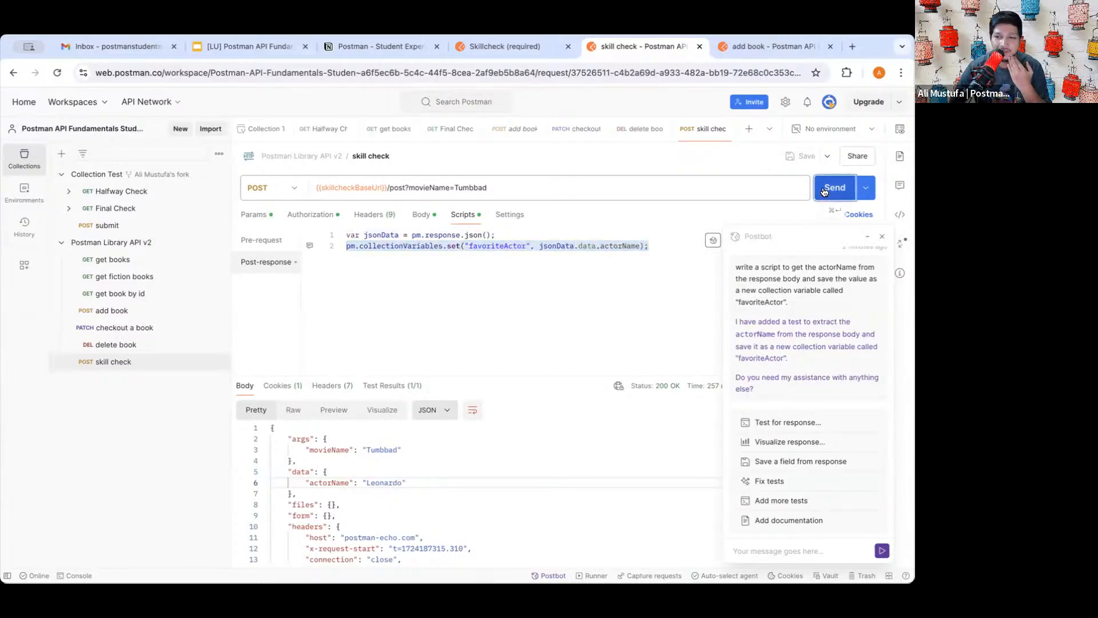
click(881, 236)
click(435, 286)
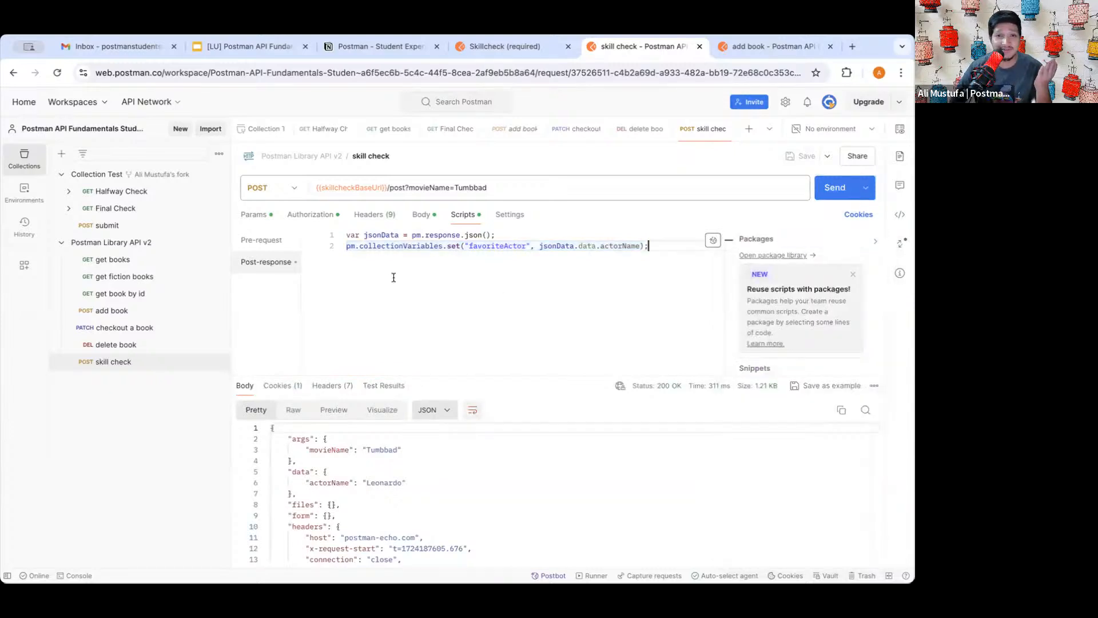
- Confirm the Postman Library API v2 collection variable favoriteActor now holds Leonardo
click(140, 245)
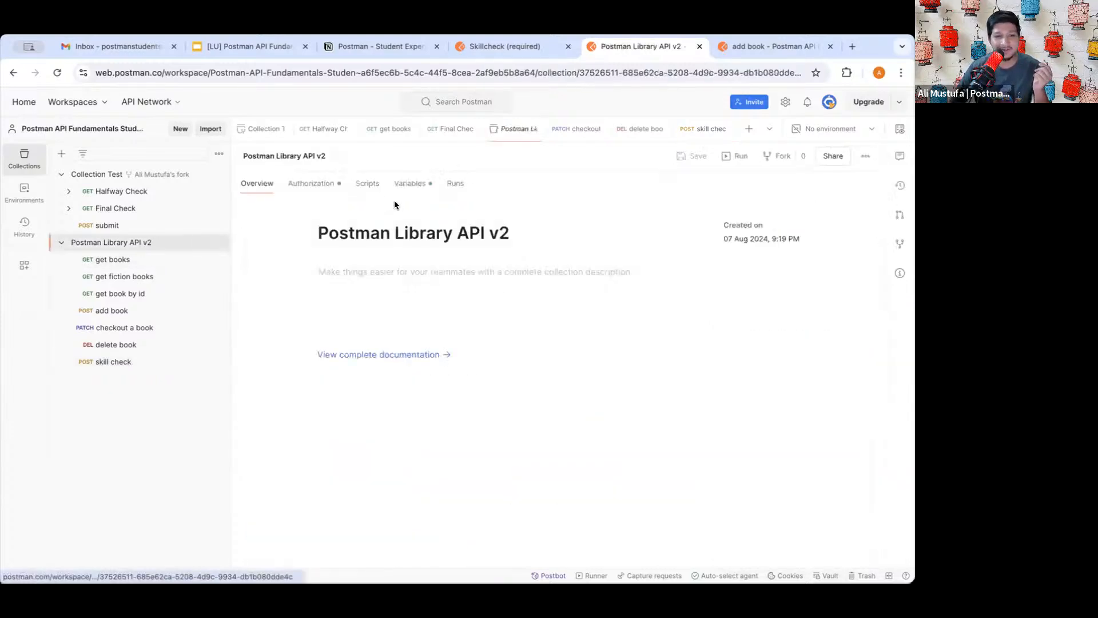
click(410, 184)
double_click(308, 339)
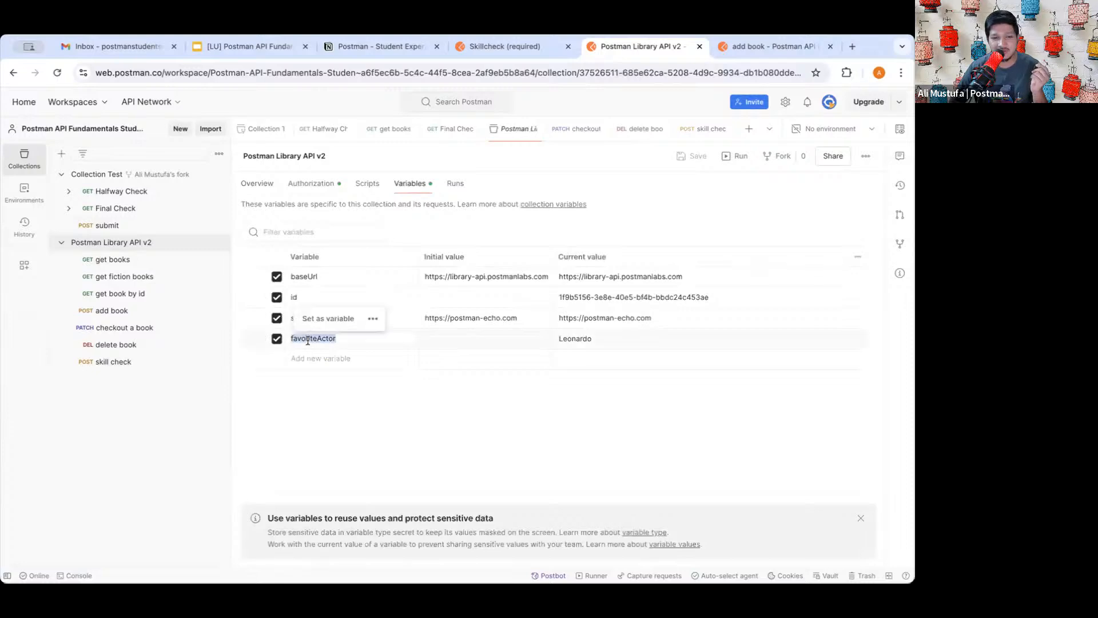
click(326, 339)
double_click(572, 340)
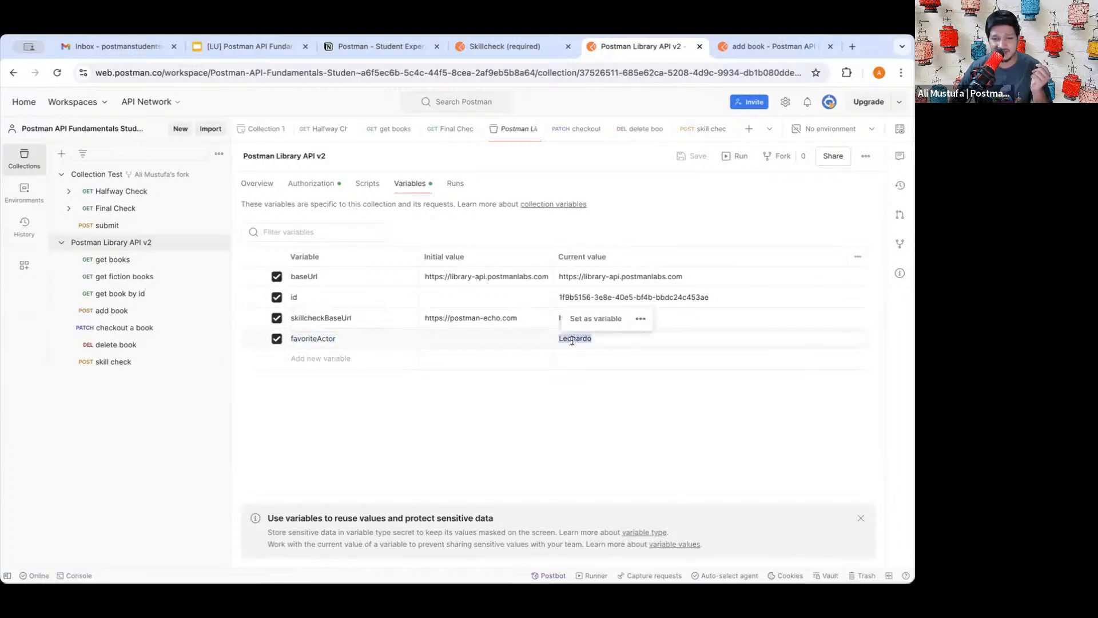
click(472, 395)
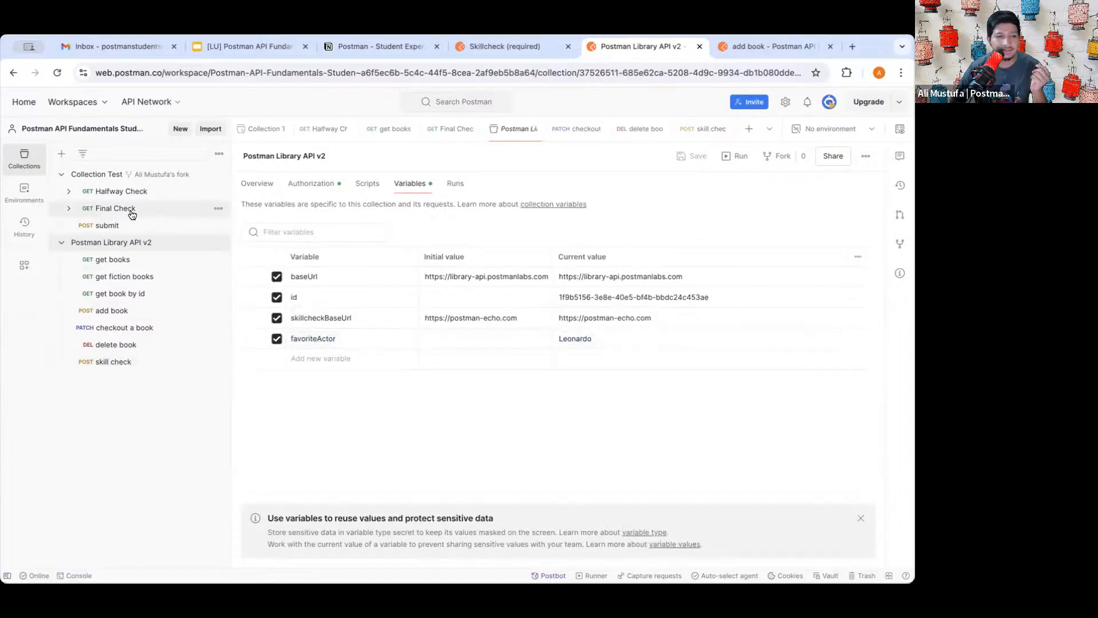
click(134, 211)
- Send the Final Check, show All test results, and review all 28 passing tests
click(834, 185)
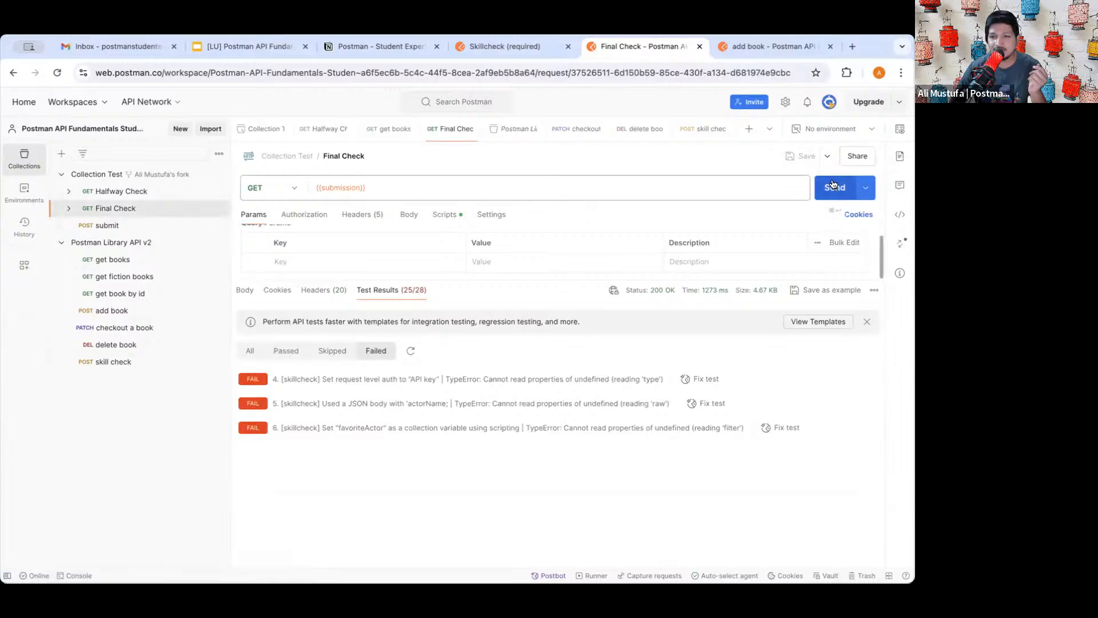
click(833, 184)
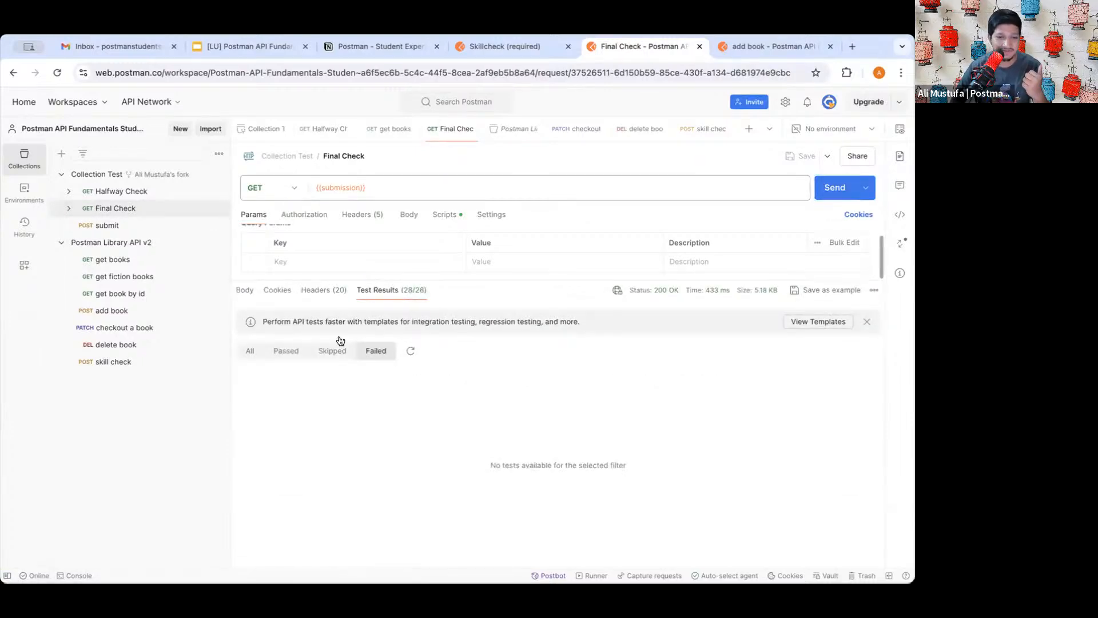
click(257, 350)
scroll(444, 400, down, 8)
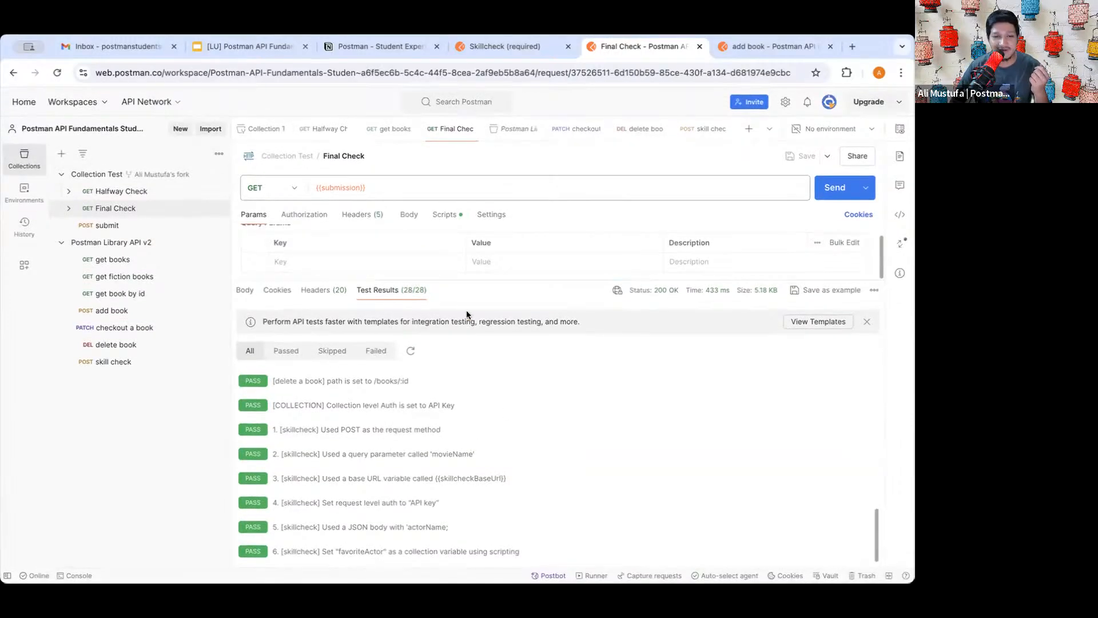
scroll(474, 396, up, 2)
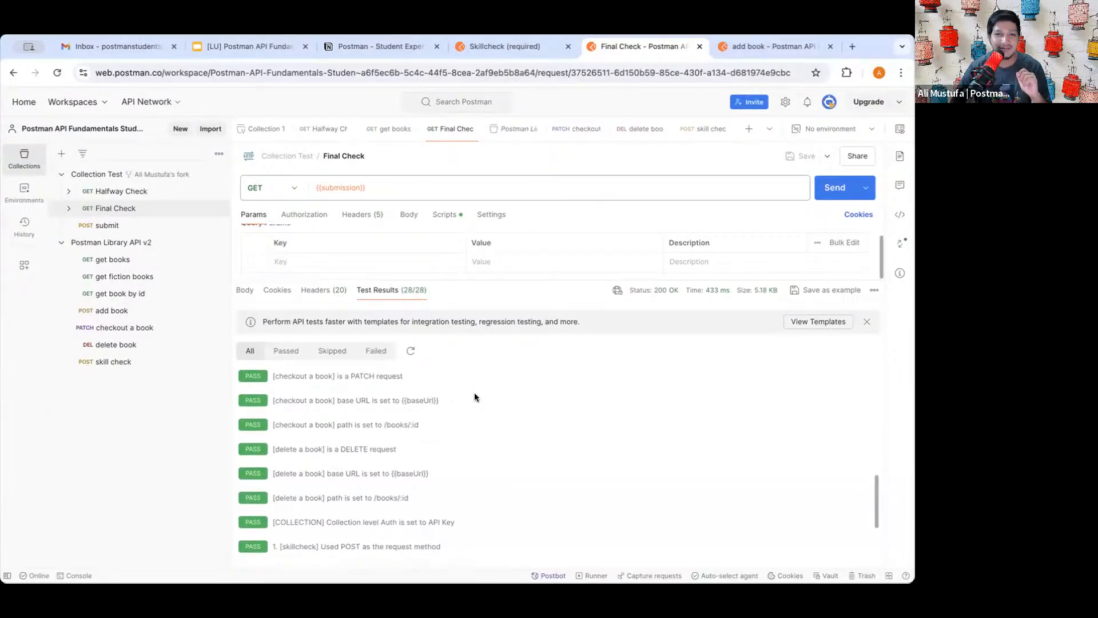
scroll(475, 394, down, 2)
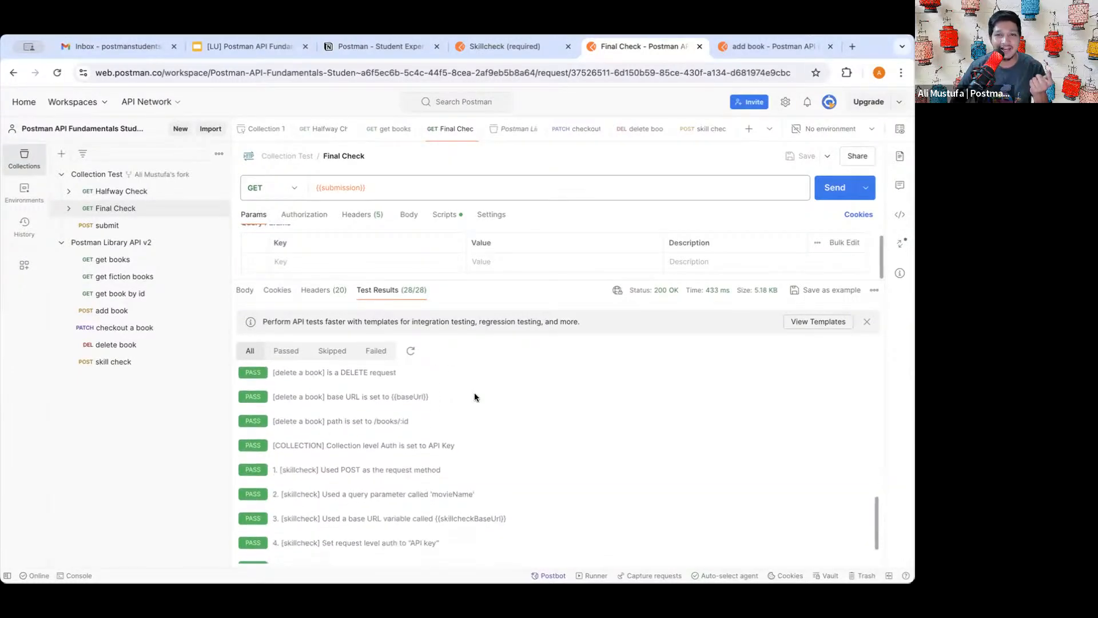
scroll(475, 431, down, 1)
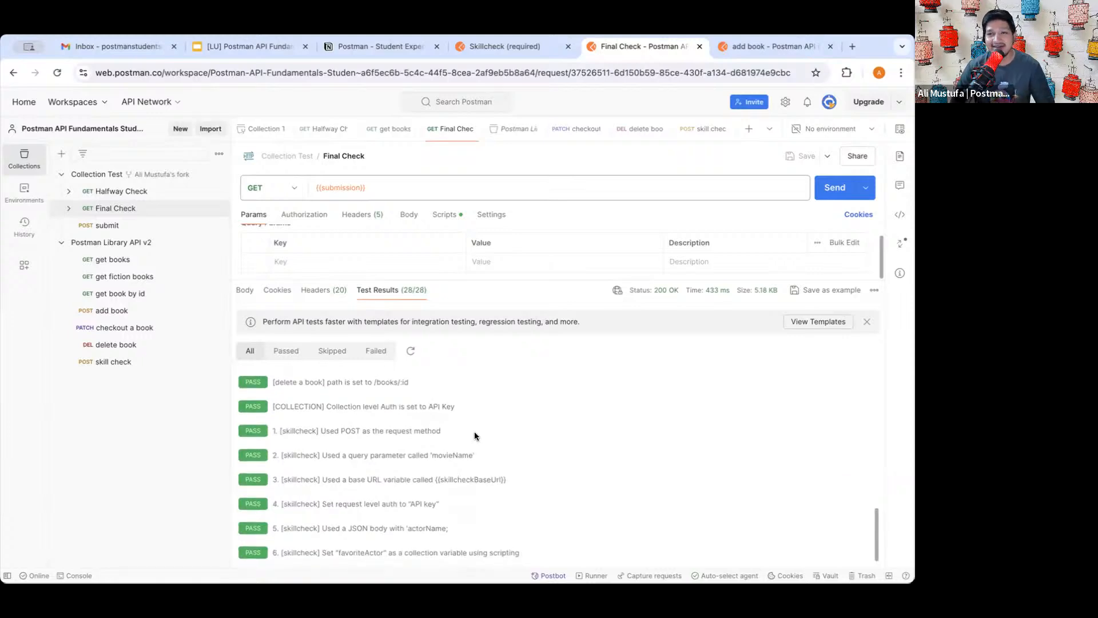
scroll(475, 436, down, 1)
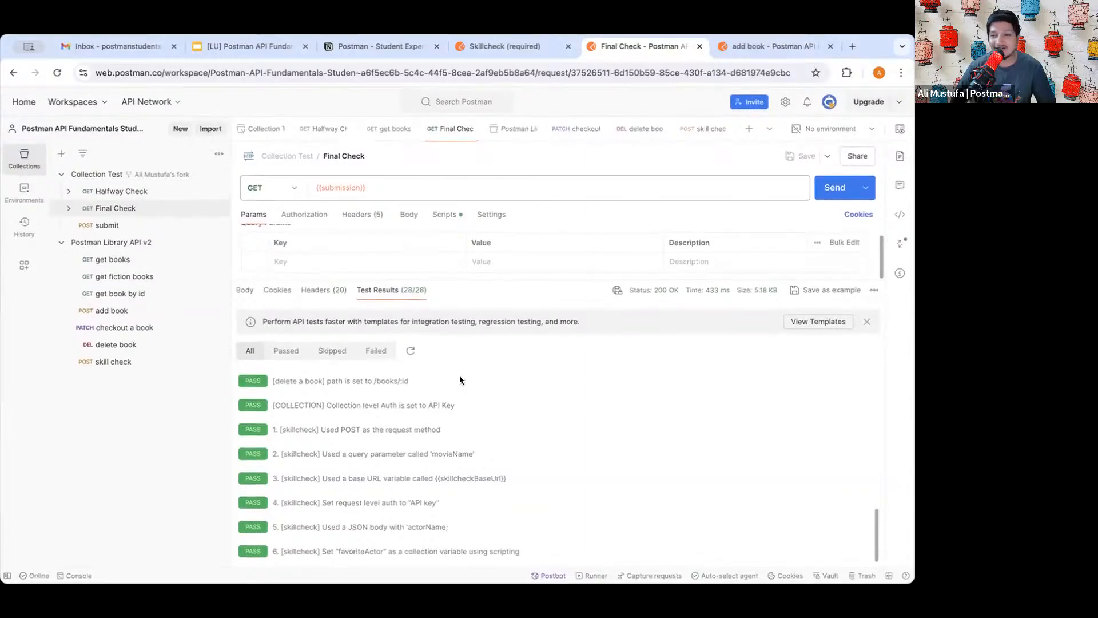
scroll(460, 376, up, 4)
scroll(459, 379, down, 4)
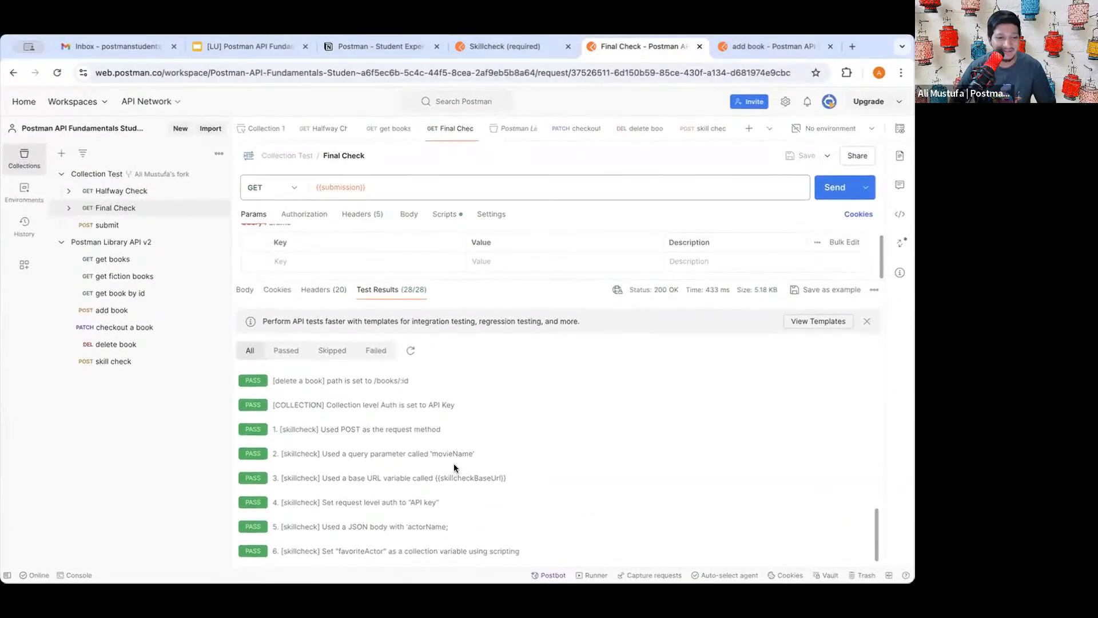
- Return to the Skillcheck (required) lesson and scroll through its error-fixing tips
click(512, 47)
scroll(474, 314, down, 3)
scroll(461, 392, down, 5)
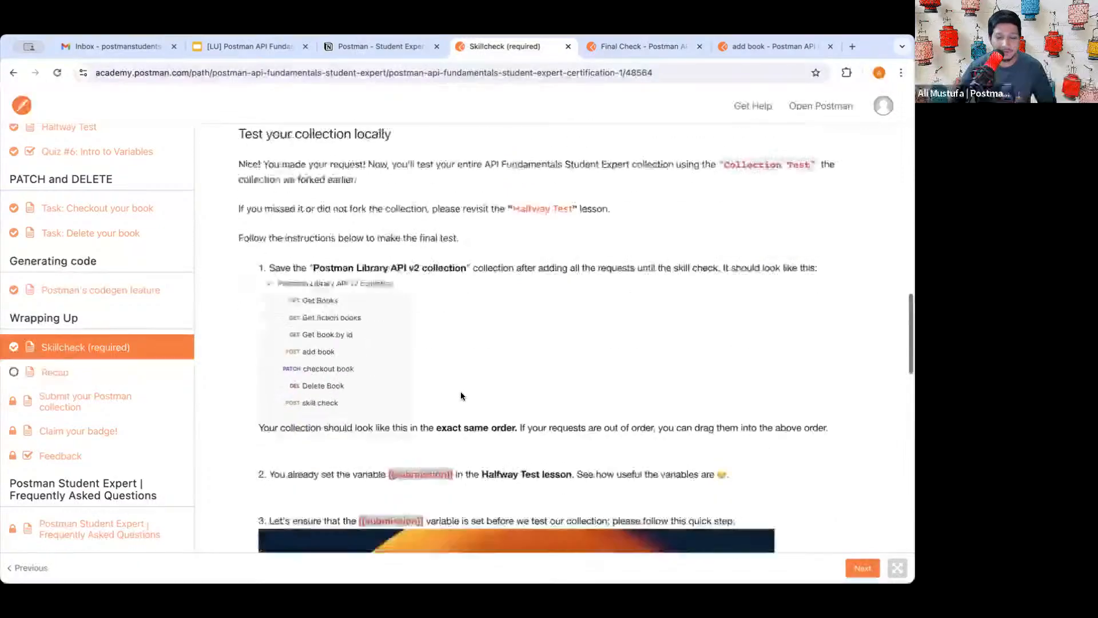
scroll(461, 391, up, 2)
scroll(461, 395, down, 7)
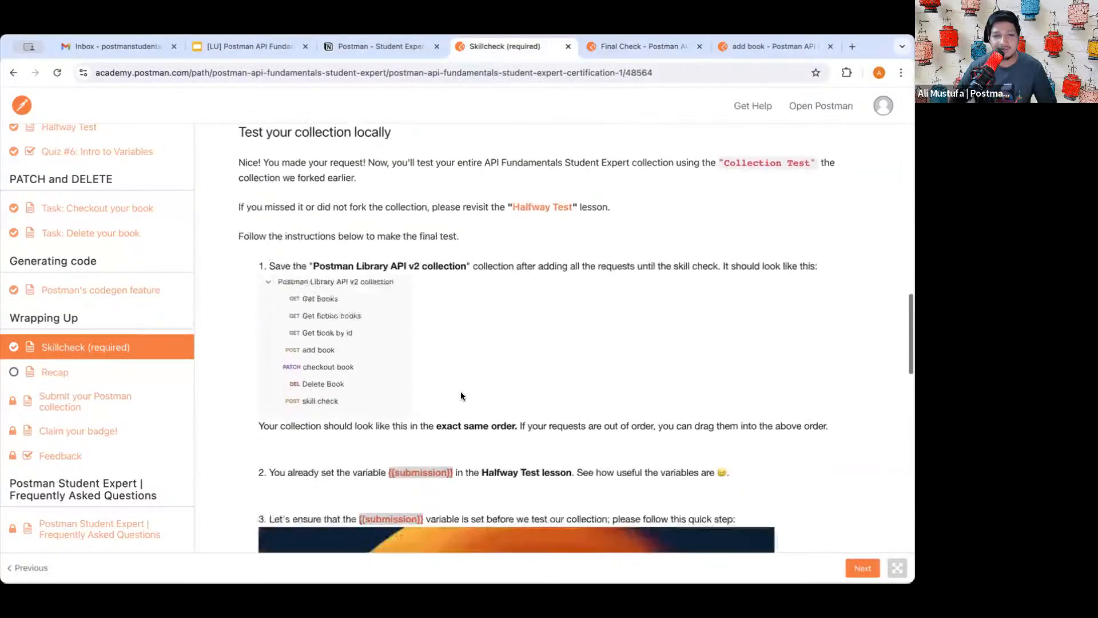
scroll(461, 396, down, 15)
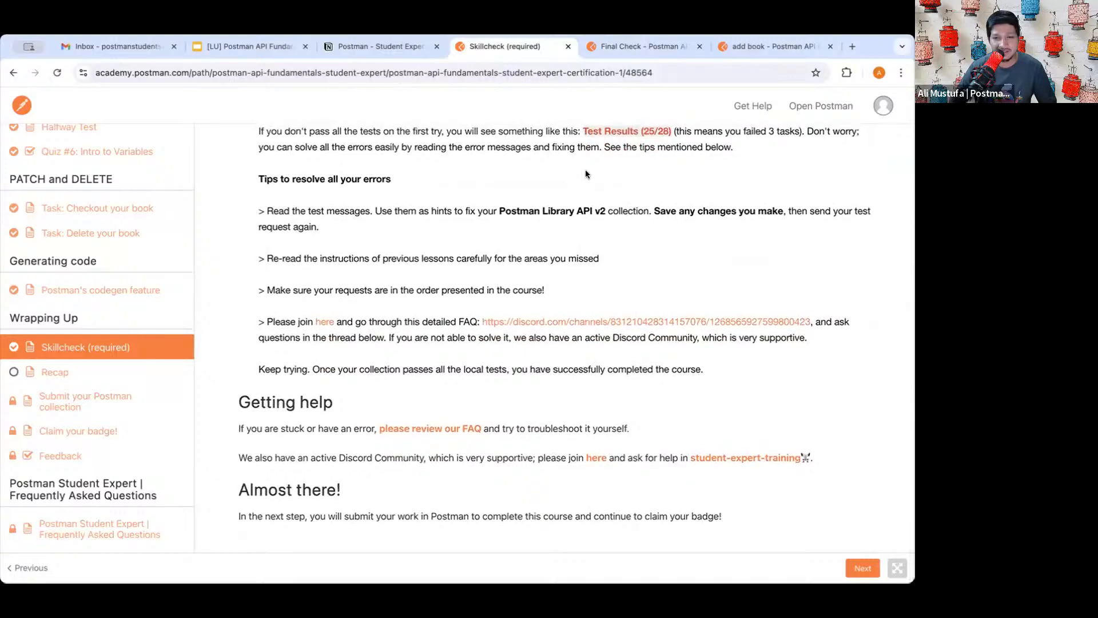
scroll(462, 285, up, 2)
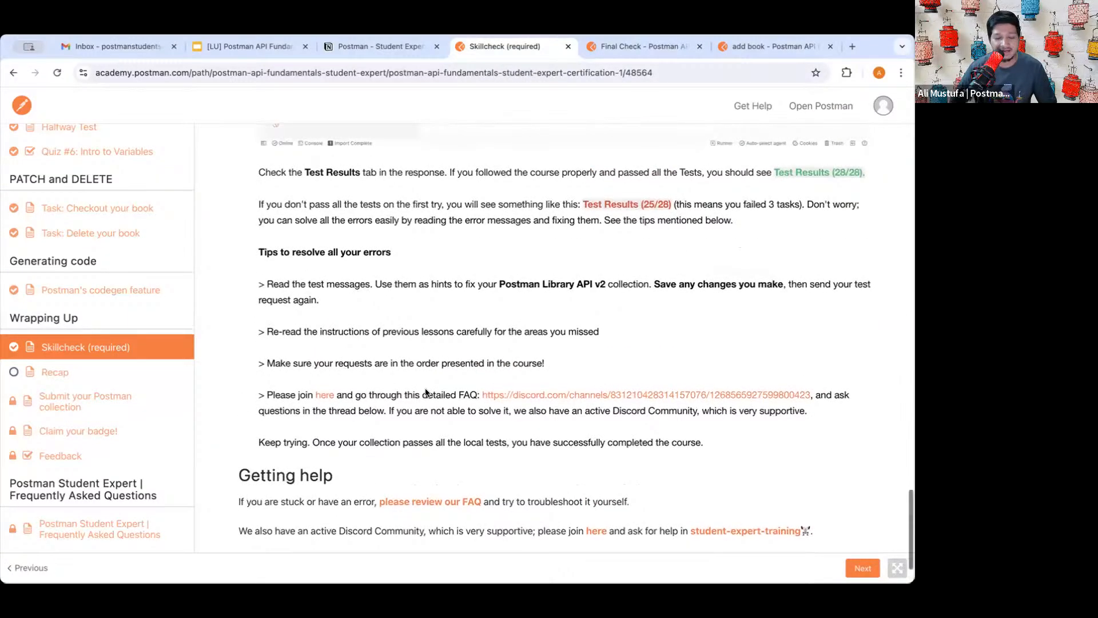
scroll(526, 341, down, 2)
- Read the Getting help section, highlighting the FAQ and Discord advice
drag(404, 318, 486, 322)
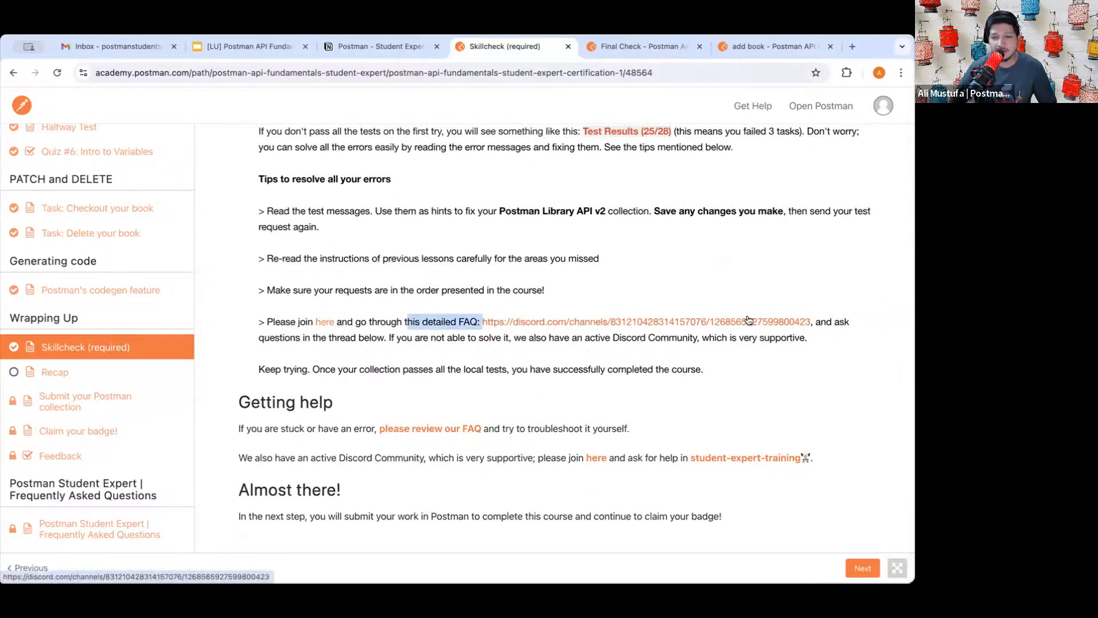
drag(832, 321, 481, 321)
click(475, 322)
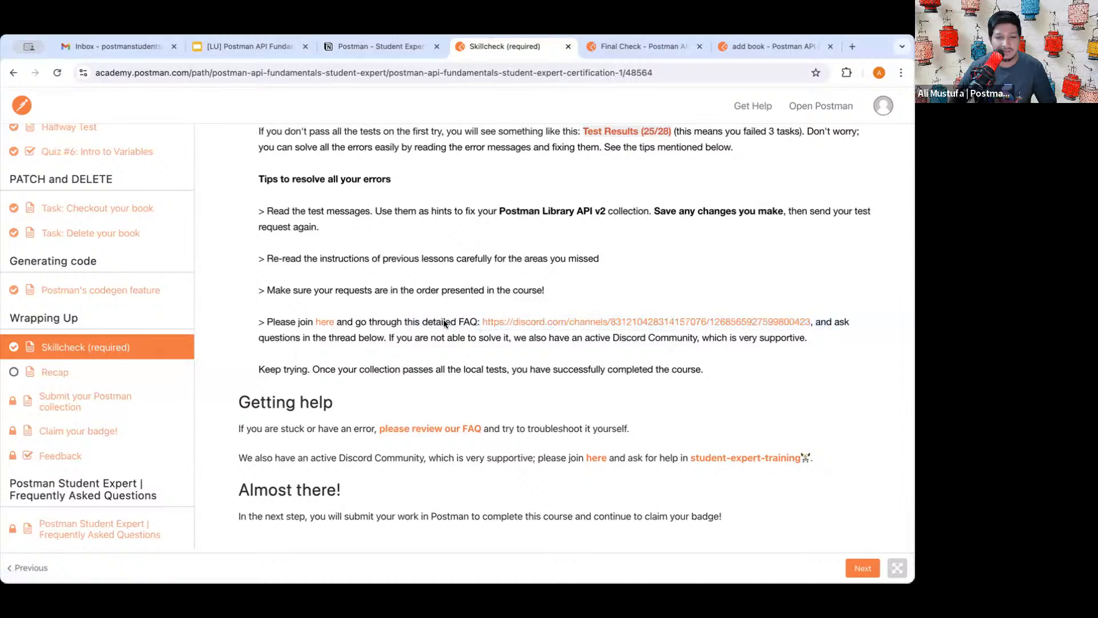
mouse_move(319, 428)
mouse_down()
mouse_move(528, 428)
mouse_move(334, 428)
mouse_up()
click(527, 428)
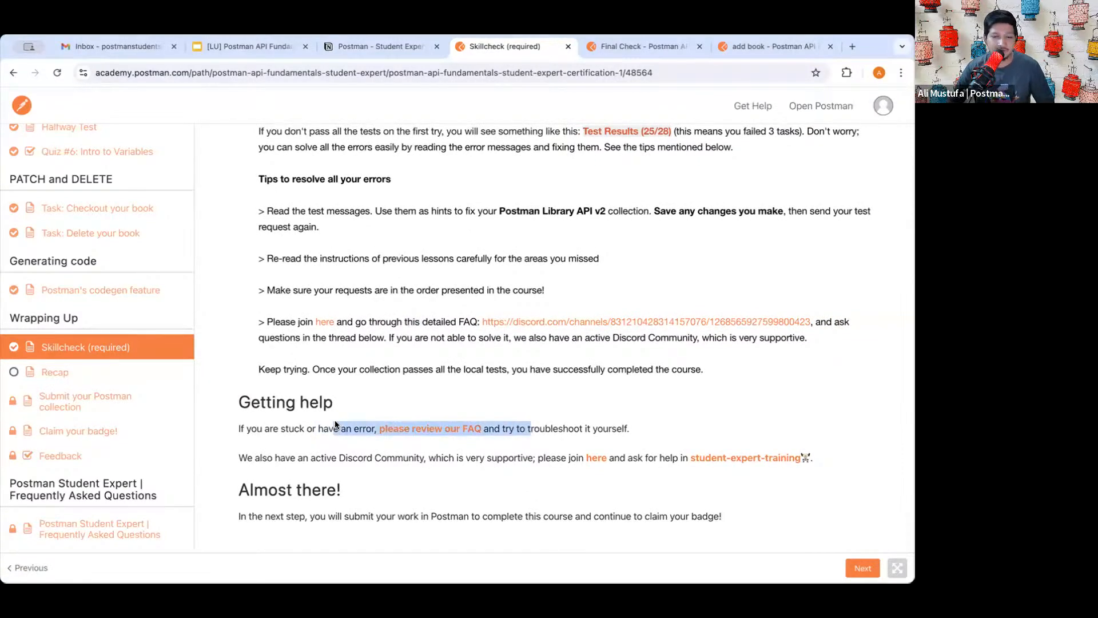
click(334, 427)
drag(552, 426, 368, 427)
click(328, 426)
click(588, 429)
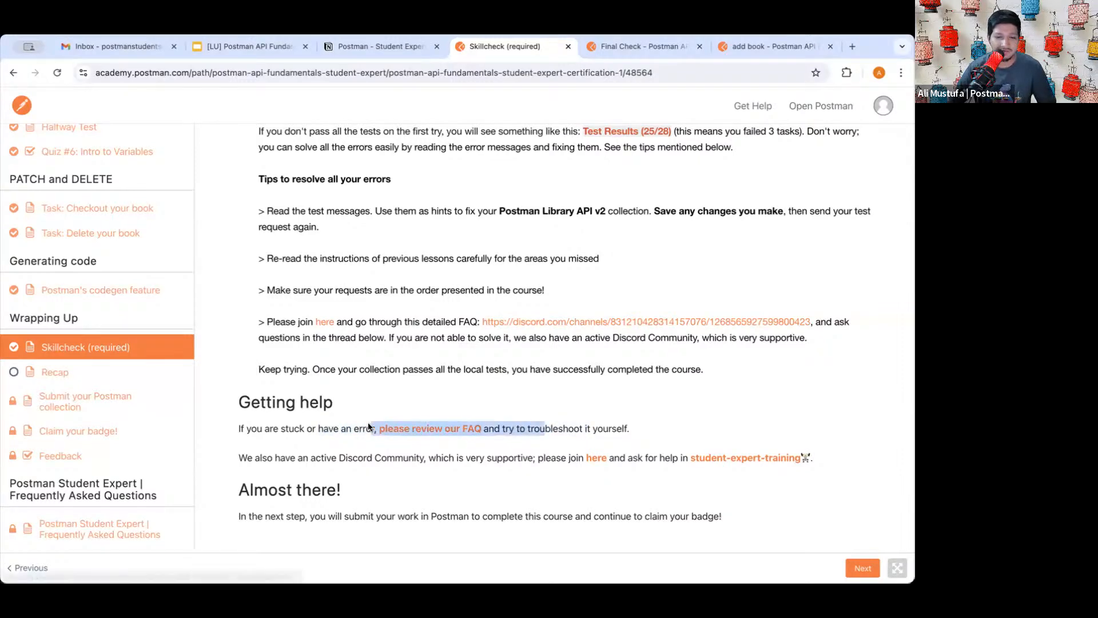
click(348, 426)
drag(554, 431, 294, 430)
click(538, 402)
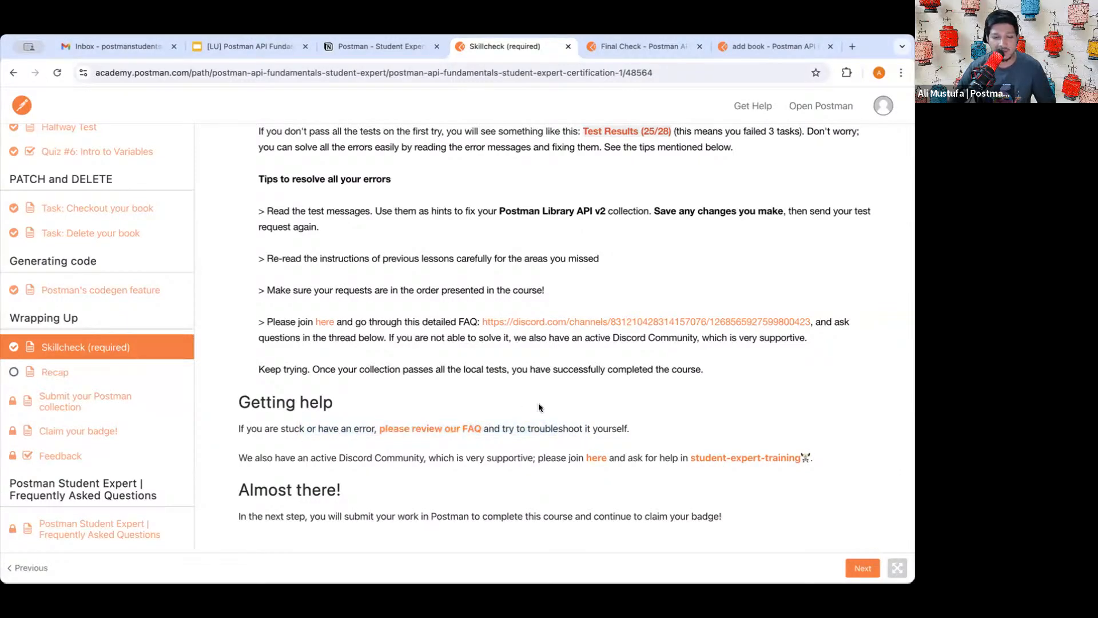
scroll(538, 403, up, 3)
scroll(538, 403, down, 3)
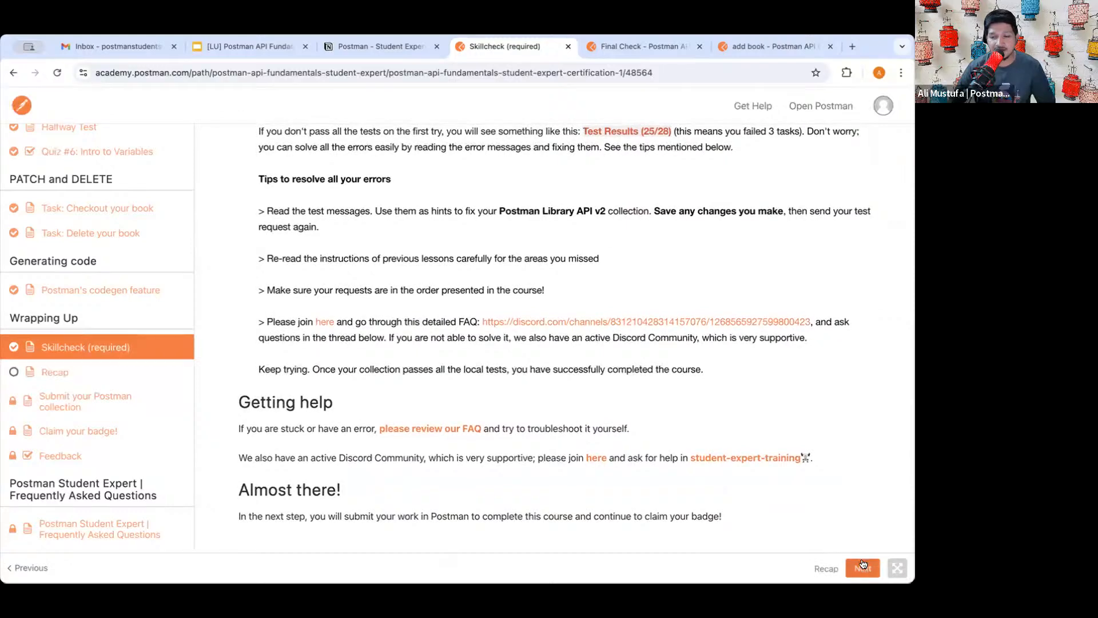
- Open the Recap lesson and read bullets on APIs, Postman, request methods, responses and documentation
click(862, 568)
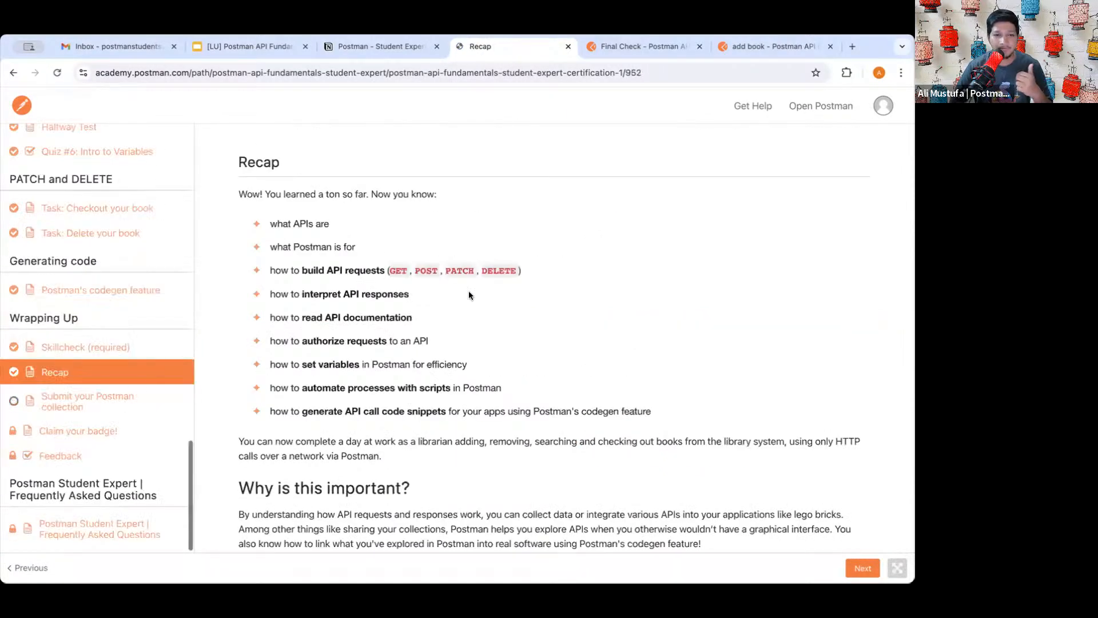
drag(283, 223, 351, 219)
drag(275, 247, 410, 247)
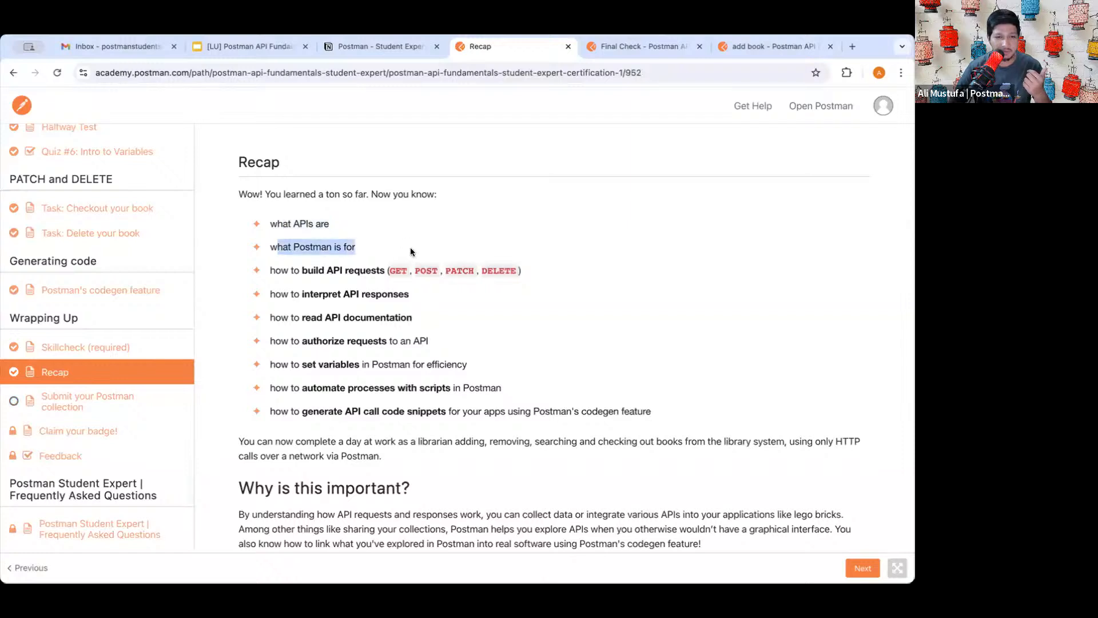
click(290, 273)
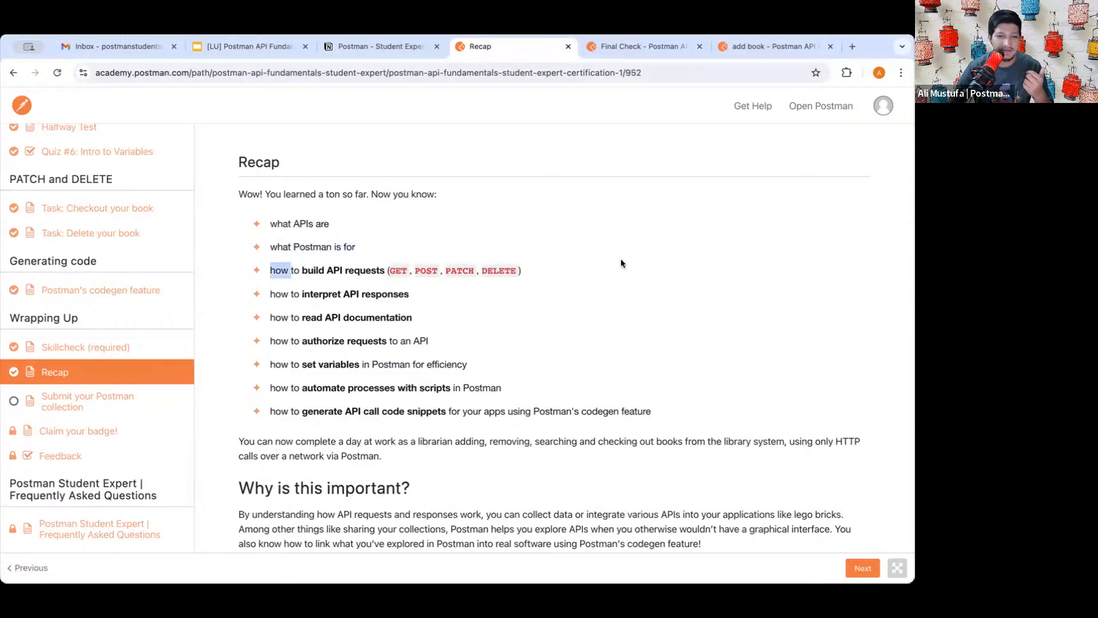
drag(522, 270, 443, 286)
drag(327, 293, 382, 297)
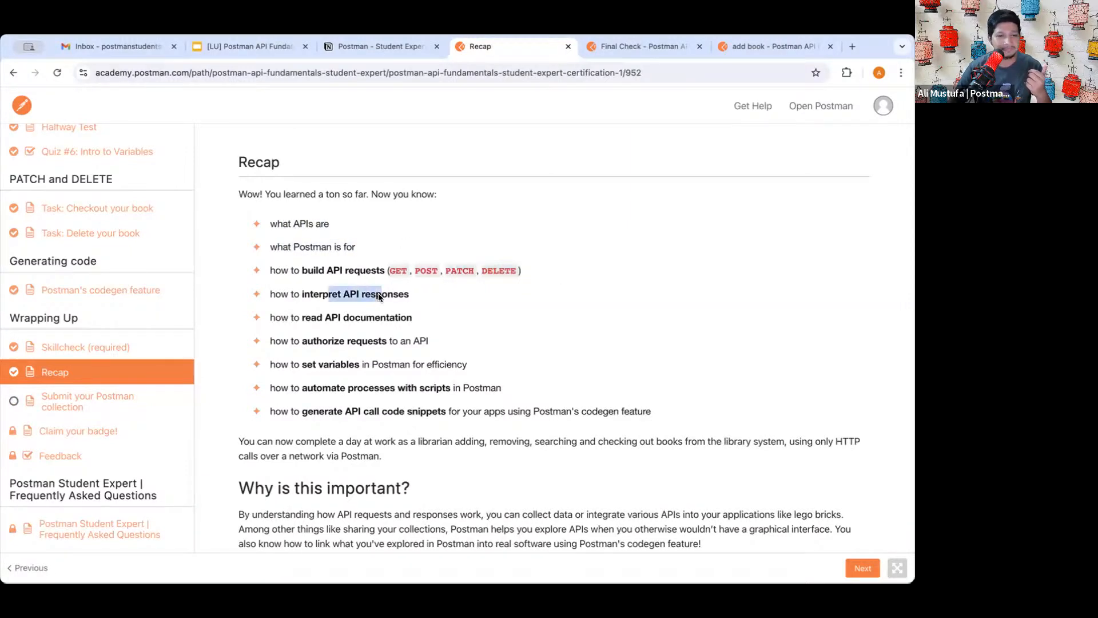
drag(311, 318, 412, 319)
click(303, 340)
- Read the remaining Recap bullets on authorizing requests, setting variables and automating with scripts
drag(303, 340, 429, 341)
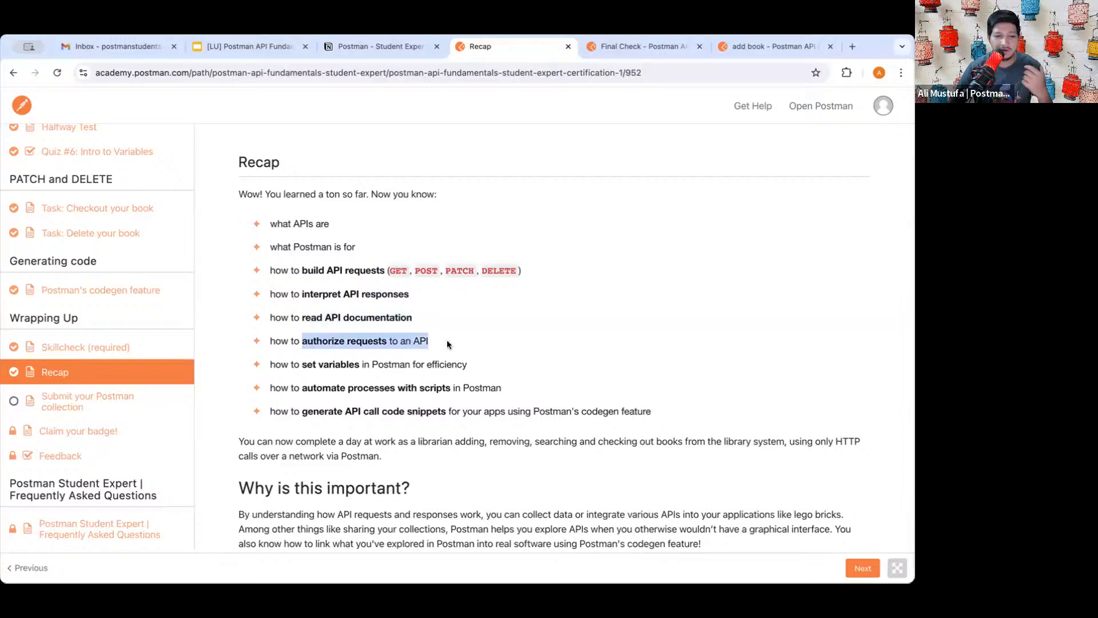
drag(303, 364, 444, 364)
drag(322, 388, 489, 389)
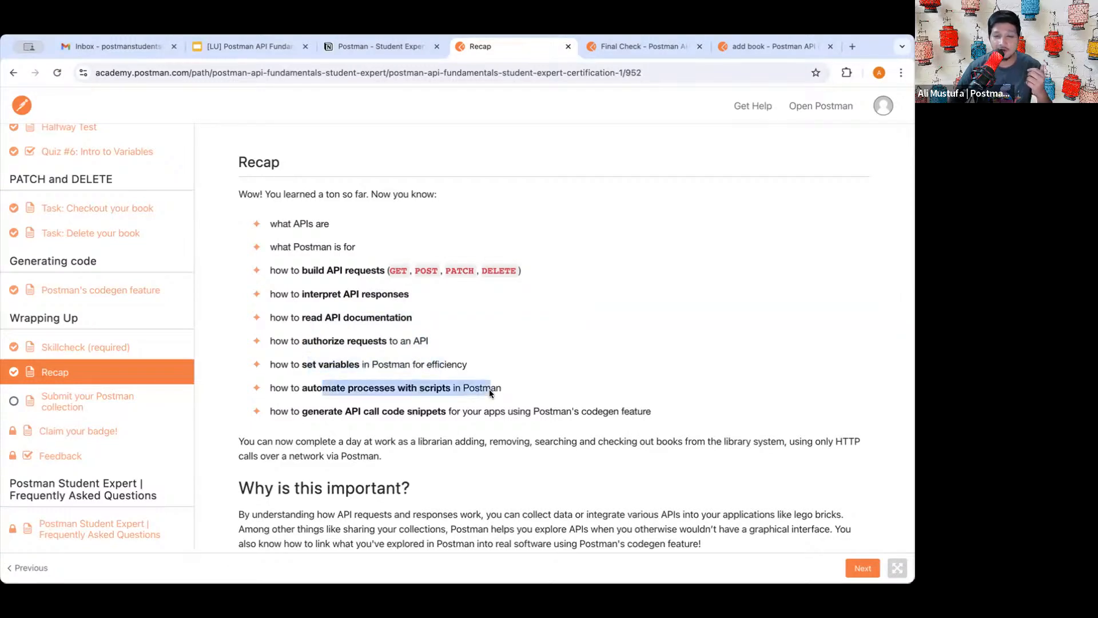
scroll(452, 426, down, 2)
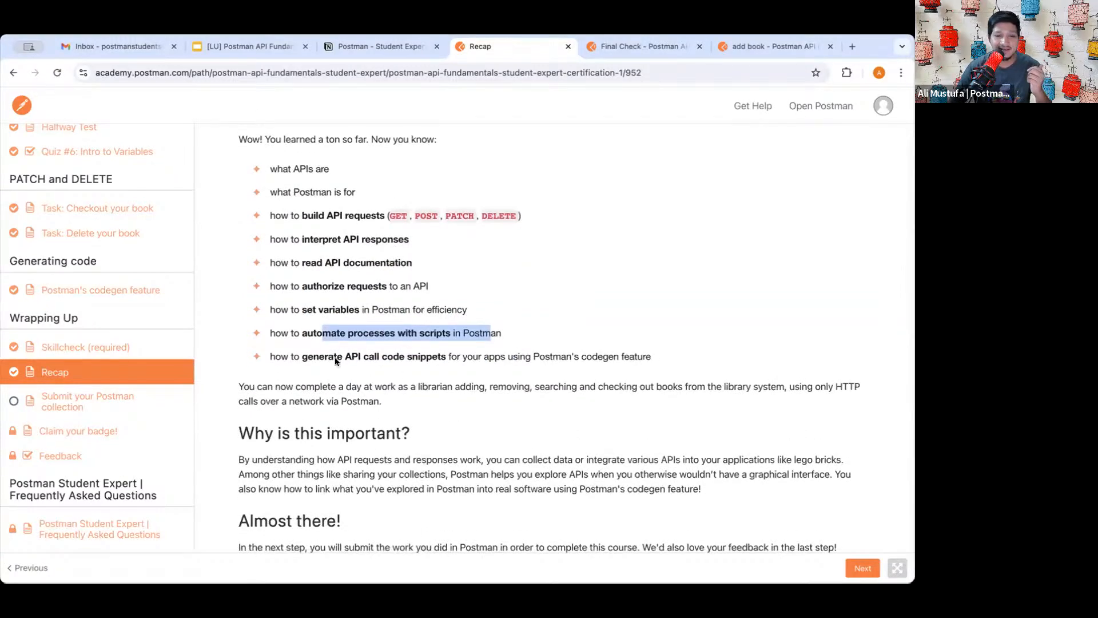
drag(330, 357, 465, 358)
scroll(509, 434, down, 1)
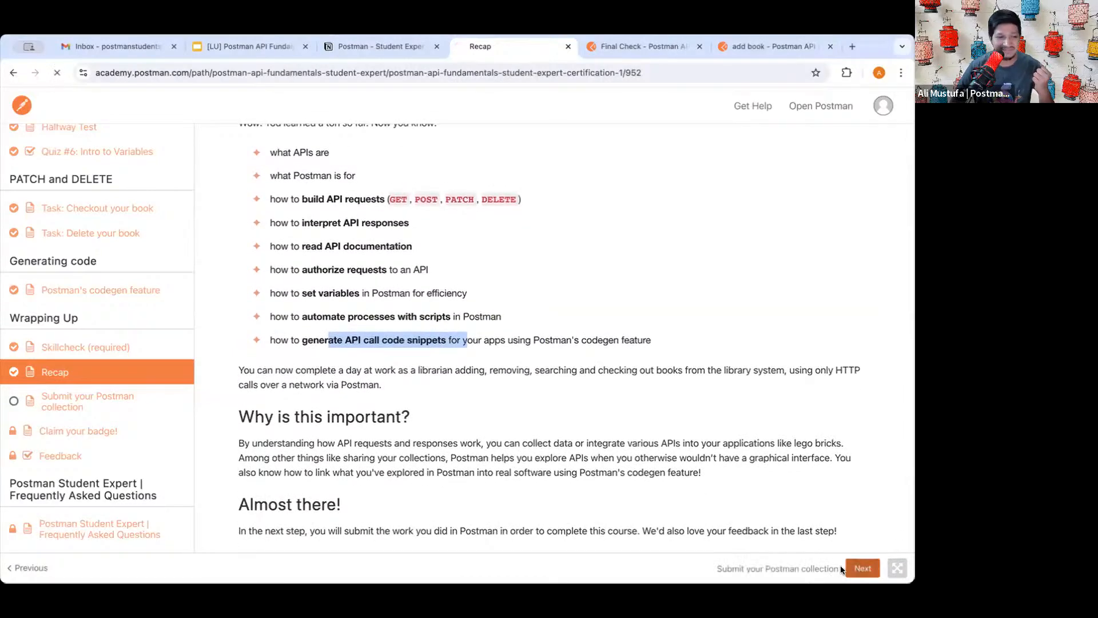
- Open the Submit your Postman collection lesson and scroll through its submission steps
click(851, 568)
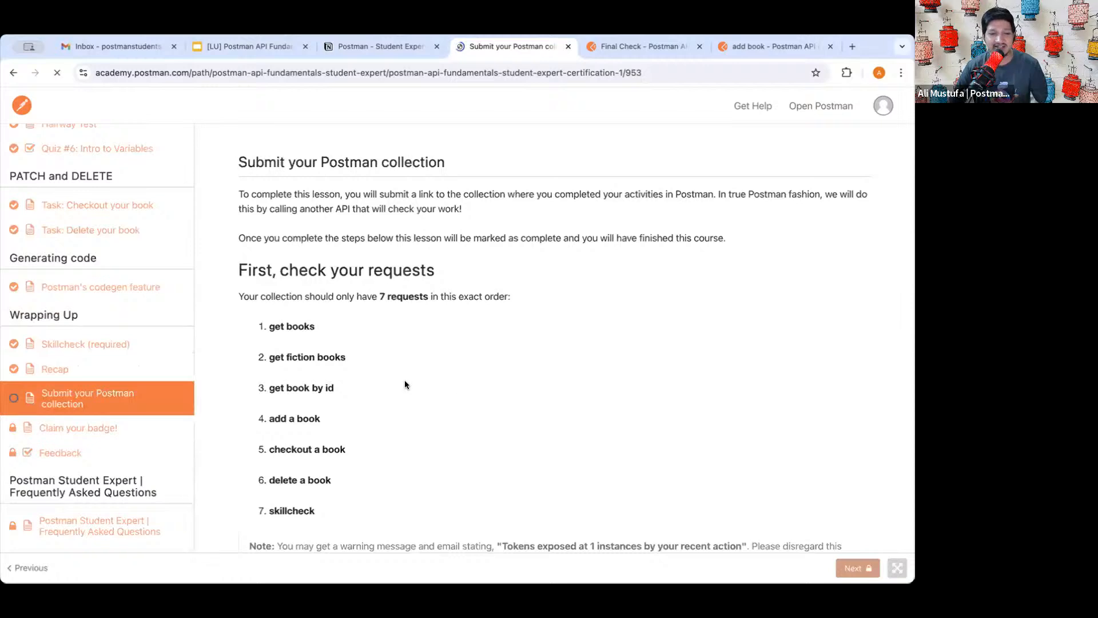
scroll(372, 383, down, 3)
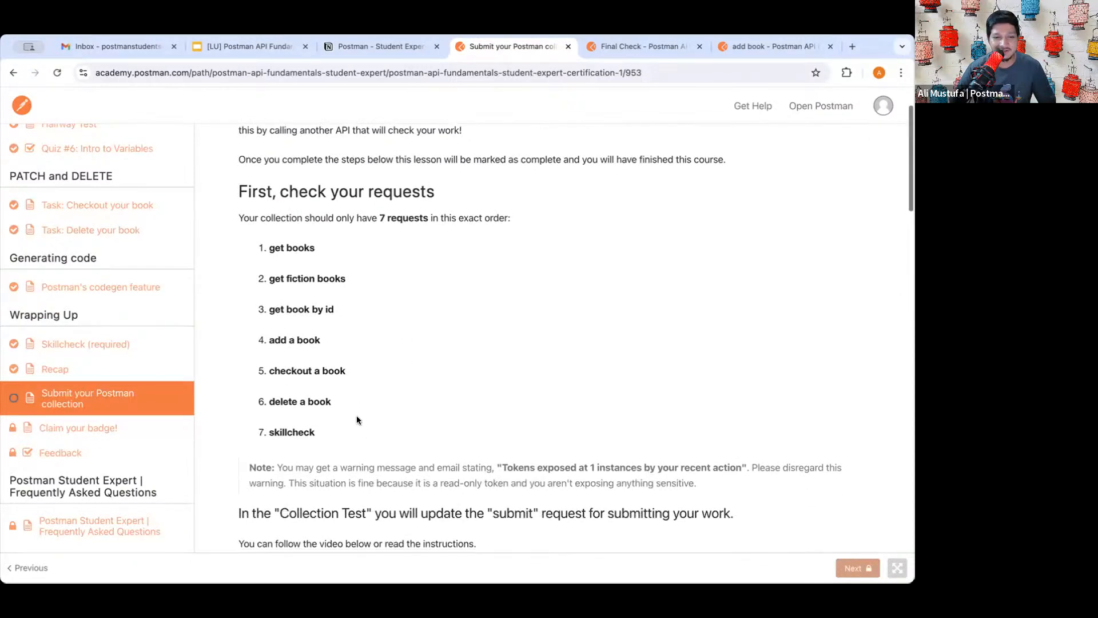
drag(262, 241, 295, 432)
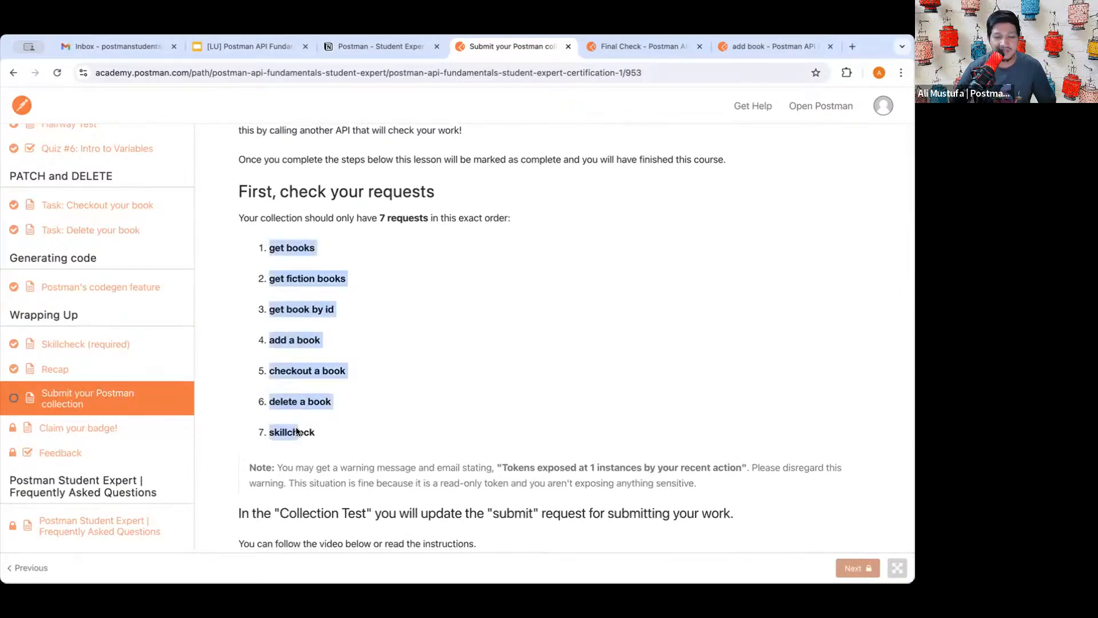
click(295, 432)
scroll(342, 480, down, 5)
scroll(338, 480, down, 5)
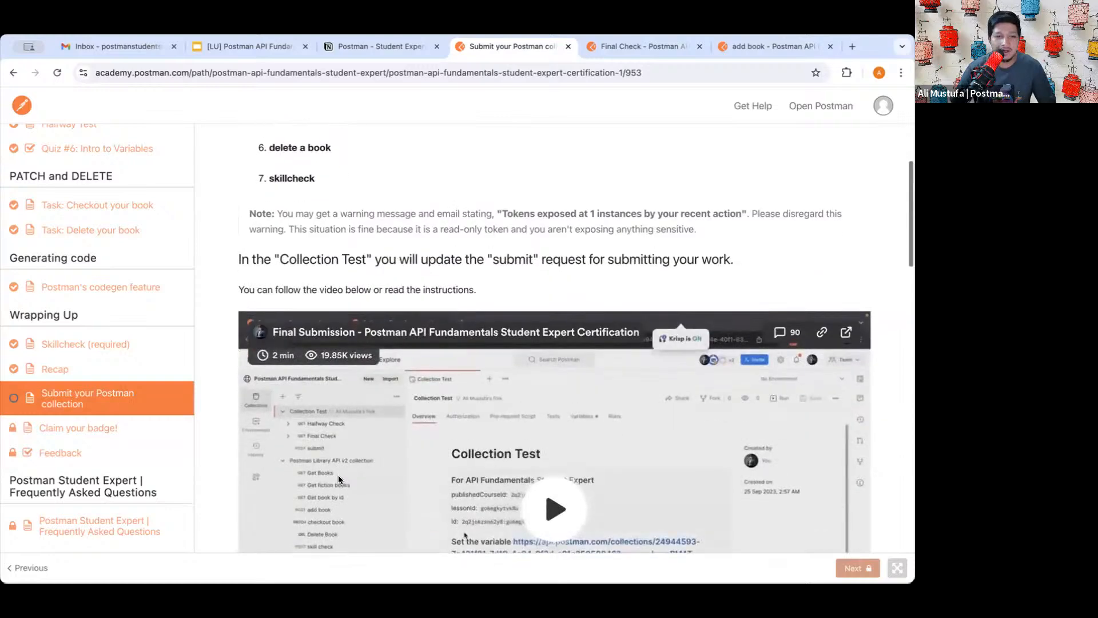
scroll(338, 479, down, 2)
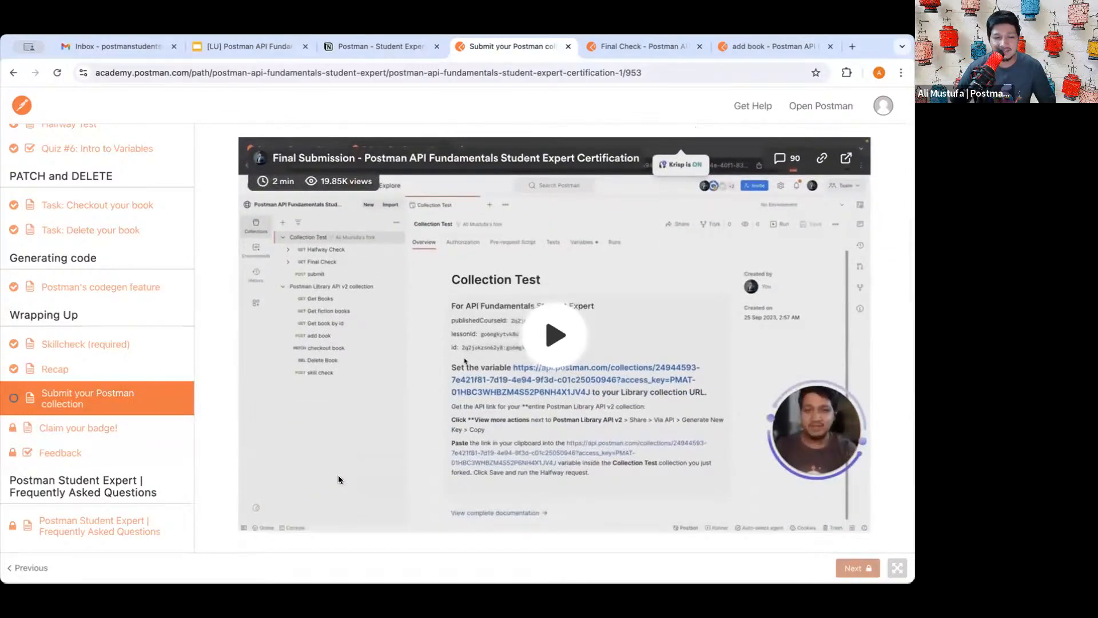
scroll(338, 479, down, 1)
scroll(436, 375, down, 2)
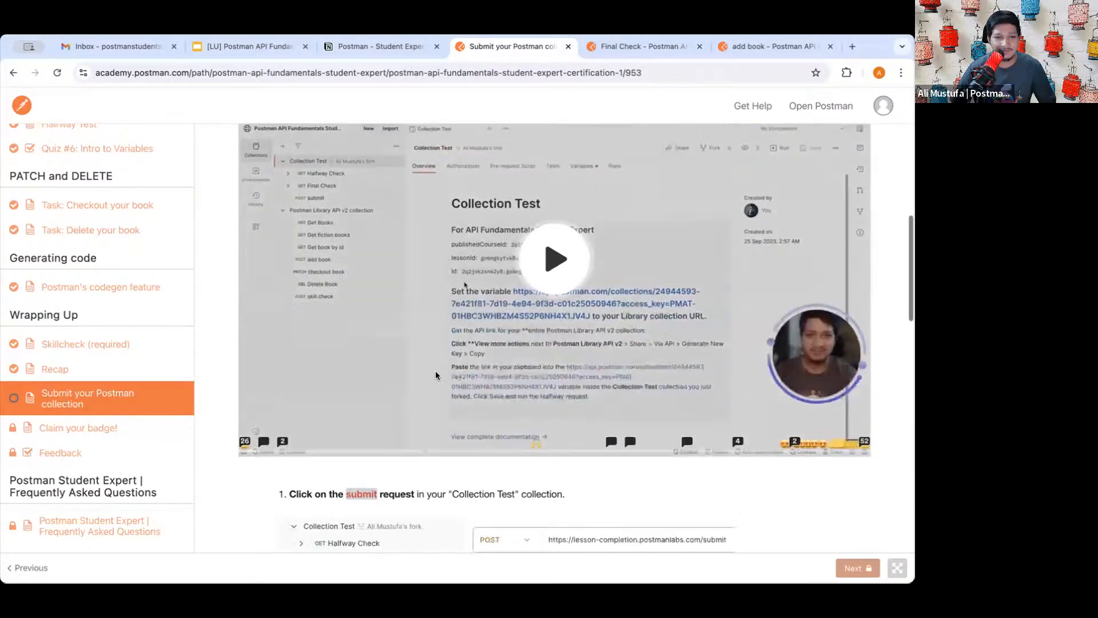
scroll(436, 375, down, 6)
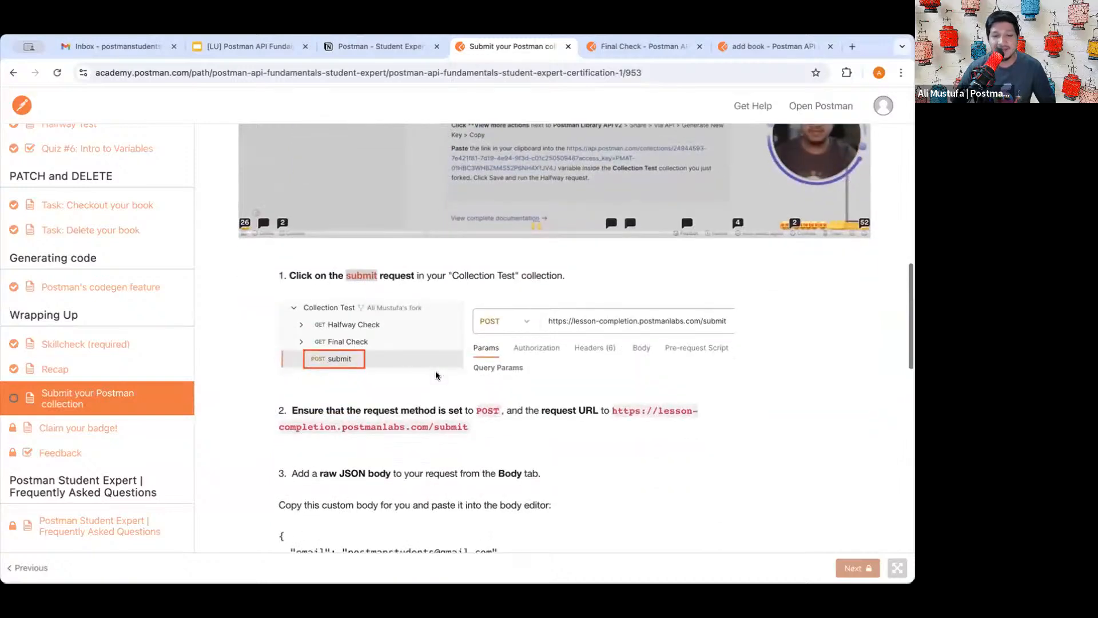
scroll(406, 409, down, 2)
scroll(406, 406, down, 2)
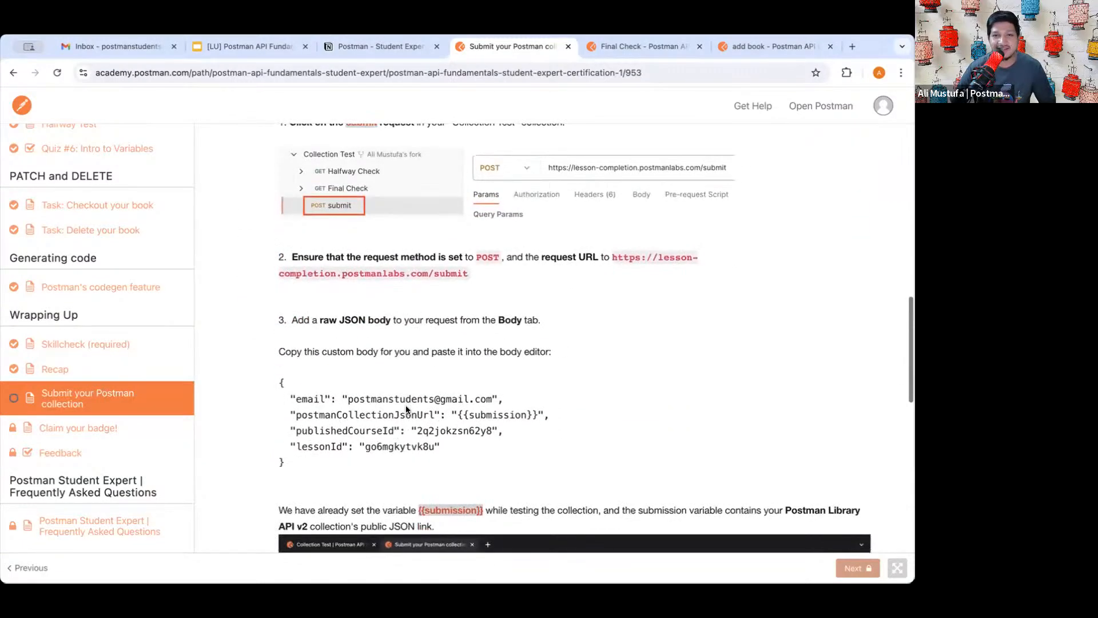
- Re-send the Final Check request in Postman, still passing 28 of 28 tests
click(620, 48)
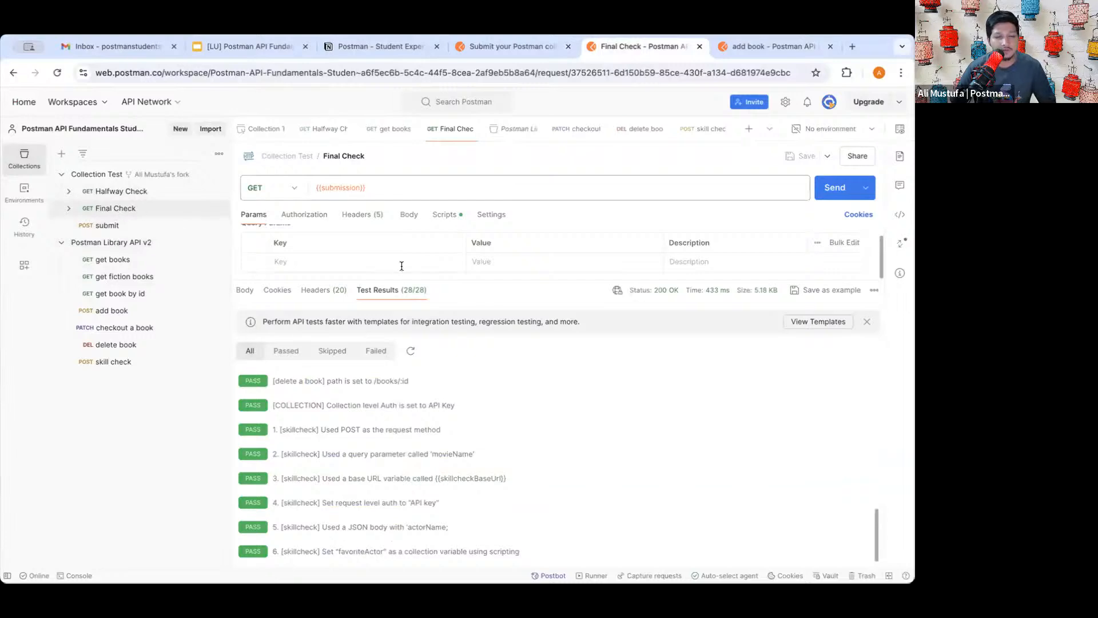
click(832, 188)
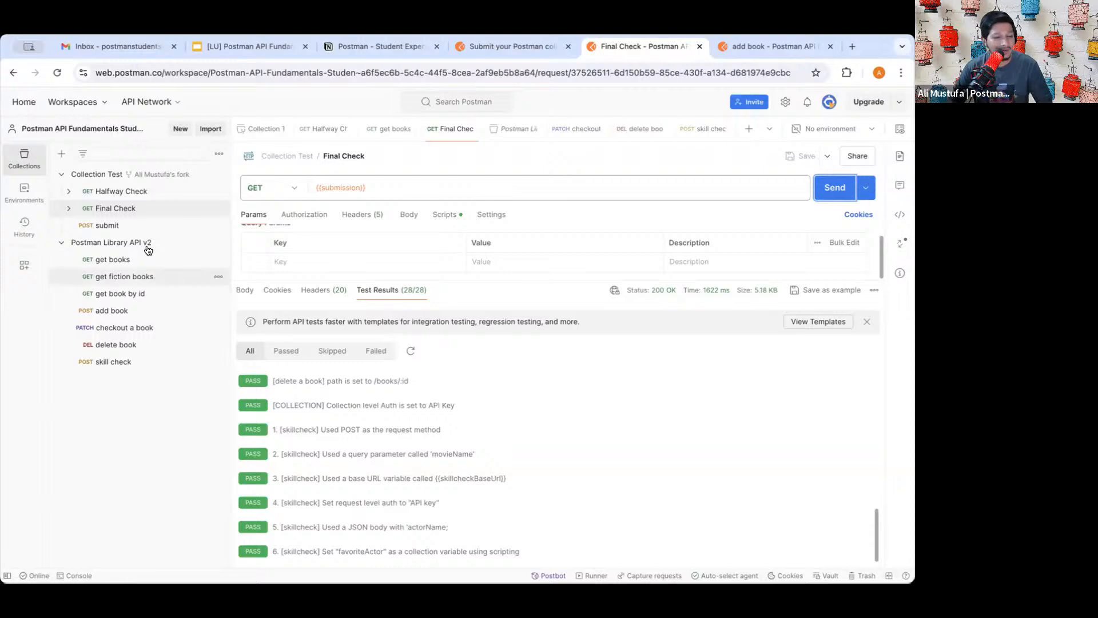
click(147, 227)
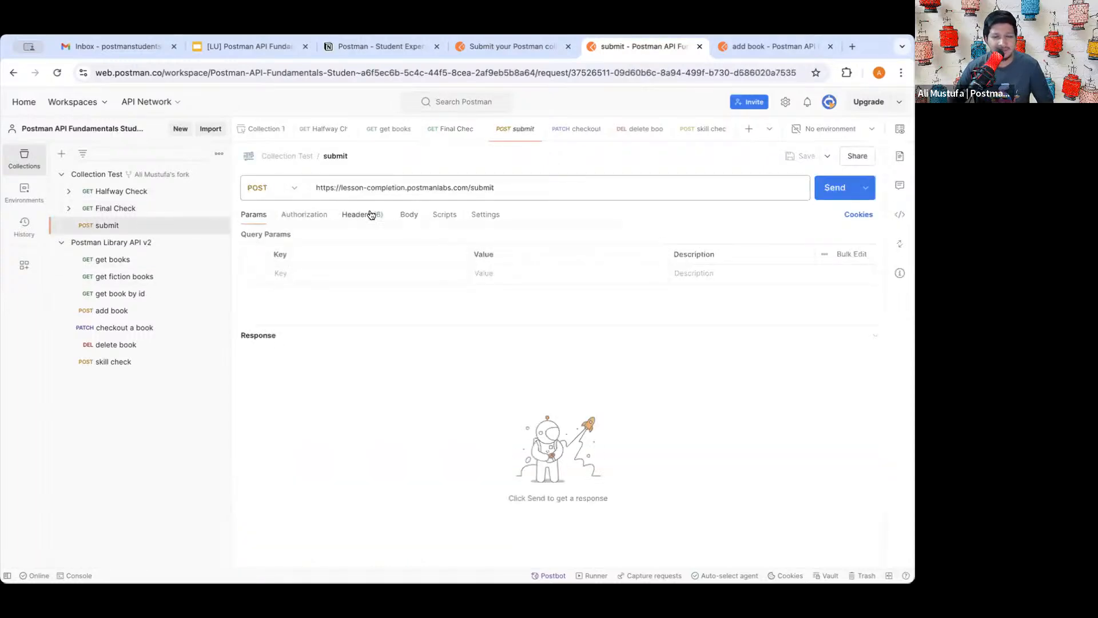
- Check the submit request URL and open its Body editor
drag(334, 188, 469, 188)
triple_click(469, 188)
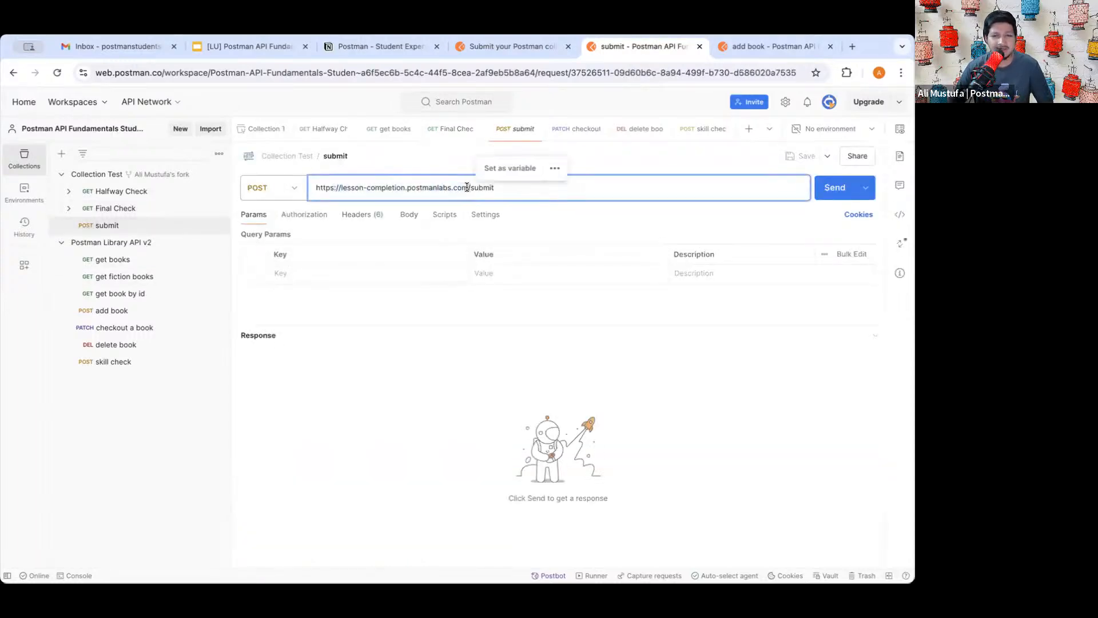
click(441, 187)
click(409, 214)
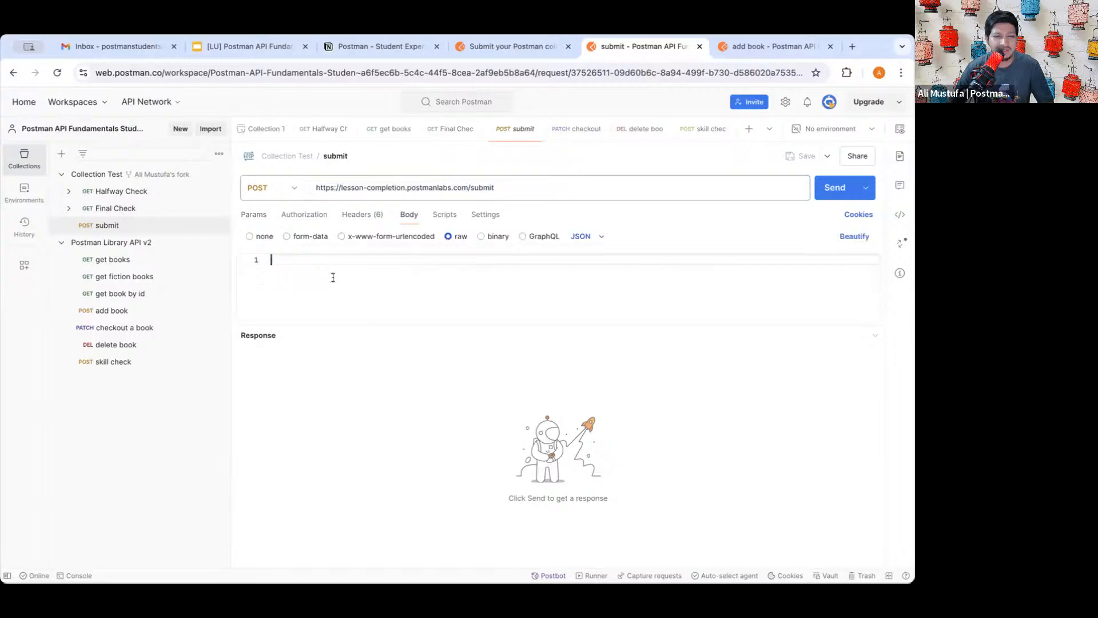
drag(380, 322, 377, 401)
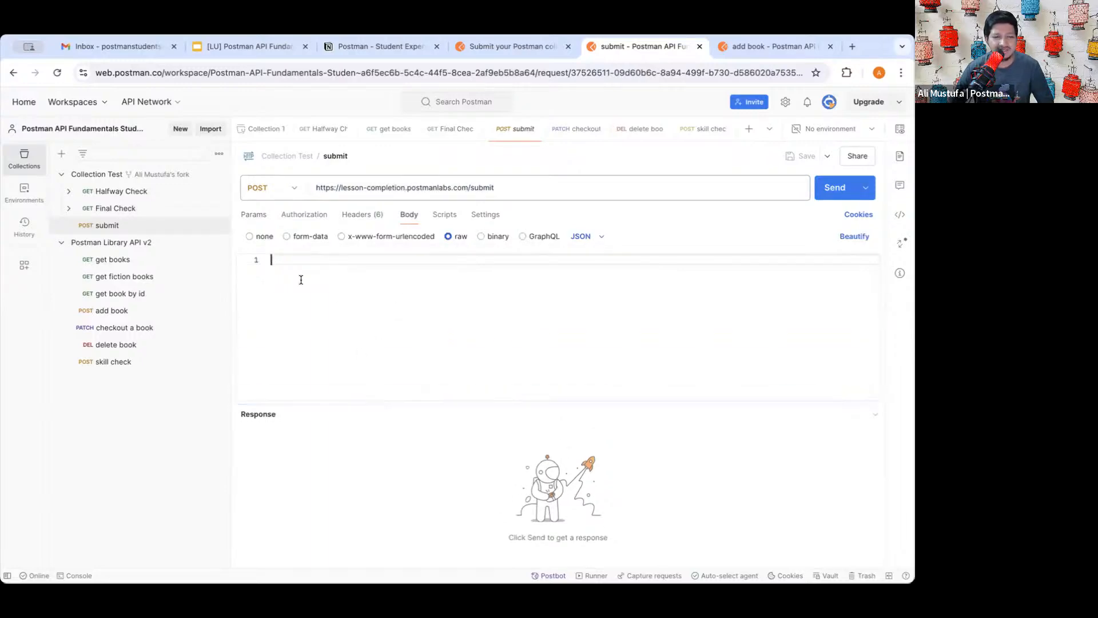
- Copy the JSON body snippet from the submission lesson
click(500, 48)
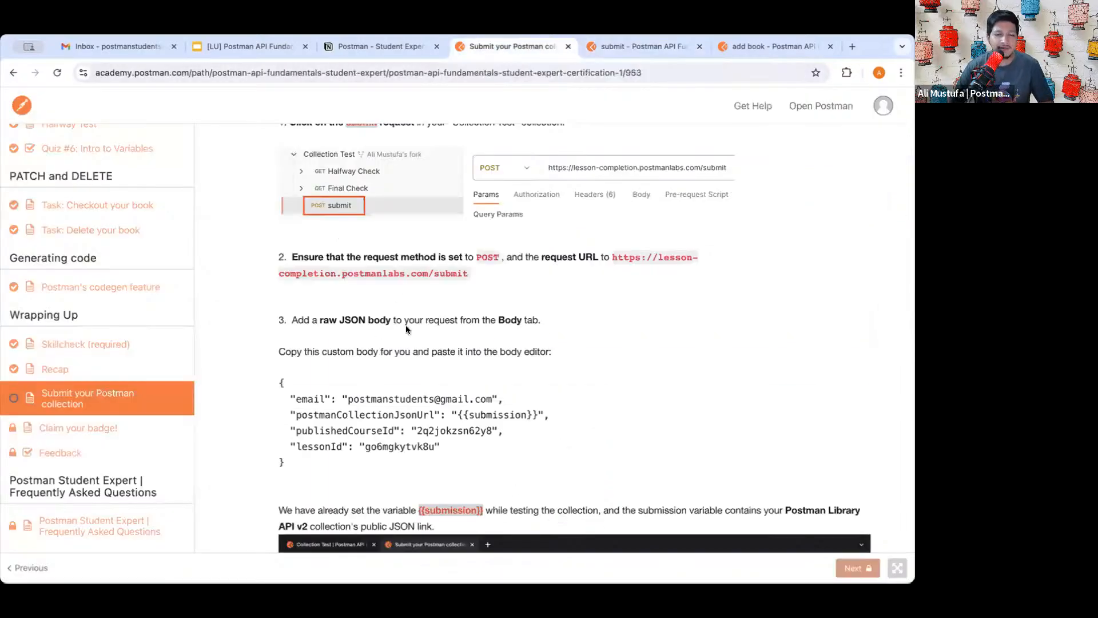
scroll(405, 328, down, 2)
drag(289, 380, 284, 322)
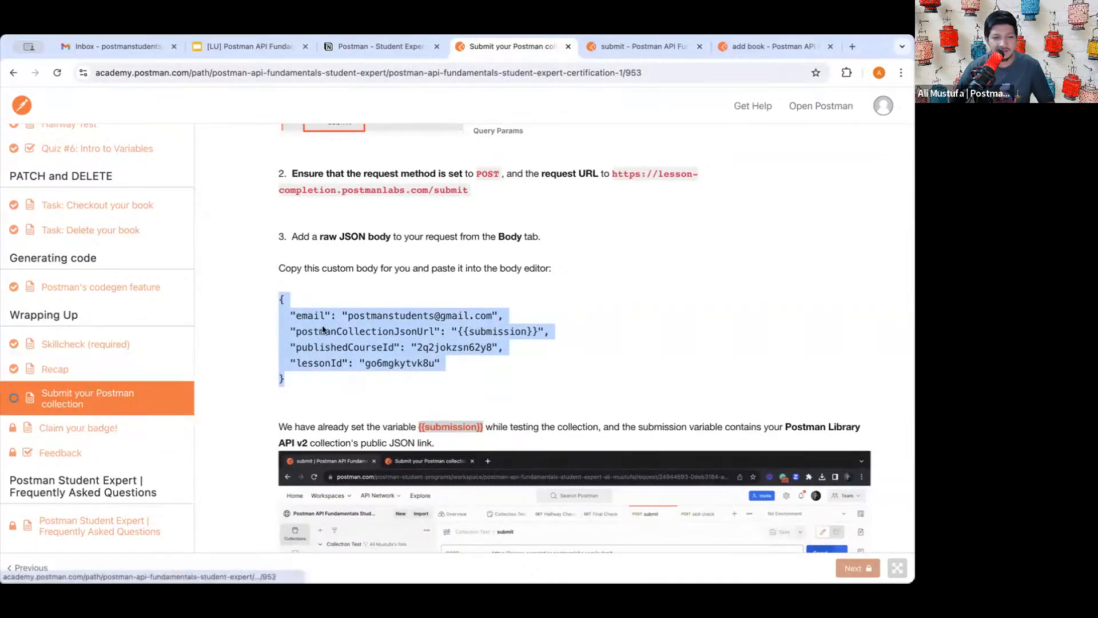
click(341, 322)
scroll(379, 279, up, 8)
scroll(379, 279, down, 7)
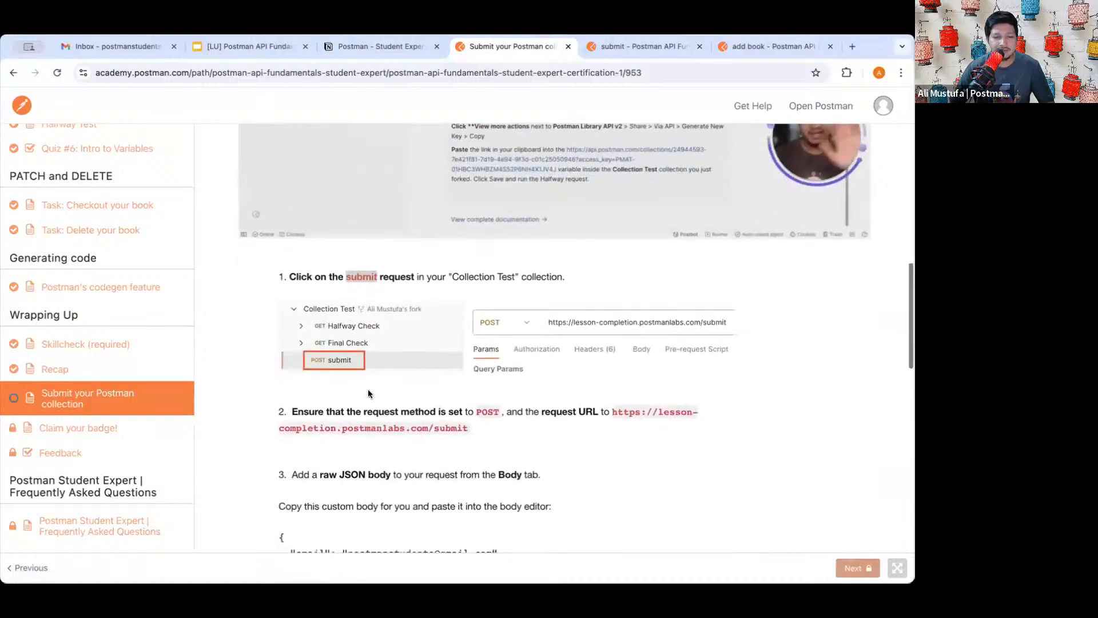
scroll(368, 389, down, 2)
drag(300, 324, 277, 243)
key(ctrl+c)
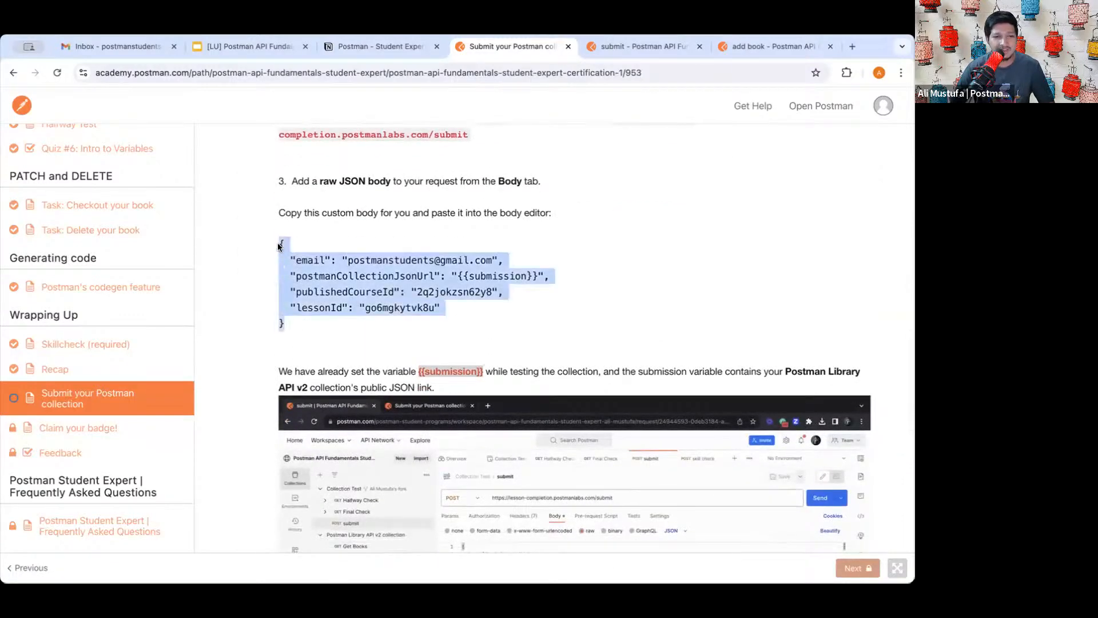
- Paste the JSON into the submit request body, save, and send it for 200 OK
click(620, 45)
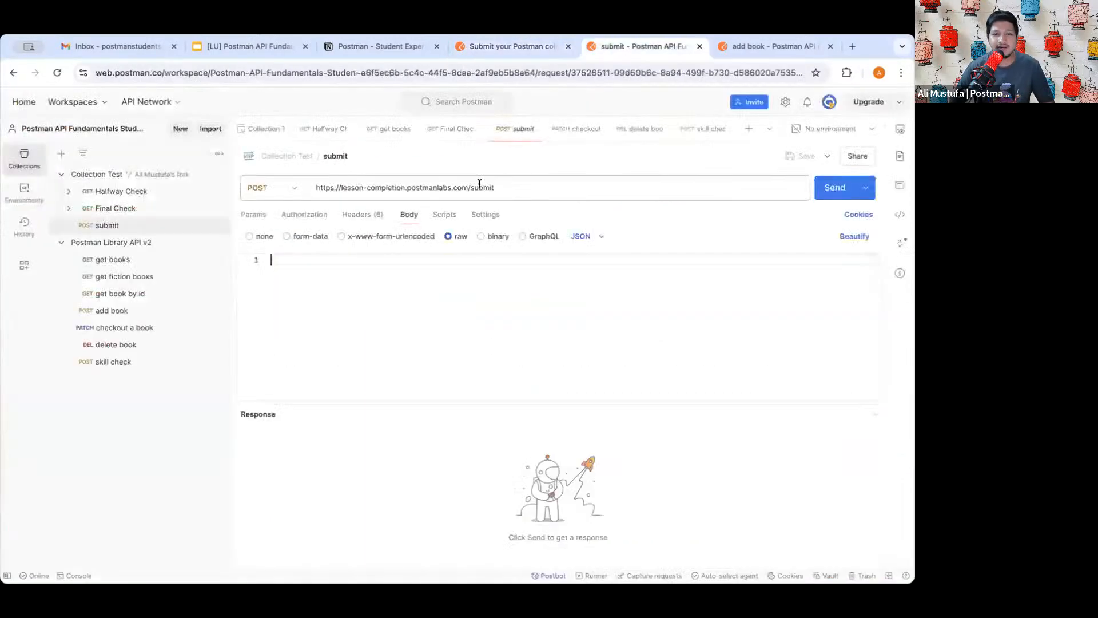
click(403, 270)
key(ctrl+v)
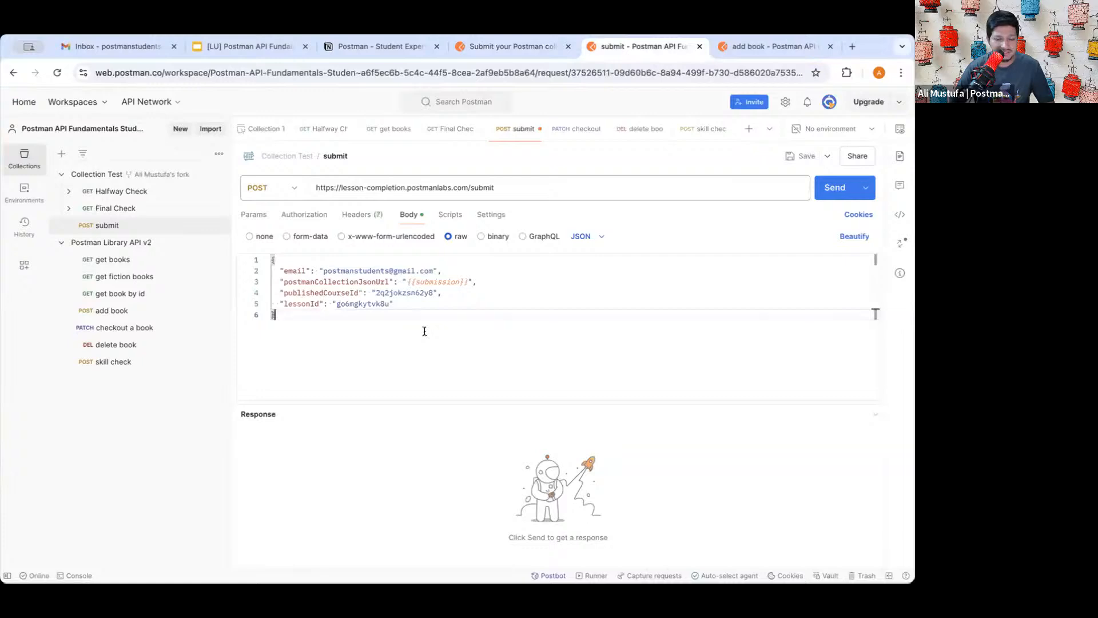
key(ctrl+s)
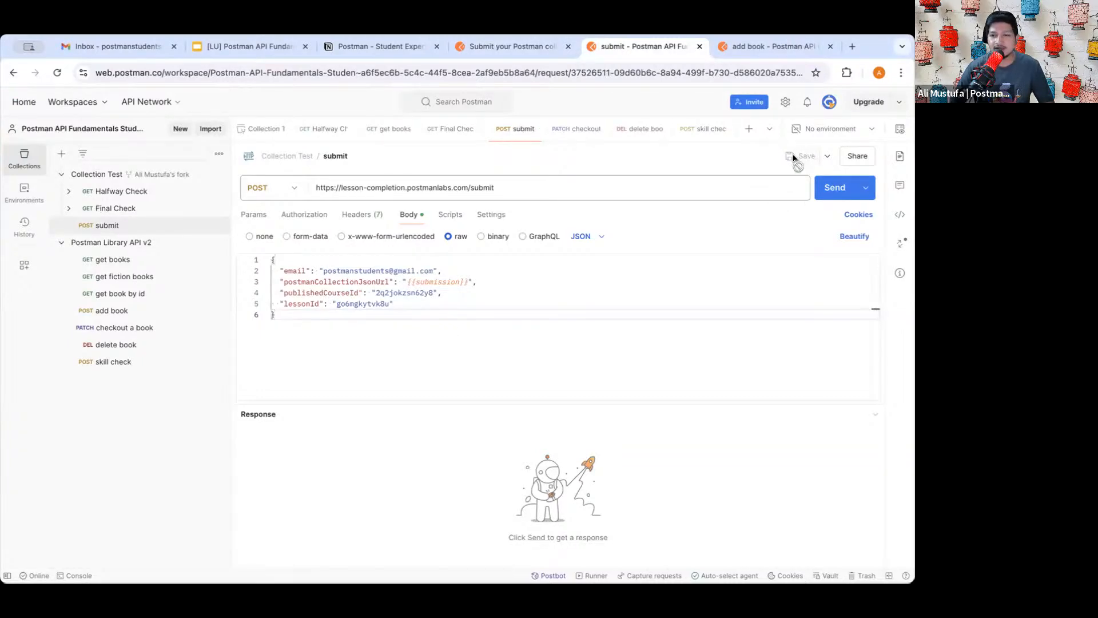
click(835, 189)
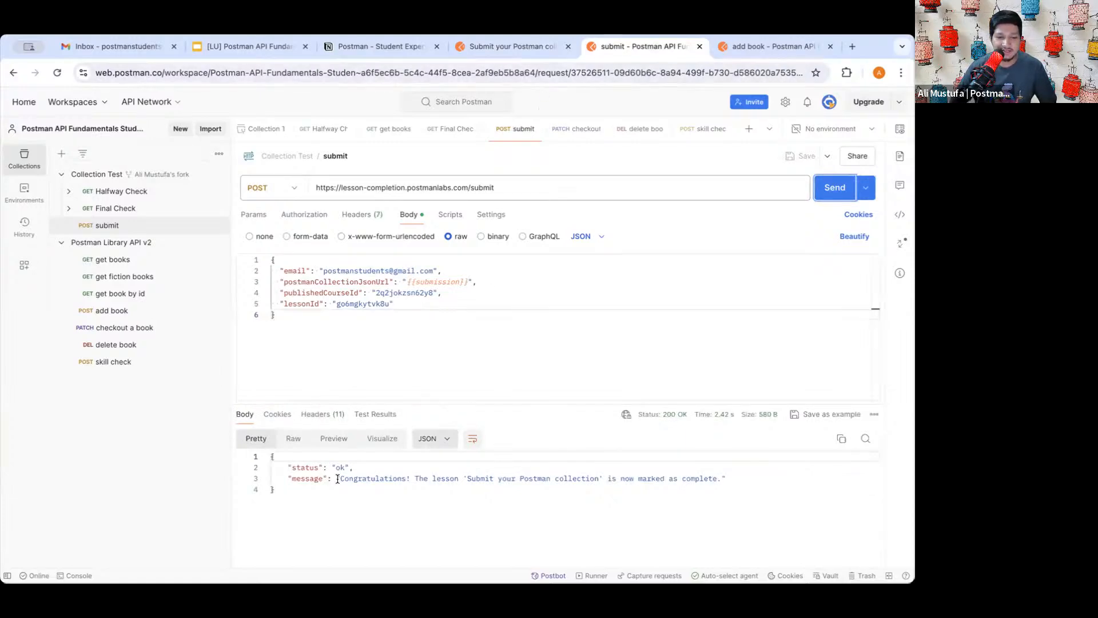
drag(319, 467, 684, 478)
triple_click(685, 479)
click(633, 478)
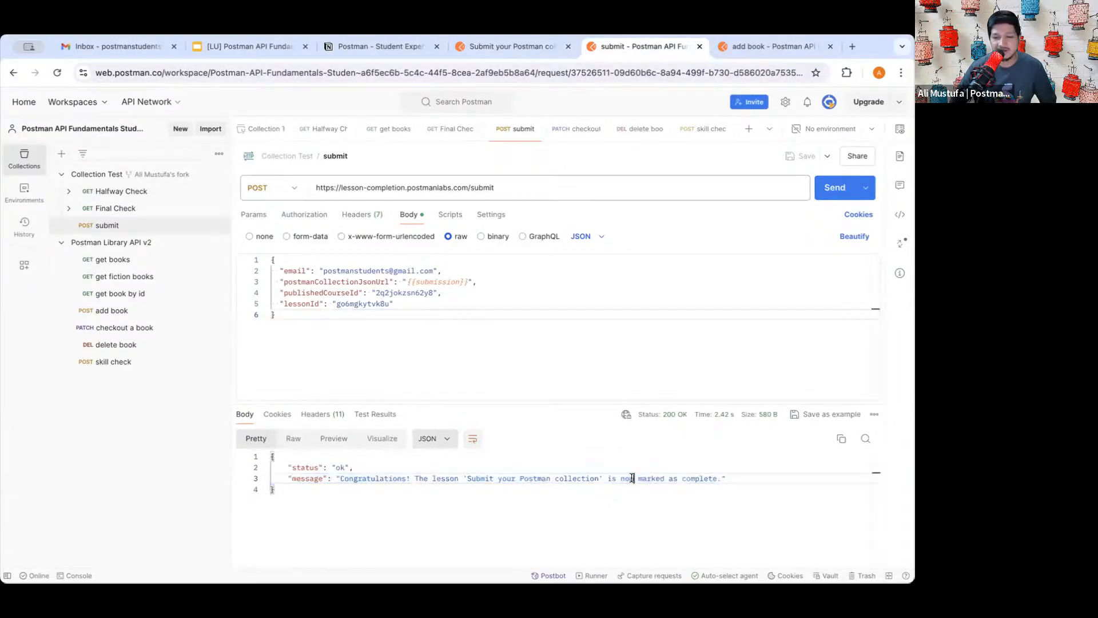
- Reload the Submit your Postman collection lesson to update its completion
click(490, 48)
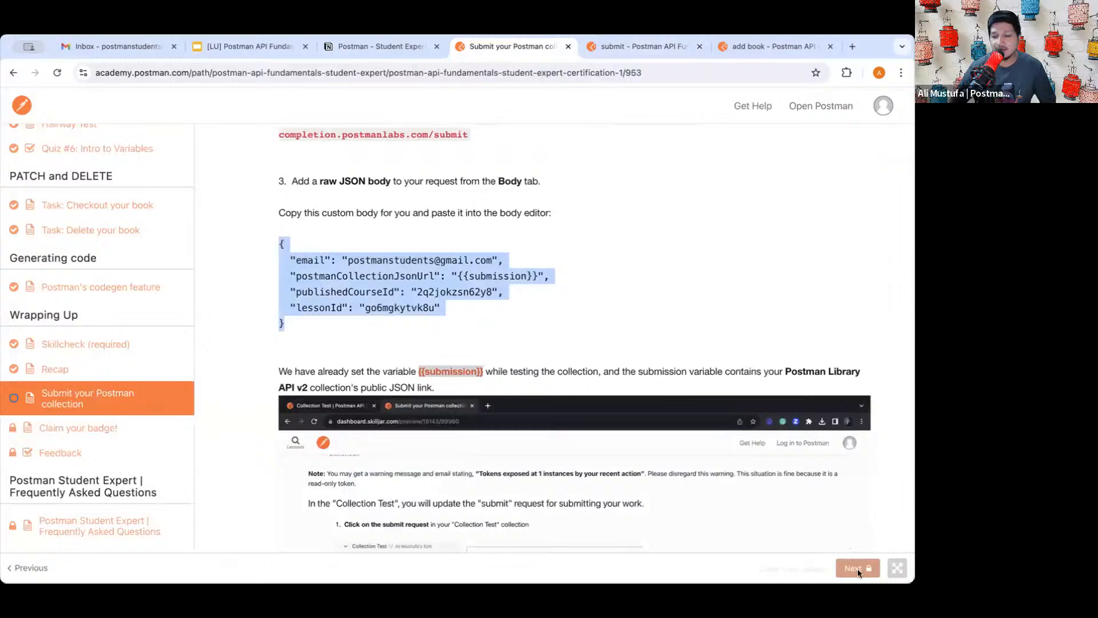
scroll(698, 468, down, 15)
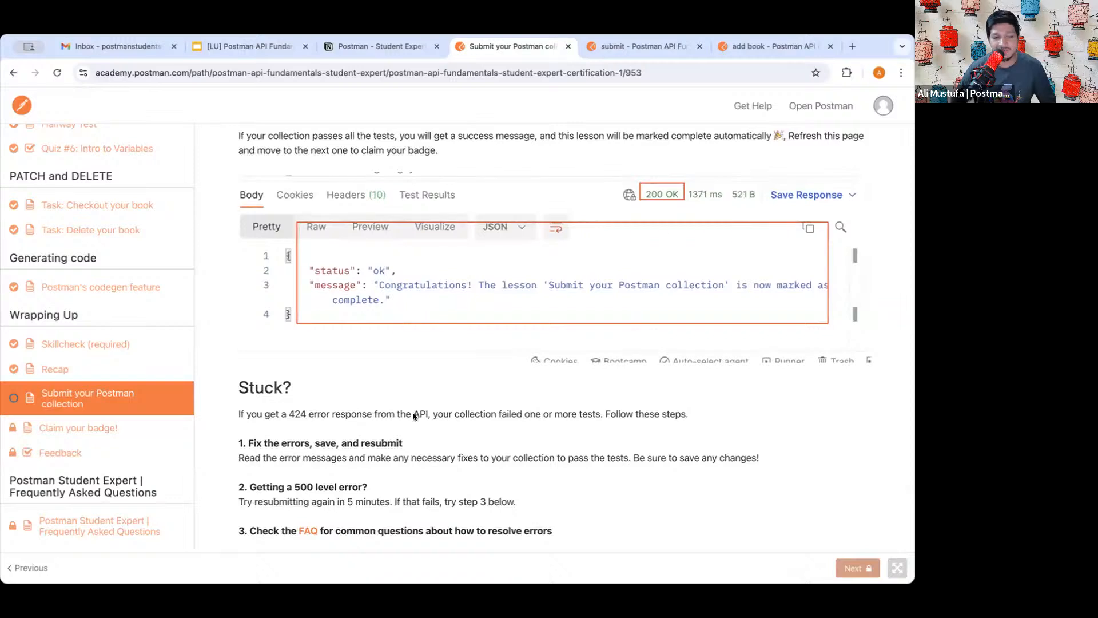
click(58, 73)
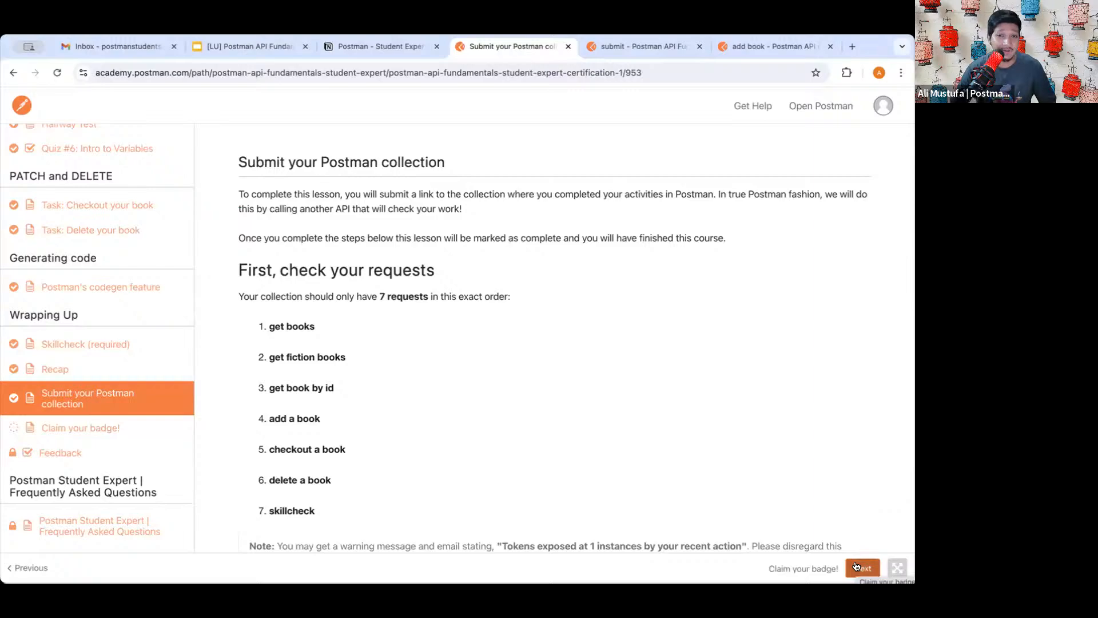
scroll(623, 373, down, 12)
scroll(620, 369, down, 4)
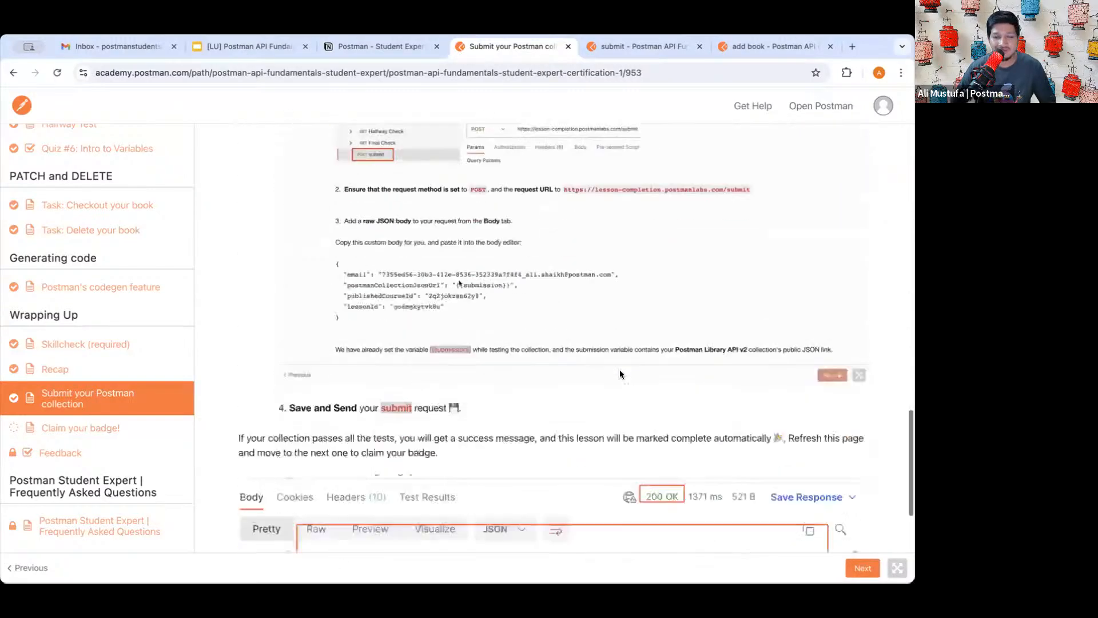
scroll(619, 369, up, 15)
- Review the submit request body, then scroll the lesson to its sample 200 OK message
click(640, 46)
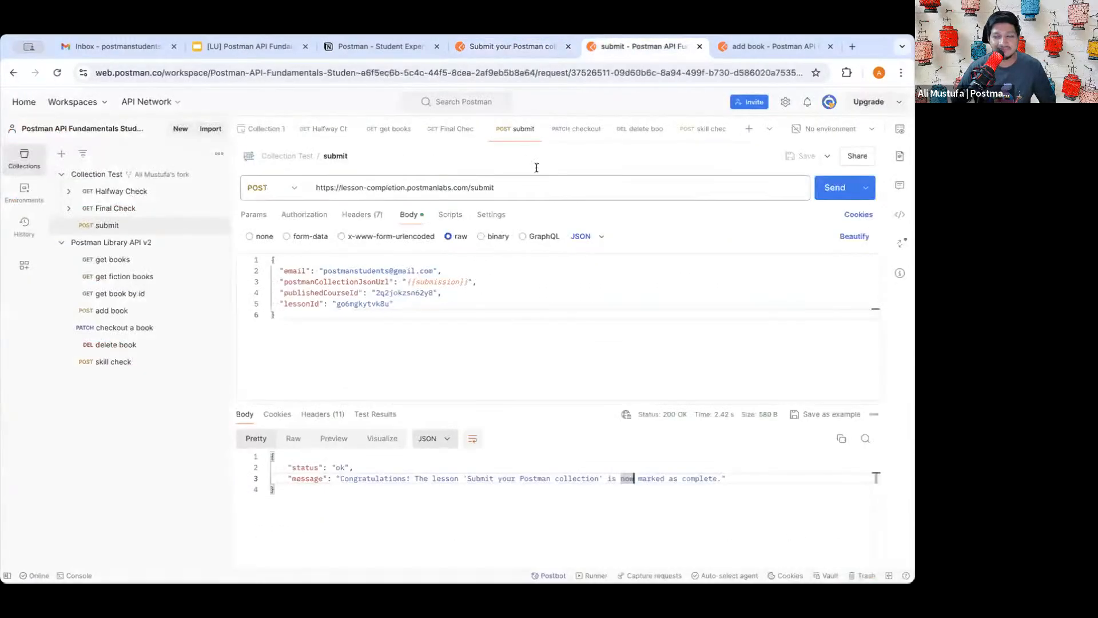
click(473, 314)
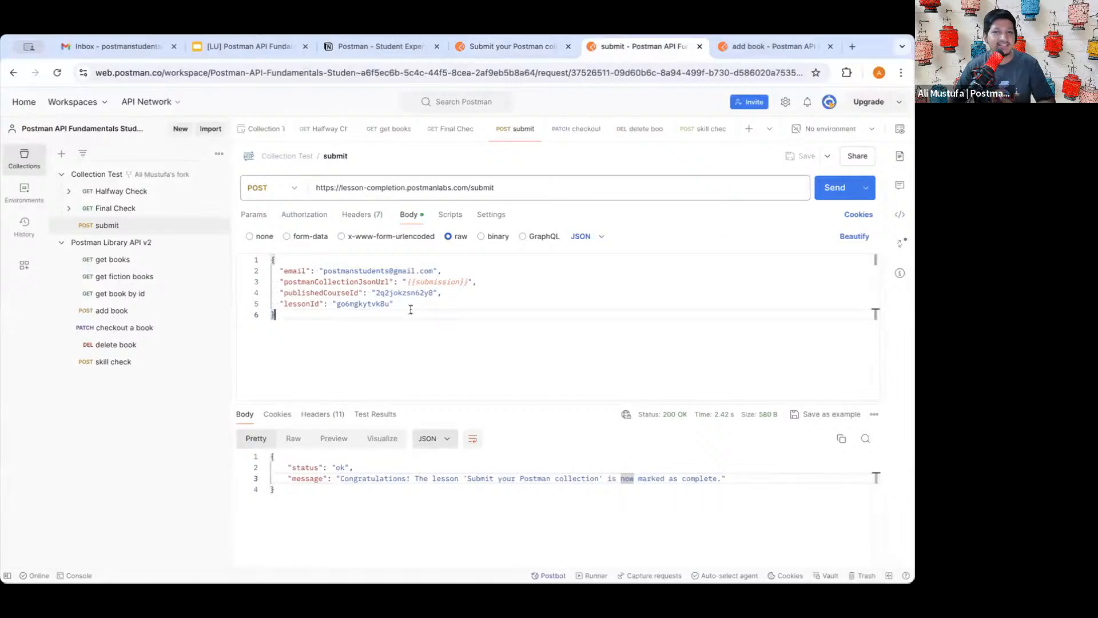
key(ctrl+a)
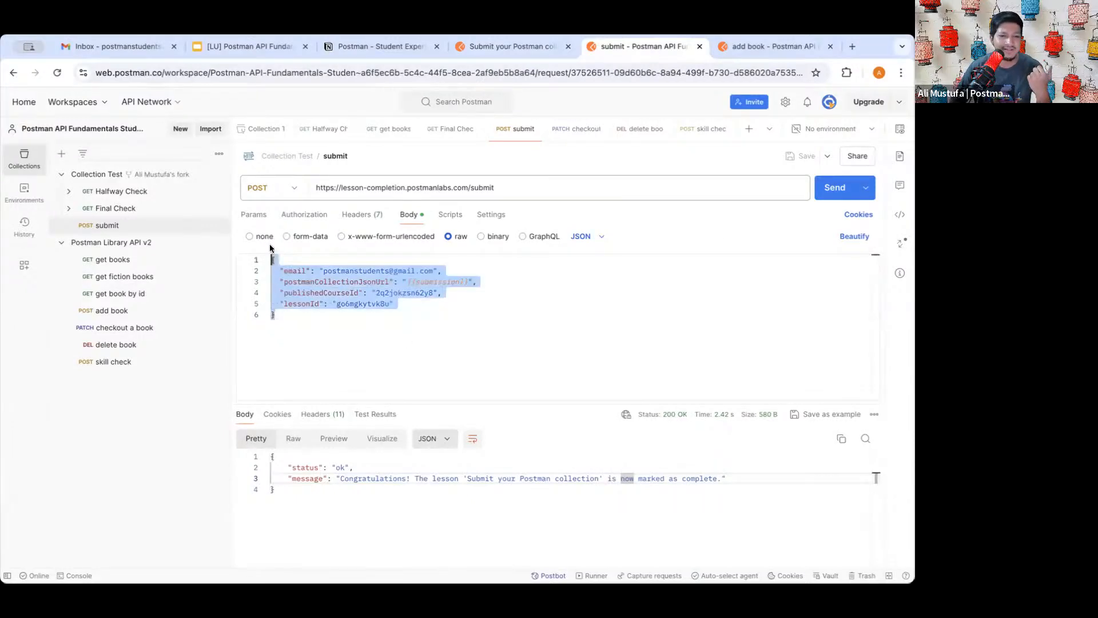
click(340, 345)
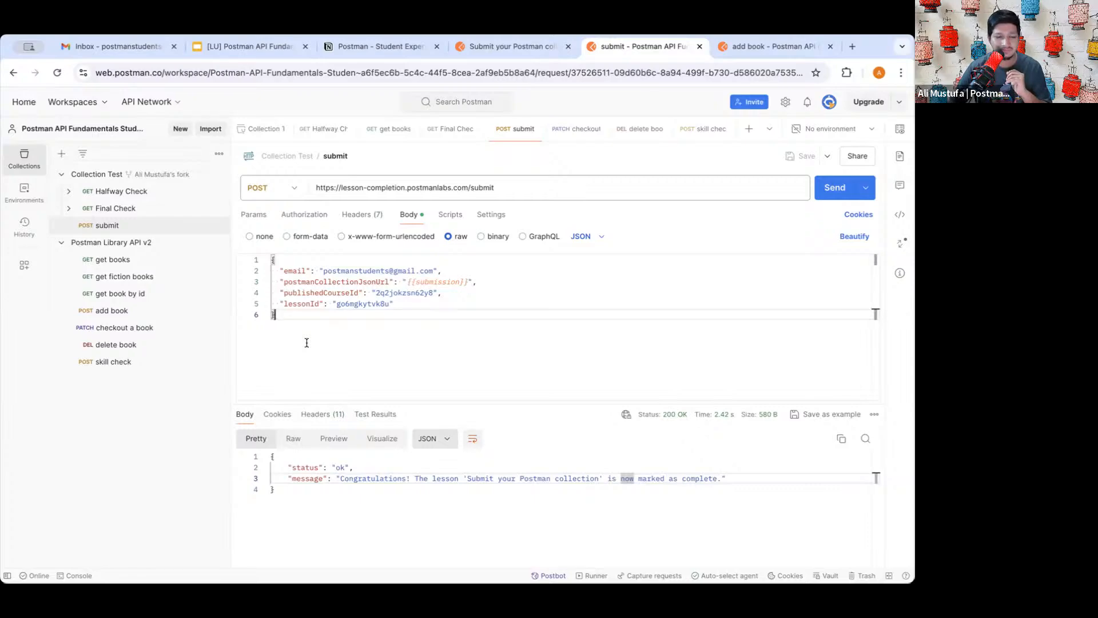
click(520, 50)
scroll(483, 343, down, 15)
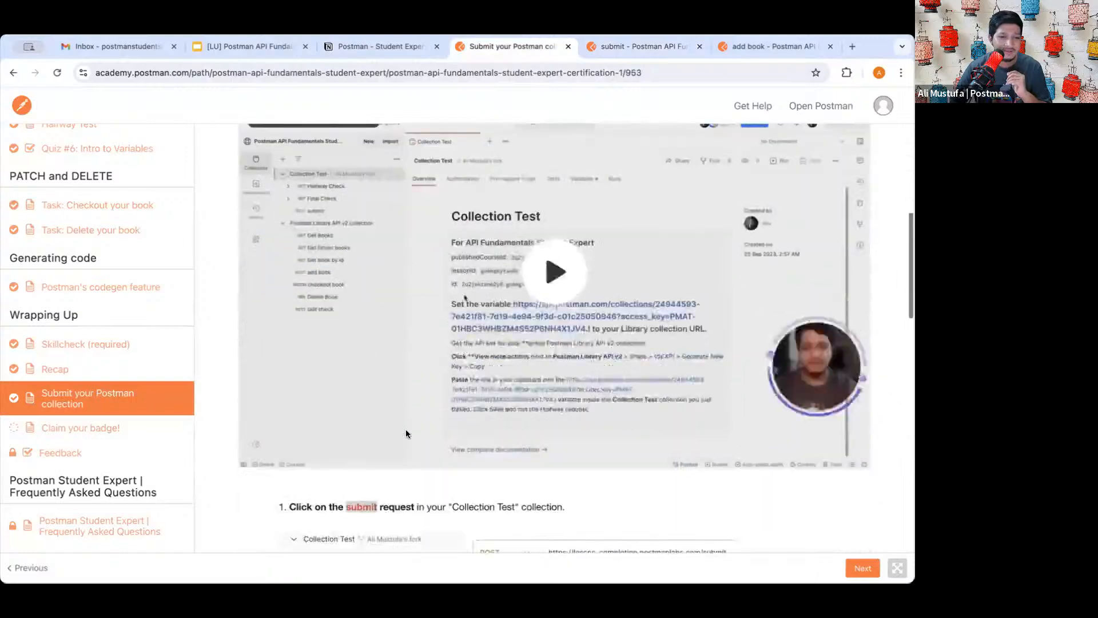
scroll(481, 335, down, 12)
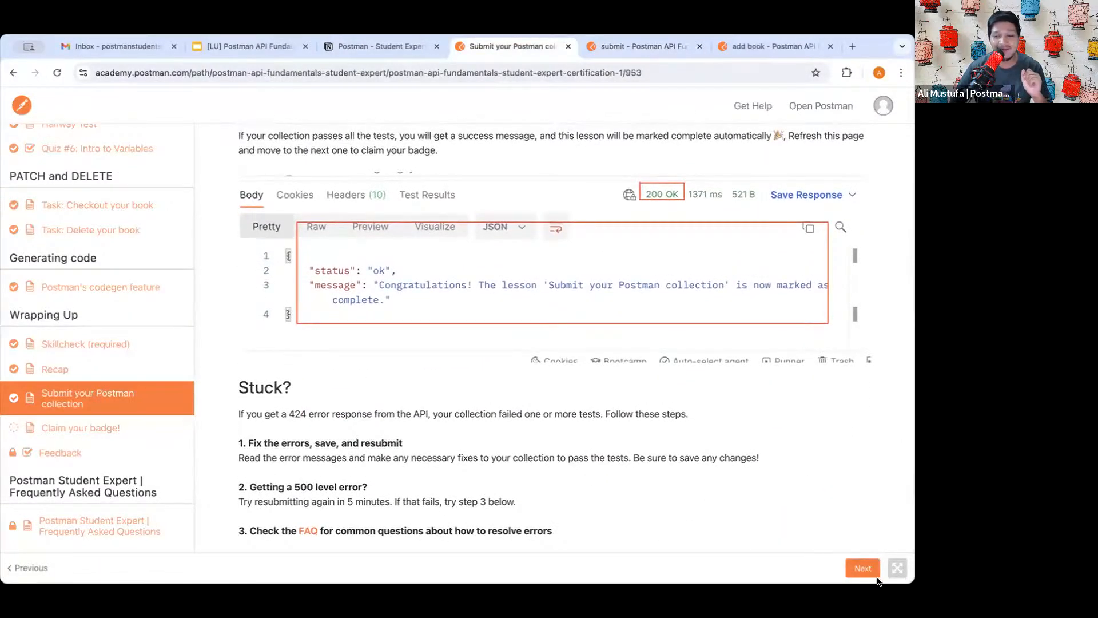
- Advance to Claim your badge!, locate the Student Expert Collection JSON link field, and return to Postman
click(861, 569)
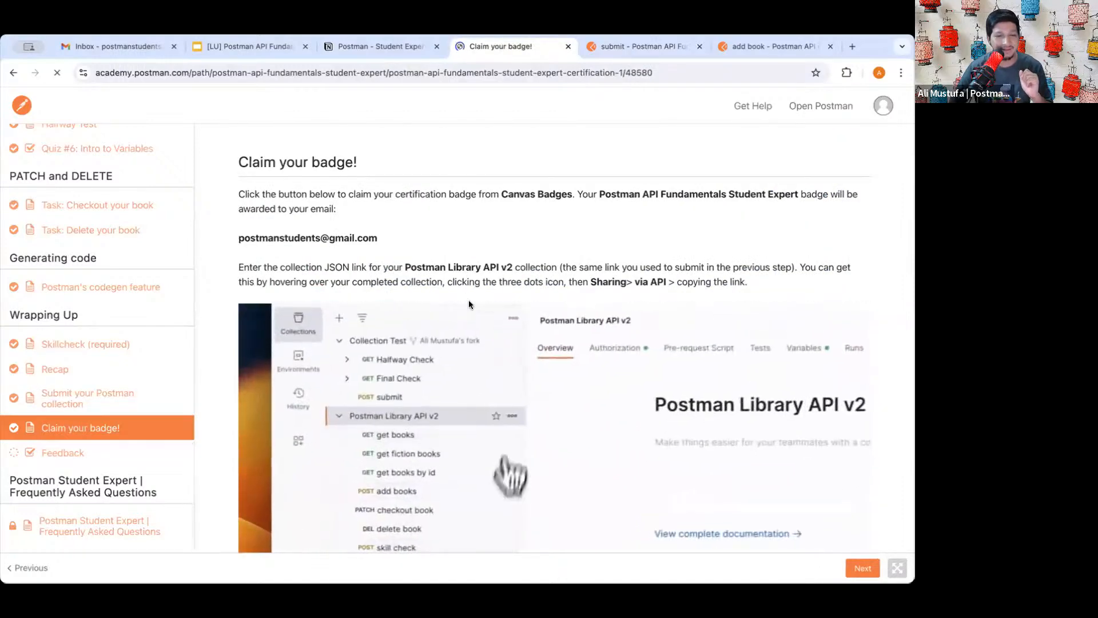
scroll(420, 263, down, 1)
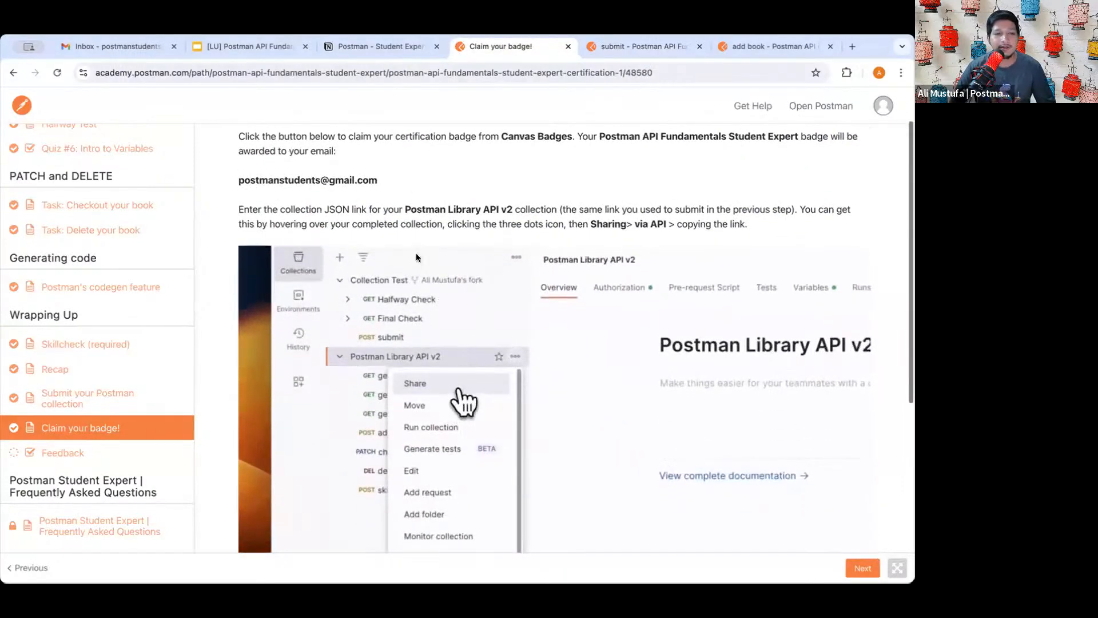
scroll(423, 294, down, 3)
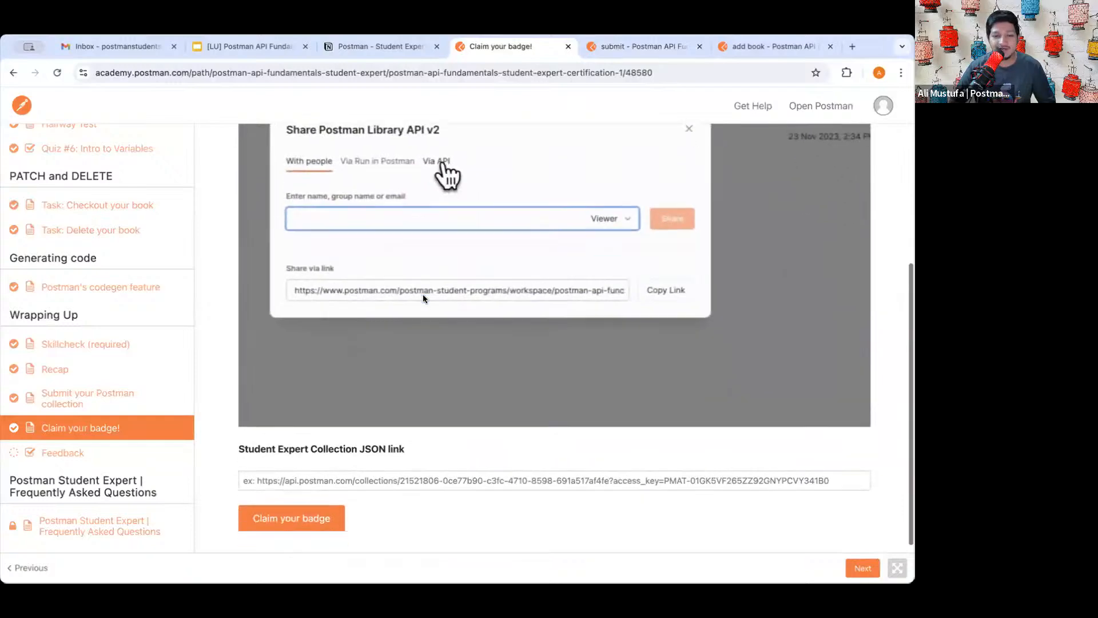
scroll(423, 294, down, 1)
click(504, 416)
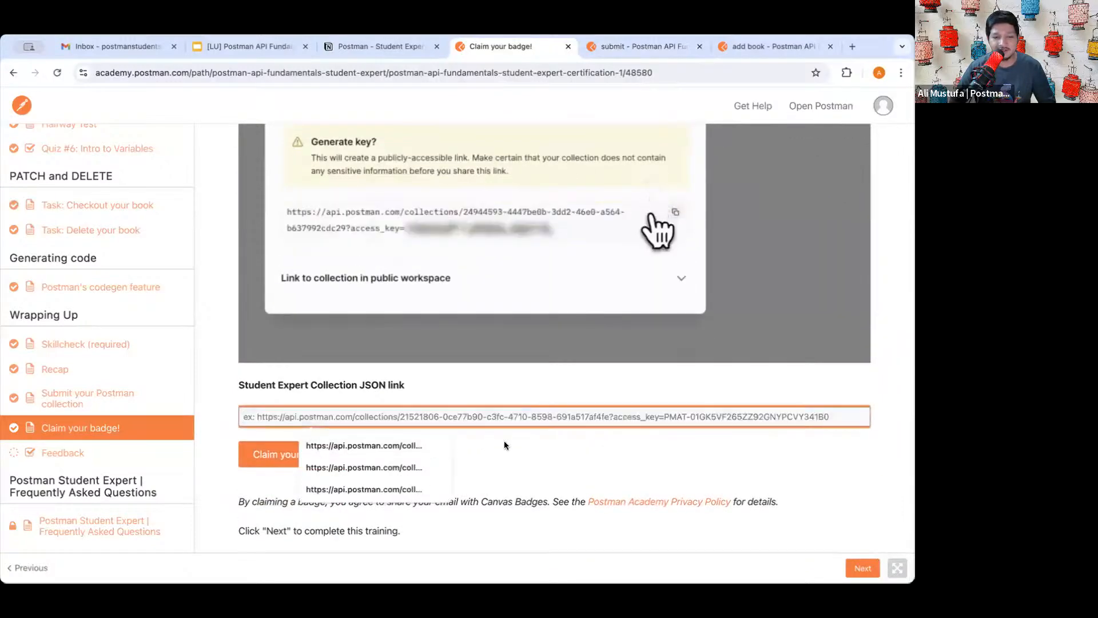
click(618, 105)
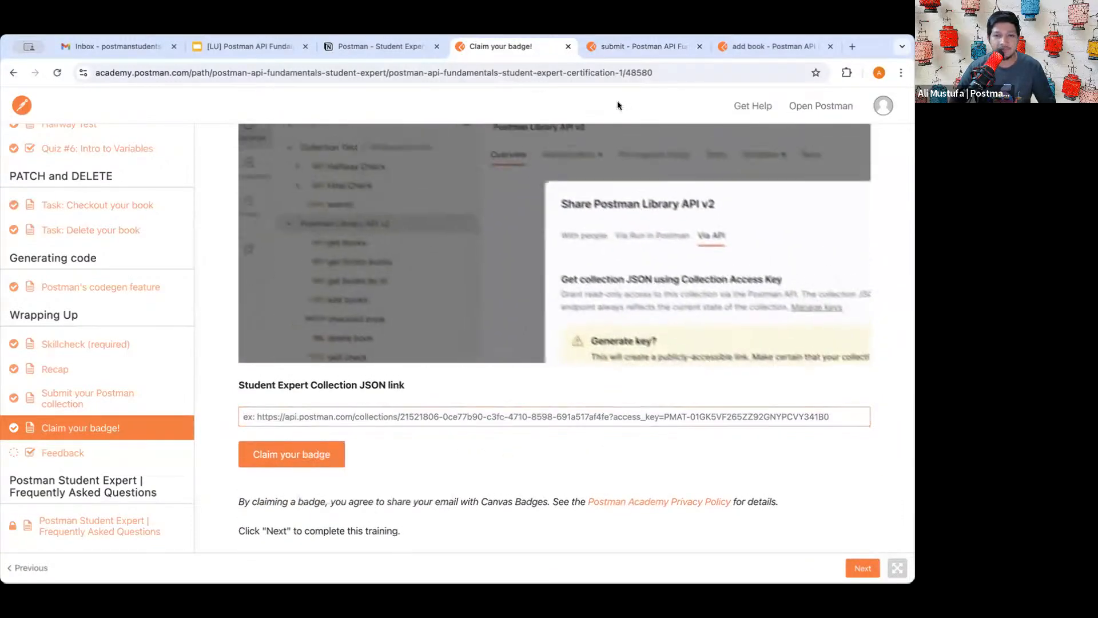
click(636, 46)
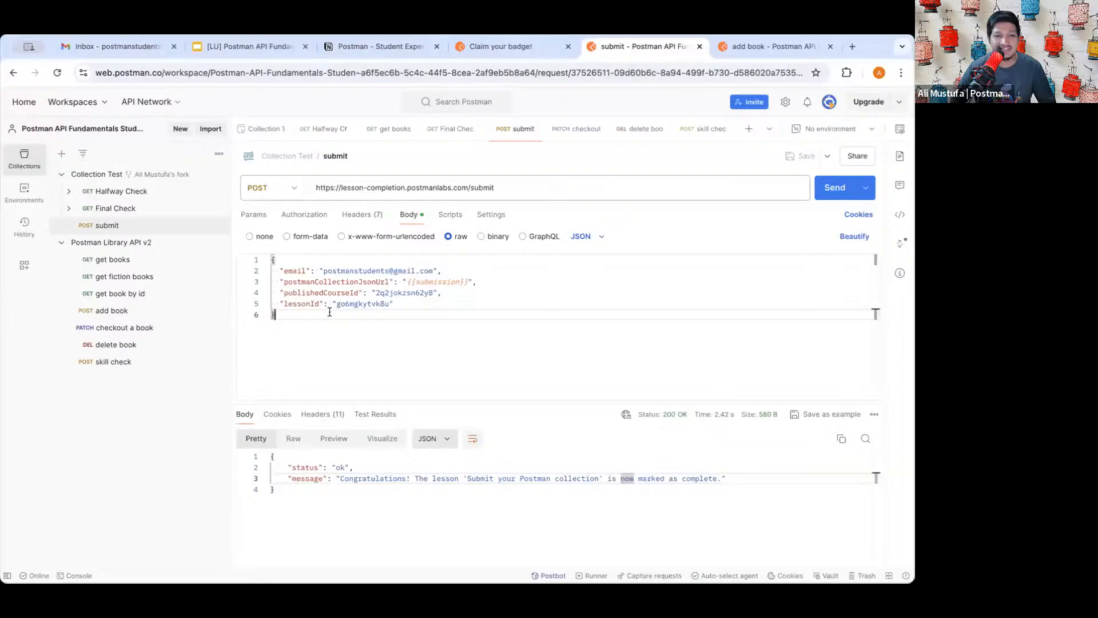
- Copy the Postman Library API v2 collection's access-key link from Share > Via API
scroll(112, 235, up, 5)
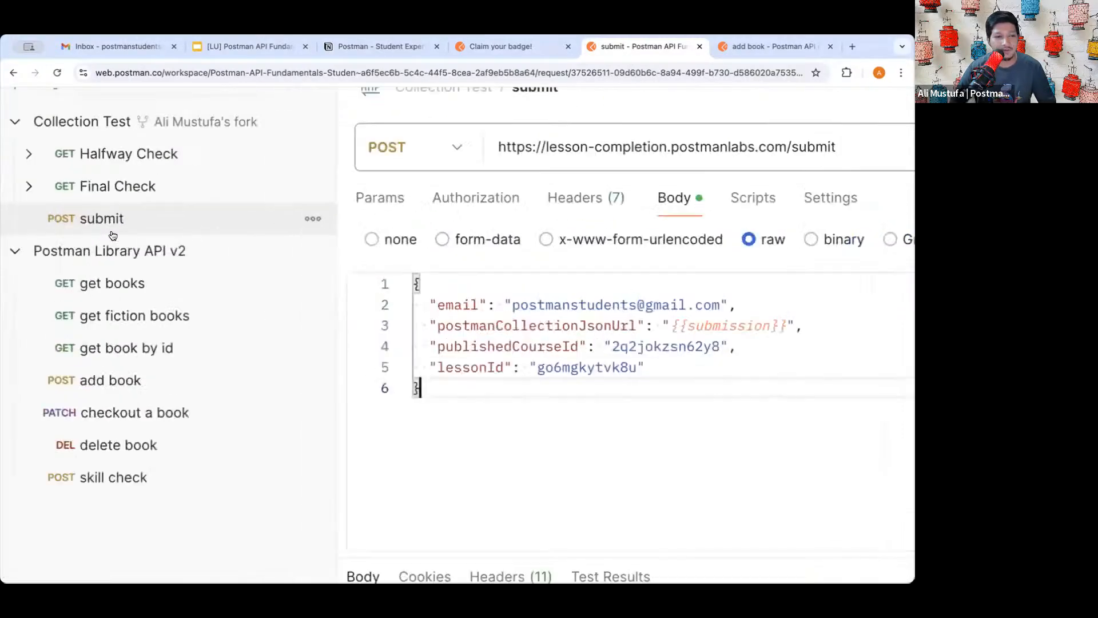
scroll(135, 261, left, 2)
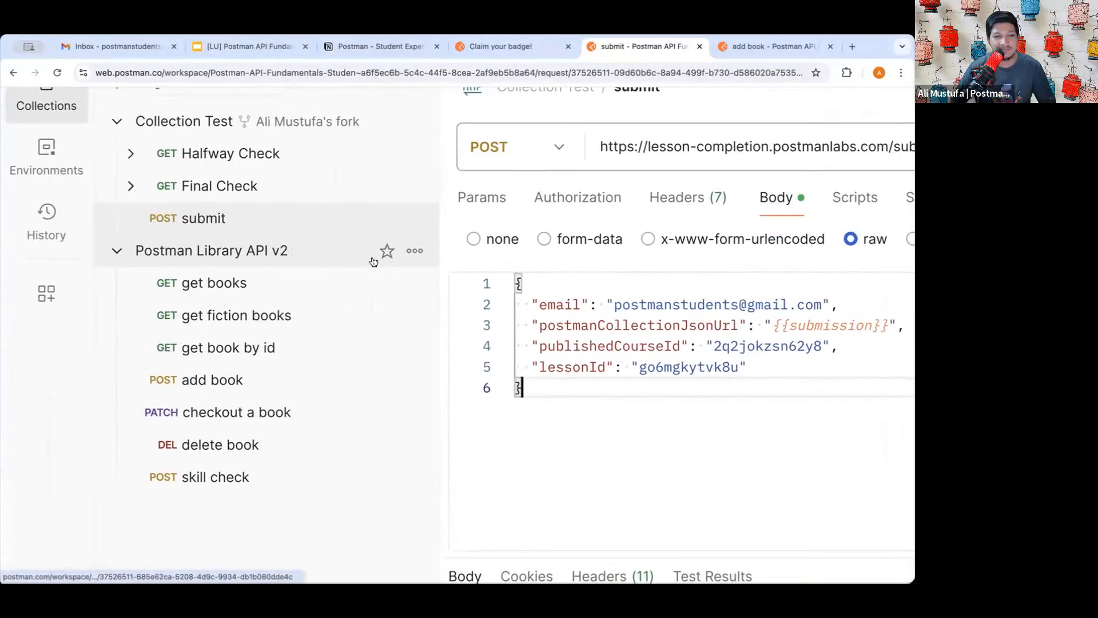
click(411, 252)
click(296, 308)
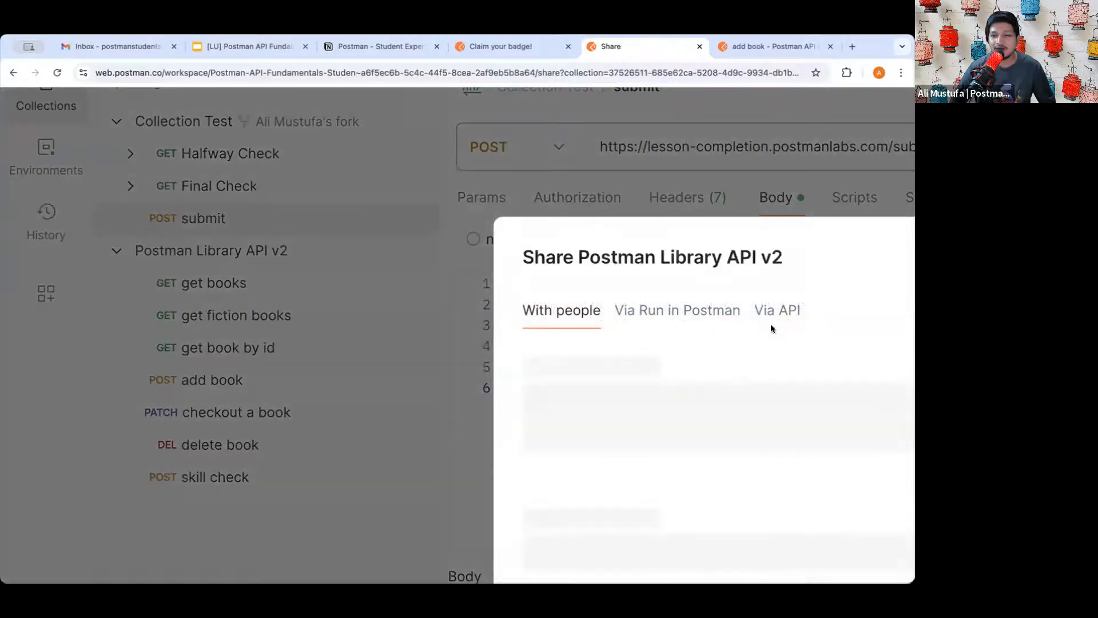
click(773, 311)
scroll(702, 397, right, 4)
scroll(702, 397, right, 5)
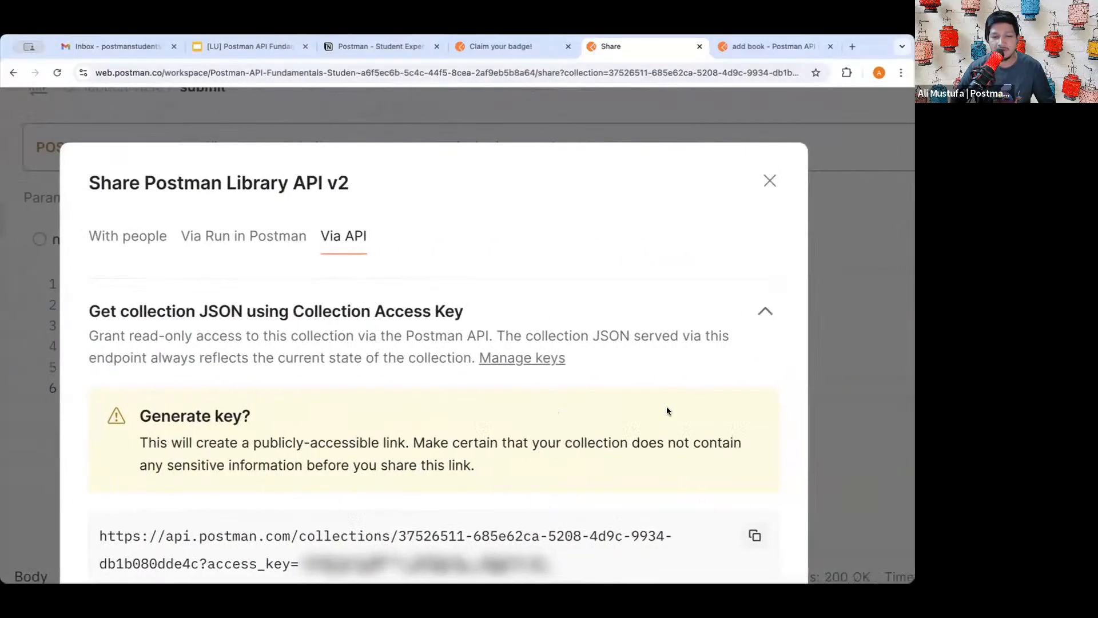
scroll(667, 406, down, 3)
scroll(605, 407, down, 5)
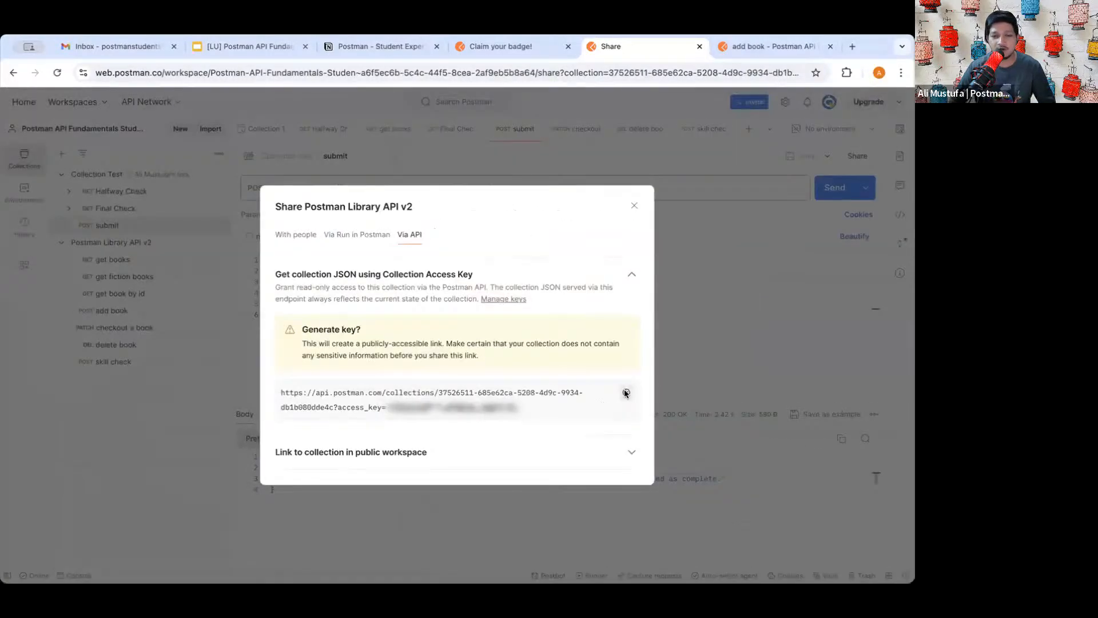
click(634, 205)
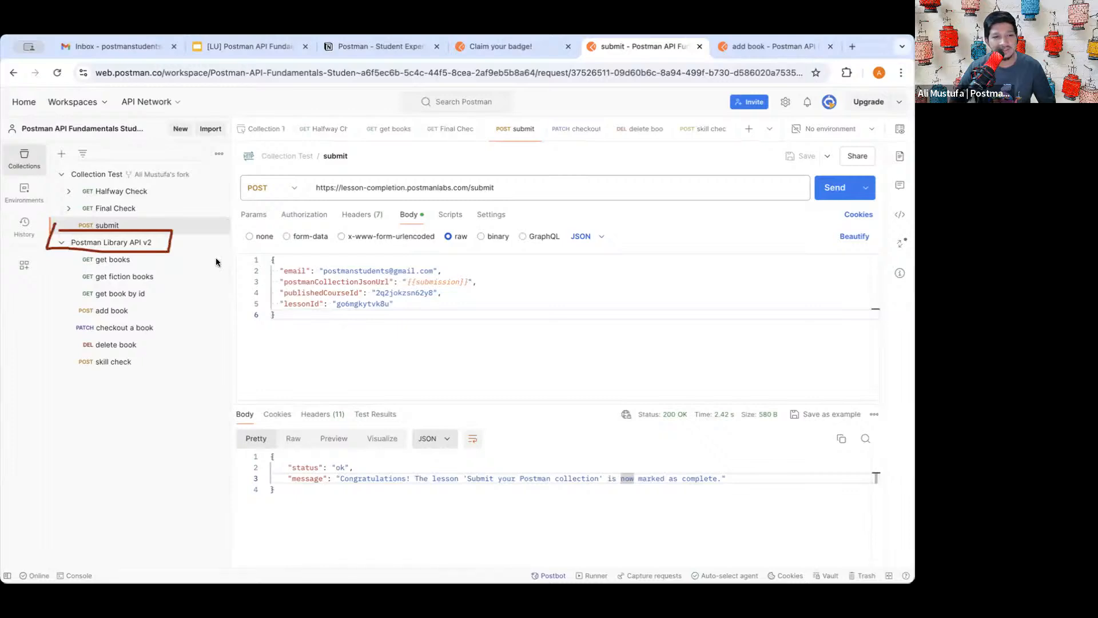
click(219, 243)
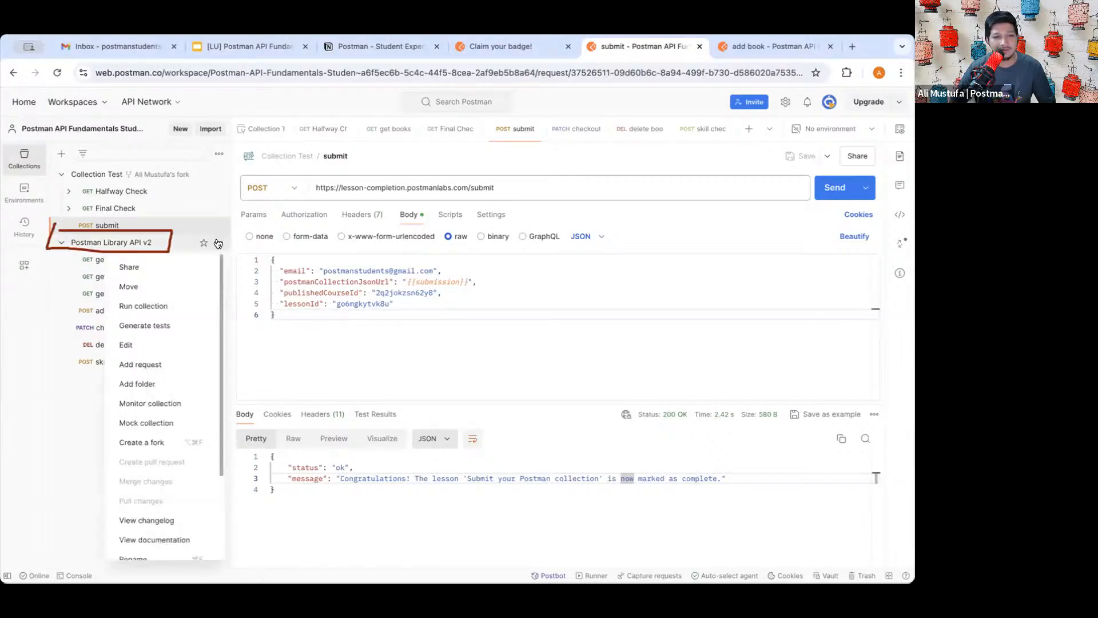
click(162, 269)
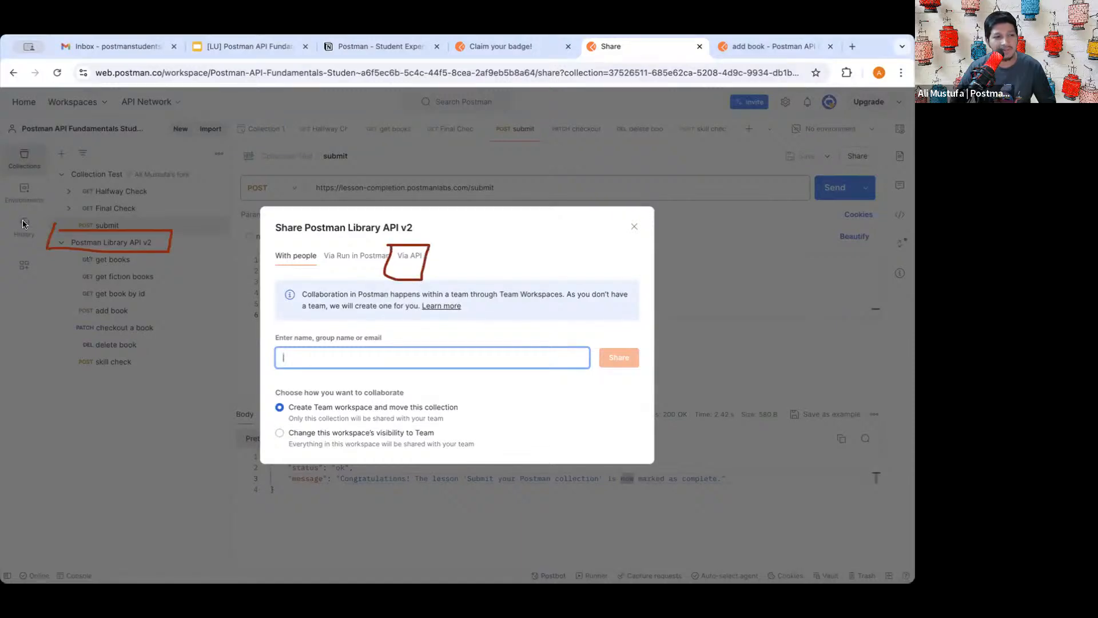
double_click(417, 257)
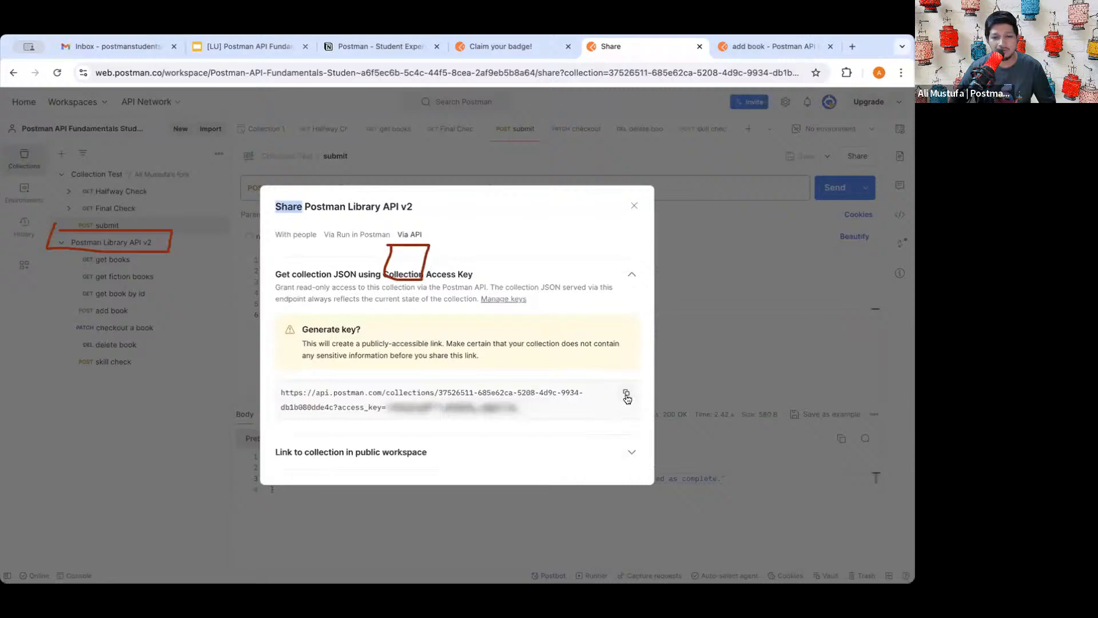
click(634, 206)
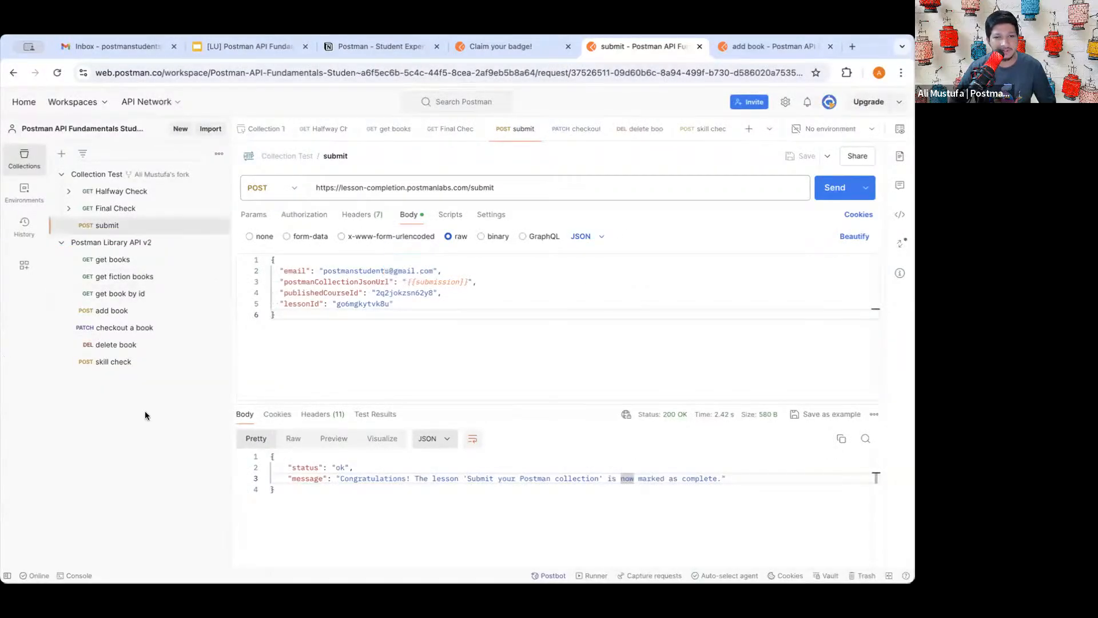
- Paste the access-key link into the Student Expert Collection JSON link field
click(486, 45)
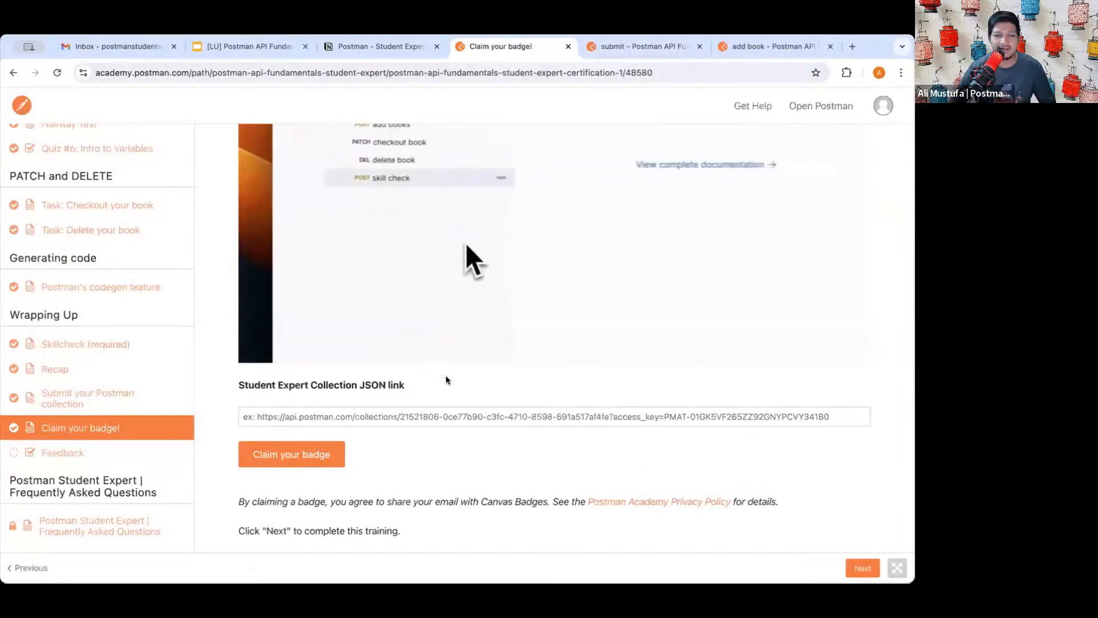
click(391, 414)
key(ctrl+v)
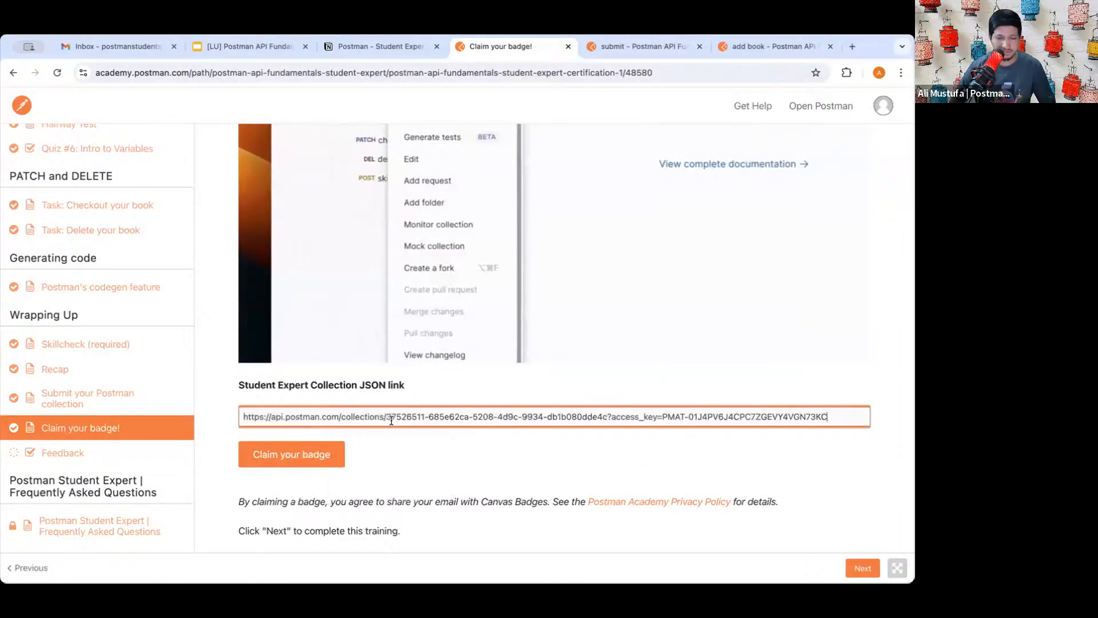
click(406, 457)
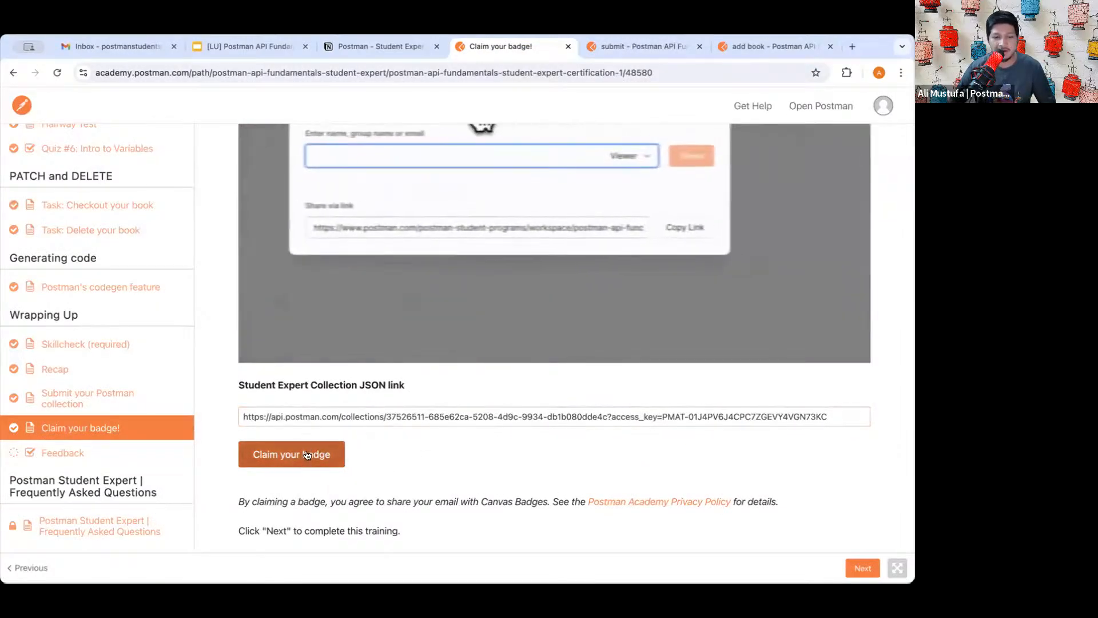
- Claim the Postman API Fundamentals Student Expert badge and review the congratulations page
click(289, 457)
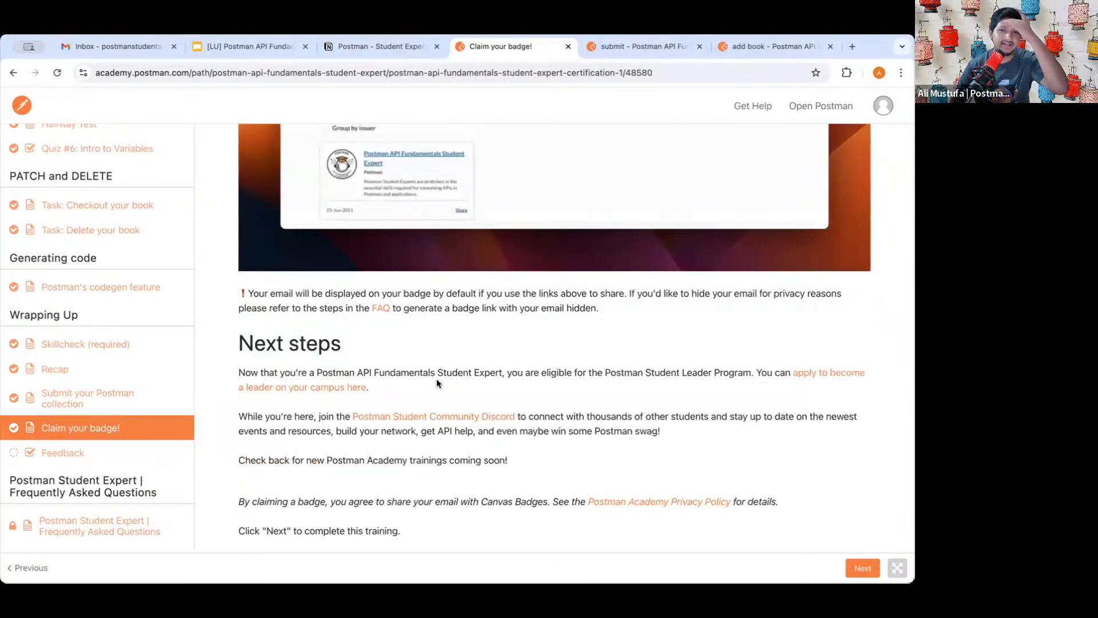
scroll(514, 230, up, 3)
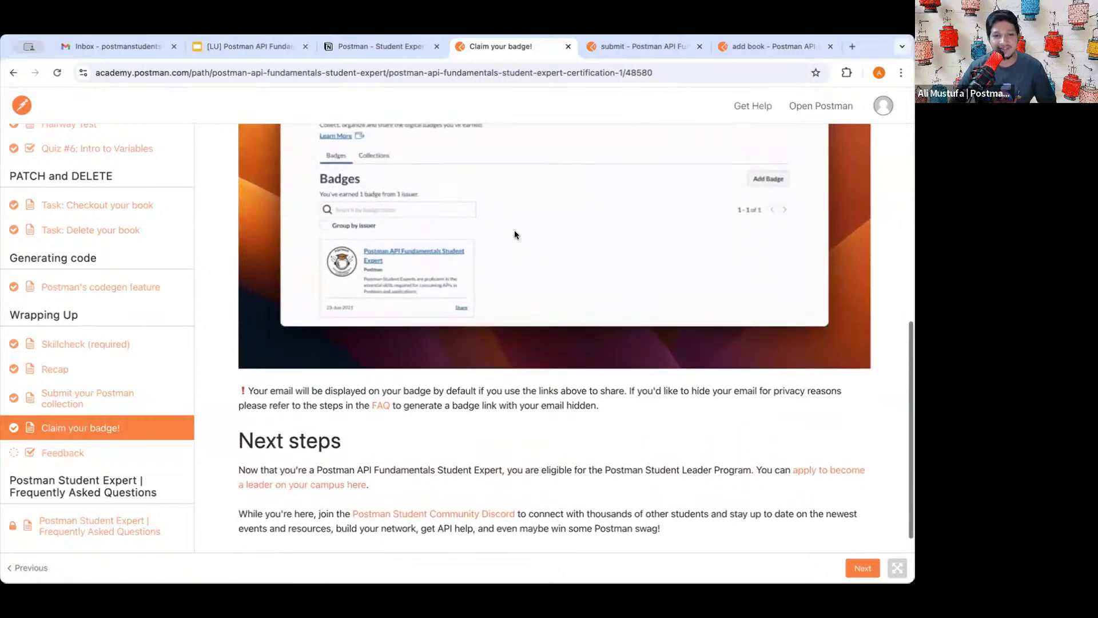
scroll(514, 230, up, 4)
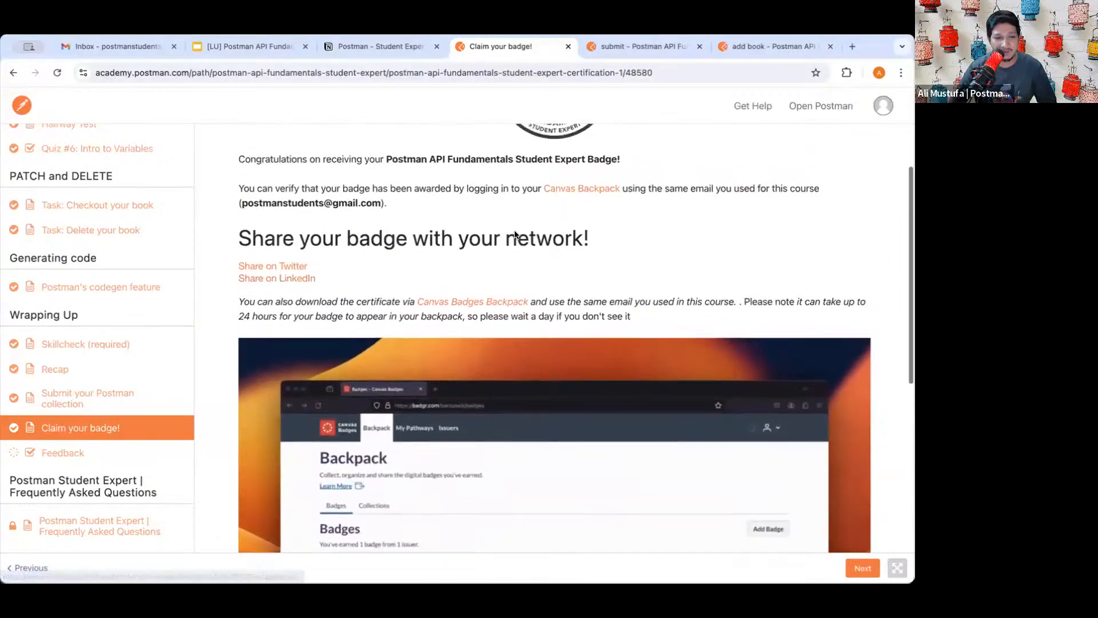
scroll(514, 230, up, 3)
scroll(494, 279, down, 11)
scroll(489, 263, up, 3)
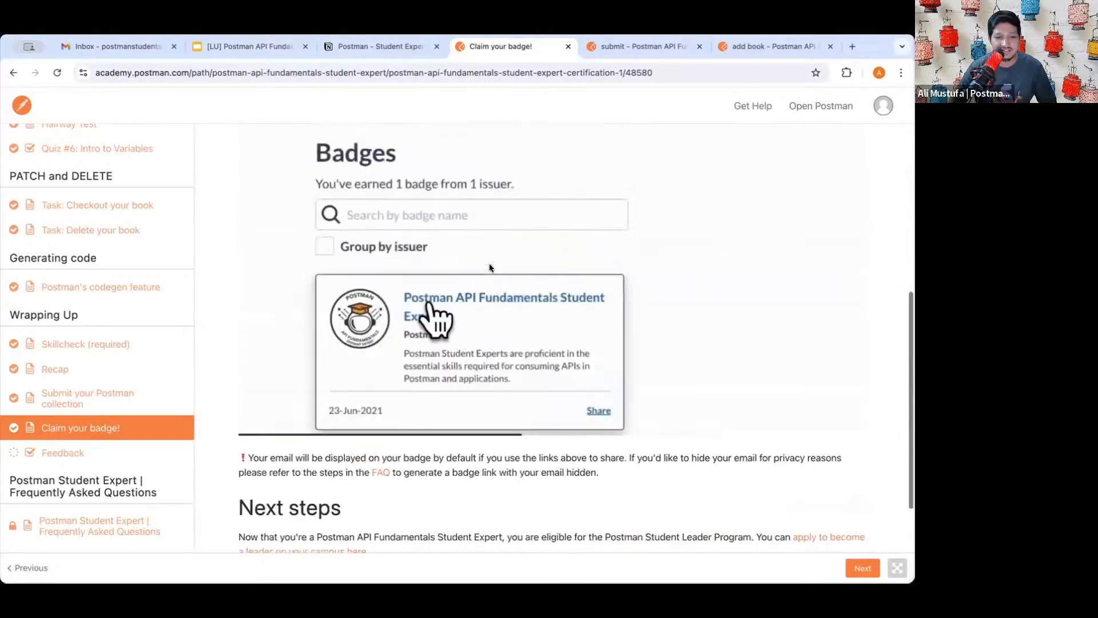
scroll(489, 266, up, 8)
- Highlight the heading and the notes about logging in with the same email, then read on to the sharing options
drag(255, 163, 375, 164)
click(376, 163)
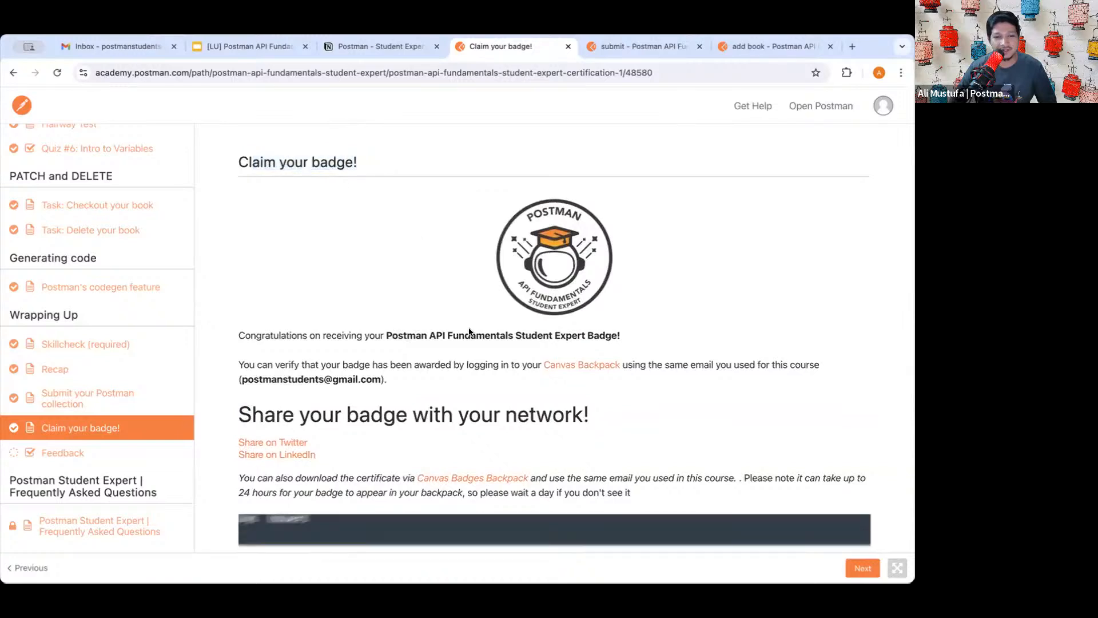
scroll(468, 331, down, 2)
drag(261, 291, 509, 293)
click(423, 294)
click(510, 293)
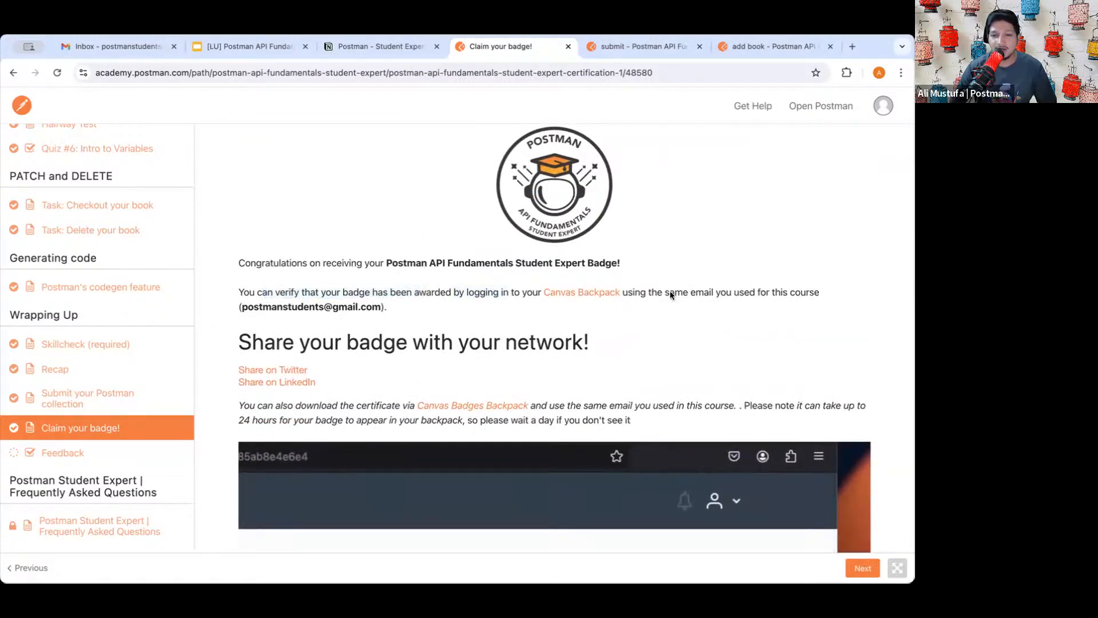
drag(670, 293, 759, 294)
click(759, 294)
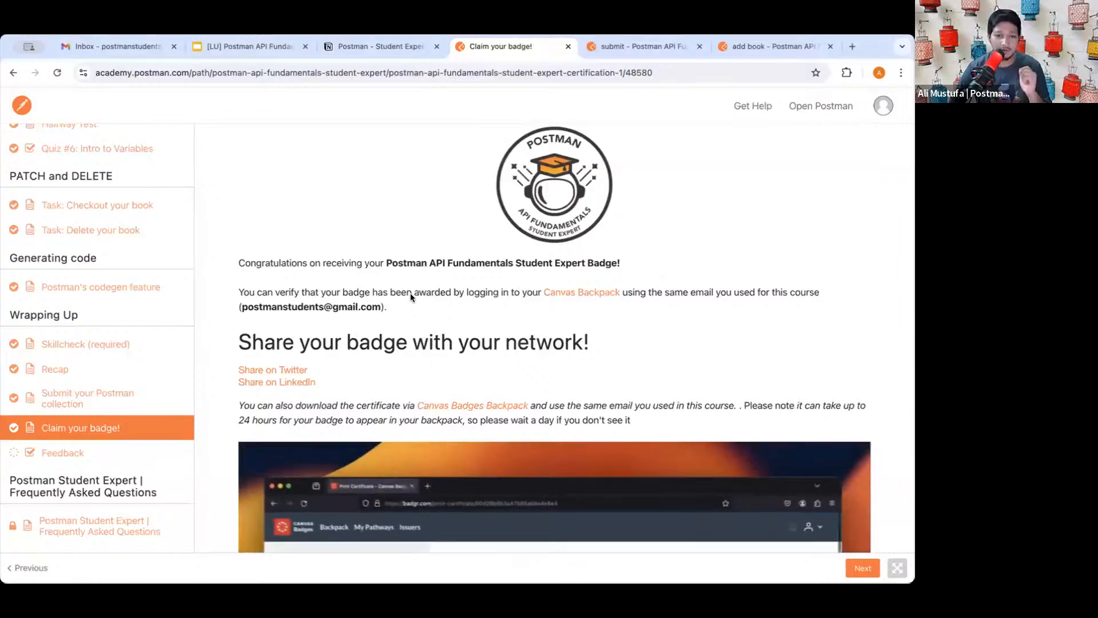
scroll(424, 332, down, 1)
scroll(424, 335, down, 1)
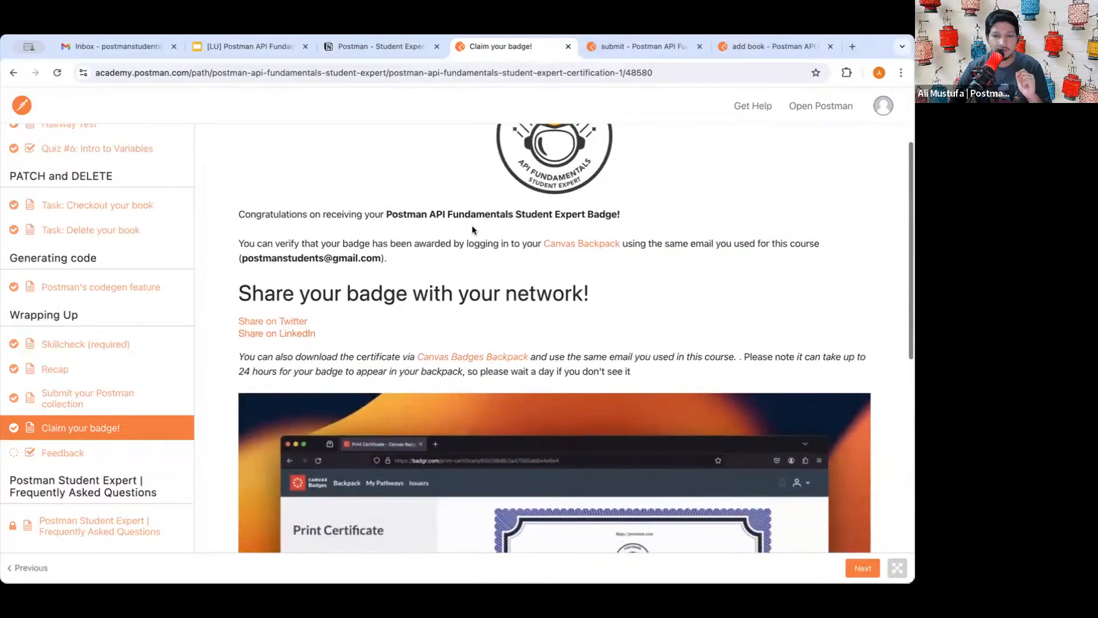
- Refresh Gmail, read Postman's badge confirmation email, and return to the Claim your badge! lesson
click(117, 47)
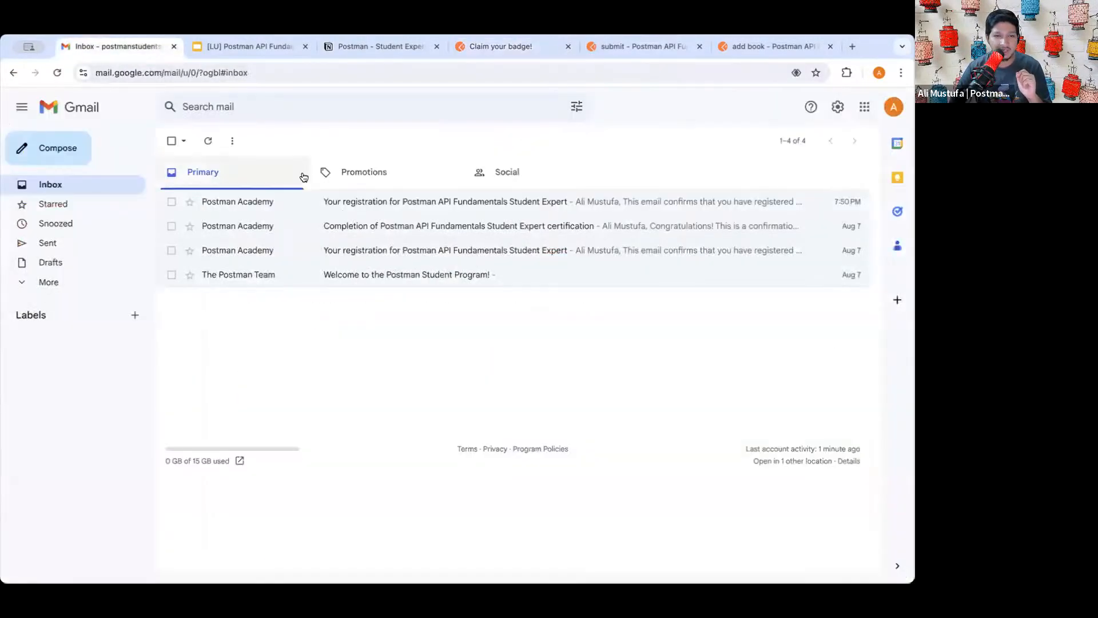
click(209, 140)
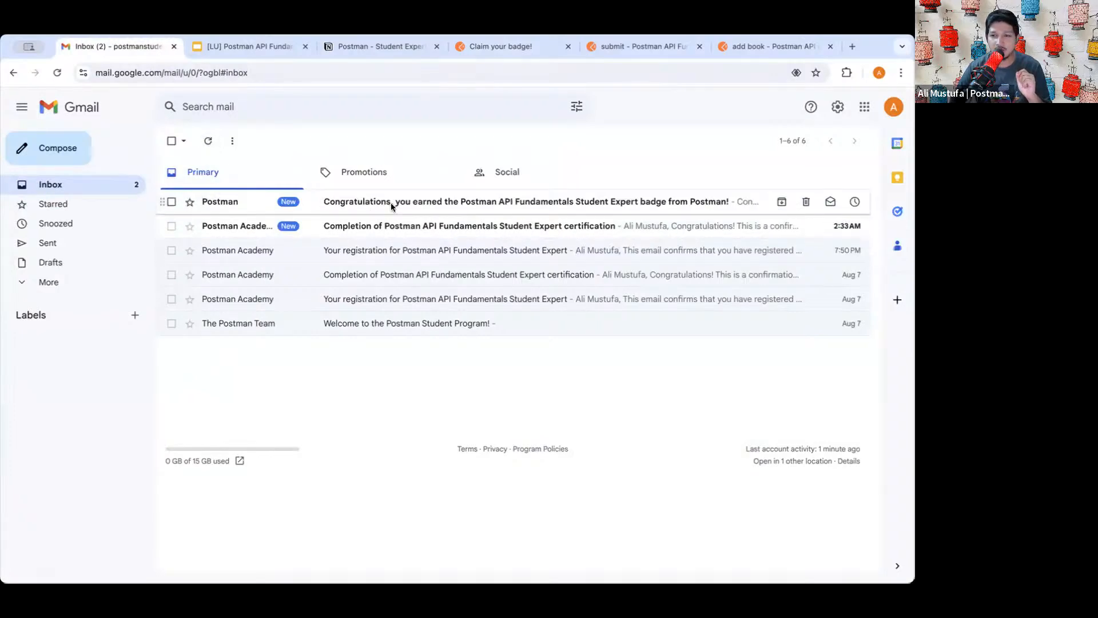
click(392, 203)
scroll(441, 362, down, 1)
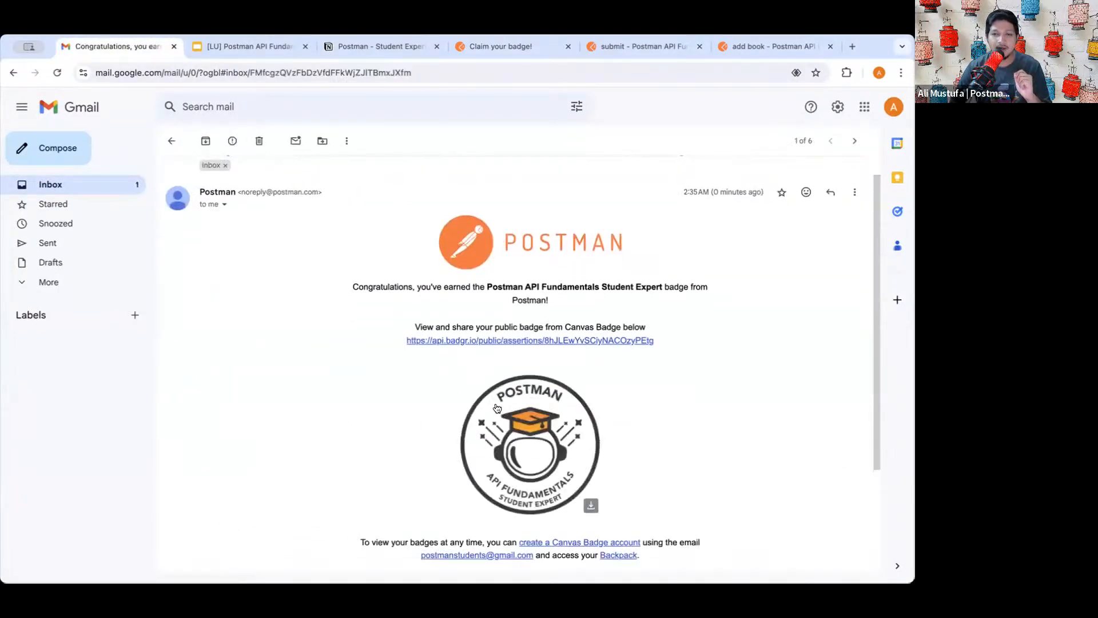
scroll(497, 408, down, 2)
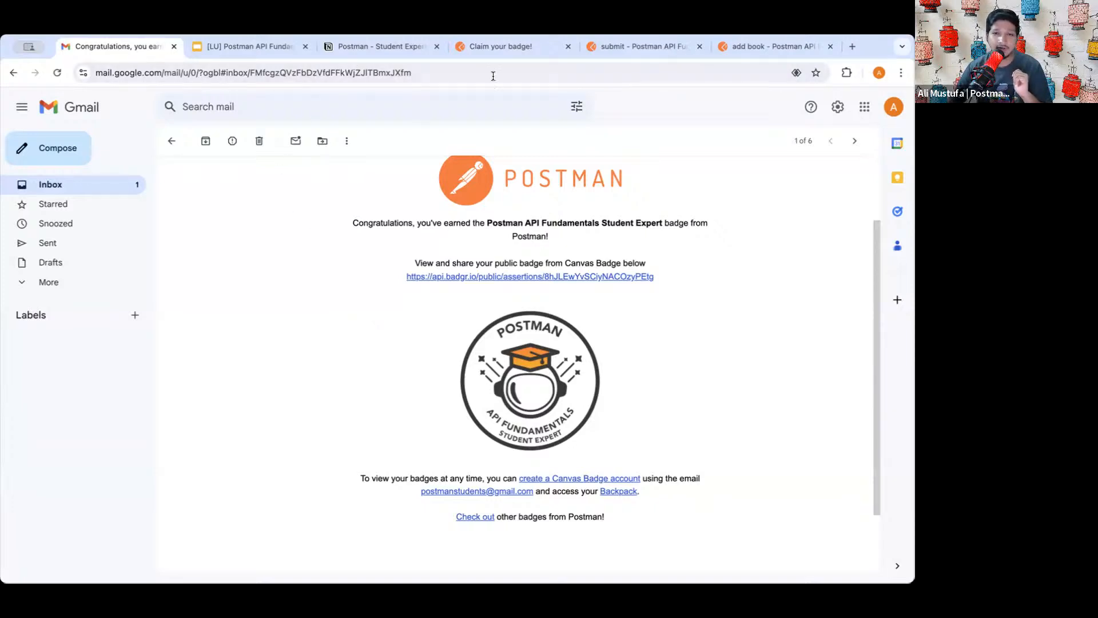
click(513, 46)
scroll(520, 259, down, 1)
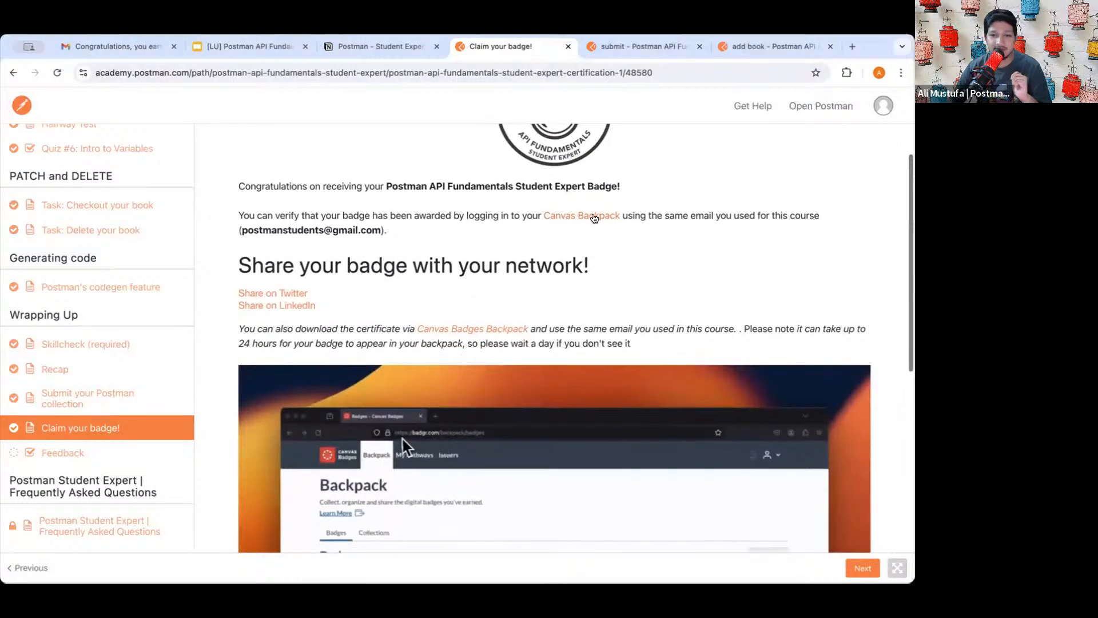
- Follow the Canvas Backpack link to check the badge, then return to the claim page
click(577, 216)
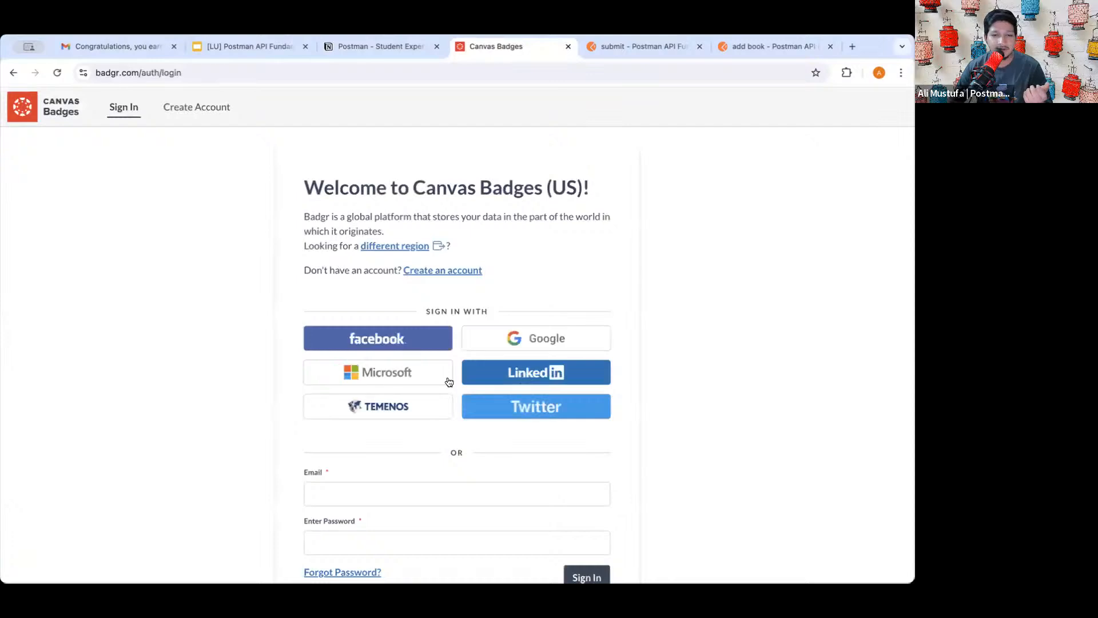
scroll(455, 366, down, 1)
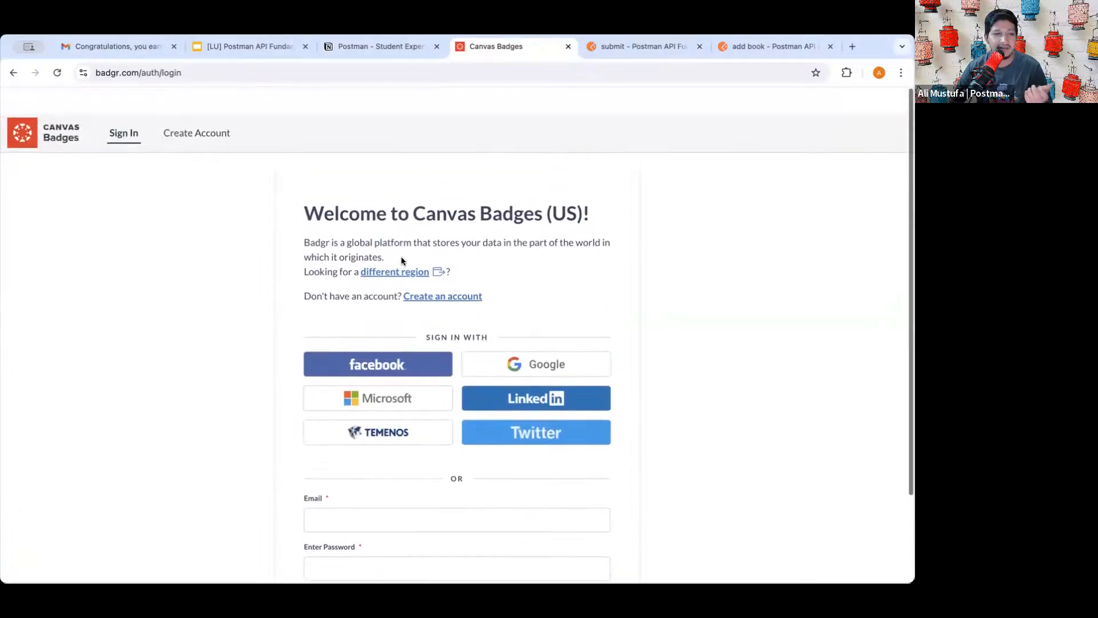
click(15, 73)
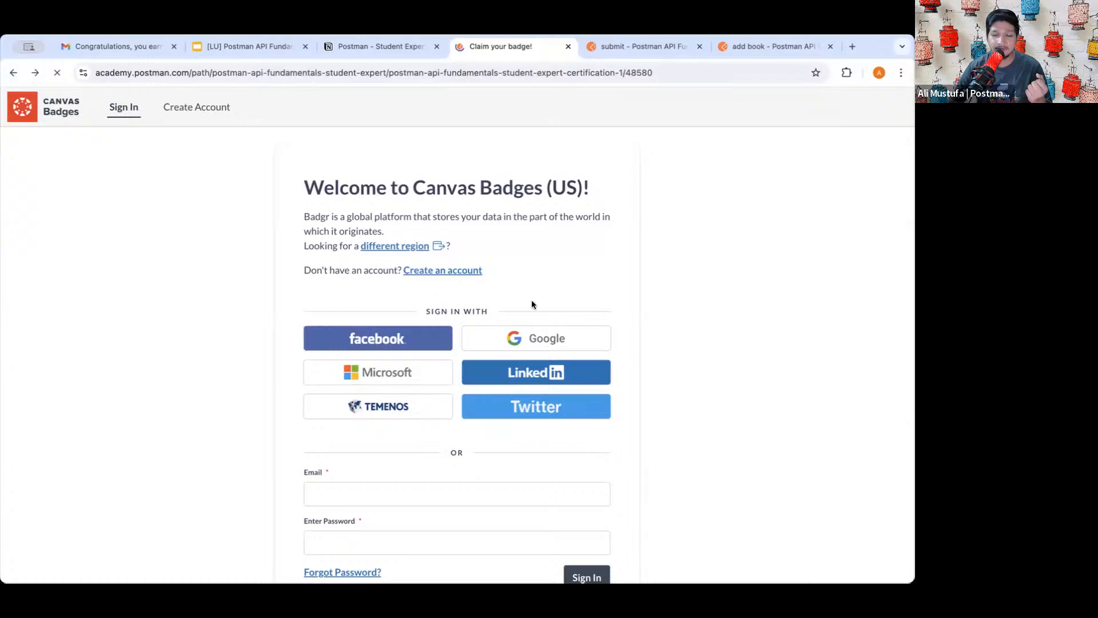
scroll(523, 360, down, 2)
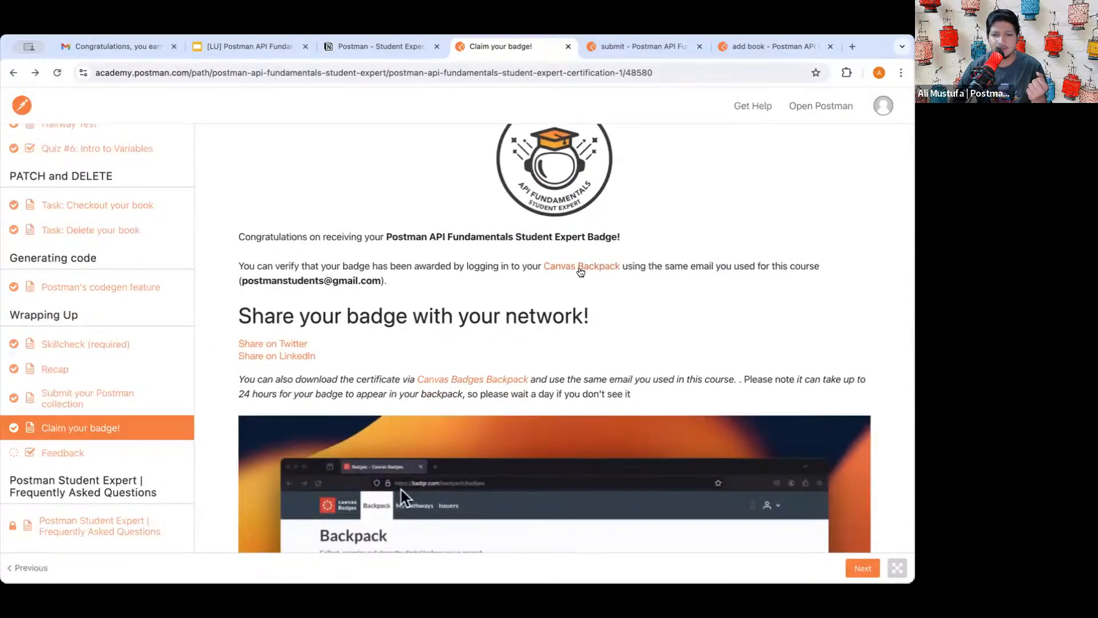
- Open Canvas Backpack in a new tab and sign in to Canvas Badges with Google
right_click(580, 272)
click(618, 277)
click(558, 48)
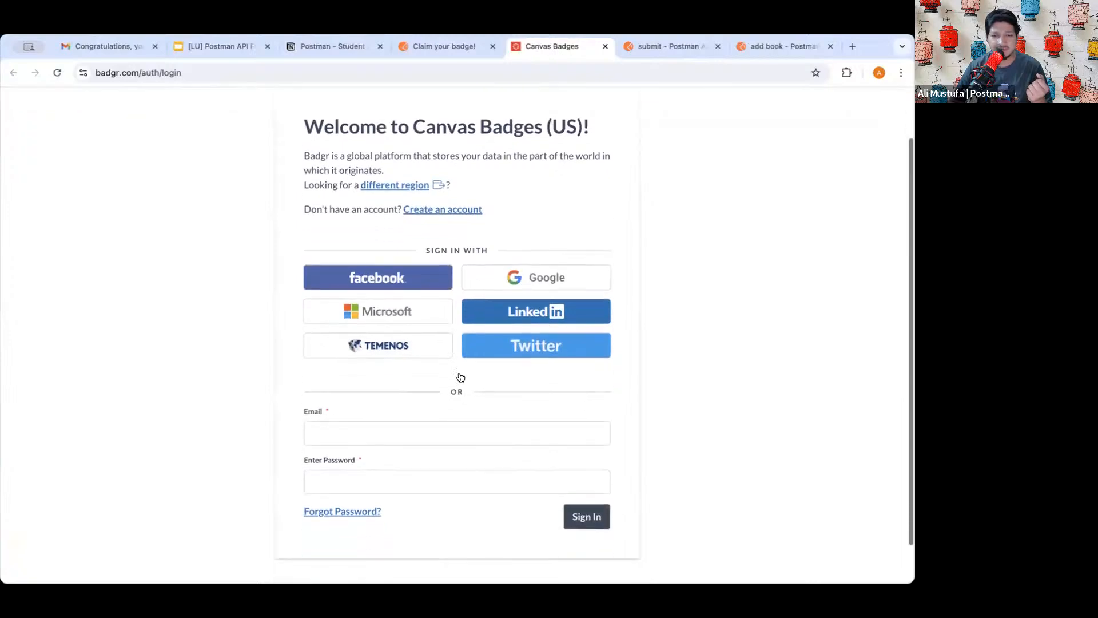
click(517, 278)
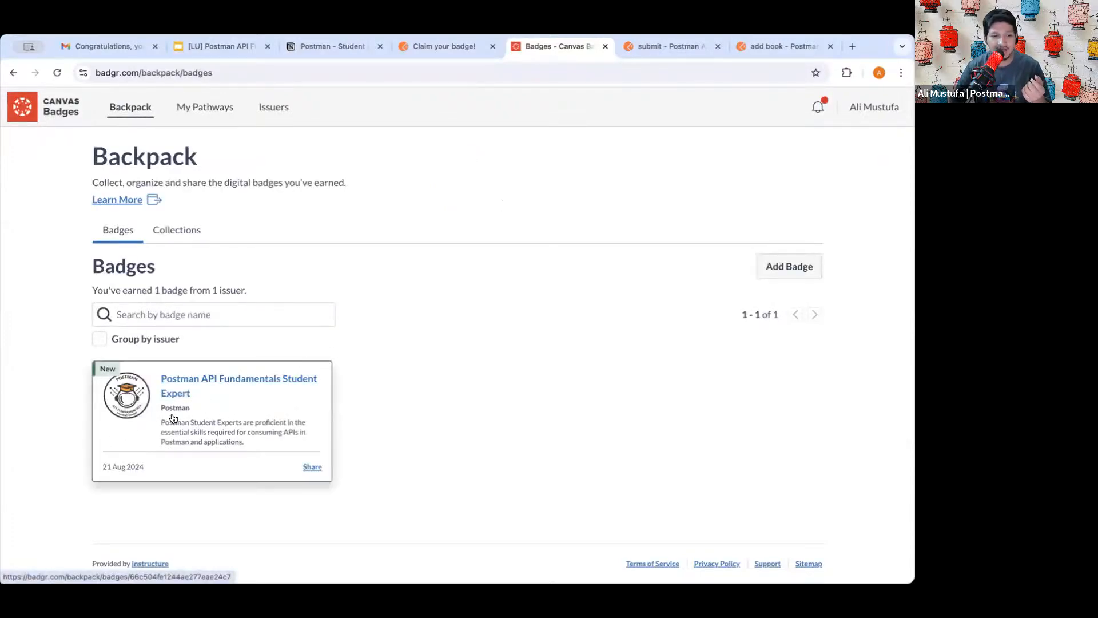
- From the API Fundamentals Student Expert badge details, copy its share link with the email address shown
click(179, 380)
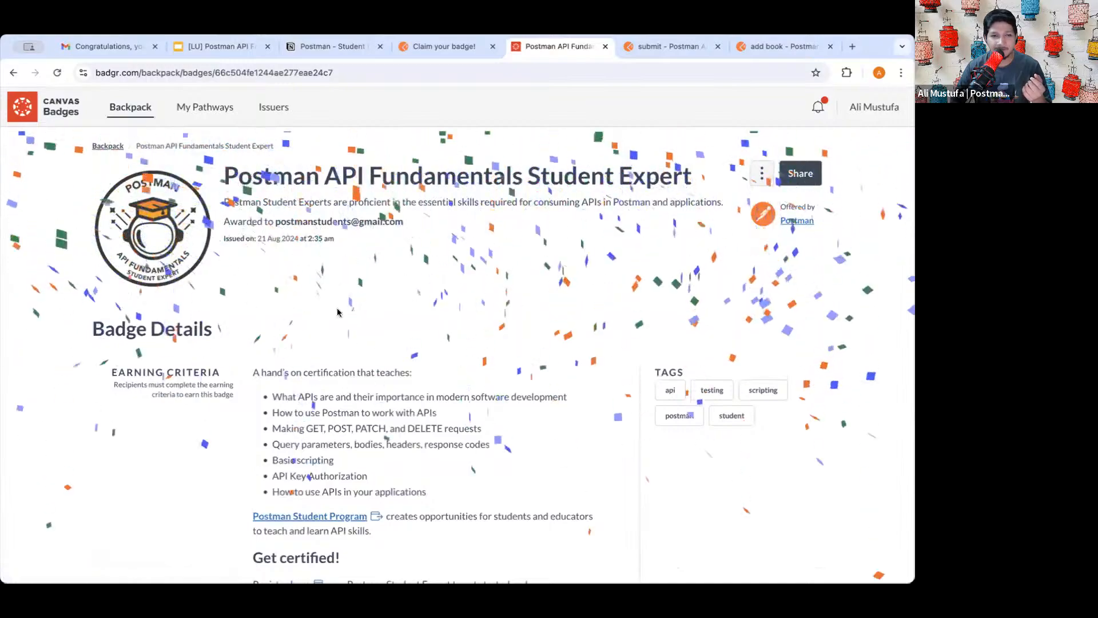
scroll(650, 202, down, 5)
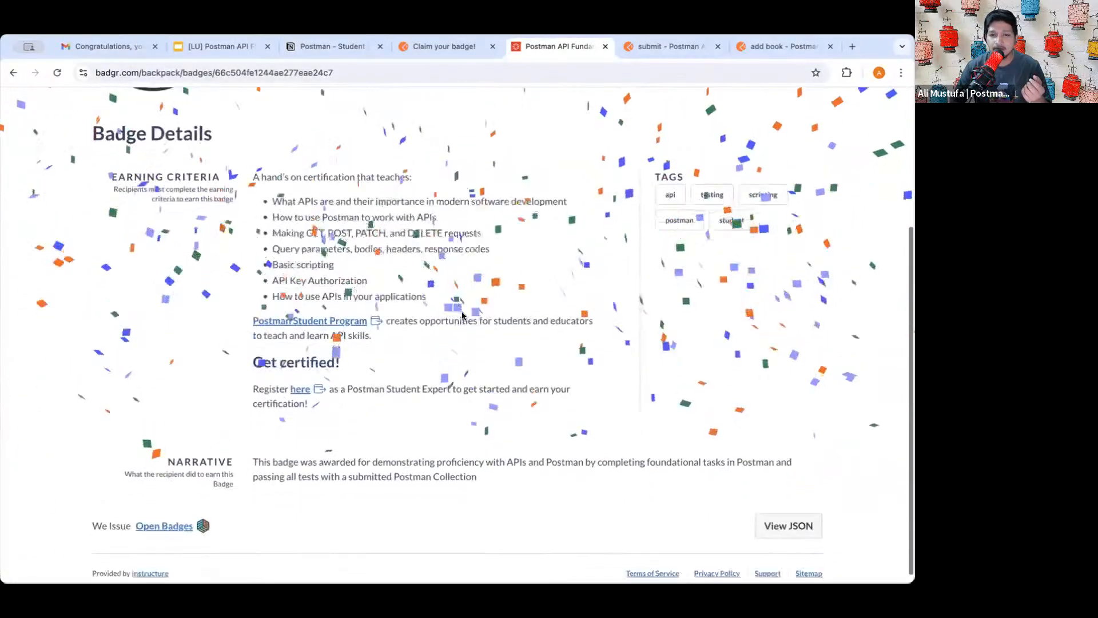
scroll(402, 346, up, 5)
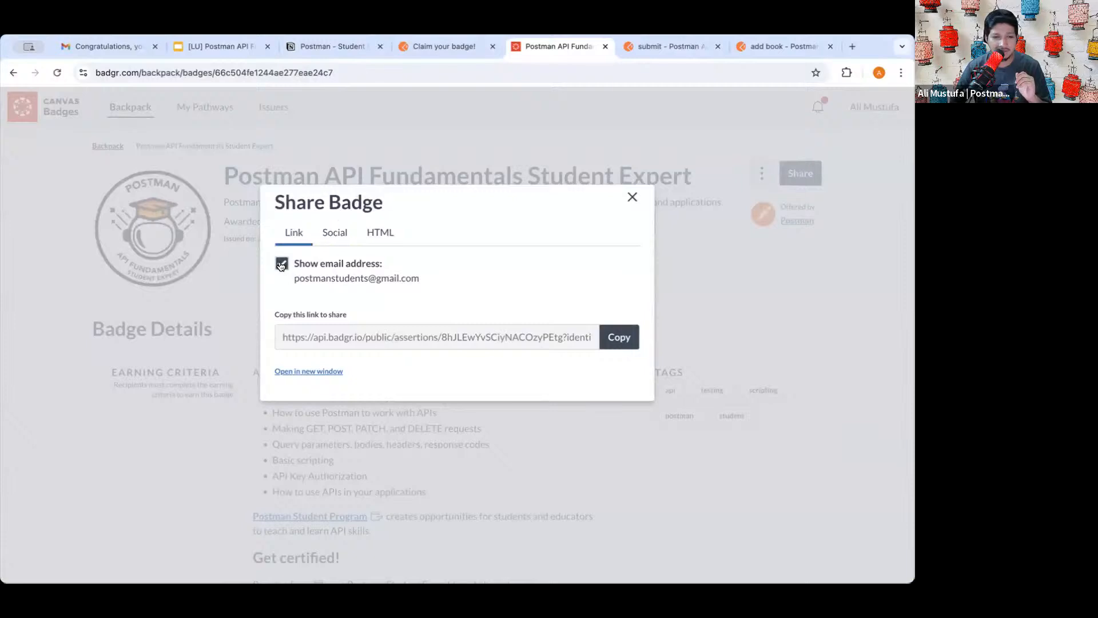
click(282, 264)
click(282, 264)
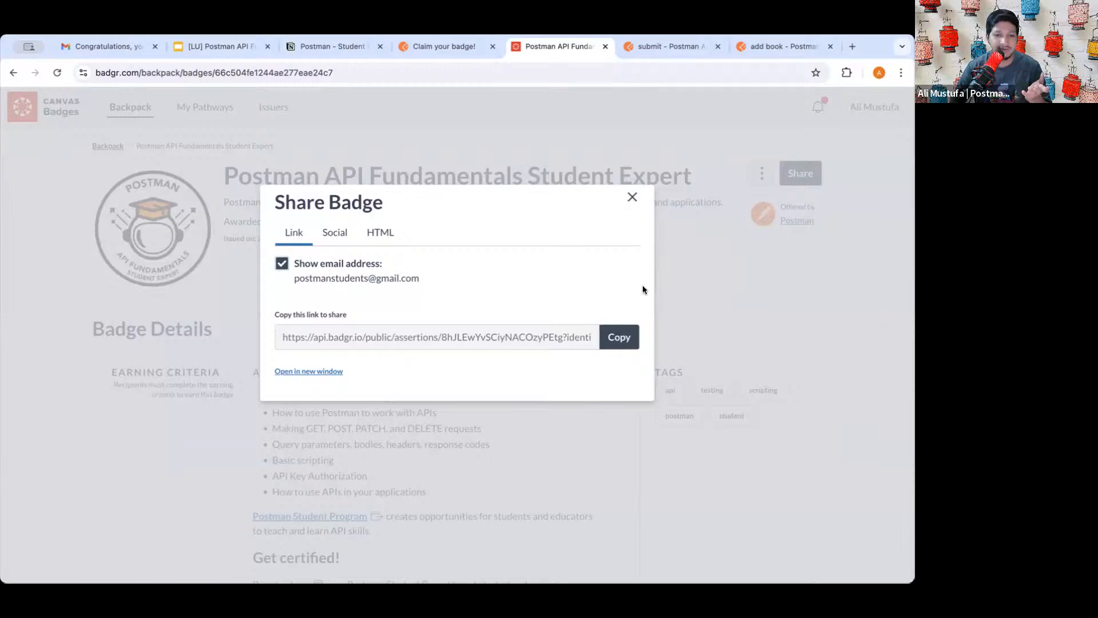
click(621, 338)
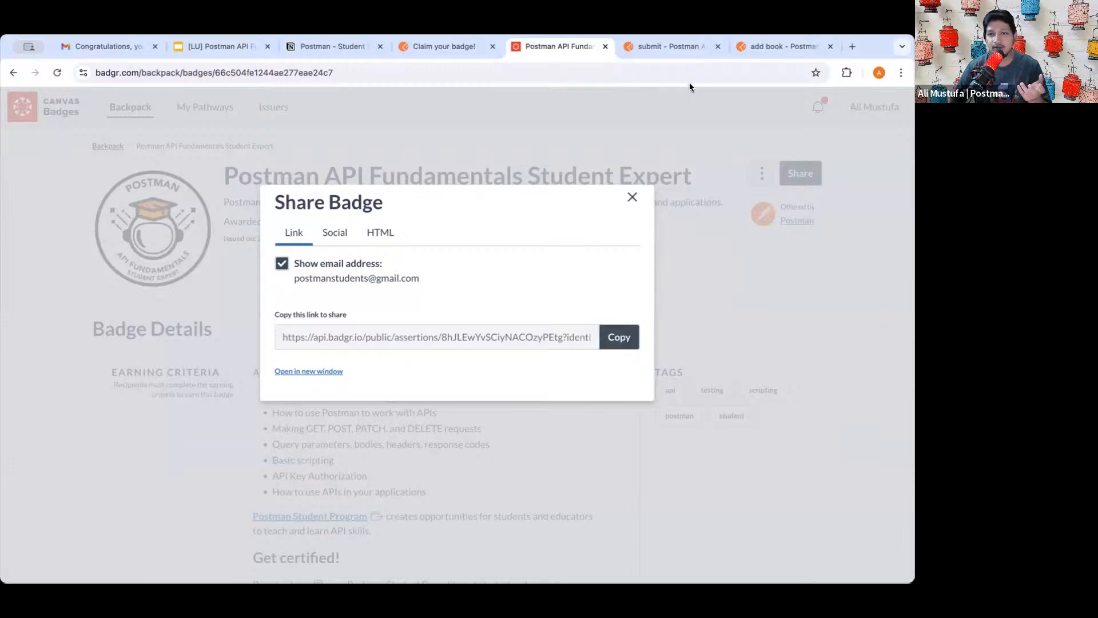
click(632, 195)
- Paste the copied badge link into another tab to view the public credential page
click(681, 48)
click(651, 73)
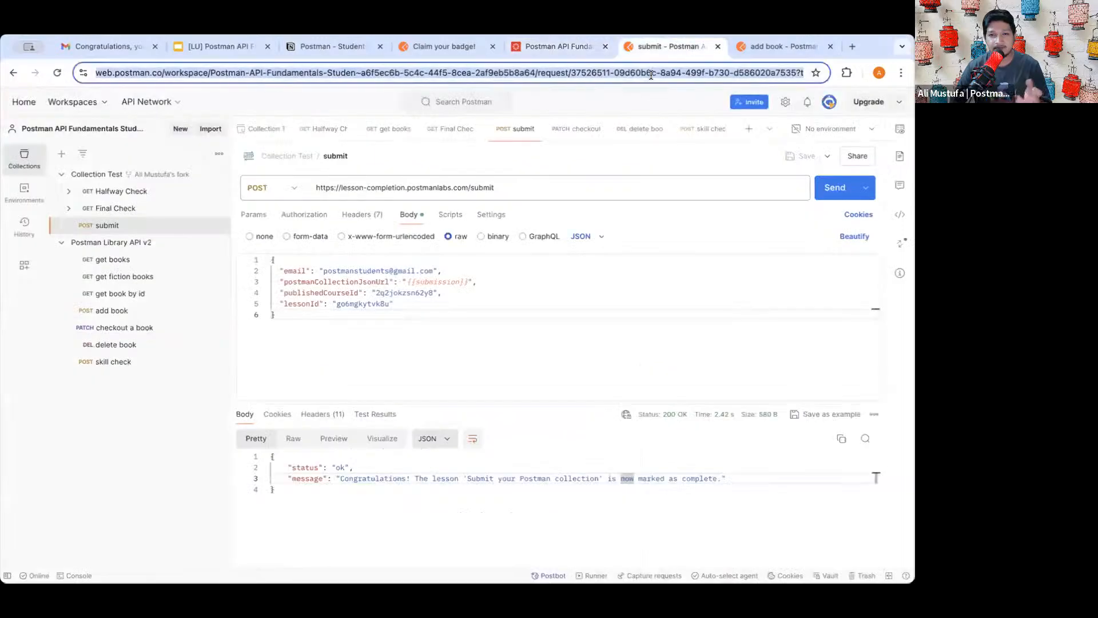
key(ctrl+v)
key(Return)
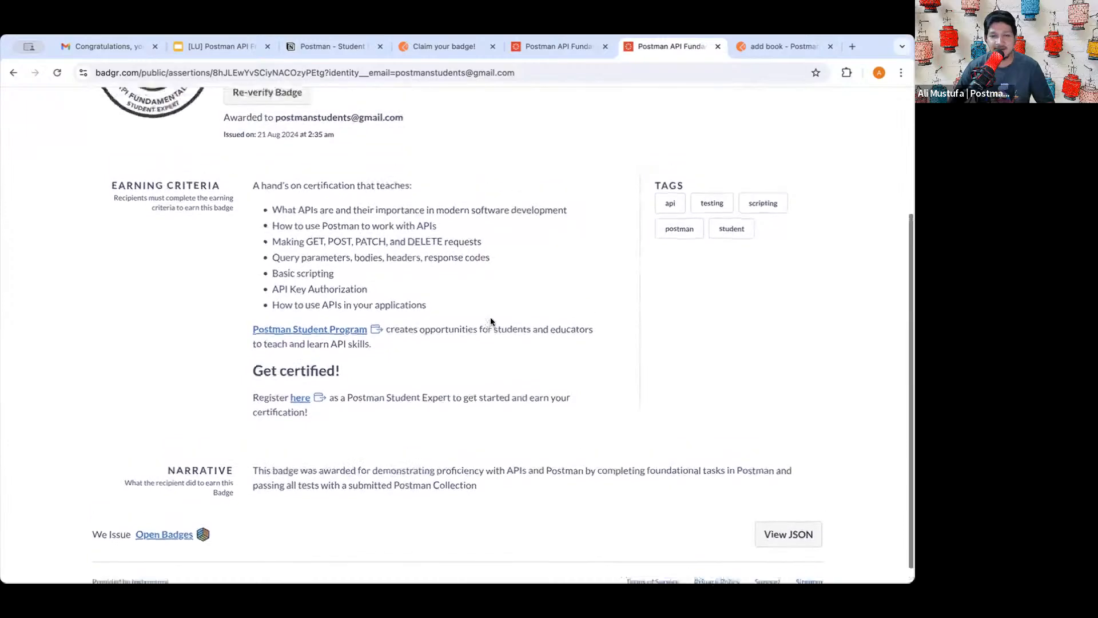
scroll(491, 321, down, 4)
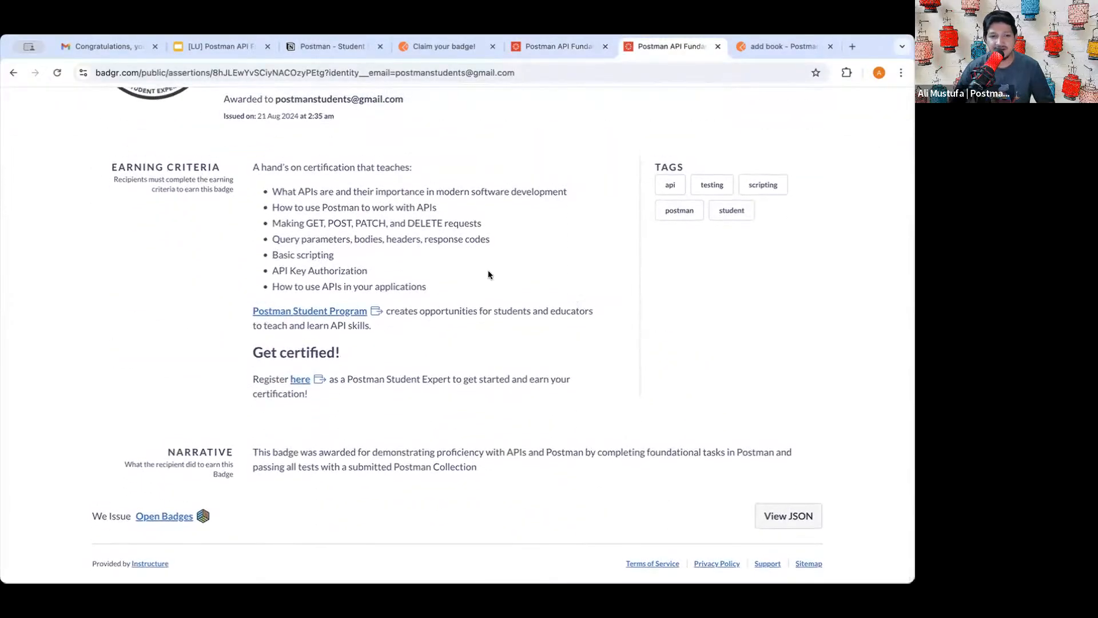
scroll(544, 209, up, 4)
- Preview the badge's printable certificate via Print Certificate, then cancel without printing
click(575, 45)
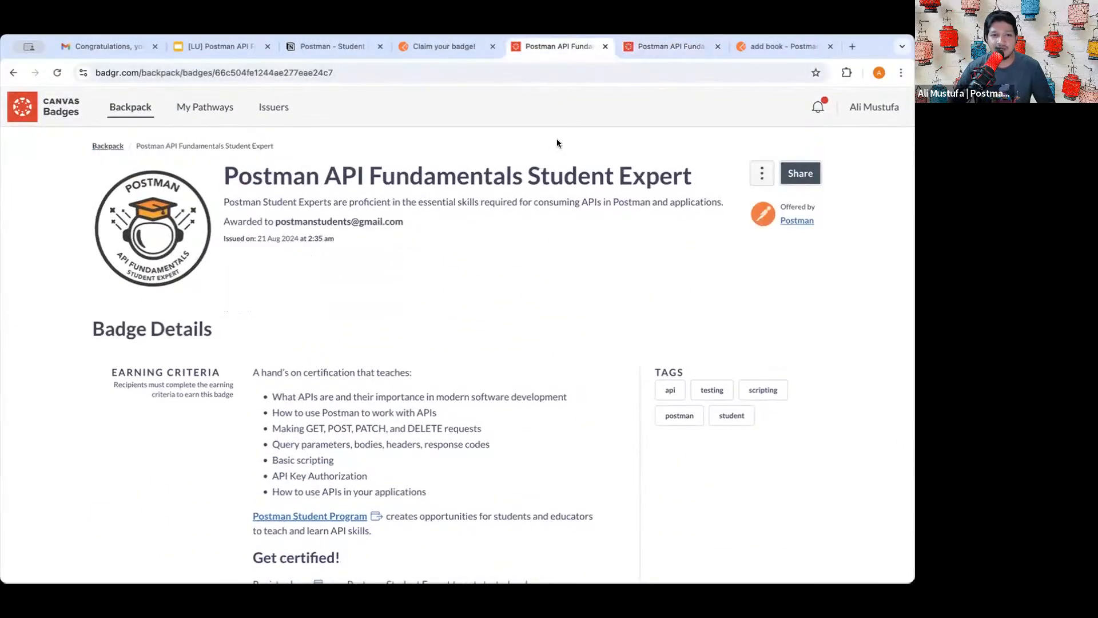
click(759, 176)
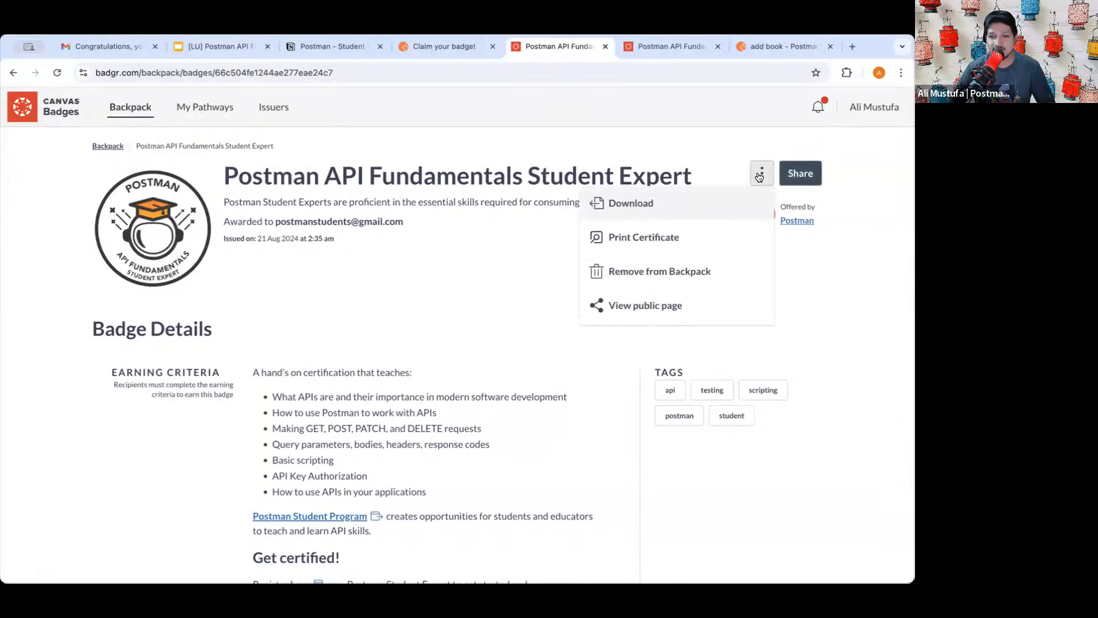
click(661, 238)
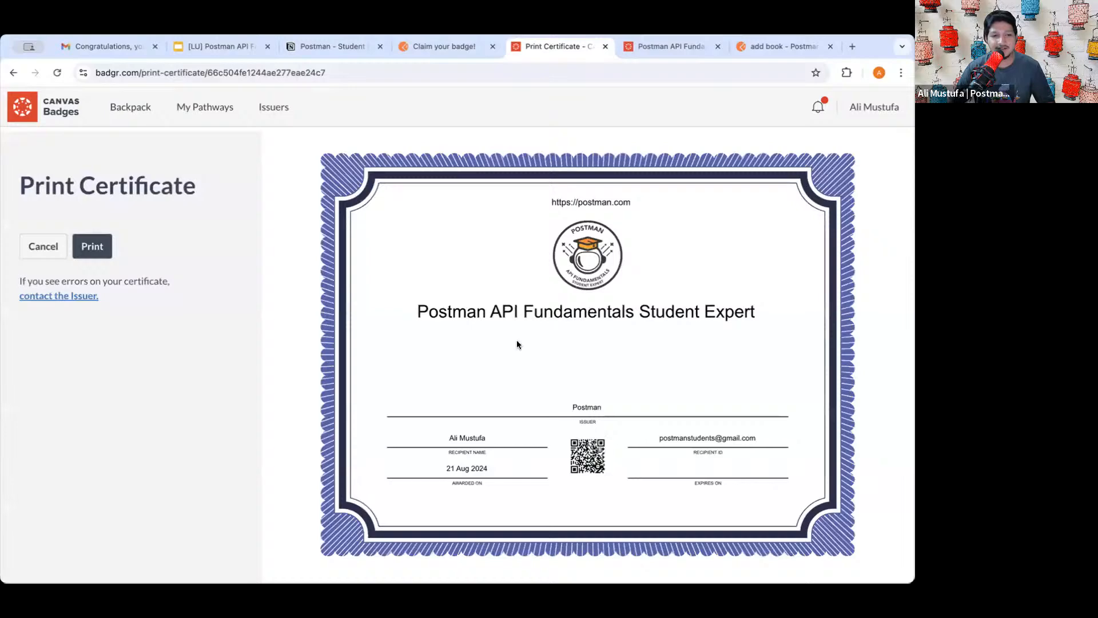
scroll(516, 340, down, 2)
scroll(517, 340, up, 3)
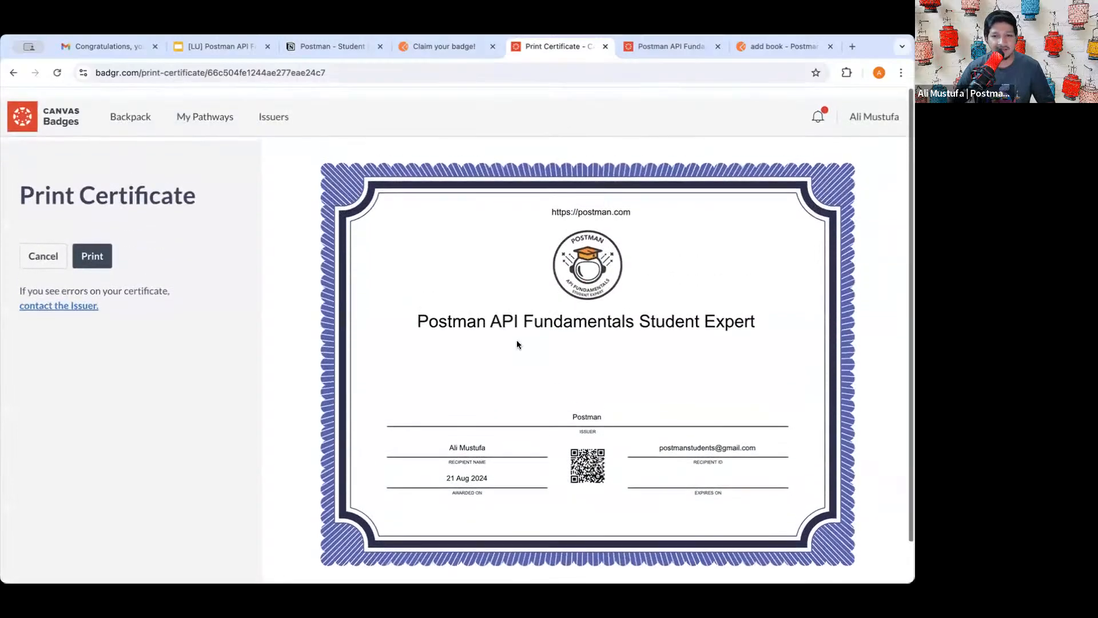
click(44, 248)
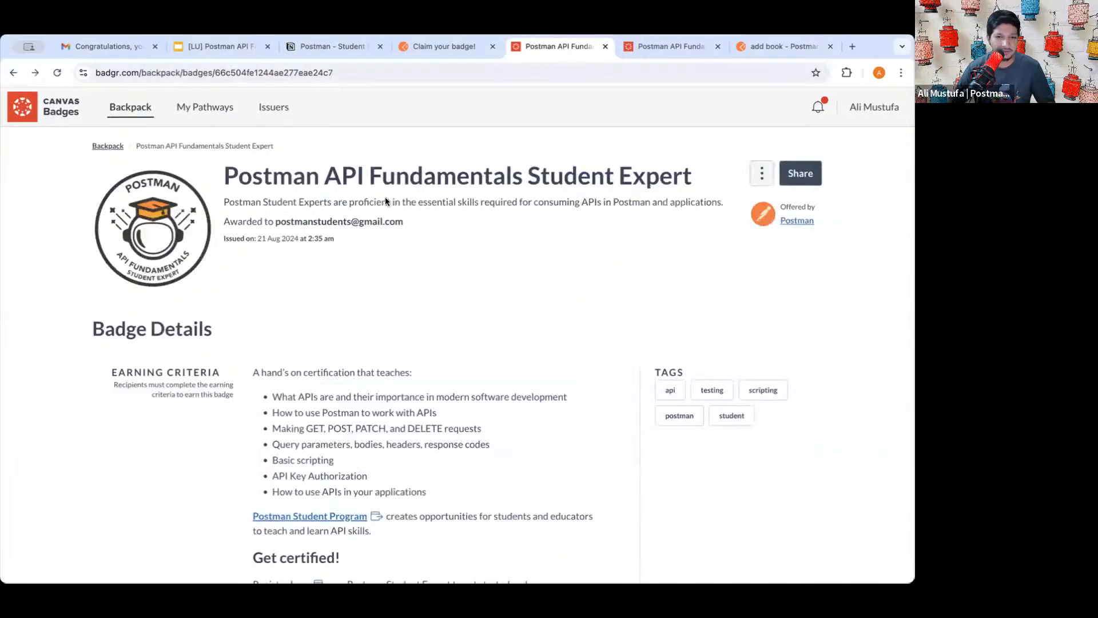
- Go from the Claim your badge! lesson to the next Feedback lesson
click(449, 48)
scroll(480, 309, down, 3)
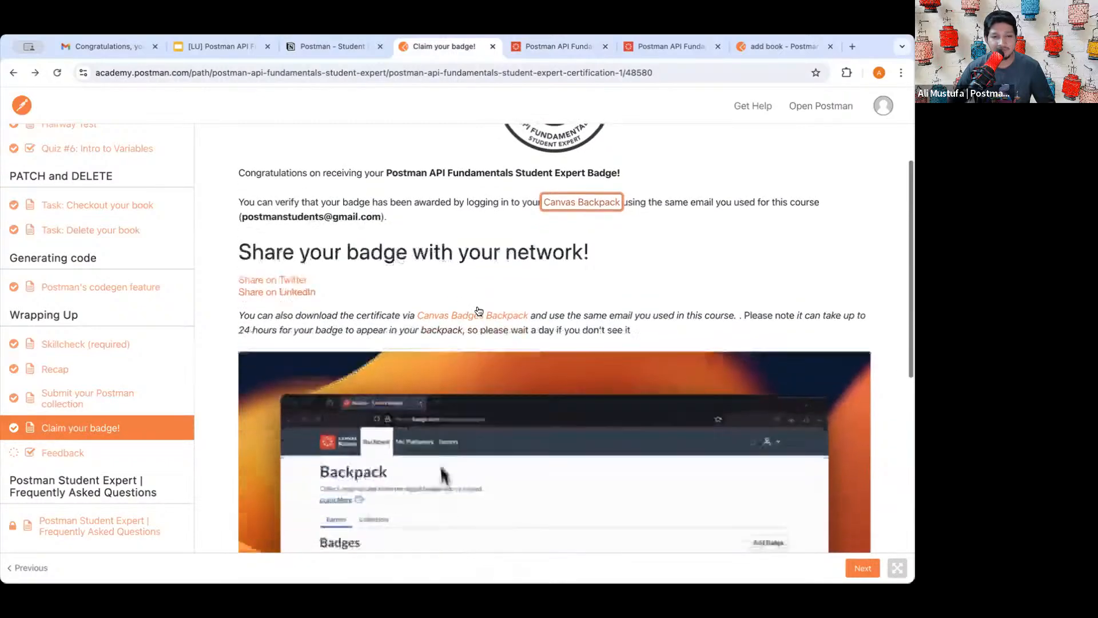
scroll(479, 310, down, 10)
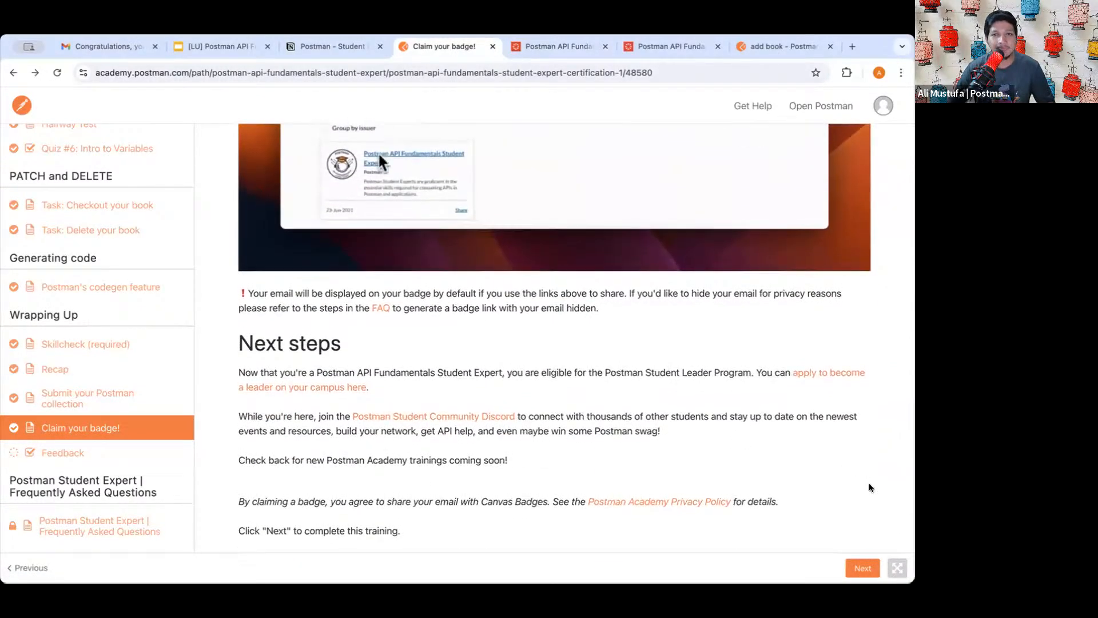
click(849, 563)
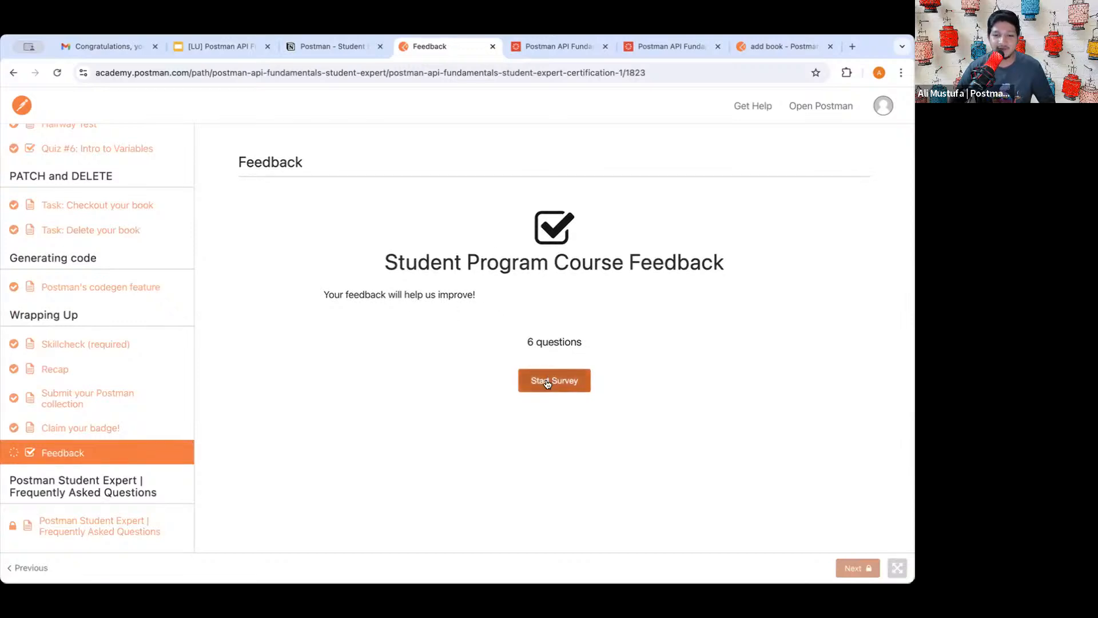
- Highlight the Feedback survey subtitle, then move to the Notion workshop page
triple_click(438, 293)
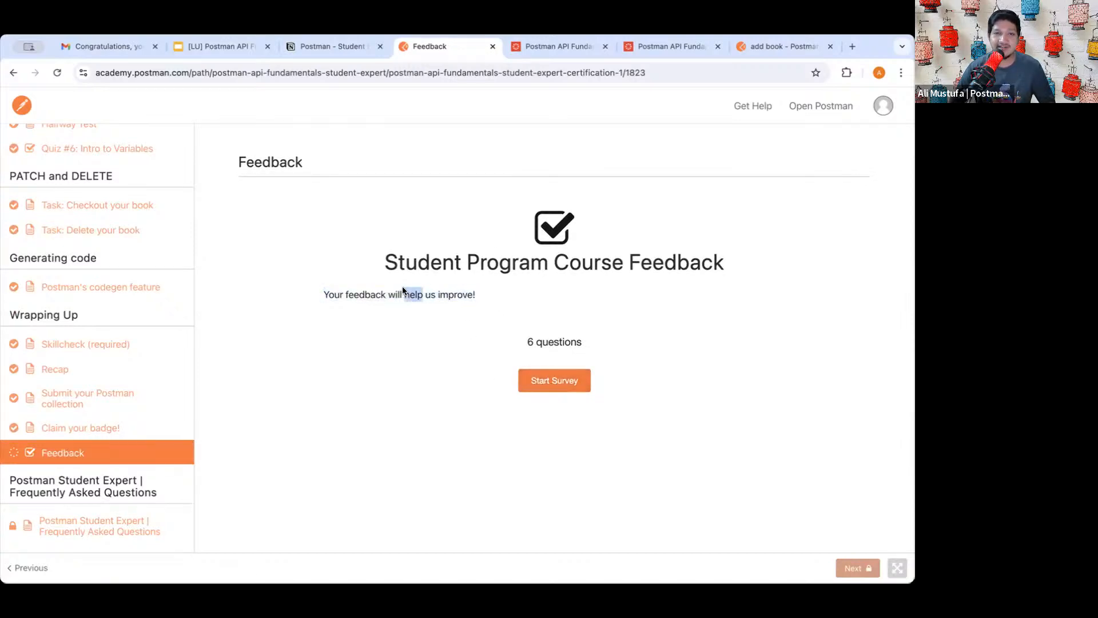
triple_click(406, 290)
click(413, 287)
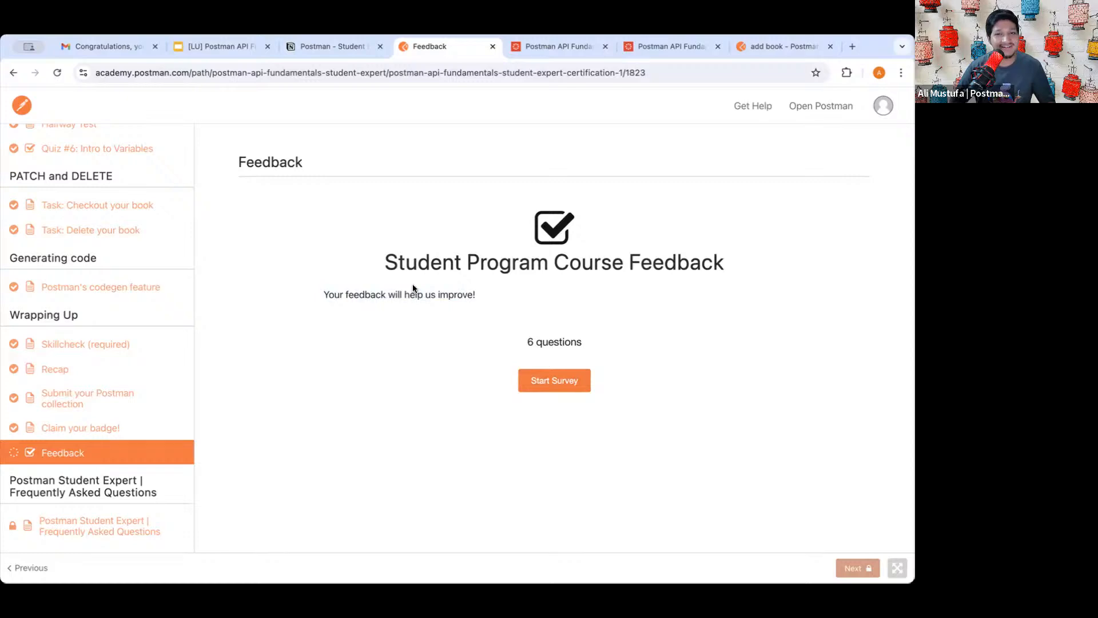
click(327, 43)
scroll(365, 345, down, 1)
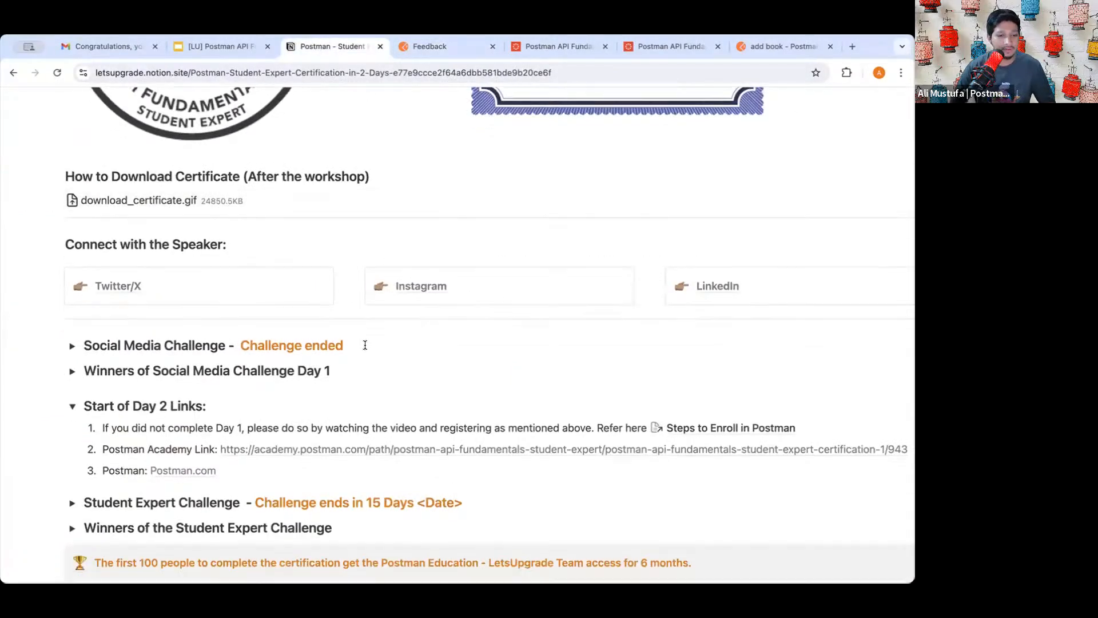
scroll(365, 344, down, 1)
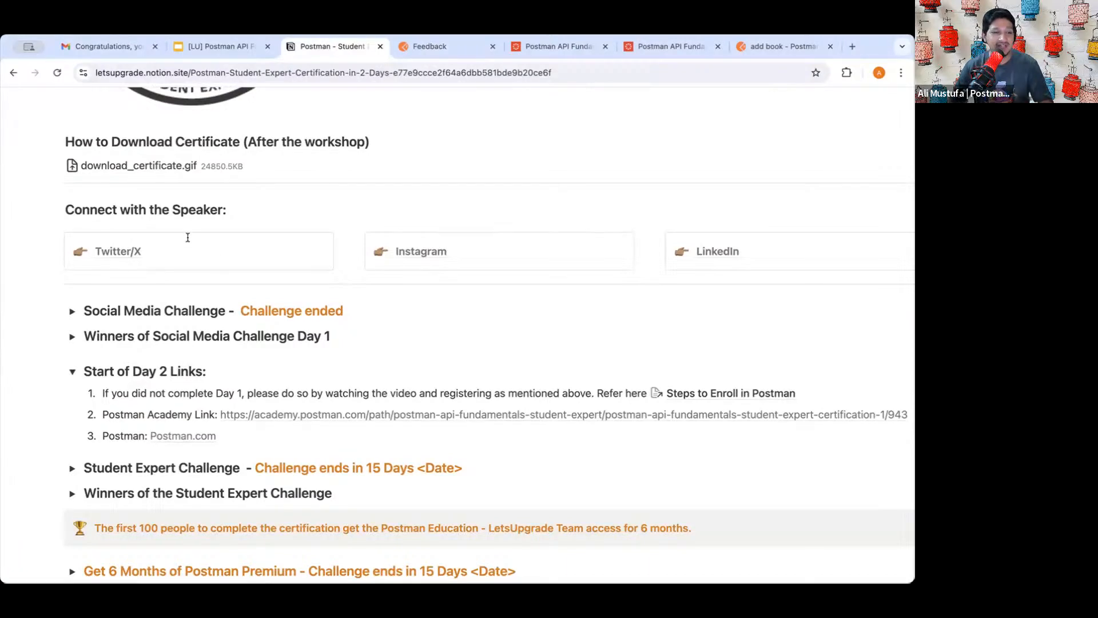
drag(66, 208, 186, 208)
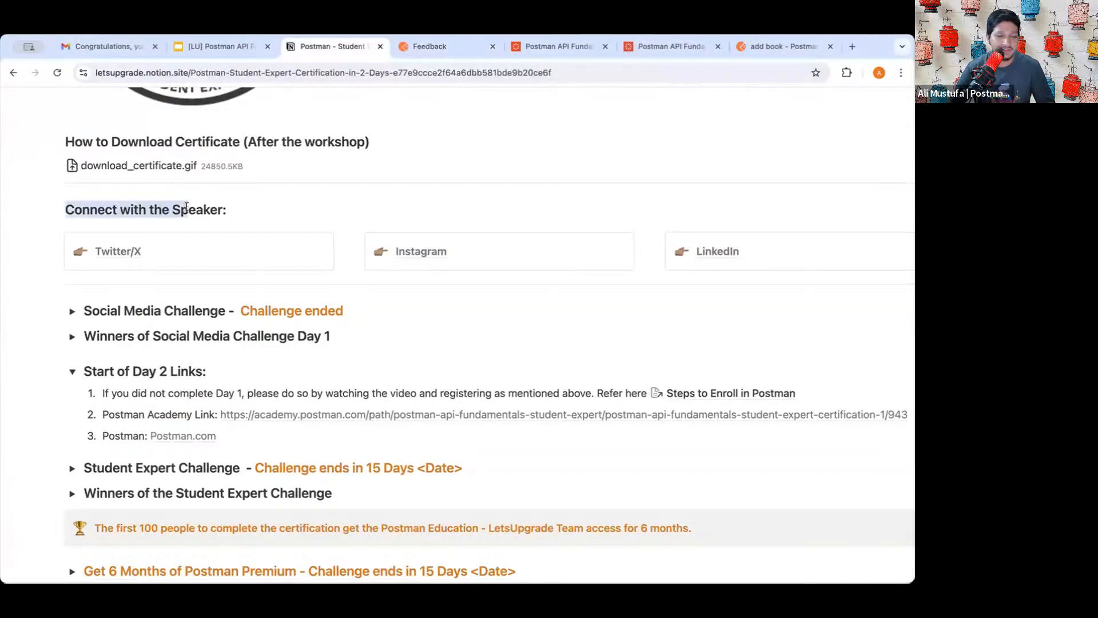
triple_click(186, 208)
click(166, 210)
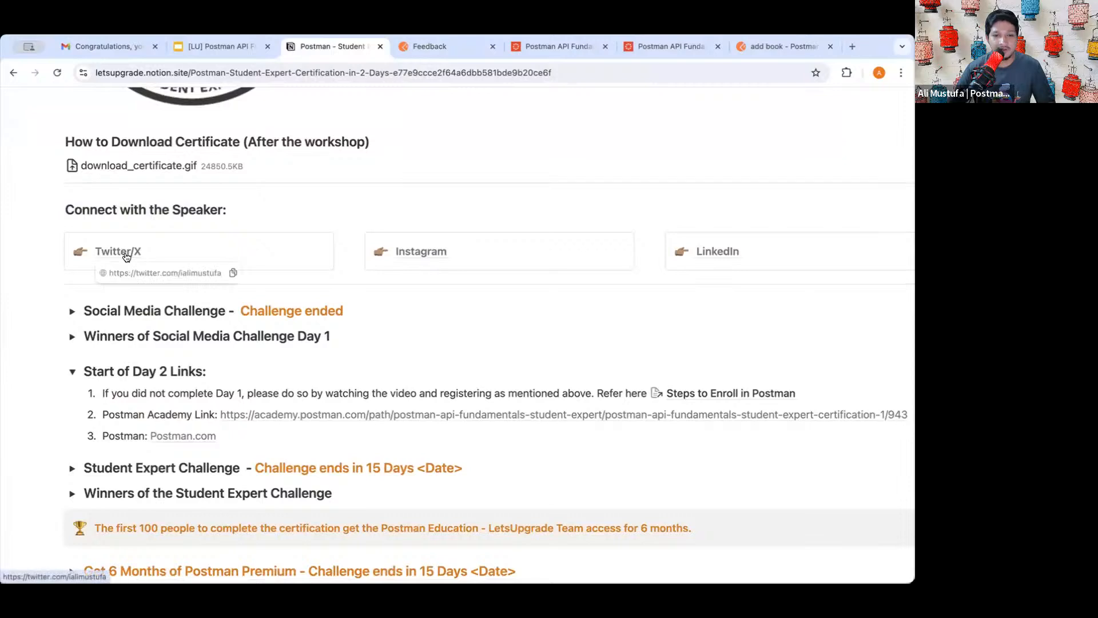
scroll(679, 265, right, 3)
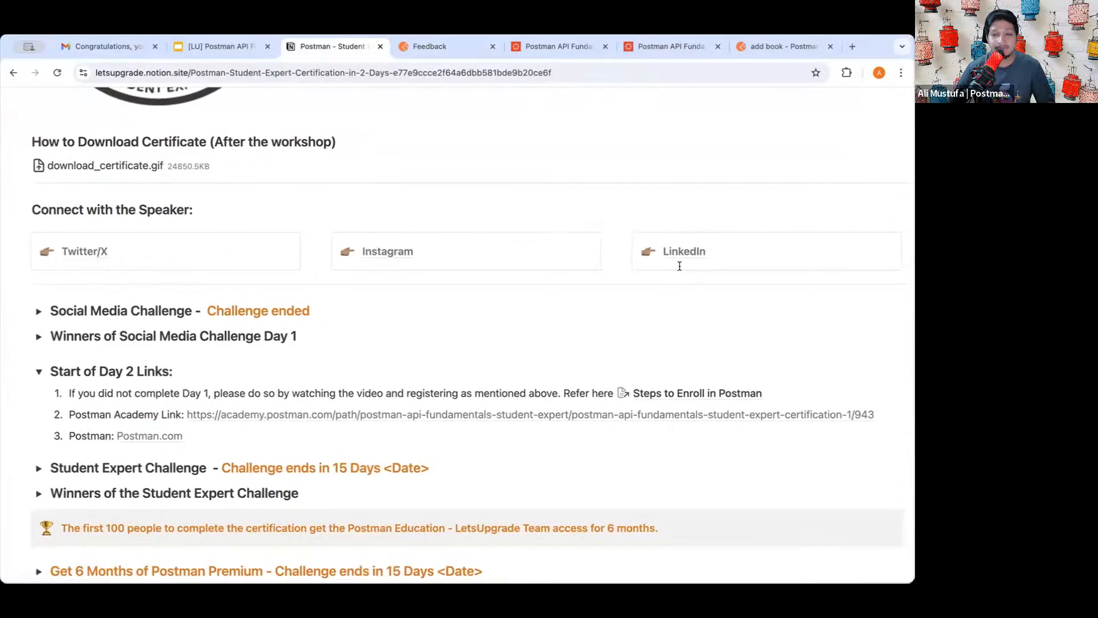
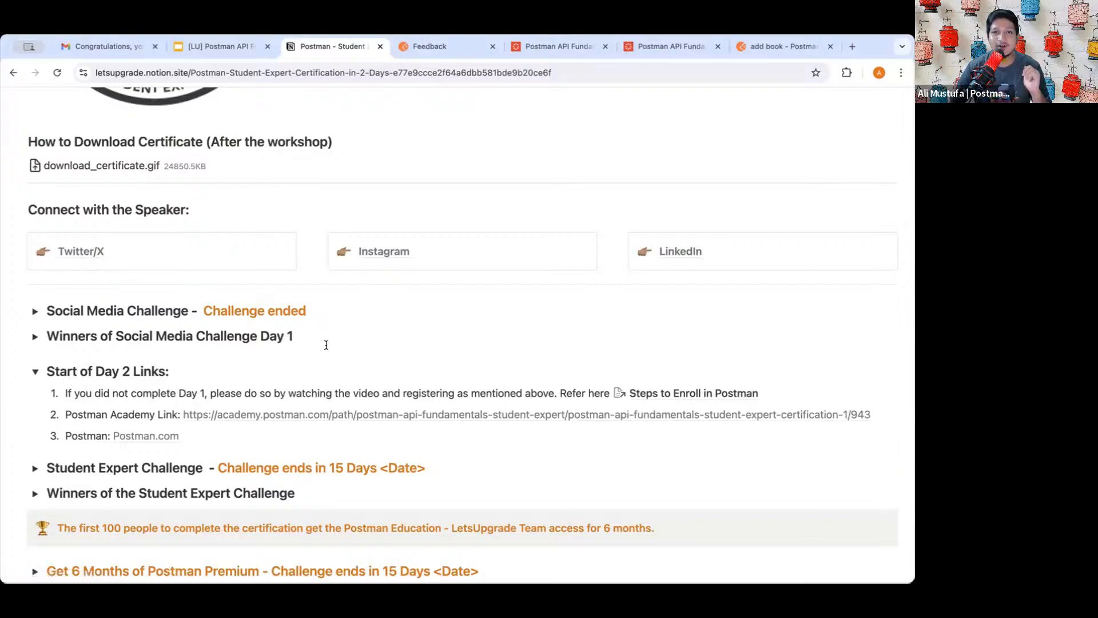
- Expand the Student Expert Challenge toggle on the Notion workshop page
scroll(353, 374, down, 3)
scroll(329, 410, up, 2)
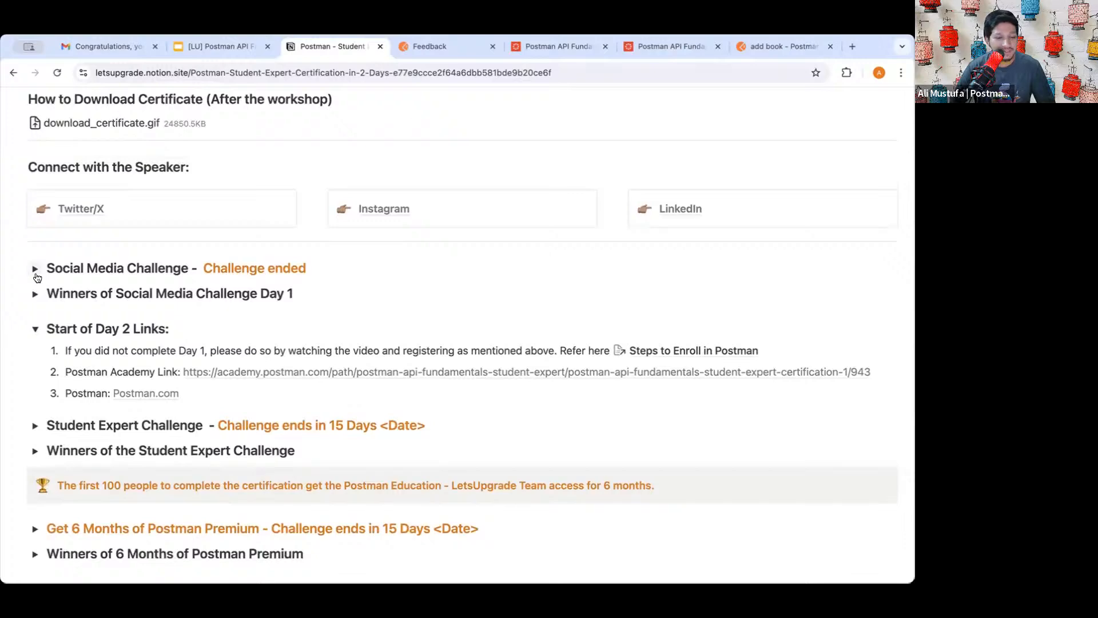
scroll(51, 320, down, 1)
scroll(51, 321, down, 4)
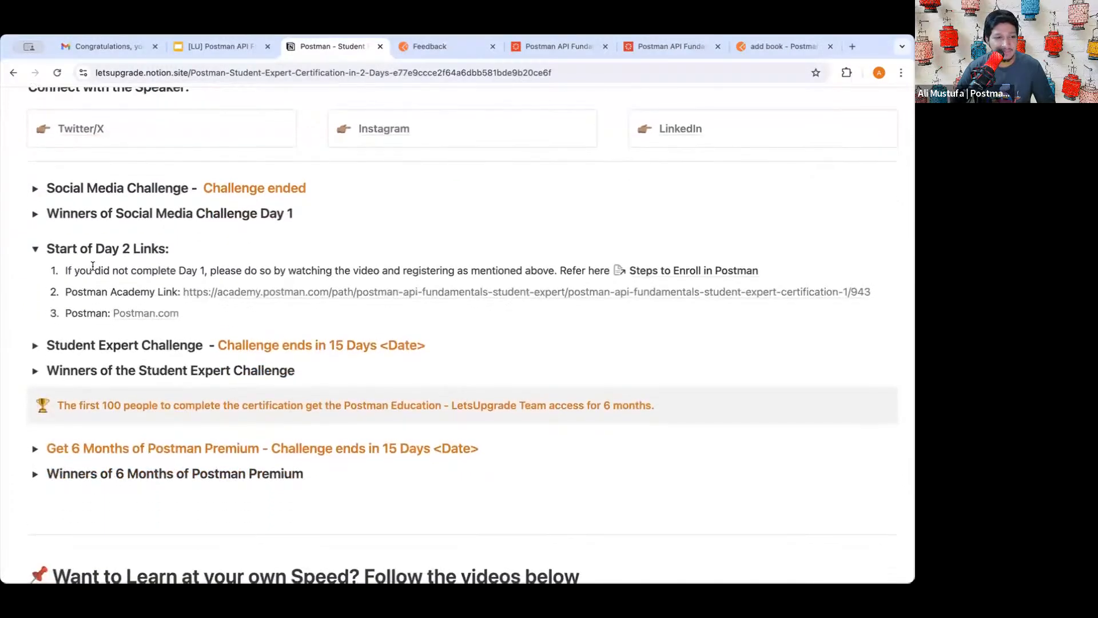
click(35, 285)
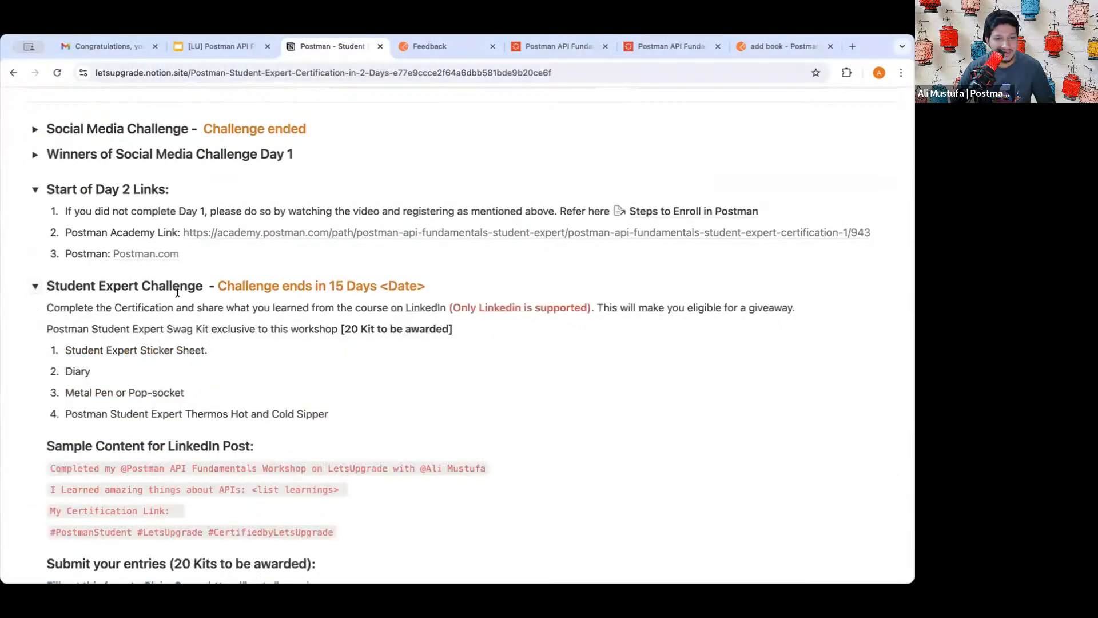
- Highlight the four-line sample LinkedIn post, deselect it, and continue to the swag claim link
scroll(283, 343, down, 1)
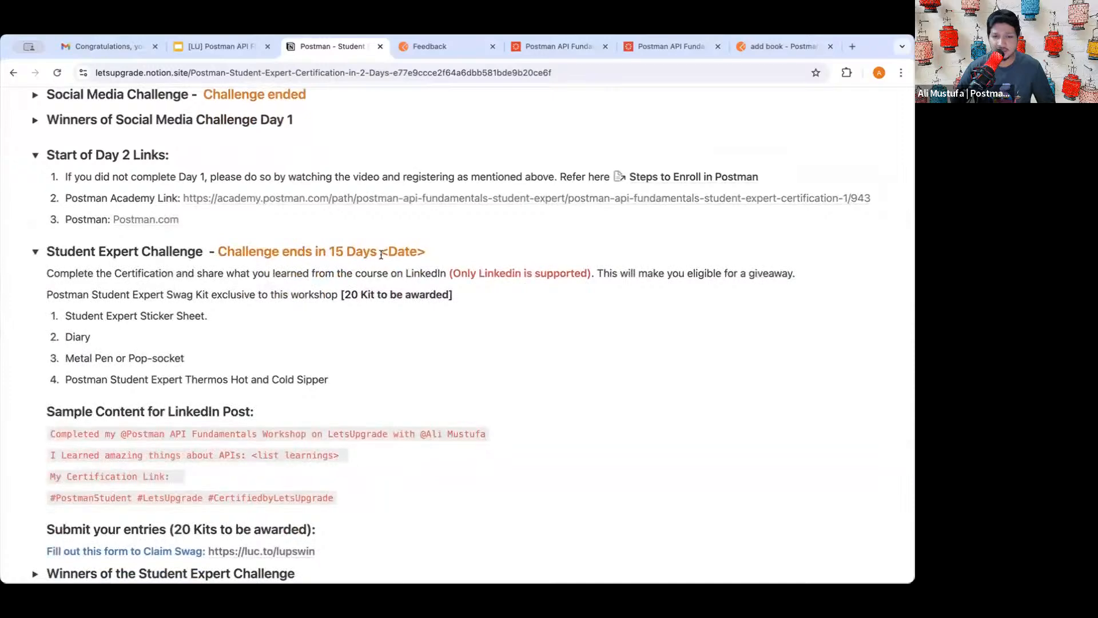
scroll(252, 275, down, 2)
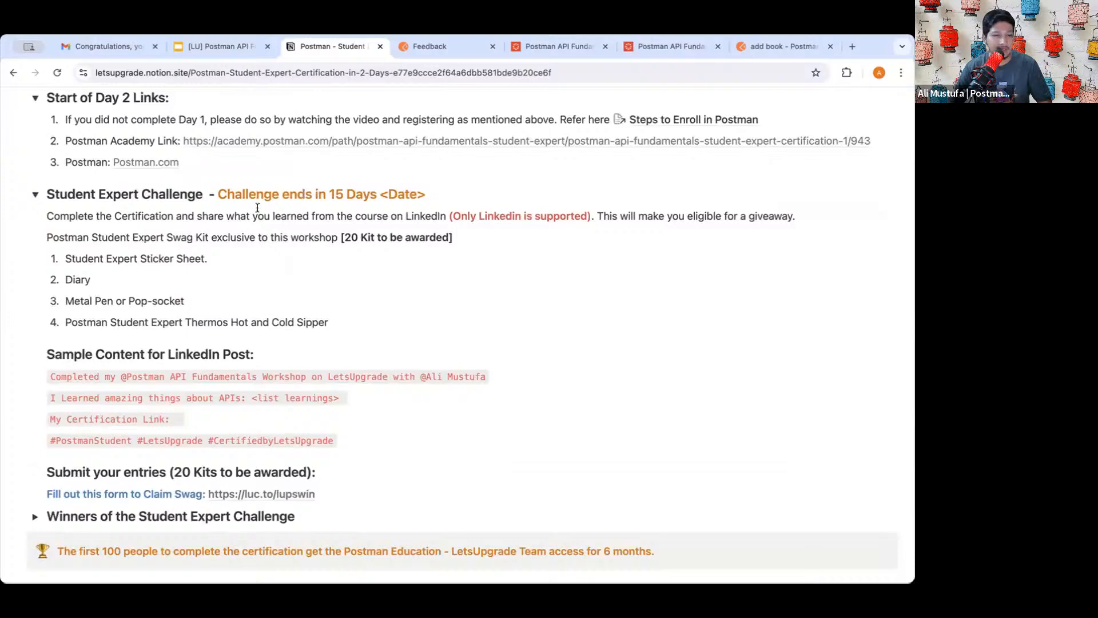
scroll(227, 250, down, 1)
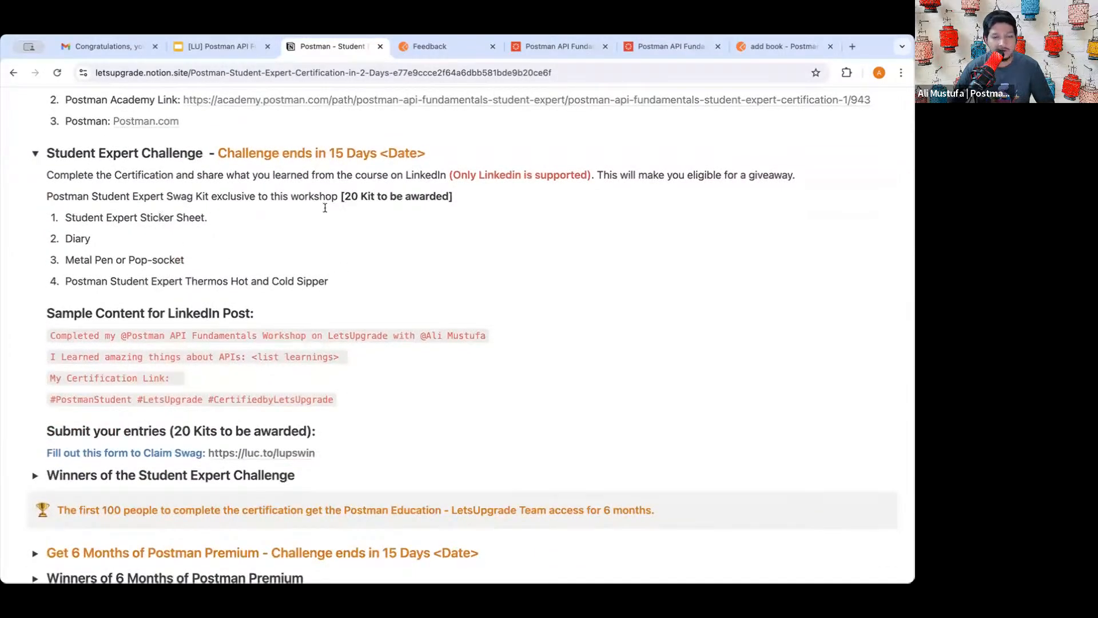
scroll(205, 286, down, 1)
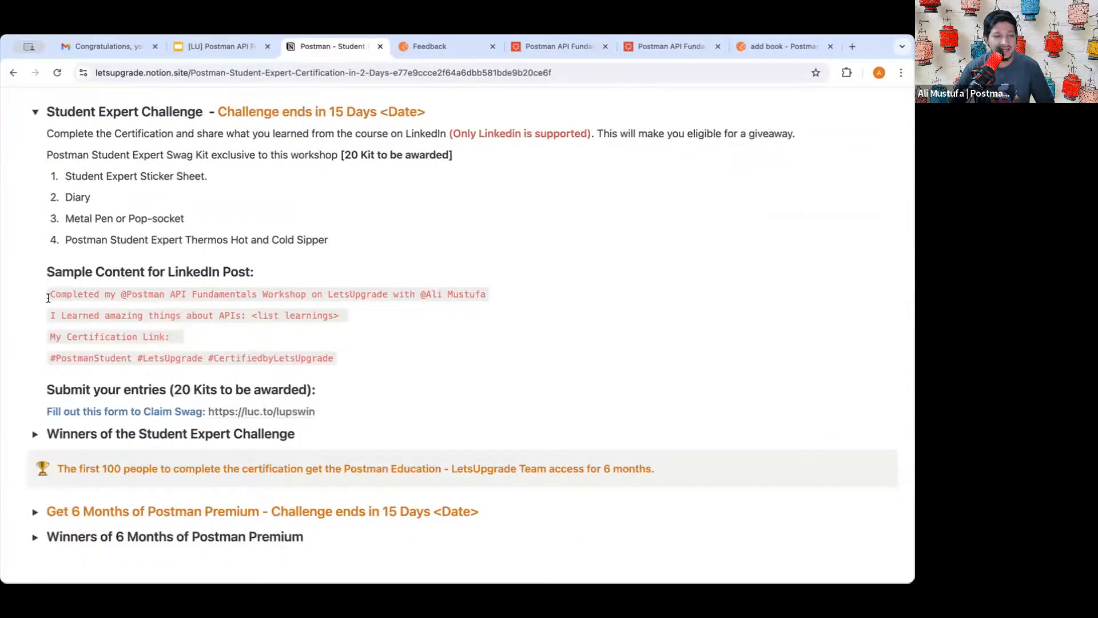
drag(48, 294, 330, 358)
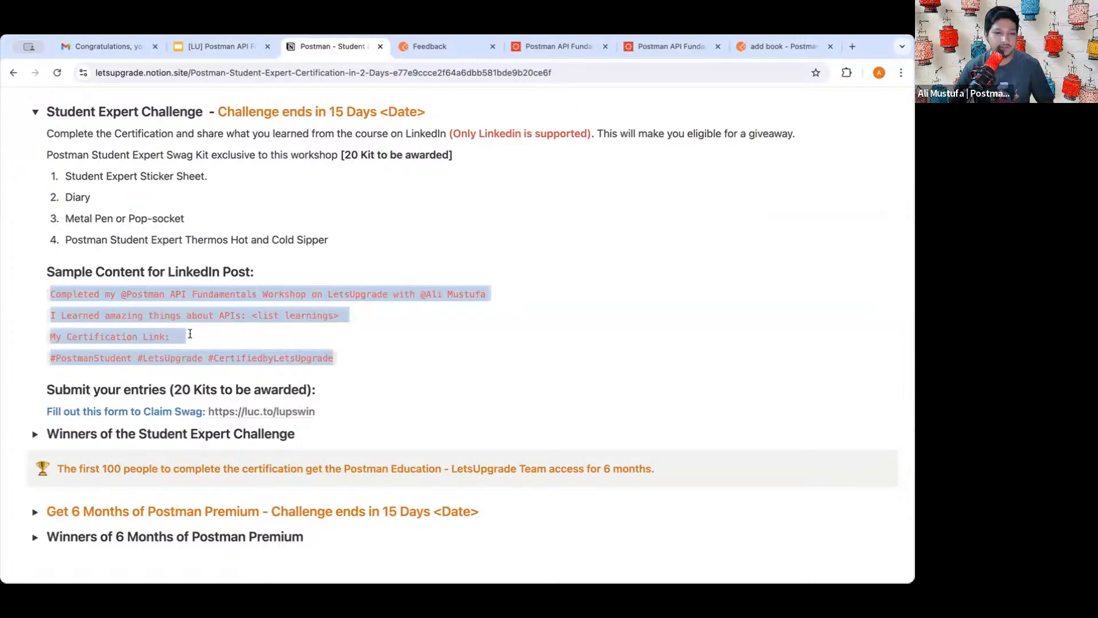
click(152, 309)
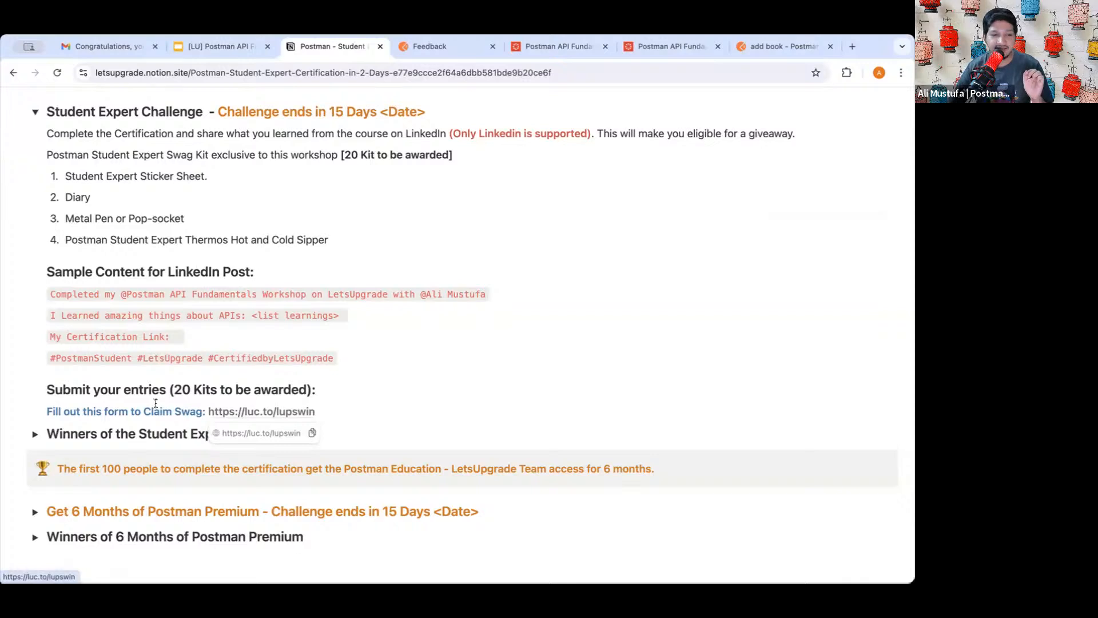
scroll(160, 418, down, 1)
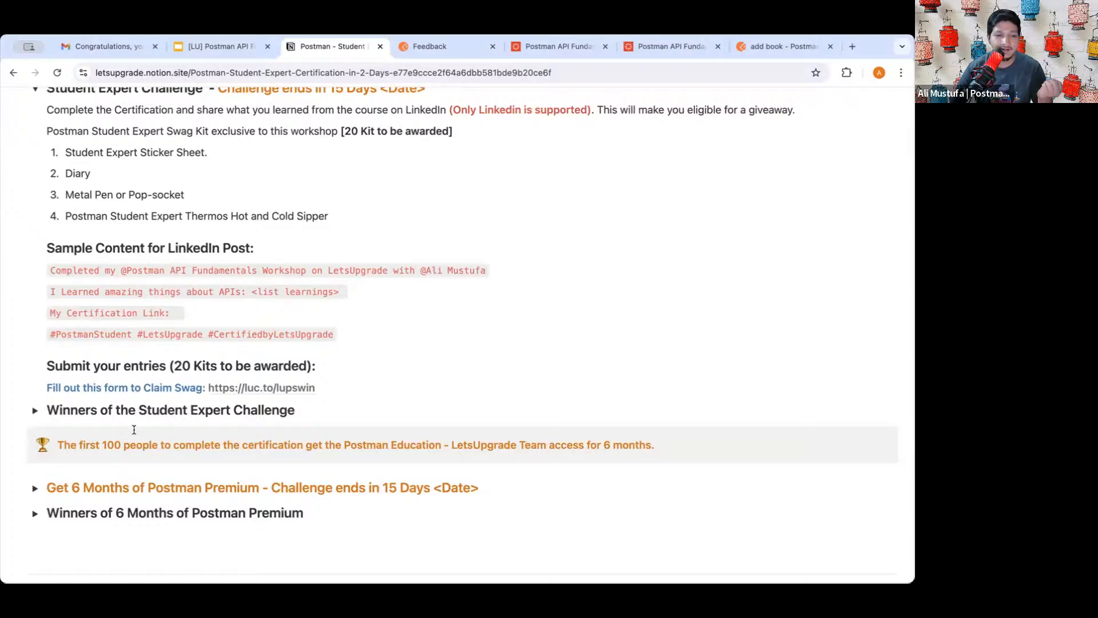
scroll(135, 426, down, 3)
- Expand Winners of the Student Expert Challenge and briefly highlight its heading
click(35, 338)
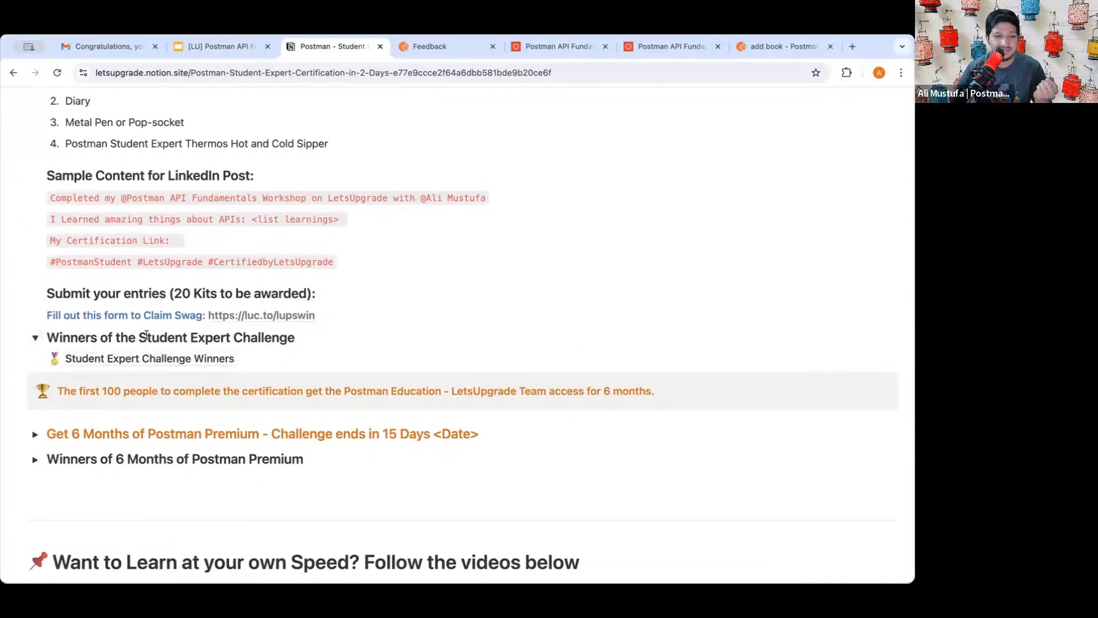
drag(101, 338, 261, 338)
click(260, 337)
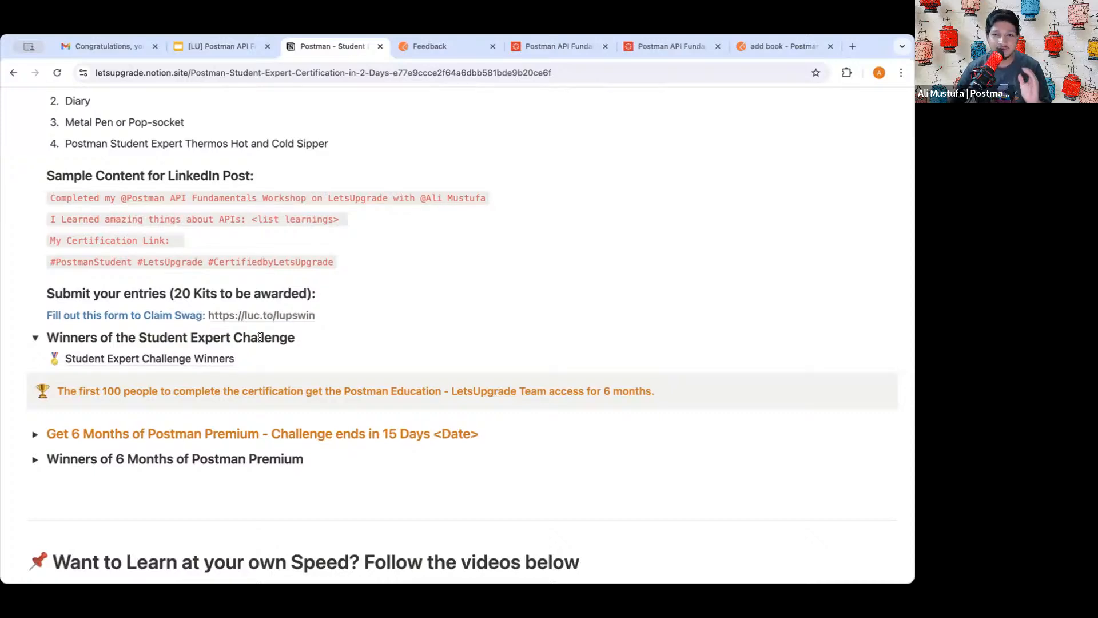
scroll(303, 247, up, 5)
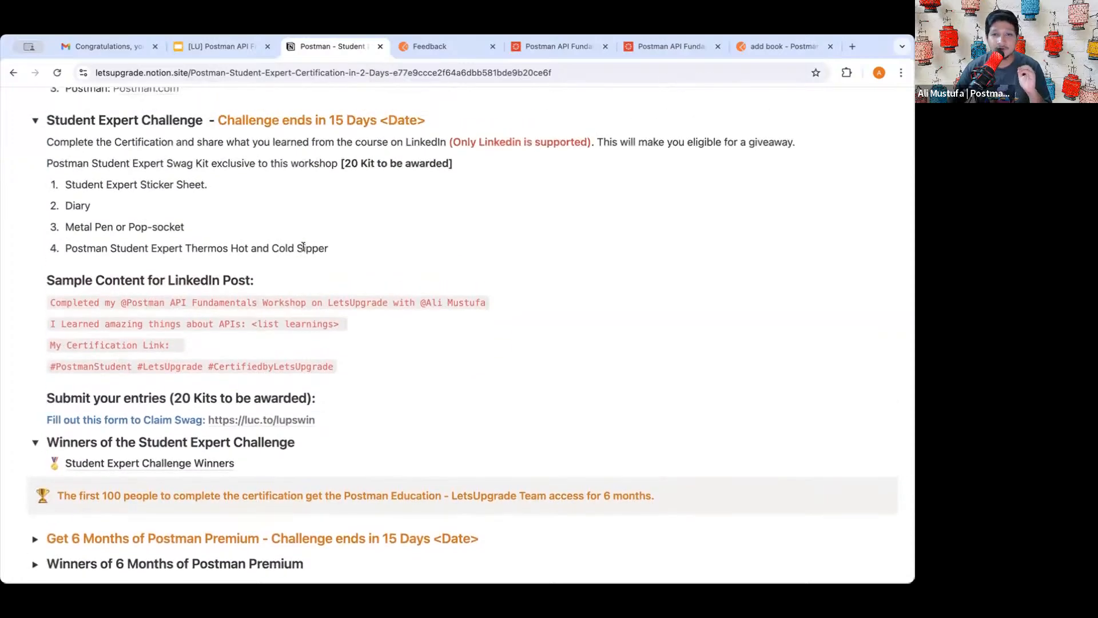
scroll(303, 247, up, 4)
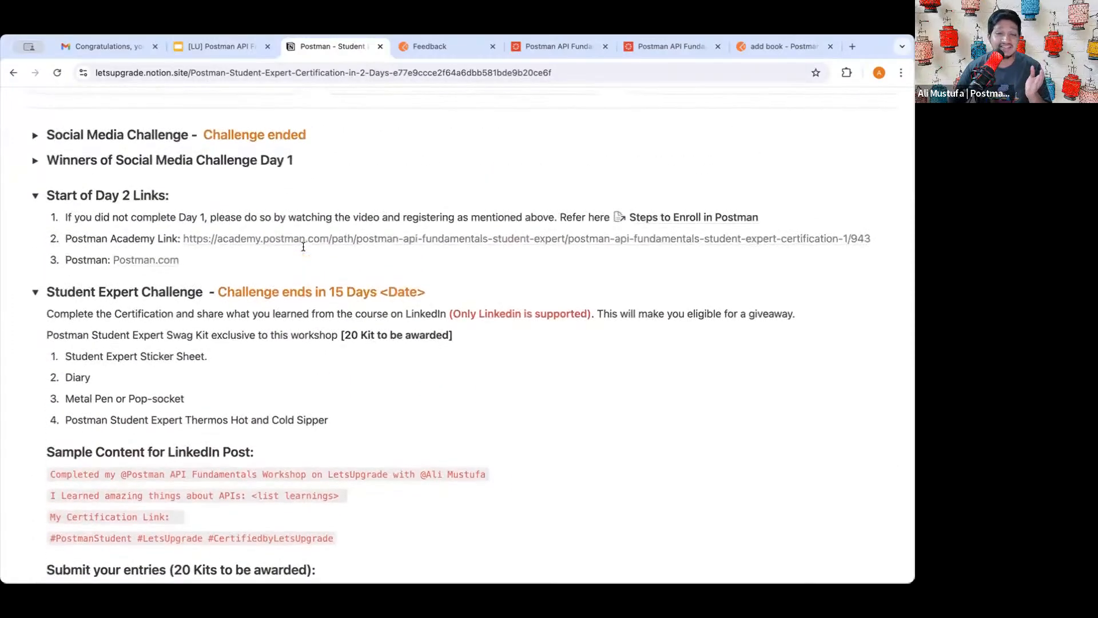
scroll(303, 247, up, 2)
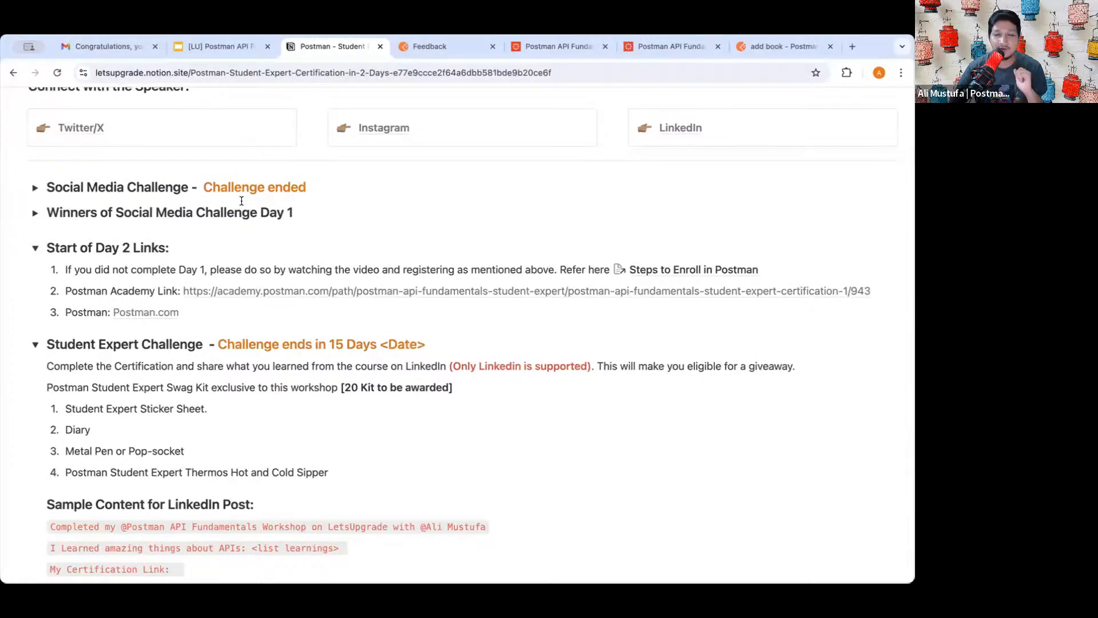
scroll(211, 280, down, 4)
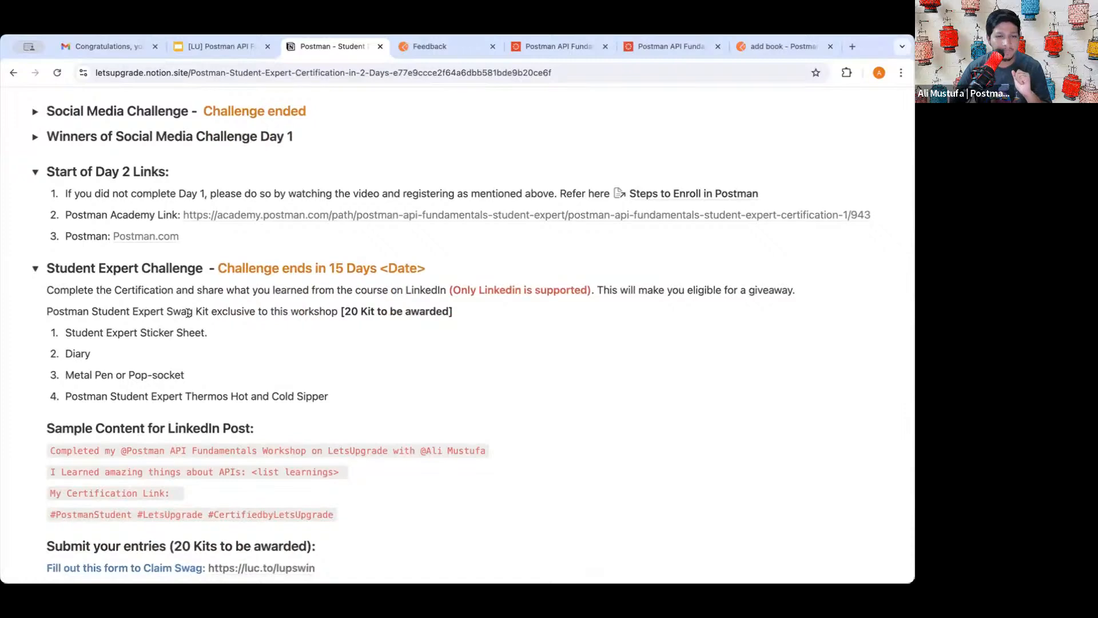
scroll(187, 312, down, 1)
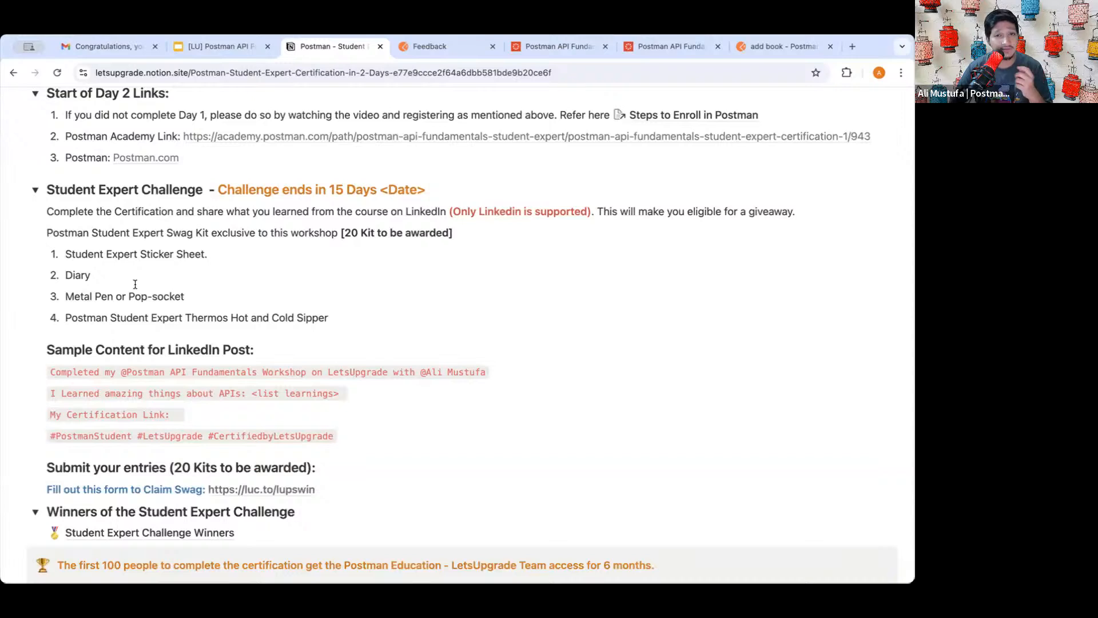
scroll(135, 284, down, 3)
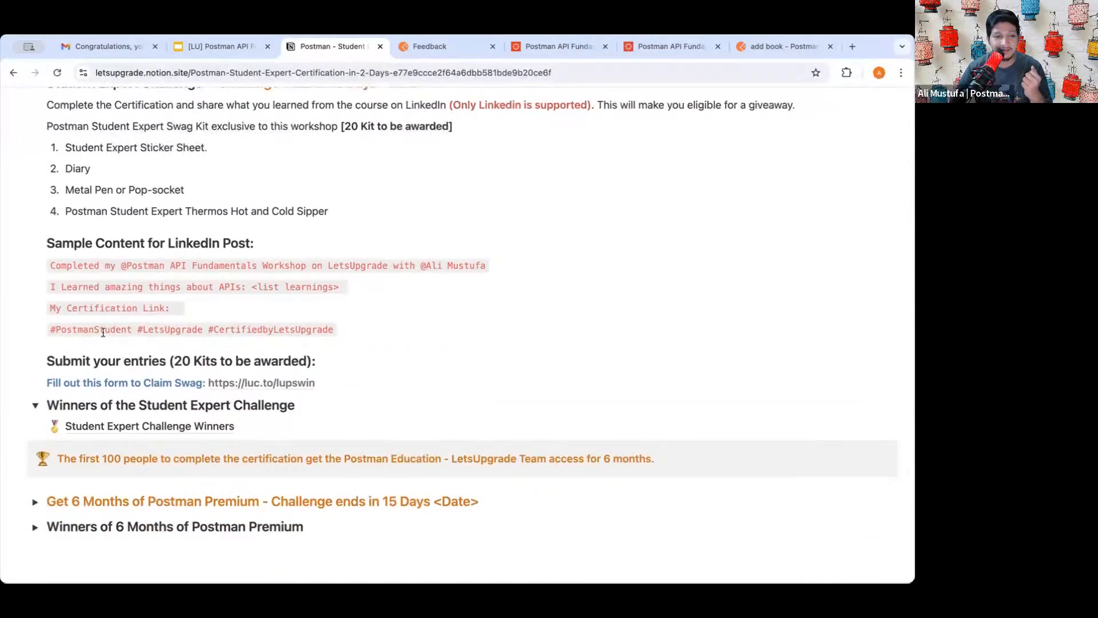
scroll(103, 333, down, 1)
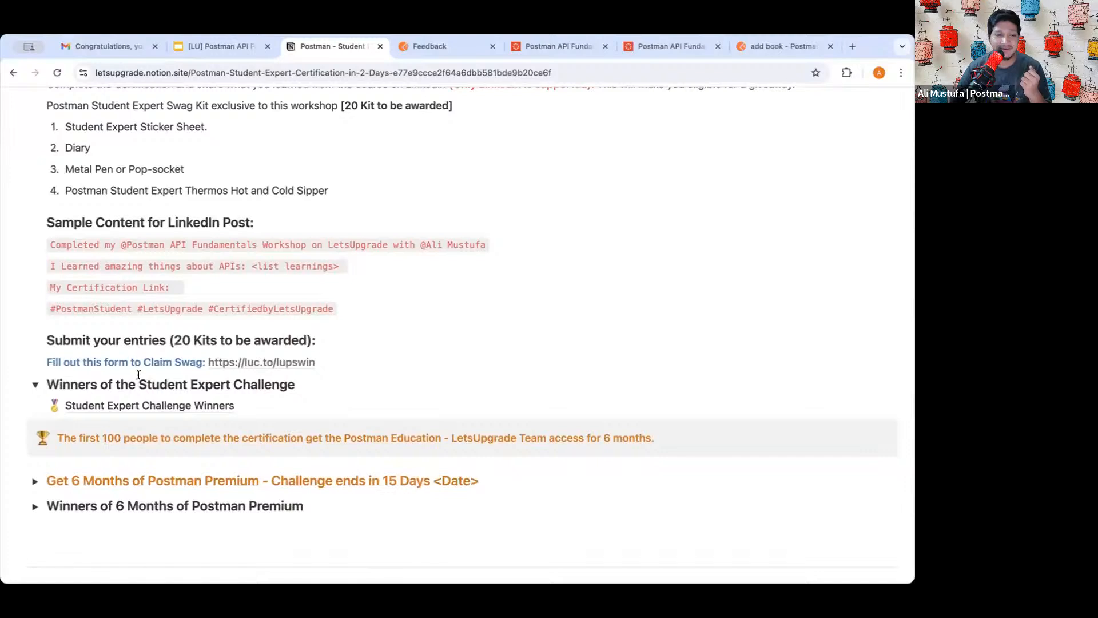
scroll(105, 373, down, 3)
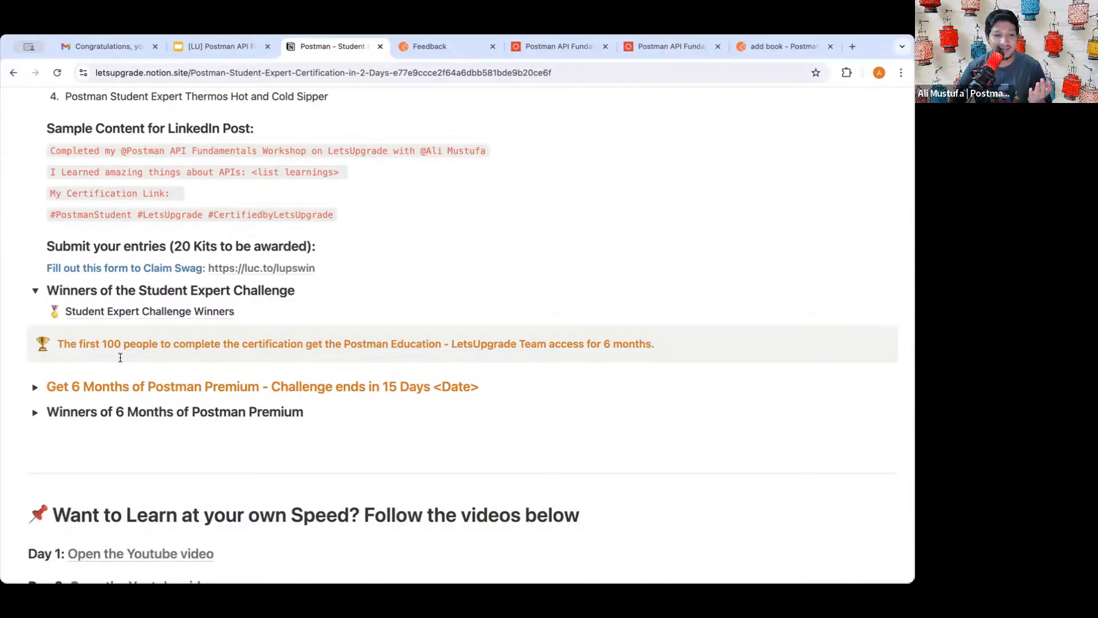
- Highlight the 'first 100 people' callout phrase, then expand and collapse Get 6 Months of Postman Premium
drag(100, 342, 203, 340)
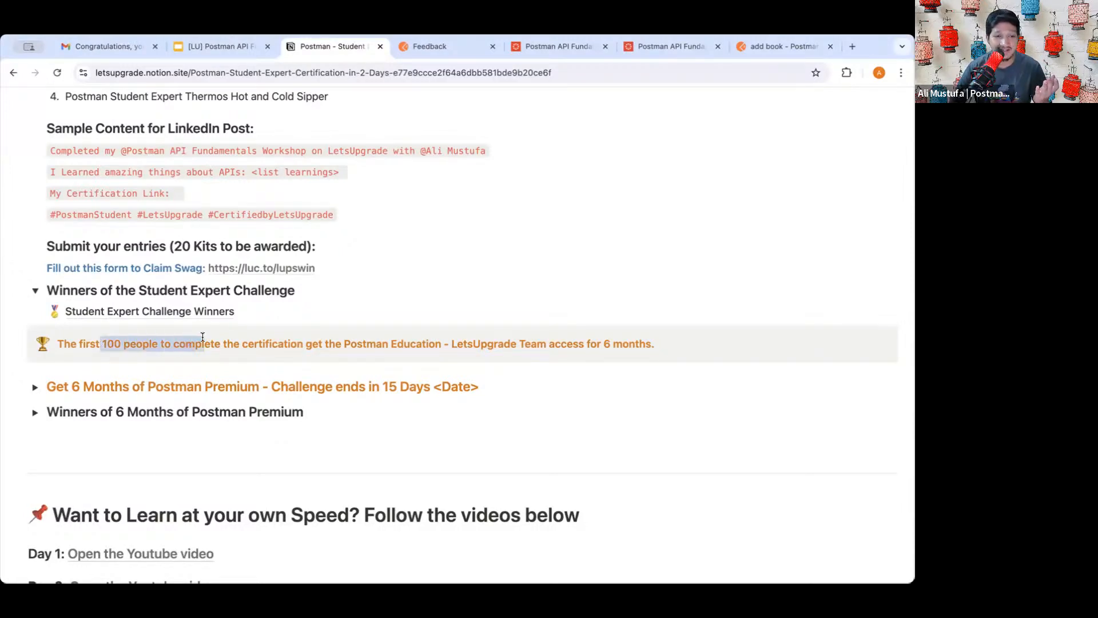
click(203, 336)
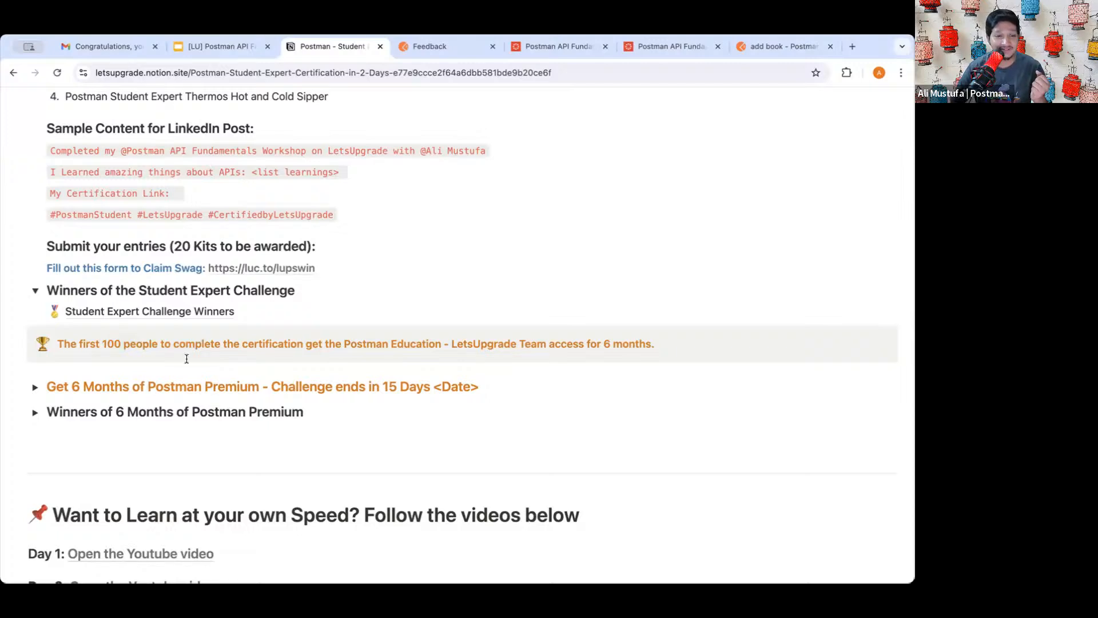
scroll(202, 340, down, 2)
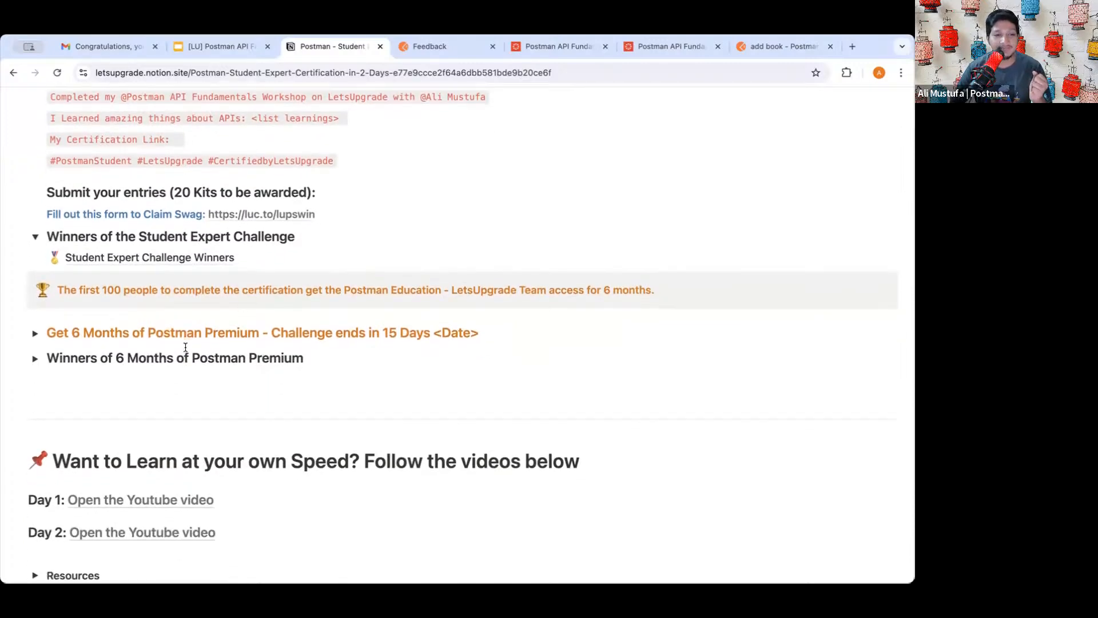
scroll(184, 343, down, 1)
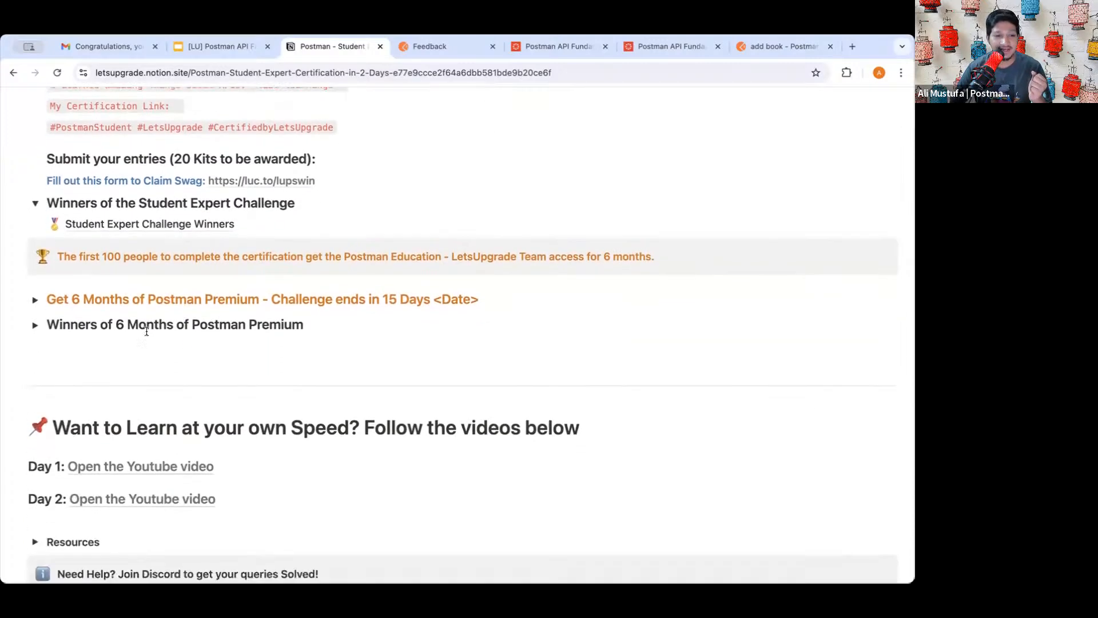
click(35, 301)
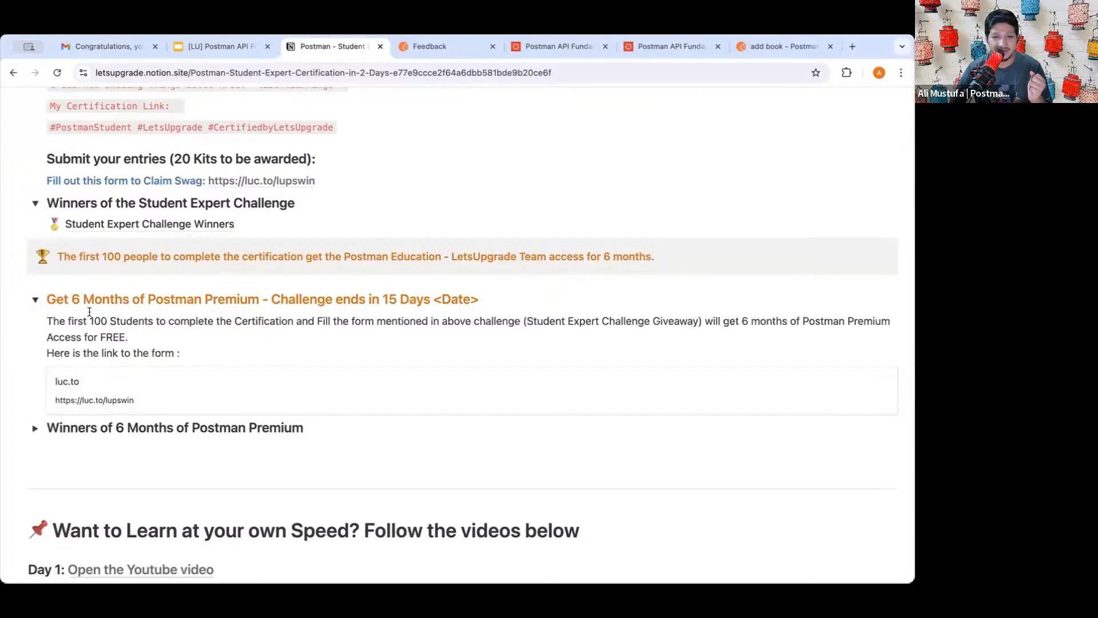
click(34, 300)
- Leave Winners of 6 Months of Postman Premium collapsed and expand Our Giveaway Winners
scroll(85, 351, down, 2)
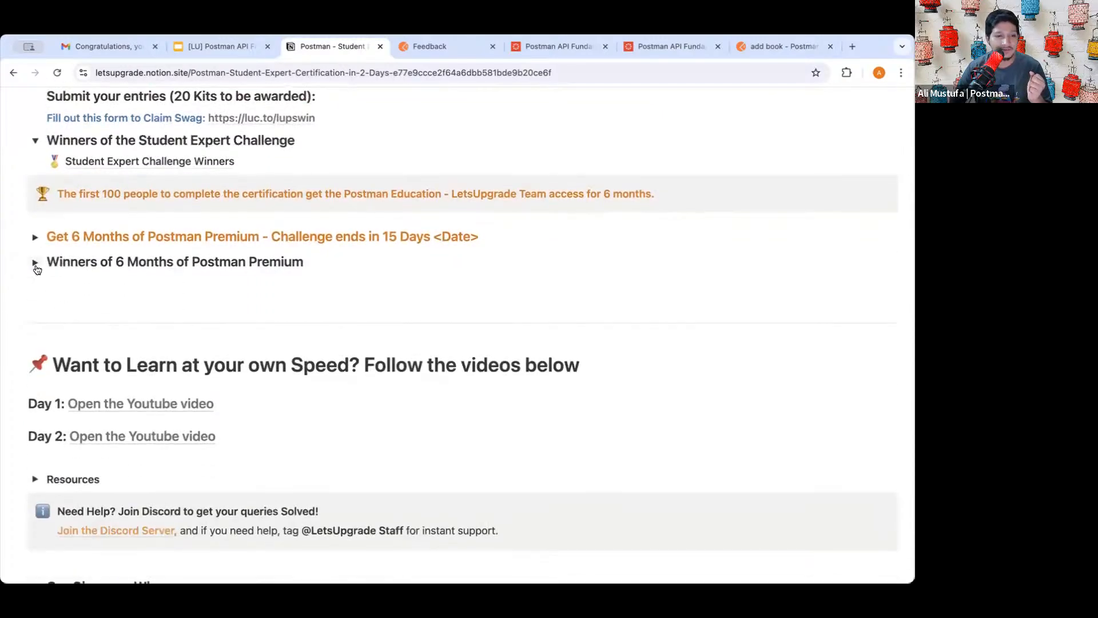
click(35, 265)
scroll(114, 343, down, 2)
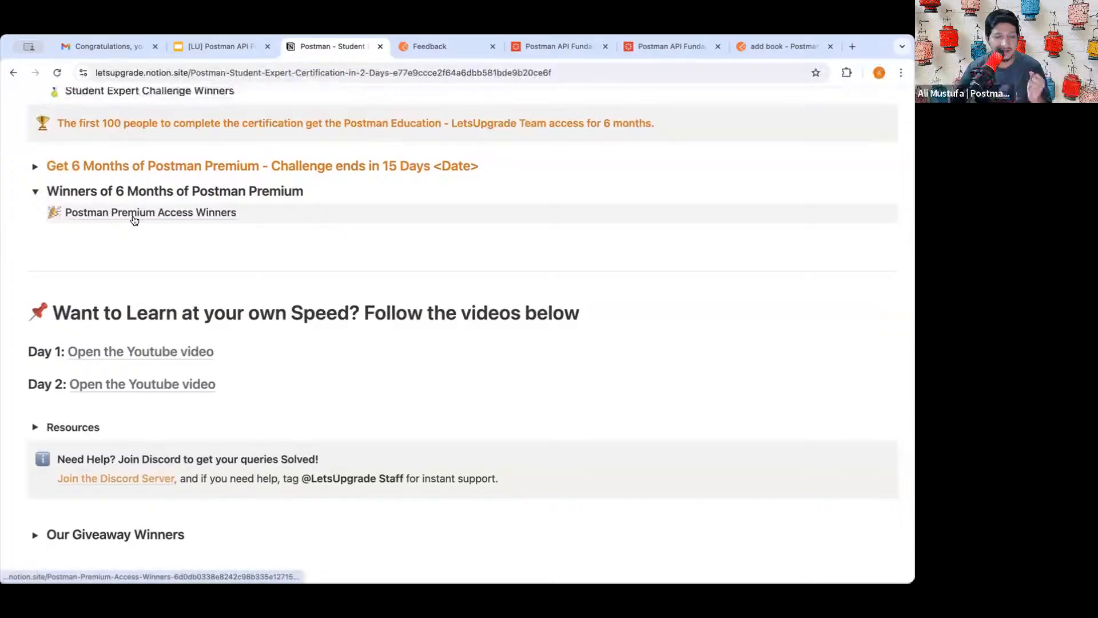
click(35, 191)
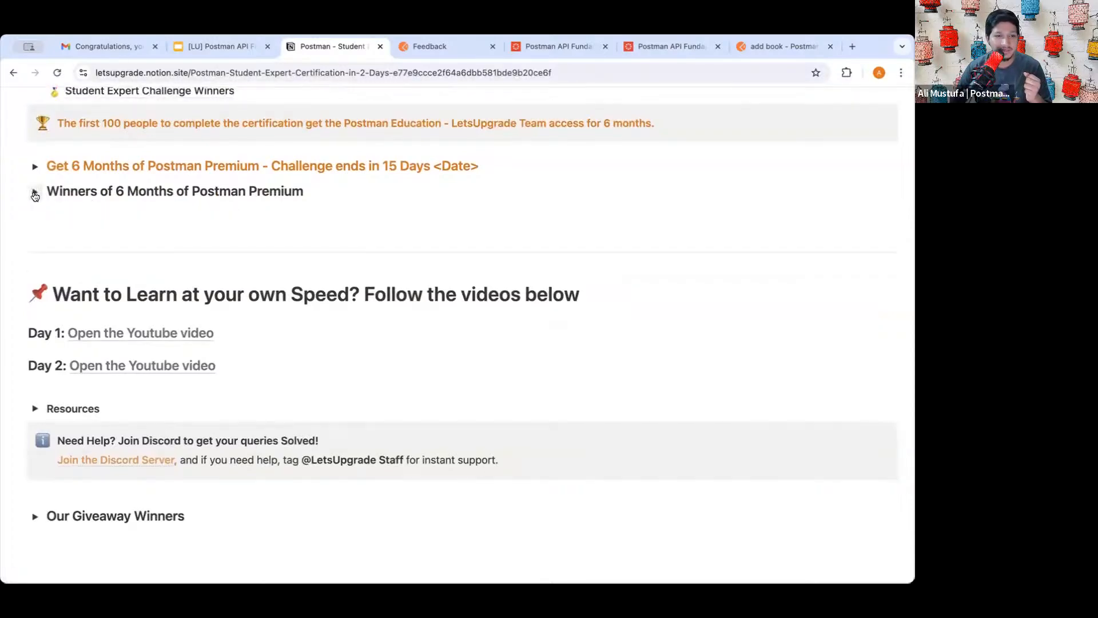
click(34, 191)
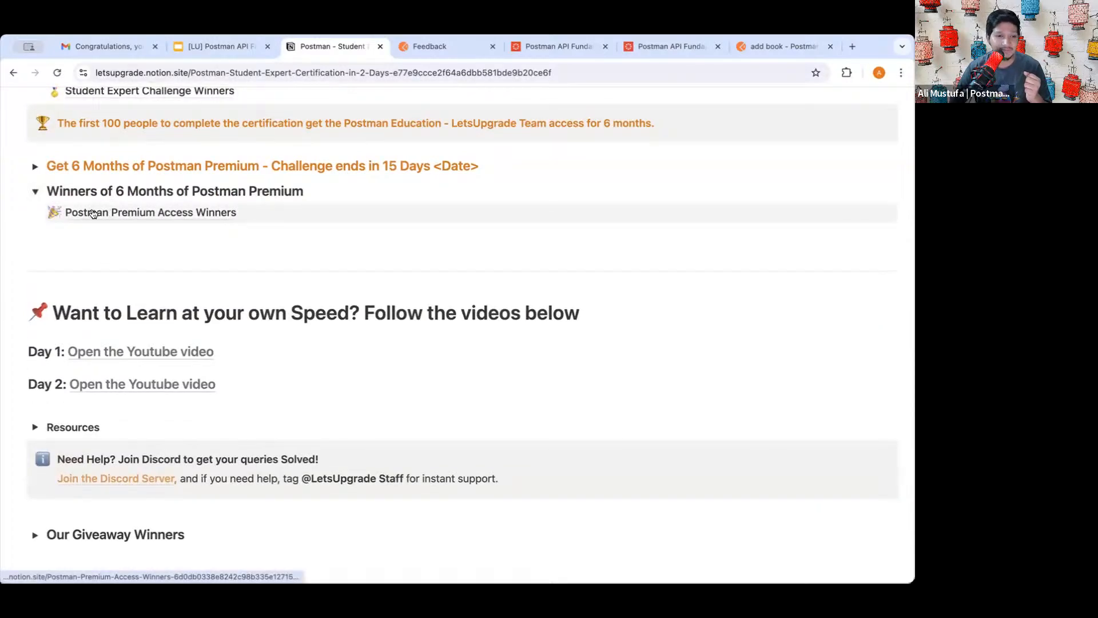
click(36, 191)
scroll(111, 259, down, 5)
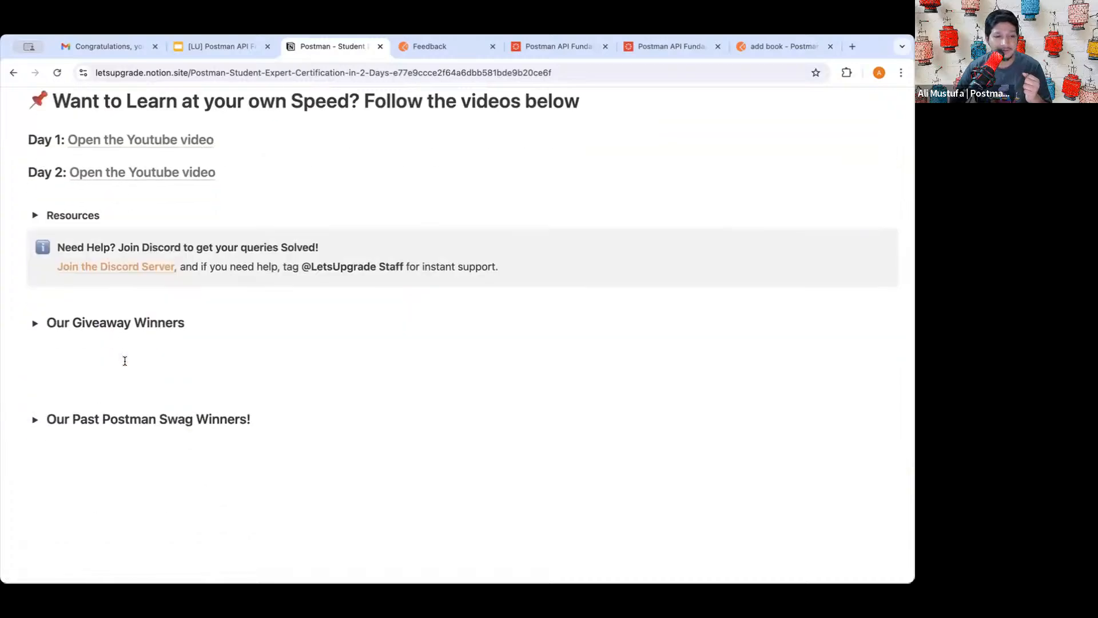
click(35, 312)
- Browse the July'24 and June'24 giveaway winner images, then switch to the Postman Academy feedback page
scroll(92, 361, down, 4)
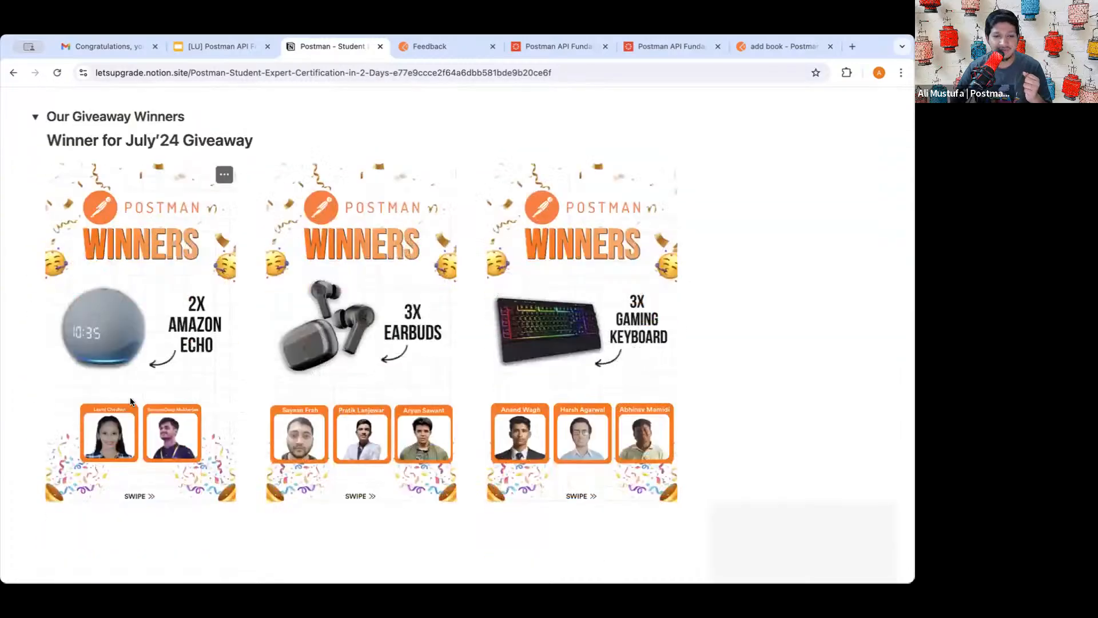
scroll(247, 247, down, 3)
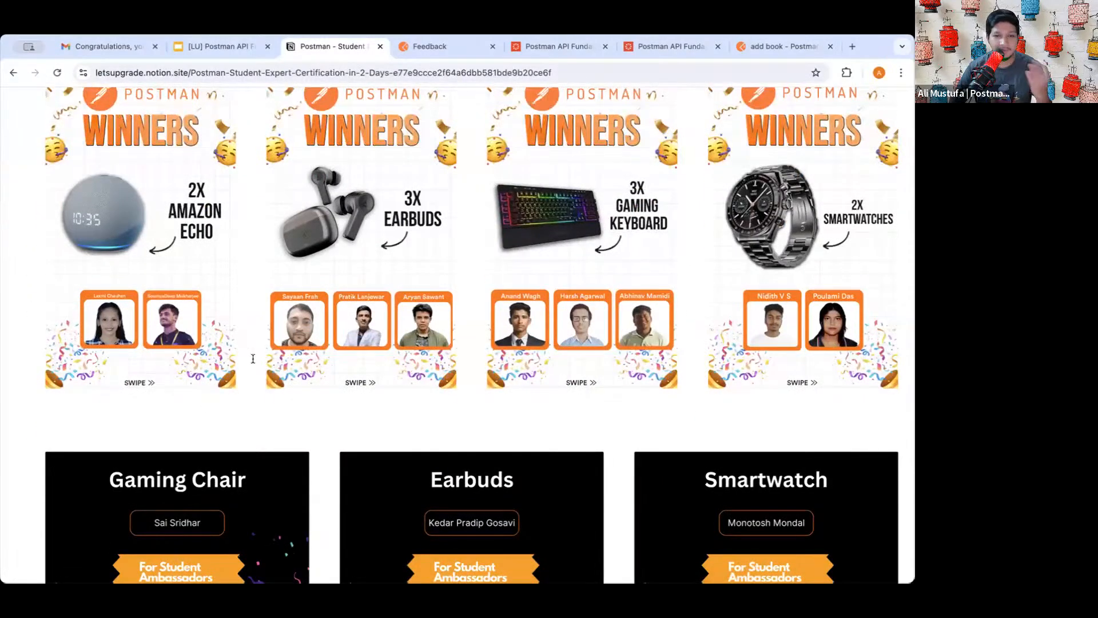
scroll(252, 359, down, 1)
scroll(253, 359, up, 1)
scroll(264, 376, down, 3)
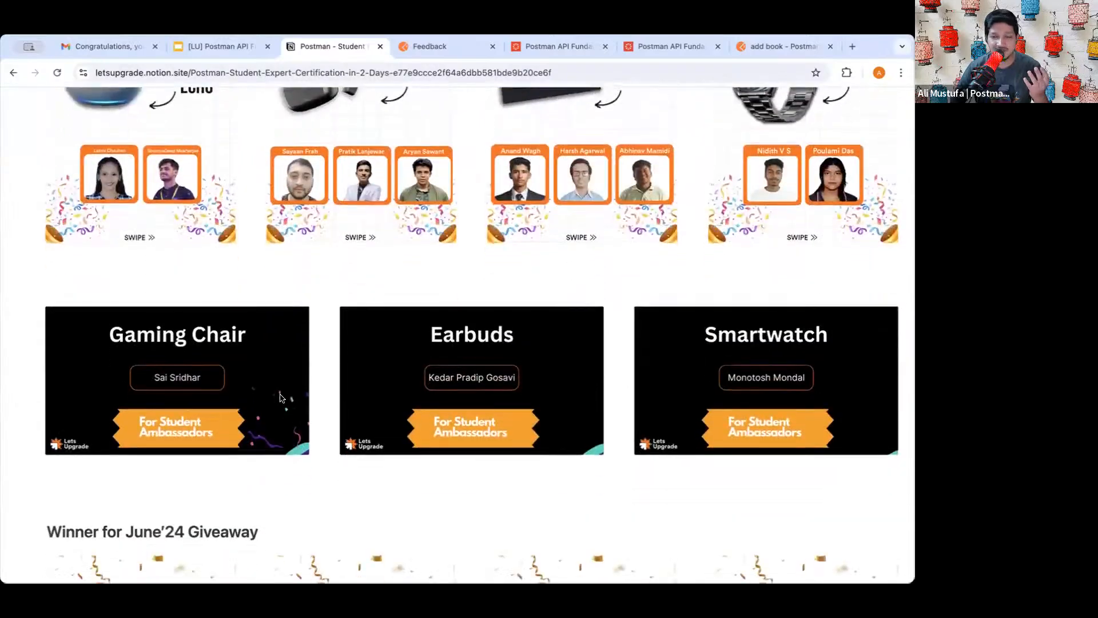
scroll(279, 394, down, 7)
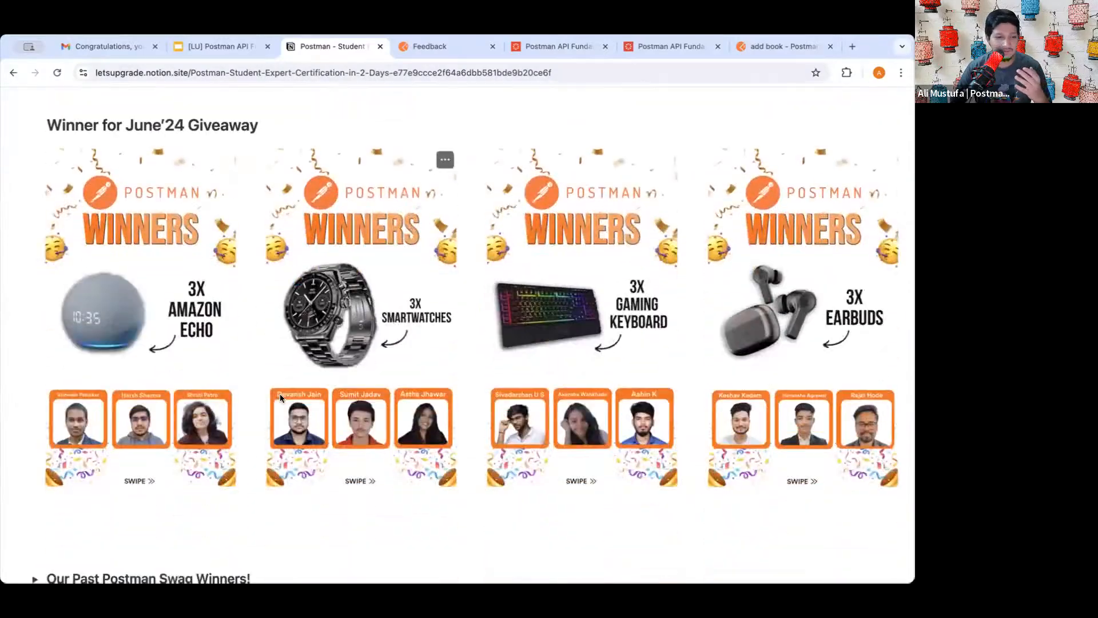
scroll(280, 393, down, 2)
scroll(279, 393, up, 15)
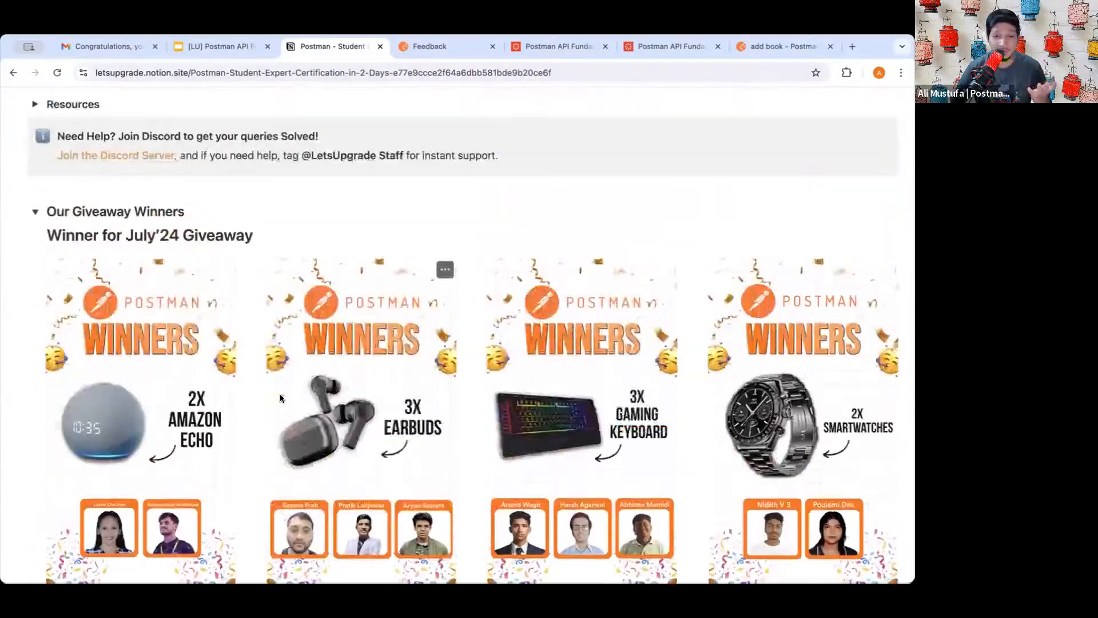
scroll(280, 394, up, 20)
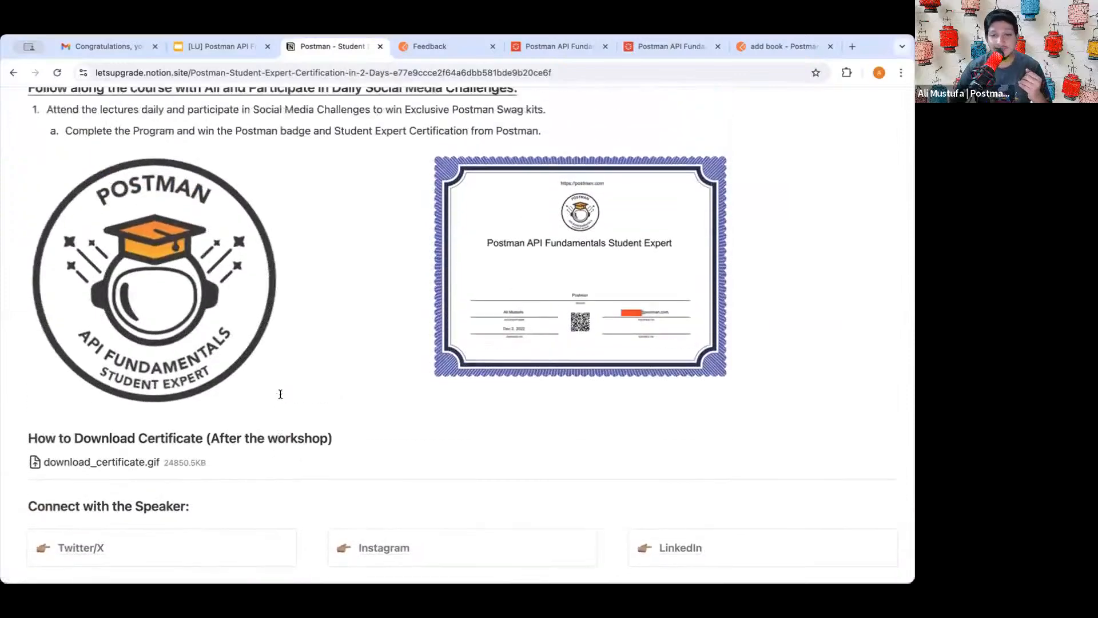
scroll(280, 393, up, 3)
scroll(279, 394, down, 8)
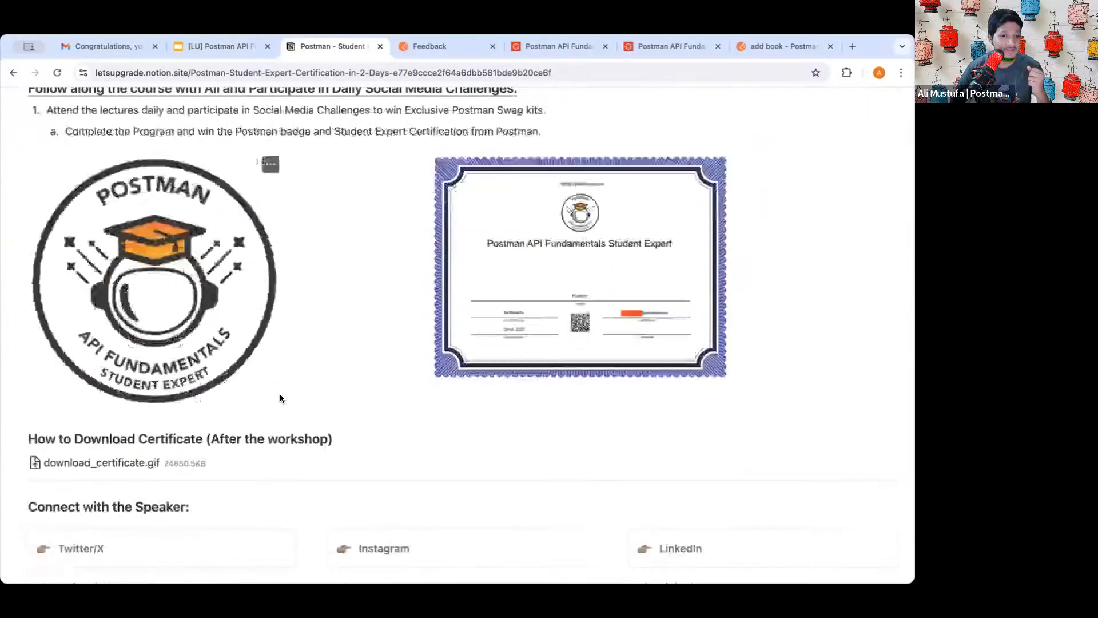
scroll(280, 394, up, 2)
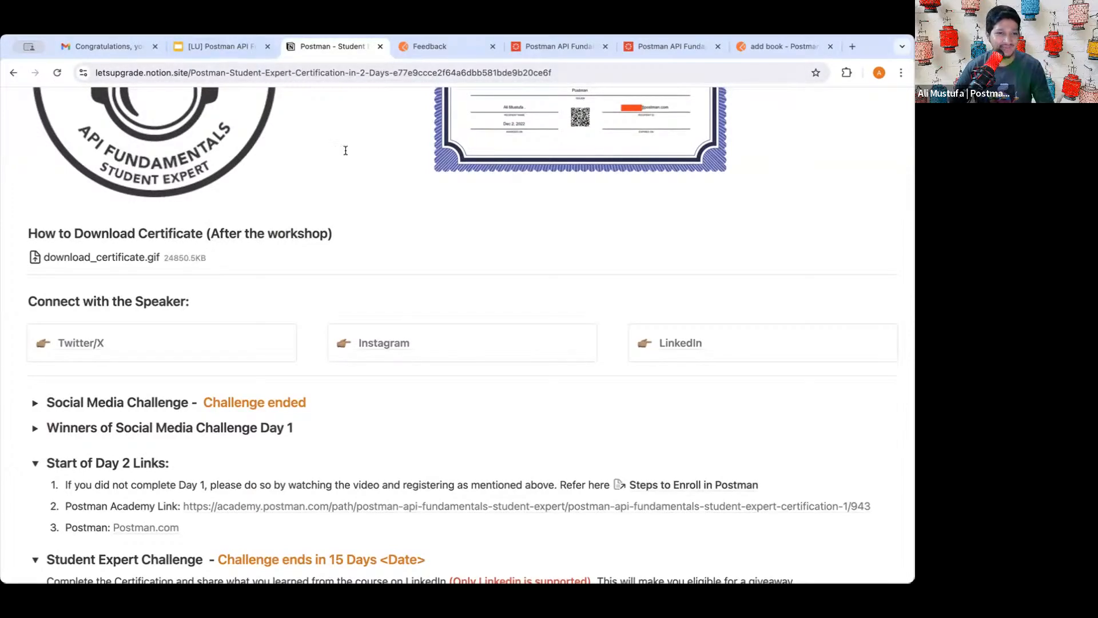
scroll(319, 235, down, 4)
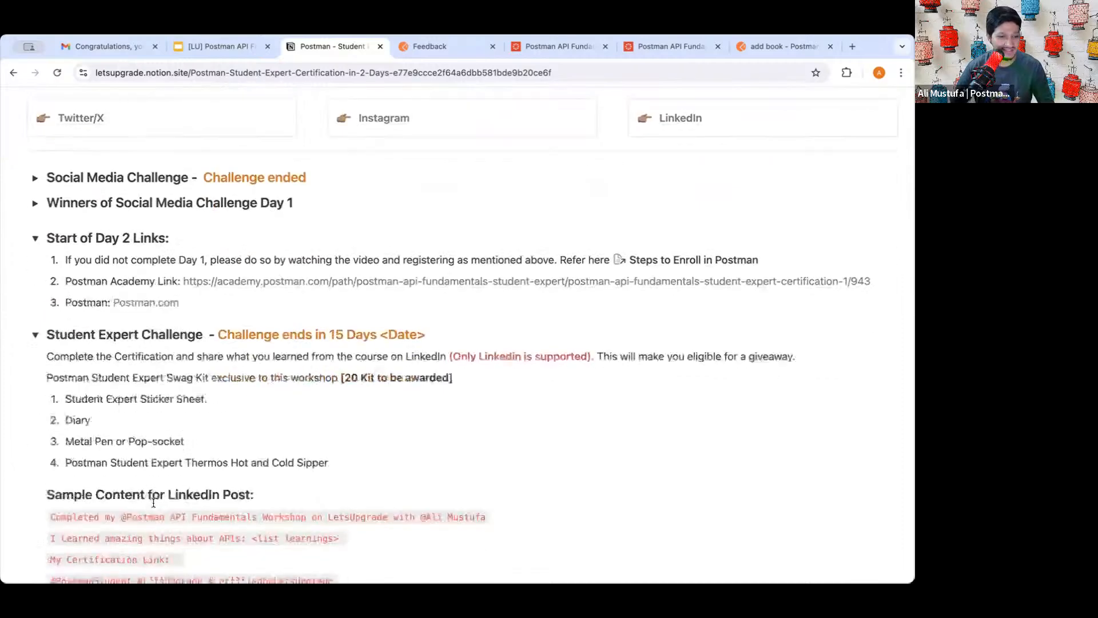
scroll(389, 258, up, 3)
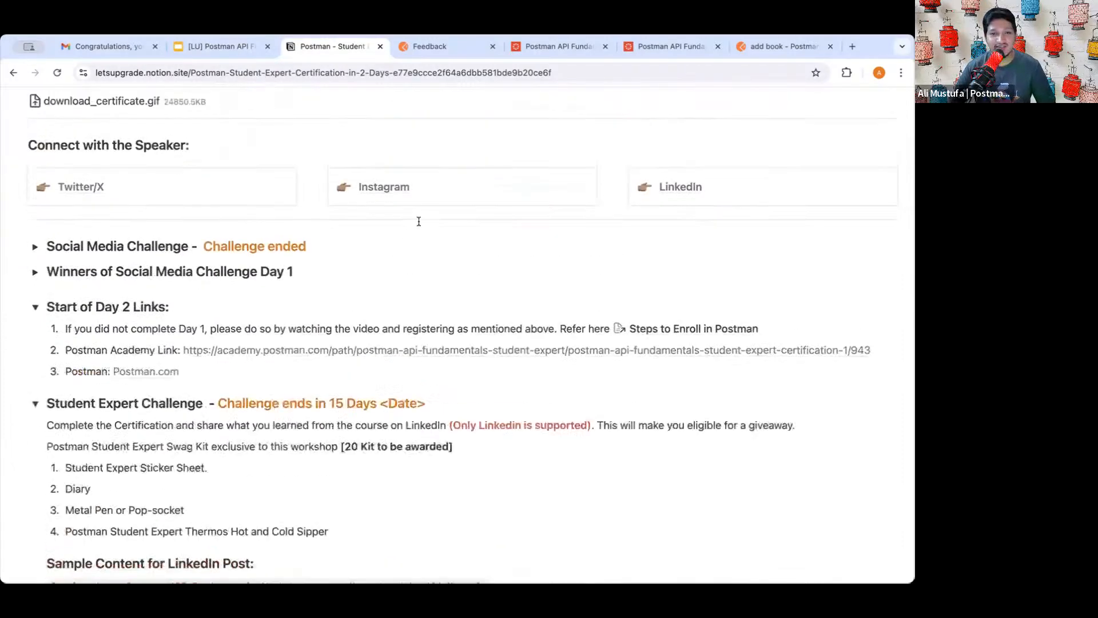
click(430, 48)
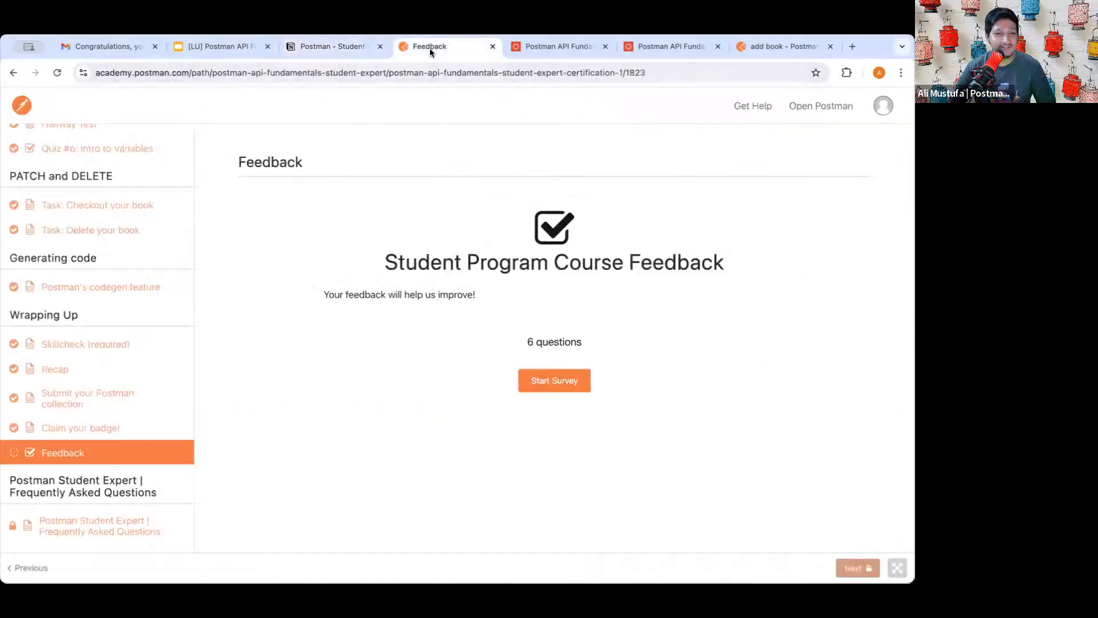
- Close the course feedback page and both badge pages, ending on the Notion workshop page
click(492, 48)
click(492, 48)
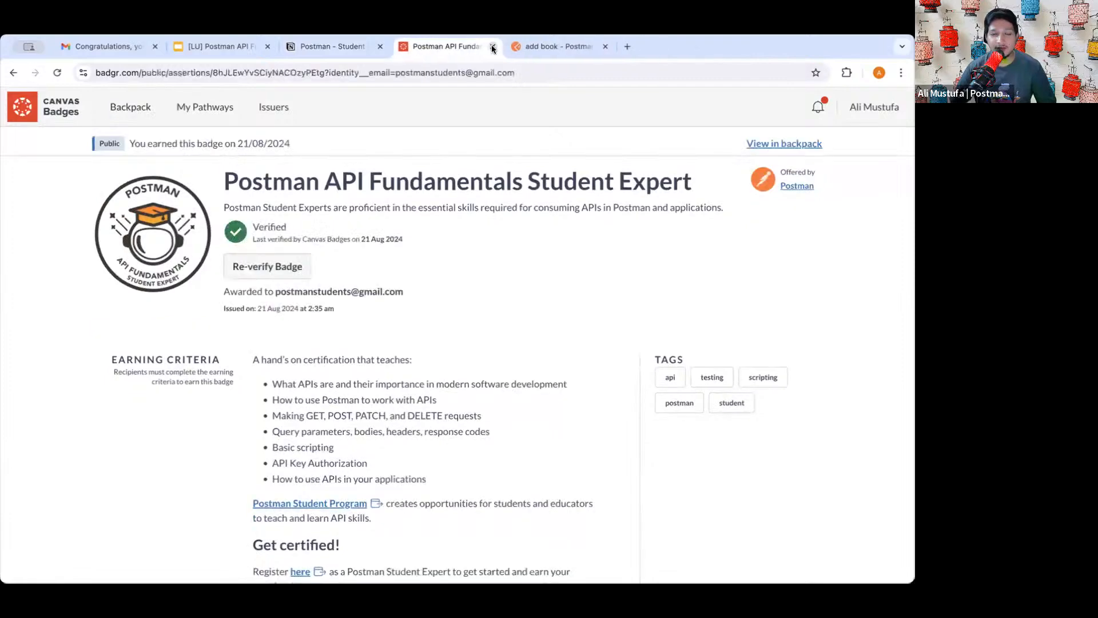
click(492, 47)
click(319, 50)
click(232, 50)
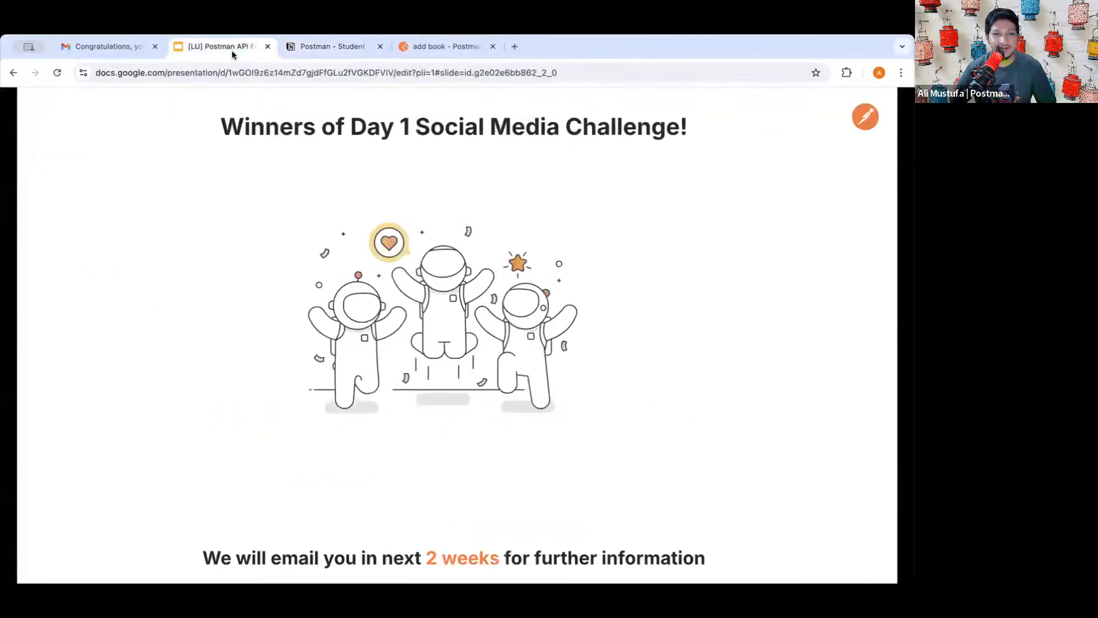
click(318, 48)
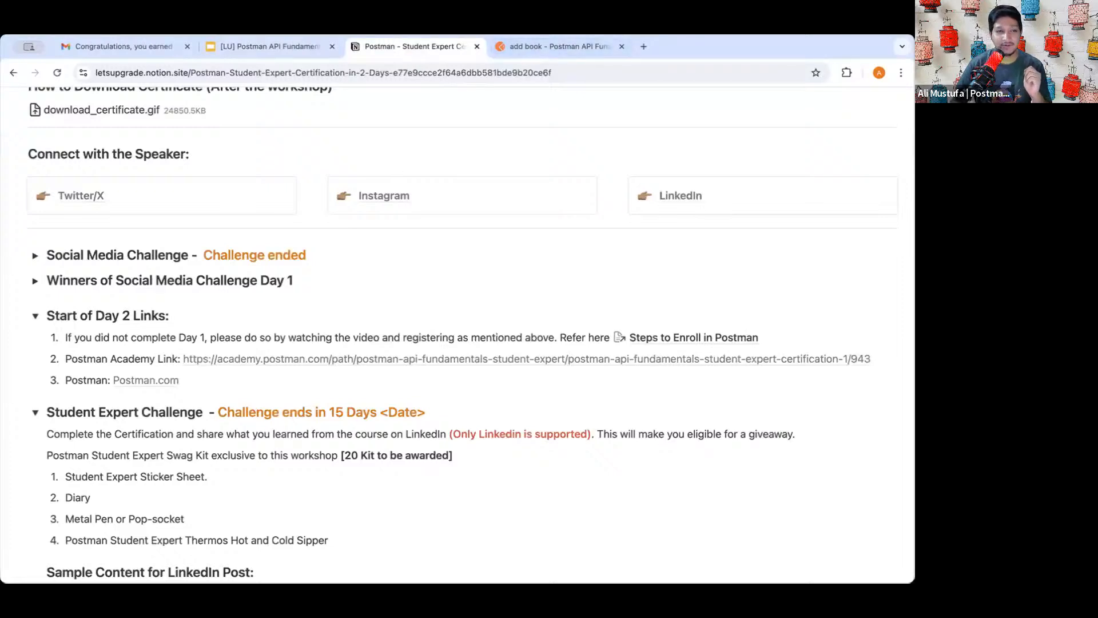
scroll(431, 230, down, 2)
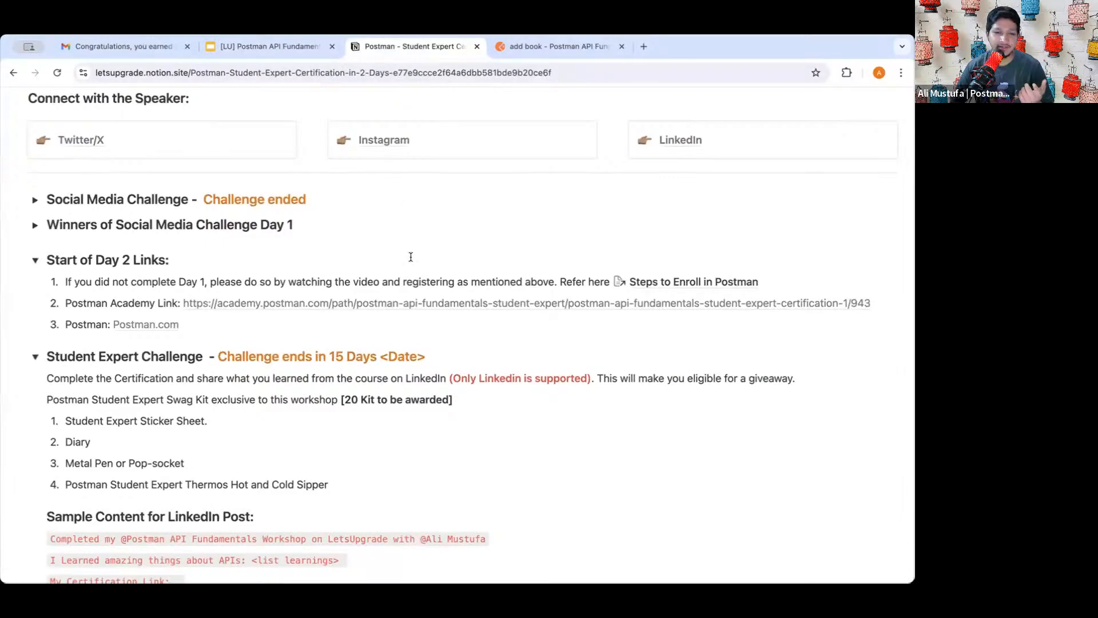
scroll(409, 256, down, 3)
scroll(400, 292, up, 15)
scroll(401, 287, up, 5)
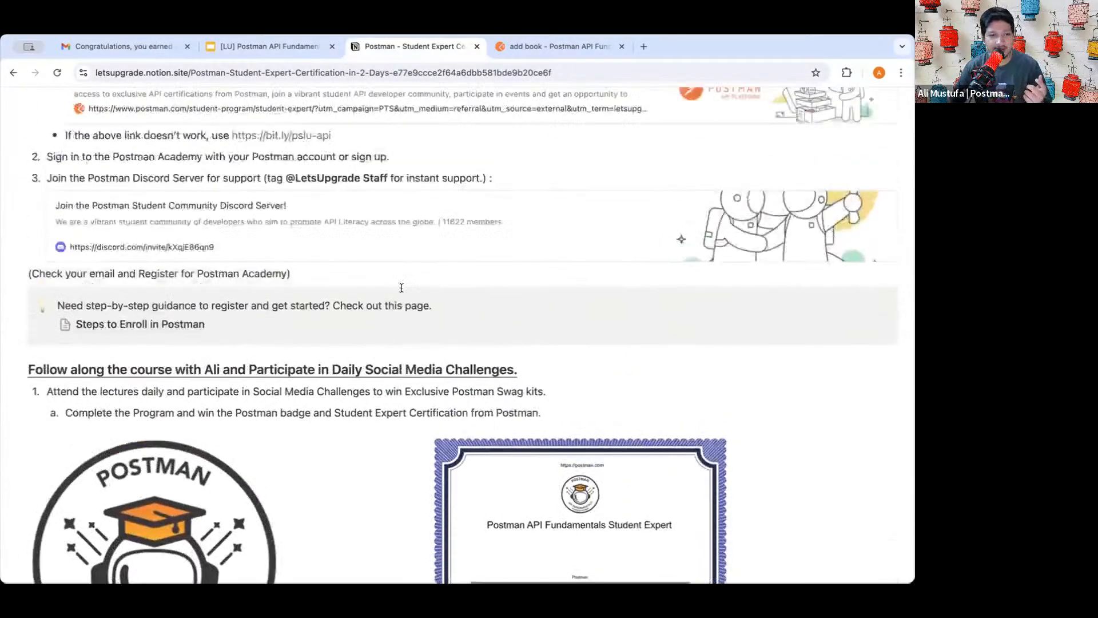
scroll(324, 395, down, 10)
scroll(324, 396, down, 15)
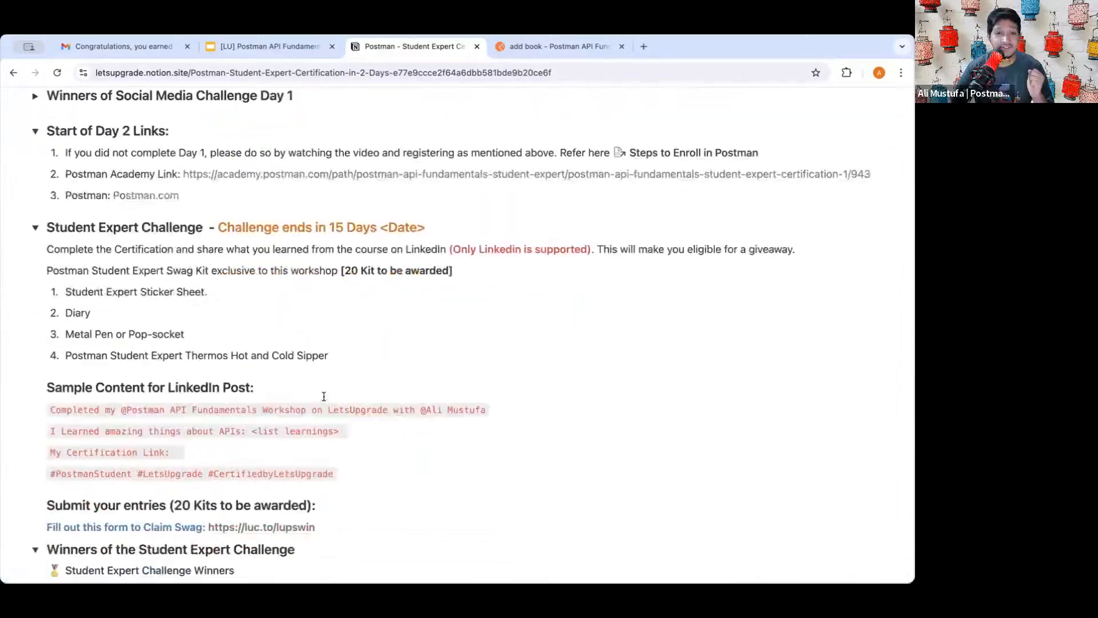
scroll(323, 395, up, 15)
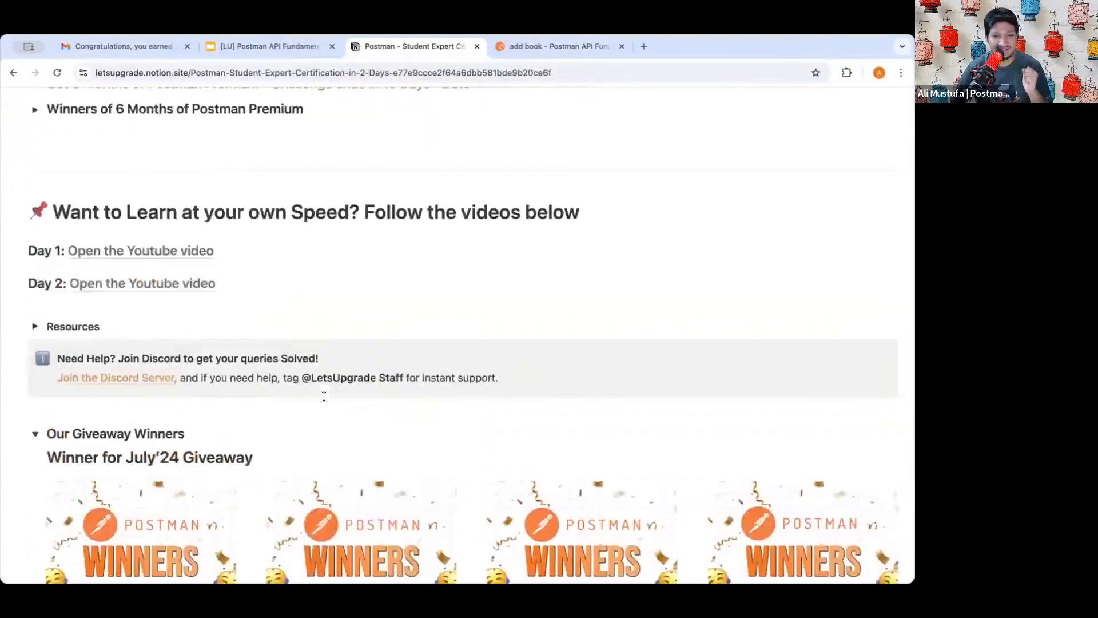